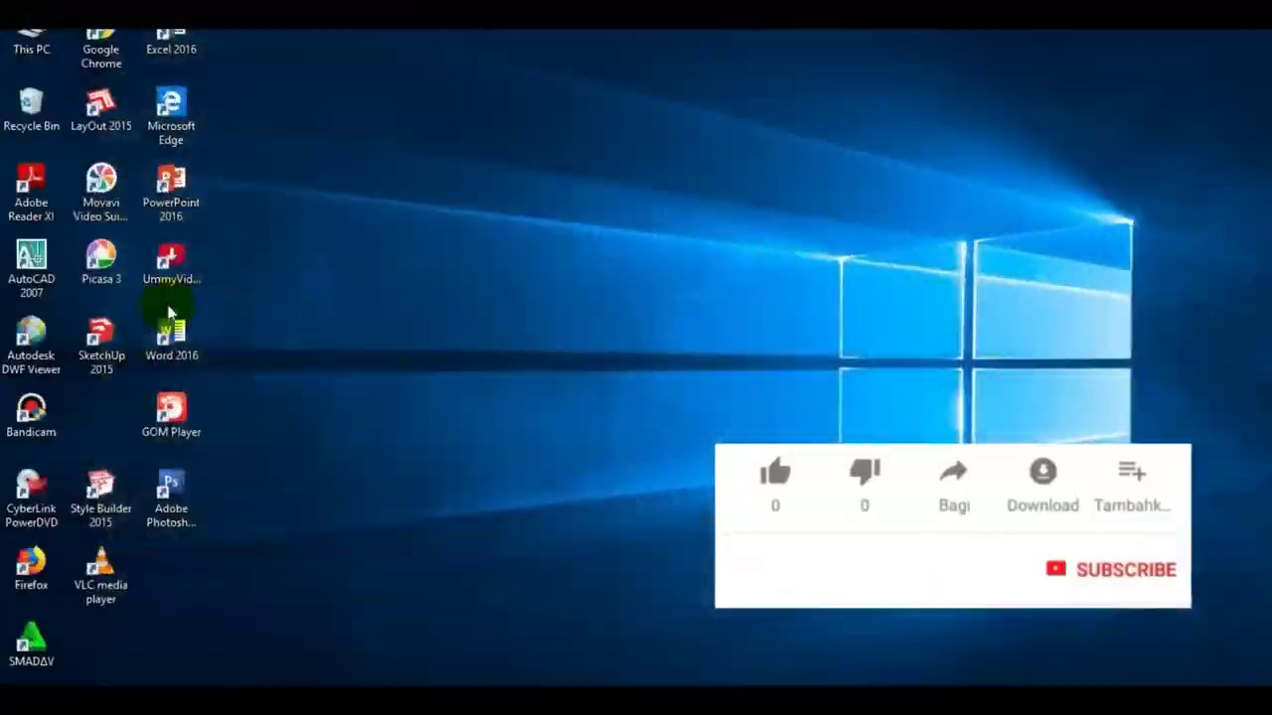
Launch SketchUp 2015 from its desktop shortcut to get an empty model
double_click(113, 343)
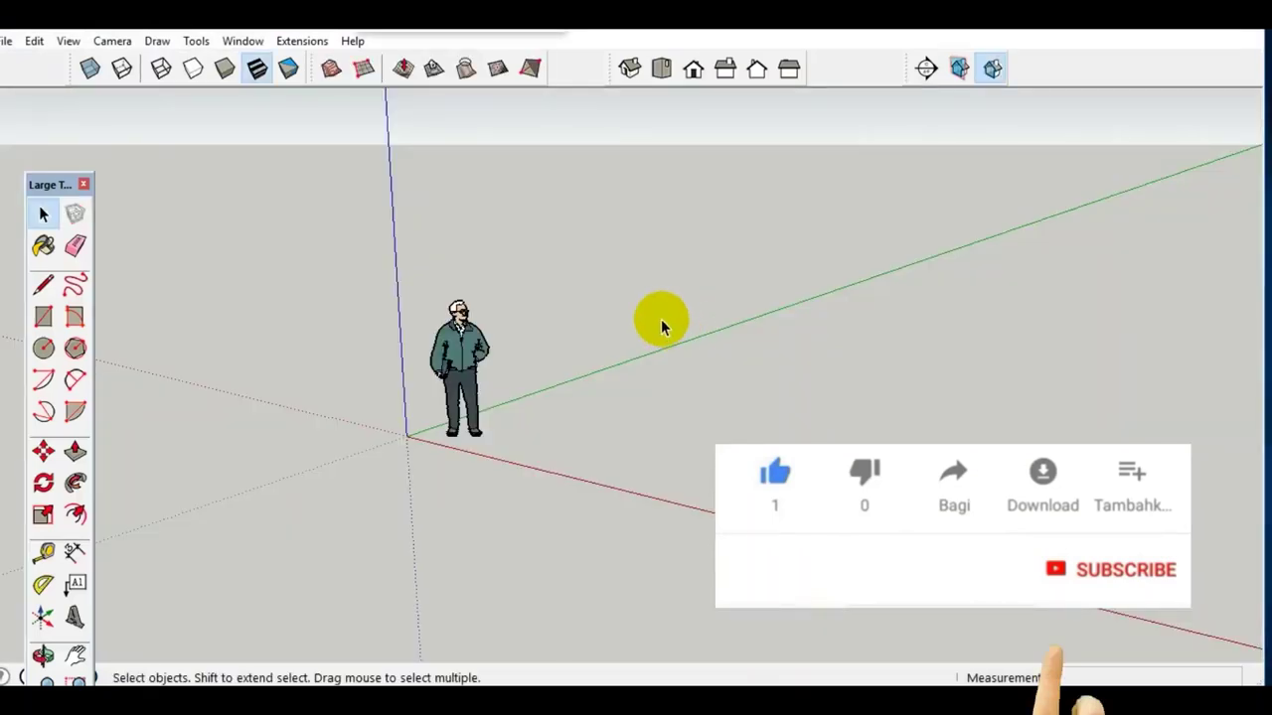
Apply the blue-sky, green-ground Simple Style from the Styles panel
click(264, 48)
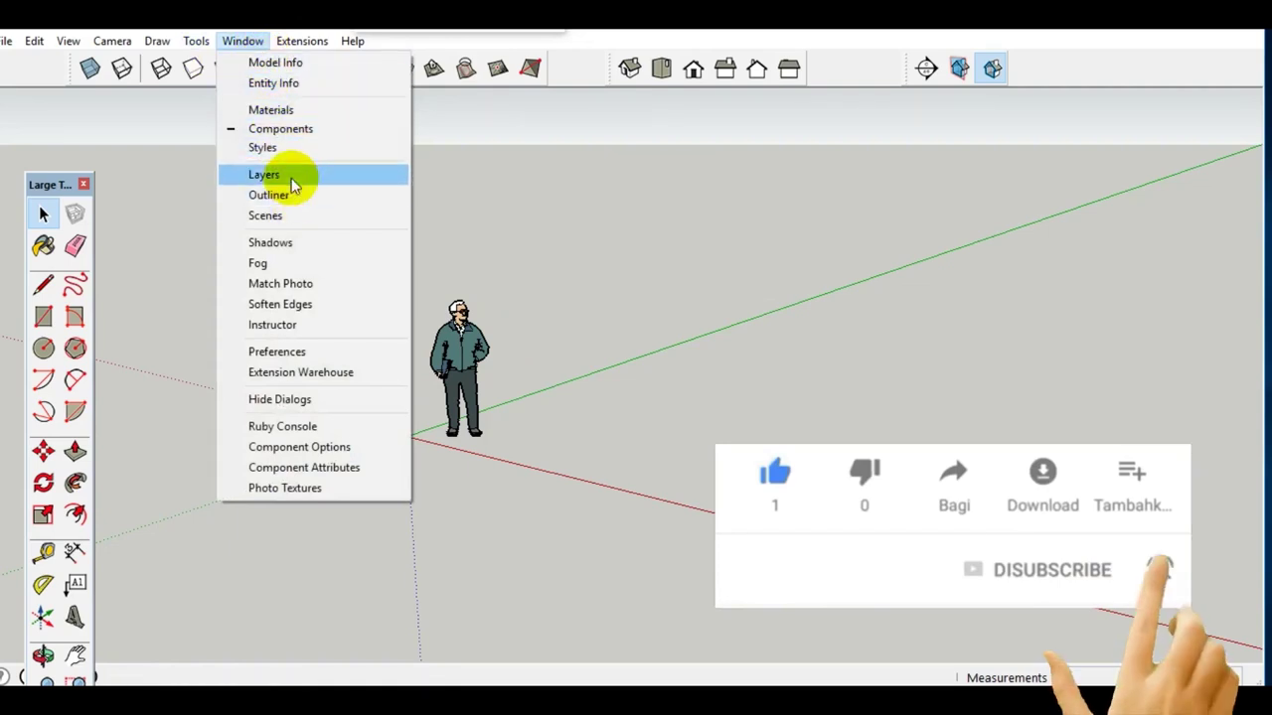
click(267, 147)
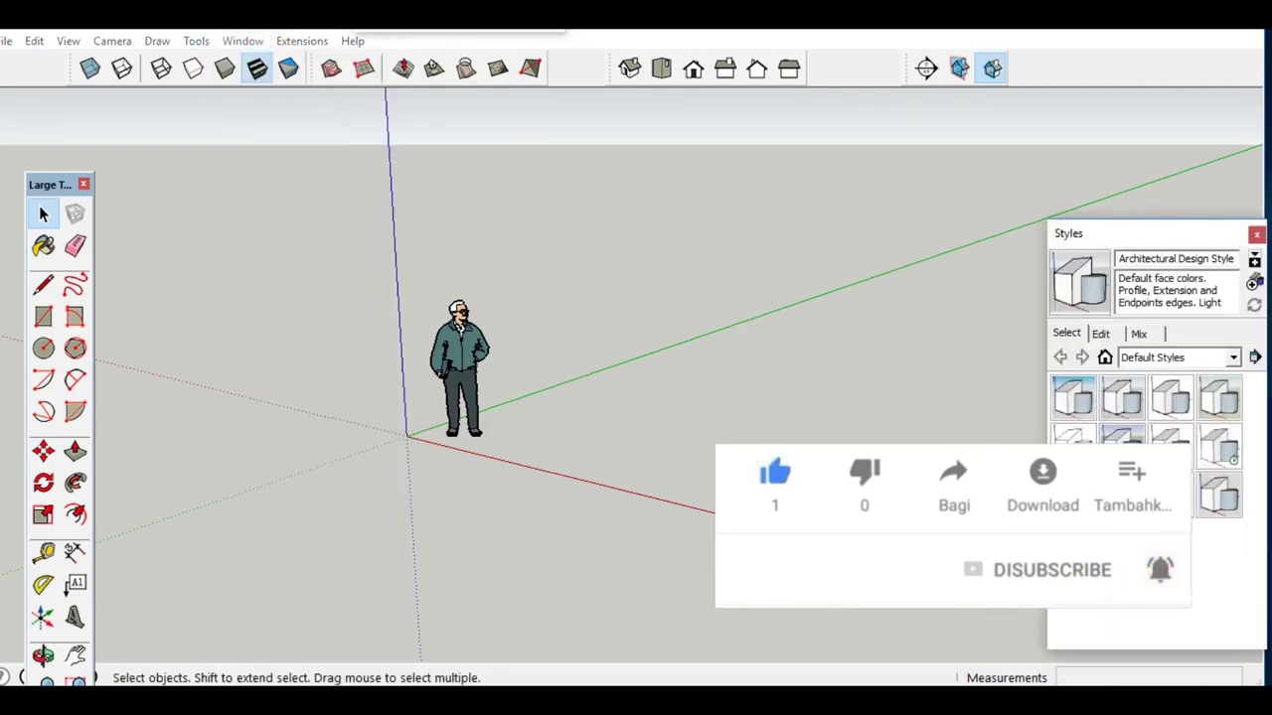
click(1122, 440)
click(1101, 334)
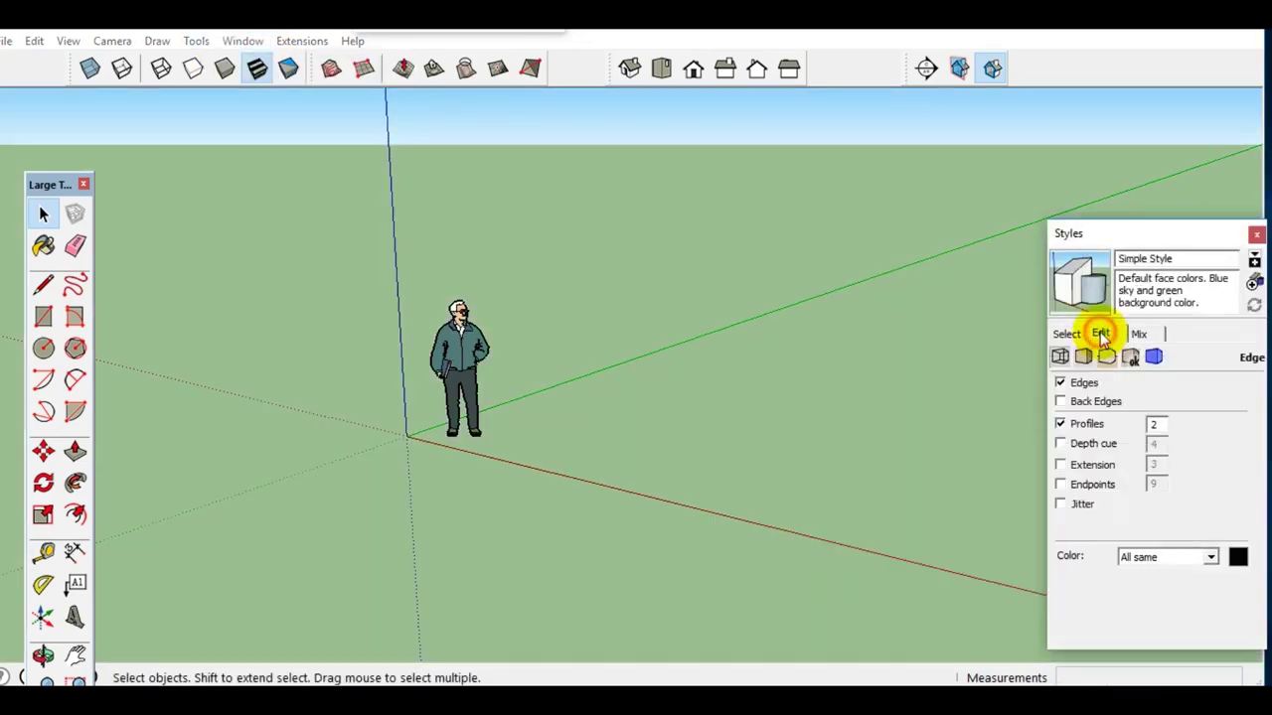
click(1120, 238)
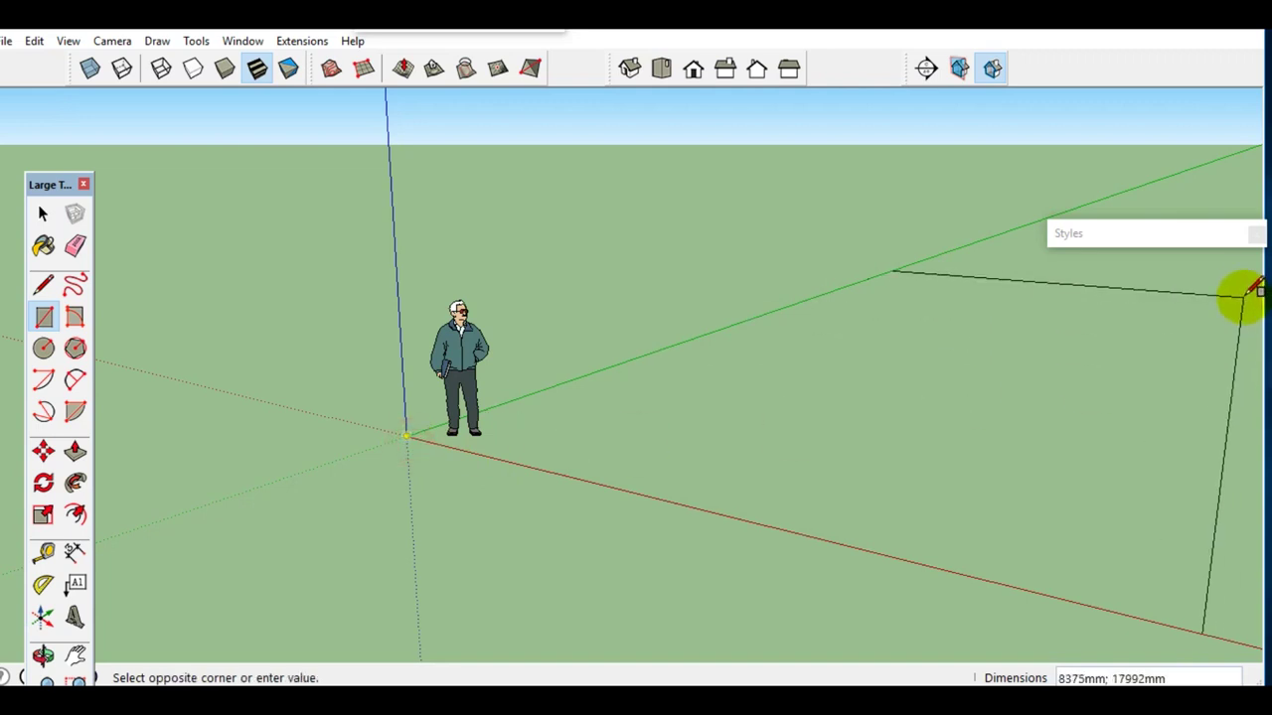
Draw a rectangular ground face, group it, and view the model from the top
click(1244, 281)
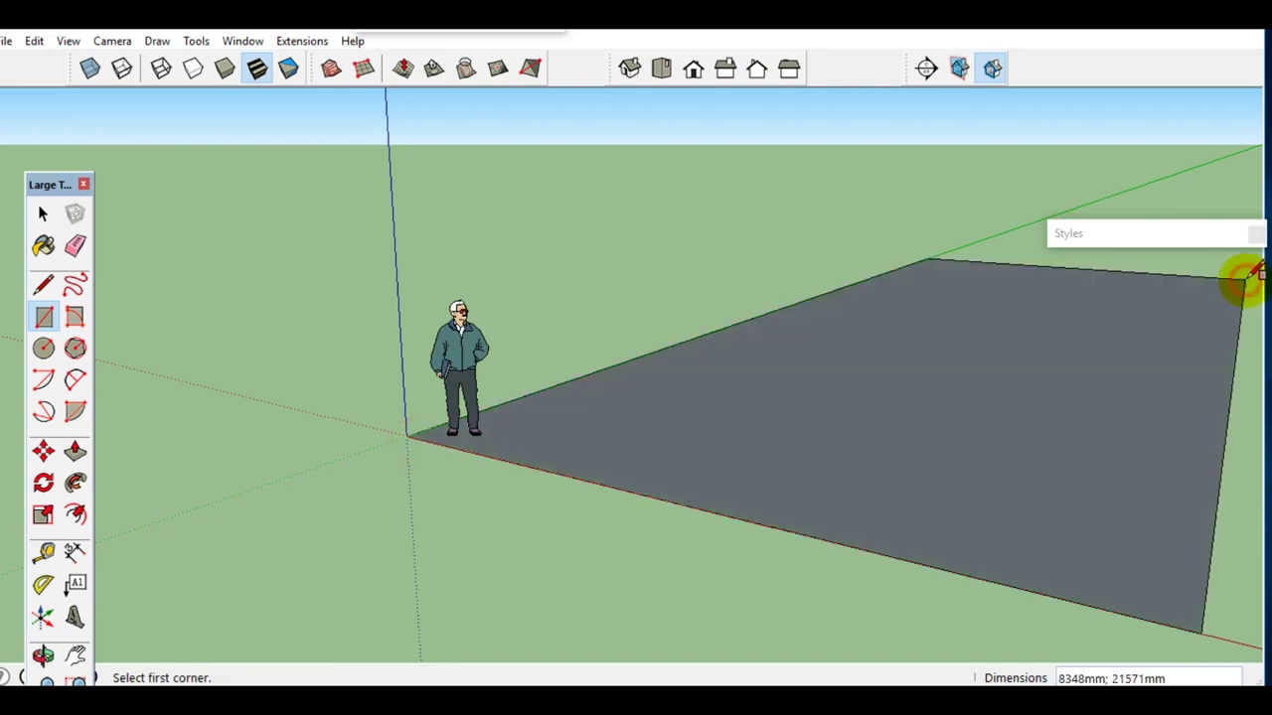
right_click(823, 400)
click(893, 560)
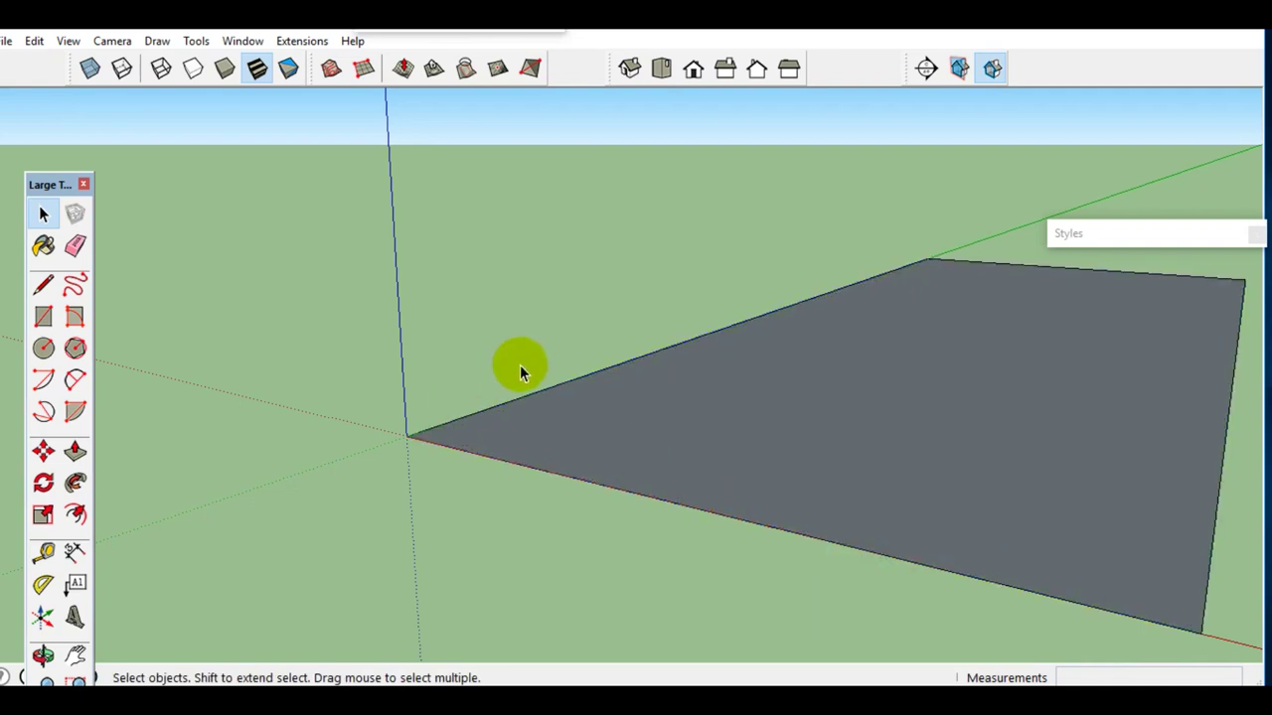
click(661, 71)
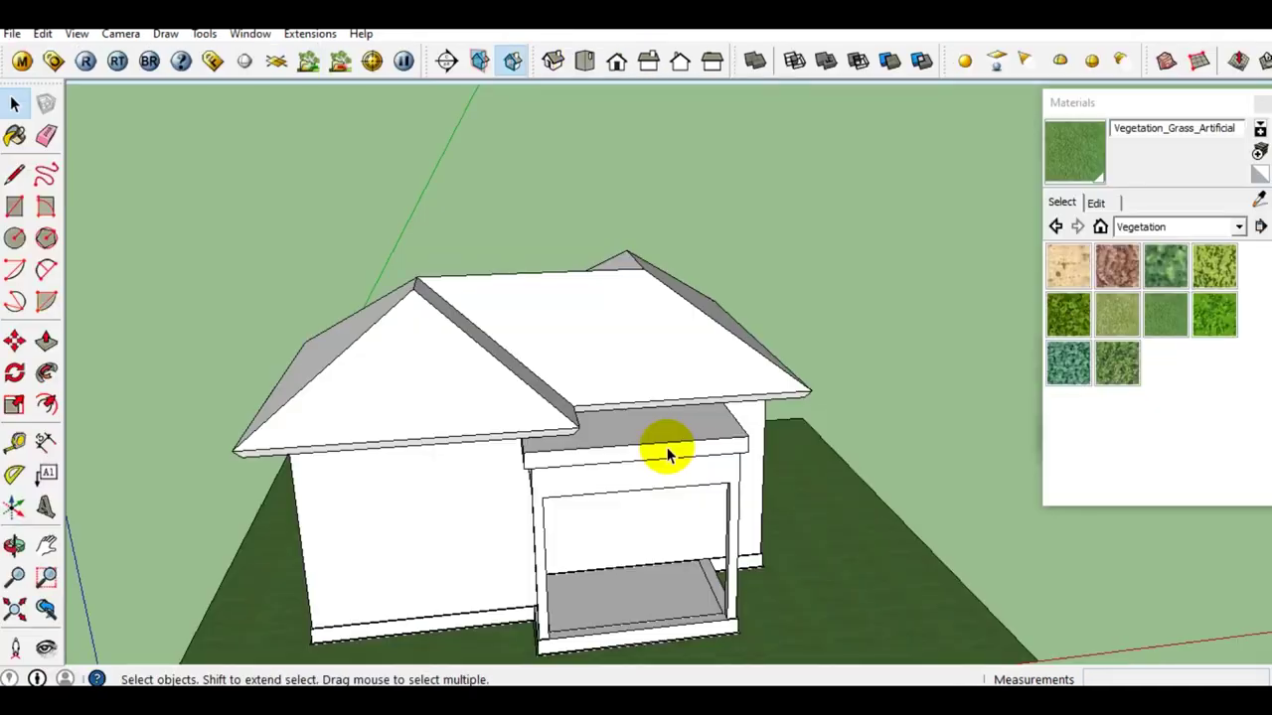
mouse_move(665, 448)
middle_down()
mouse_move(565, 408)
mouse_move(475, 425)
mouse_move(416, 405)
mouse_move(432, 392)
mouse_move(547, 392)
middle_up()
Zoom and orbit down onto the house's hip roof and its corner
scroll(456, 372, up, 2)
mouse_move(456, 373)
middle_down()
mouse_move(420, 434)
mouse_move(570, 474)
mouse_move(630, 456)
mouse_move(426, 404)
mouse_move(525, 352)
mouse_move(499, 352)
mouse_move(550, 387)
mouse_move(576, 336)
mouse_move(477, 468)
middle_up()
scroll(426, 403, up, 1)
scroll(553, 346, up, 2)
scroll(545, 421, up, 2)
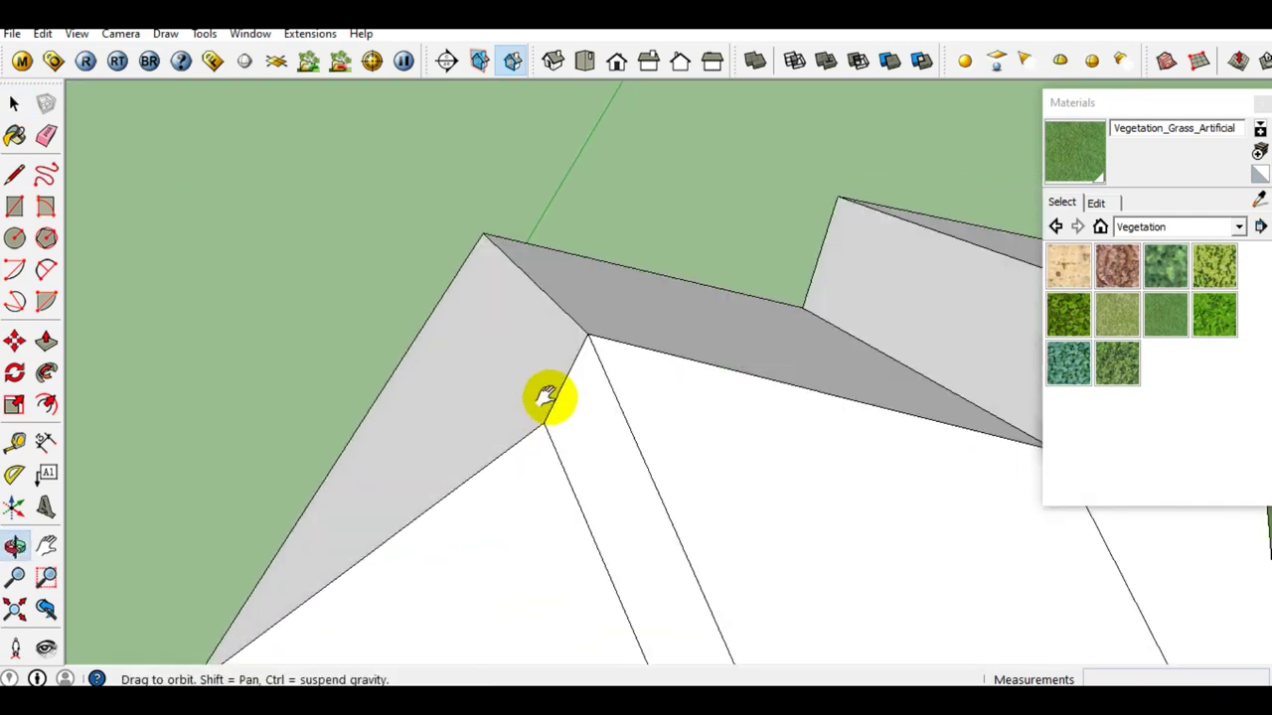
middle_drag(545, 405, 596, 327)
scroll(456, 388, up, 3)
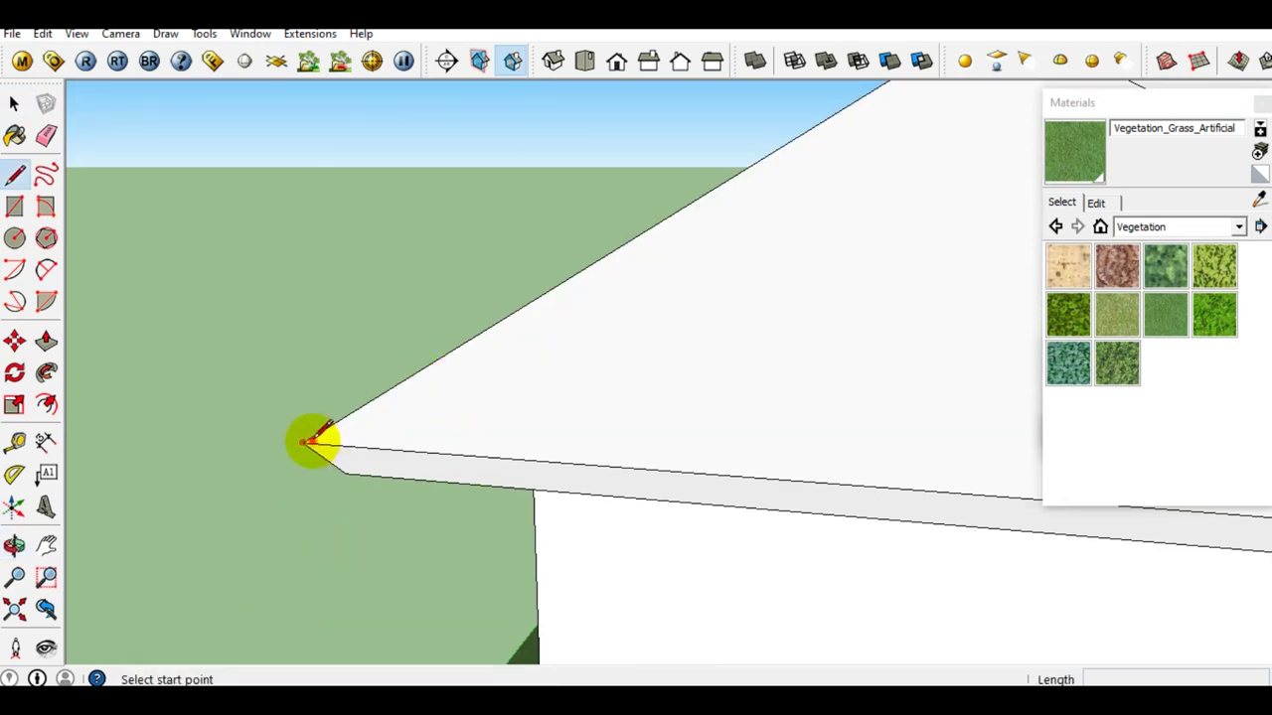
mouse_move(310, 338)
middle_down()
mouse_move(304, 364)
mouse_move(320, 392)
middle_up()
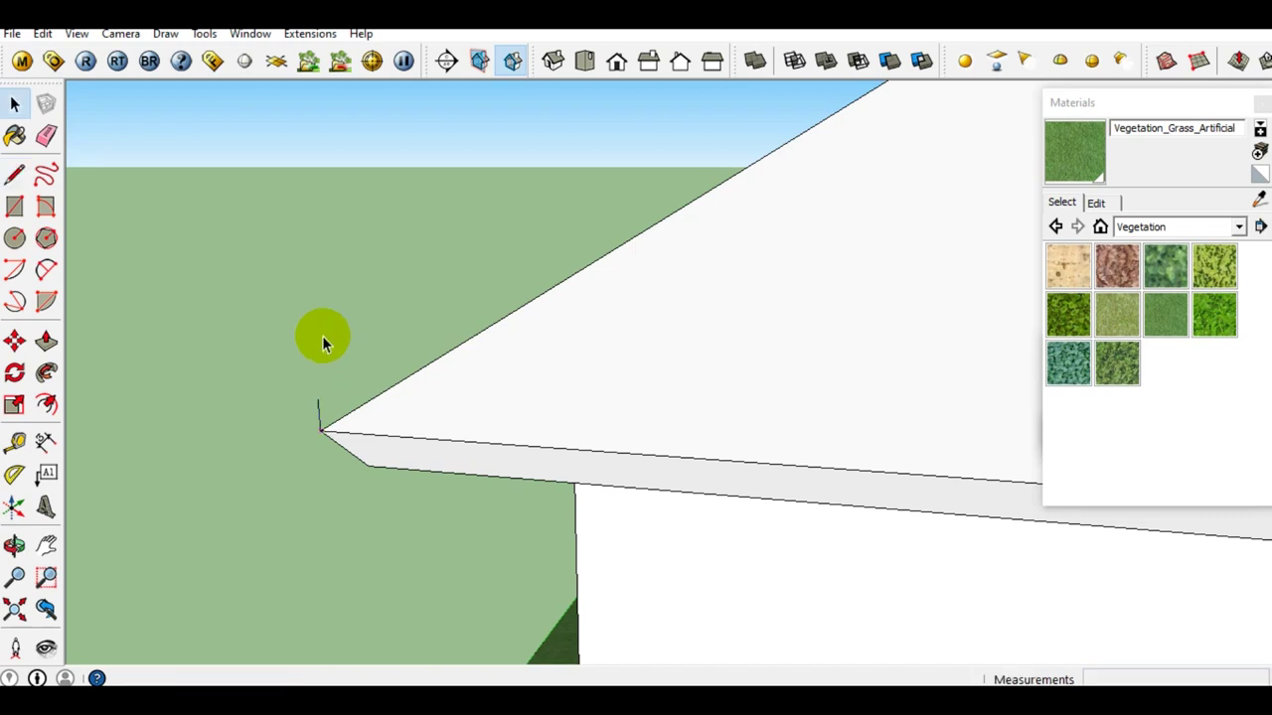
middle_drag(322, 336, 497, 377)
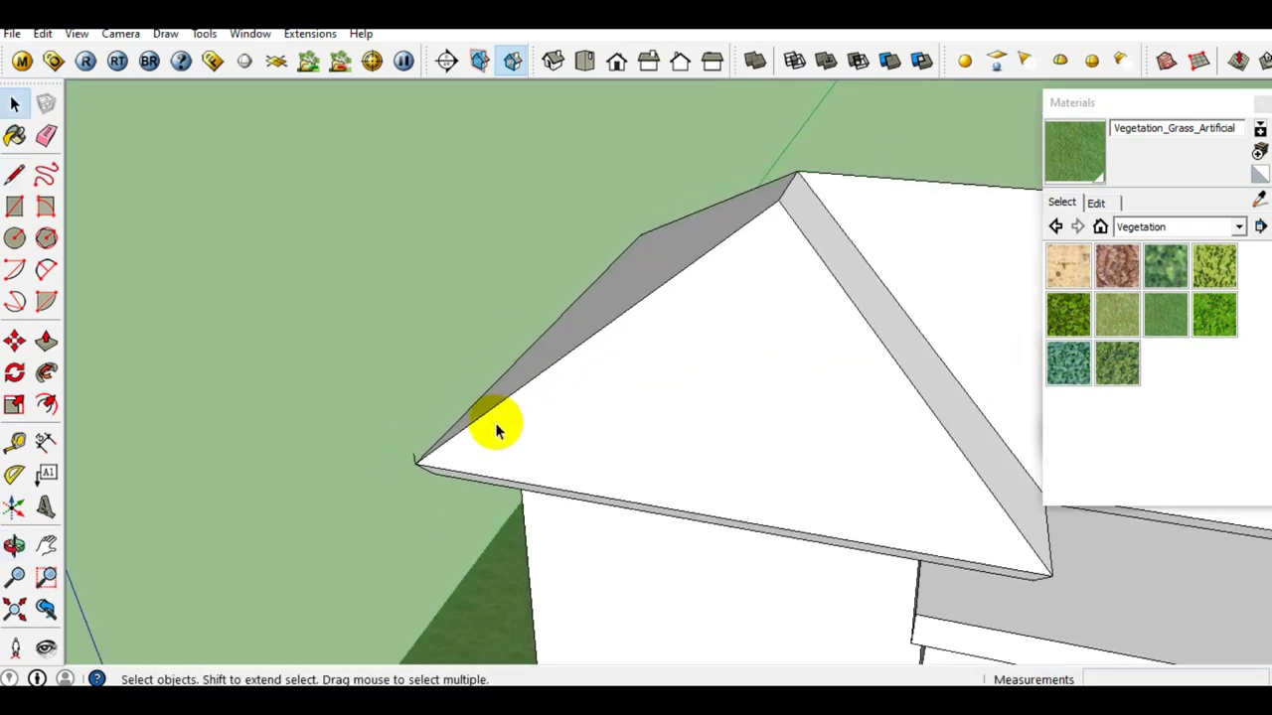
scroll(494, 423, up, 2)
middle_drag(494, 422, 477, 454)
Select the roof and orbit to a close view of its outer corner
key(space)
click(388, 483)
mouse_move(388, 483)
middle_down()
mouse_move(511, 341)
mouse_move(679, 298)
middle_up()
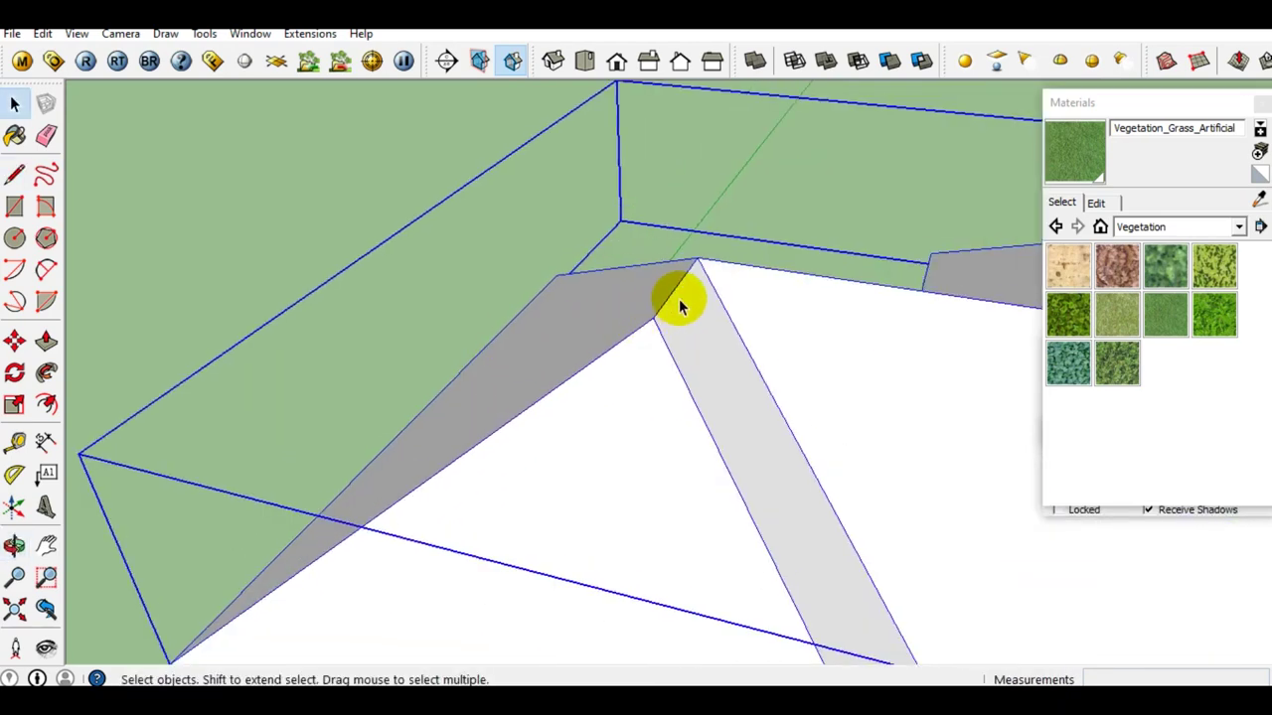
scroll(680, 306, down, 2)
scroll(493, 500, up, 3)
middle_drag(494, 500, 520, 354)
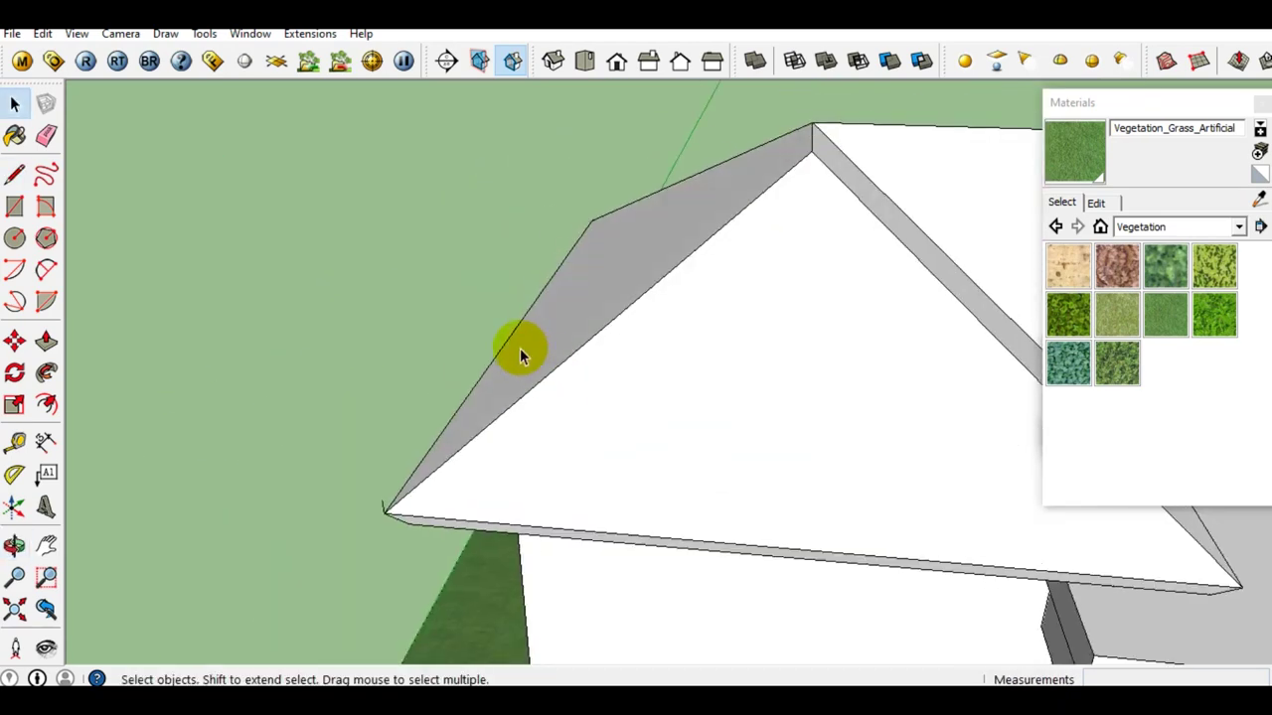
scroll(520, 354, down, 2)
mouse_move(636, 352)
middle_down()
mouse_move(739, 354)
mouse_move(341, 358)
mouse_move(619, 397)
mouse_move(474, 424)
mouse_move(528, 406)
mouse_move(483, 454)
mouse_move(467, 462)
mouse_move(453, 442)
mouse_move(450, 454)
mouse_move(559, 381)
mouse_move(361, 473)
mouse_move(420, 464)
middle_up()
scroll(397, 482, up, 2)
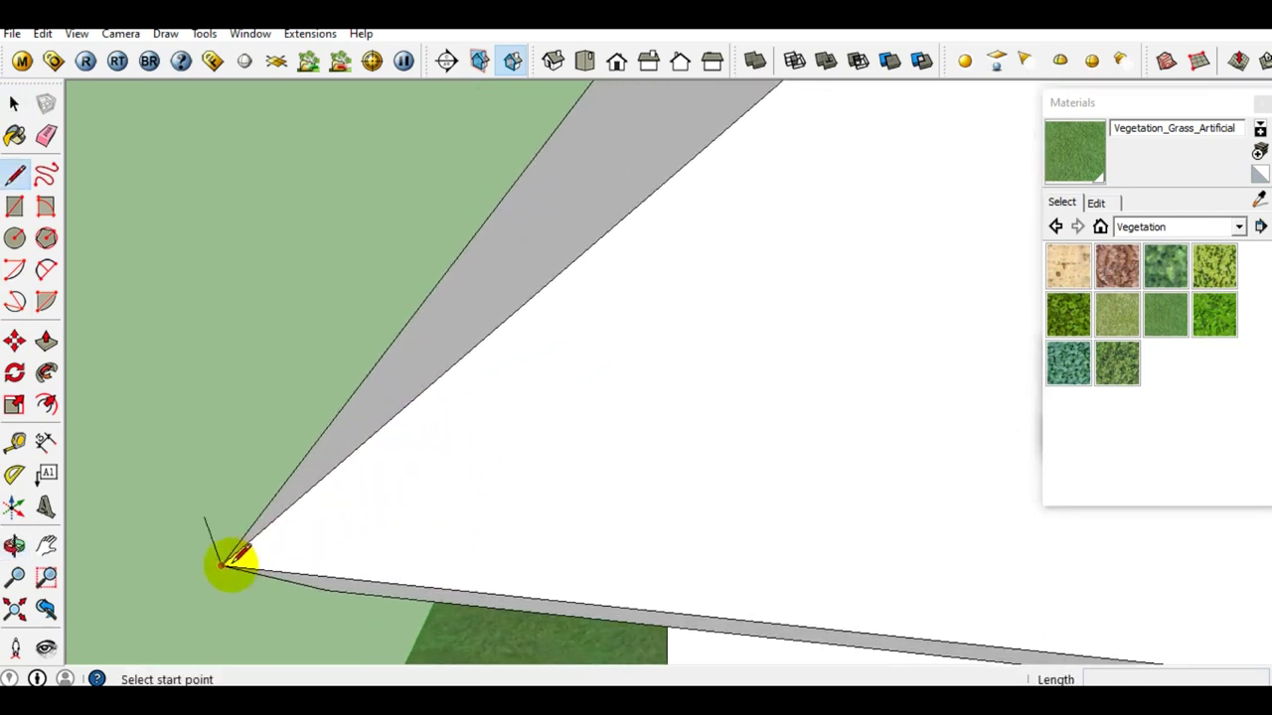
Trace a line from one hip roof corner to the next, orbiting between points
click(224, 564)
mouse_move(510, 400)
middle_down()
mouse_move(198, 672)
mouse_move(471, 439)
middle_up()
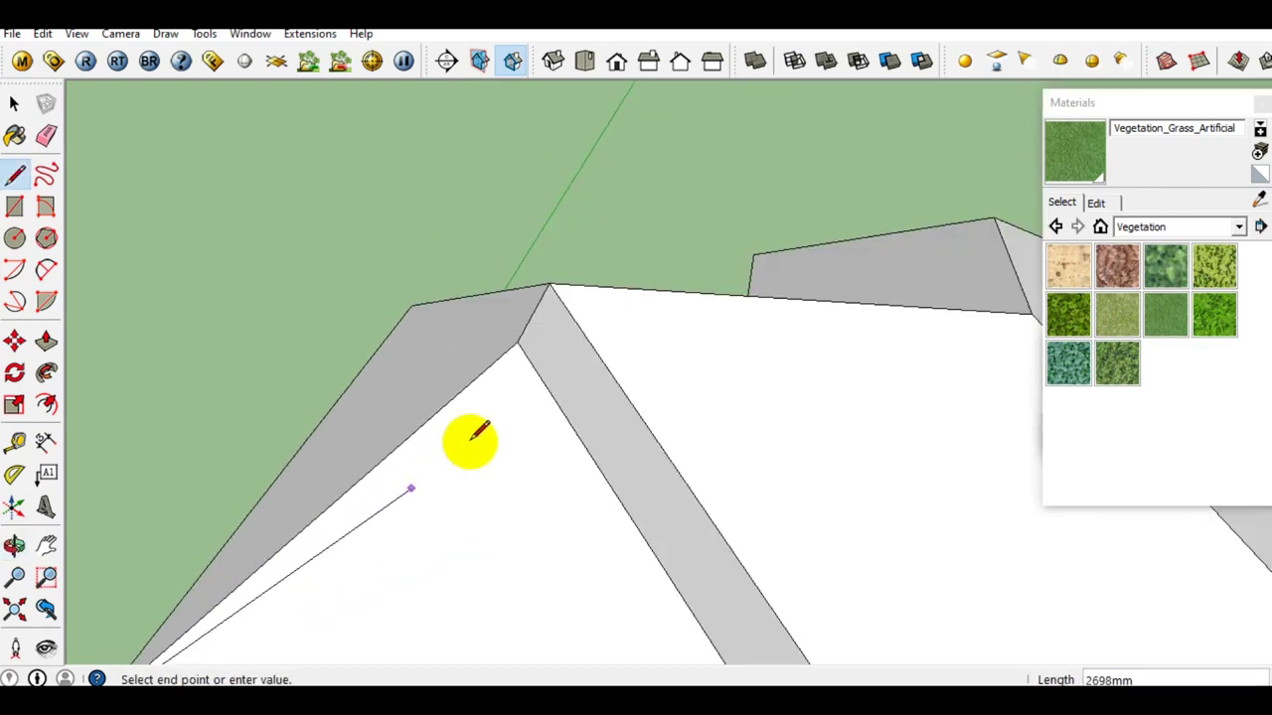
scroll(505, 333, up, 1)
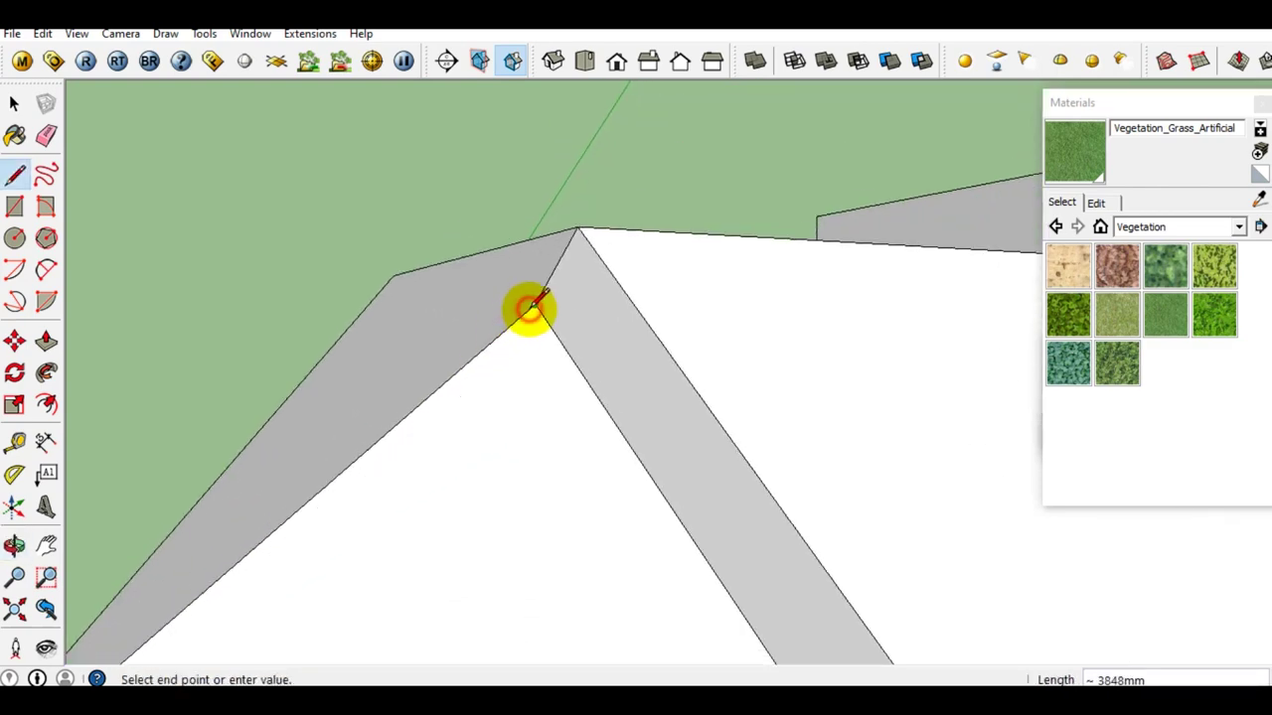
scroll(529, 308, down, 3)
middle_drag(636, 500, 567, 397)
scroll(596, 428, up, 3)
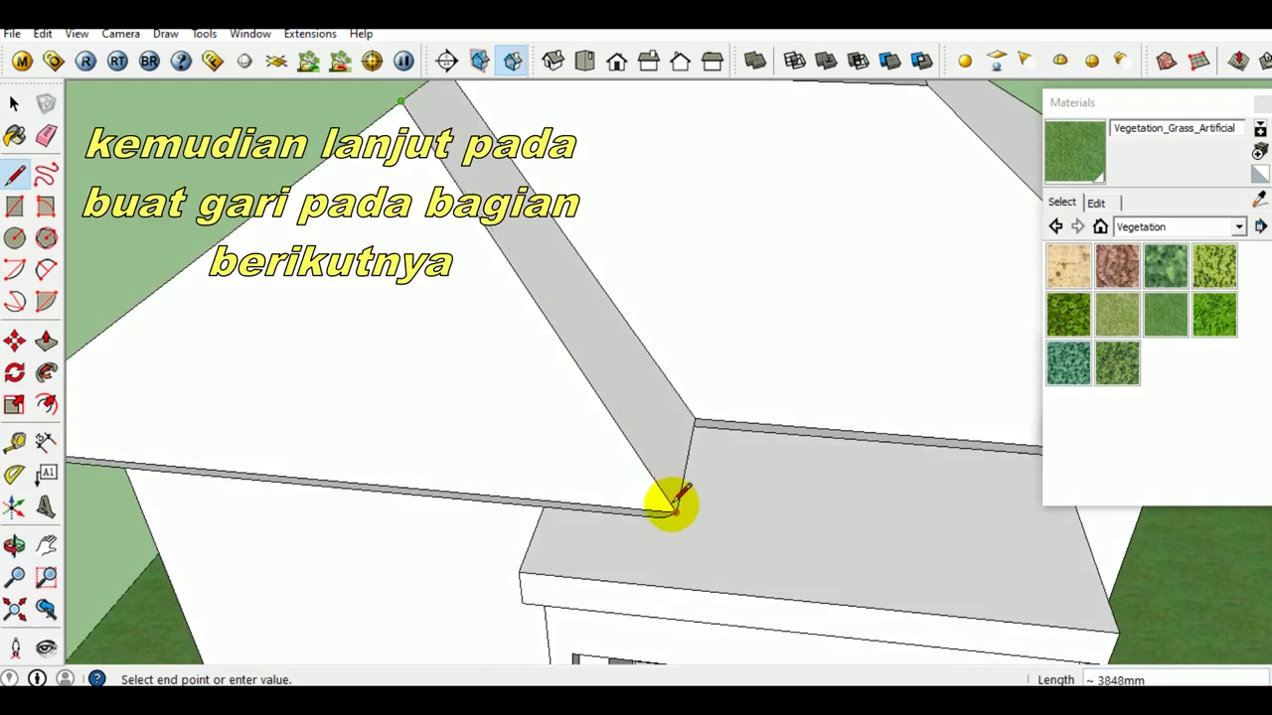
click(674, 507)
middle_drag(610, 448, 487, 376)
middle_drag(533, 243, 358, 244)
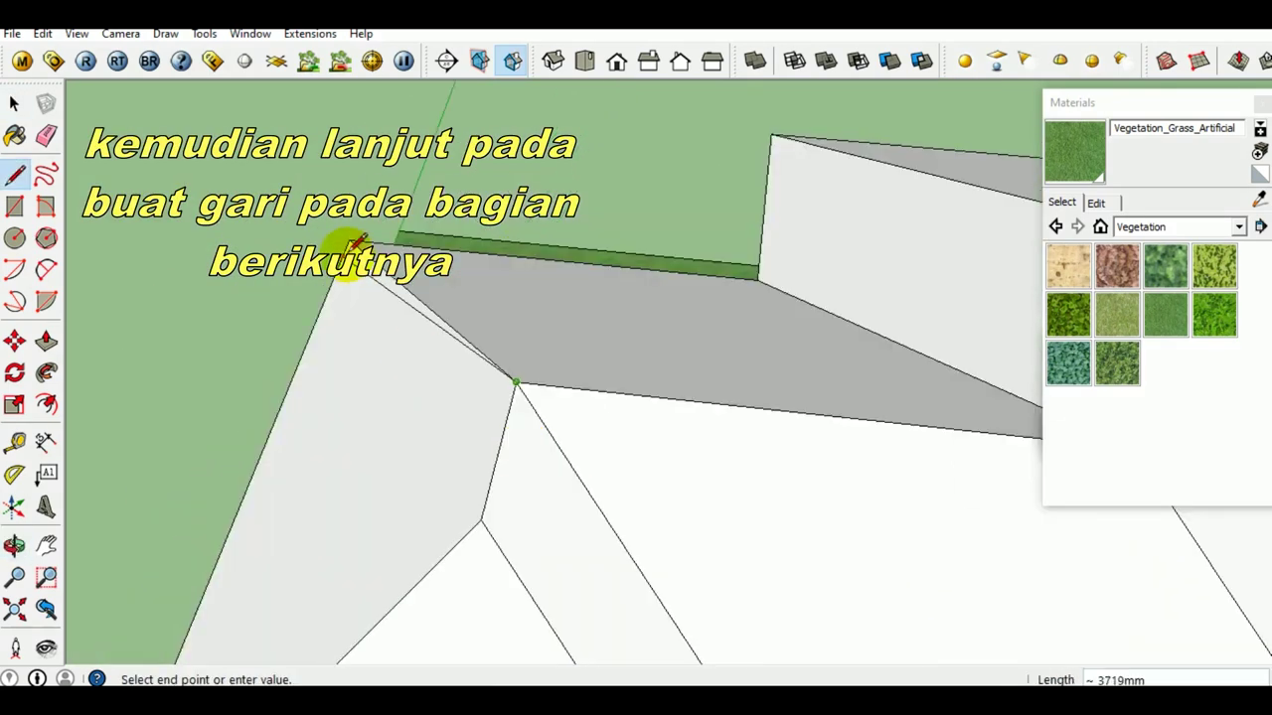
click(515, 381)
mouse_move(516, 380)
middle_down()
mouse_move(676, 446)
mouse_move(761, 284)
mouse_move(1017, 511)
mouse_move(826, 532)
middle_up()
key(space)
Draw further lines along the roof ridges, ending one at 3689mm
click(780, 191)
scroll(553, 369, down, 3)
click(468, 590)
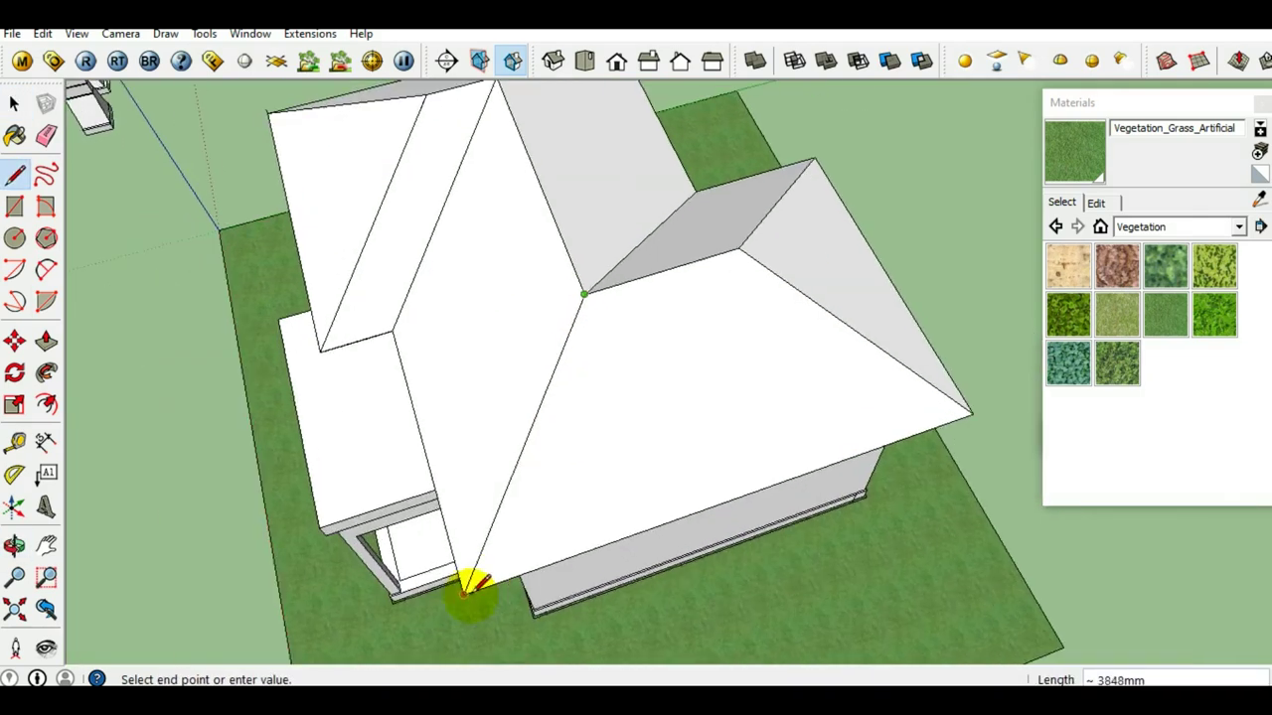
key(space)
scroll(514, 407, up, 5)
click(474, 493)
click(672, 488)
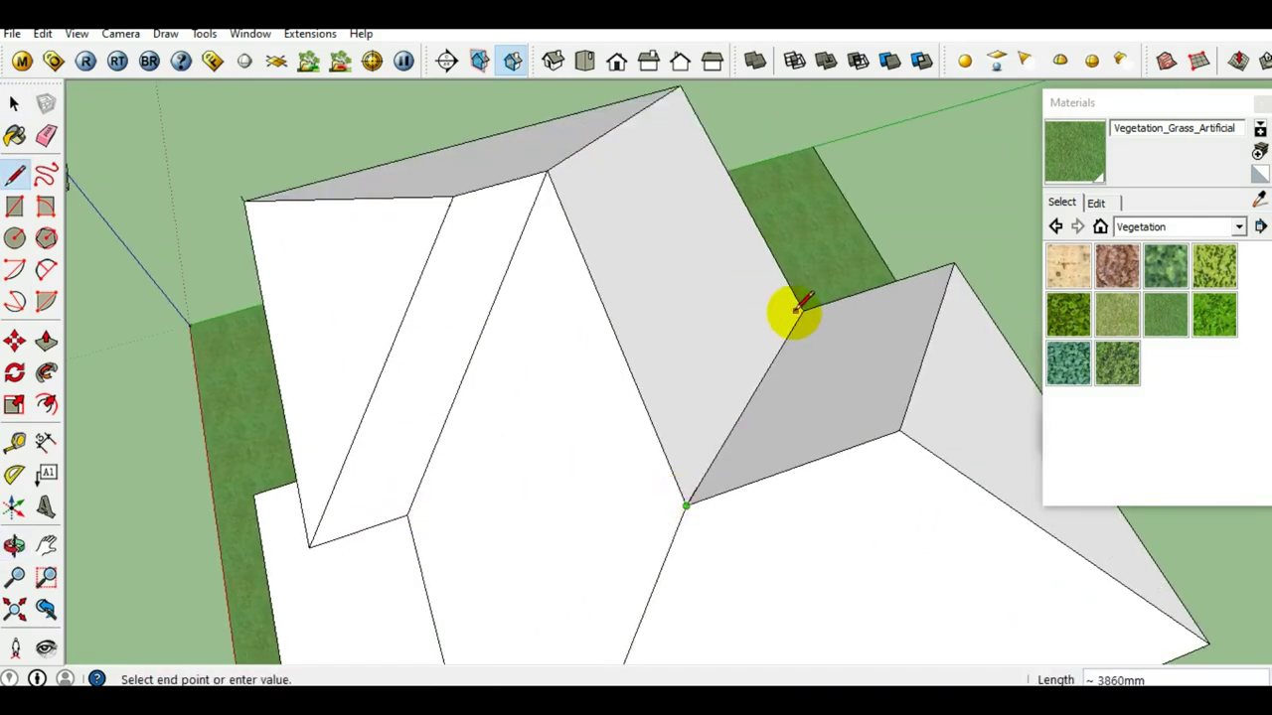
click(789, 307)
click(364, 540)
key(space)
Orbit and zoom to a close view of the roof's left corner
scroll(388, 441, down, 2)
middle_drag(389, 440, 576, 448)
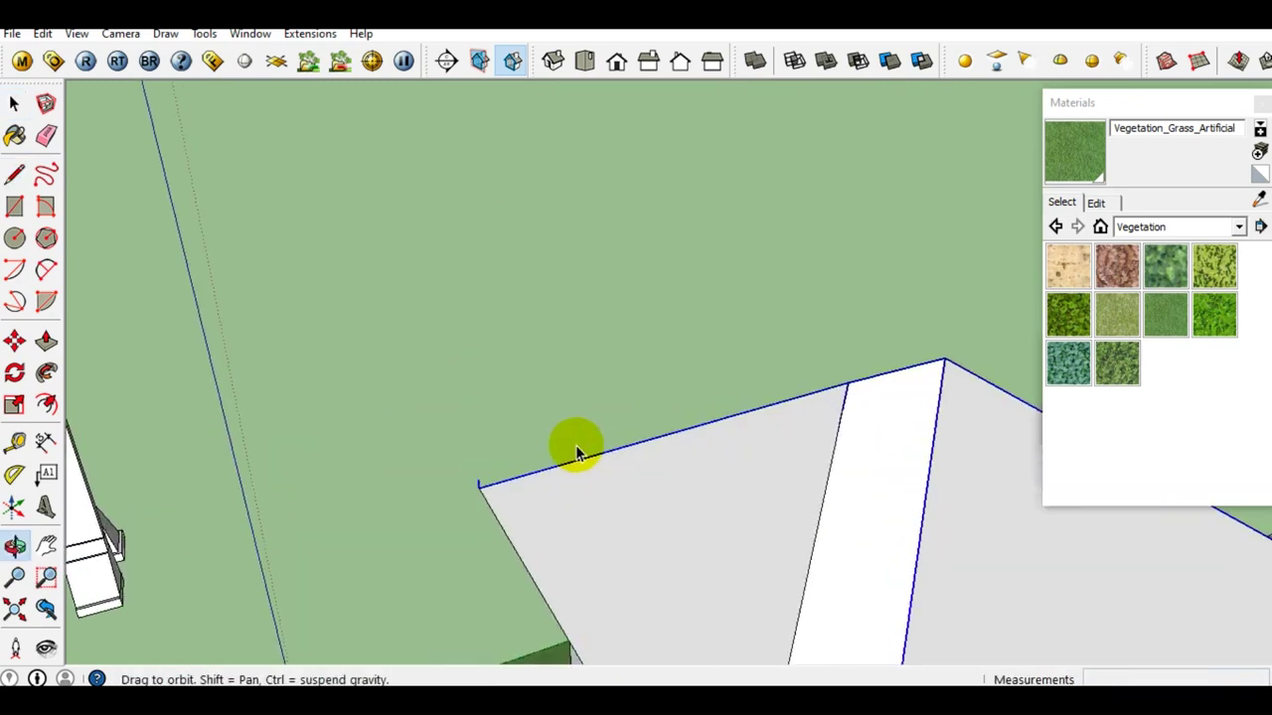
scroll(454, 490, up, 3)
scroll(452, 484, up, 2)
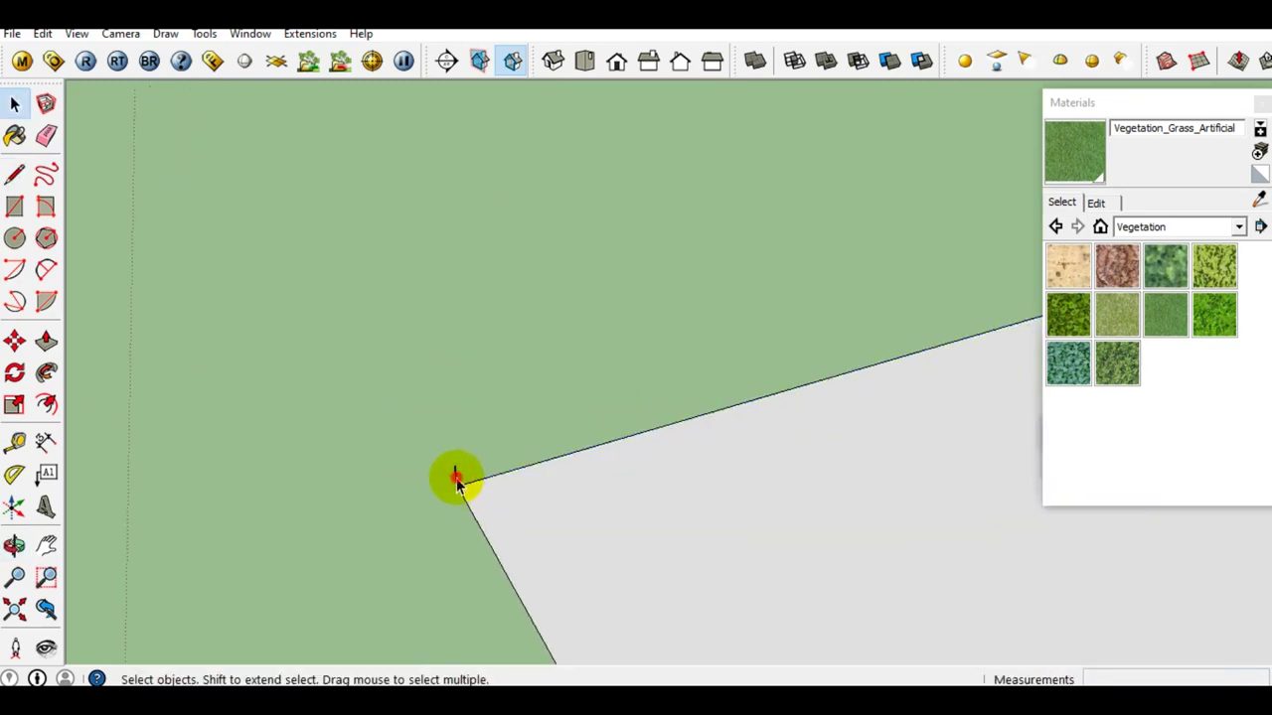
scroll(455, 482, down, 3)
scroll(455, 481, down, 3)
mouse_move(455, 482)
middle_down()
mouse_move(738, 483)
mouse_move(643, 487)
mouse_move(630, 602)
mouse_move(687, 426)
mouse_move(582, 582)
mouse_move(599, 533)
middle_up()
scroll(568, 543, up, 3)
scroll(377, 426, down, 3)
scroll(383, 424, up, 5)
mouse_move(536, 418)
middle_down()
mouse_move(518, 310)
mouse_move(426, 375)
mouse_move(425, 318)
mouse_move(298, 412)
mouse_move(400, 406)
mouse_move(338, 405)
middle_up()
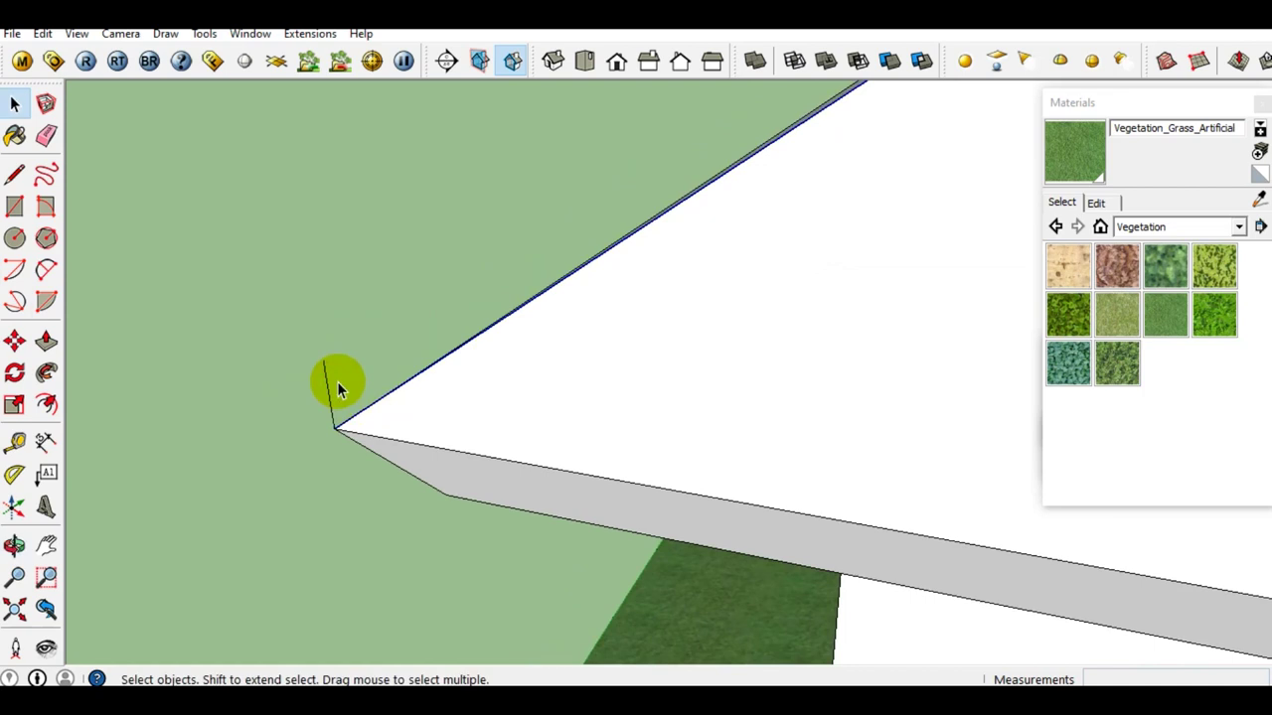
Copy the selected roof edges up to the vertical line's endpoint
key(m)
mouse_move(366, 378)
middle_down()
mouse_move(349, 454)
mouse_move(309, 453)
middle_up()
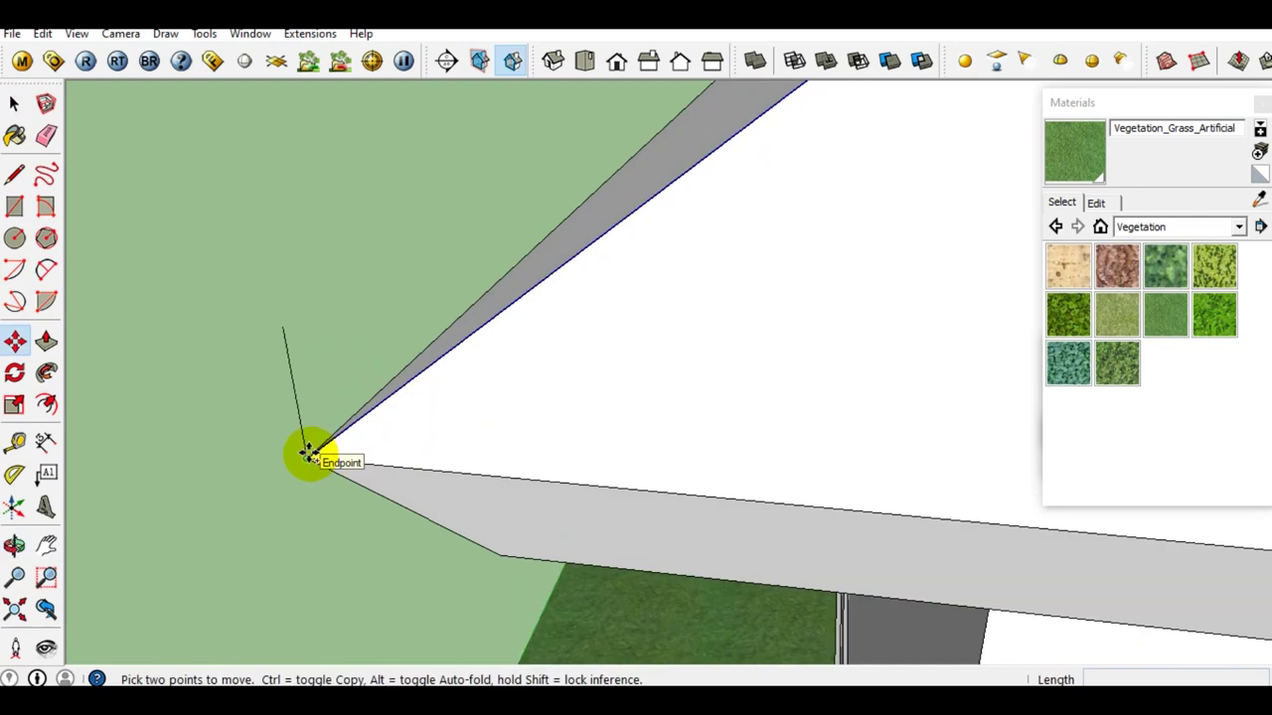
click(309, 453)
key(ctrl)
click(285, 330)
key(space)
Clear the selection and orbit round to the hip ridge corner
scroll(264, 403, down, 2)
scroll(292, 378, down, 3)
scroll(358, 348, down, 3)
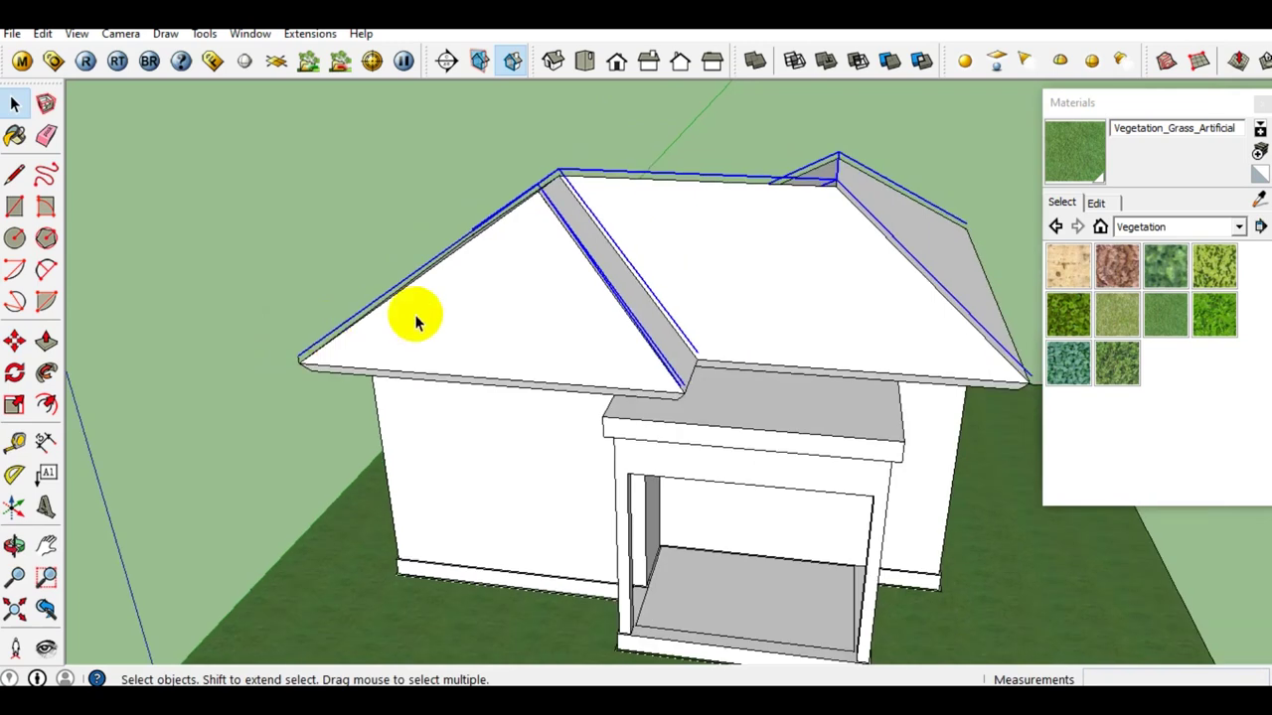
middle_drag(415, 321, 288, 320)
click(401, 142)
middle_drag(400, 142, 669, 249)
scroll(552, 256, up, 5)
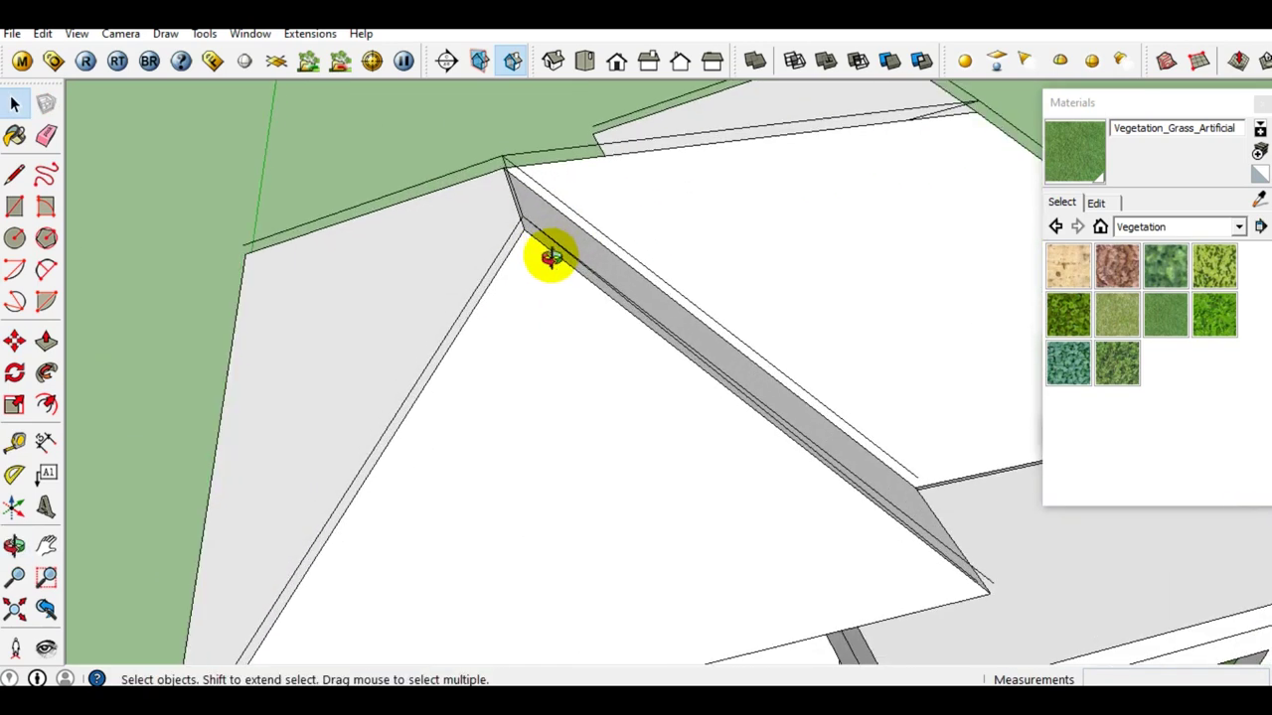
scroll(308, 265, down, 3)
middle_drag(308, 266, 490, 311)
scroll(321, 431, up, 3)
scroll(343, 420, up, 2)
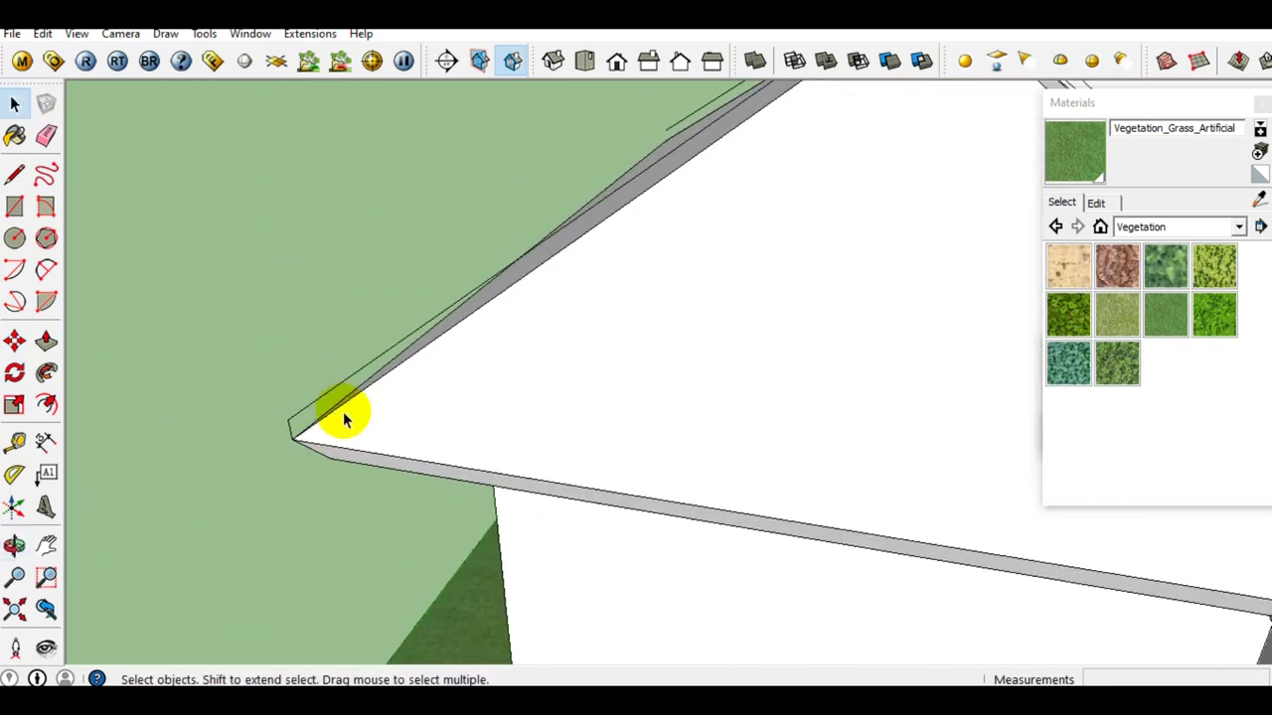
middle_drag(343, 420, 440, 530)
scroll(619, 311, up, 2)
middle_drag(619, 312, 594, 320)
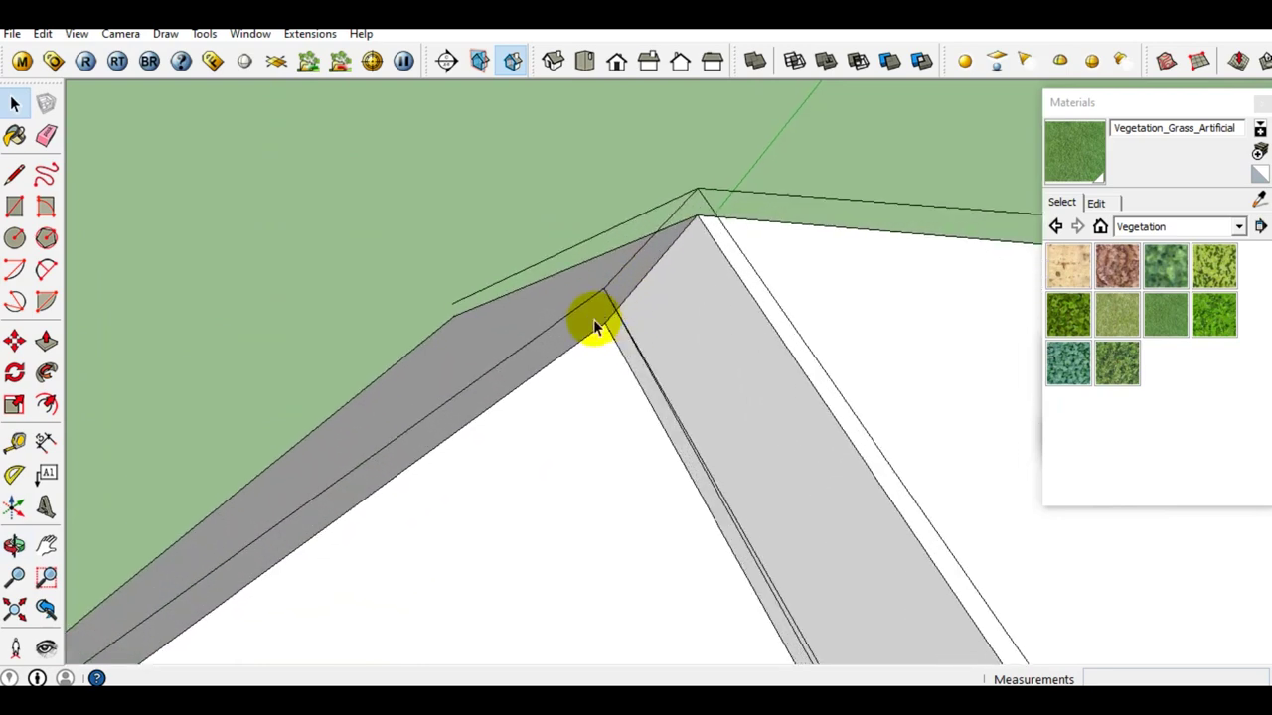
Draw a line from the roof corner to the copied edge, closing a vertical face
key(l)
scroll(594, 326, up, 1)
click(613, 323)
mouse_move(614, 343)
middle_down()
mouse_move(656, 289)
mouse_move(626, 323)
mouse_move(560, 247)
mouse_move(579, 204)
mouse_move(471, 295)
middle_up()
click(576, 193)
key(space)
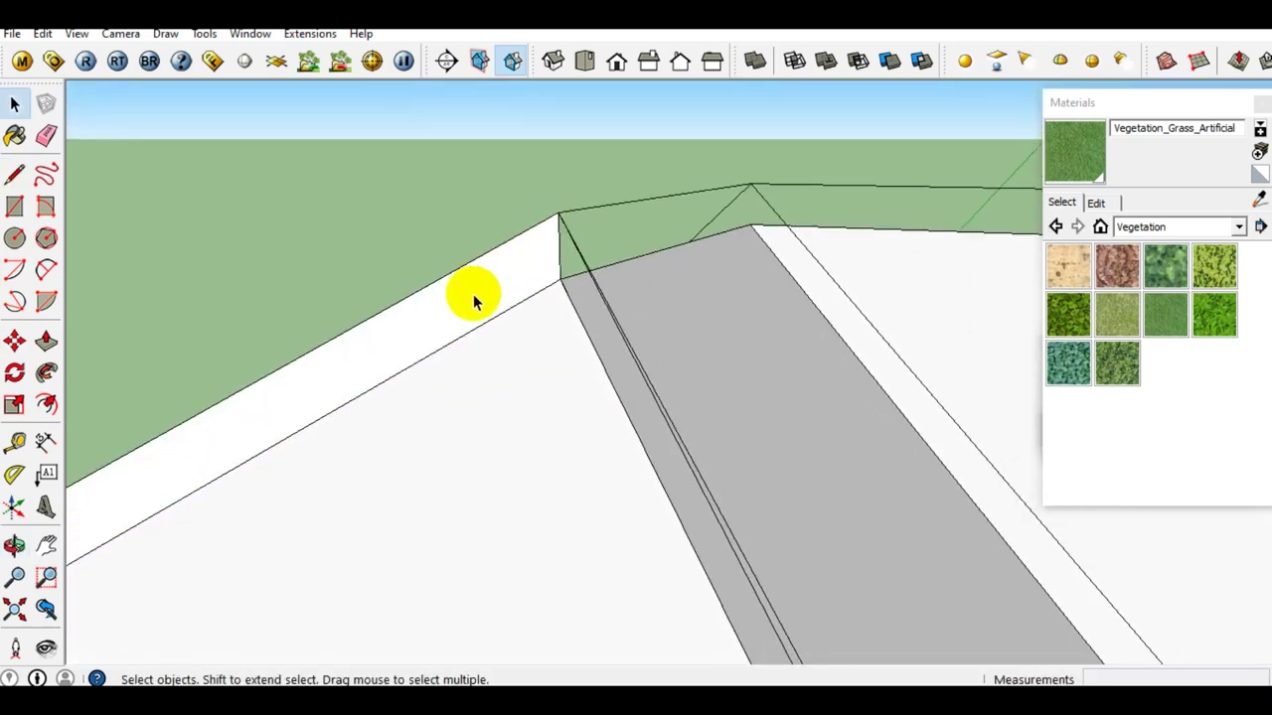
Erase the unwanted edge and its face beside the new vertical face
click(471, 294)
click(424, 204)
mouse_move(424, 204)
middle_down()
mouse_move(446, 312)
mouse_move(590, 298)
mouse_move(613, 304)
mouse_move(568, 334)
mouse_move(716, 360)
mouse_move(596, 384)
mouse_move(681, 400)
mouse_move(256, 440)
mouse_move(241, 425)
middle_up()
click(446, 312)
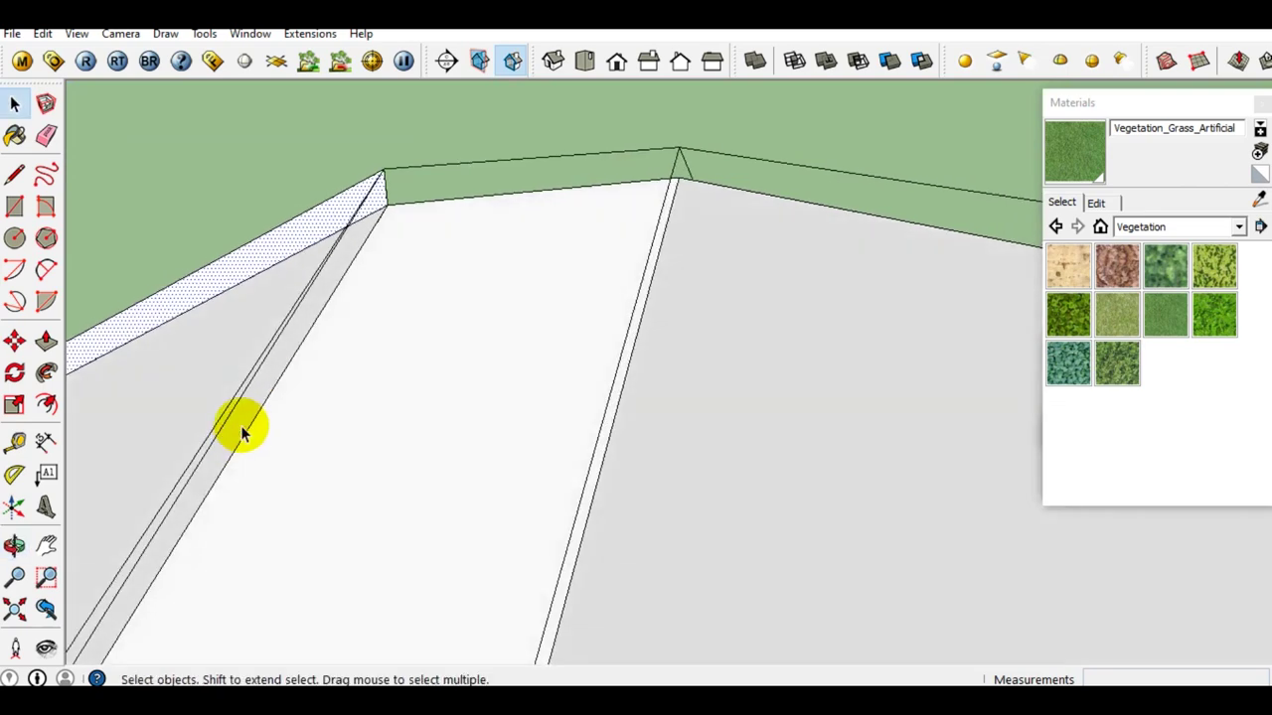
key(e)
click(239, 405)
mouse_move(239, 405)
middle_down()
mouse_move(497, 288)
mouse_move(292, 446)
mouse_move(463, 335)
mouse_move(412, 378)
mouse_move(284, 397)
mouse_move(383, 391)
mouse_move(335, 420)
middle_up()
Draw two short lines at the slab corner to close its open edge faces
key(l)
click(337, 421)
click(321, 337)
key(space)
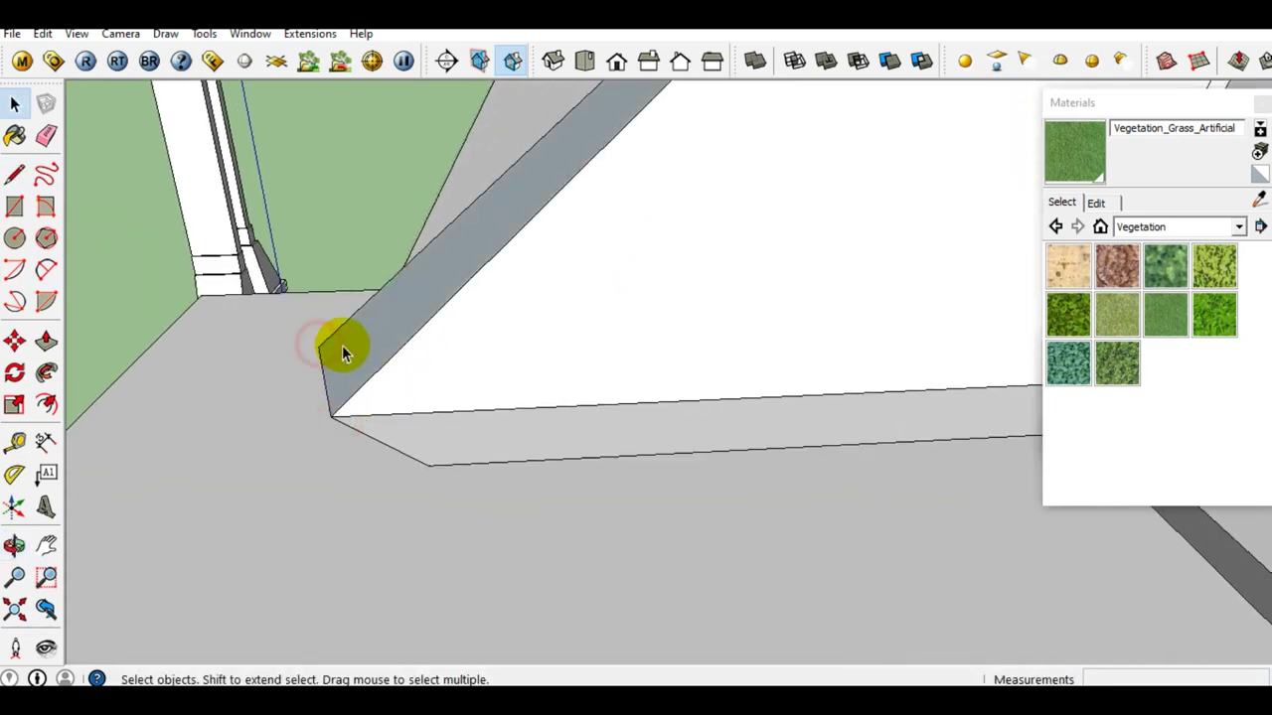
click(347, 345)
mouse_move(354, 346)
middle_down()
mouse_move(584, 378)
mouse_move(547, 292)
mouse_move(371, 361)
mouse_move(692, 398)
mouse_move(558, 300)
mouse_move(500, 222)
mouse_move(513, 162)
mouse_move(514, 380)
mouse_move(487, 333)
mouse_move(397, 307)
mouse_move(482, 322)
middle_up()
key(l)
click(494, 309)
click(488, 258)
key(space)
mouse_move(488, 258)
middle_down()
mouse_move(471, 426)
mouse_move(567, 539)
mouse_move(364, 476)
mouse_move(312, 426)
mouse_move(176, 375)
mouse_move(469, 415)
mouse_move(369, 383)
mouse_move(343, 347)
mouse_move(883, 381)
mouse_move(837, 375)
mouse_move(844, 298)
mouse_move(388, 327)
mouse_move(846, 347)
mouse_move(531, 313)
mouse_move(429, 367)
middle_up()
scroll(429, 365, up, 2)
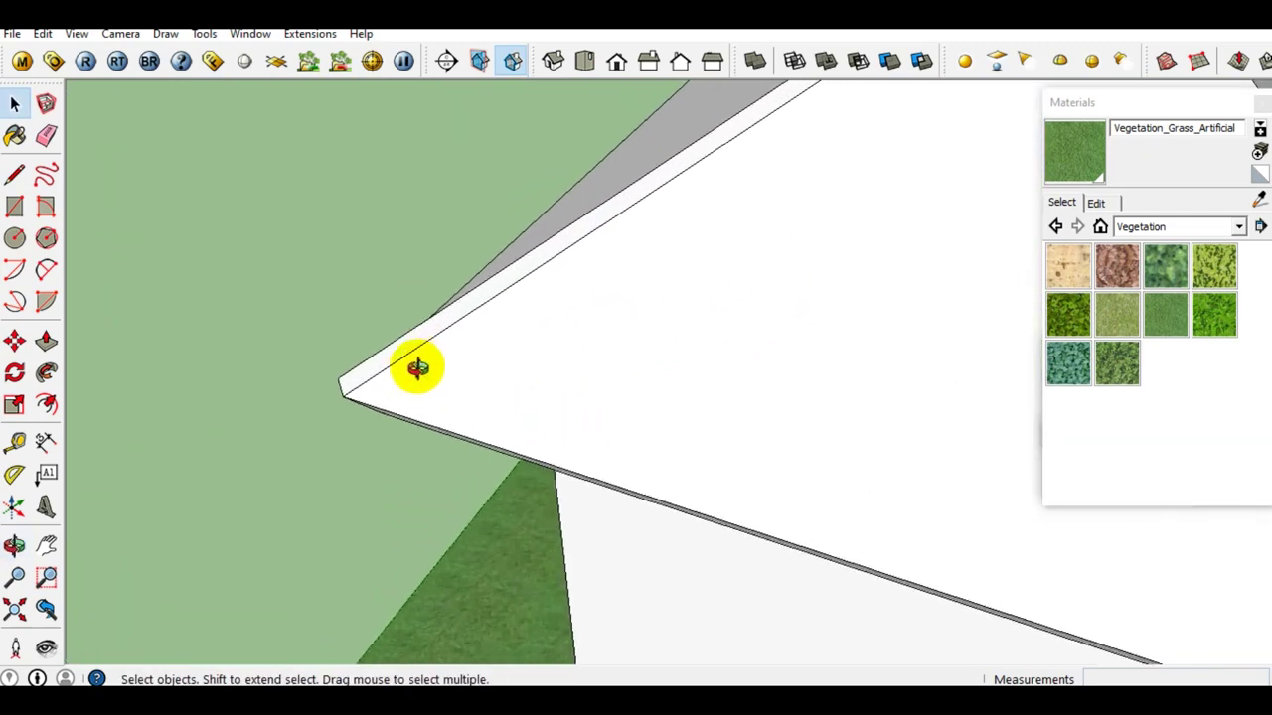
Select the thin top edge face at the roof corner and make it a group
scroll(355, 340, up, 2)
shift+middle_drag(353, 331, 358, 343)
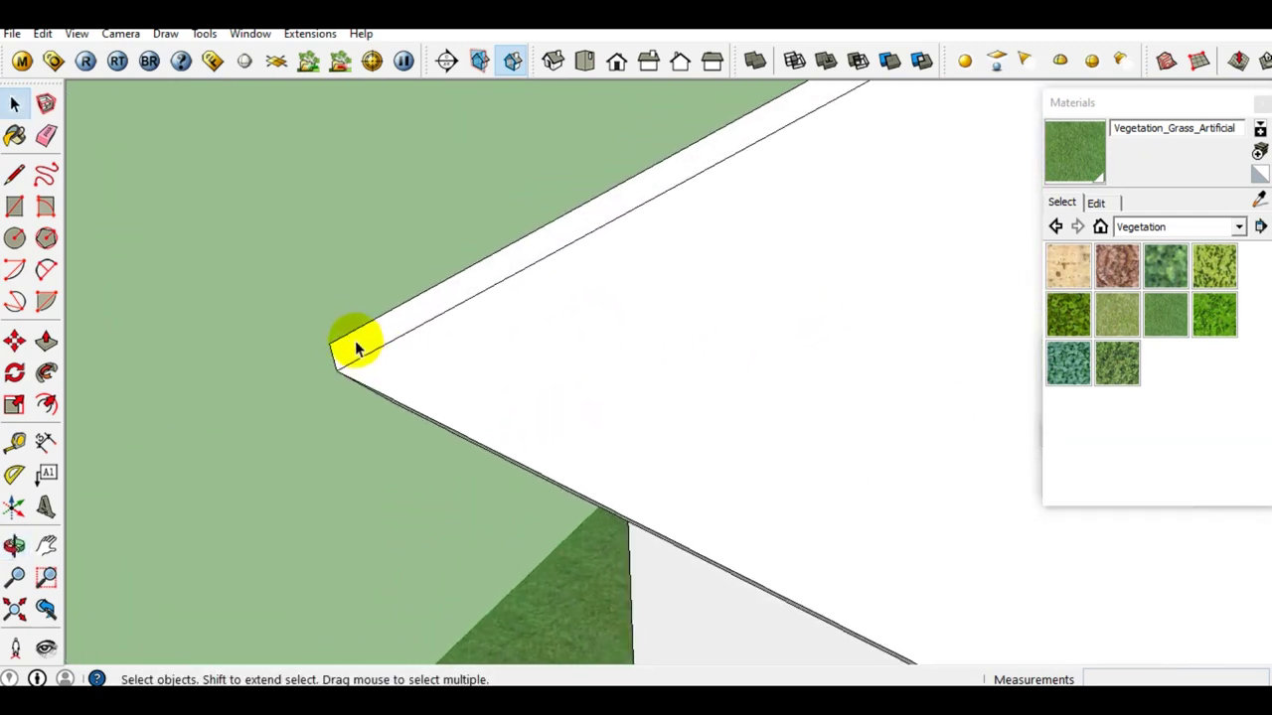
click(355, 340)
scroll(355, 345, down, 2)
middle_drag(355, 346, 360, 374)
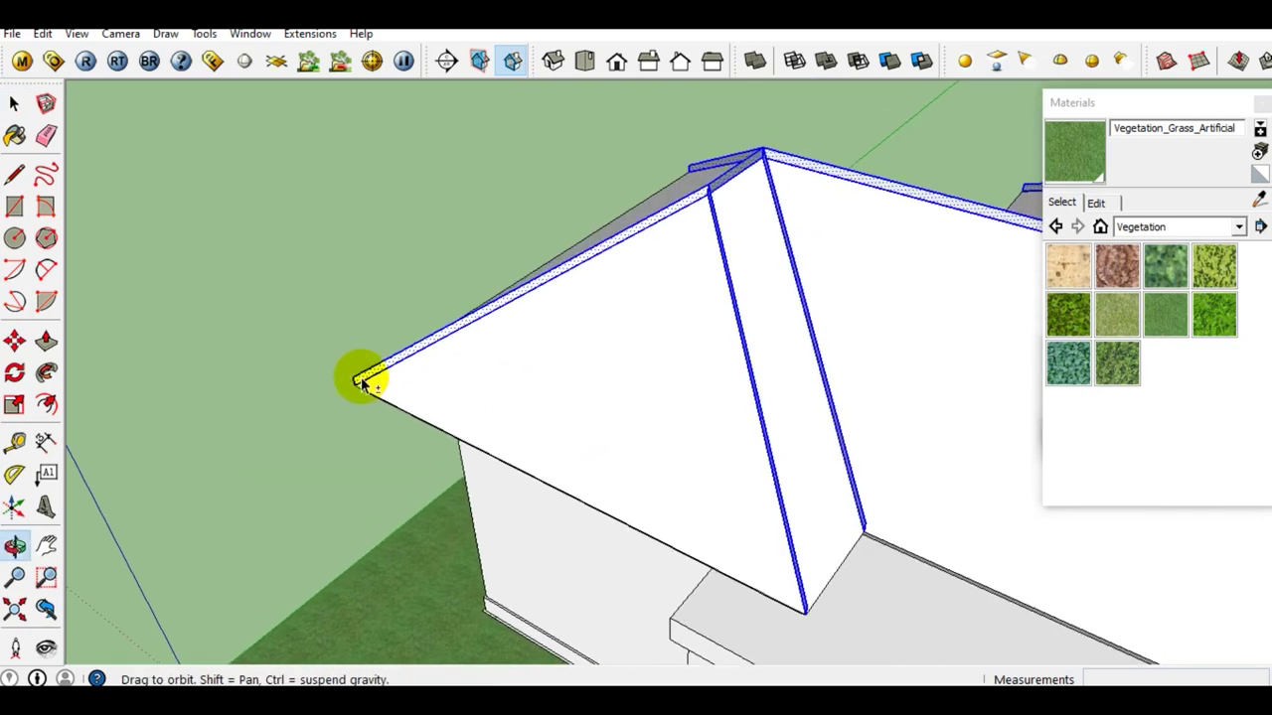
scroll(366, 377, up, 3)
right_click(372, 387)
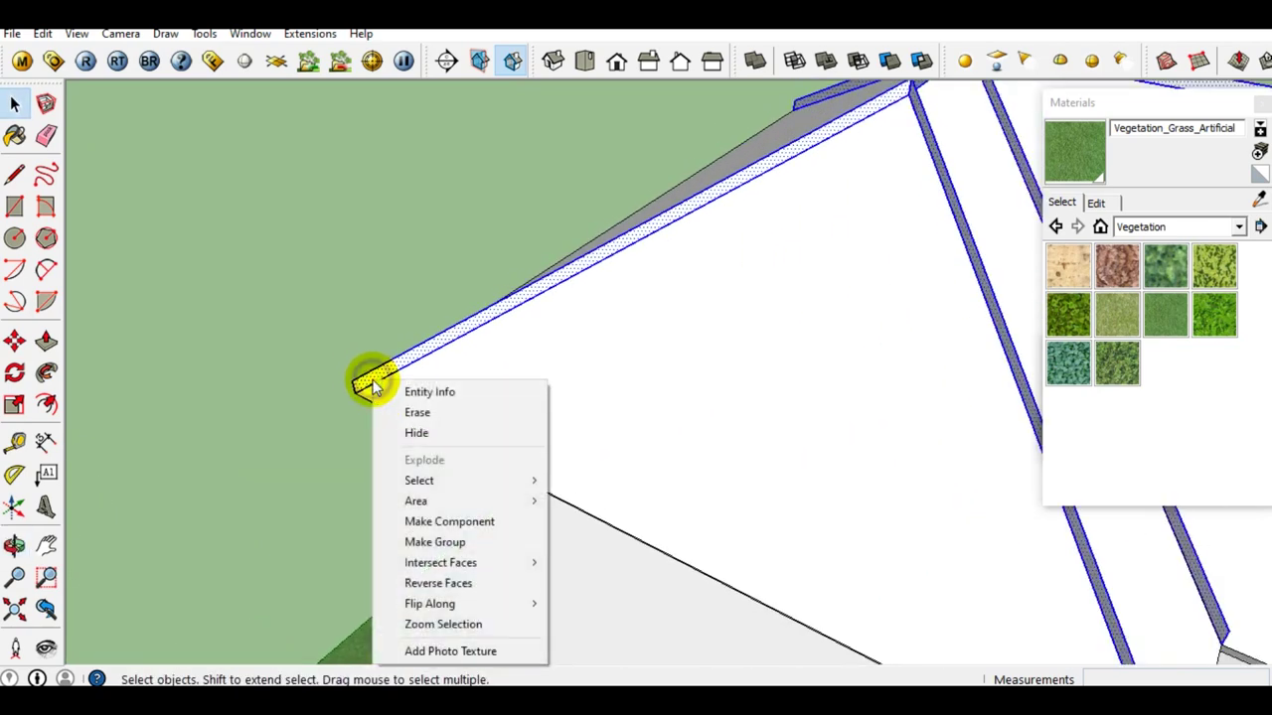
click(439, 539)
mouse_move(387, 402)
middle_down()
mouse_move(527, 417)
mouse_move(463, 411)
mouse_move(279, 434)
mouse_move(530, 446)
mouse_move(321, 407)
mouse_move(352, 488)
mouse_move(372, 406)
mouse_move(375, 473)
mouse_move(361, 470)
middle_up()
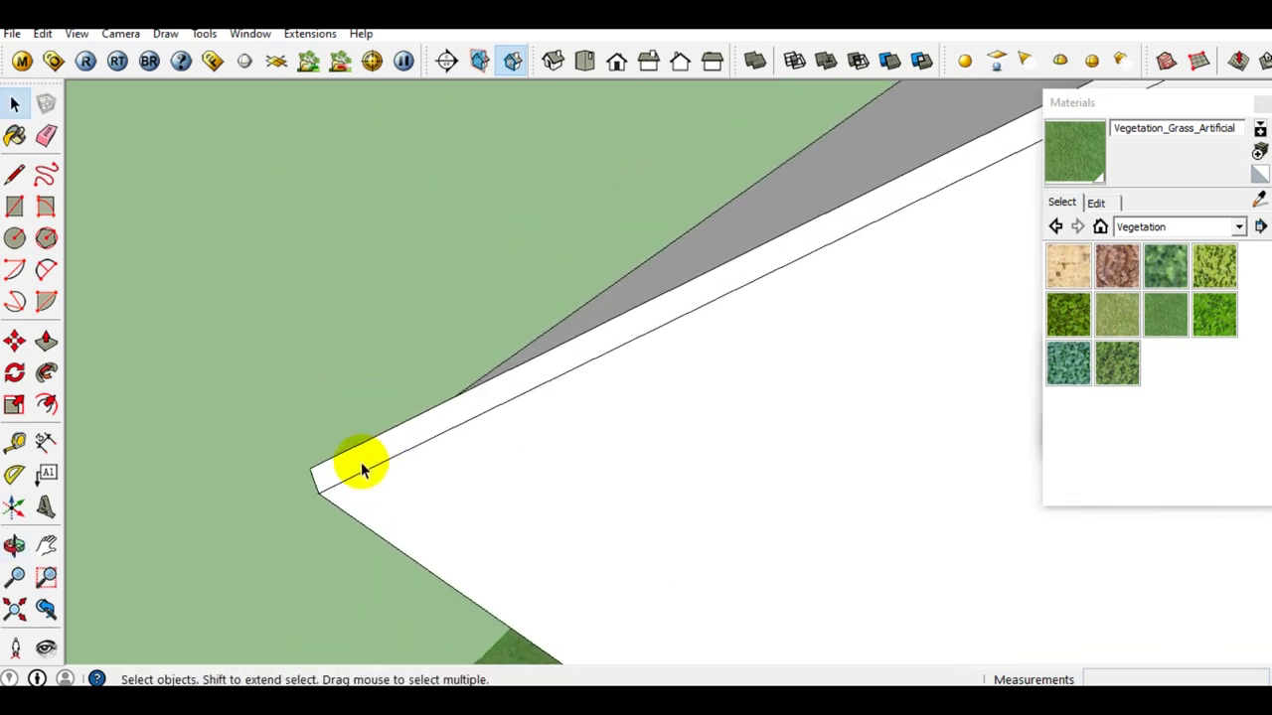
scroll(356, 454, up, 2)
mouse_move(355, 454)
middle_down()
mouse_move(743, 496)
mouse_move(650, 421)
mouse_move(542, 483)
mouse_move(520, 467)
mouse_move(556, 446)
mouse_move(675, 448)
mouse_move(543, 497)
middle_up()
Push/pull the roof edge band outward to thicken it
click(497, 471)
key(p)
click(561, 512)
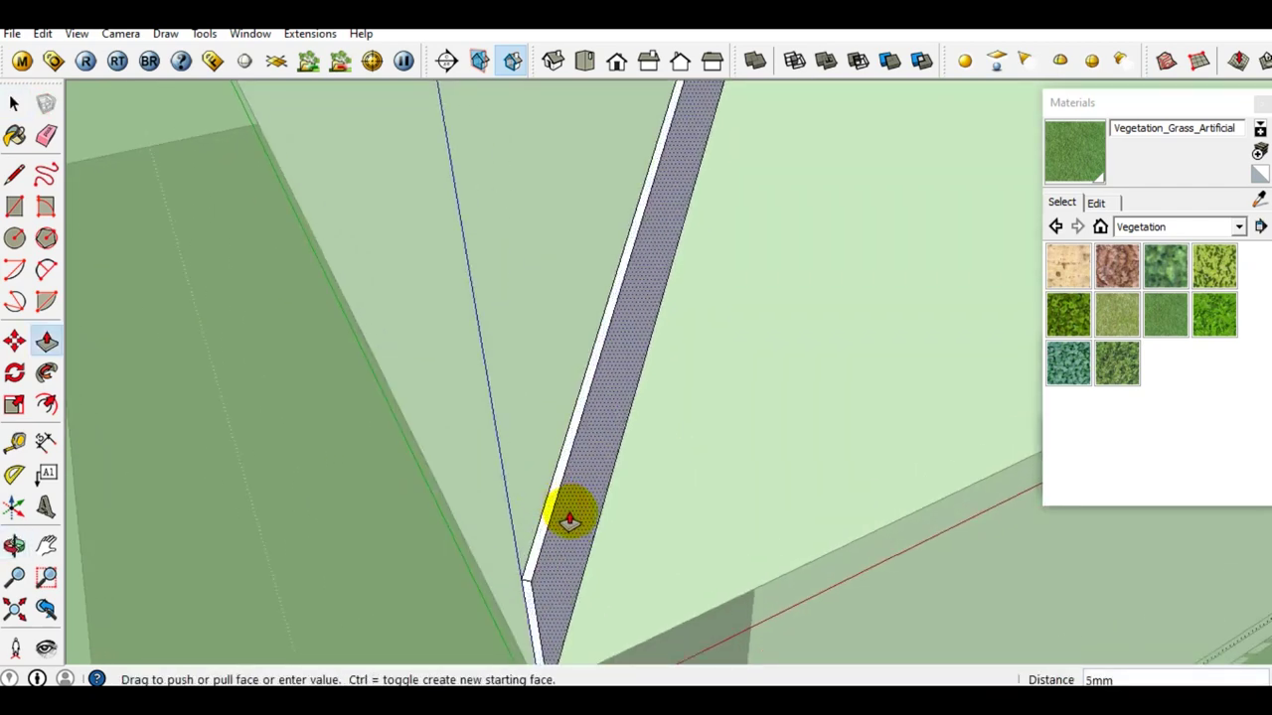
key(Return)
key(space)
mouse_move(570, 512)
middle_down()
mouse_move(718, 527)
mouse_move(729, 566)
middle_up()
scroll(750, 527, up, 2)
Push the band out further to 20mm and erase the stray line on its top
key(p)
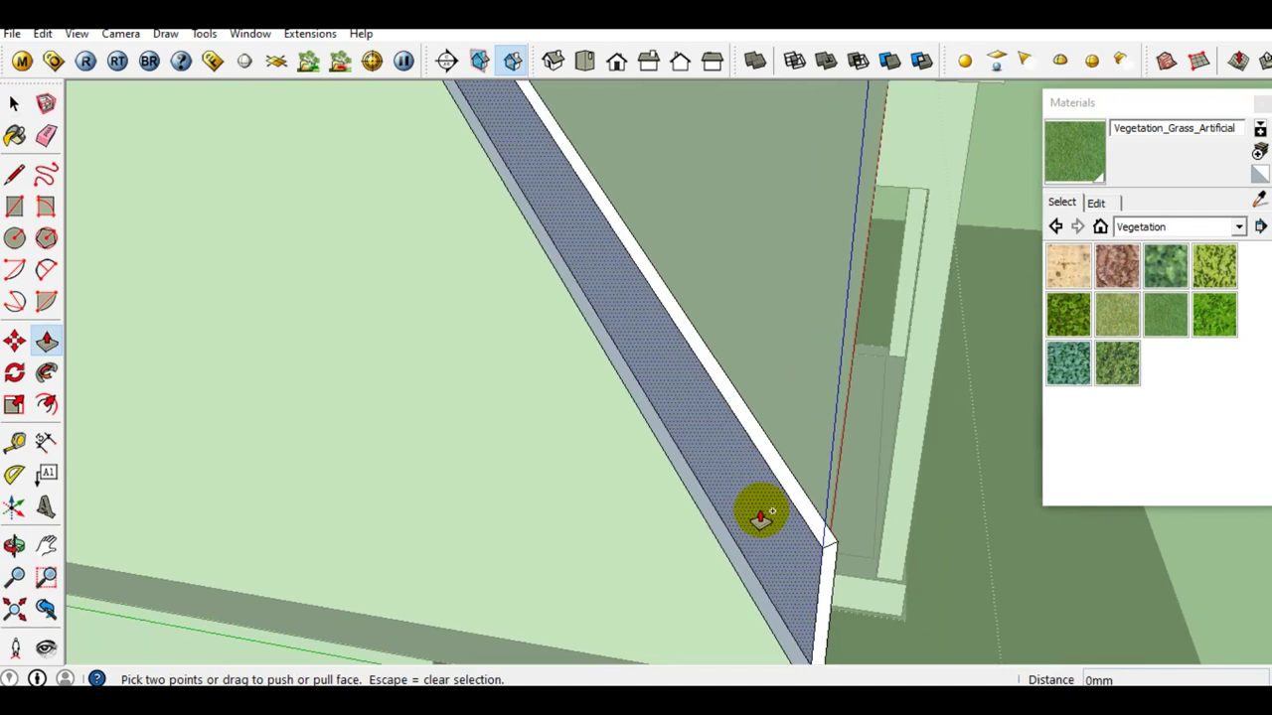
click(759, 517)
text(20)
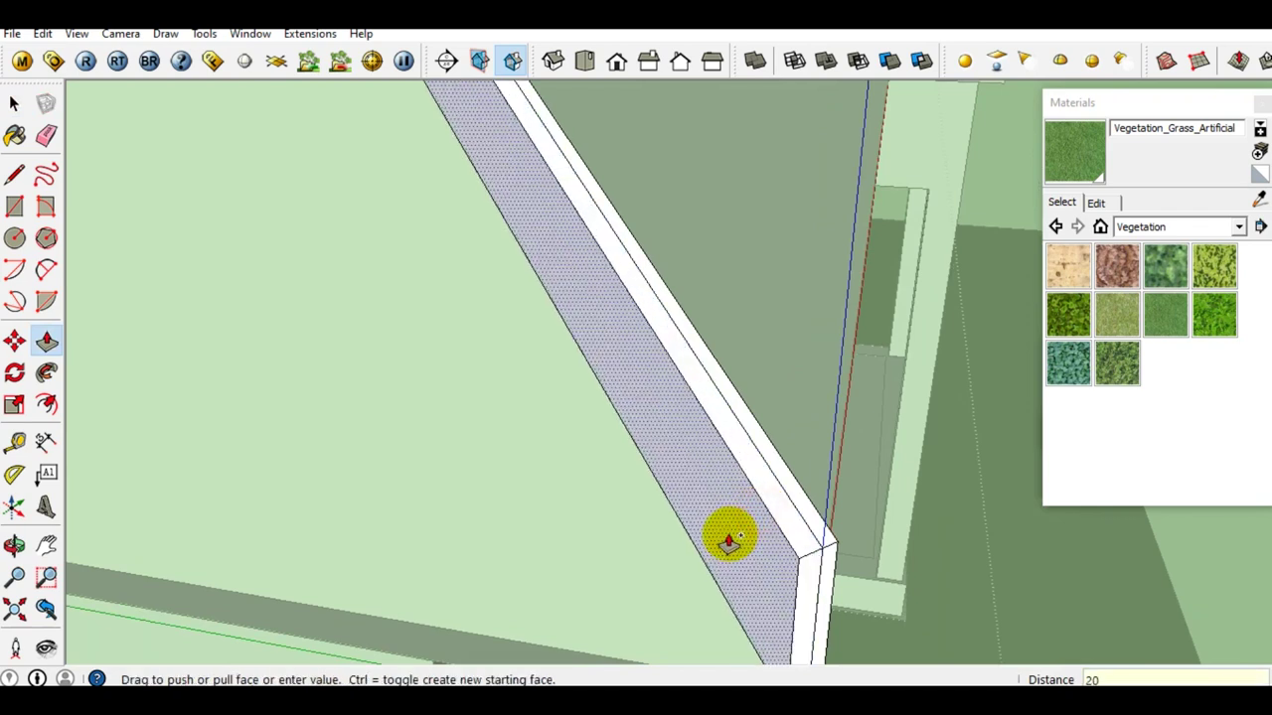
key(Return)
key(space)
mouse_move(795, 537)
middle_down()
mouse_move(790, 568)
mouse_move(775, 556)
middle_up()
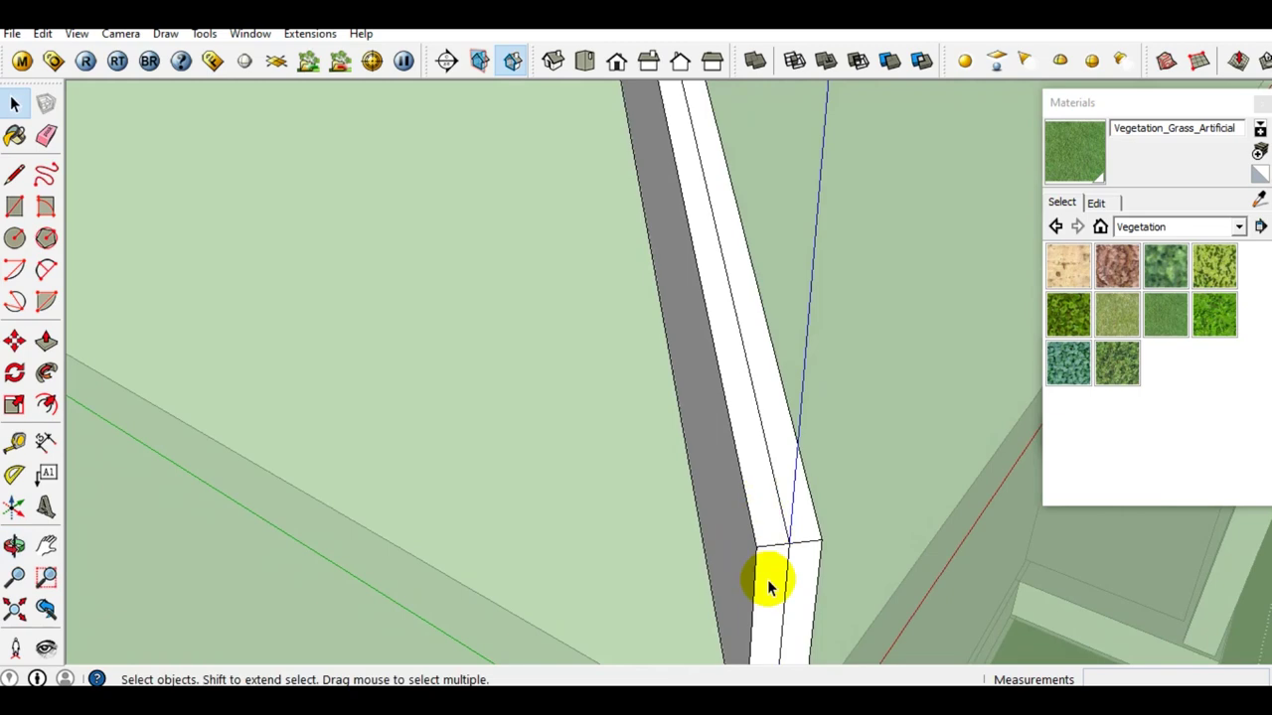
key(e)
drag(784, 517, 795, 561)
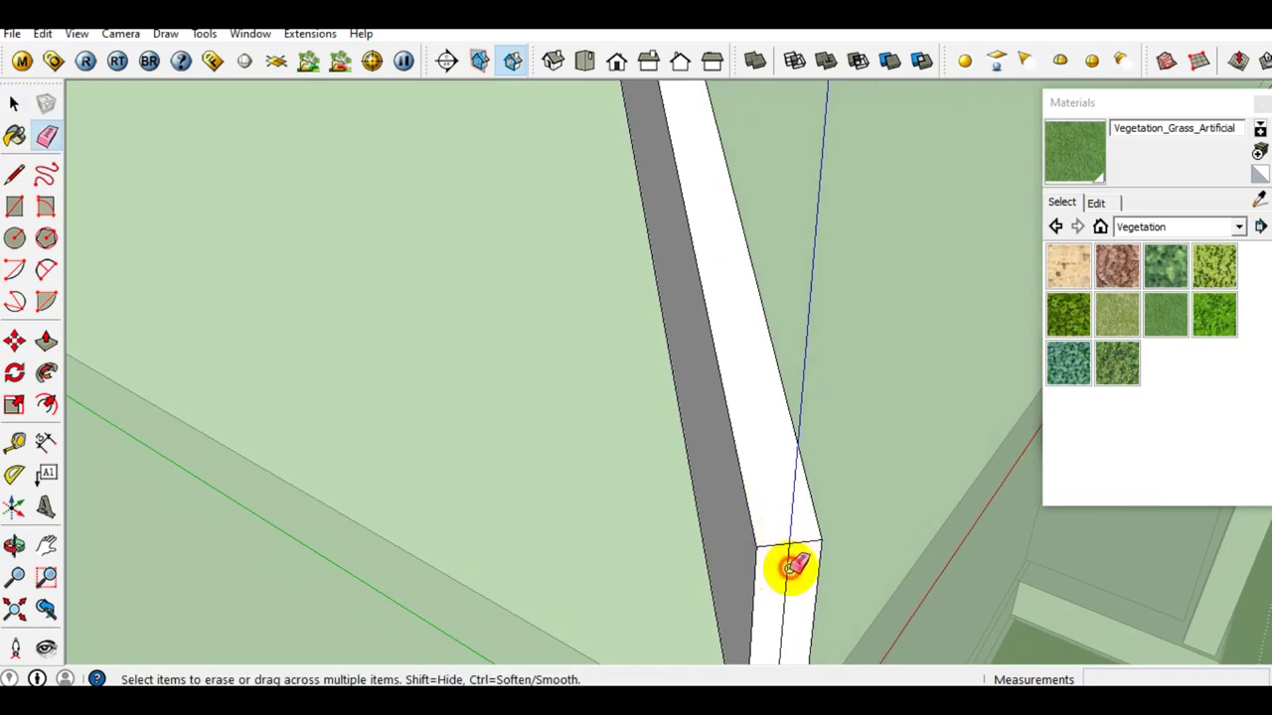
mouse_move(765, 573)
middle_down()
mouse_move(716, 460)
mouse_move(730, 433)
mouse_move(709, 579)
mouse_move(697, 470)
mouse_move(510, 417)
middle_up()
key(space)
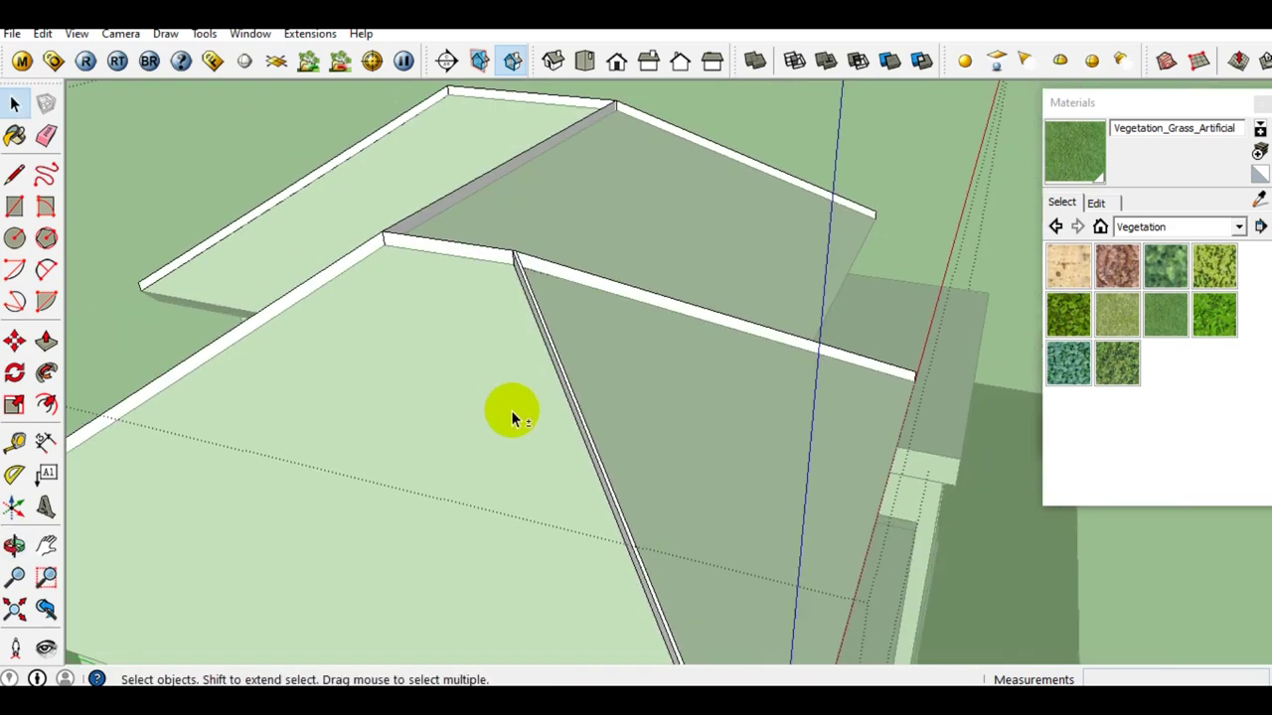
Orbit and zoom around the roof to bring the hip ridge band into view
scroll(488, 332, up, 1)
scroll(379, 267, up, 3)
scroll(378, 266, down, 2)
scroll(653, 163, down, 3)
mouse_move(781, 284)
middle_down()
mouse_move(519, 311)
mouse_move(538, 321)
middle_up()
scroll(539, 321, up, 2)
mouse_move(630, 388)
middle_down()
mouse_move(596, 354)
mouse_move(426, 312)
middle_up()
scroll(520, 320, up, 2)
middle_drag(521, 320, 761, 440)
scroll(563, 326, up, 2)
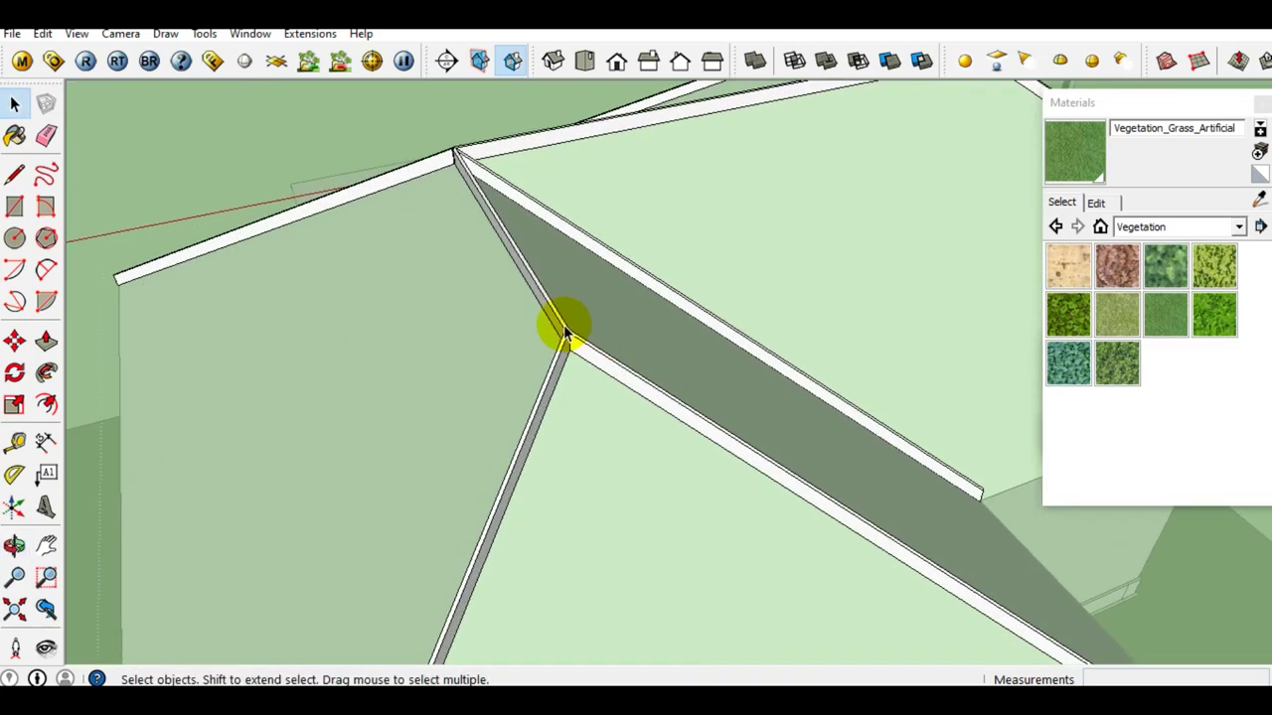
middle_drag(562, 327, 590, 318)
scroll(705, 310, up, 2)
scroll(426, 275, down, 2)
mouse_move(426, 275)
middle_down()
mouse_move(785, 307)
mouse_move(503, 315)
mouse_move(758, 311)
mouse_move(446, 284)
middle_up()
Reverse the hip ridge face so it points outward, then check the roof
scroll(383, 307, up, 2)
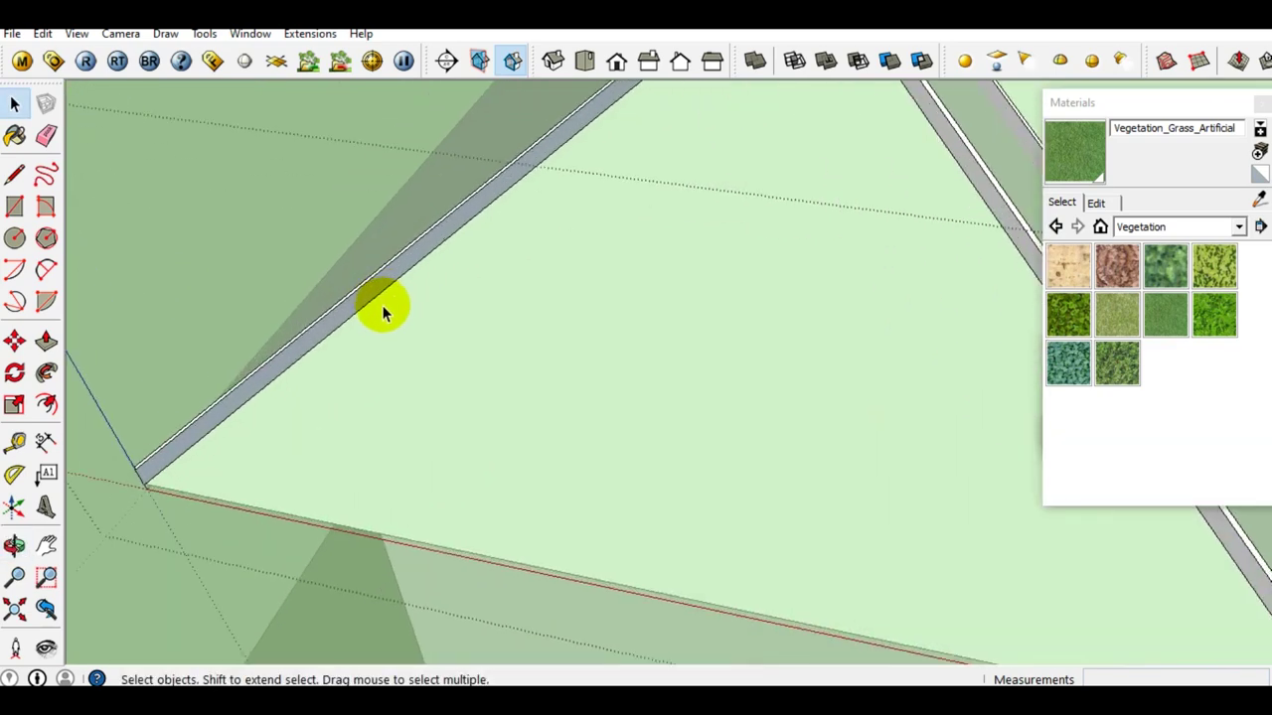
right_click(366, 298)
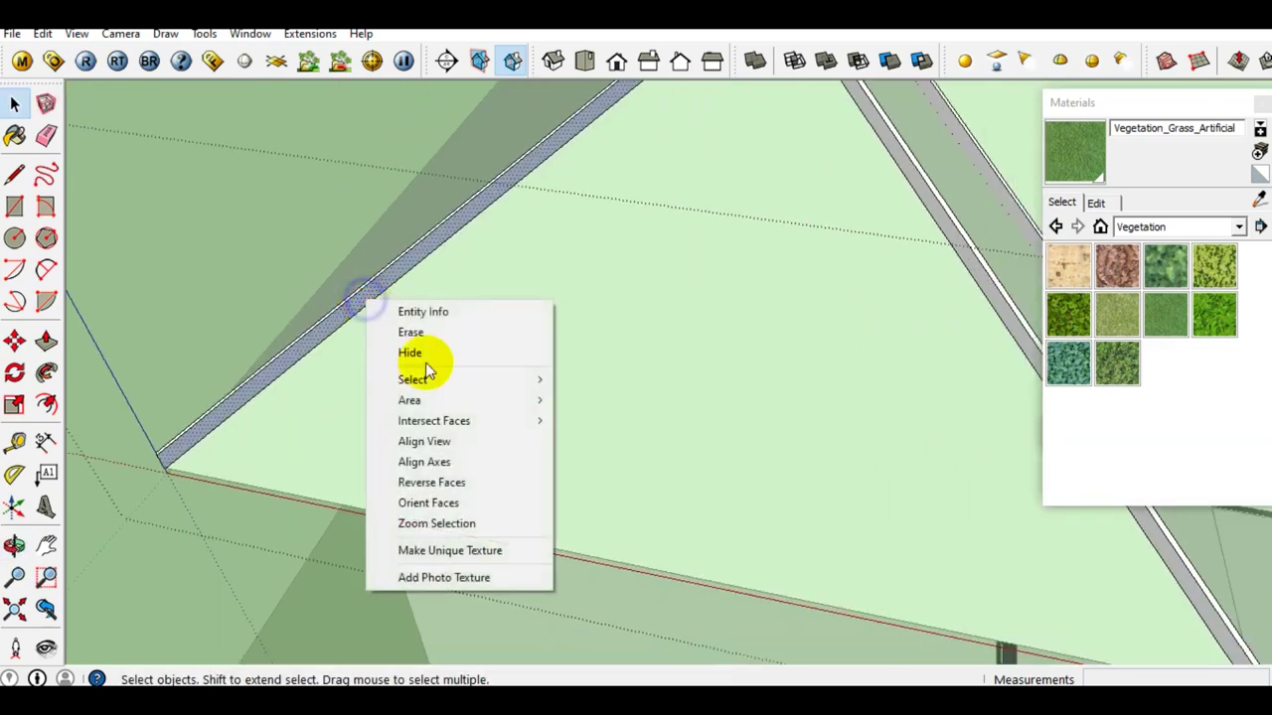
click(438, 482)
scroll(348, 311, down, 3)
mouse_move(349, 312)
middle_down()
mouse_move(772, 365)
mouse_move(385, 384)
mouse_move(778, 346)
mouse_move(490, 329)
mouse_move(505, 360)
mouse_move(569, 358)
middle_up()
scroll(496, 366, up, 2)
scroll(496, 367, up, 2)
scroll(499, 358, down, 2)
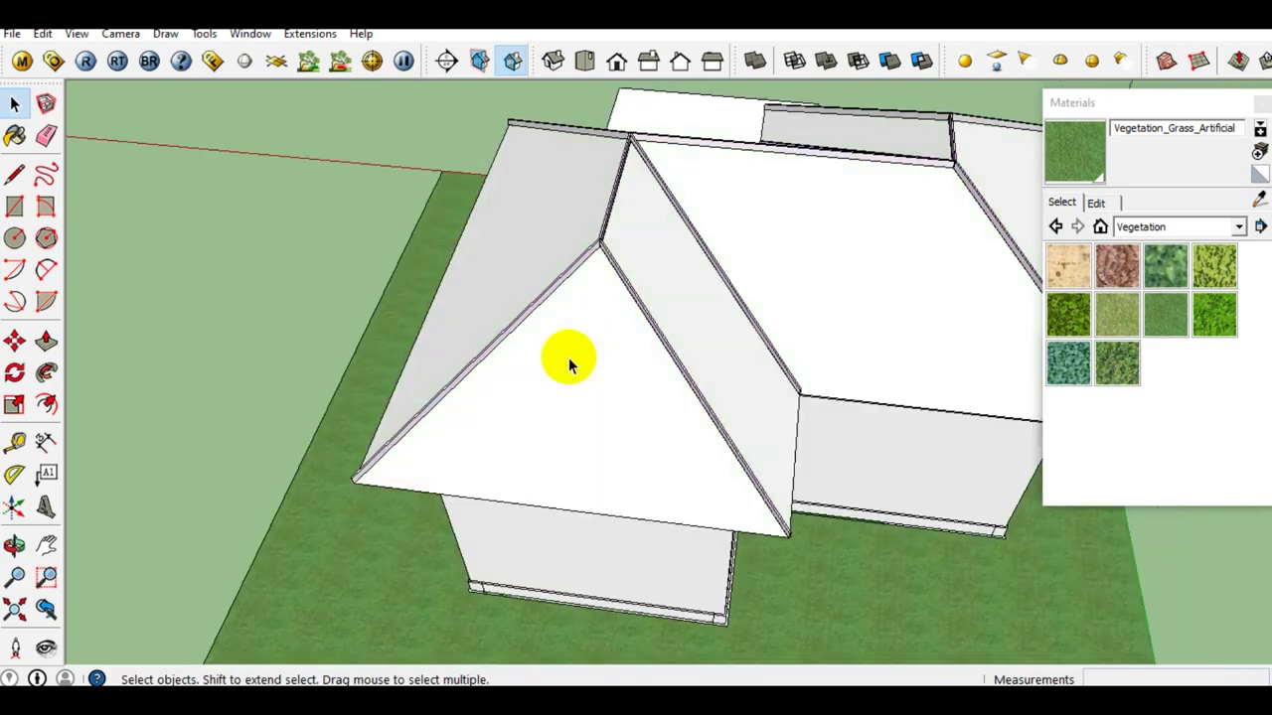
Select the roof edge trim group and hide it, leaving the bare white hipped roof
scroll(500, 347, down, 2)
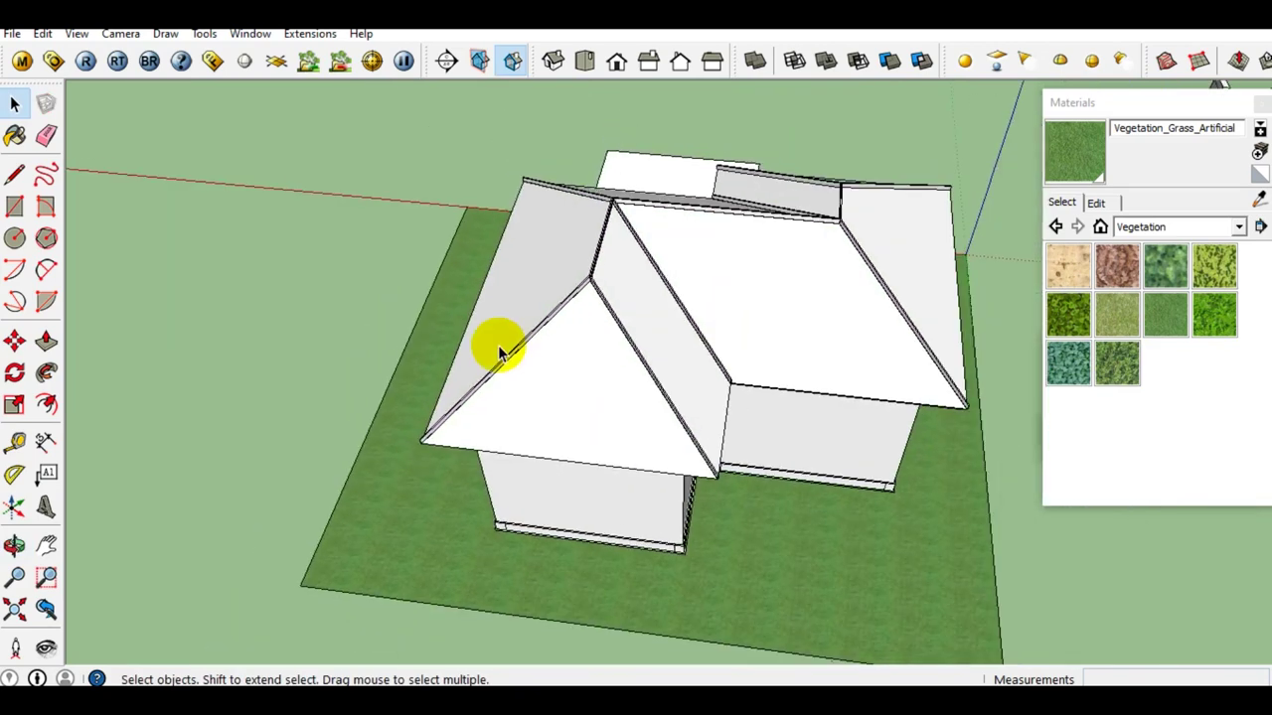
scroll(563, 324, up, 2)
scroll(588, 300, up, 2)
click(589, 298)
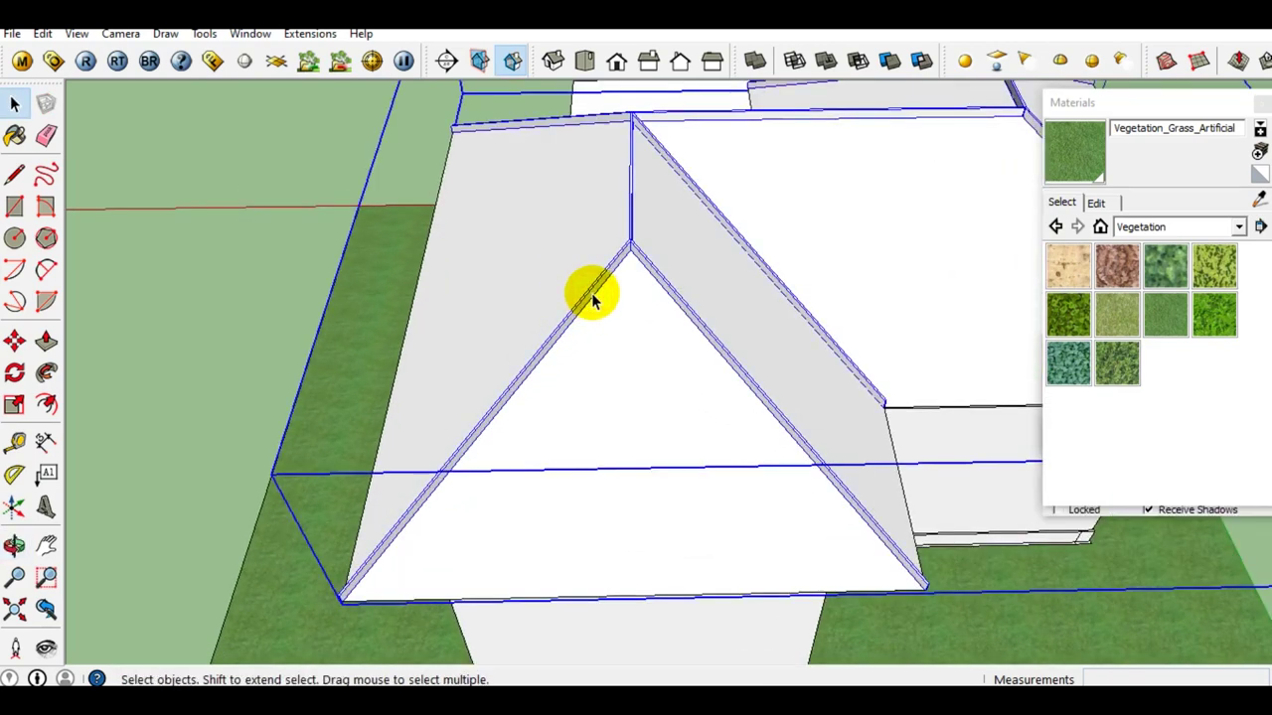
mouse_move(591, 293)
middle_down()
mouse_move(334, 407)
mouse_move(290, 417)
mouse_move(269, 389)
middle_up()
right_click(270, 389)
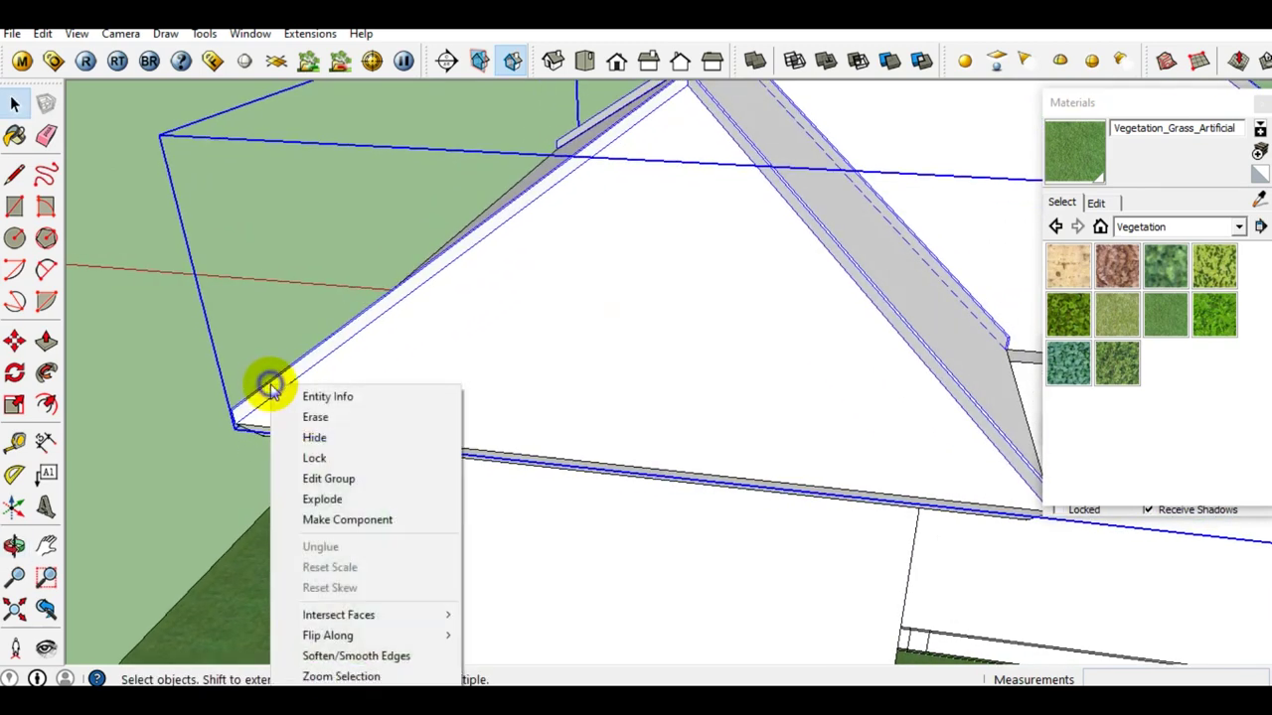
click(328, 437)
scroll(324, 425, down, 3)
scroll(300, 269, down, 3)
mouse_move(317, 256)
middle_down()
mouse_move(553, 406)
mouse_move(321, 398)
mouse_move(536, 352)
middle_up()
scroll(471, 312, up, 3)
mouse_move(471, 312)
middle_down()
mouse_move(454, 483)
mouse_move(487, 387)
mouse_move(460, 372)
middle_up()
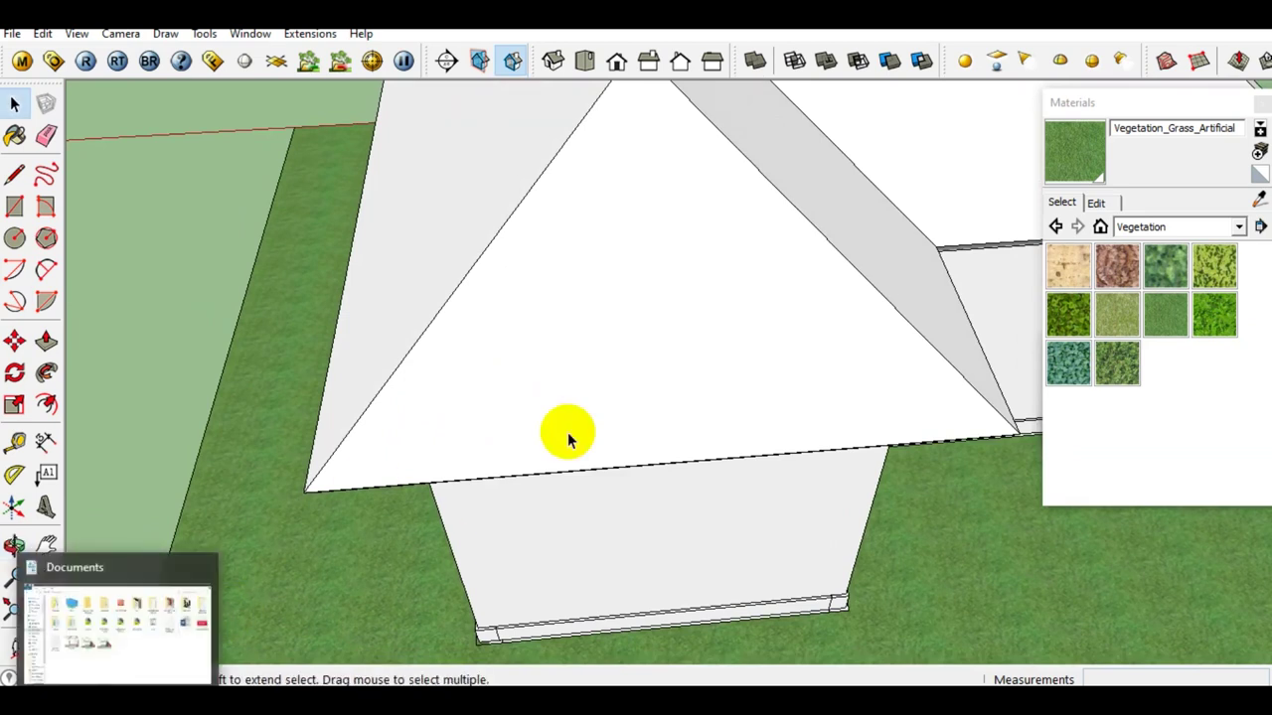
View tile spec image A in Downloads to check the Morando Super 26 × 22 cm size
click(100, 701)
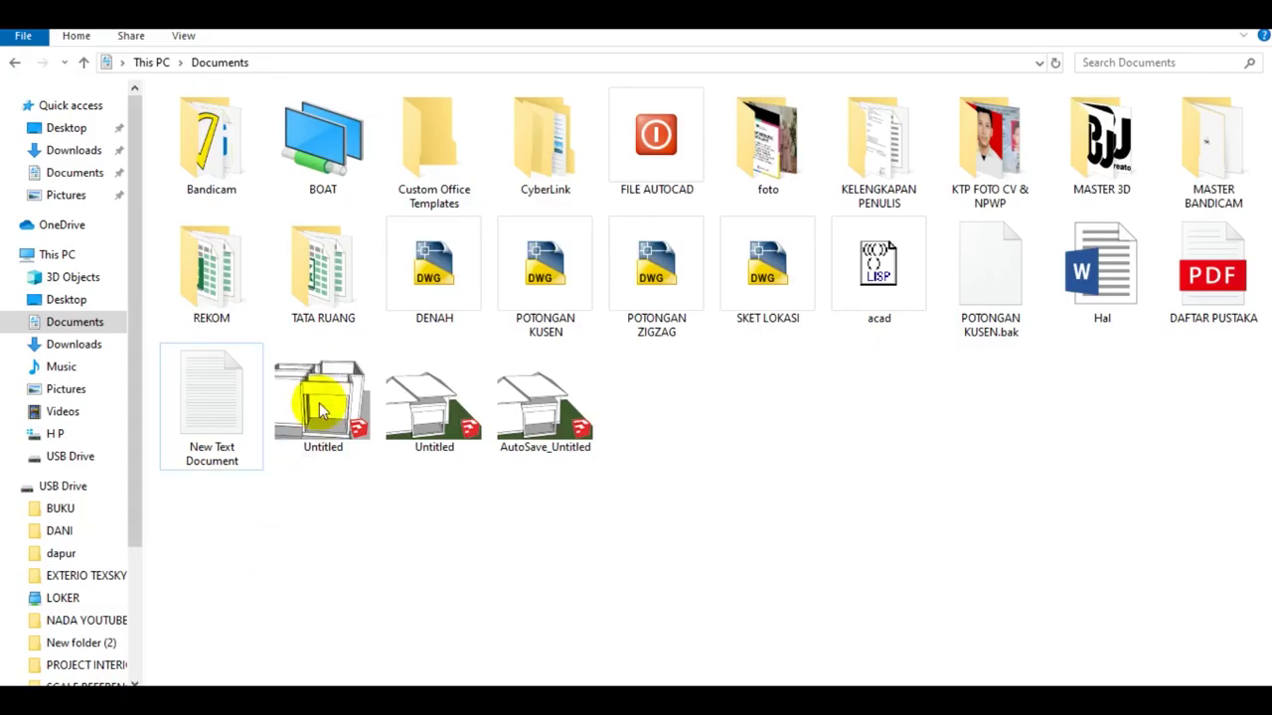
click(55, 348)
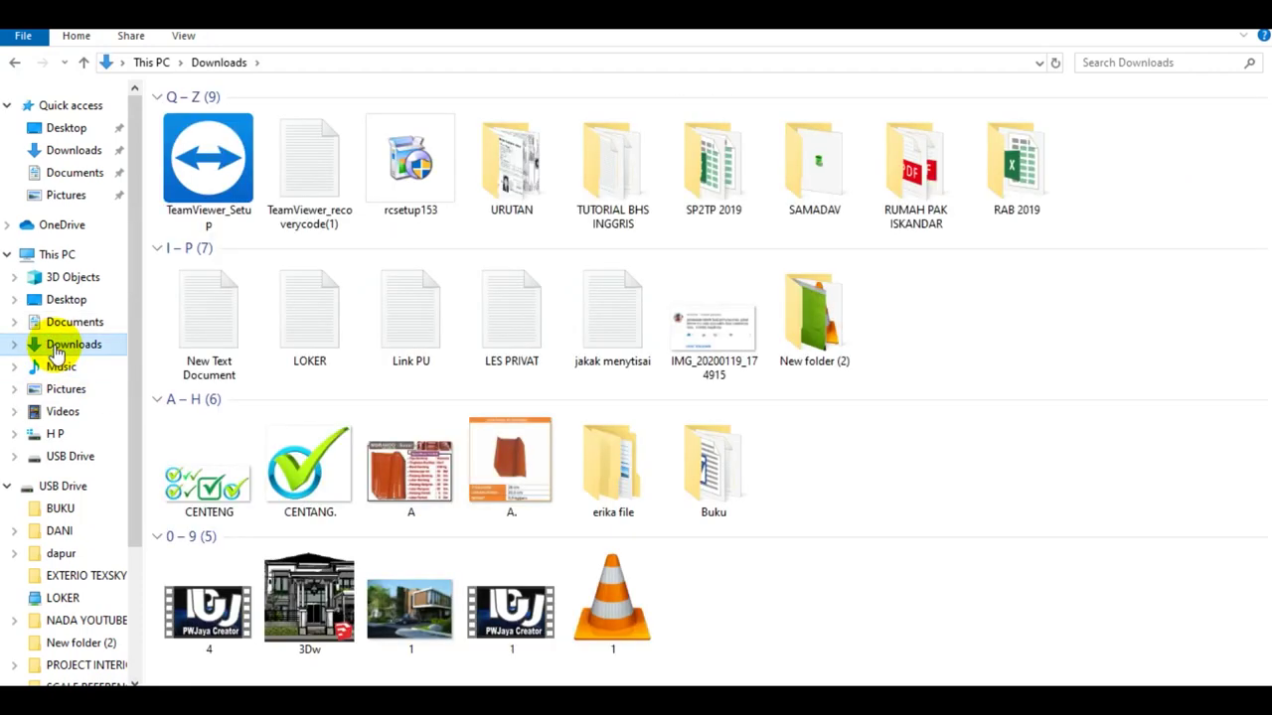
click(422, 504)
double_click(423, 503)
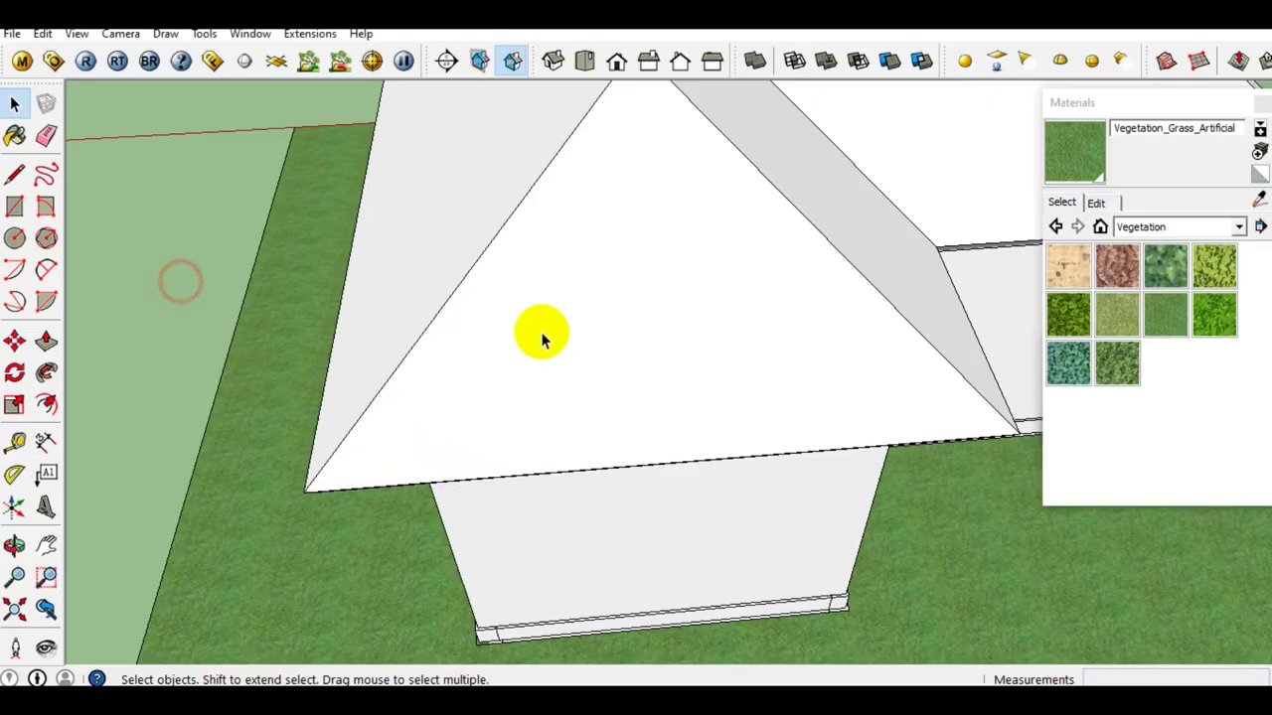
mouse_move(542, 337)
middle_down()
mouse_move(348, 354)
mouse_move(408, 387)
middle_up()
scroll(348, 355, up, 3)
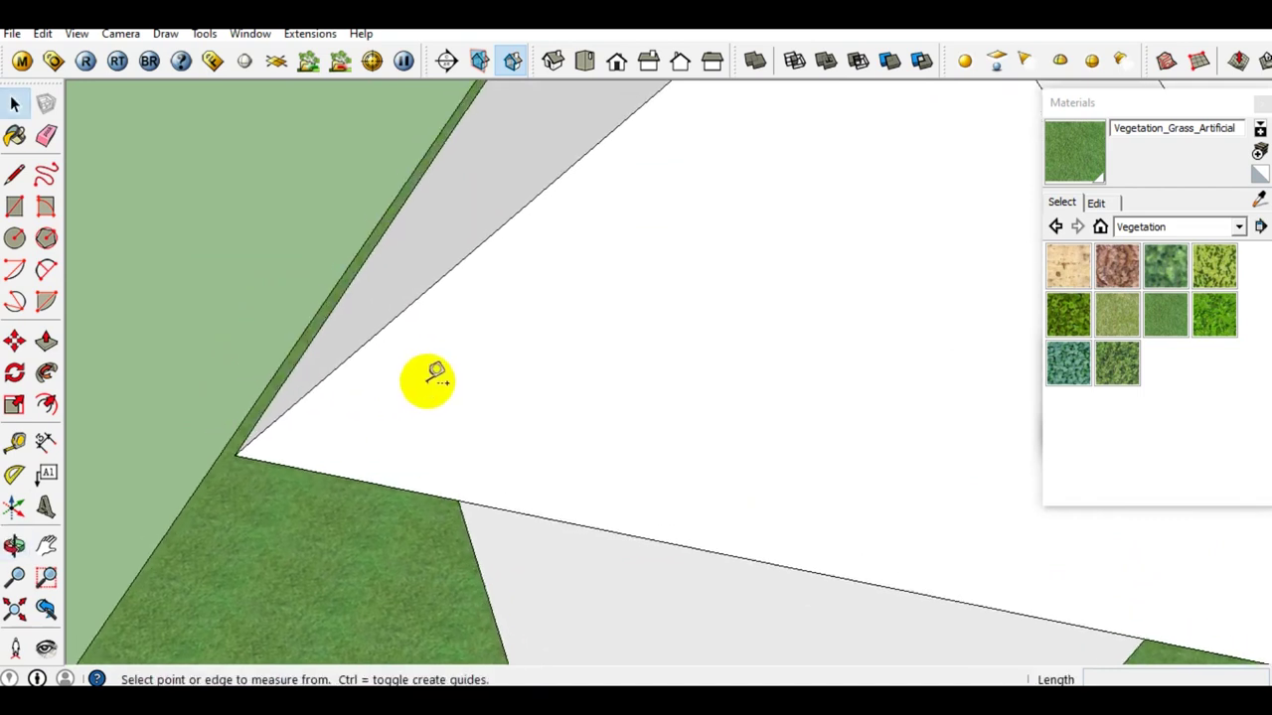
Create a guide line 260 in from the roof edge with the Tape Measure
scroll(417, 375, up, 2)
click(336, 534)
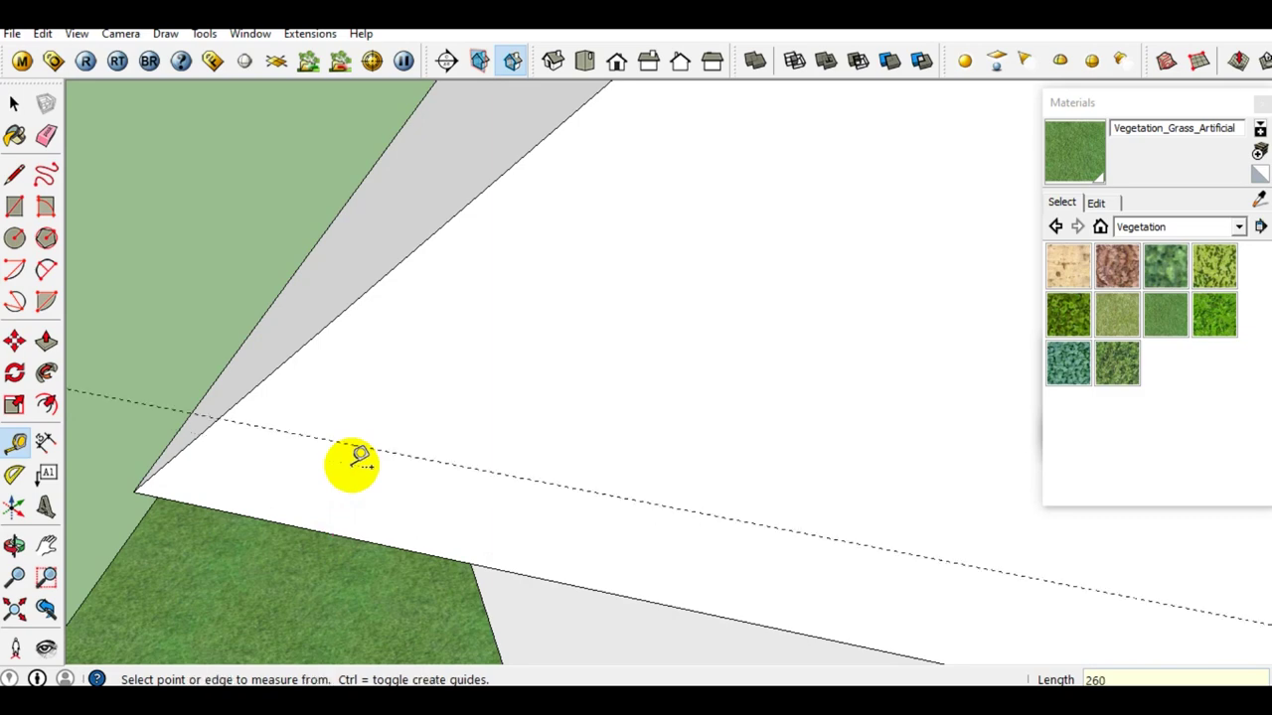
key(space)
mouse_move(353, 472)
middle_down()
mouse_move(454, 420)
mouse_move(361, 361)
mouse_move(381, 370)
mouse_move(358, 414)
mouse_move(250, 371)
middle_up()
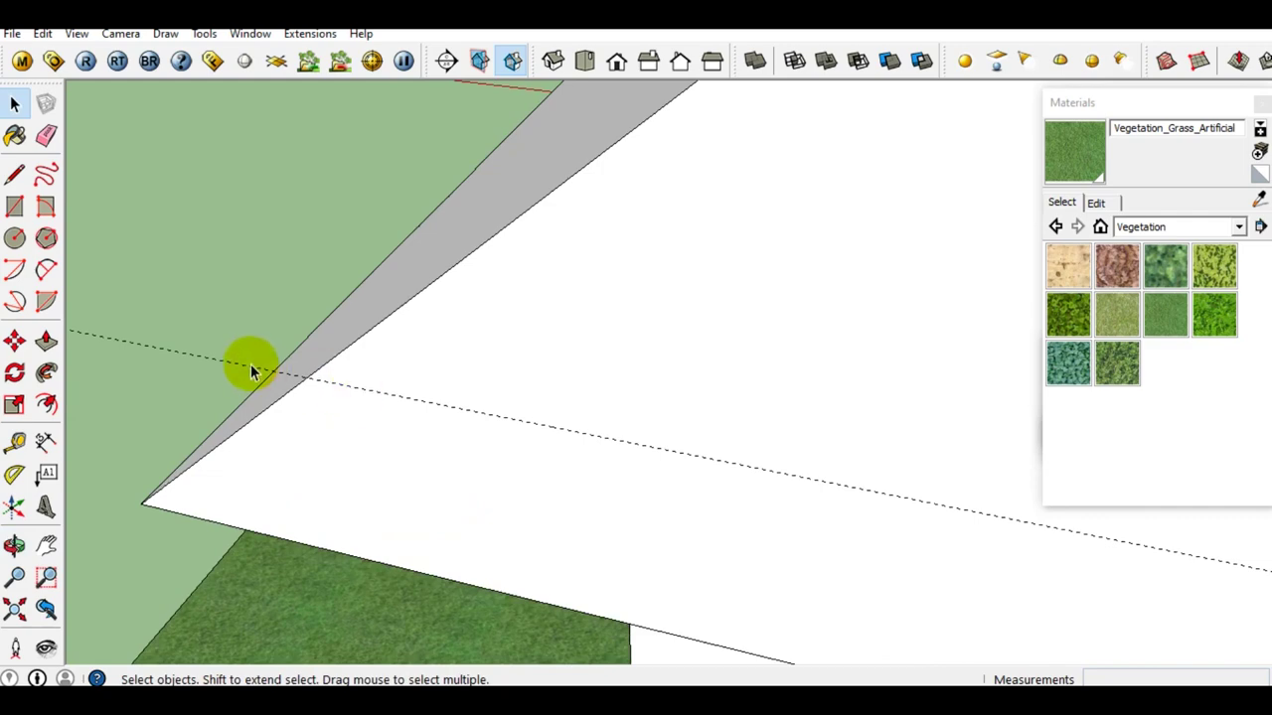
middle_drag(135, 251, 368, 363)
Copy the guide line to a parallel position across the roof slope using Move with Ctrl
key(m)
mouse_move(324, 415)
middle_down()
mouse_move(511, 389)
mouse_move(316, 401)
middle_up()
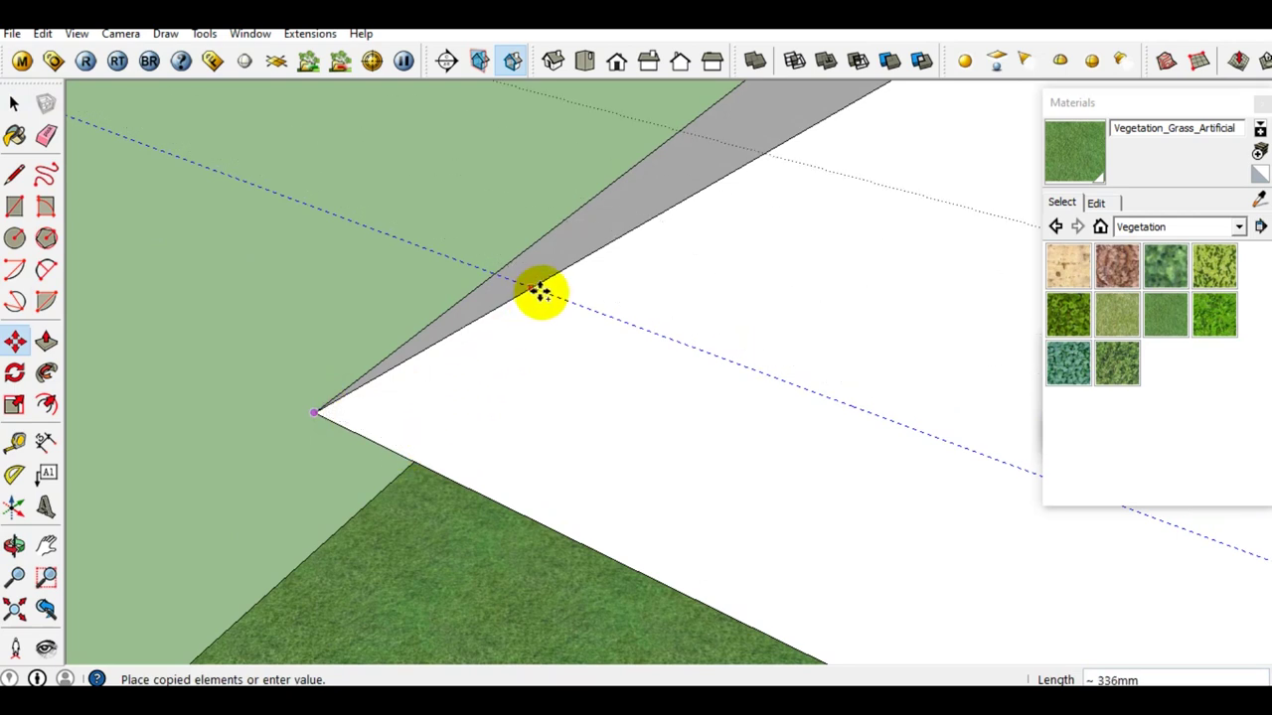
click(523, 279)
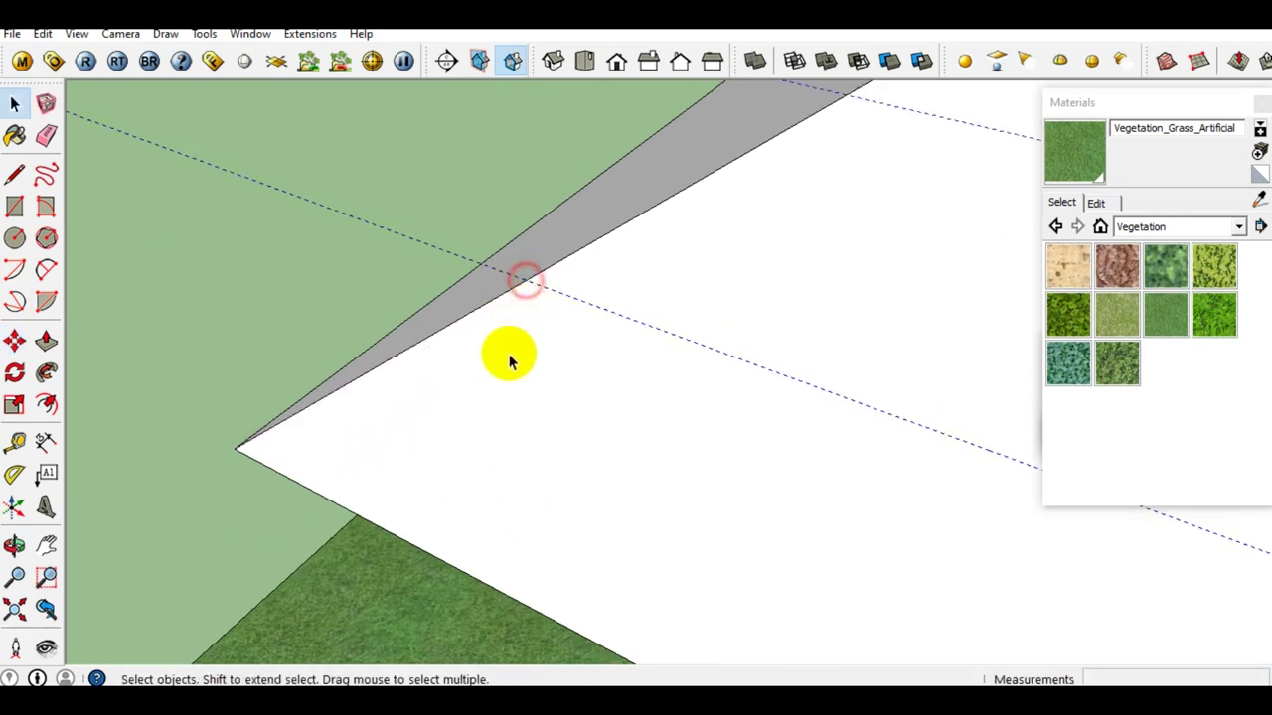
scroll(510, 341, down, 3)
key(space)
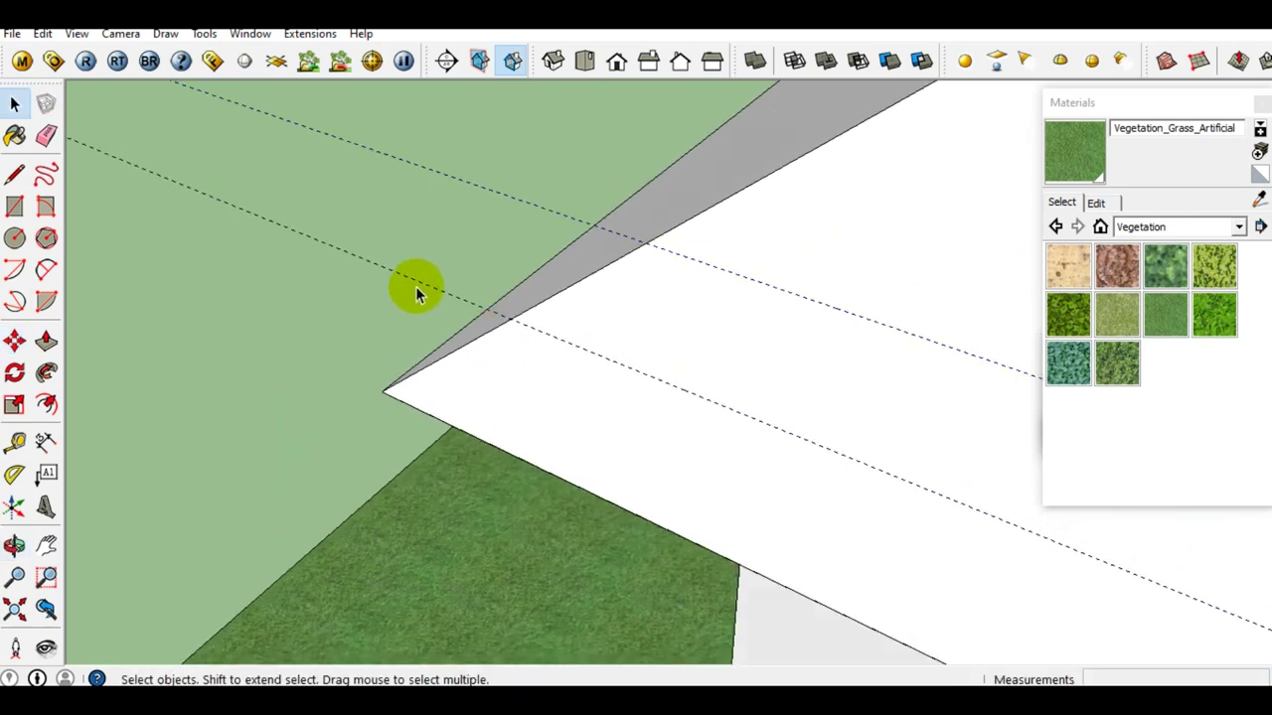
mouse_move(500, 213)
middle_down()
mouse_move(541, 323)
mouse_move(604, 293)
middle_up()
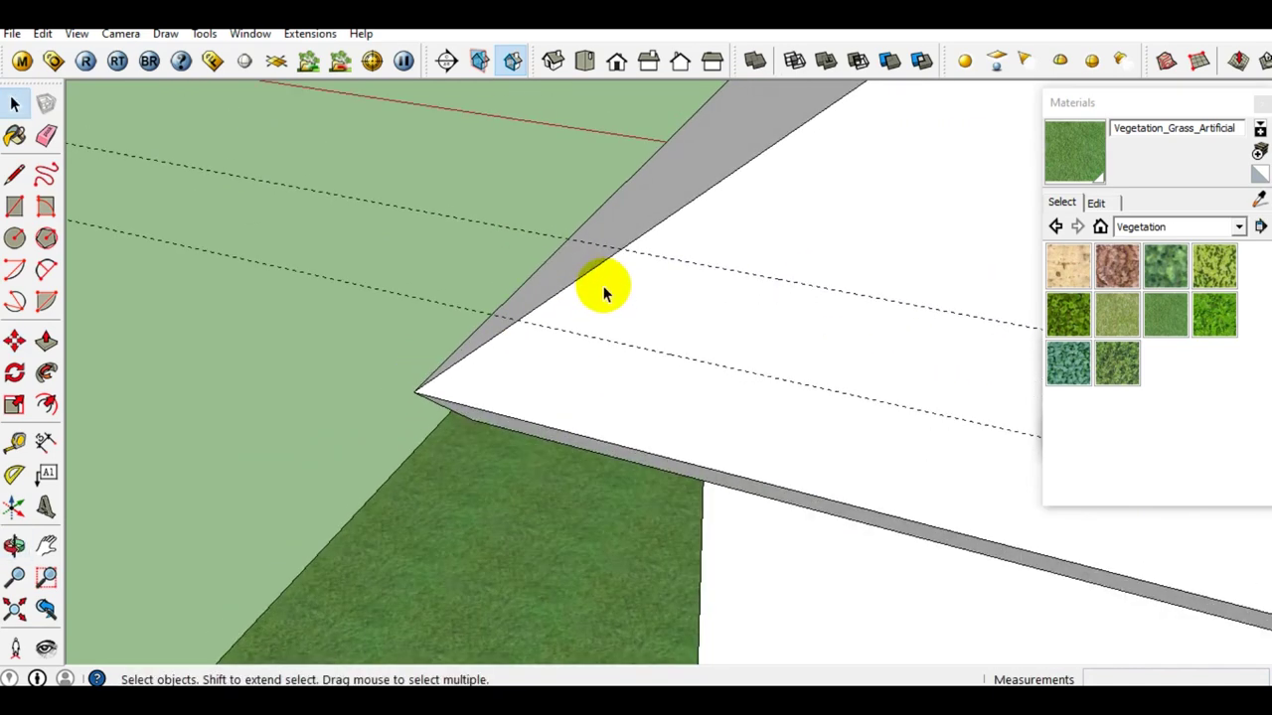
scroll(608, 282, up, 2)
scroll(636, 248, up, 1)
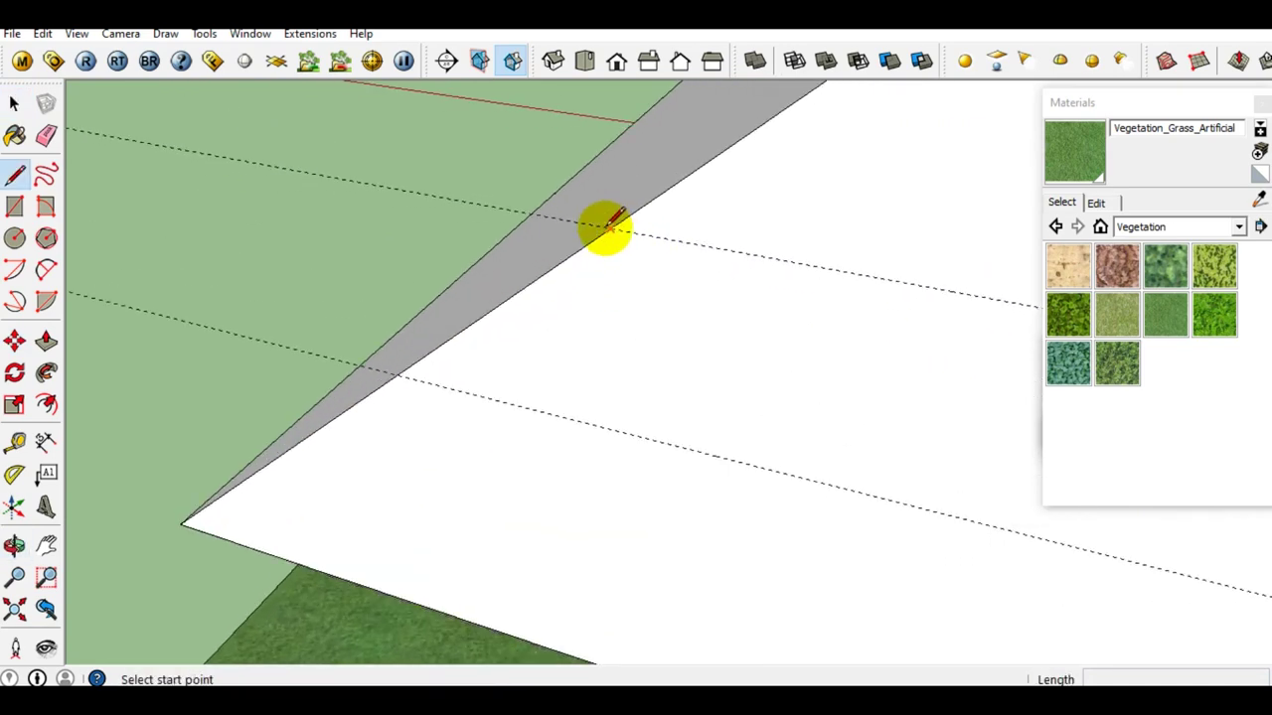
Draw two lines from the guide intersections down to the roof's lower eave edge
click(610, 222)
mouse_move(547, 378)
middle_down()
mouse_move(567, 284)
mouse_move(556, 329)
mouse_move(500, 347)
mouse_move(541, 290)
middle_up()
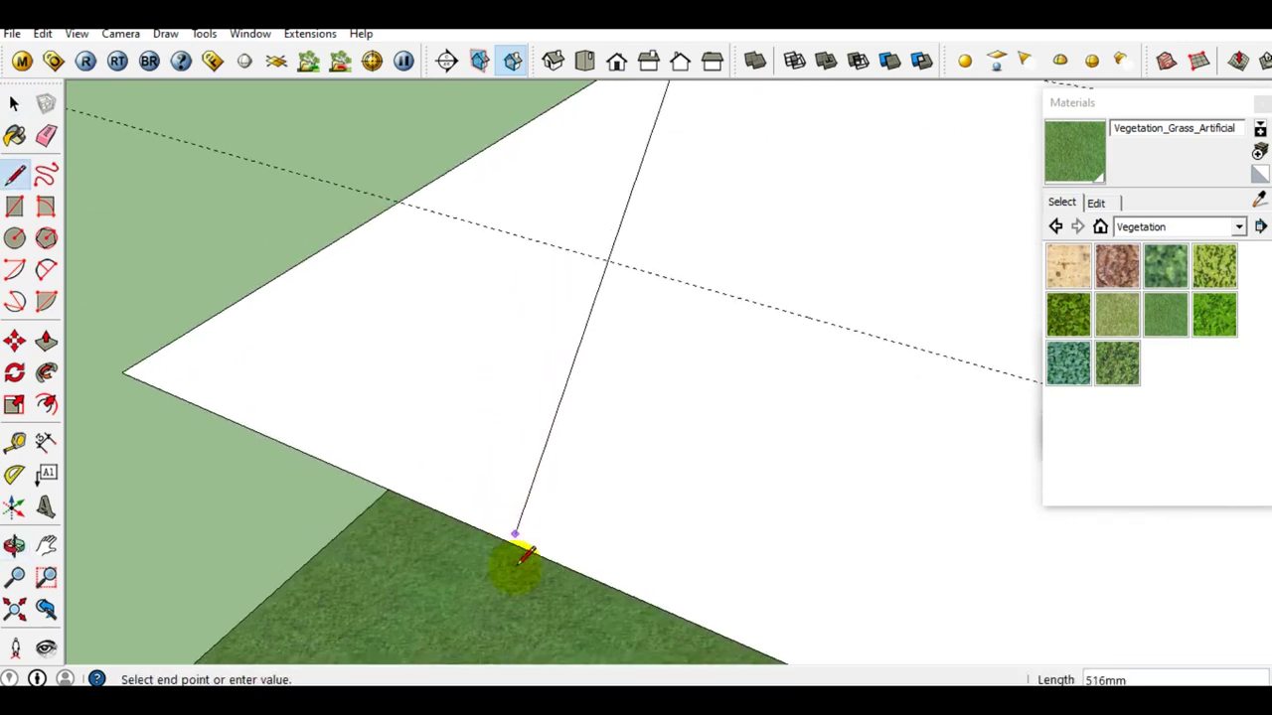
click(455, 513)
middle_drag(441, 488, 463, 474)
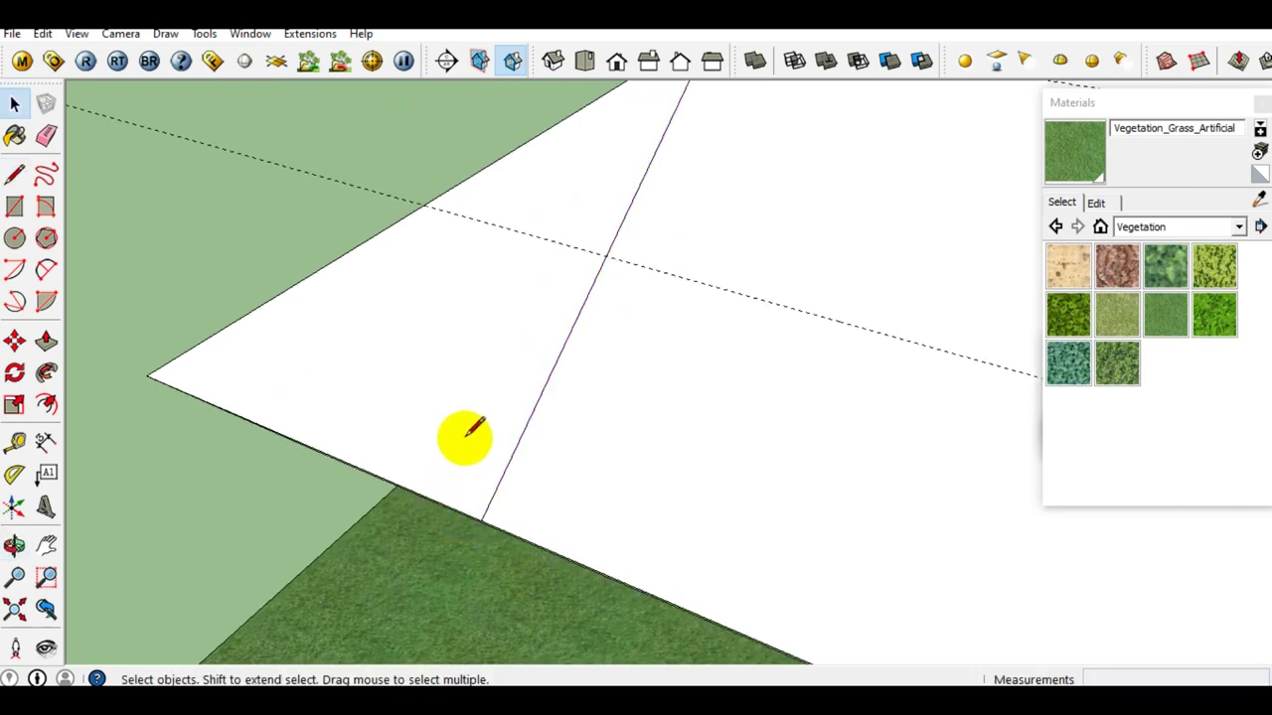
click(424, 204)
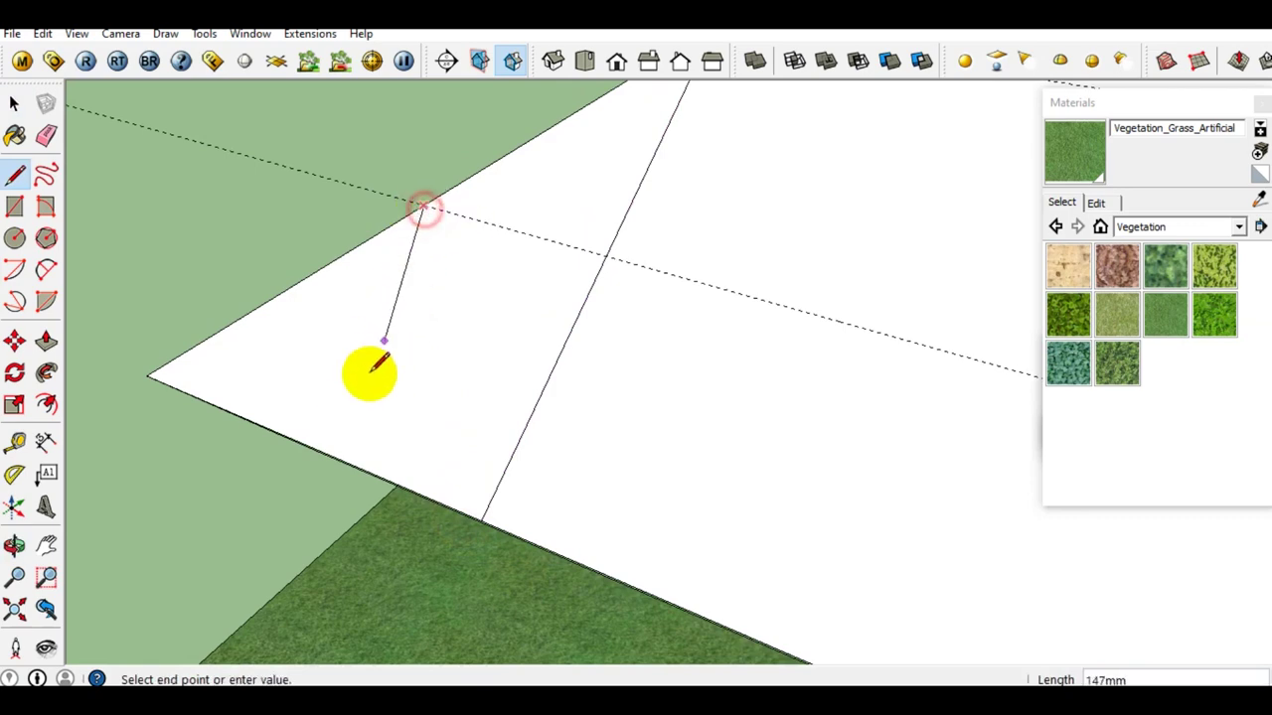
click(289, 437)
key(space)
mouse_move(357, 423)
middle_down()
mouse_move(523, 420)
mouse_move(540, 454)
mouse_move(499, 342)
middle_up()
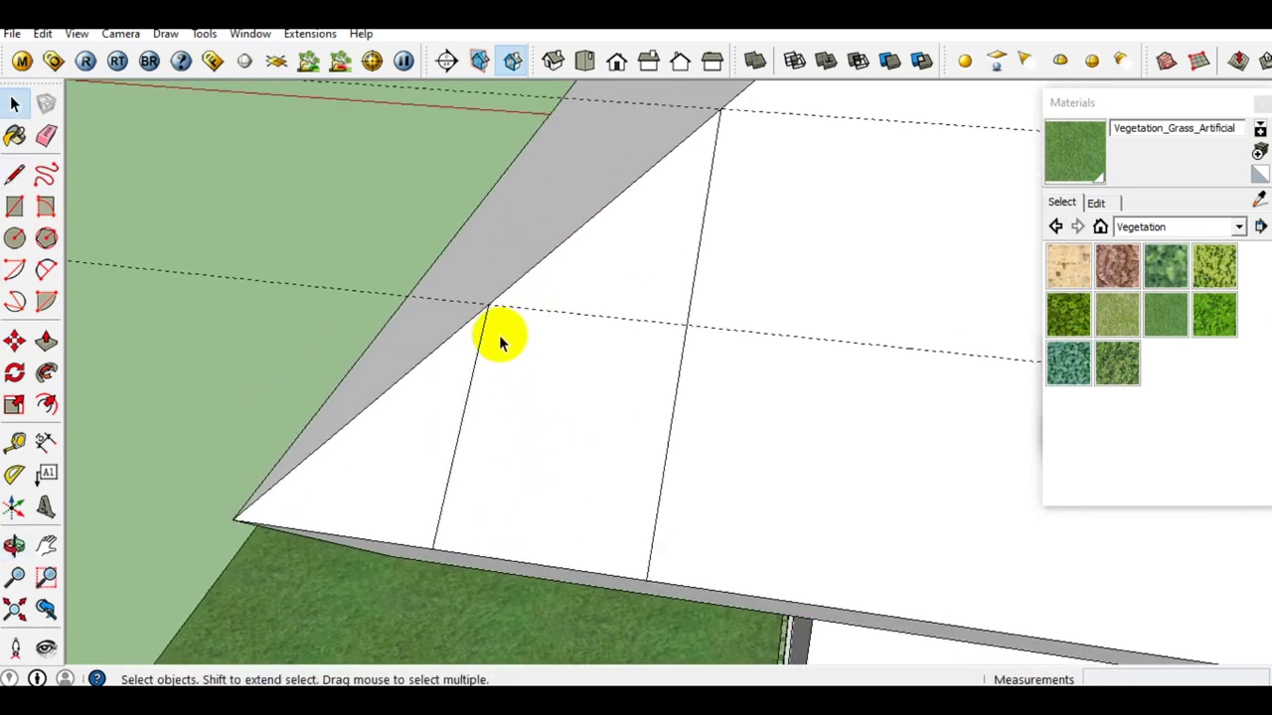
middle_drag(639, 562, 648, 500)
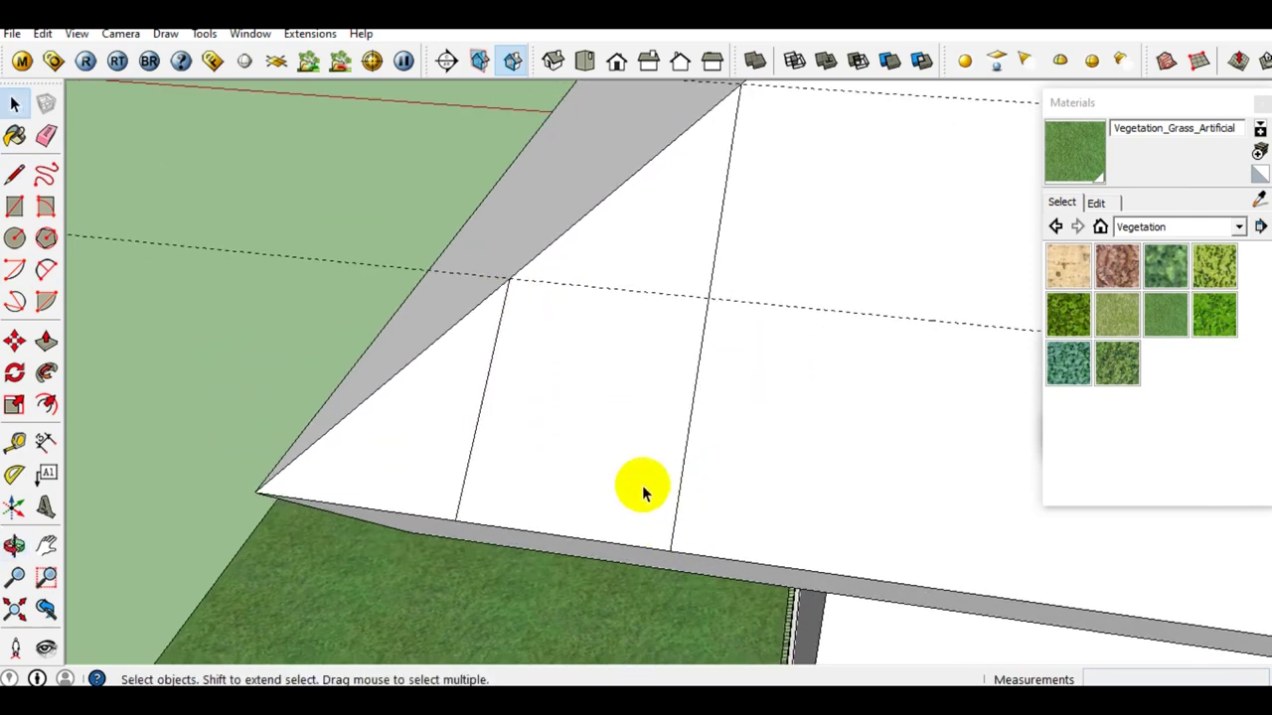
Draw a line along the lower eave to close off the corner square face
key(l)
click(508, 280)
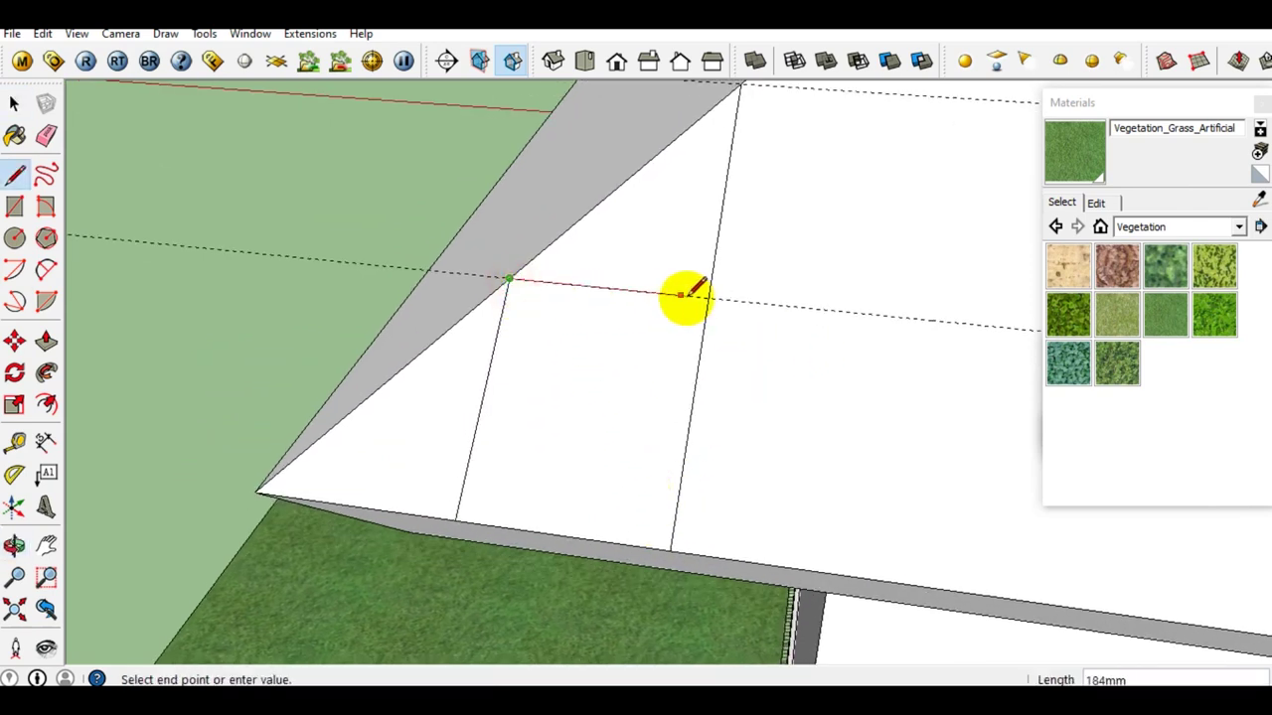
click(454, 520)
click(675, 541)
key(space)
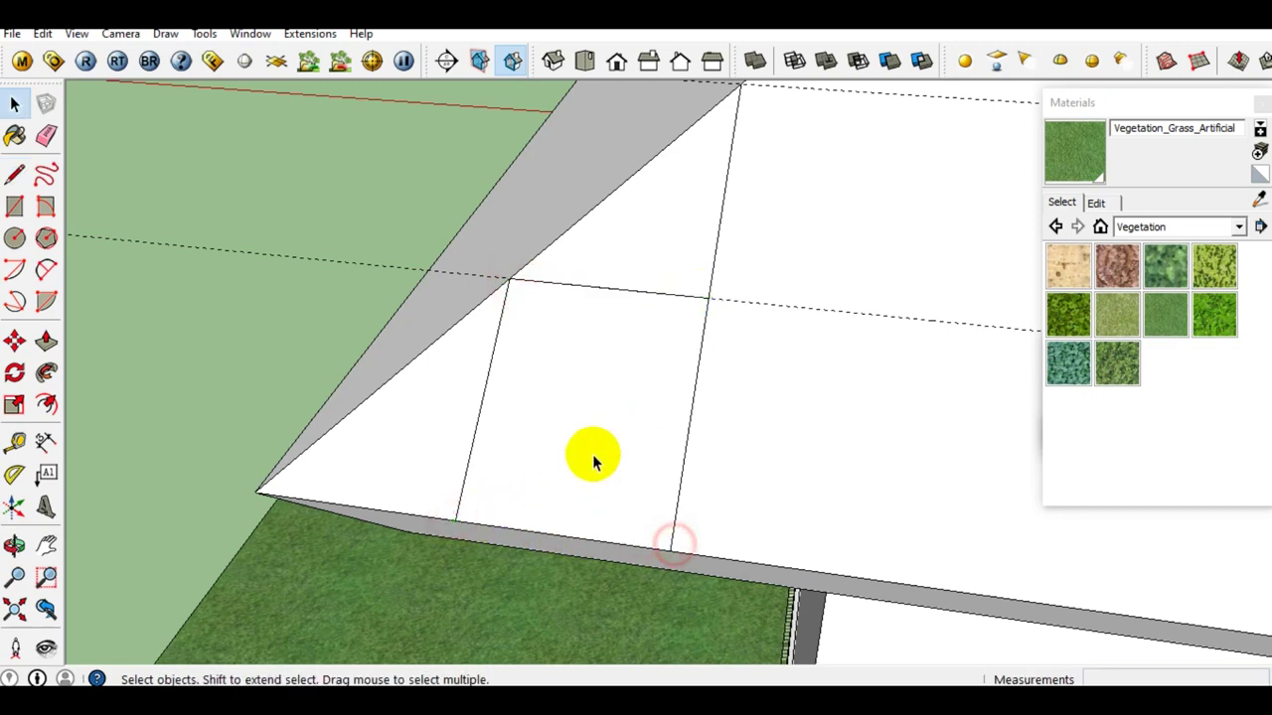
click(590, 454)
mouse_move(593, 454)
middle_down()
mouse_move(630, 417)
mouse_move(593, 422)
mouse_move(610, 426)
middle_up()
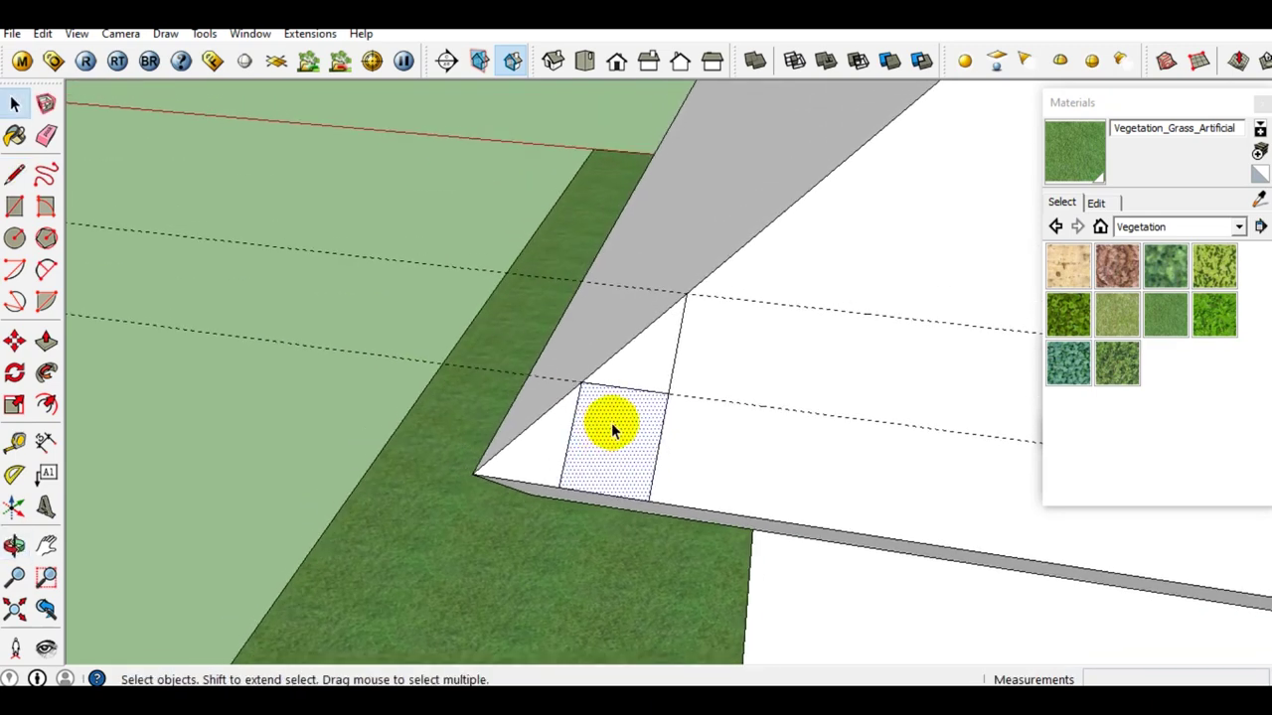
click(337, 408)
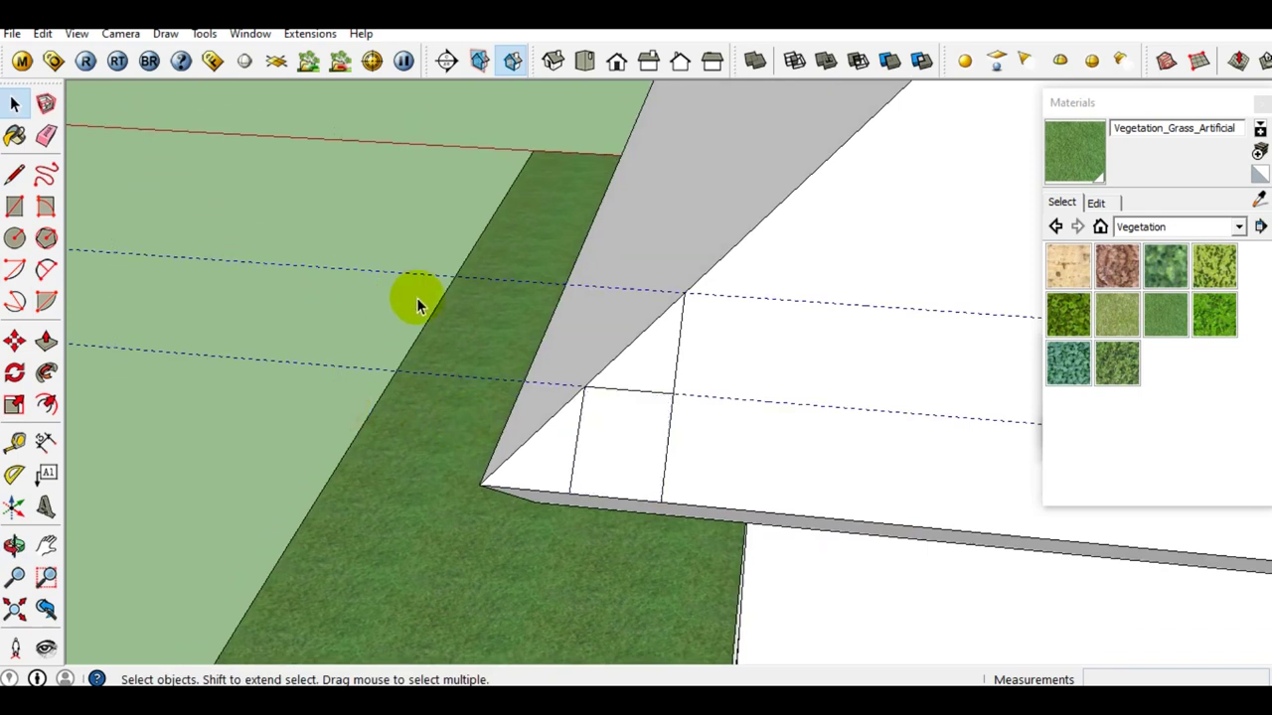
Erase the stray line above the square and select the square face
key(e)
middle_drag(619, 391, 676, 371)
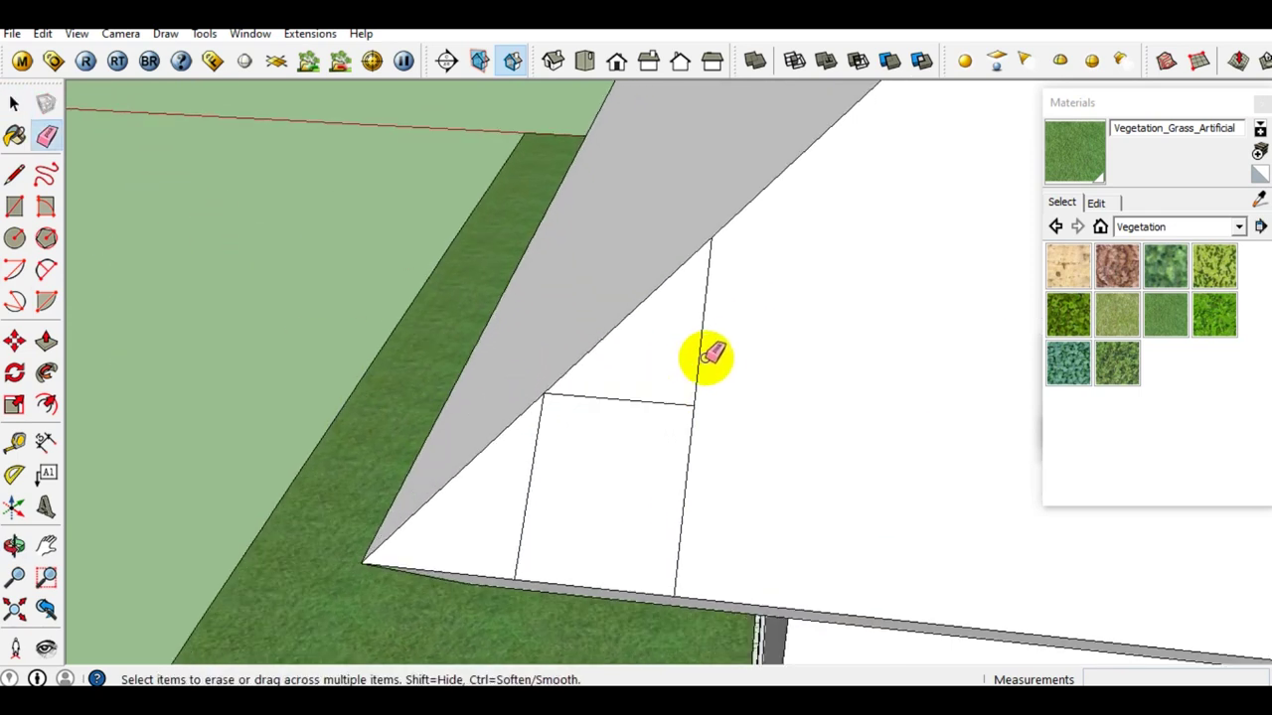
click(701, 347)
key(space)
click(630, 460)
mouse_move(630, 460)
middle_down()
mouse_move(573, 477)
mouse_move(568, 418)
middle_up()
Group the corner square with its edges and convert the group into a component
double_click(574, 417)
right_click(575, 417)
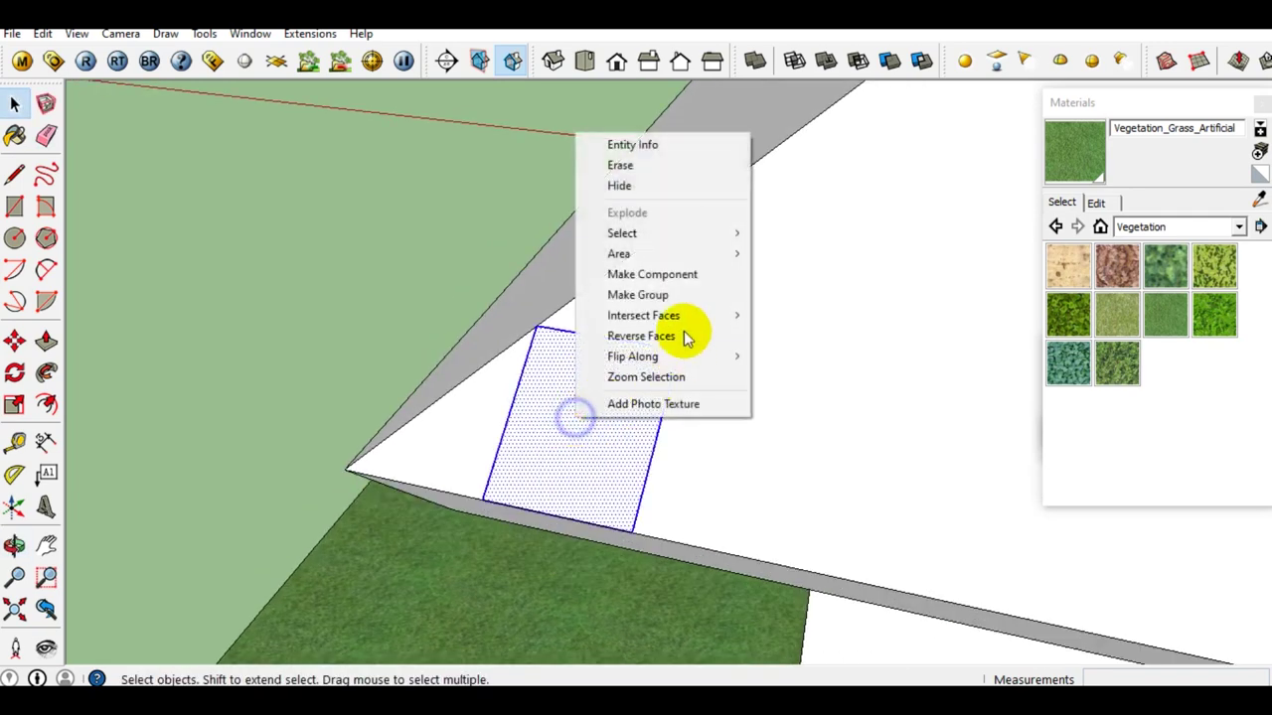
click(641, 294)
right_click(597, 411)
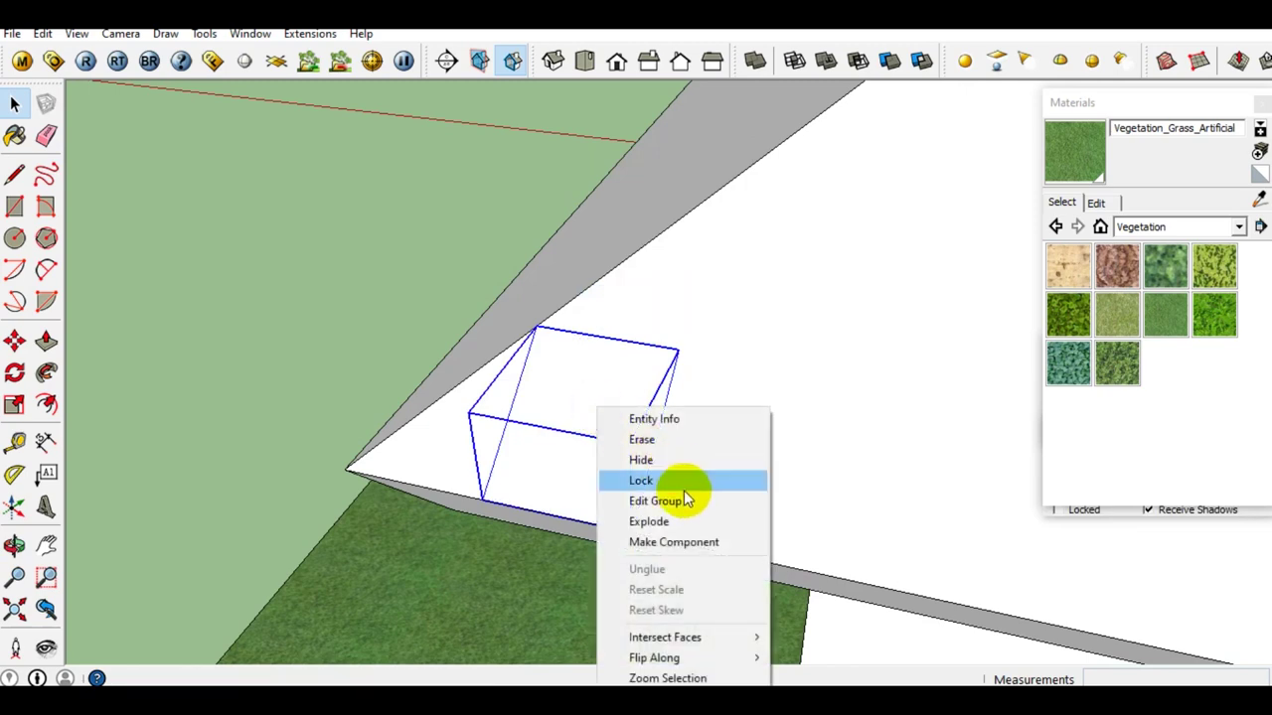
click(669, 549)
mouse_move(661, 546)
middle_down()
mouse_move(584, 367)
mouse_move(520, 389)
middle_up()
scroll(739, 352, down, 3)
scroll(718, 347, down, 3)
middle_drag(719, 346, 502, 282)
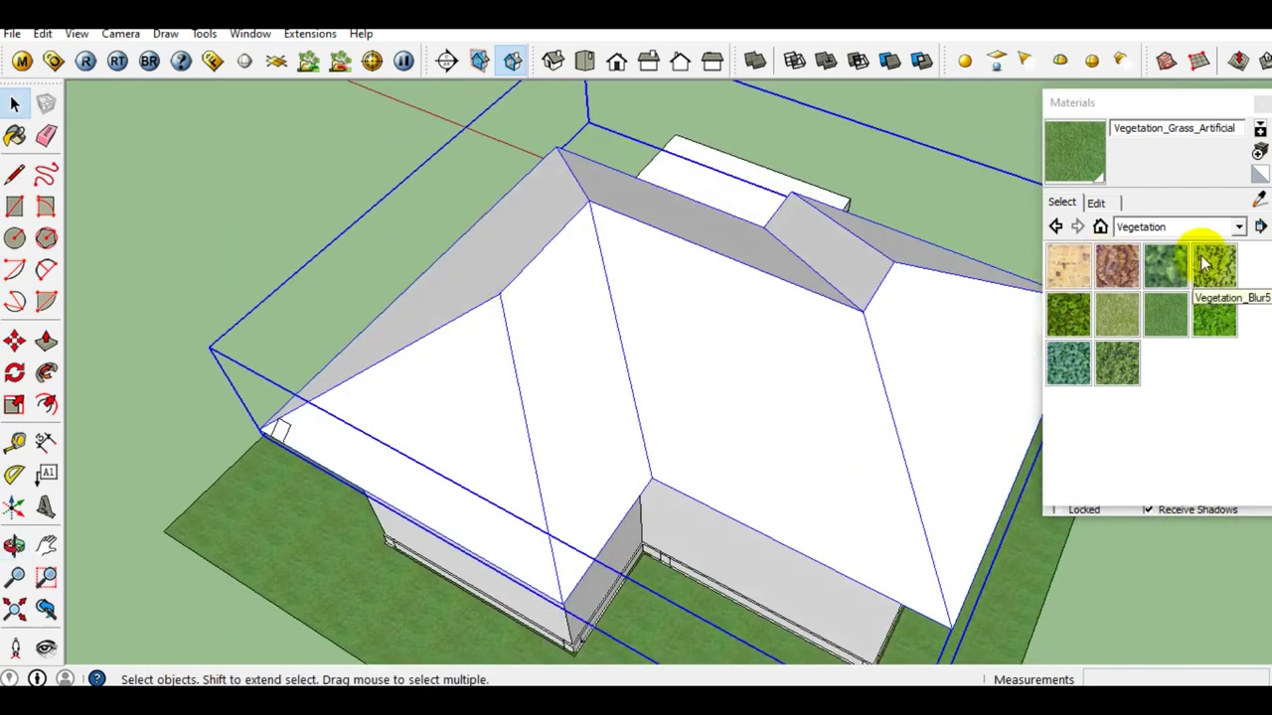
Paint the roof with Translucent_Glass_Gray from the Translucent materials
click(1239, 231)
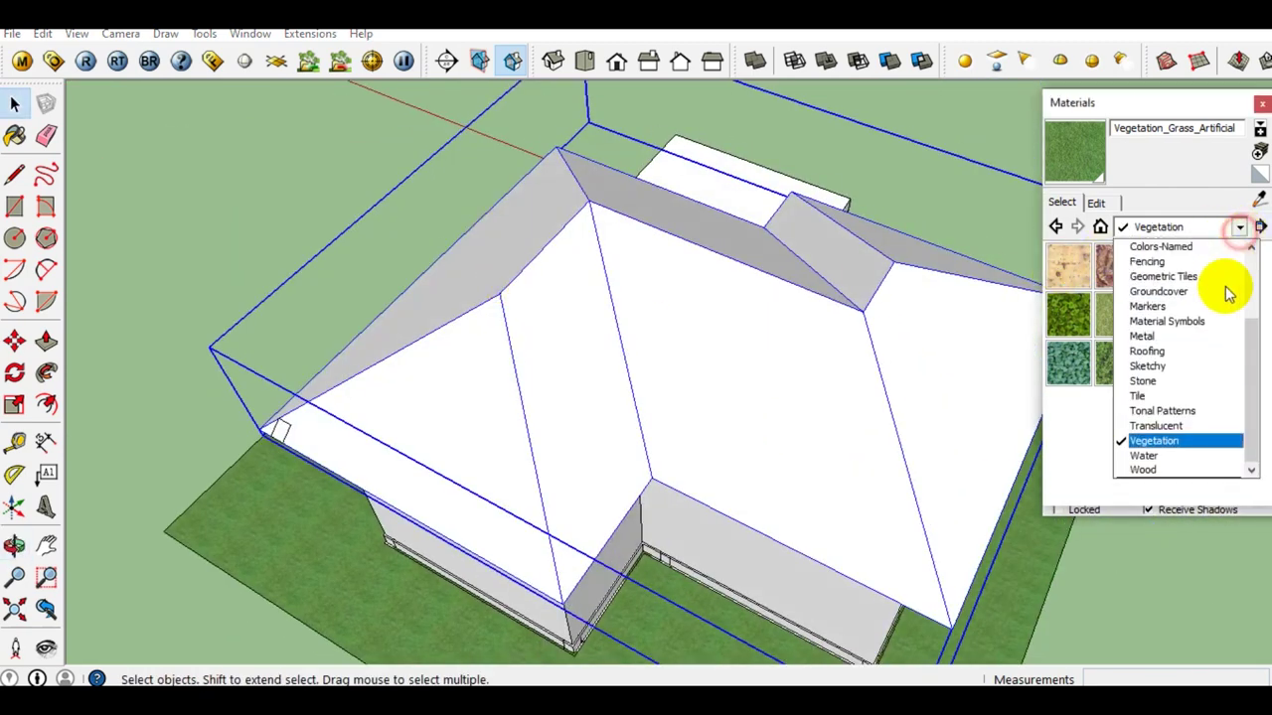
click(1152, 424)
click(1068, 313)
scroll(732, 372, up, 2)
middle_drag(746, 375, 709, 369)
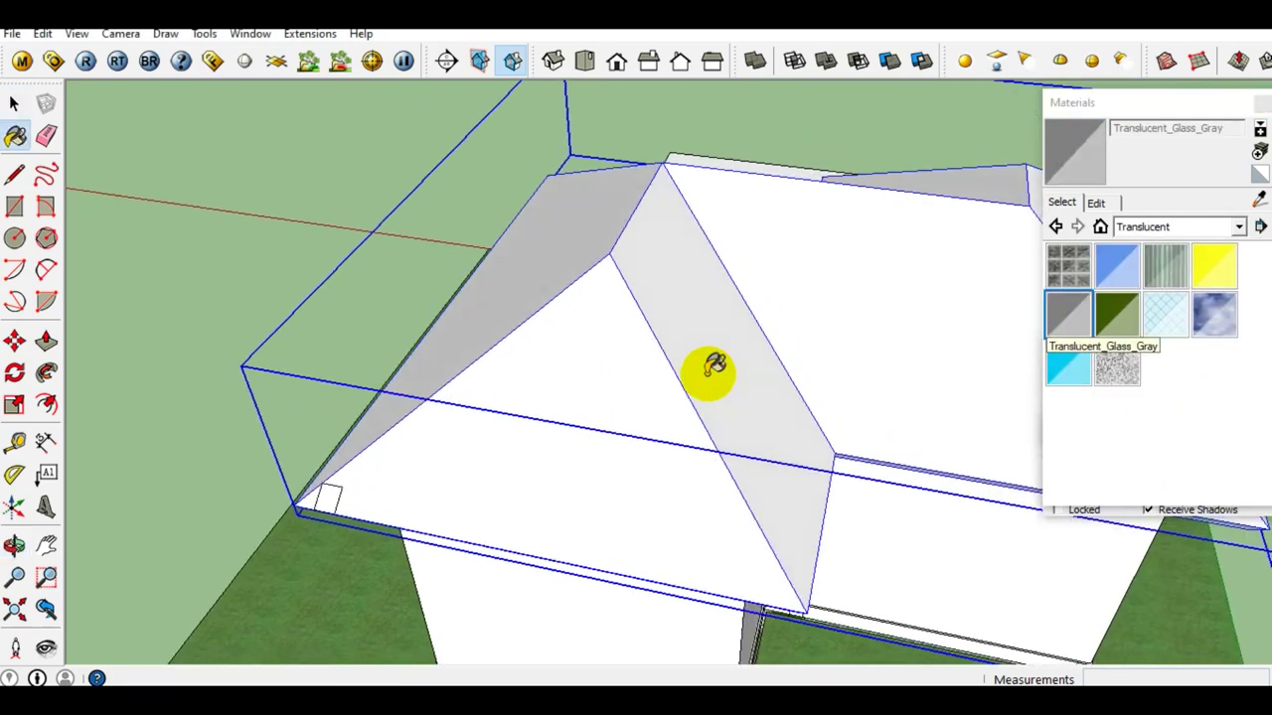
scroll(667, 375, up, 2)
click(582, 372)
key(space)
scroll(471, 488, up, 3)
scroll(471, 491, up, 2)
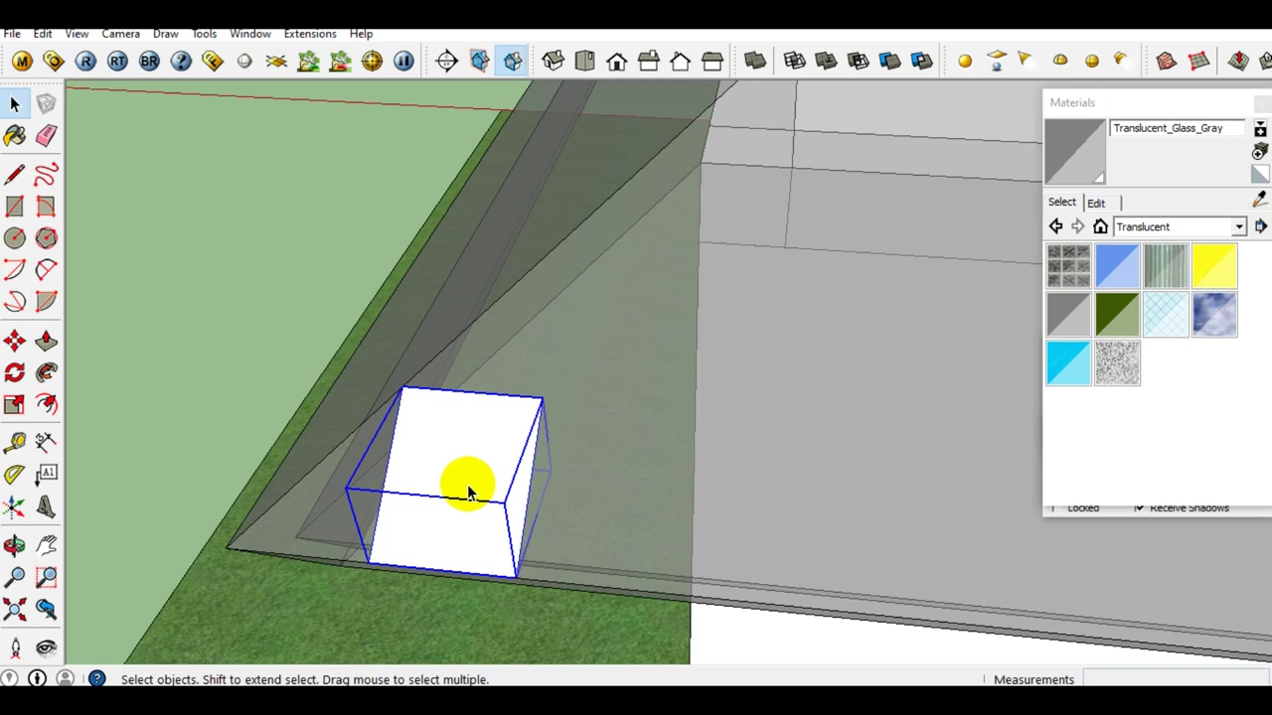
scroll(467, 484, up, 2)
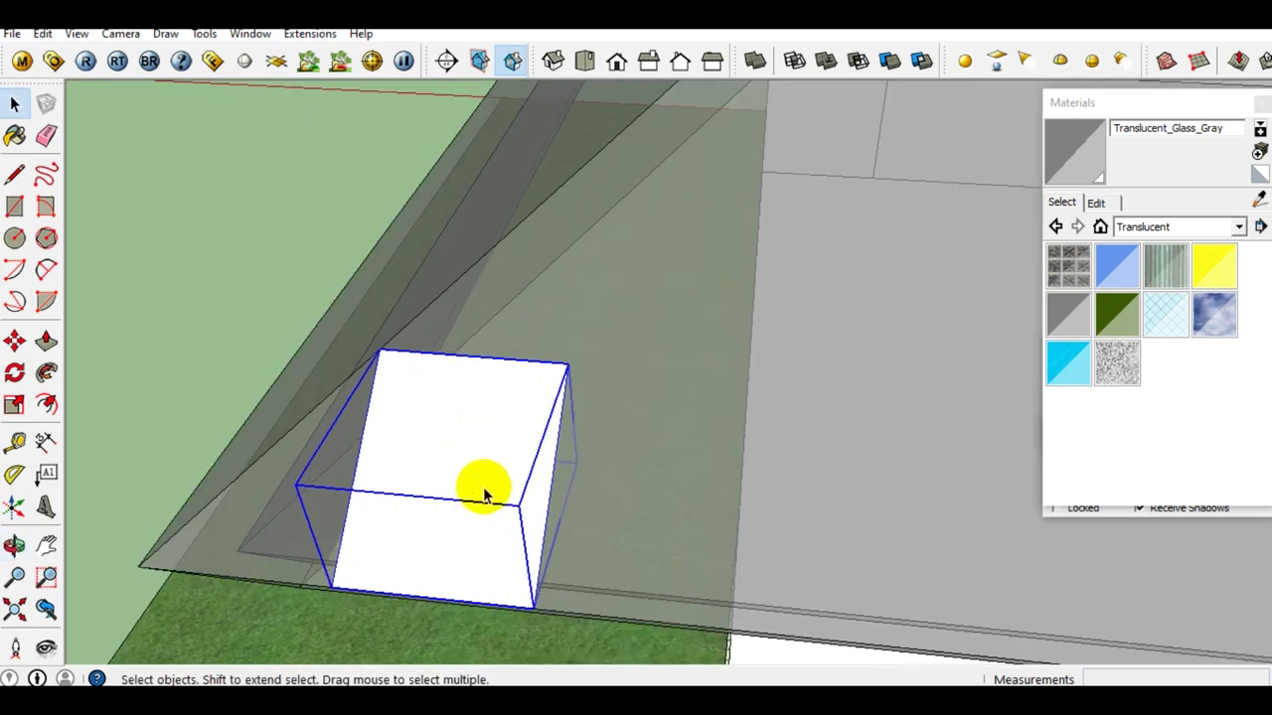
key(m)
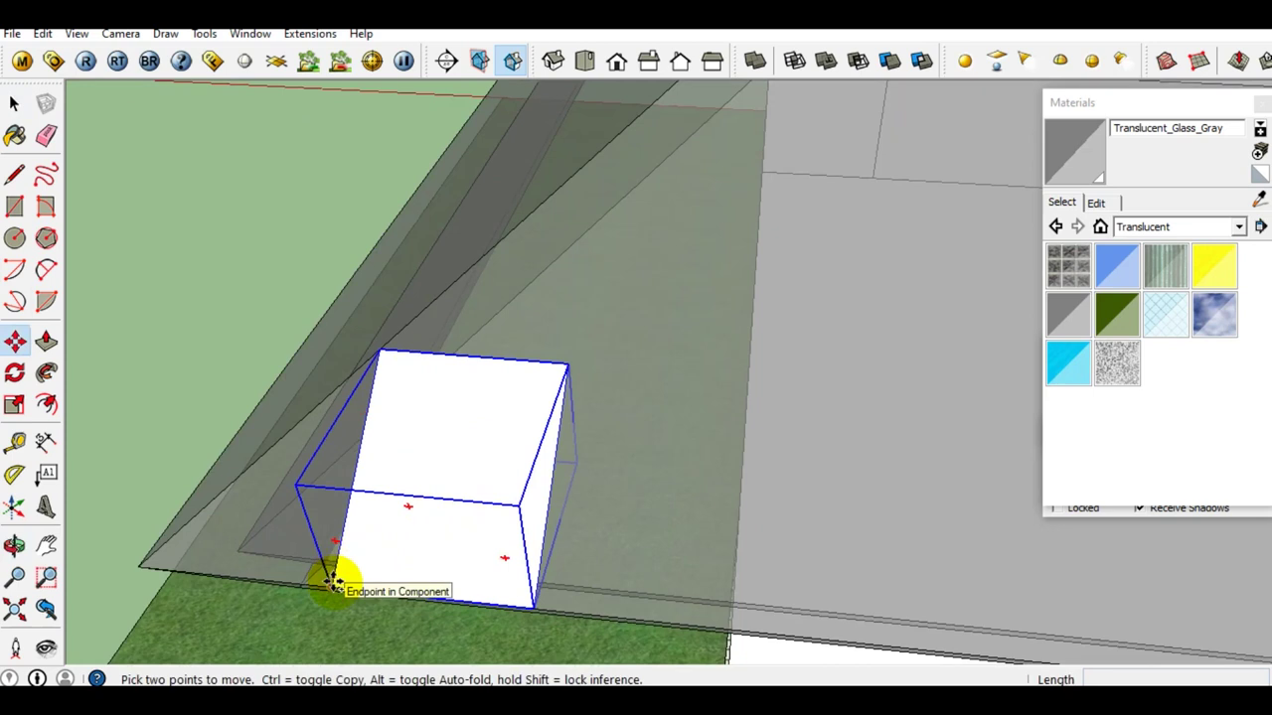
Copy the square component up-slope of the original and make the copy unique
click(335, 584)
key(ctrl)
click(572, 370)
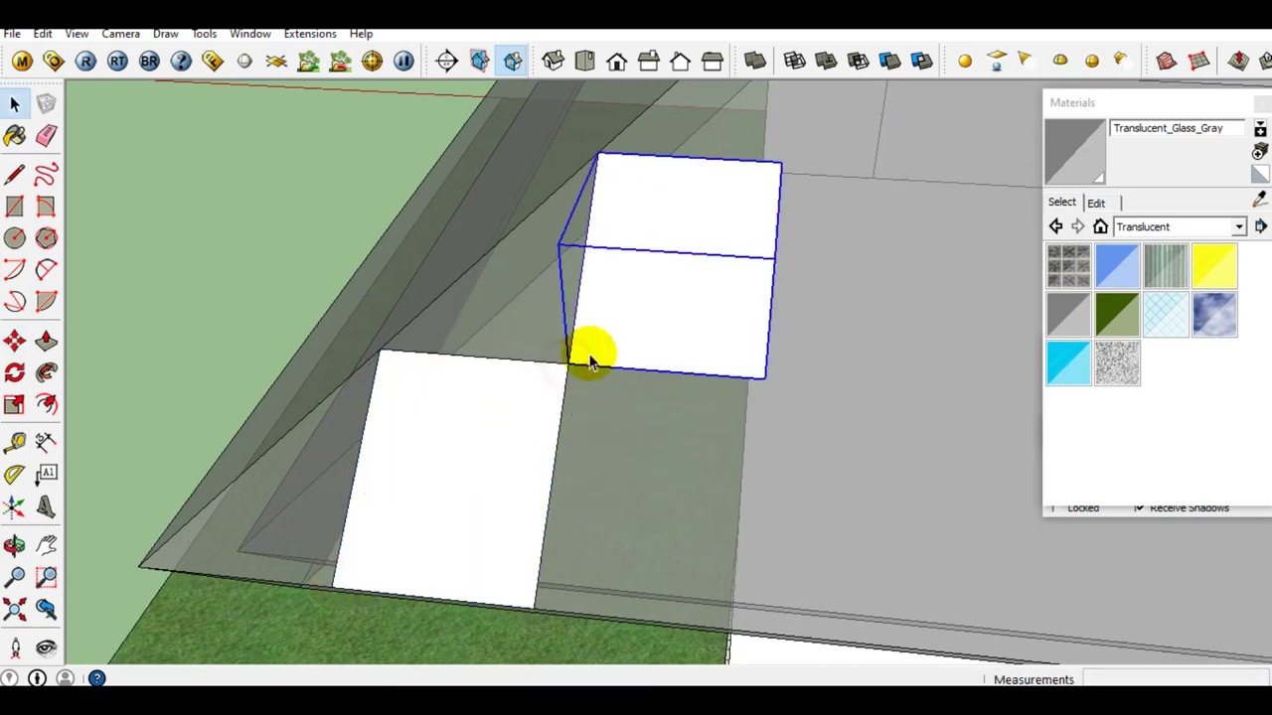
key(space)
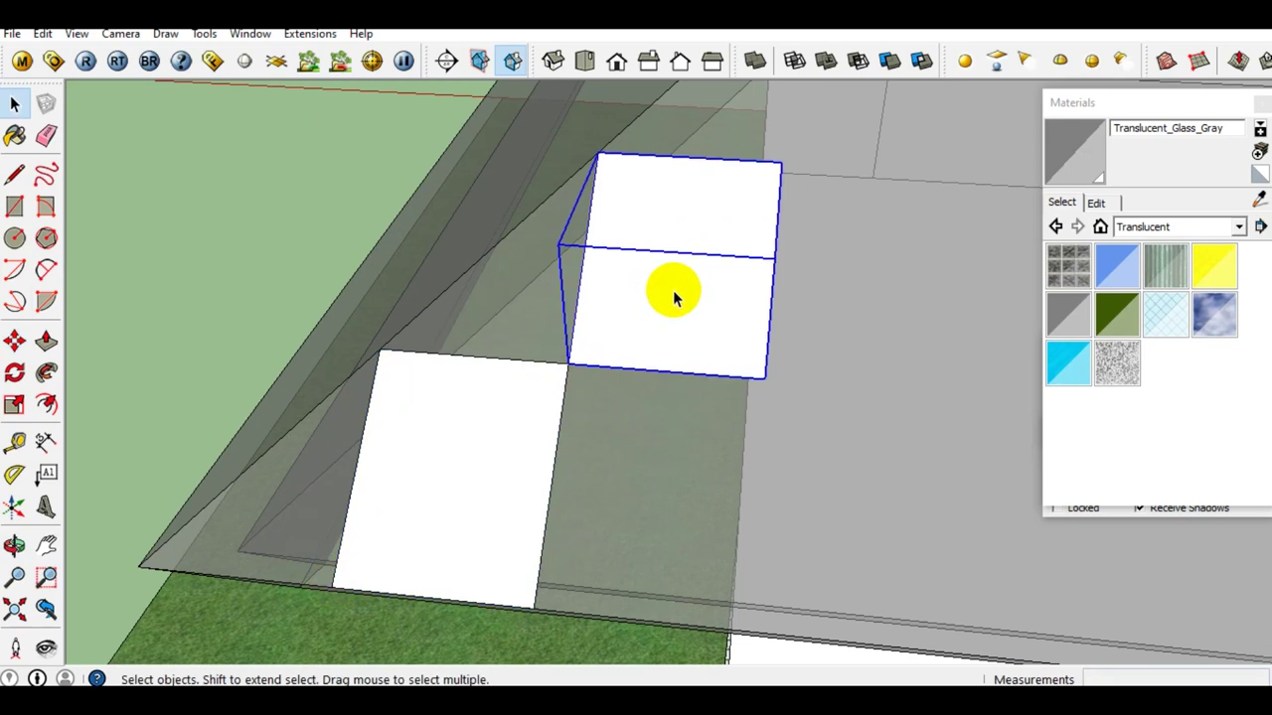
right_click(673, 298)
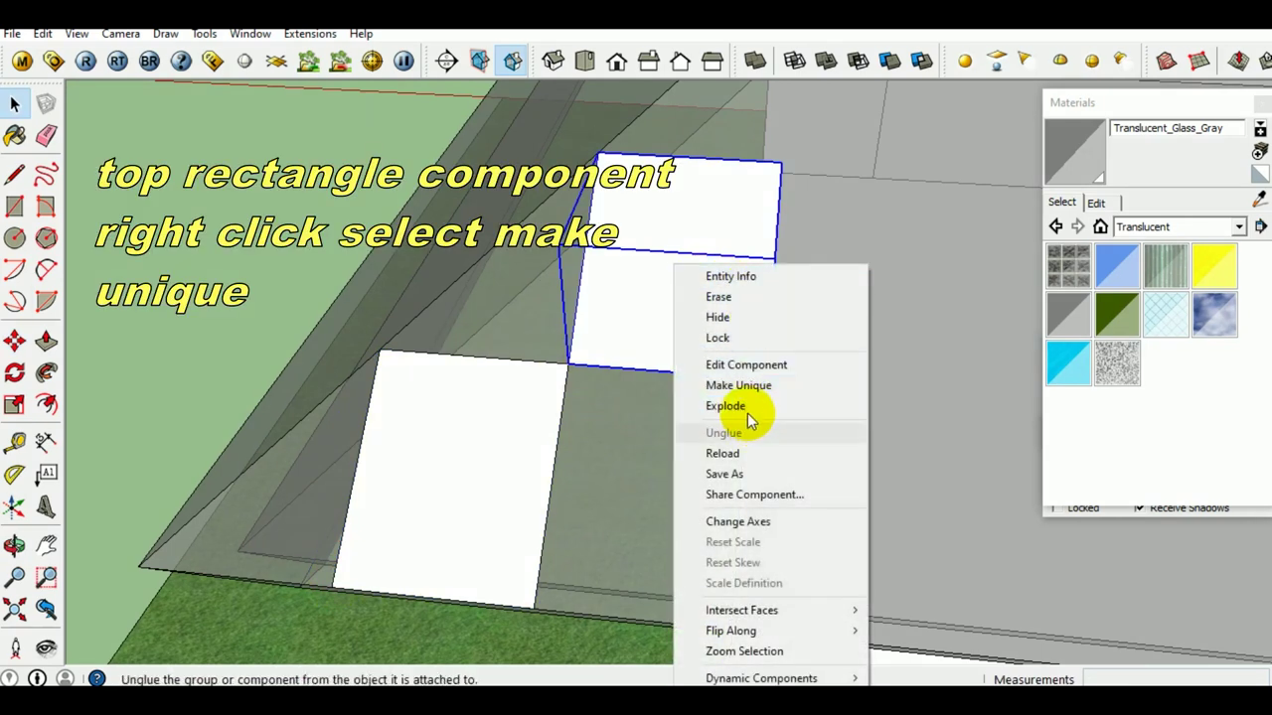
click(752, 388)
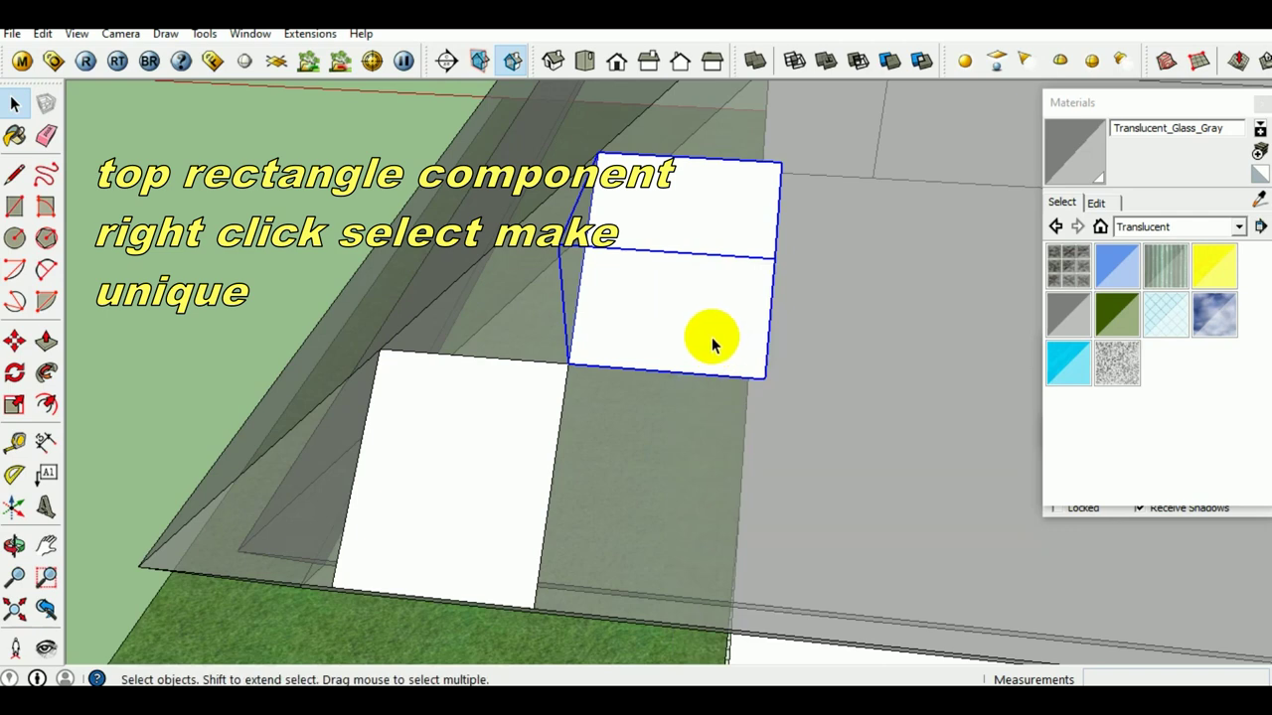
Inspect the copy's face inside the component, then select the upper copied component
double_click(711, 337)
click(712, 337)
key(Escape)
click(711, 337)
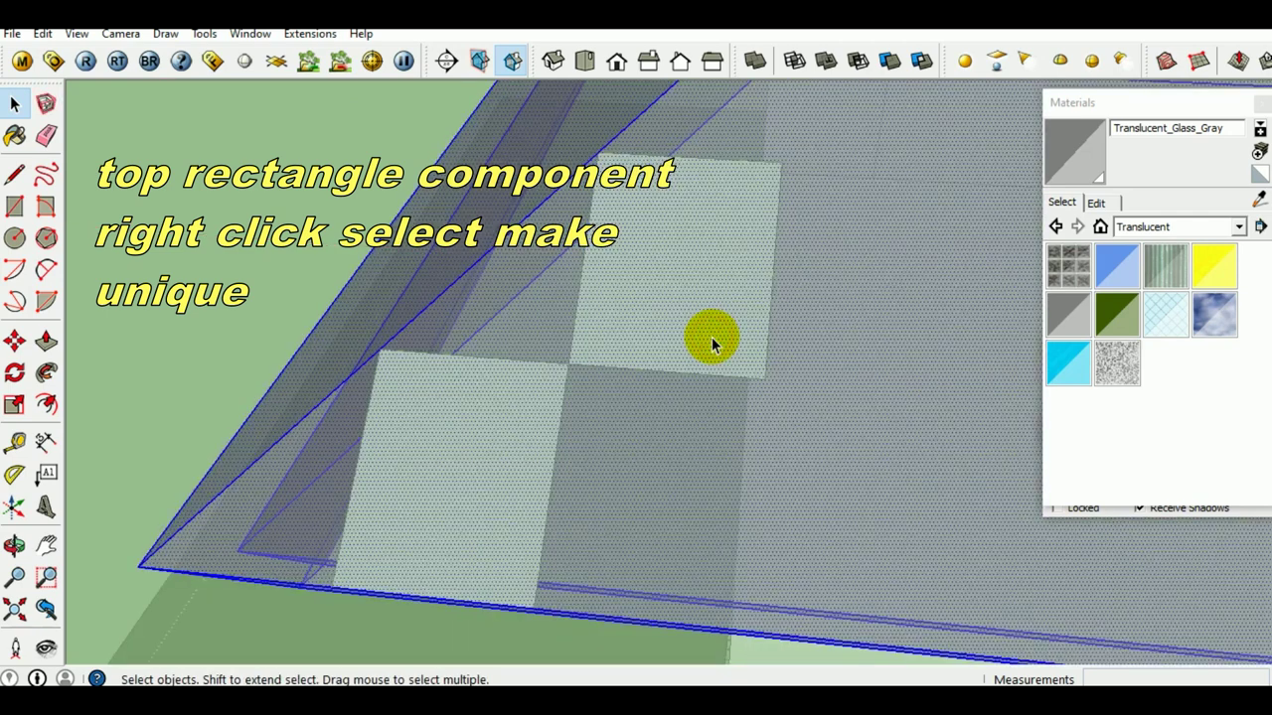
click(616, 335)
click(468, 420)
click(622, 332)
Paint the copied component with green Color_F13 from the Colors library
mouse_move(622, 332)
middle_down()
mouse_move(661, 331)
mouse_move(642, 347)
mouse_move(679, 317)
middle_up()
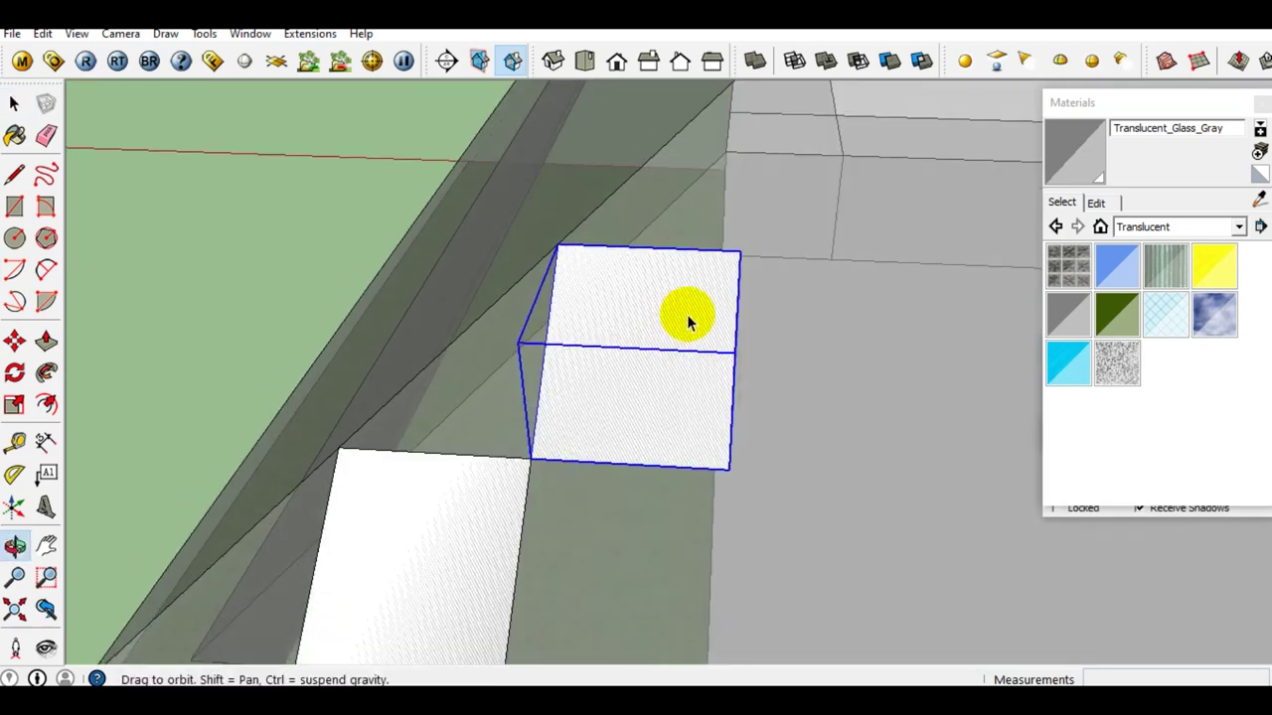
click(1239, 226)
scroll(1229, 288, up, 5)
click(1164, 333)
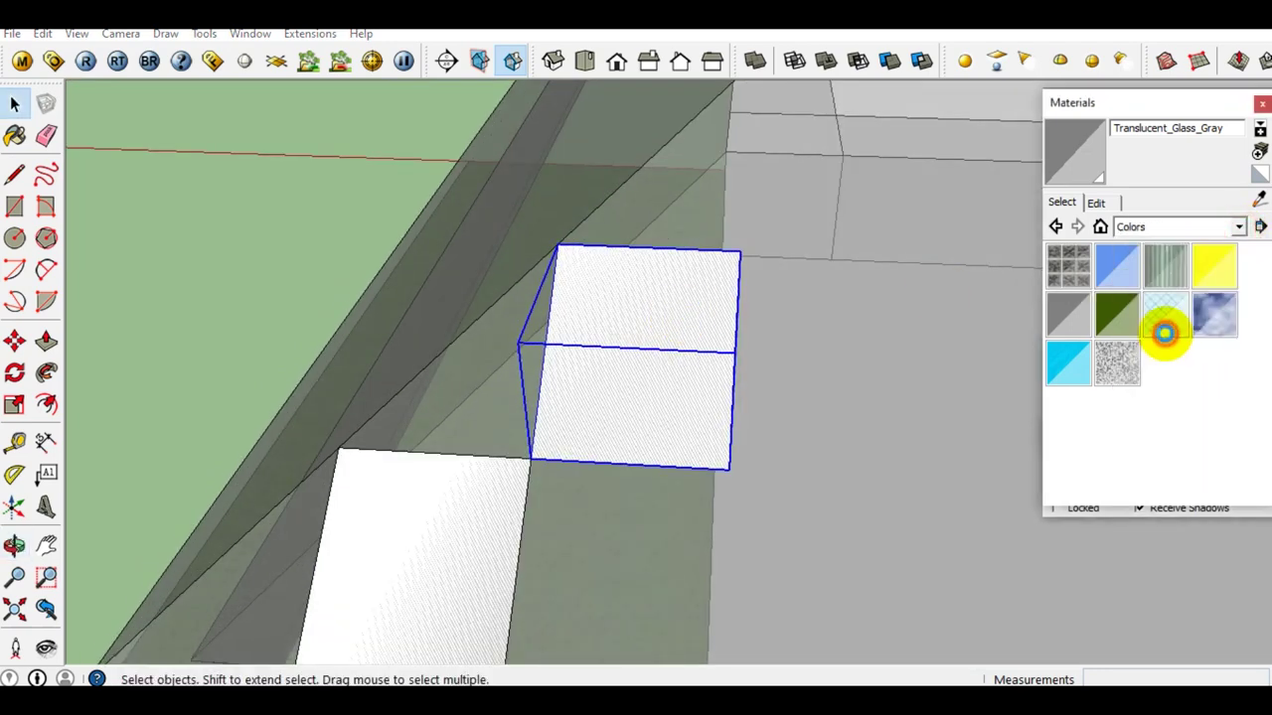
scroll(1192, 368, down, 5)
click(1214, 395)
click(648, 390)
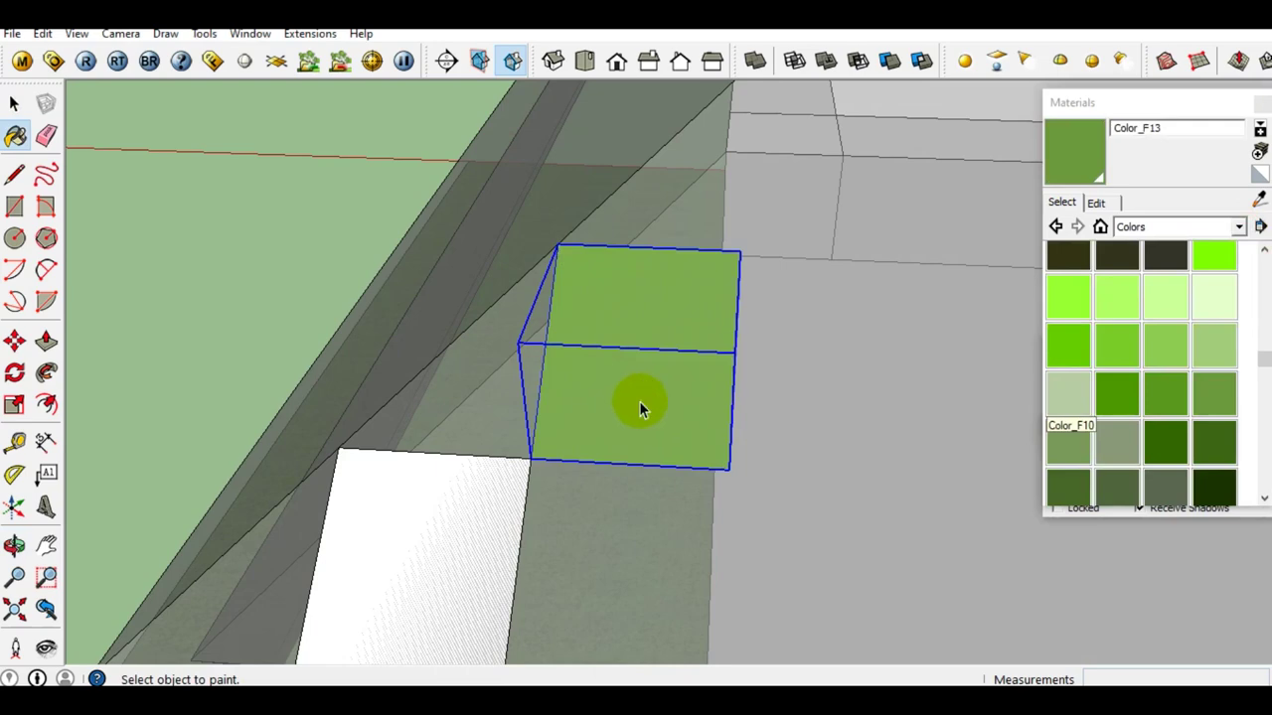
key(space)
Select both the white and green tile components together
mouse_move(642, 373)
middle_down()
mouse_move(636, 398)
mouse_move(591, 434)
middle_up()
click(591, 434)
click(707, 382)
click(559, 477)
shift+click(718, 366)
middle_drag(661, 427, 554, 477)
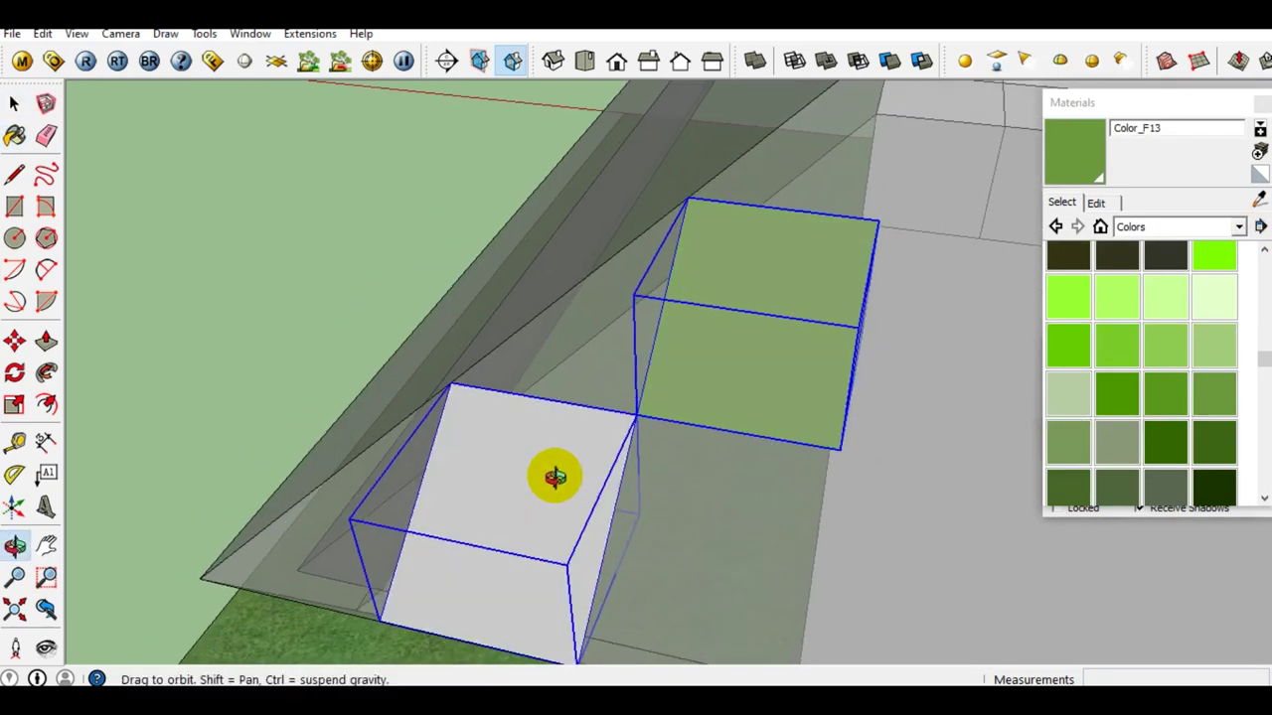
click(735, 390)
shift+click(572, 462)
right_click(724, 352)
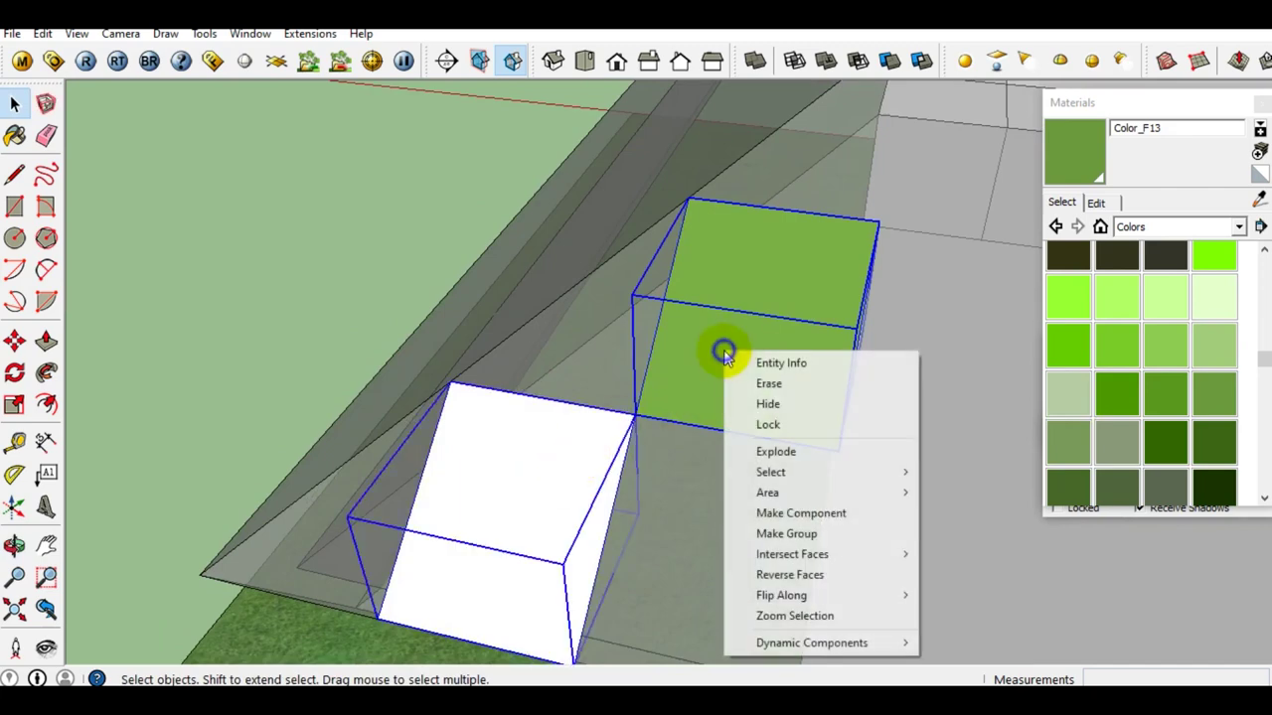
Group the two tile components, then select the white box group
click(810, 534)
scroll(768, 459, down, 3)
scroll(768, 459, down, 2)
click(346, 276)
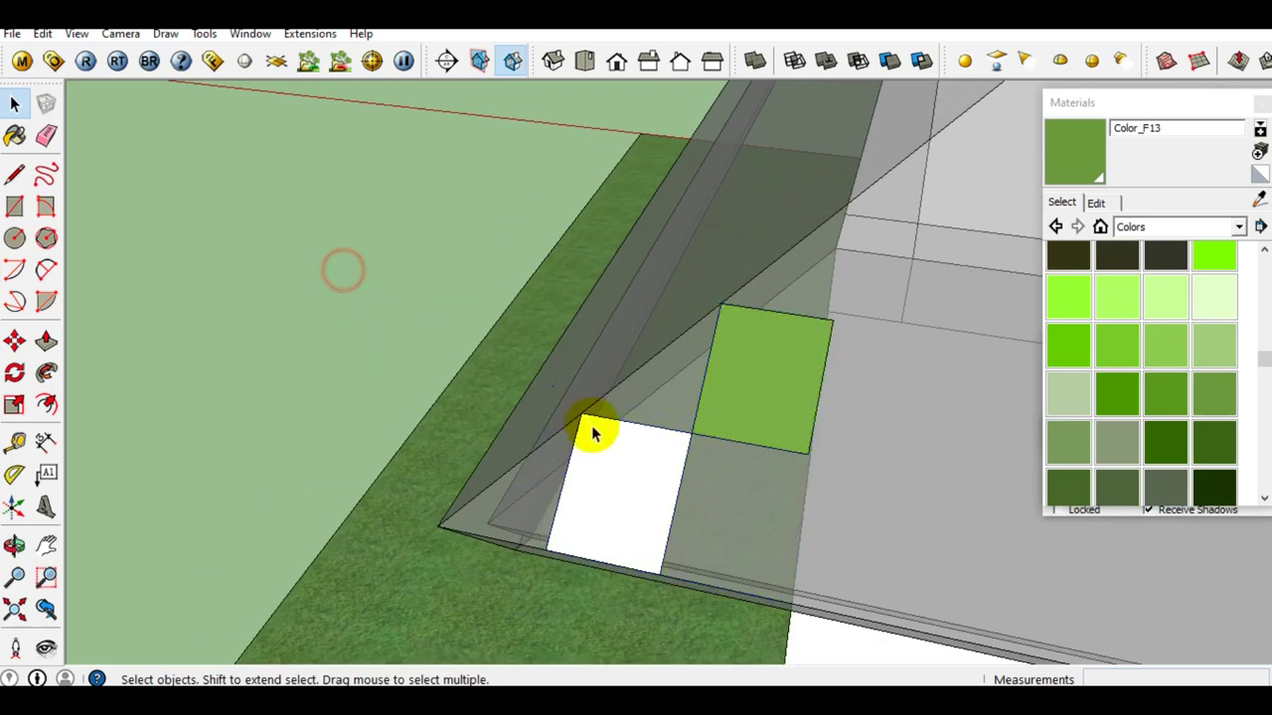
click(594, 433)
middle_drag(625, 483, 663, 477)
scroll(587, 516, up, 2)
scroll(581, 521, up, 2)
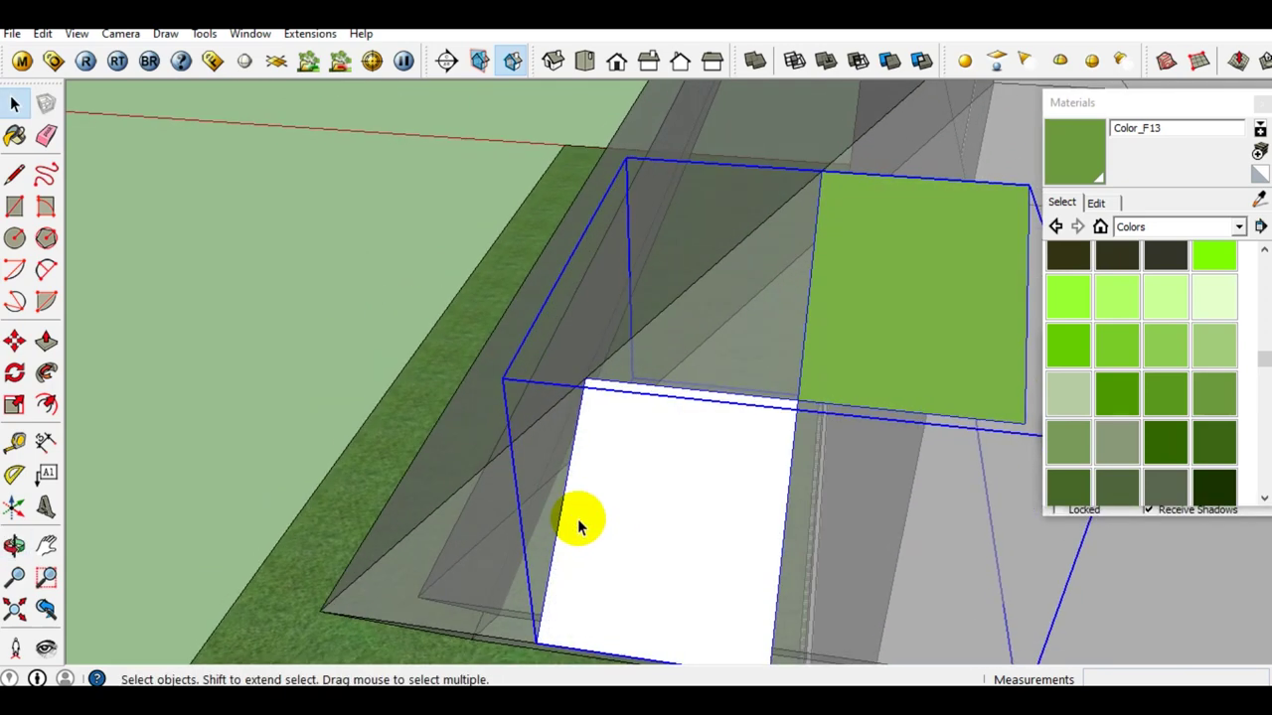
Move the box from its edge midpoint so it sits diagonally against the other tile
key(m)
scroll(561, 524, up, 2)
middle_drag(567, 502, 574, 438)
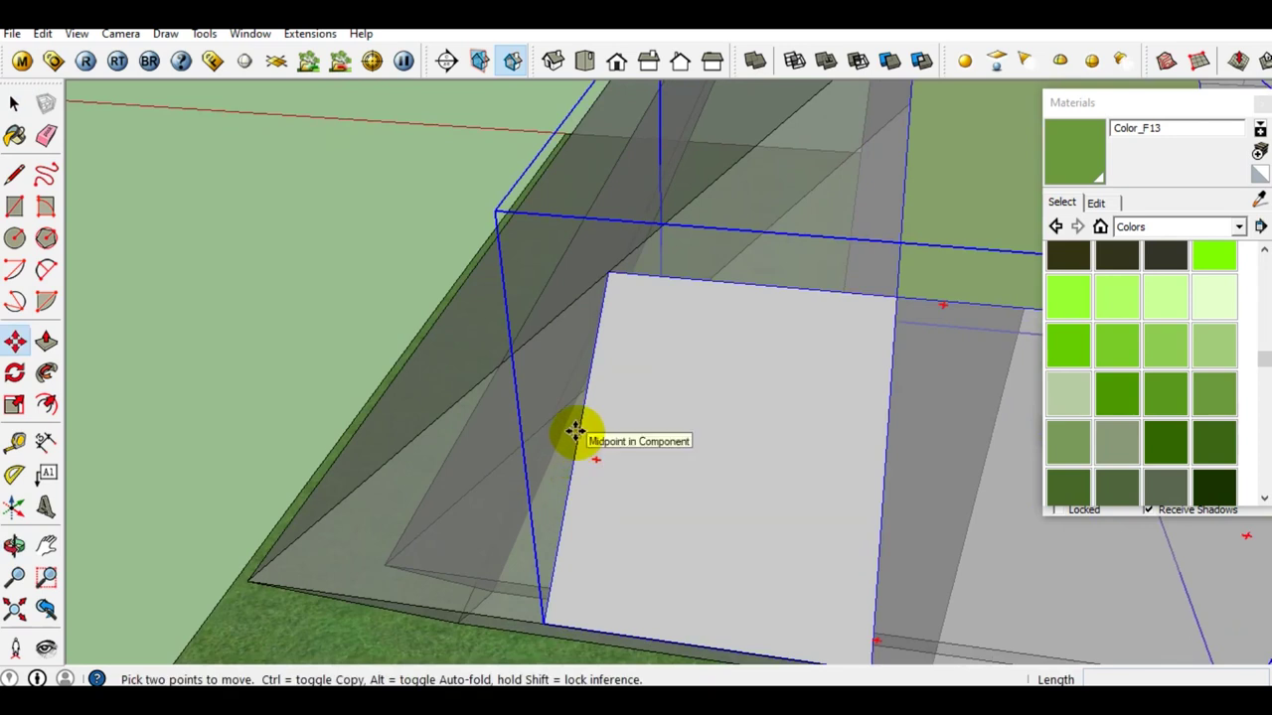
click(556, 430)
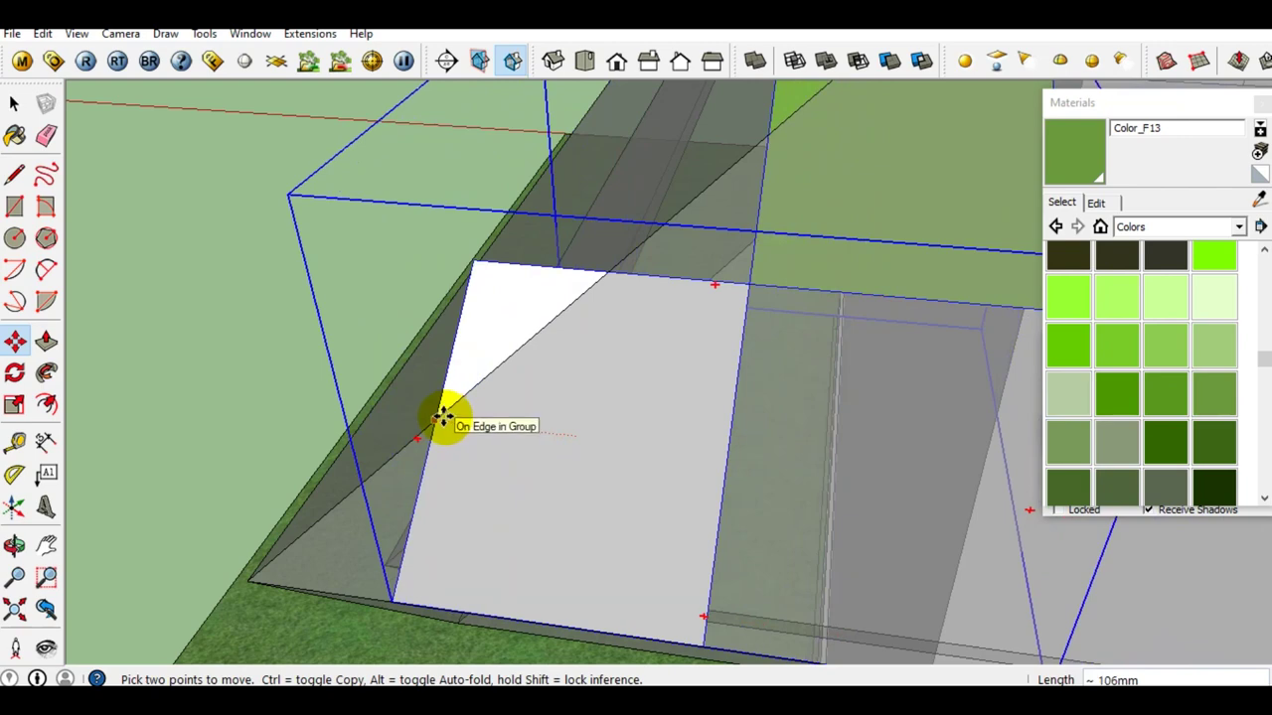
click(496, 411)
scroll(464, 414, down, 3)
mouse_move(464, 414)
middle_down()
mouse_move(573, 427)
mouse_move(529, 422)
middle_up()
scroll(290, 392, up, 3)
mouse_move(289, 391)
middle_down()
mouse_move(917, 431)
mouse_move(460, 357)
middle_up()
scroll(551, 407, up, 2)
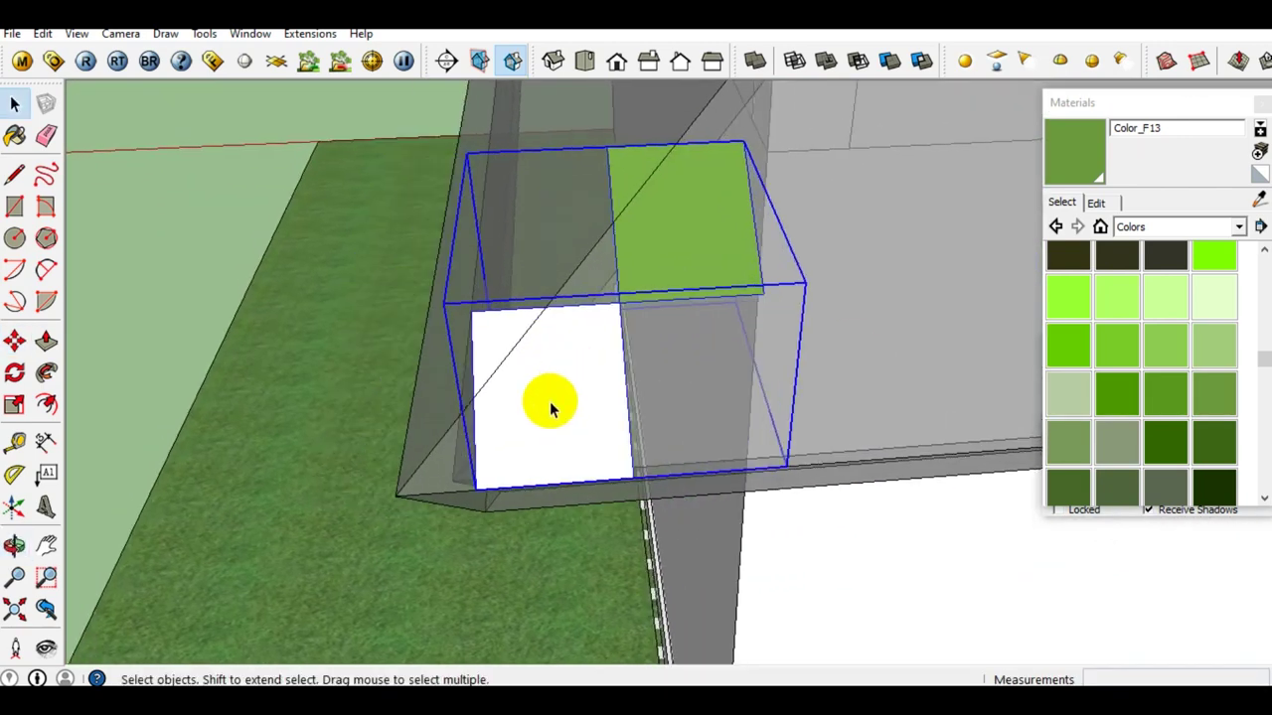
Orbit and zoom around the white and green tile boxes to check their corner-to-corner fit
key(m)
scroll(459, 489, up, 1)
scroll(457, 492, down, 2)
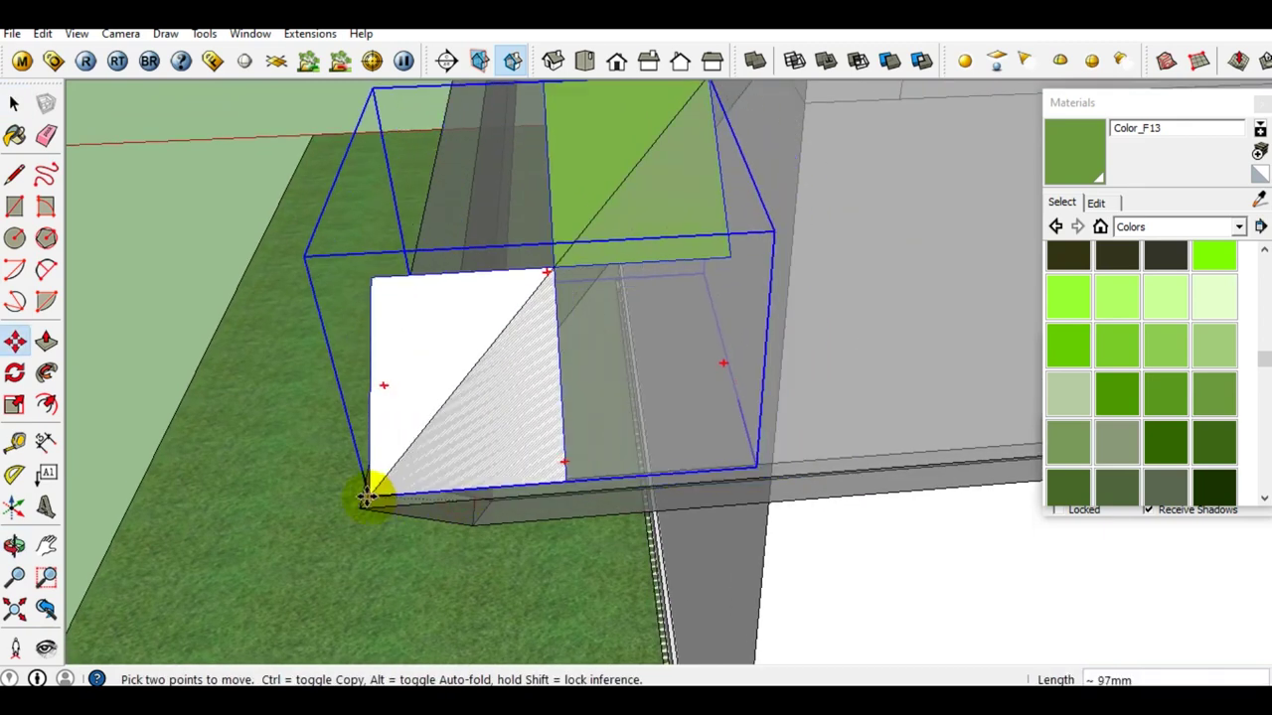
key(space)
middle_drag(431, 421, 517, 402)
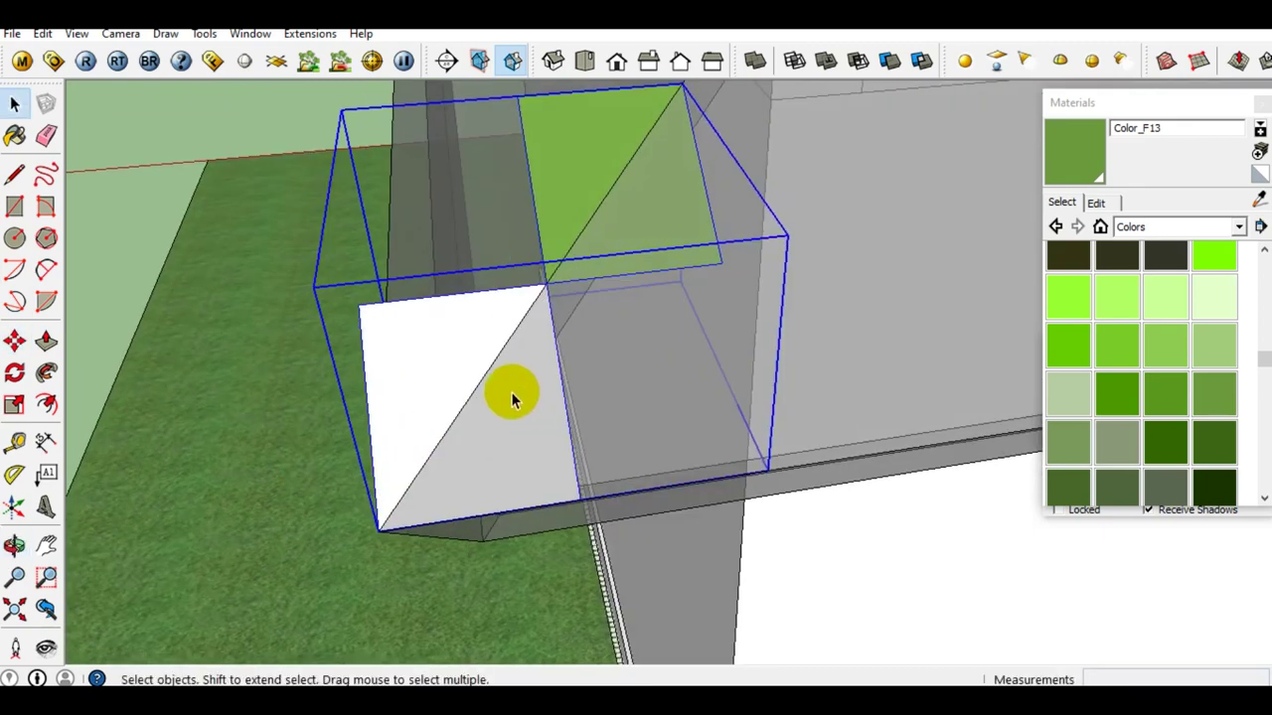
middle_drag(425, 393, 497, 341)
scroll(450, 368, up, 2)
scroll(516, 382, up, 2)
scroll(561, 256, down, 2)
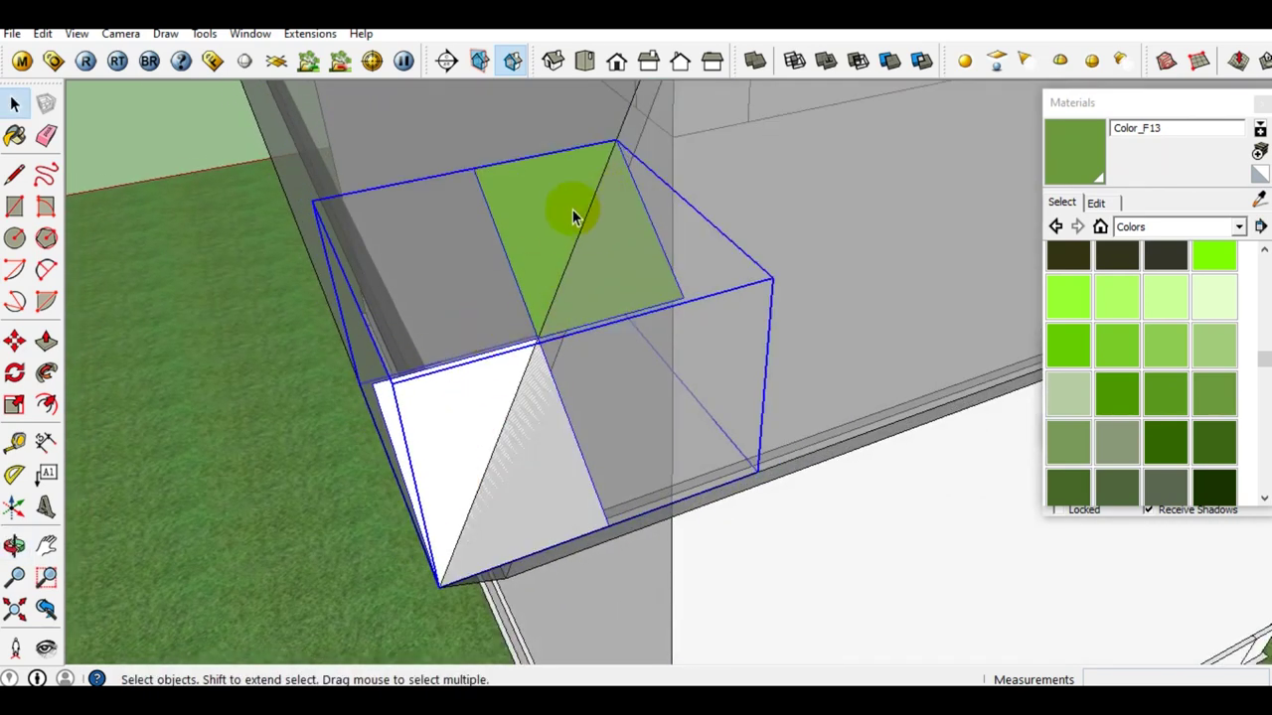
mouse_move(573, 245)
middle_down()
mouse_move(523, 263)
mouse_move(552, 239)
mouse_move(588, 251)
mouse_move(541, 246)
mouse_move(545, 266)
mouse_move(590, 261)
middle_up()
scroll(590, 262, up, 2)
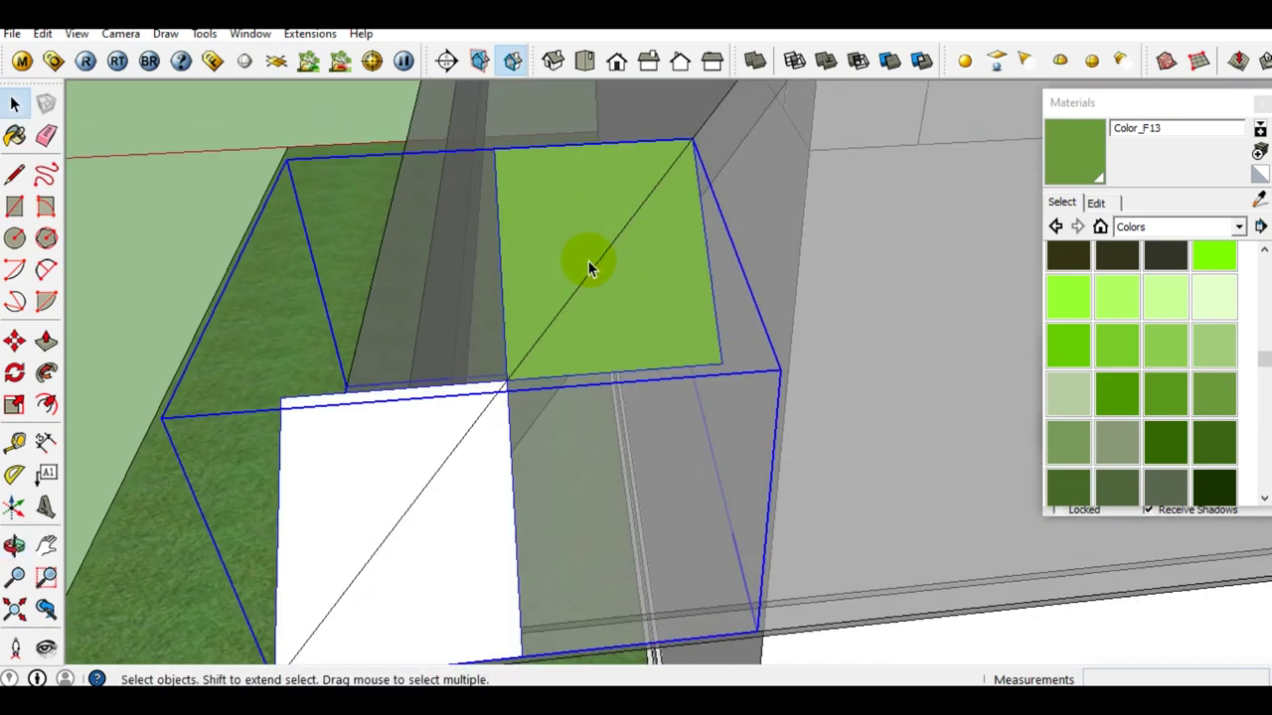
scroll(588, 261, down, 3)
mouse_move(659, 270)
middle_down()
mouse_move(653, 318)
mouse_move(581, 320)
middle_up()
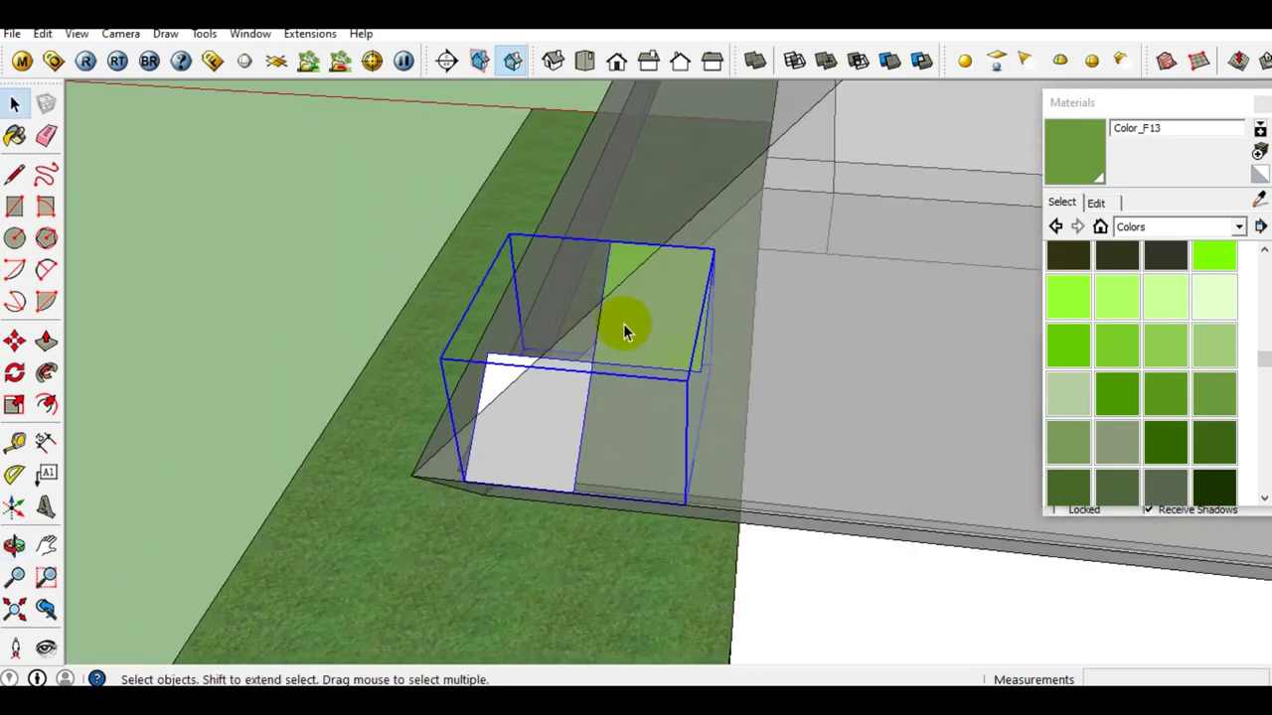
scroll(624, 328, up, 2)
scroll(527, 351, down, 2)
mouse_move(527, 352)
middle_down()
mouse_move(636, 318)
mouse_move(569, 360)
middle_up()
scroll(429, 299, down, 2)
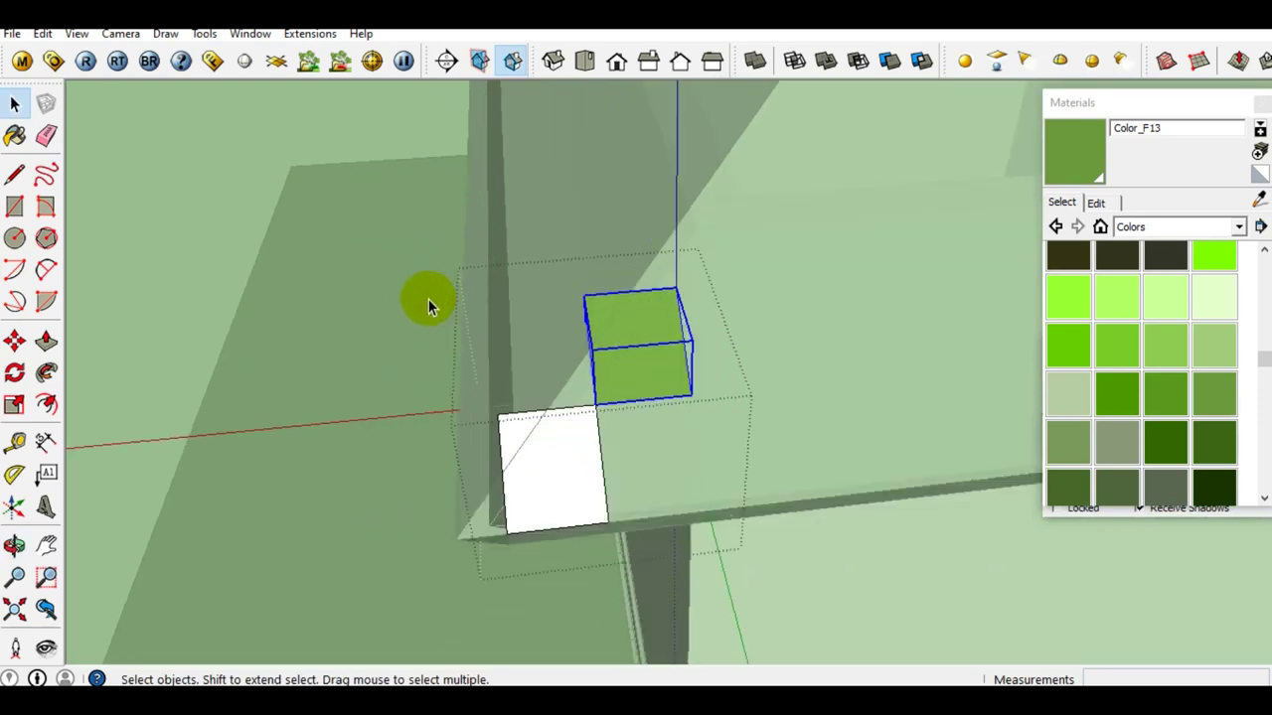
Orbit and zoom in on the two tile boxes at the roof's eave corner
scroll(497, 307, down, 2)
mouse_move(496, 306)
middle_down()
mouse_move(534, 384)
mouse_move(699, 370)
middle_up()
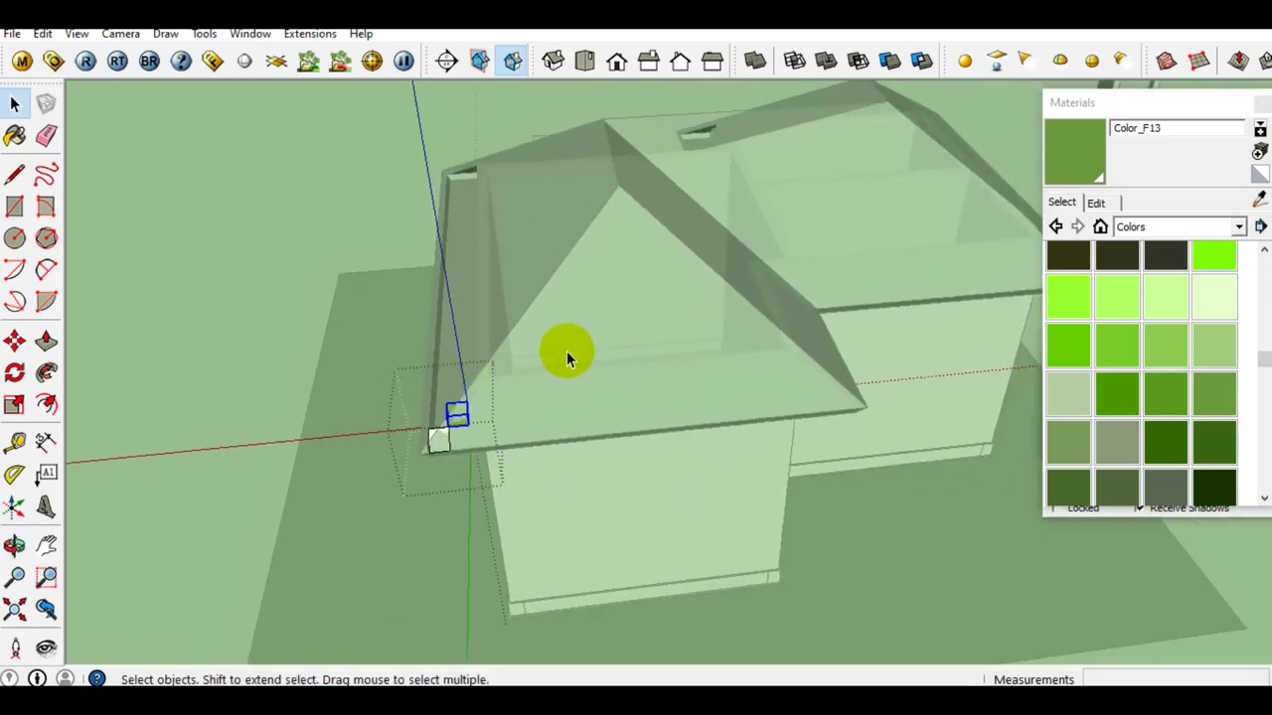
scroll(444, 432, up, 2)
mouse_move(454, 411)
middle_down()
mouse_move(468, 406)
mouse_move(468, 426)
mouse_move(500, 408)
mouse_move(395, 312)
middle_up()
scroll(467, 422, up, 2)
mouse_move(418, 417)
middle_down()
mouse_move(506, 474)
mouse_move(508, 456)
middle_up()
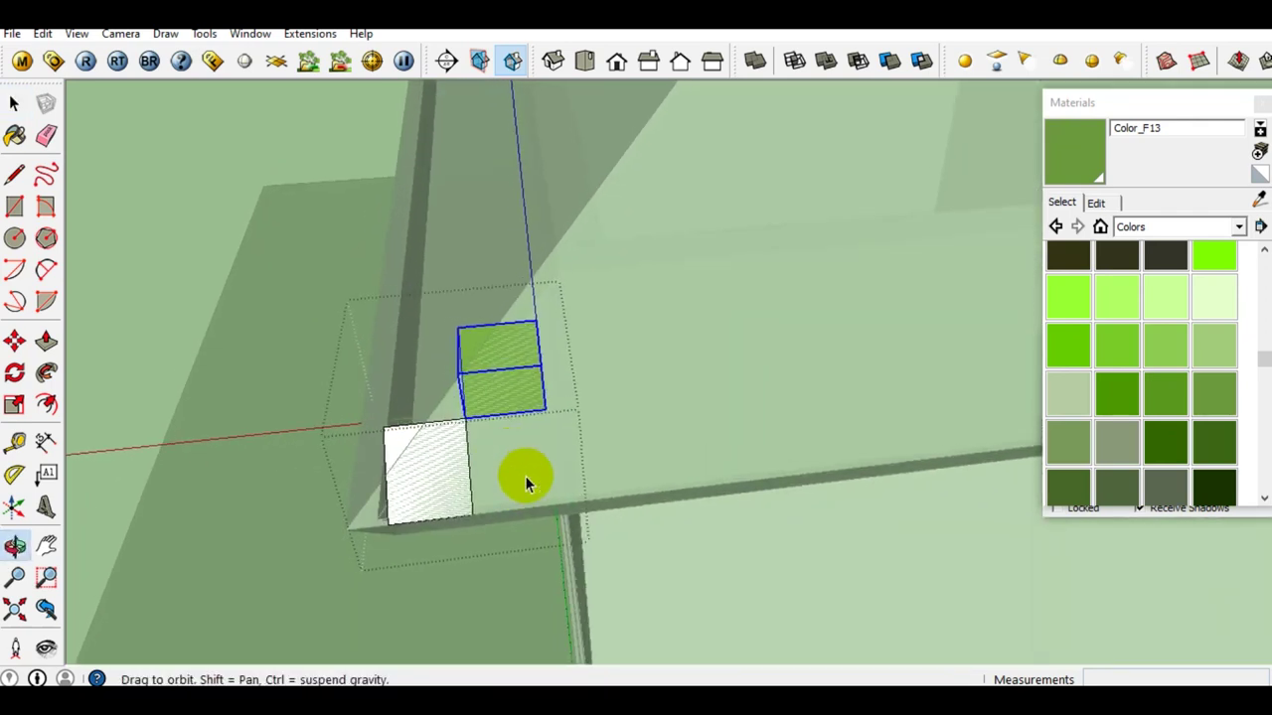
mouse_move(526, 502)
middle_down()
mouse_move(496, 479)
mouse_move(477, 510)
middle_up()
Copy the white-and-green tile pair diagonally up the roof edge and array it x10
key(m)
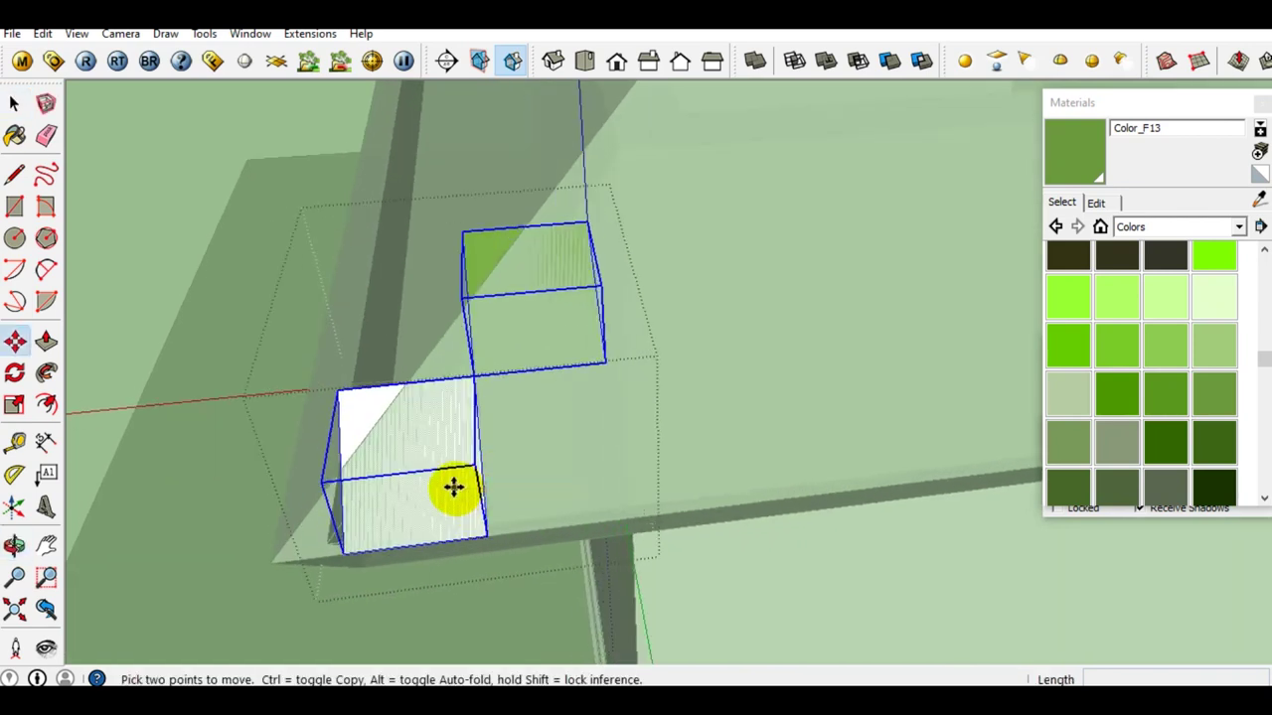
scroll(353, 552, down, 2)
key(ctrl)
click(349, 548)
middle_drag(582, 369, 520, 307)
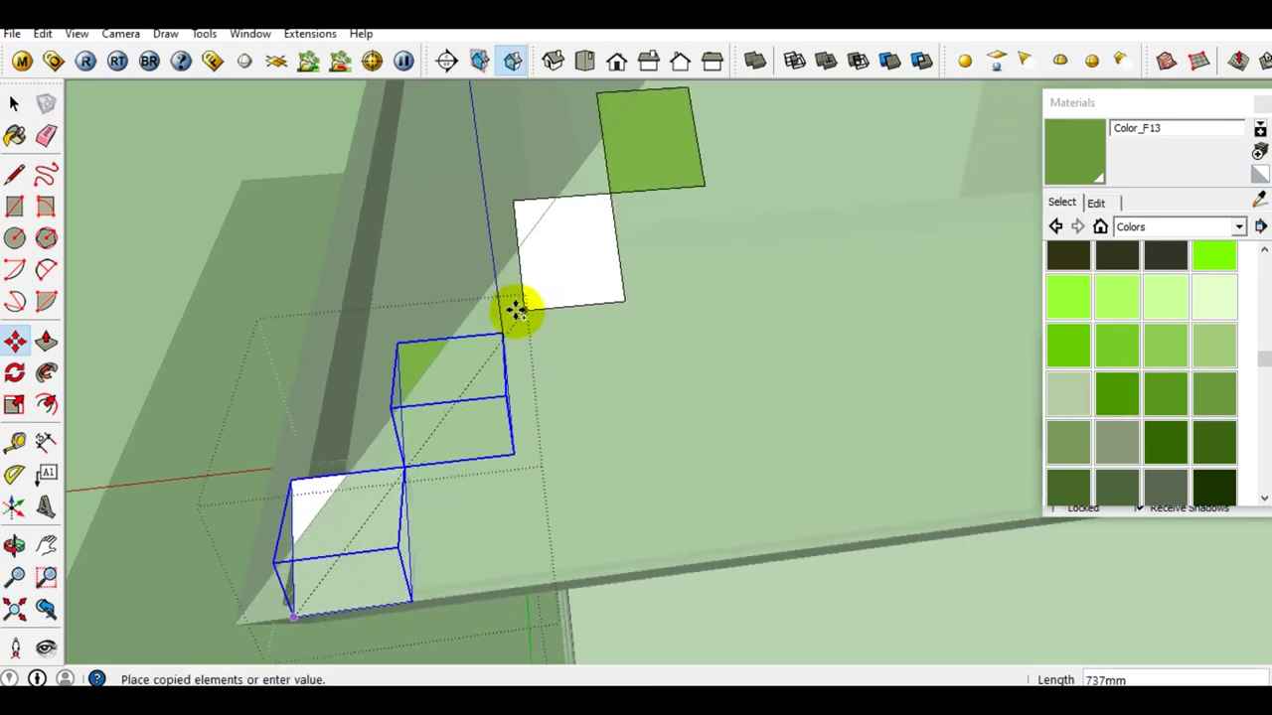
click(504, 333)
text(x10)
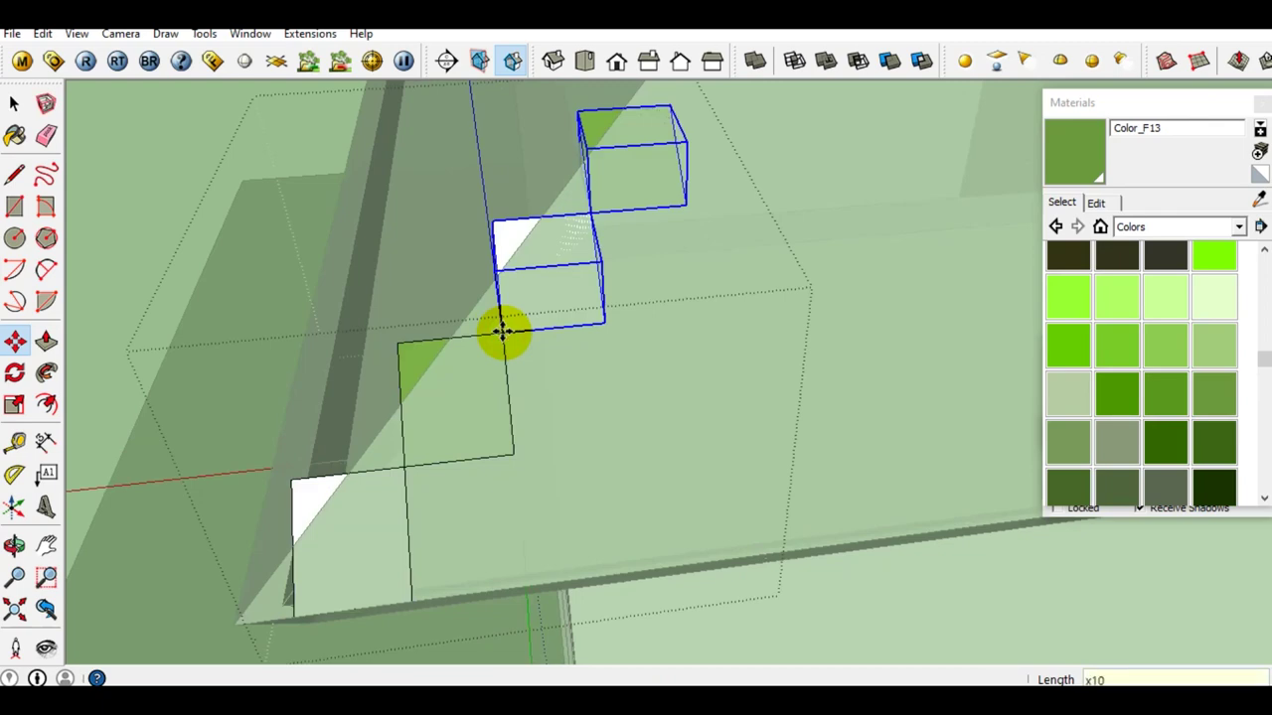
key(Return)
key(space)
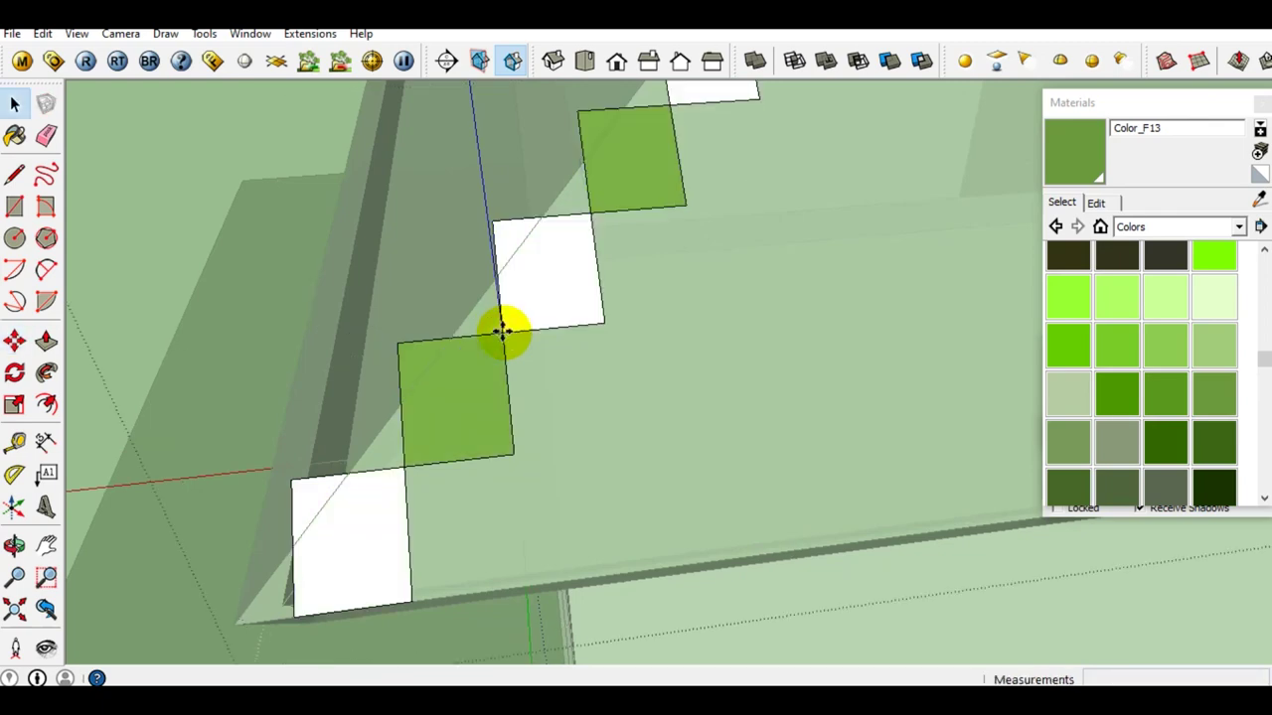
scroll(500, 329, down, 3)
mouse_move(705, 335)
middle_down()
mouse_move(675, 330)
mouse_move(630, 446)
mouse_move(709, 354)
middle_up()
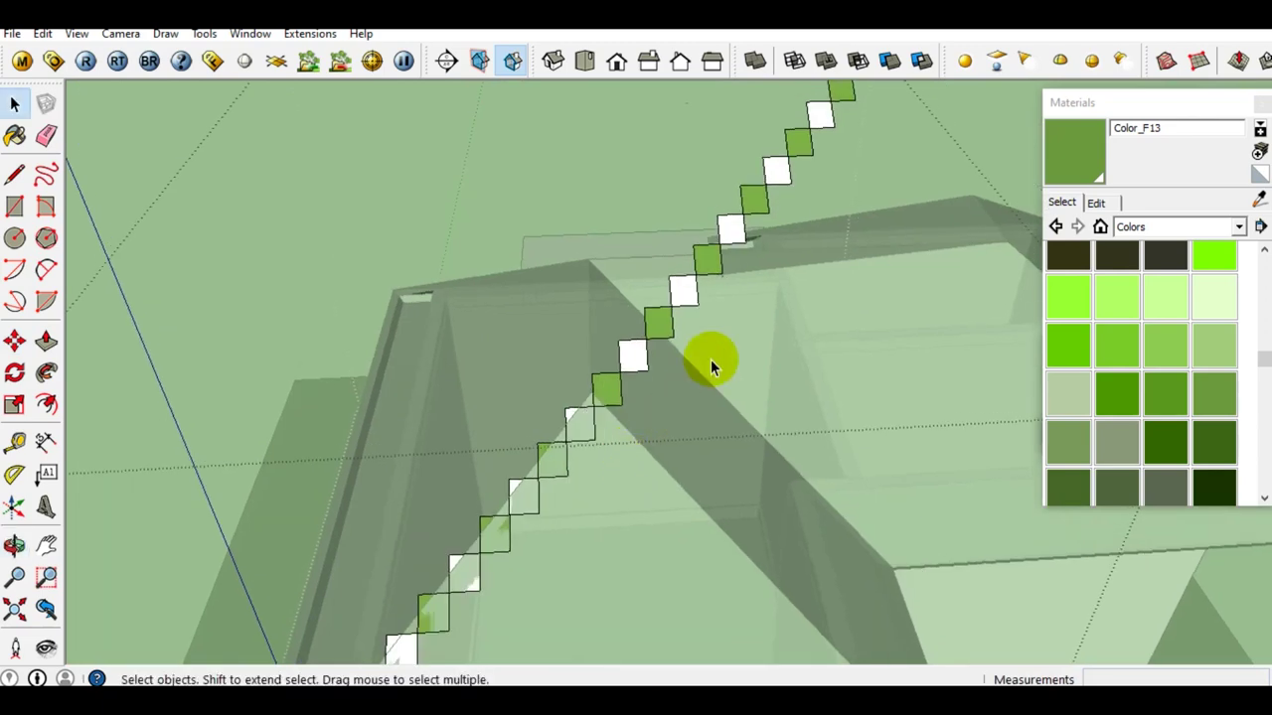
Delete the tiles running past the ridge
scroll(710, 358, down, 2)
scroll(806, 346, up, 2)
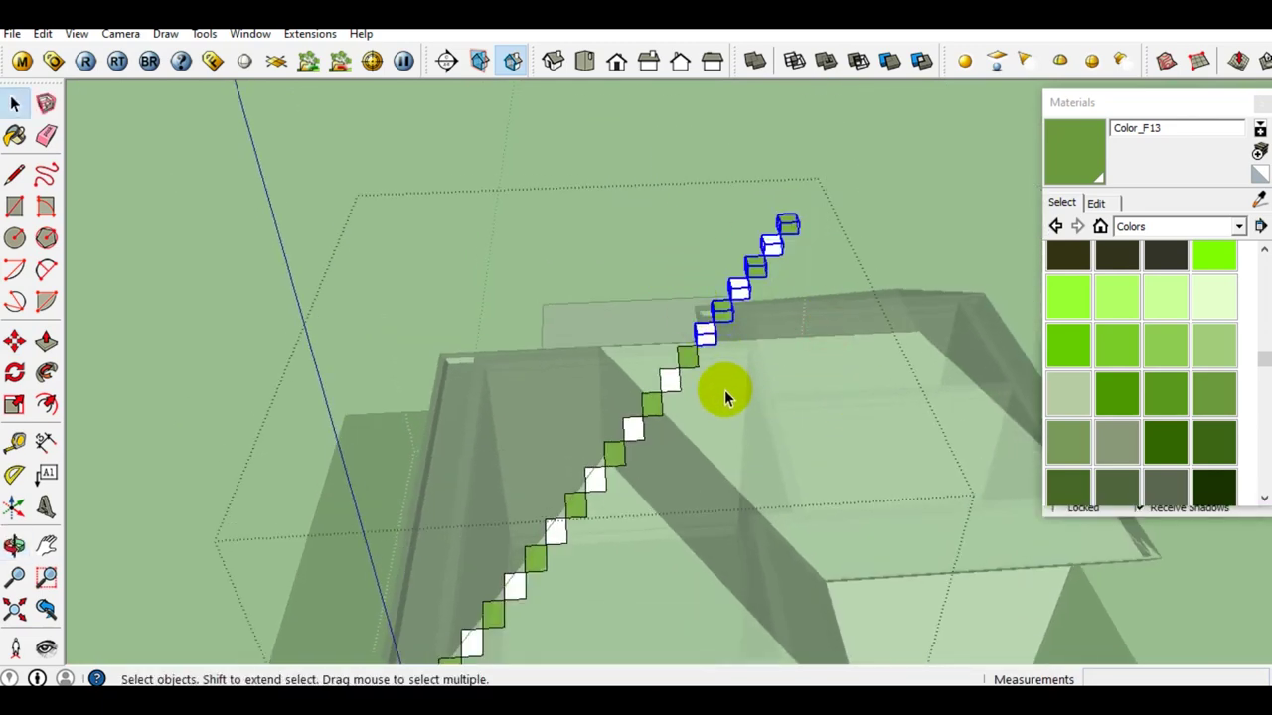
key(Delete)
Copy the white tile box near the ridge to sit right of the green tile
scroll(655, 462, up, 5)
click(501, 417)
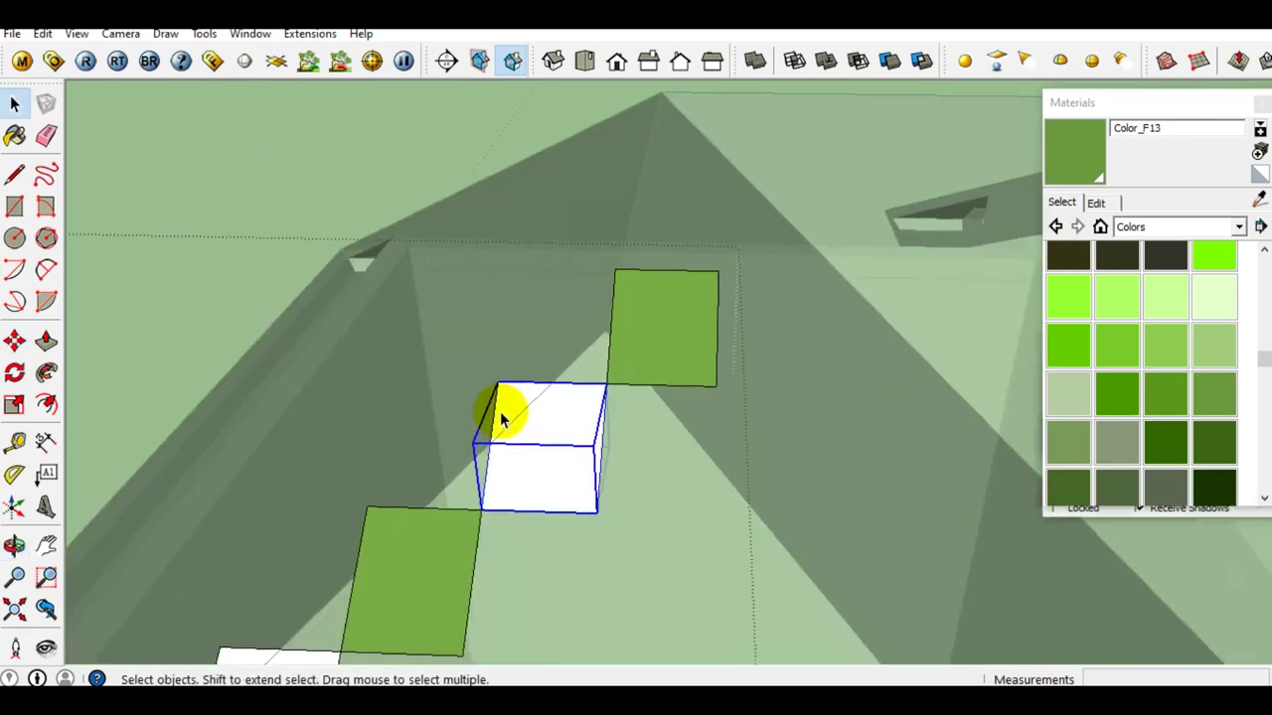
key(m)
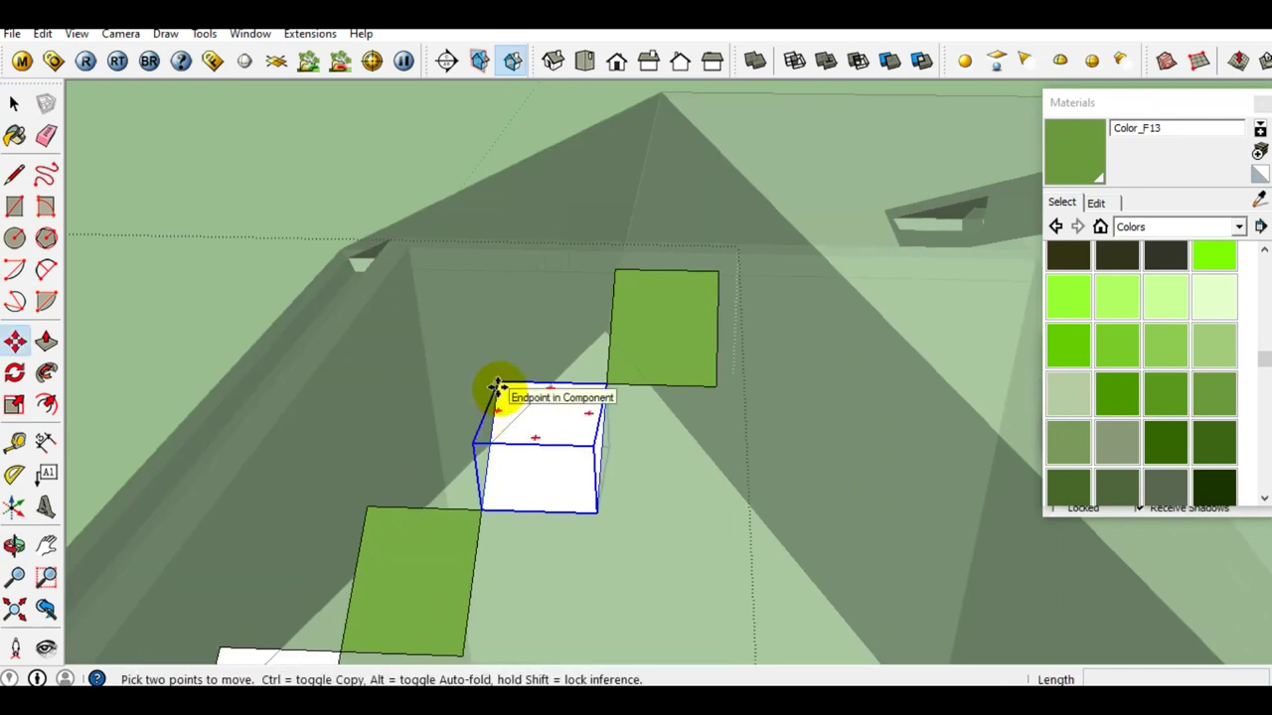
click(497, 385)
key(ctrl)
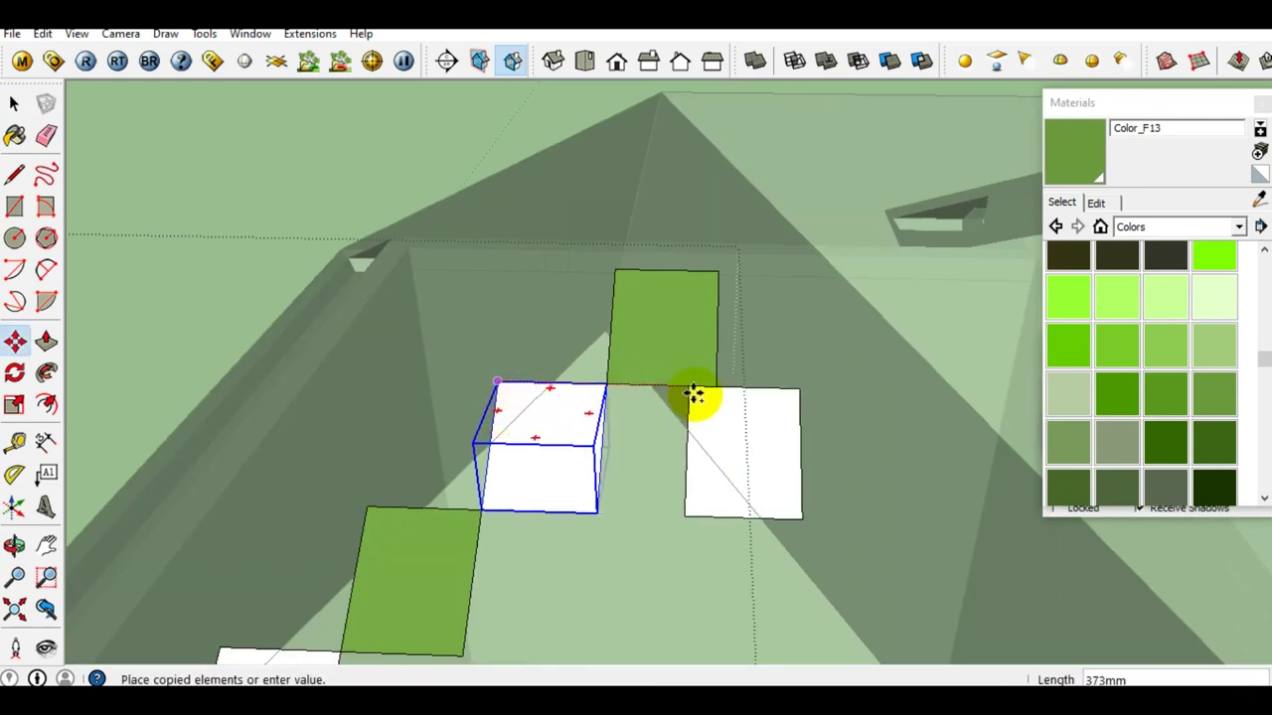
click(708, 387)
key(space)
middle_drag(673, 399, 788, 452)
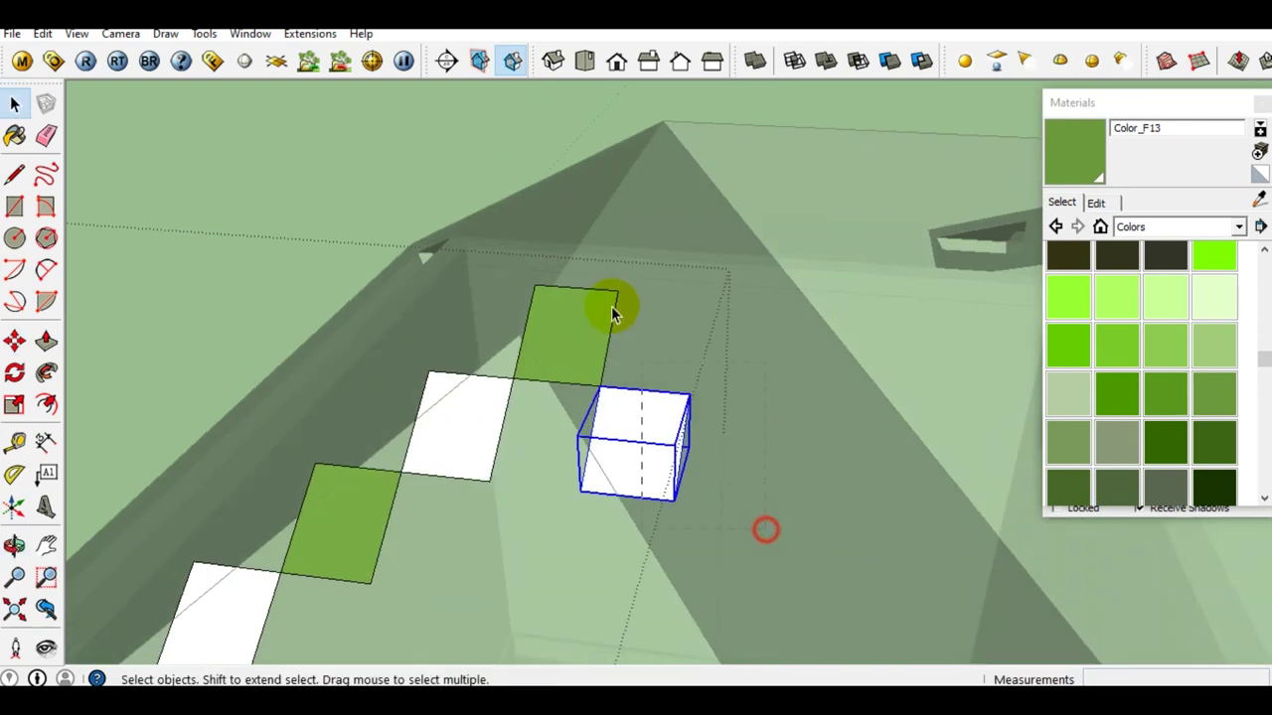
scroll(618, 325, up, 3)
Copy the two-tile pair diagonally down the other slope, arrayed eight times
key(m)
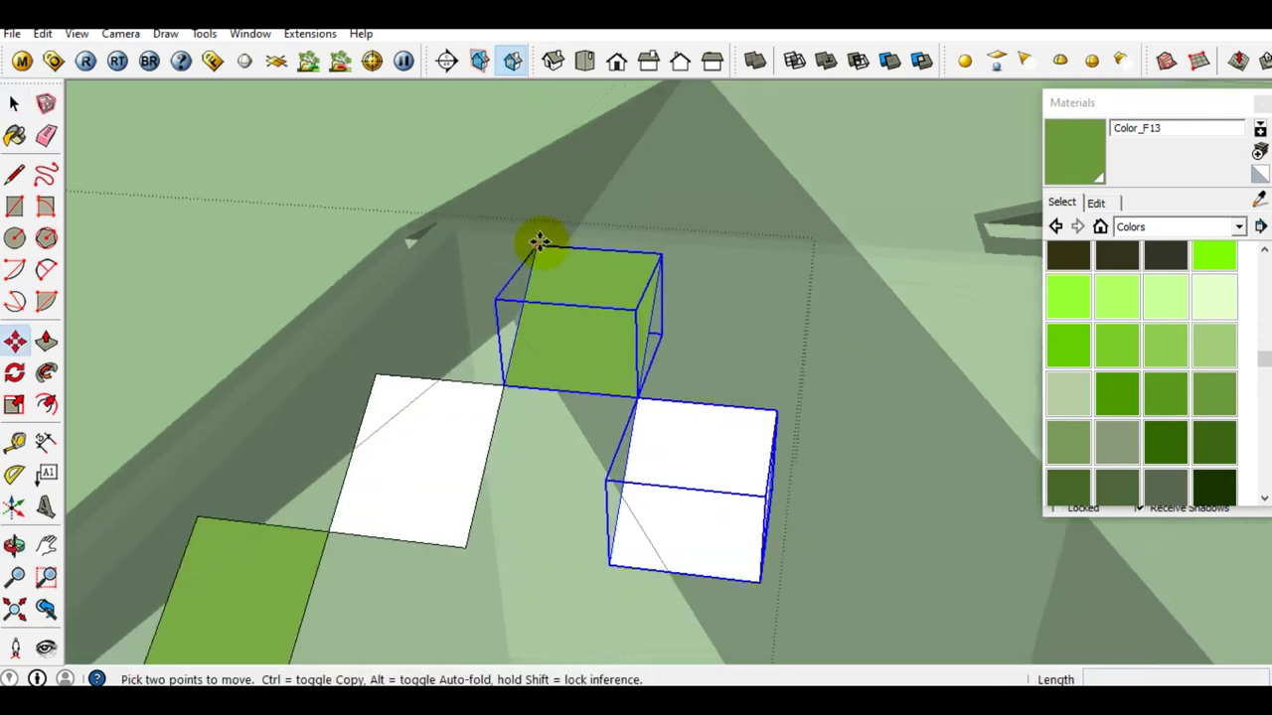
click(539, 243)
key(ctrl)
shift+middle_drag(703, 483, 646, 412)
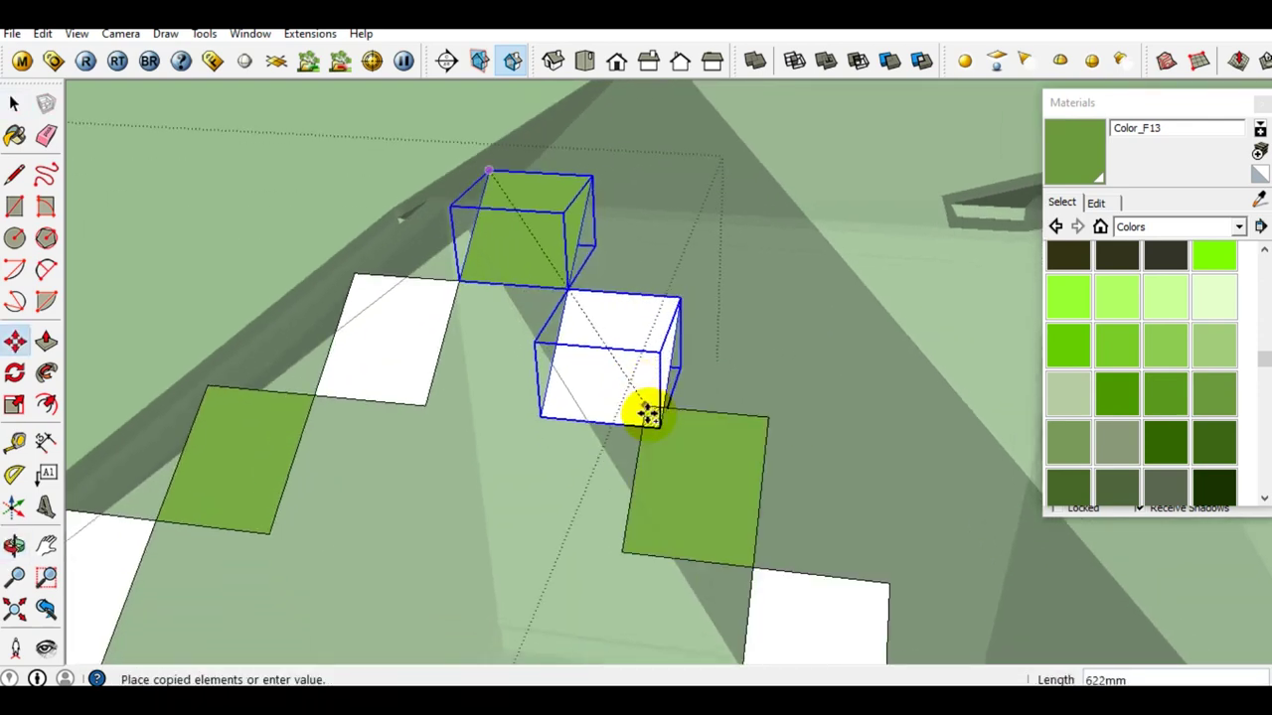
scroll(656, 426, up, 2)
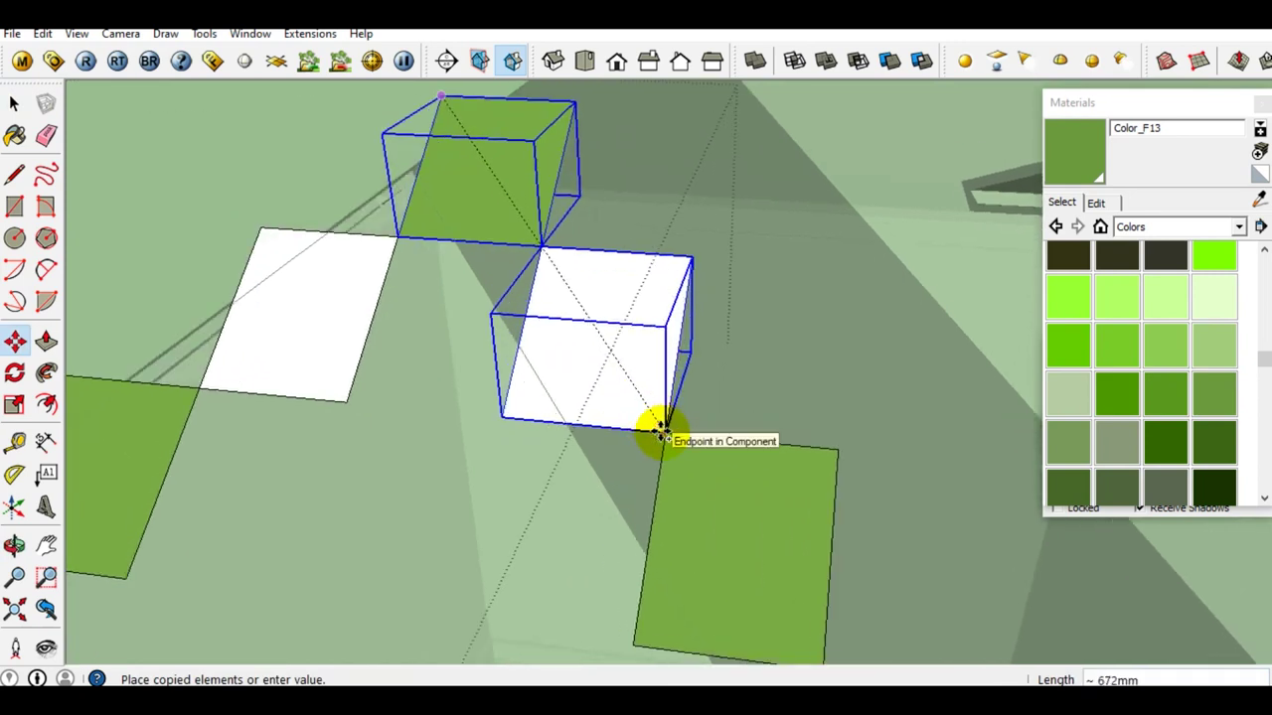
click(661, 431)
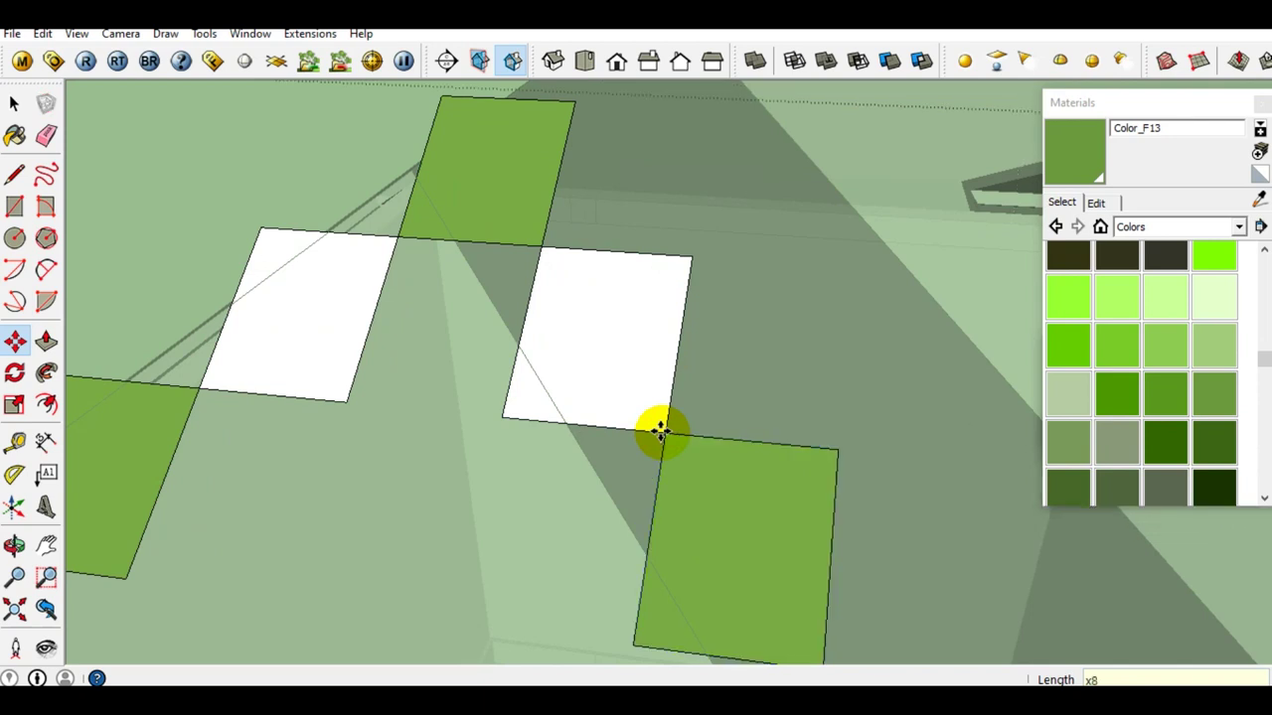
key(space)
scroll(660, 427, down, 5)
scroll(696, 406, down, 3)
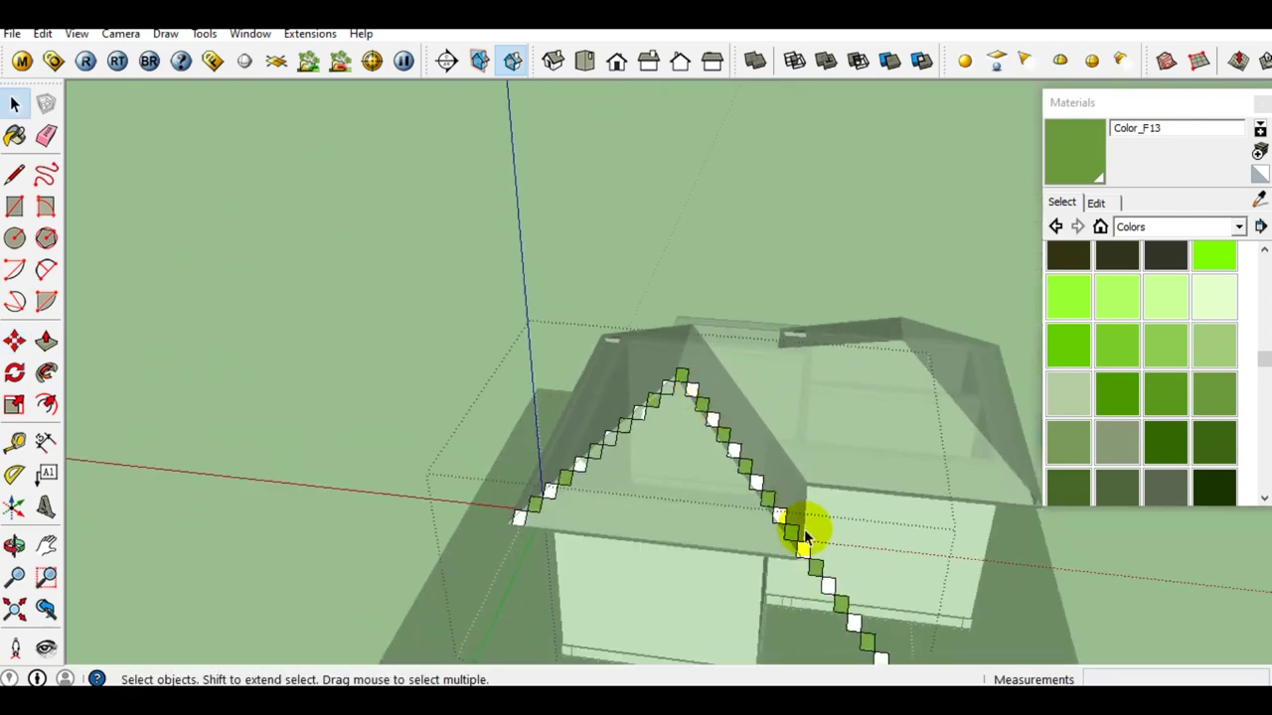
Select all the stepped roof tiles with a window drag
mouse_move(880, 567)
middle_down()
mouse_move(789, 488)
mouse_move(955, 621)
middle_up()
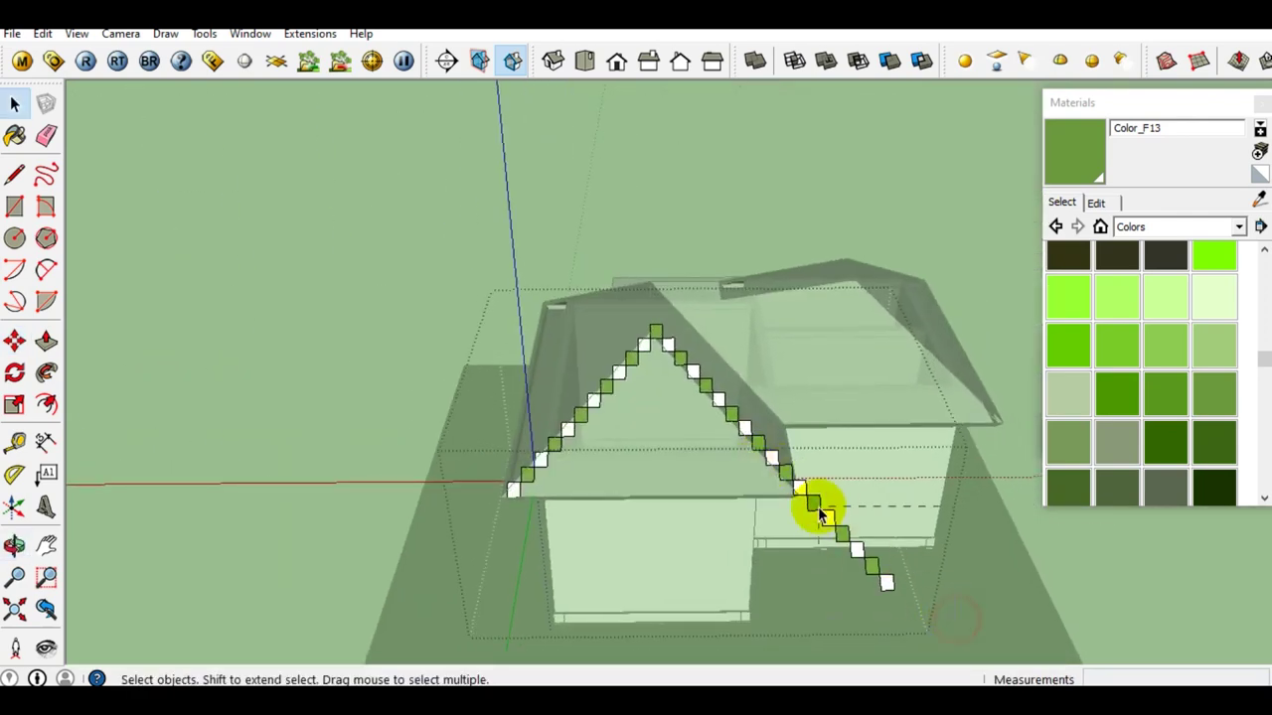
scroll(816, 511, up, 2)
scroll(789, 483, up, 2)
scroll(661, 459, up, 2)
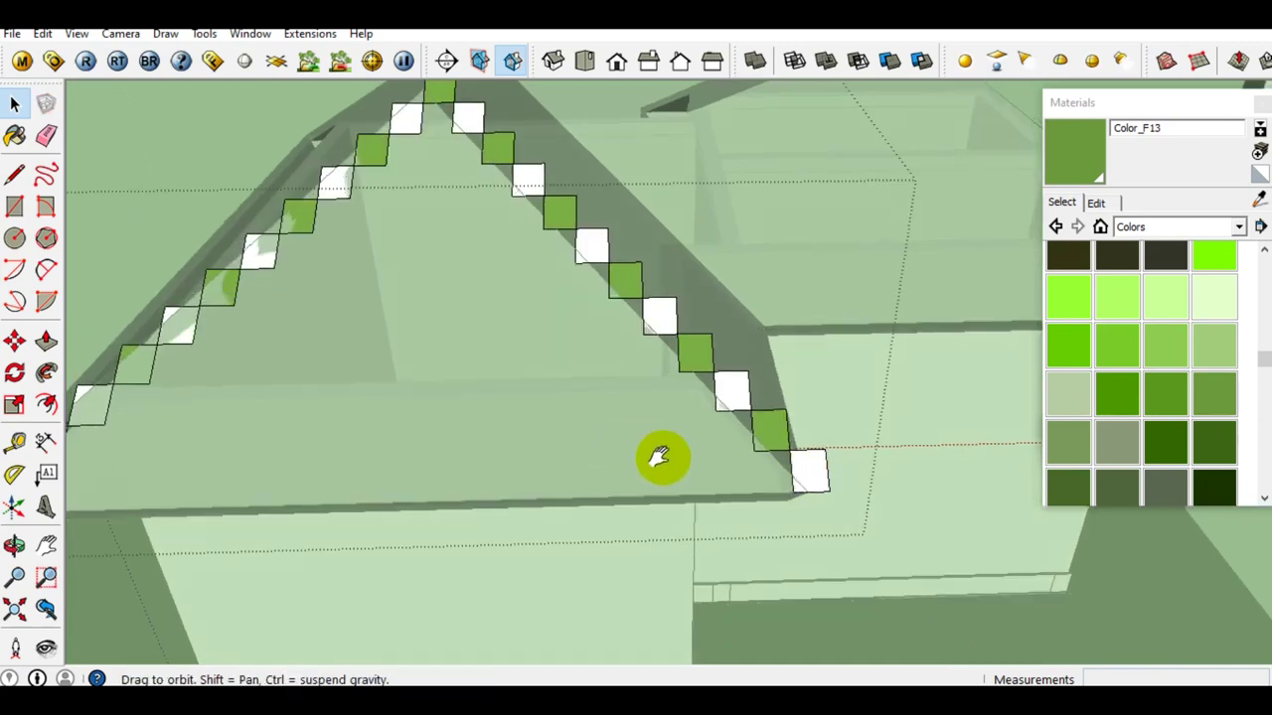
scroll(661, 457, down, 3)
scroll(715, 483, down, 2)
drag(284, 236, 939, 582)
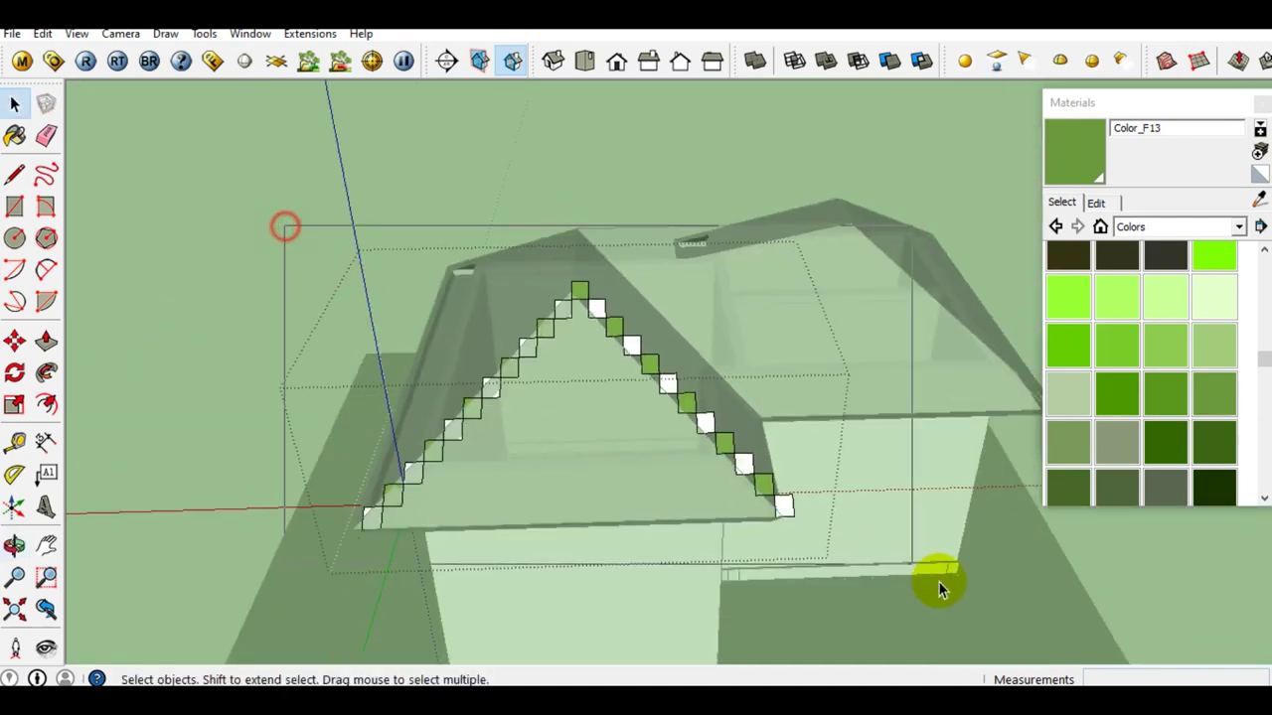
Copy the inverted-V tile line one tile over and array it ten times across the roof
scroll(559, 474, up, 2)
scroll(566, 398, up, 2)
mouse_move(572, 342)
middle_down()
mouse_move(507, 321)
mouse_move(520, 360)
middle_up()
scroll(553, 247, up, 2)
scroll(498, 311, up, 2)
scroll(502, 318, up, 2)
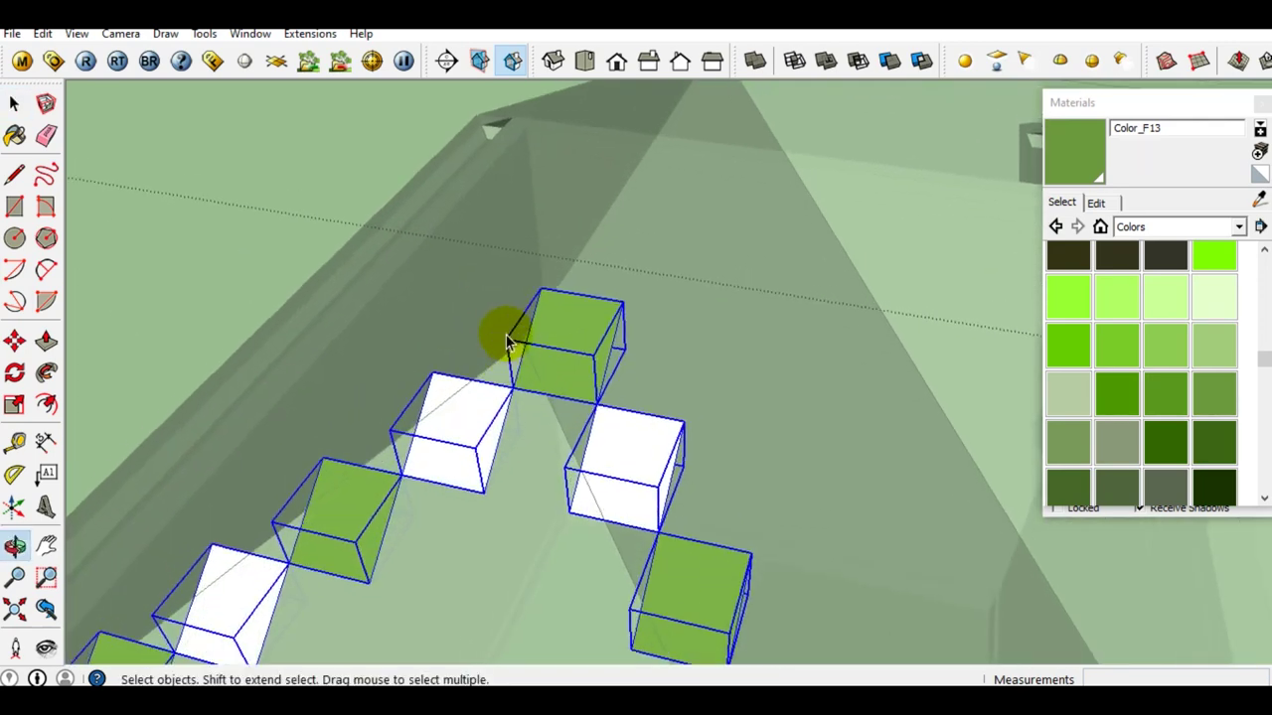
key(m)
scroll(669, 288, up, 2)
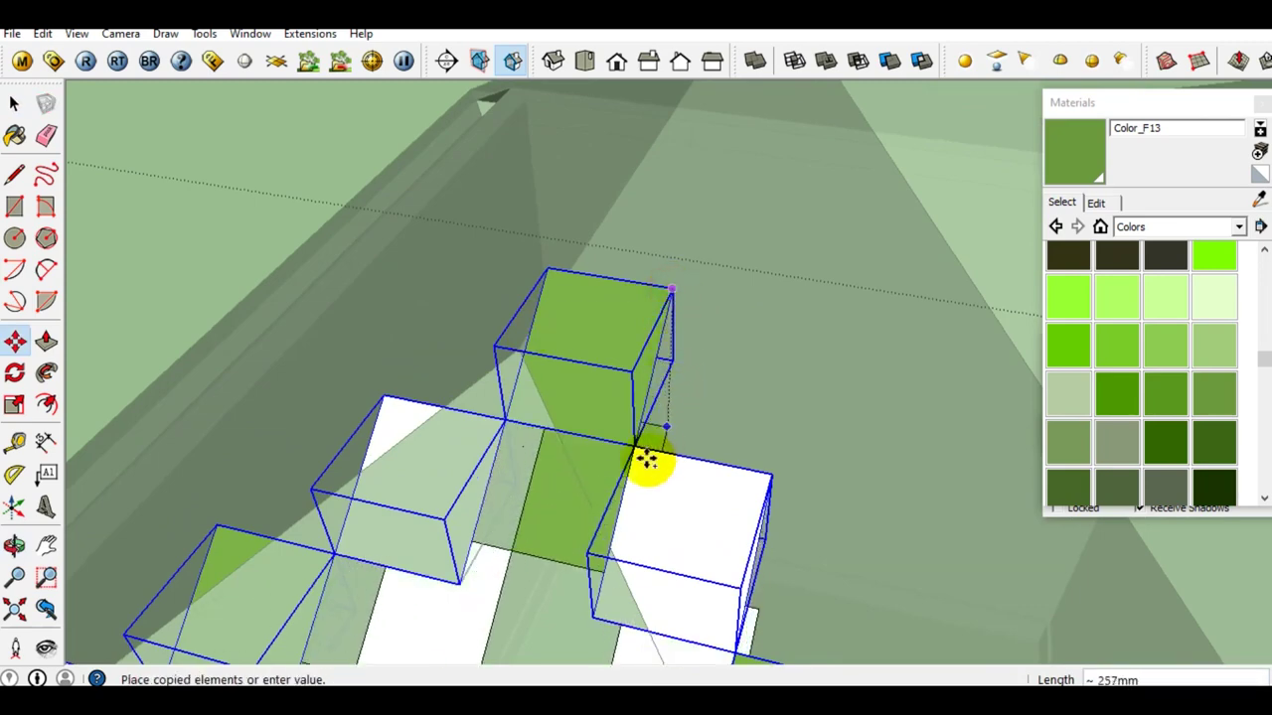
scroll(647, 454, up, 2)
scroll(621, 482, up, 3)
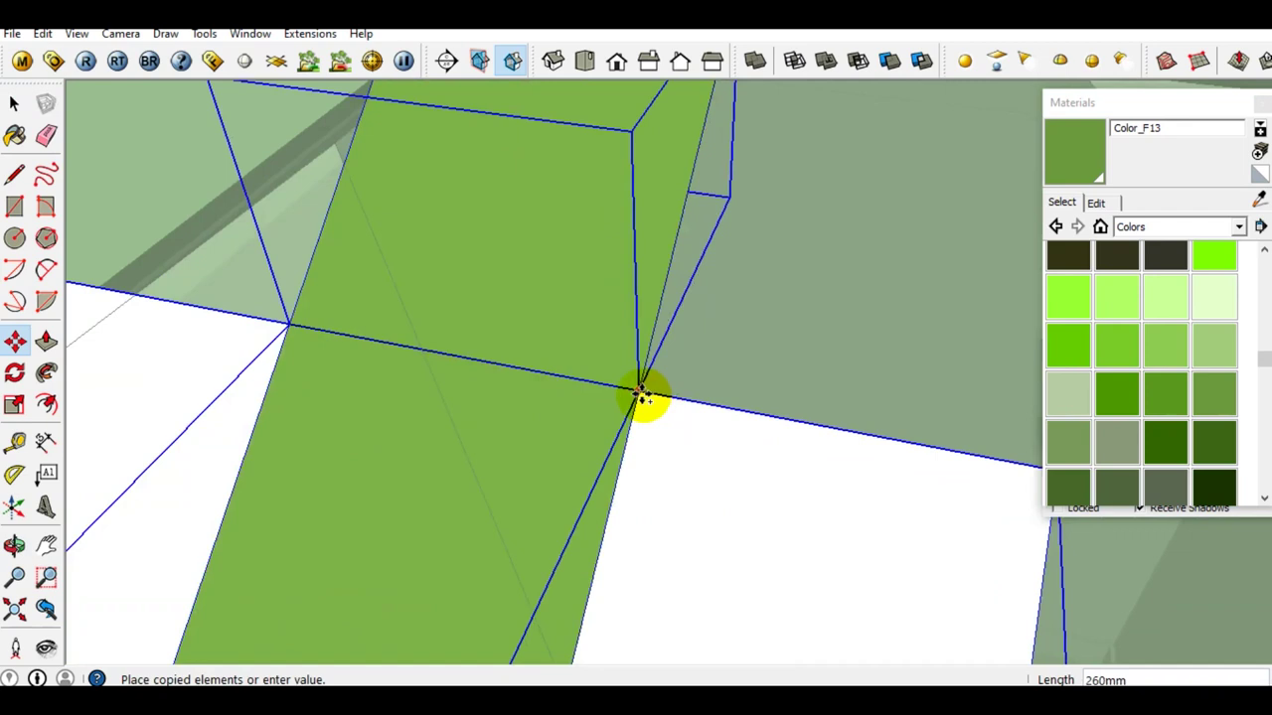
click(642, 394)
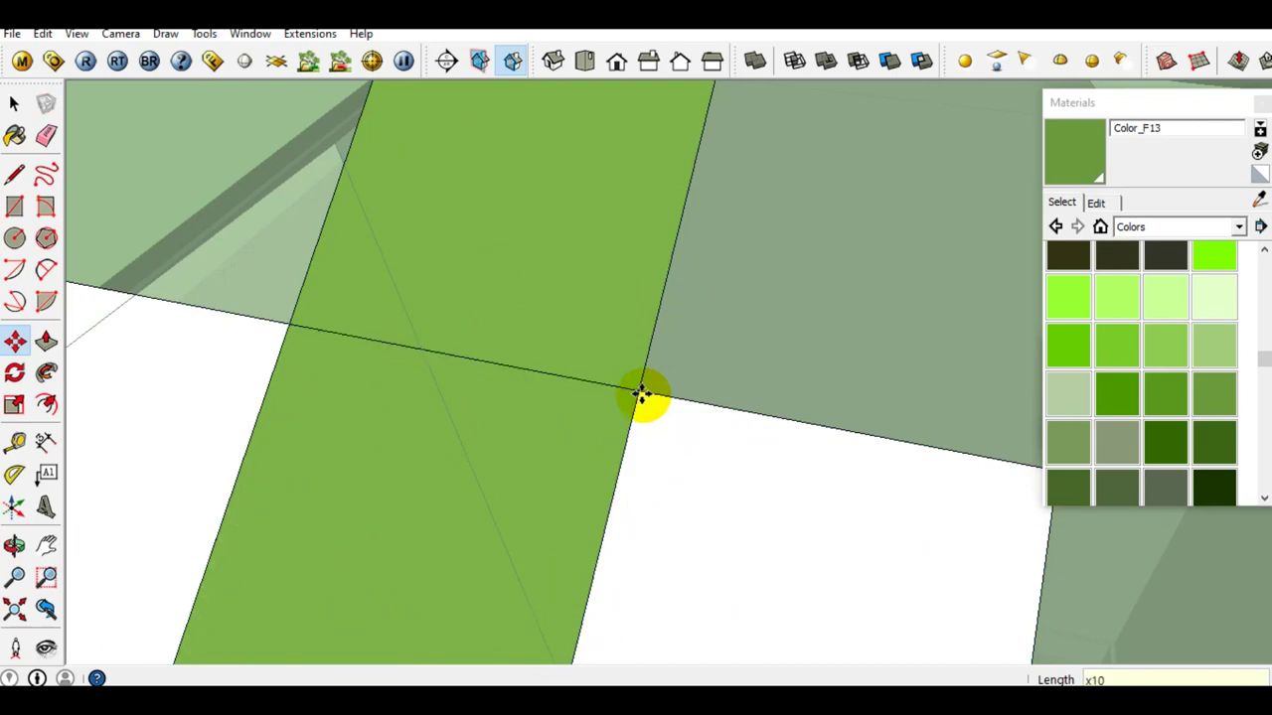
key(Return)
key(space)
scroll(547, 343, down, 3)
scroll(587, 221, down, 3)
scroll(596, 226, down, 2)
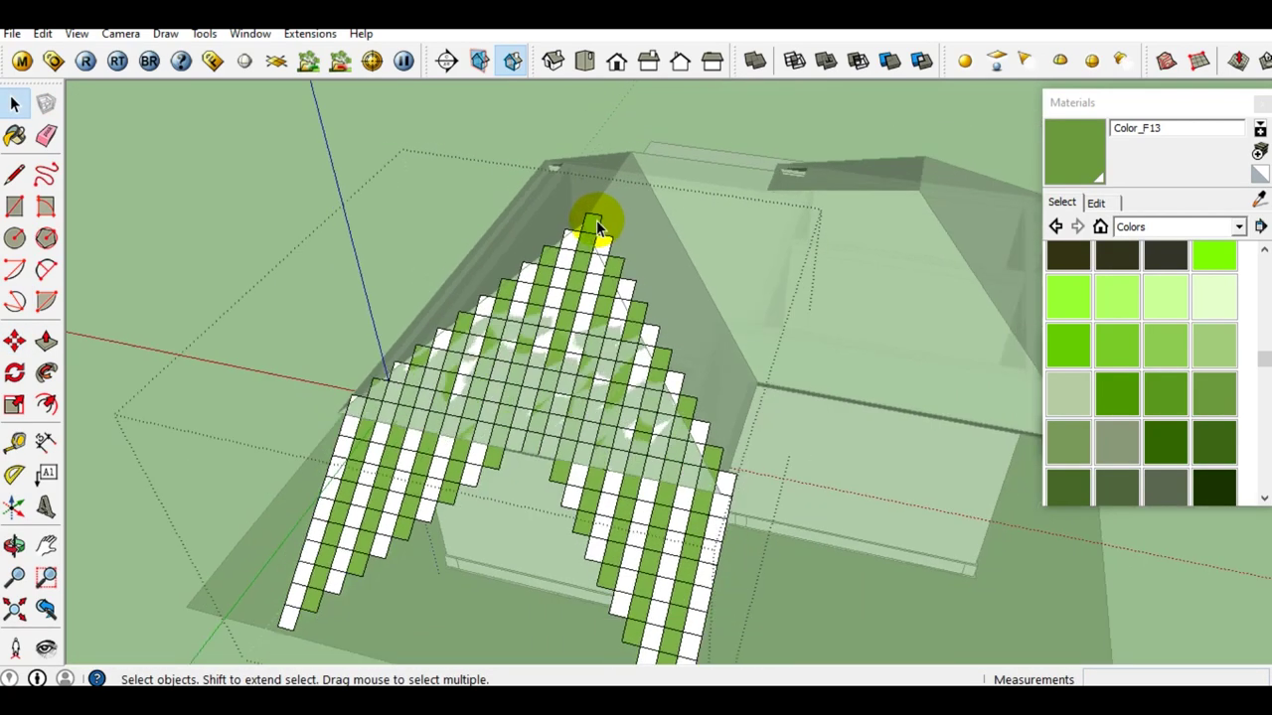
Crossing-select the lower cubes on both legs of the checkered arch
mouse_move(596, 226)
middle_down()
mouse_move(587, 341)
mouse_move(638, 383)
middle_up()
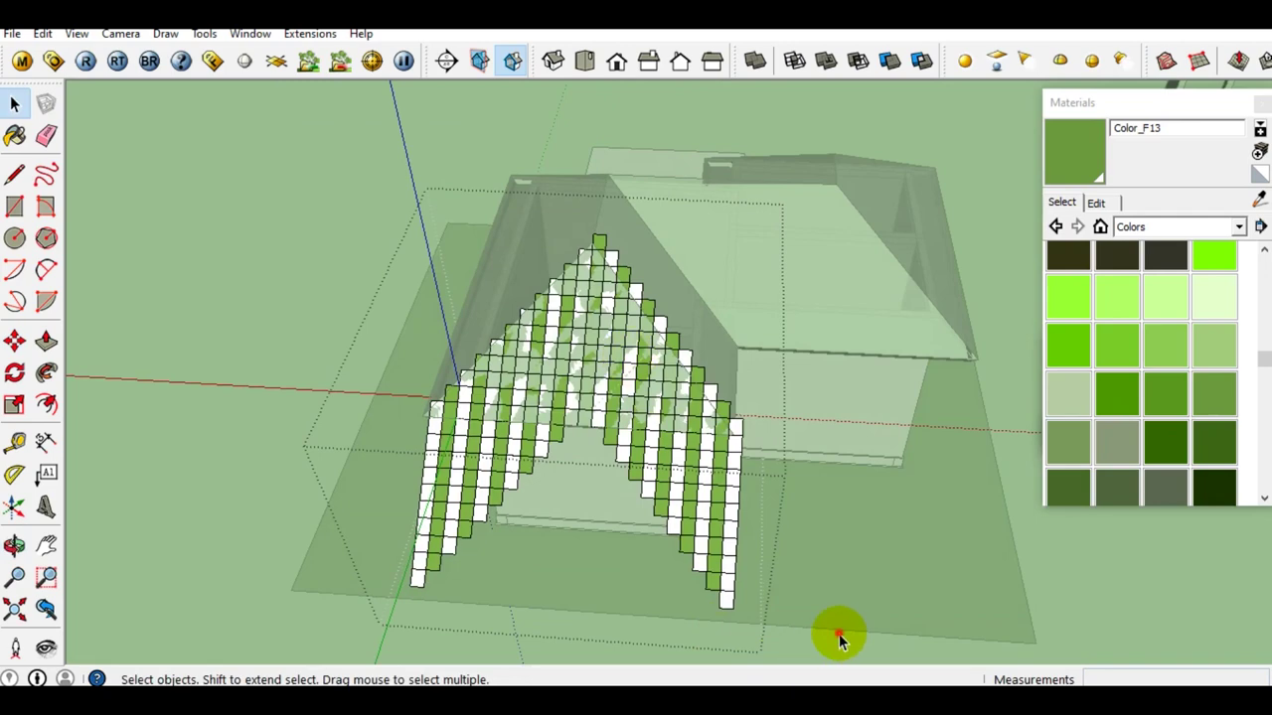
mouse_move(481, 531)
middle_down()
mouse_move(638, 440)
mouse_move(672, 440)
mouse_move(657, 380)
middle_up()
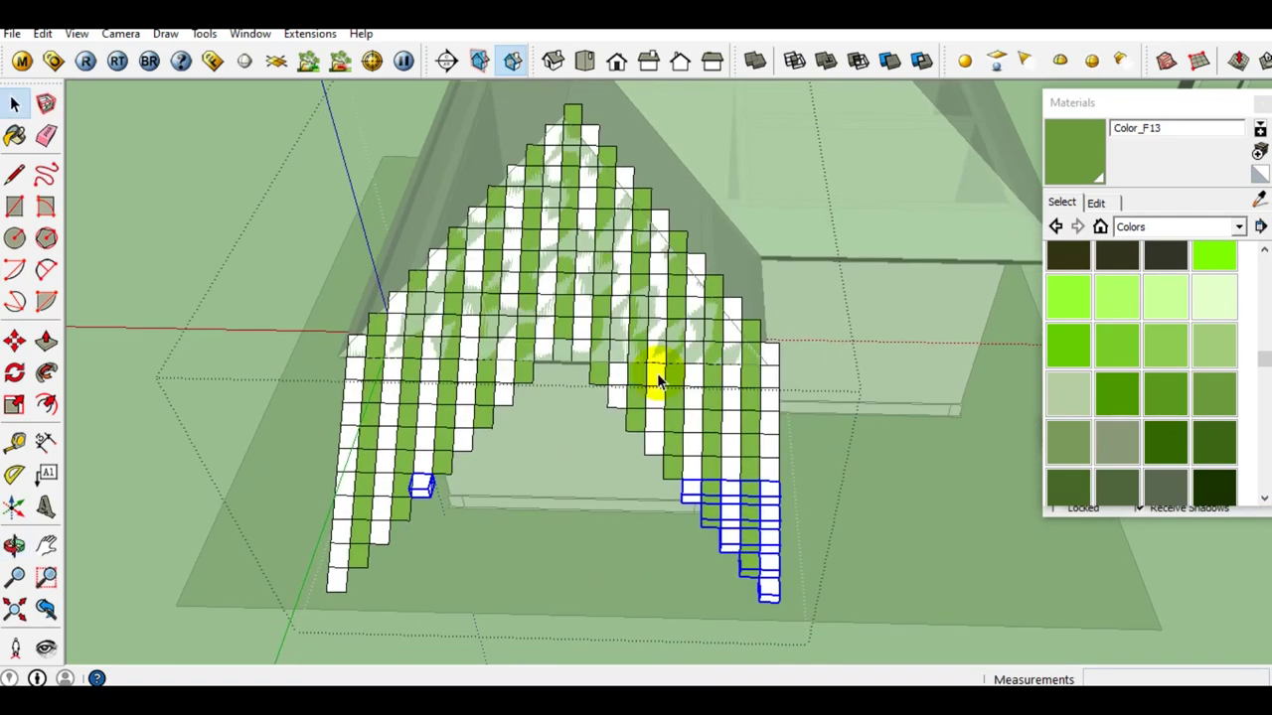
drag(281, 479, 219, 426)
scroll(466, 321, up, 2)
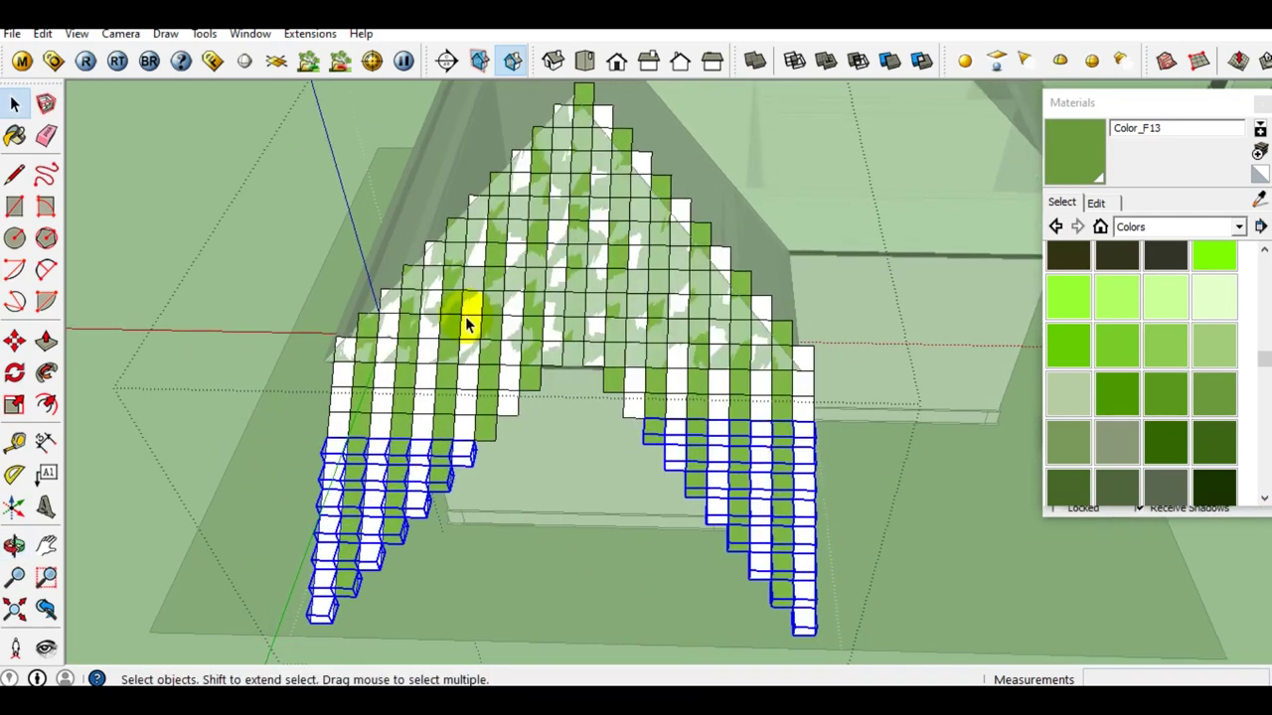
Delete the selected lower cubes from both arch legs
scroll(512, 335, up, 2)
key(Delete)
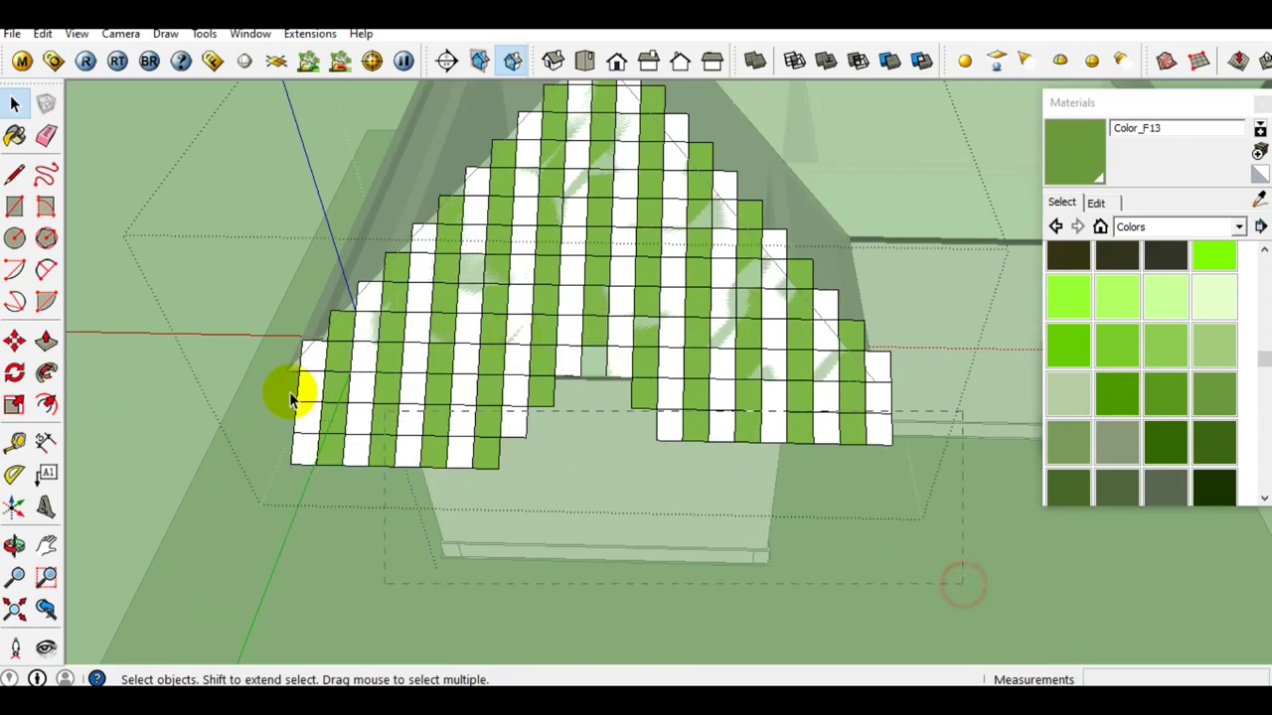
key(Delete)
scroll(596, 338, up, 3)
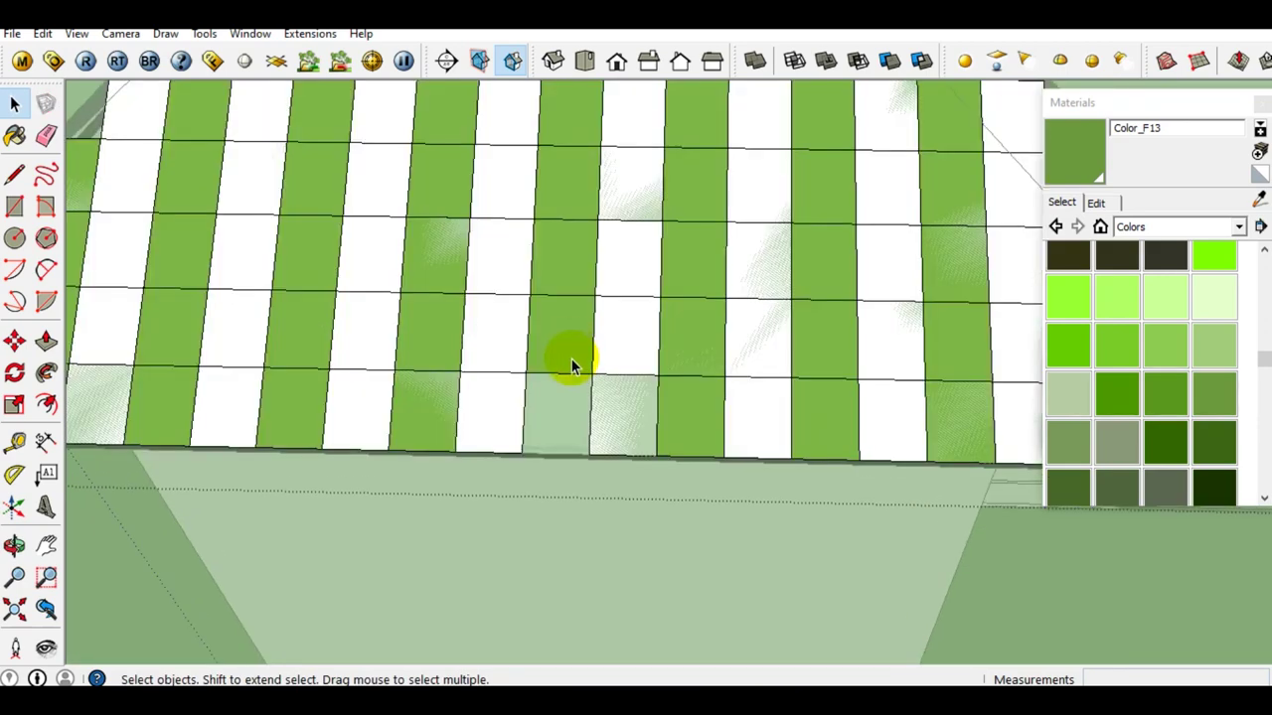
middle_drag(603, 348, 501, 323)
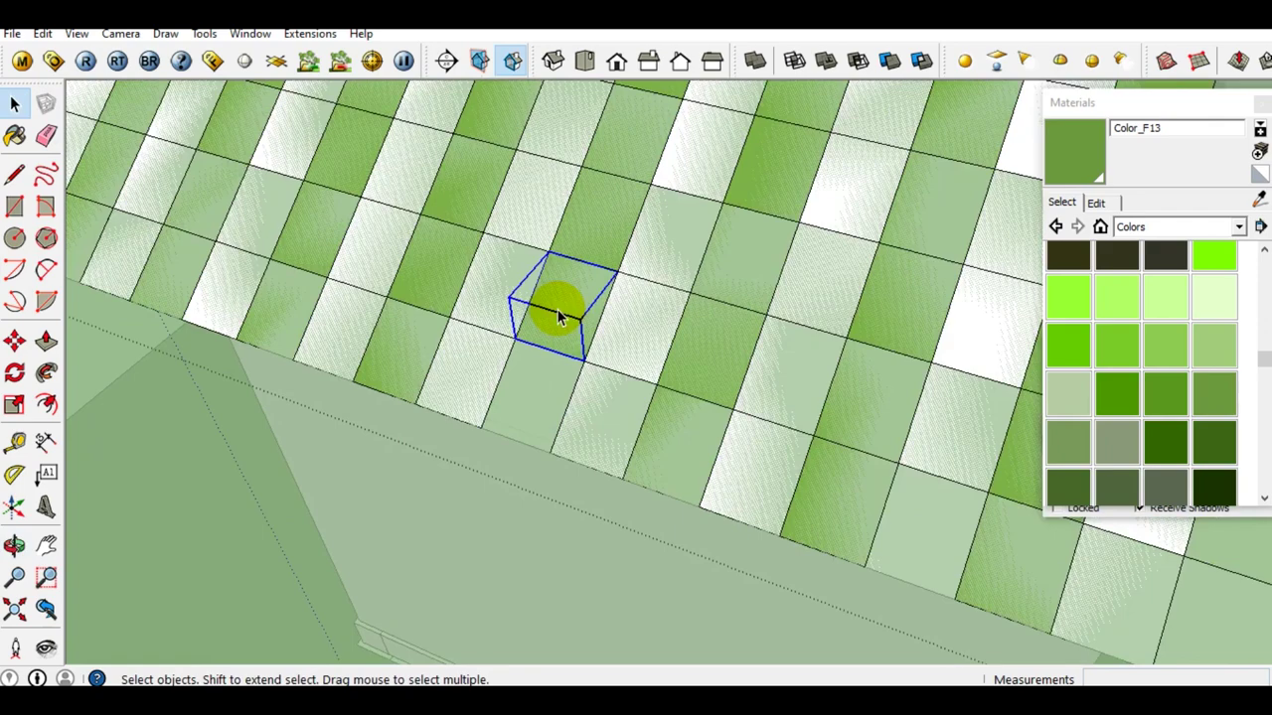
Copy a single cube into the gap below it at the roof edge
key(m)
key(ctrl)
click(617, 275)
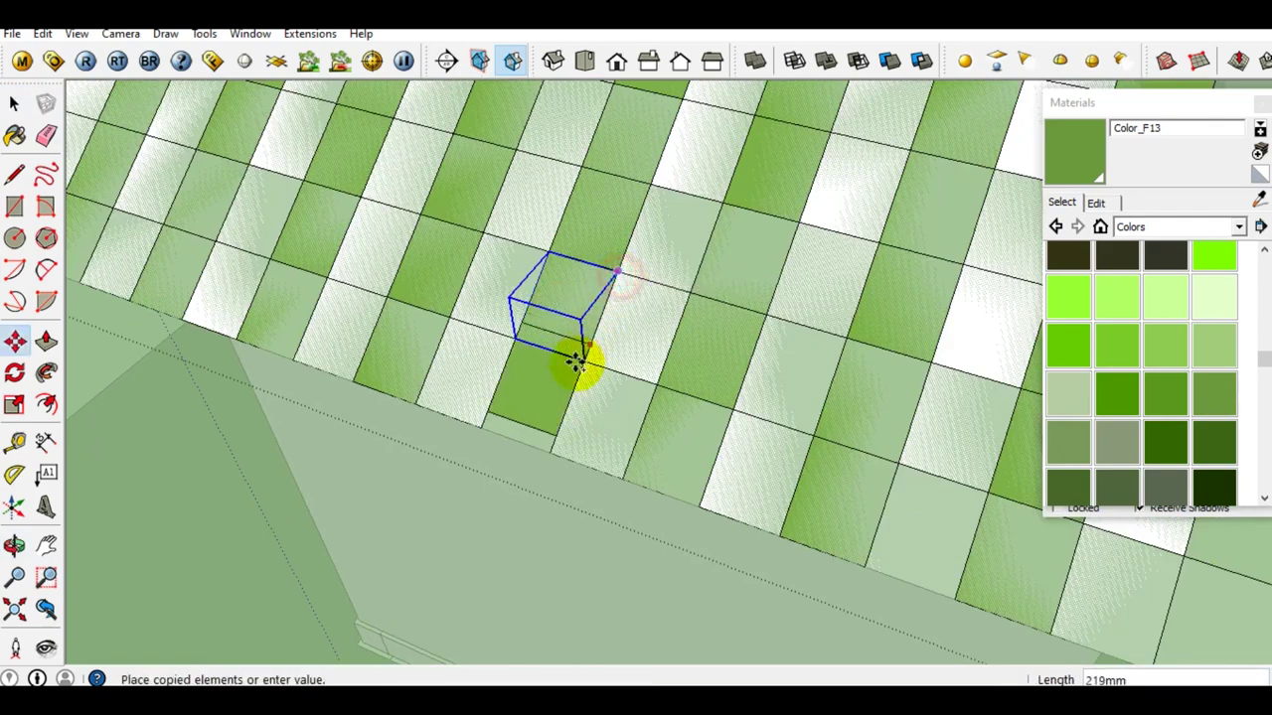
click(576, 364)
scroll(562, 364, down, 5)
scroll(585, 321, down, 3)
middle_drag(585, 321, 592, 313)
scroll(696, 387, up, 5)
middle_drag(724, 369, 732, 390)
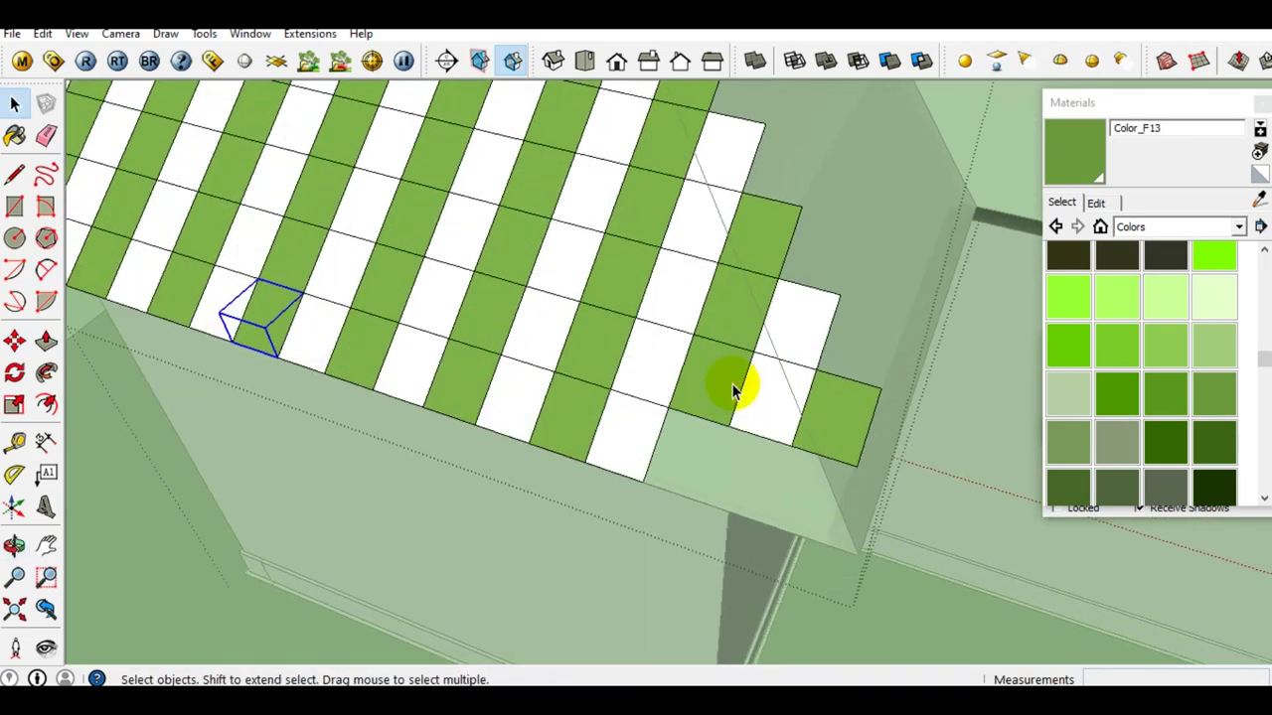
Copy a row of three cubes one row lower along the eave, then select the roof group
shift+click(815, 434)
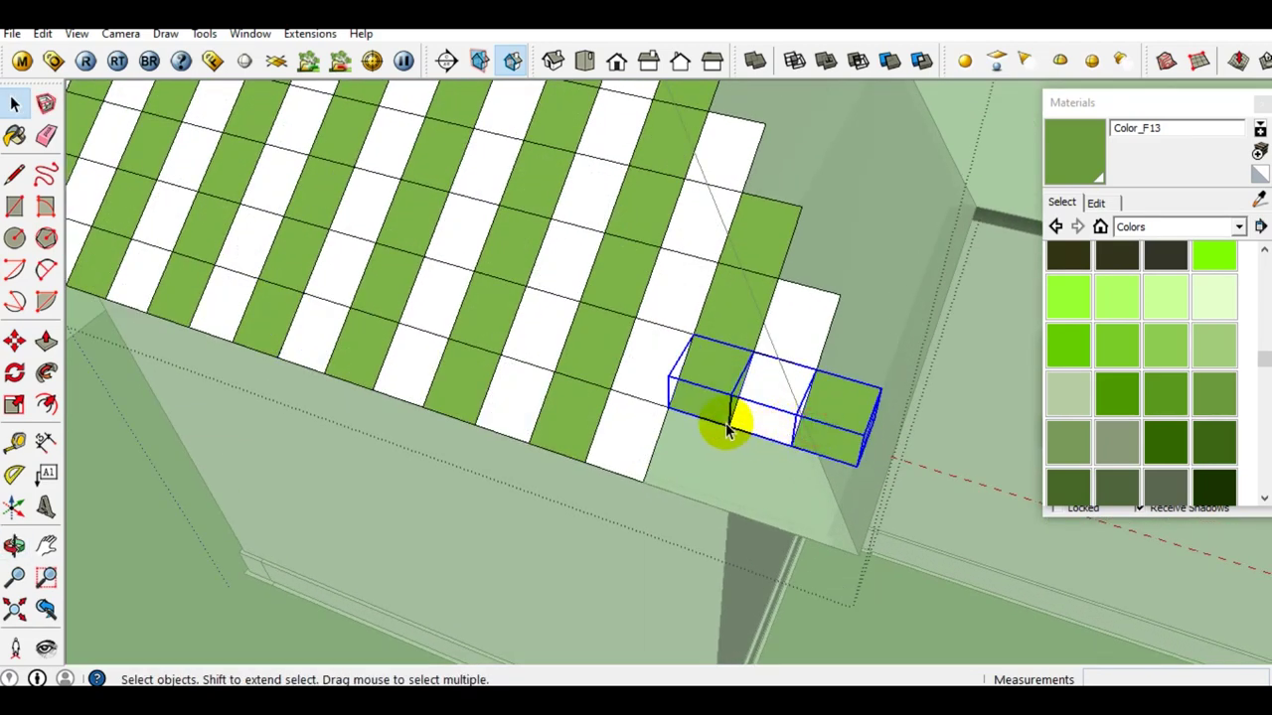
key(m)
click(701, 332)
key(ctrl)
click(664, 410)
key(space)
scroll(685, 418, down, 5)
scroll(685, 417, down, 4)
mouse_move(636, 321)
middle_down()
mouse_move(618, 328)
mouse_move(646, 347)
mouse_move(550, 285)
mouse_move(618, 345)
middle_up()
click(671, 355)
scroll(685, 353, up, 3)
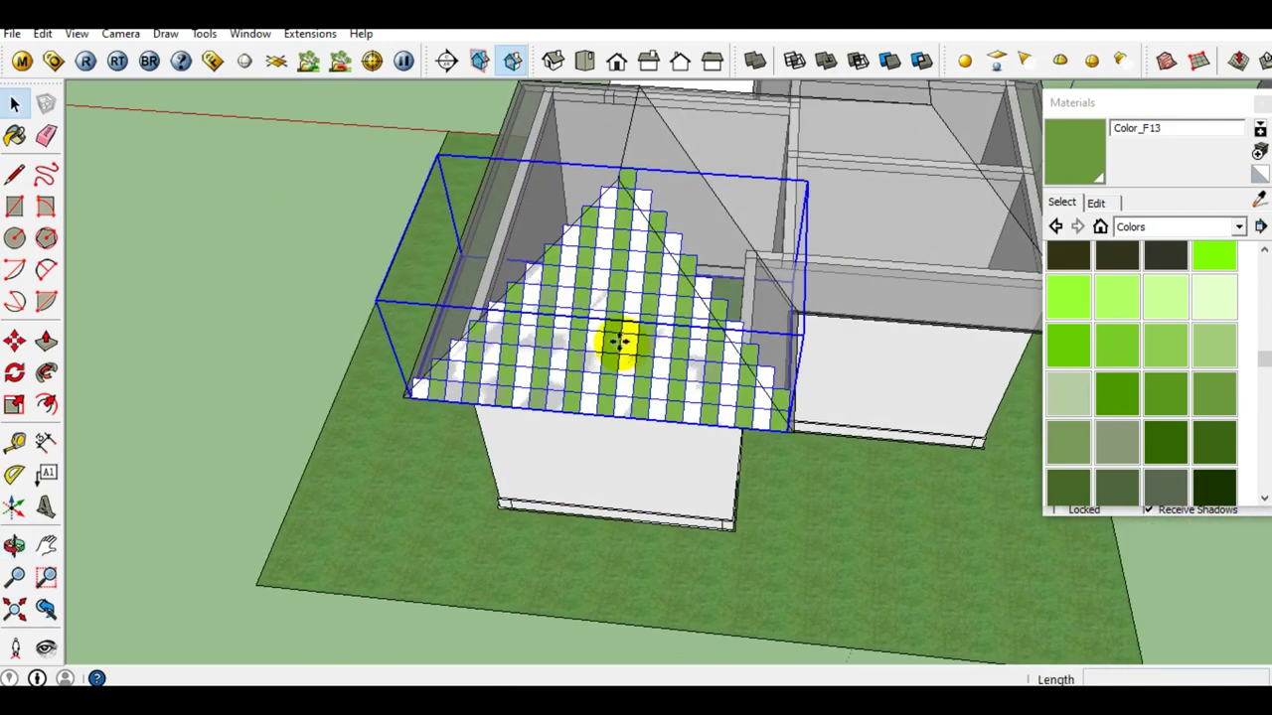
Copy the triangular checker roof and drop the copy beside the house
key(m)
scroll(680, 383, up, 2)
click(664, 380)
key(ctrl)
scroll(664, 381, down, 3)
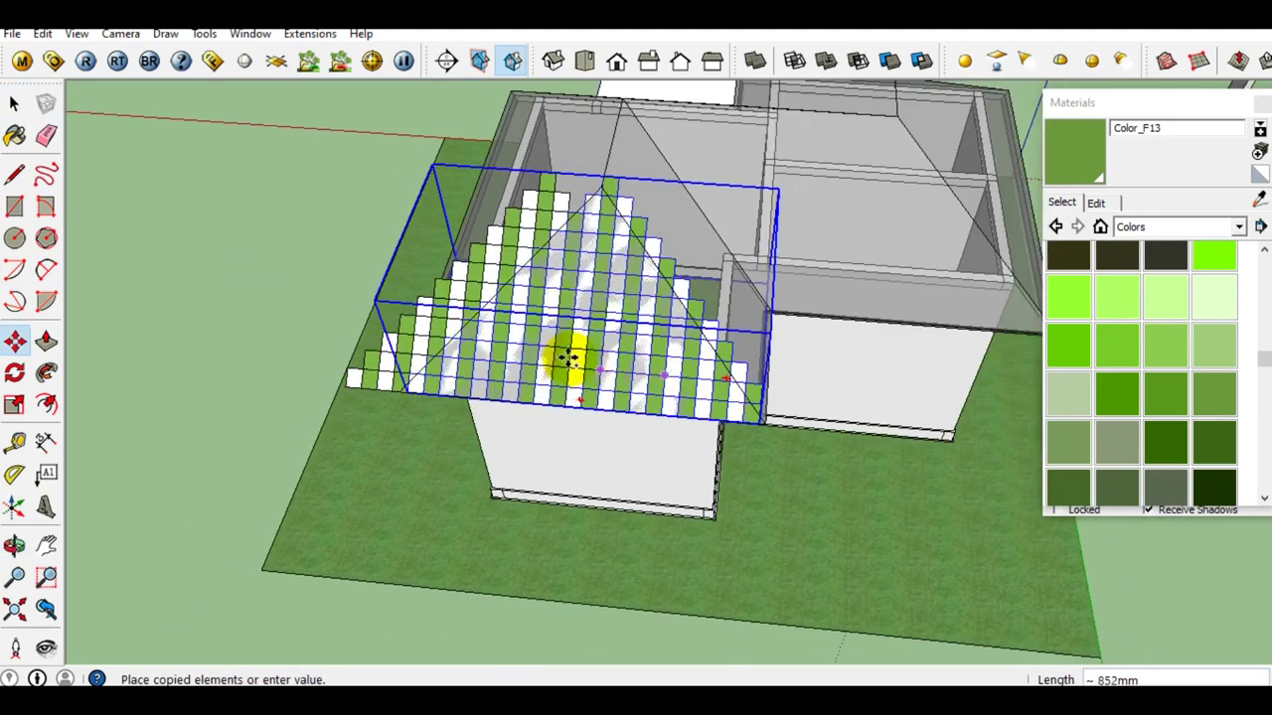
click(295, 353)
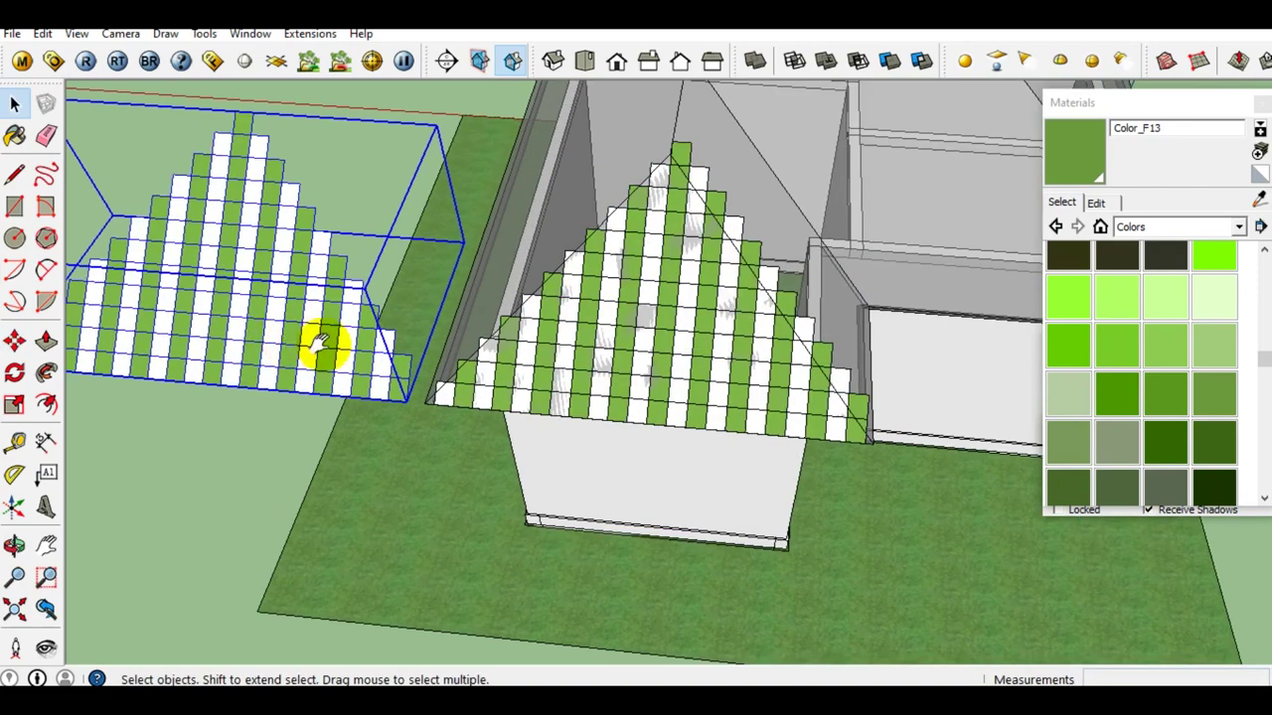
middle_drag(304, 341, 354, 368)
Rotate the roof copy 90 degrees so it stands upright
key(q)
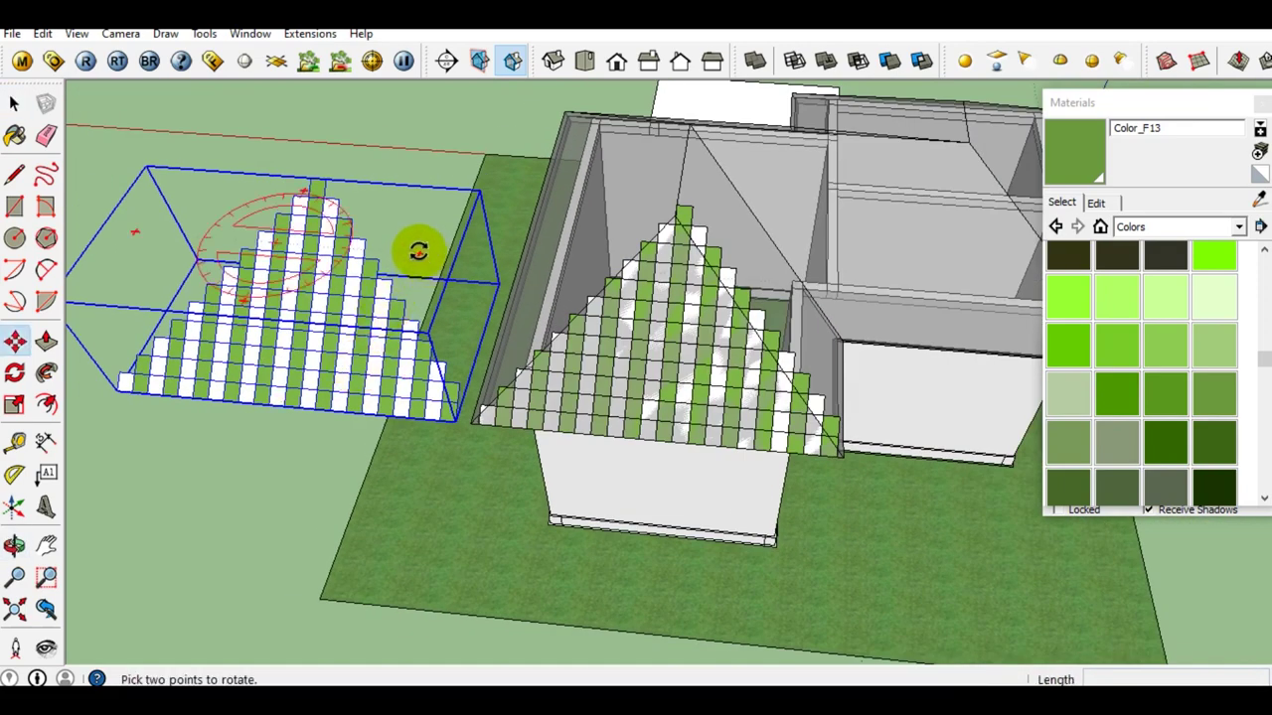
click(427, 291)
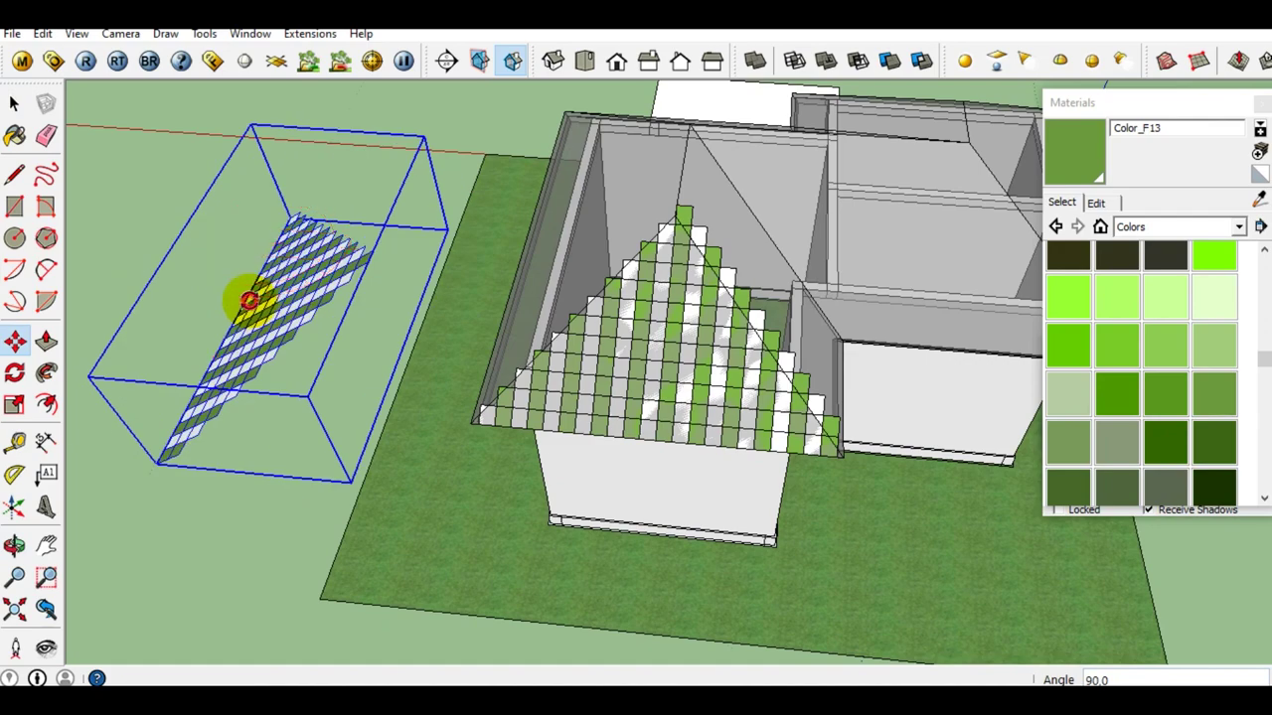
click(249, 300)
Move the upright roof copy onto the house roof
key(m)
key(space)
key(m)
mouse_move(227, 341)
middle_down()
mouse_move(274, 418)
mouse_move(353, 411)
middle_up()
scroll(340, 514, up, 3)
mouse_move(340, 513)
middle_down()
mouse_move(440, 405)
mouse_move(379, 496)
middle_up()
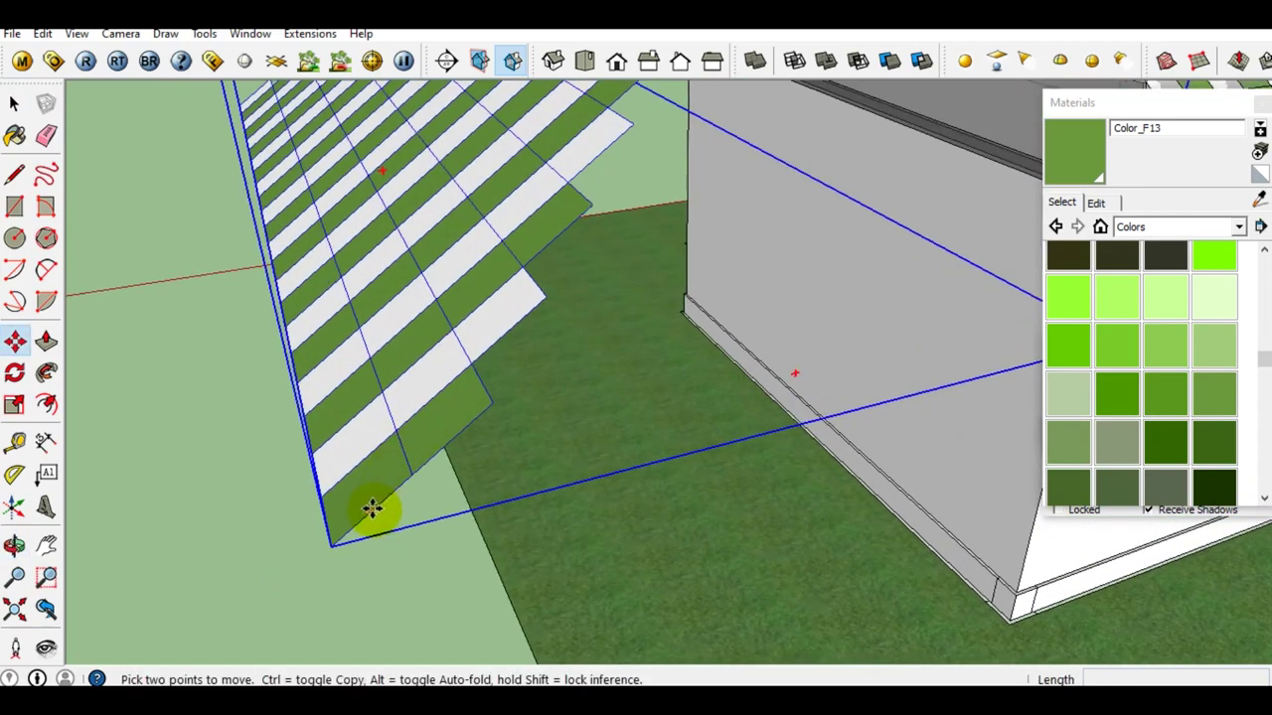
click(395, 479)
scroll(553, 341, down, 3)
middle_drag(553, 341, 723, 397)
scroll(696, 389, up, 3)
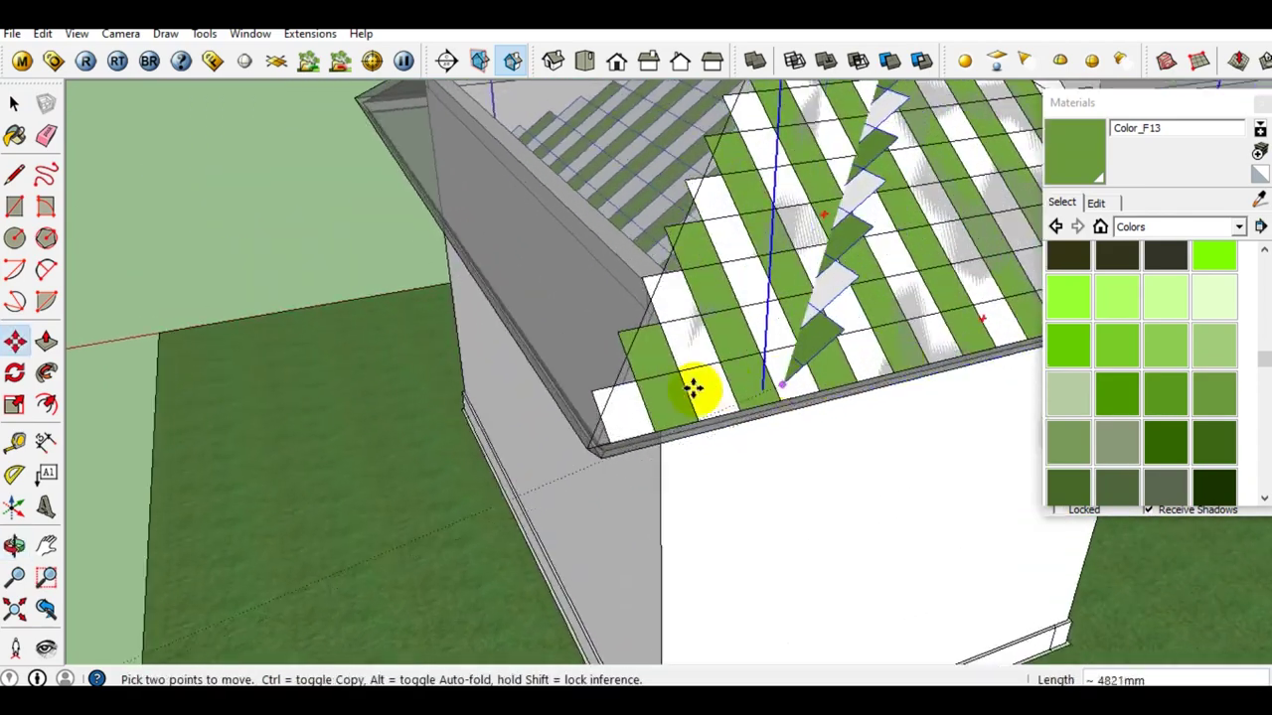
scroll(586, 416, up, 2)
scroll(573, 440, up, 1)
click(571, 442)
key(space)
scroll(566, 427, down, 2)
Move the lattice panel by its corner to the left side of the roof
mouse_move(553, 412)
middle_down()
mouse_move(619, 284)
mouse_move(610, 354)
mouse_move(549, 397)
mouse_move(527, 298)
middle_up()
key(m)
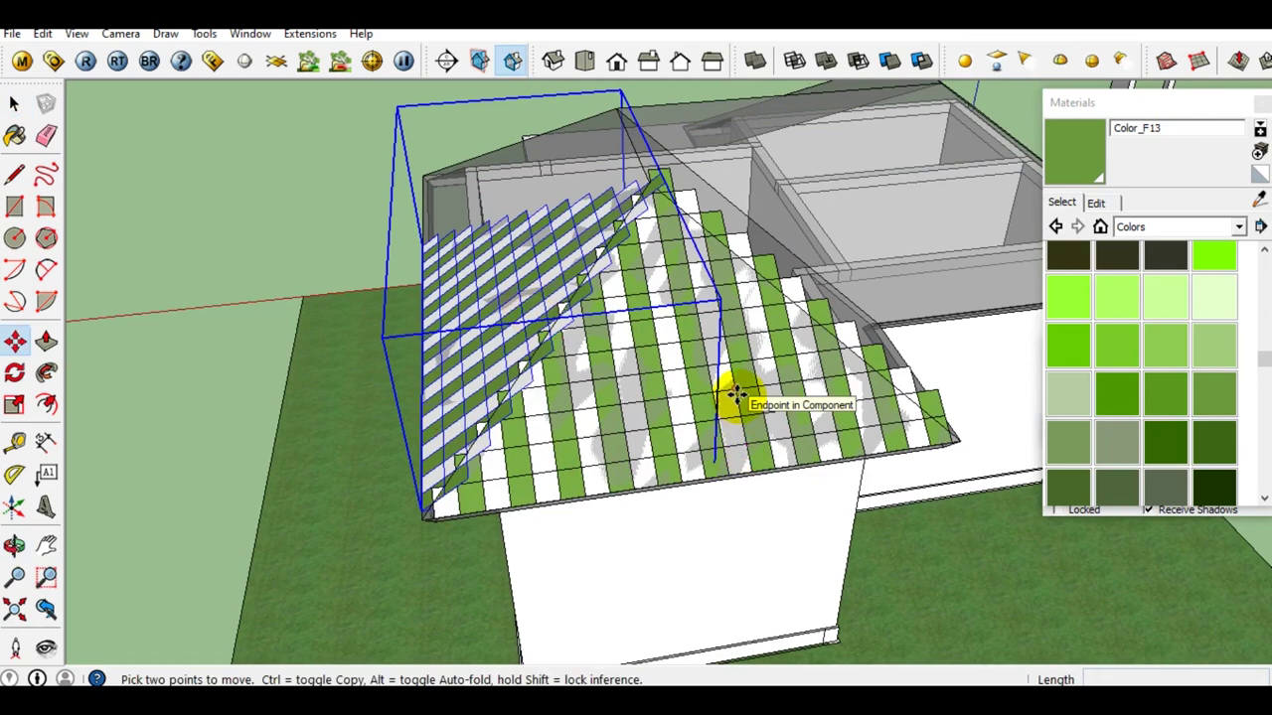
click(752, 400)
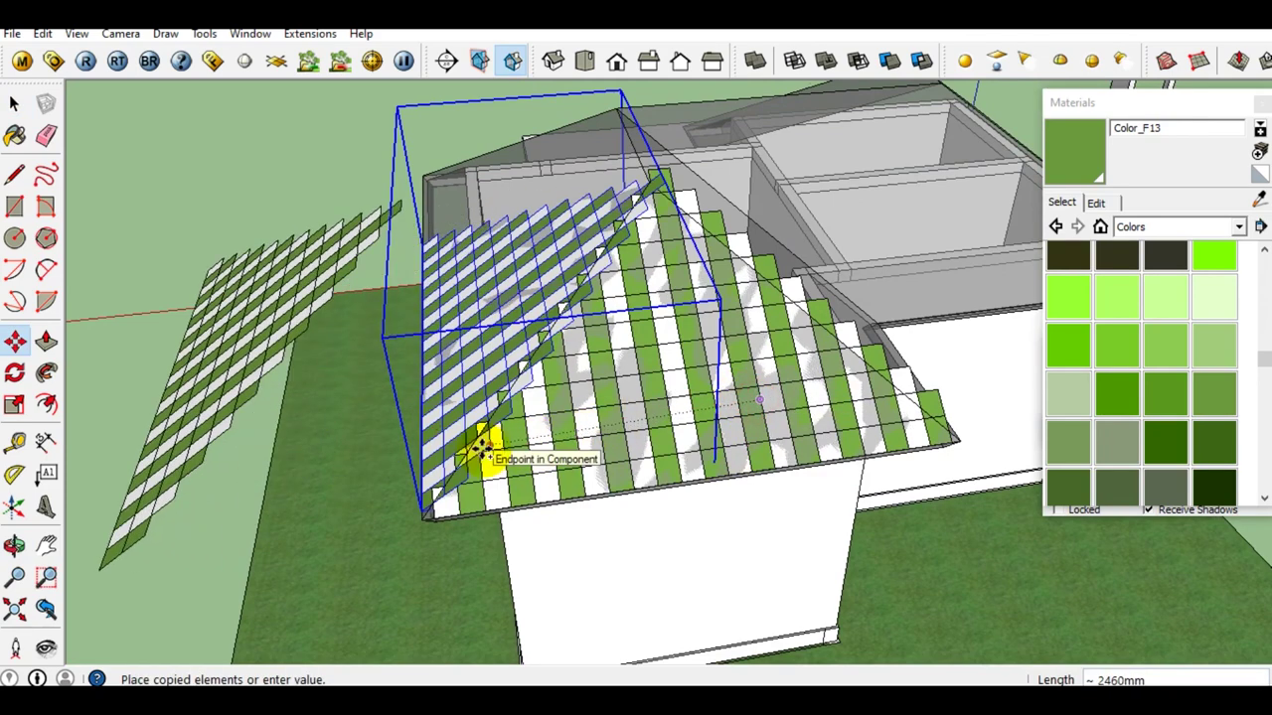
click(398, 417)
key(space)
Flip the lattice group along its green axis
right_click(219, 318)
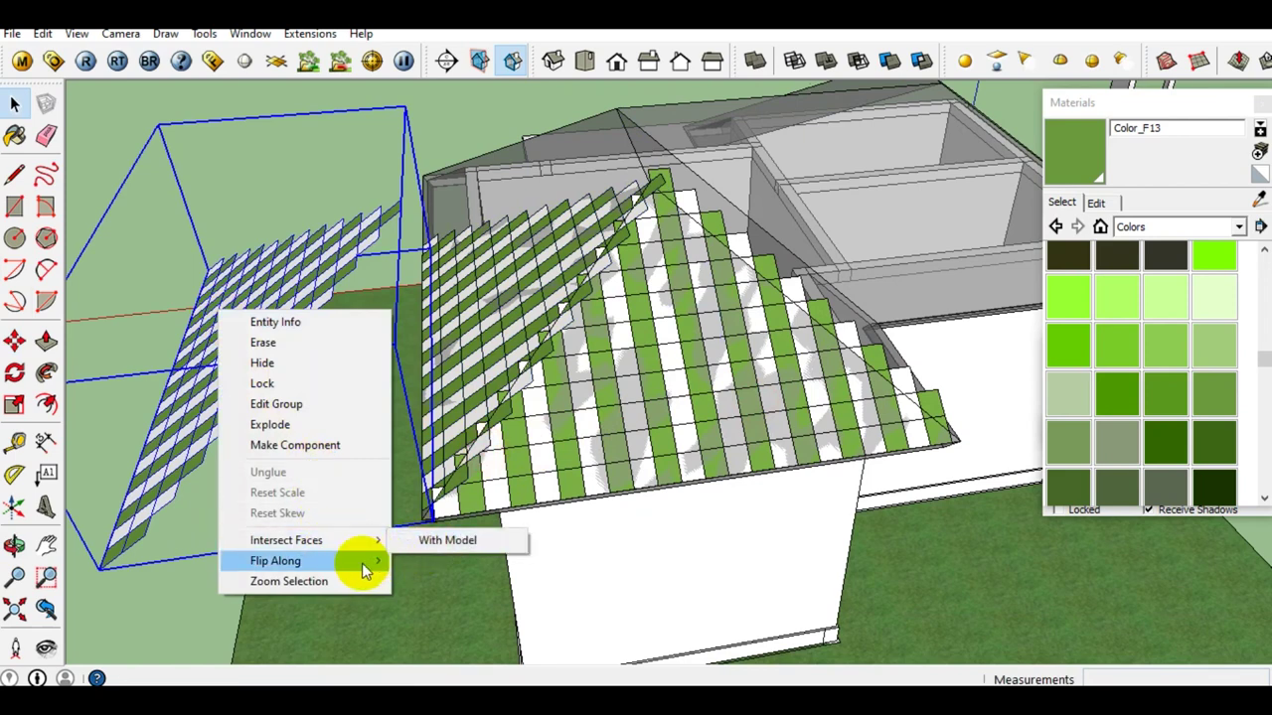
mouse_move(283, 614)
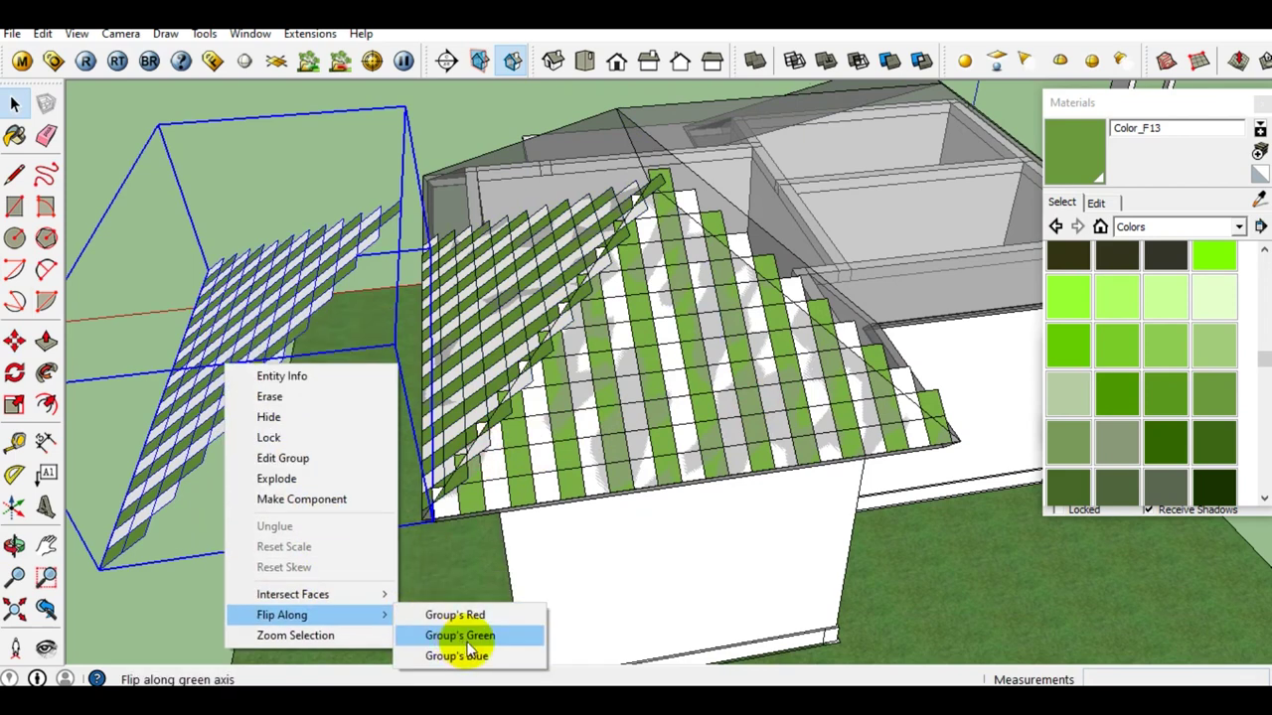
click(467, 641)
middle_drag(454, 511, 337, 422)
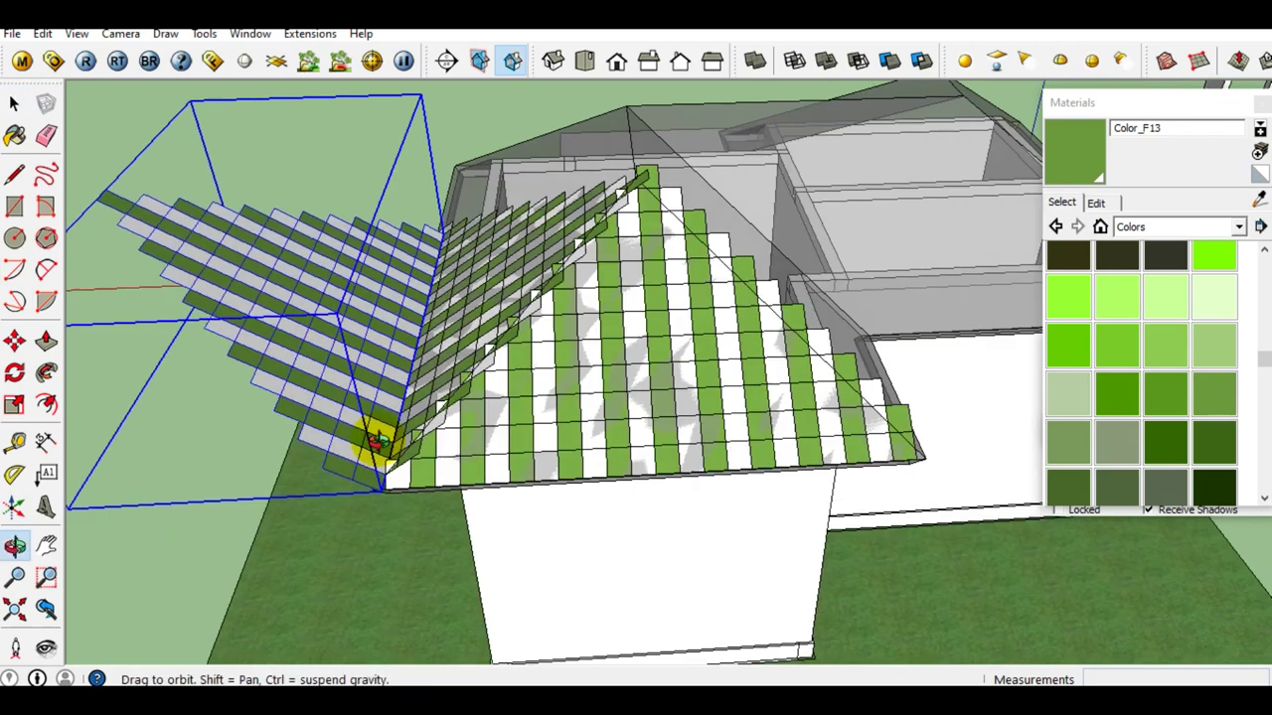
scroll(320, 409, up, 2)
scroll(306, 411, up, 1)
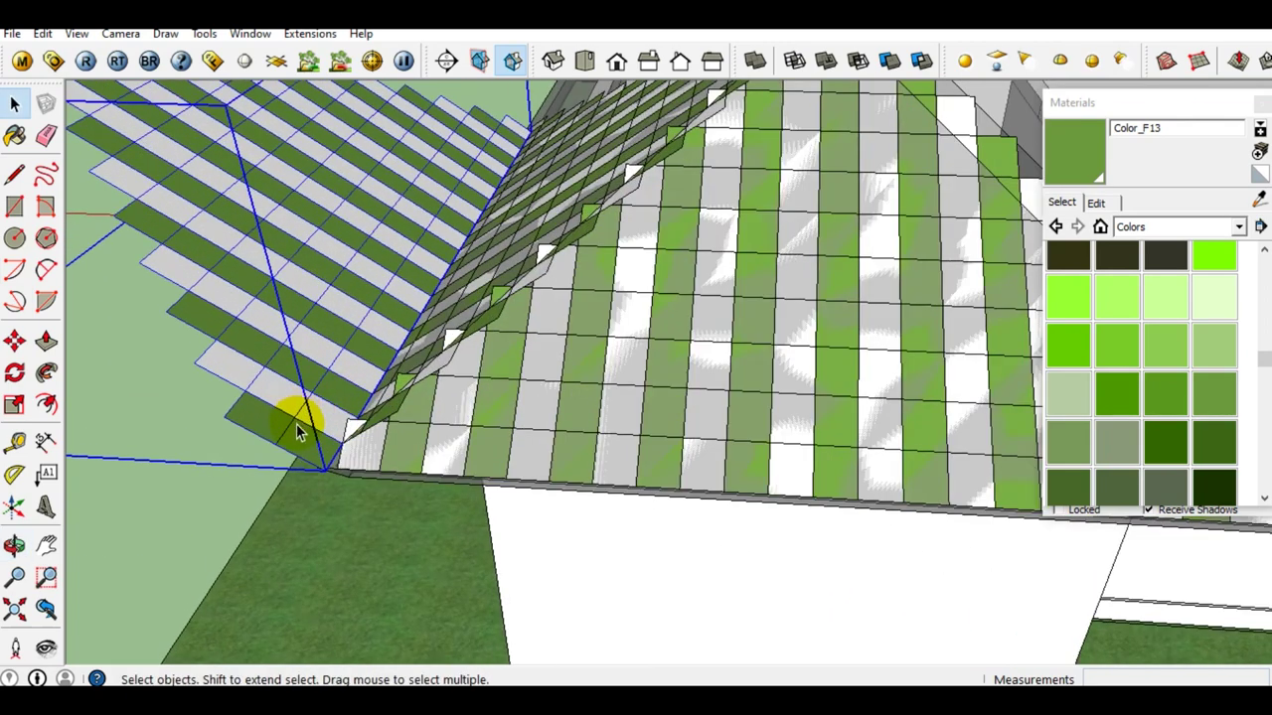
Move the lattice panel so its corner snaps onto the hip roof's eave corner
key(m)
scroll(300, 462, up, 2)
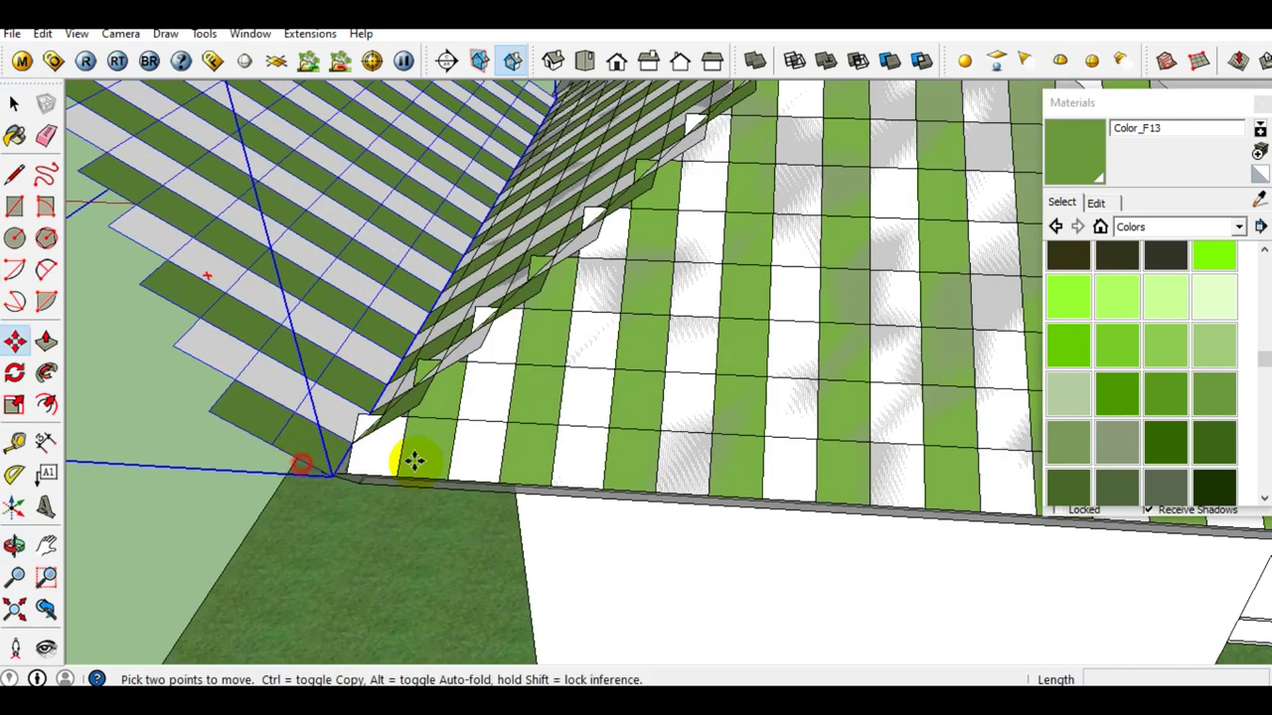
click(306, 462)
scroll(659, 426, down, 3)
middle_drag(658, 426, 441, 446)
scroll(645, 491, up, 3)
scroll(601, 544, up, 2)
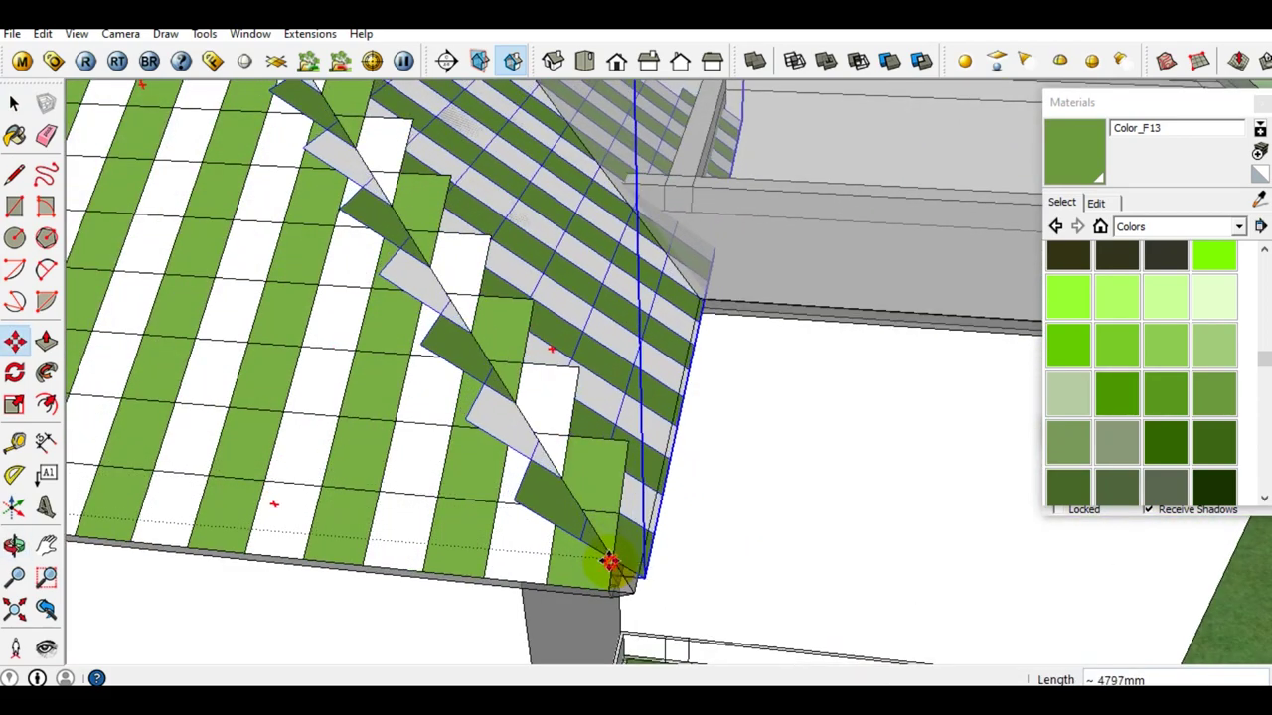
scroll(610, 561, up, 1)
scroll(614, 560, up, 1)
scroll(617, 559, up, 1)
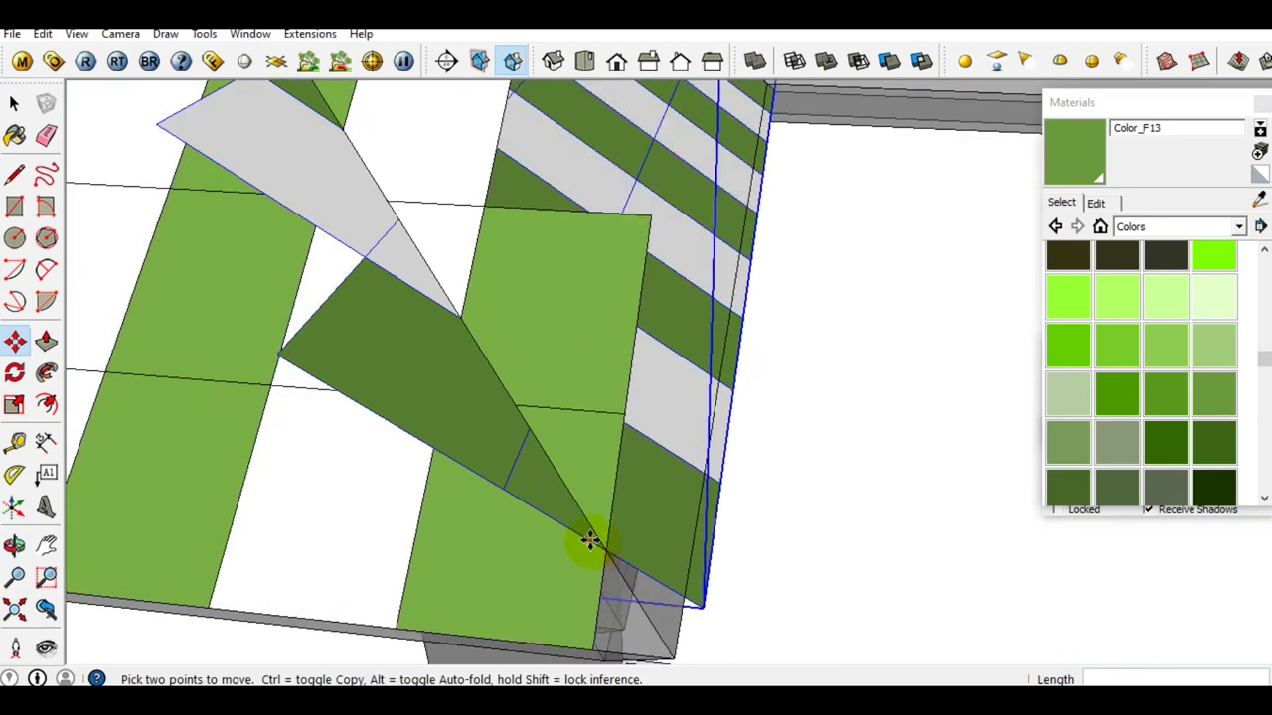
click(590, 540)
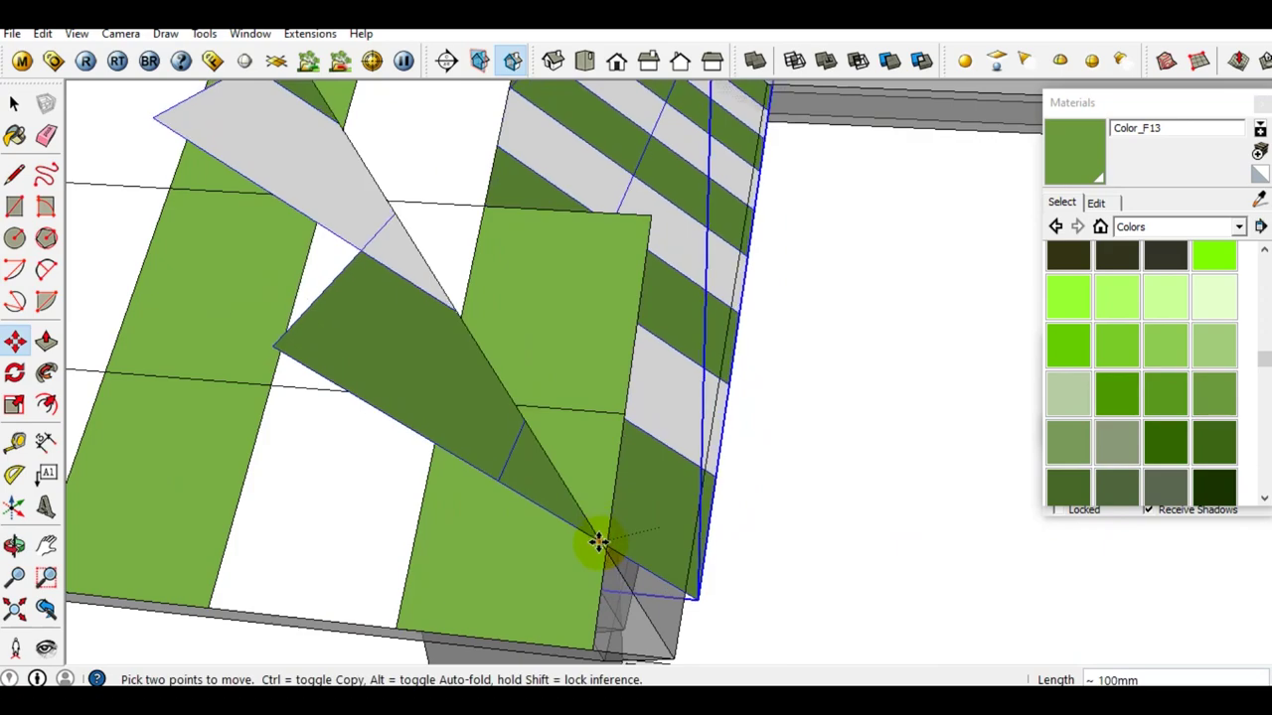
mouse_move(630, 568)
middle_down()
mouse_move(559, 530)
mouse_move(571, 541)
mouse_move(590, 483)
mouse_move(493, 403)
mouse_move(474, 437)
mouse_move(605, 457)
middle_up()
click(563, 538)
click(552, 515)
key(space)
Orbit around the hip roof to check the lattice panels along the ridges
scroll(519, 477, up, 2)
scroll(523, 484, up, 2)
scroll(688, 444, down, 3)
scroll(688, 445, down, 5)
mouse_move(511, 369)
middle_down()
mouse_move(744, 516)
mouse_move(804, 249)
middle_up()
scroll(541, 343, up, 2)
mouse_move(541, 343)
middle_down()
mouse_move(656, 351)
mouse_move(684, 407)
mouse_move(605, 463)
middle_up()
scroll(594, 359, up, 2)
mouse_move(594, 359)
middle_down()
mouse_move(802, 388)
mouse_move(659, 397)
mouse_move(630, 301)
middle_up()
scroll(643, 383, up, 3)
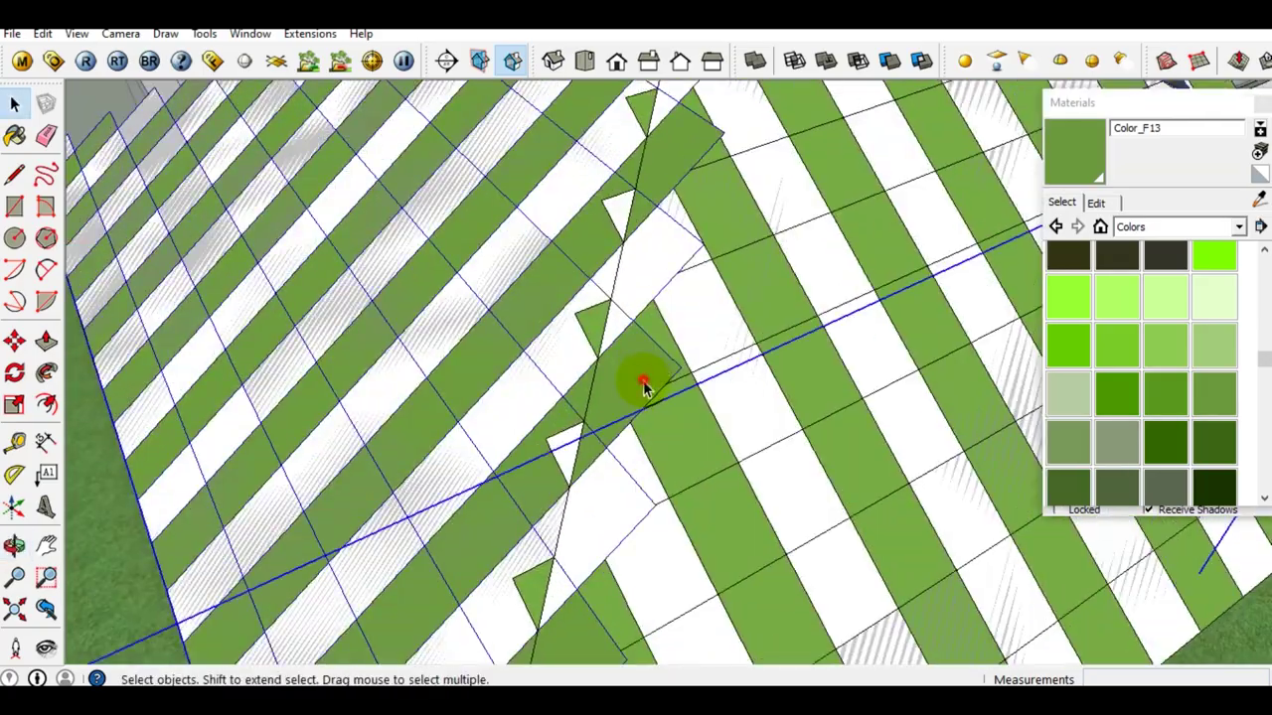
scroll(643, 386, down, 3)
mouse_move(681, 344)
middle_down()
mouse_move(724, 383)
mouse_move(681, 312)
mouse_move(659, 441)
mouse_move(672, 403)
mouse_move(677, 423)
mouse_move(666, 303)
middle_up()
mouse_move(705, 231)
middle_down()
mouse_move(682, 278)
mouse_move(524, 221)
mouse_move(728, 334)
middle_up()
mouse_move(546, 305)
middle_down()
mouse_move(583, 460)
mouse_move(682, 431)
mouse_move(454, 363)
mouse_move(549, 418)
mouse_move(610, 397)
mouse_move(468, 417)
mouse_move(556, 406)
mouse_move(557, 378)
mouse_move(580, 398)
mouse_move(609, 383)
middle_up()
Open the roof group for editing and window-select the edge lines along the lattice
click(584, 395)
double_click(559, 384)
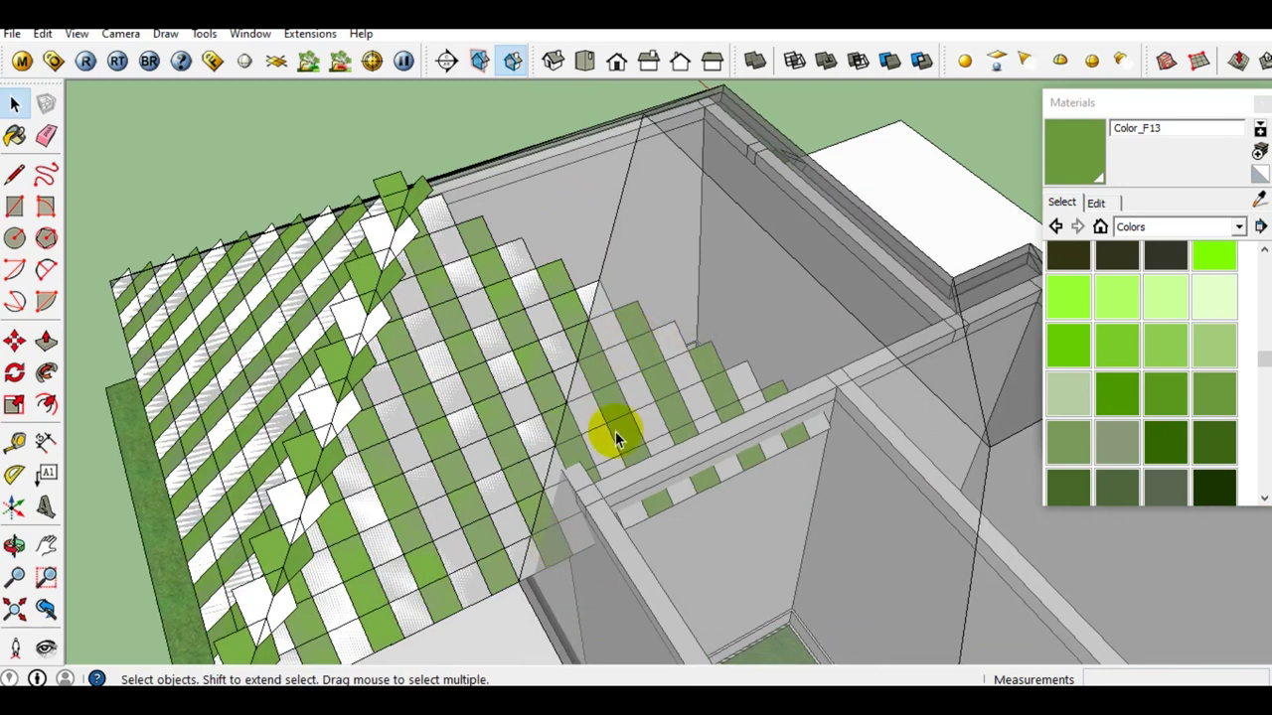
mouse_move(613, 393)
middle_down()
mouse_move(512, 394)
mouse_move(684, 449)
middle_up()
double_click(519, 397)
drag(780, 553, 636, 183)
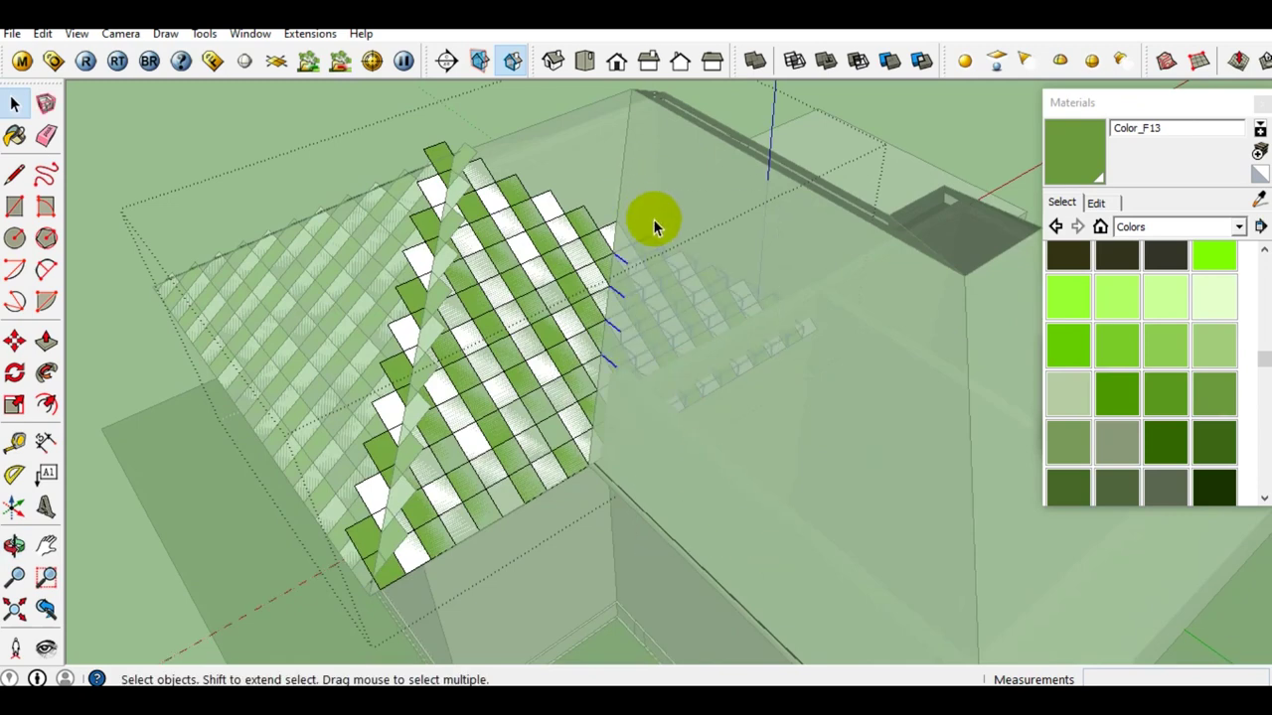
middle_drag(653, 221, 740, 288)
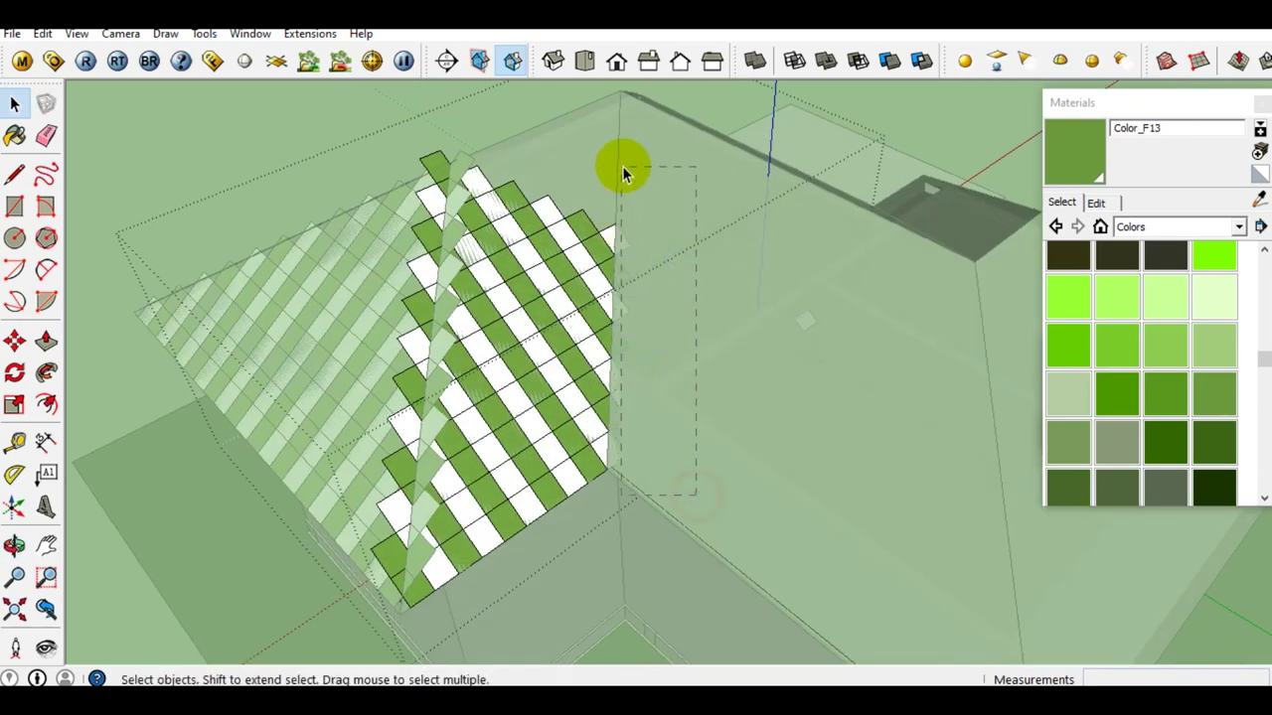
drag(622, 165, 622, 166)
middle_drag(587, 216, 696, 256)
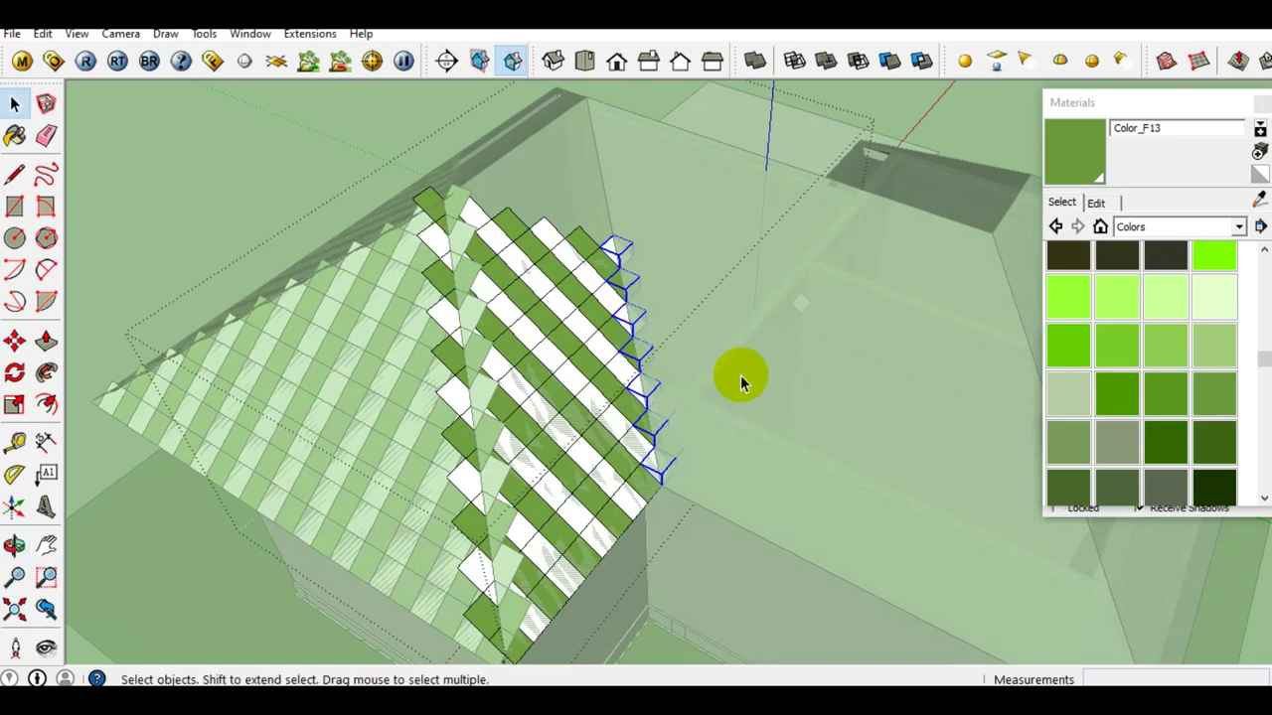
middle_drag(740, 383, 712, 422)
mouse_move(526, 446)
middle_down()
mouse_move(559, 383)
mouse_move(614, 328)
mouse_move(398, 318)
mouse_move(520, 384)
mouse_move(514, 341)
mouse_move(620, 368)
mouse_move(729, 337)
middle_up()
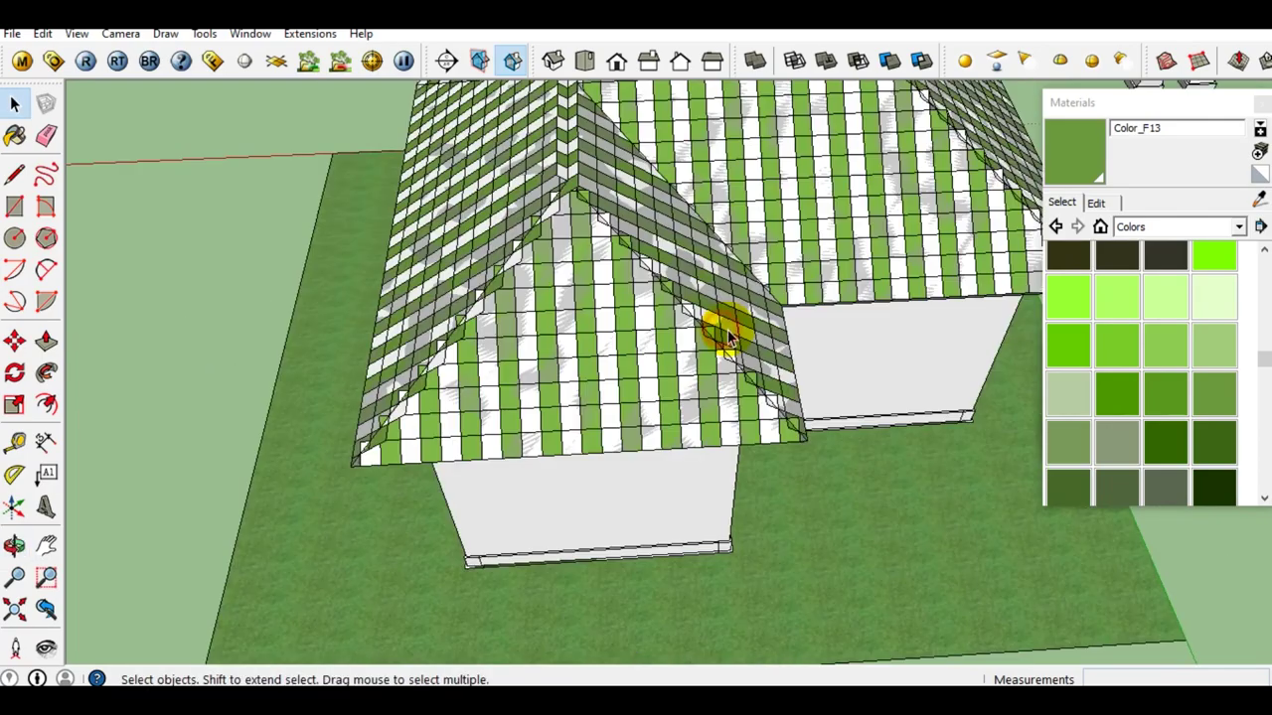
mouse_move(701, 288)
middle_down()
mouse_move(710, 404)
mouse_move(649, 367)
mouse_move(789, 344)
mouse_move(571, 357)
mouse_move(795, 349)
mouse_move(725, 384)
mouse_move(520, 347)
mouse_move(663, 355)
mouse_move(269, 347)
mouse_move(483, 361)
mouse_move(766, 321)
mouse_move(765, 297)
mouse_move(377, 420)
mouse_move(335, 368)
mouse_move(646, 412)
mouse_move(613, 420)
middle_up()
Unhide all geometry with Edit > Unhide > All, then select the roof group
click(42, 33)
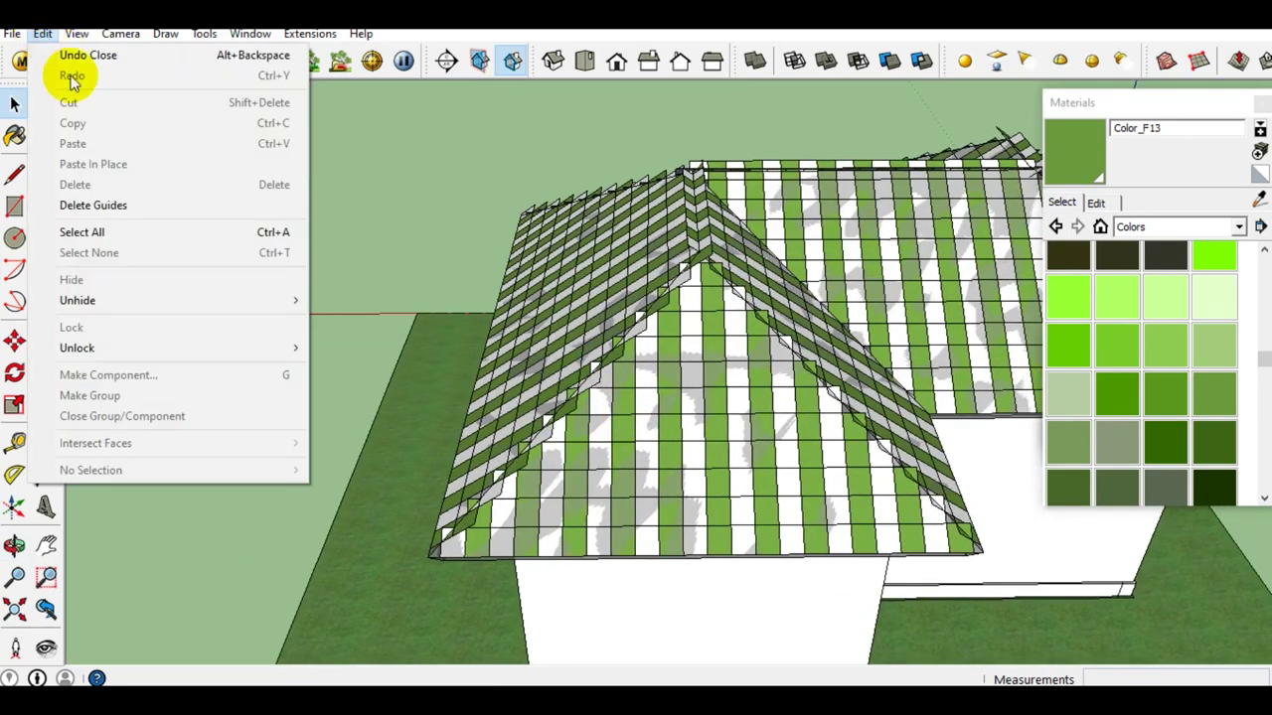
mouse_move(77, 300)
click(346, 340)
mouse_move(649, 425)
middle_down()
mouse_move(477, 426)
mouse_move(733, 417)
mouse_move(824, 525)
mouse_move(745, 468)
mouse_move(717, 478)
mouse_move(599, 446)
mouse_move(547, 497)
mouse_move(544, 467)
mouse_move(488, 470)
mouse_move(559, 448)
mouse_move(547, 494)
middle_up()
click(487, 471)
scroll(548, 446, down, 3)
scroll(546, 494, up, 2)
scroll(547, 493, up, 2)
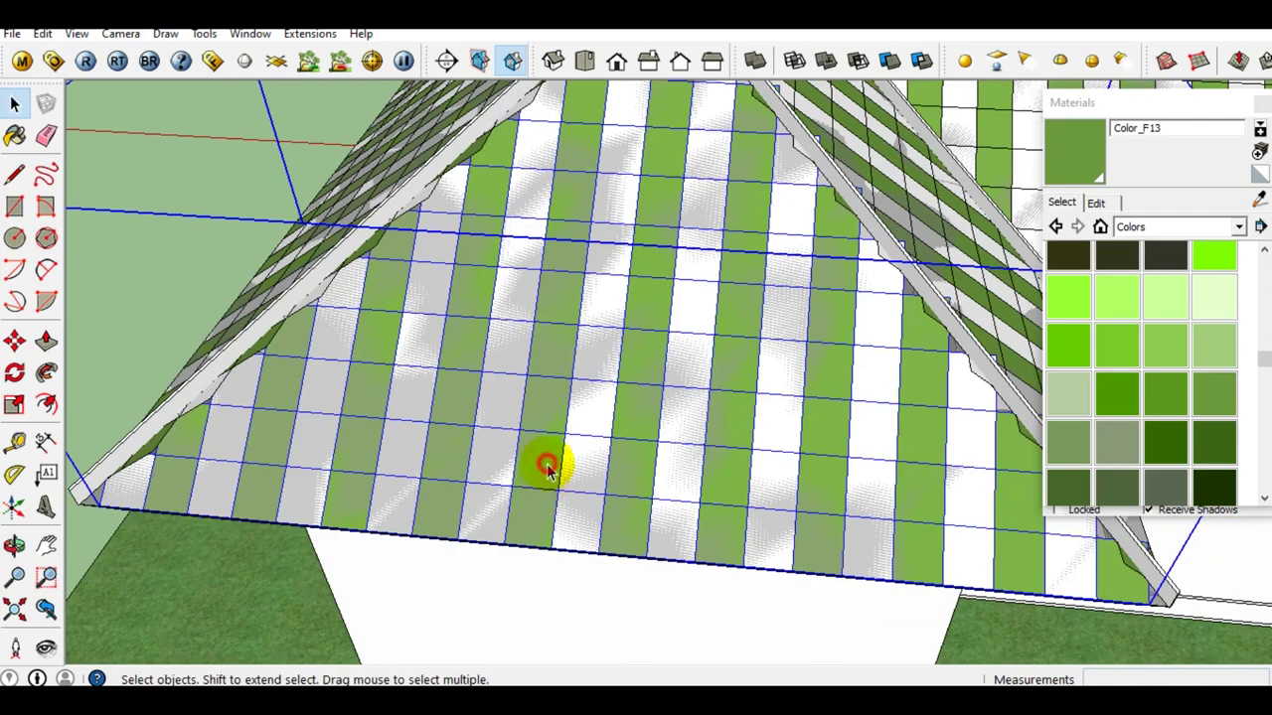
Select two adjacent tiles on the striped roof
scroll(547, 467, down, 3)
middle_drag(556, 483, 551, 481)
click(546, 477)
scroll(551, 487, up, 2)
scroll(553, 507, up, 2)
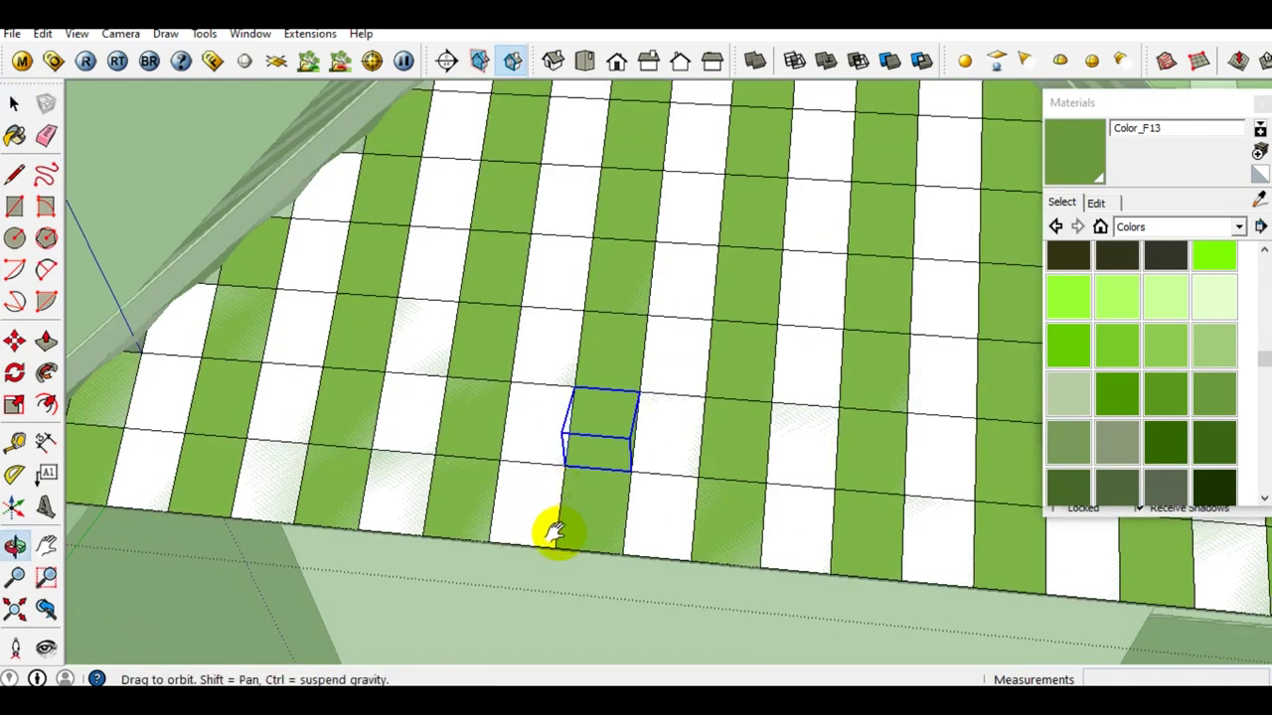
middle_drag(554, 533, 544, 496)
shift+click(545, 482)
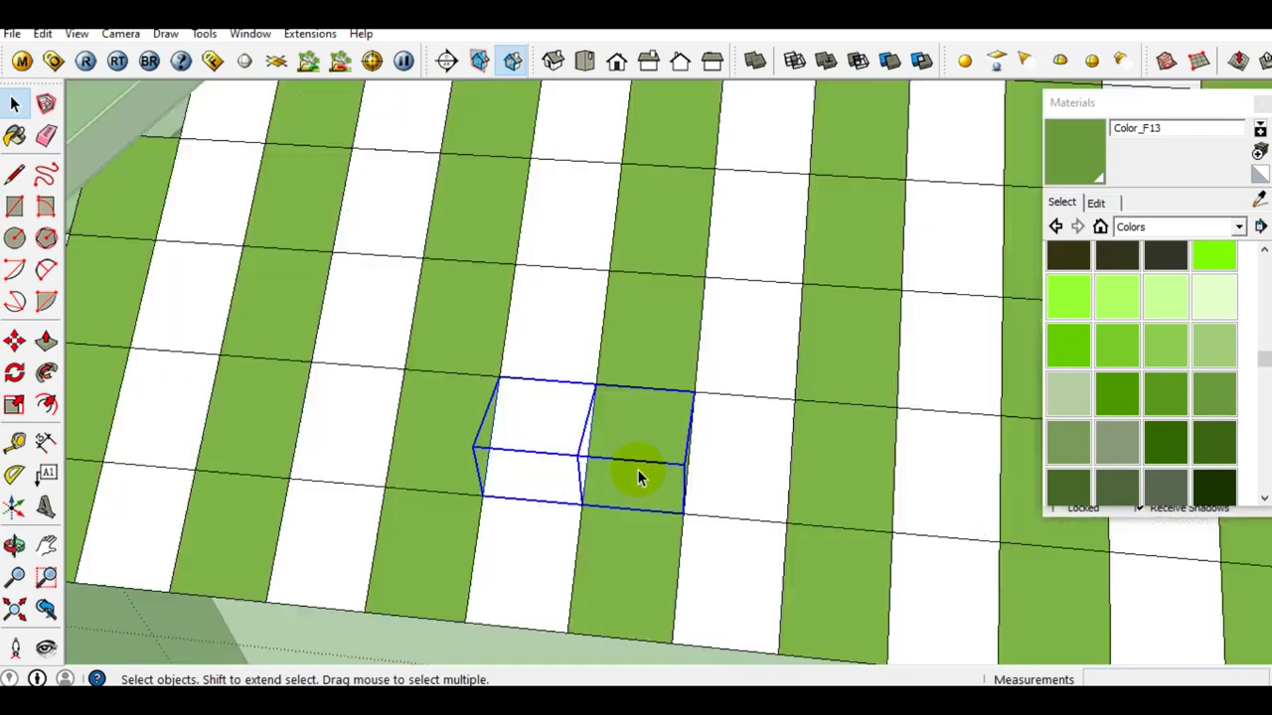
Place the copied tile pair on open ground to the left of the roof
middle_drag(639, 478, 537, 482)
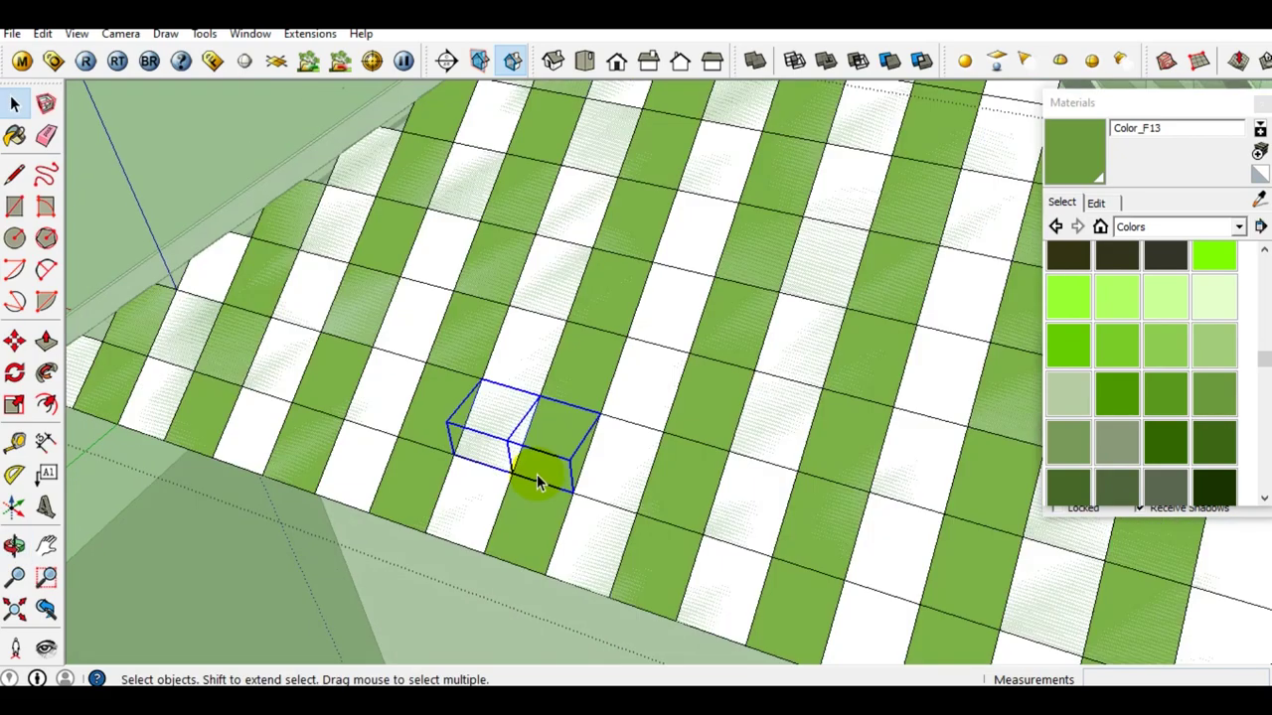
scroll(538, 463, down, 4)
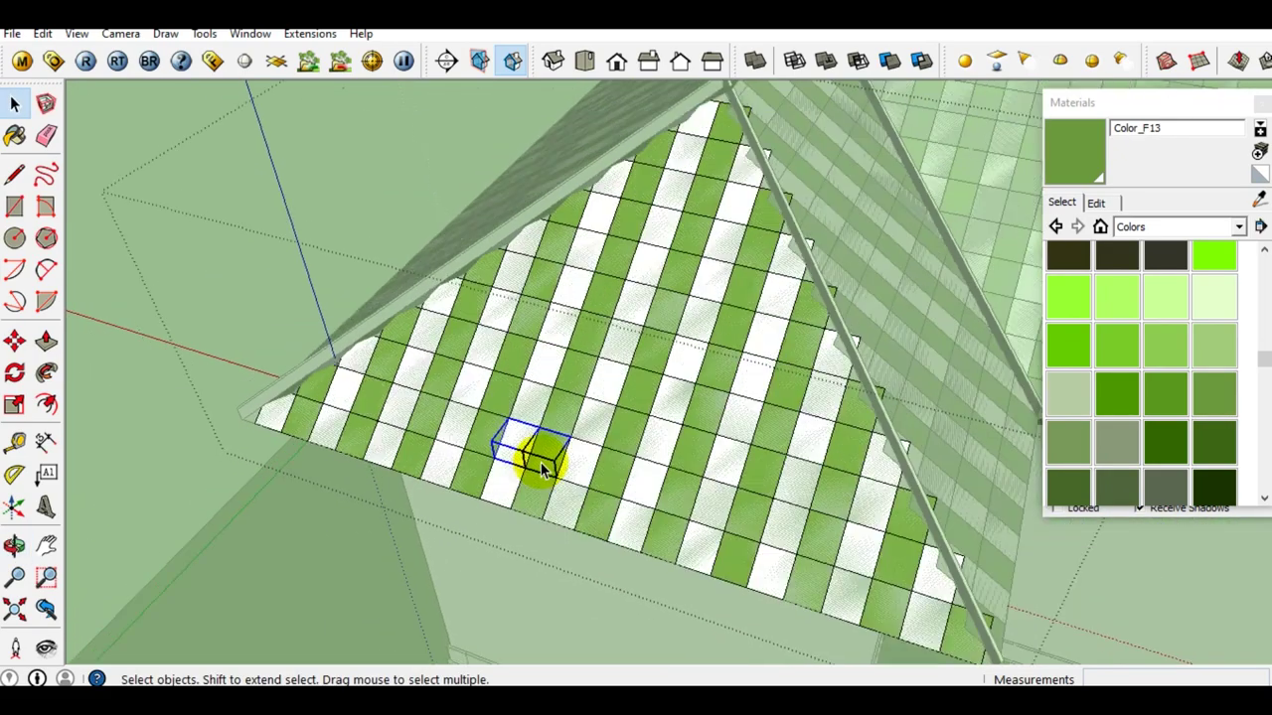
middle_drag(542, 469, 562, 420)
scroll(590, 488, up, 3)
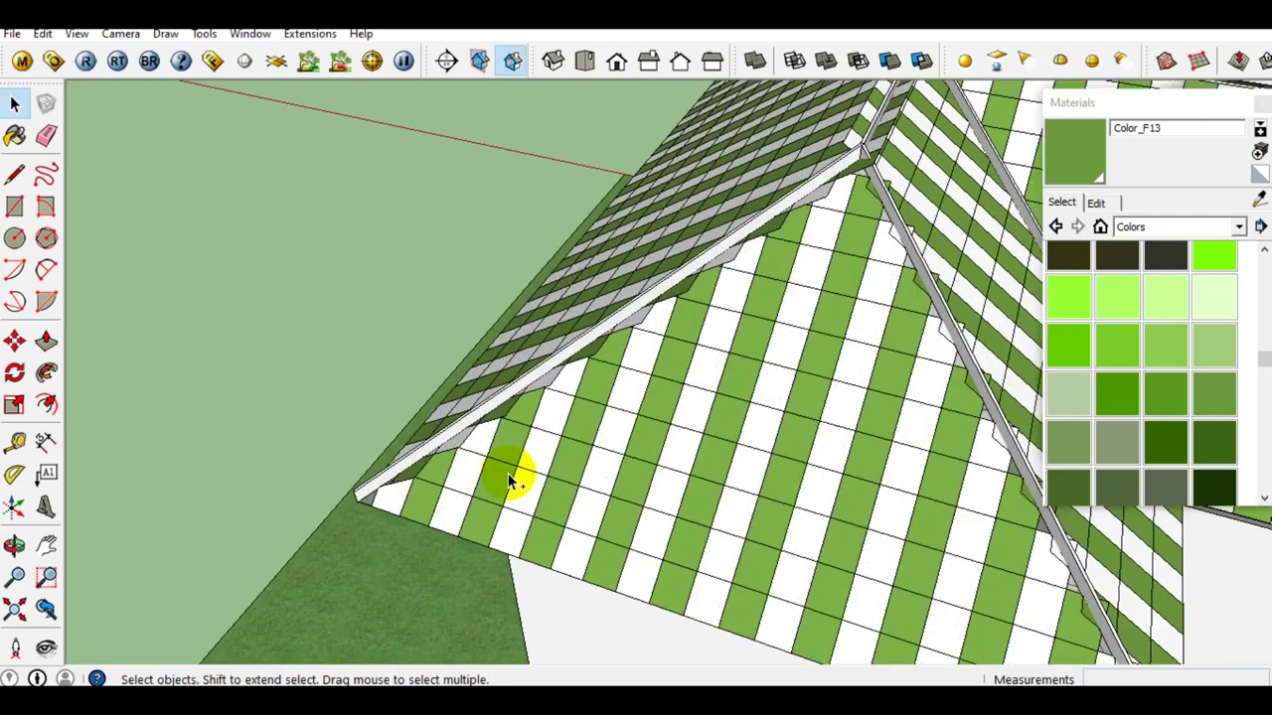
click(413, 490)
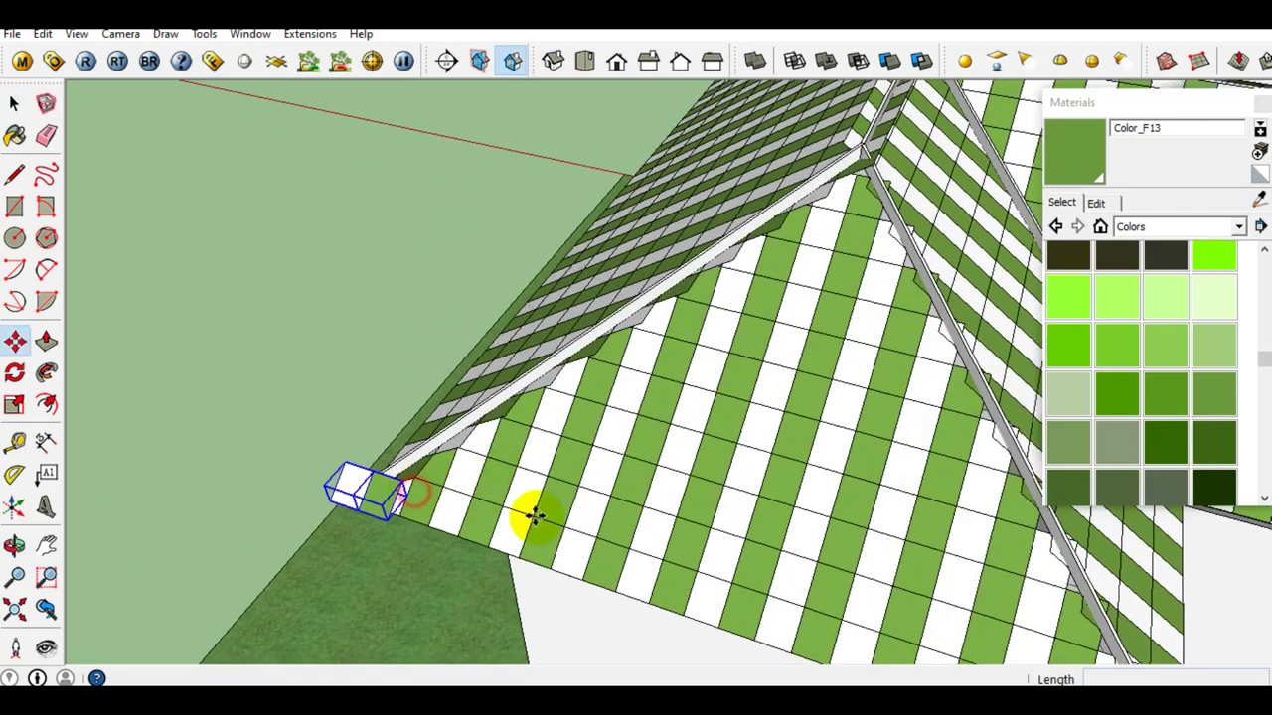
click(514, 507)
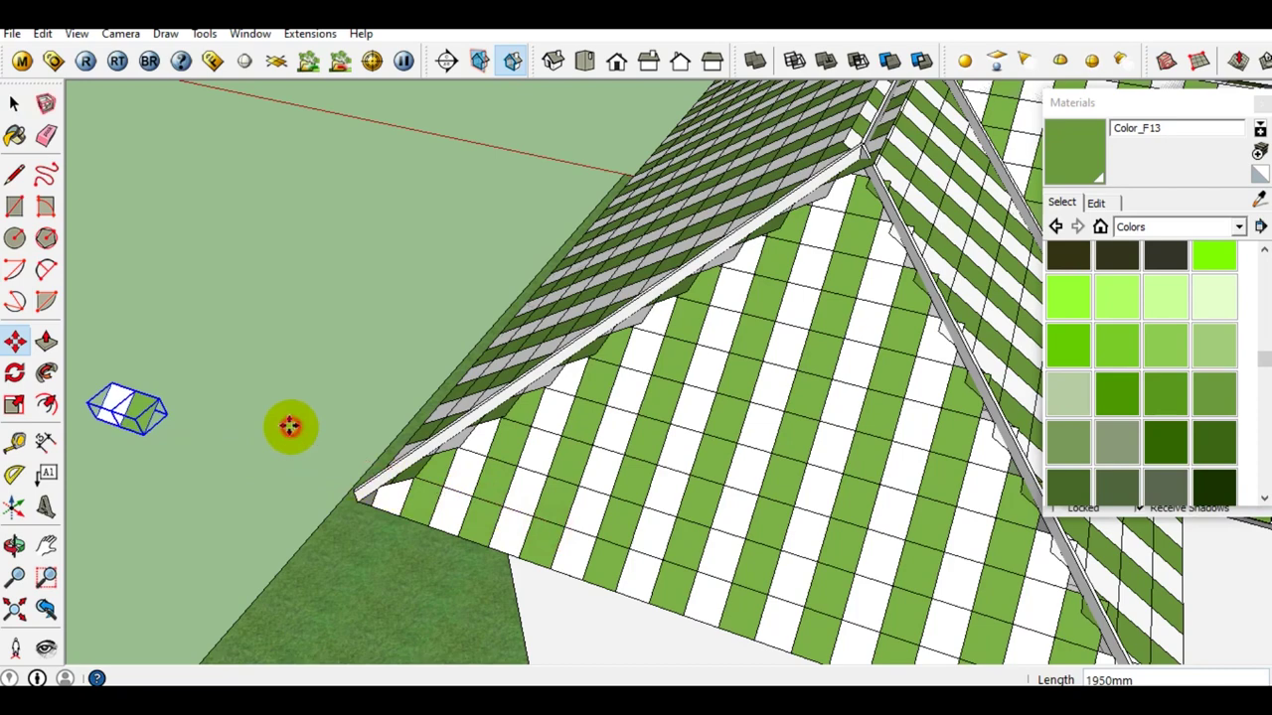
key(space)
mouse_move(384, 468)
middle_down()
mouse_move(454, 487)
mouse_move(722, 500)
middle_up()
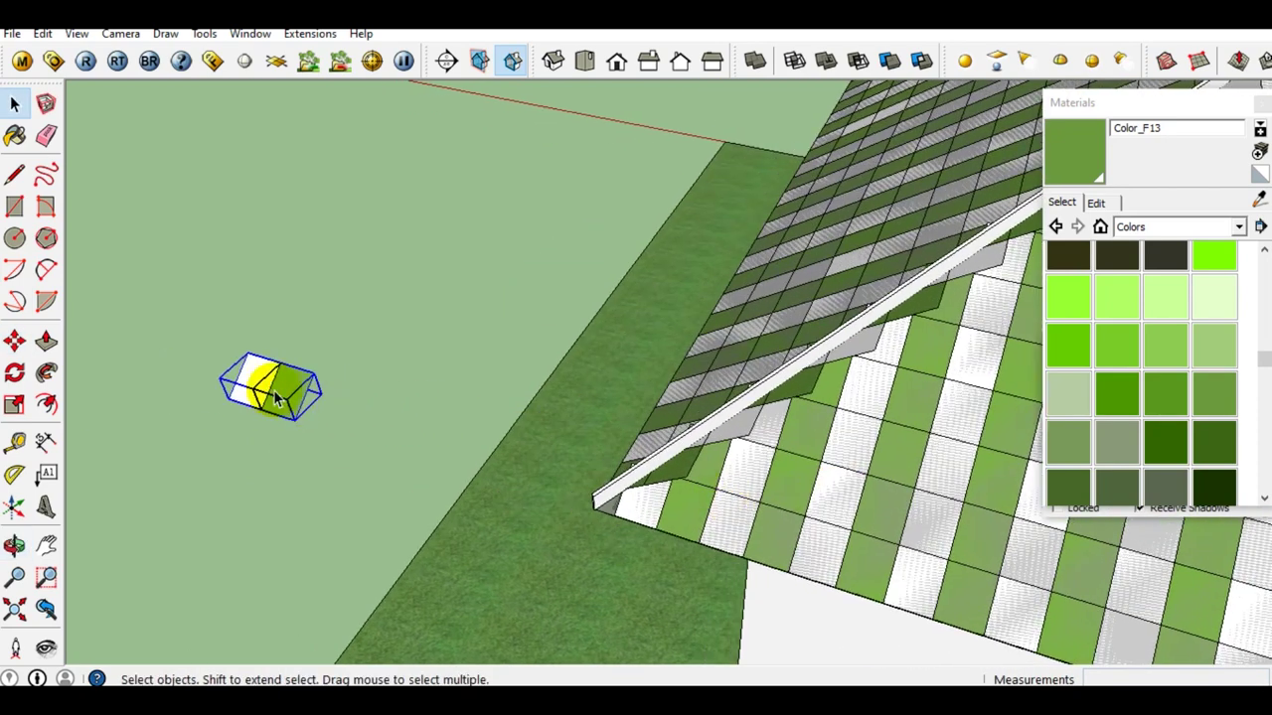
mouse_move(239, 397)
middle_down()
mouse_move(407, 386)
mouse_move(304, 529)
mouse_move(540, 540)
mouse_move(434, 506)
mouse_move(440, 490)
mouse_move(544, 482)
mouse_move(490, 486)
mouse_move(532, 495)
mouse_move(539, 482)
mouse_move(517, 458)
mouse_move(489, 453)
mouse_move(552, 484)
mouse_move(510, 490)
middle_up()
scroll(522, 484, up, 2)
scroll(491, 471, down, 1)
scroll(510, 490, up, 1)
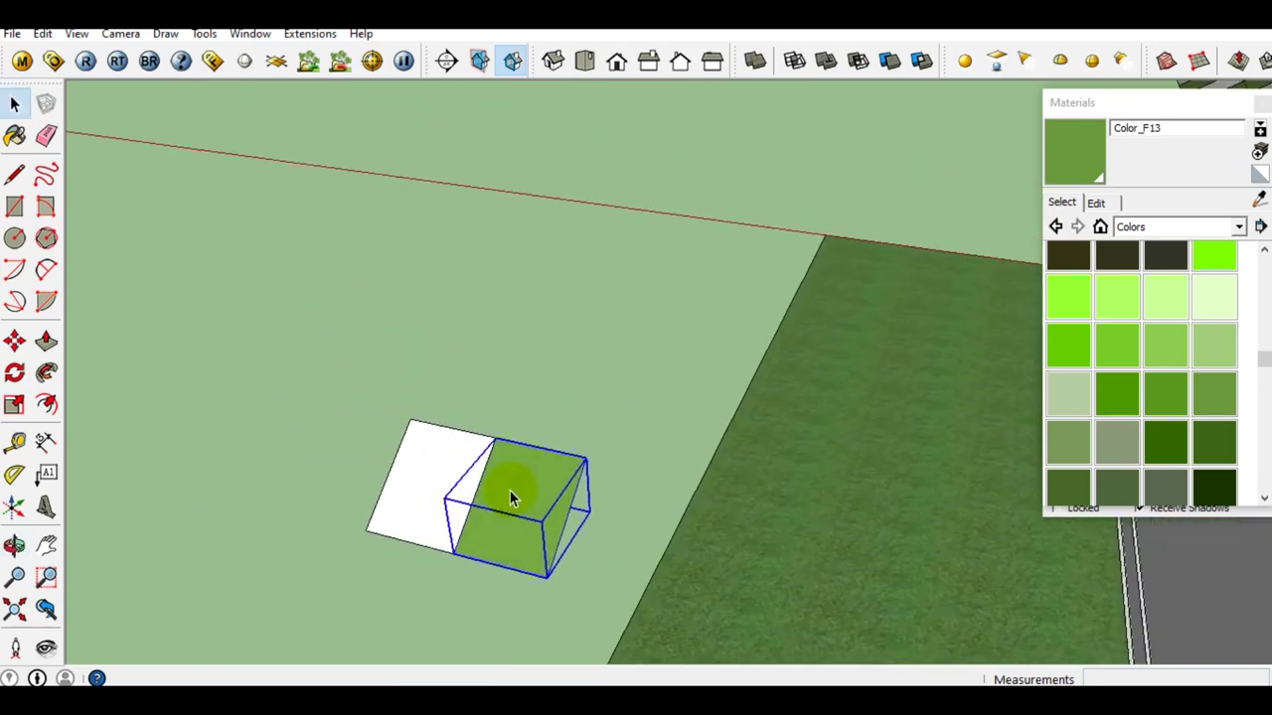
scroll(510, 494, up, 1)
Inside the copied tile group, push/pull the tile face out 90 mm
double_click(510, 494)
mouse_move(511, 491)
middle_down()
mouse_move(527, 499)
mouse_move(528, 448)
middle_up()
scroll(519, 541, up, 2)
mouse_move(518, 542)
middle_down()
mouse_move(476, 446)
mouse_move(468, 483)
mouse_move(489, 481)
middle_up()
click(488, 489)
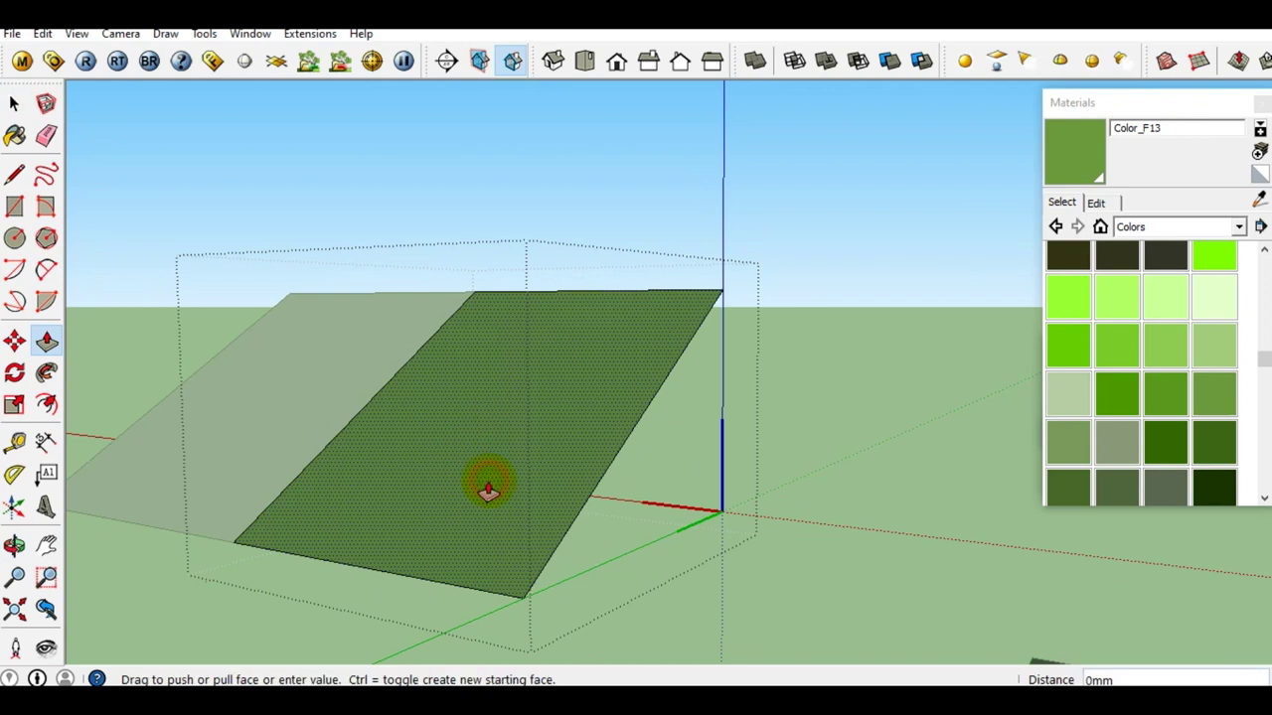
shift+middle_drag(554, 558, 548, 554)
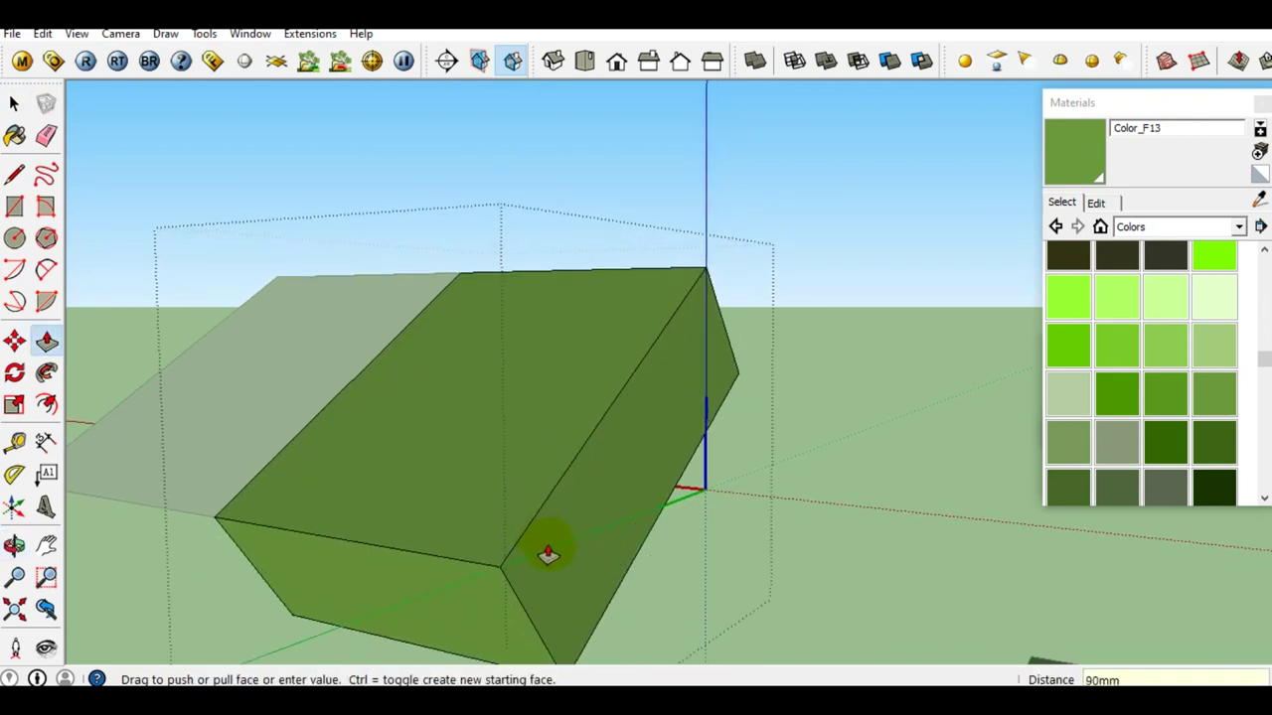
click(548, 555)
Erase a diagonal edge on the extruded block
key(e)
mouse_move(549, 544)
middle_down()
mouse_move(510, 531)
mouse_move(512, 581)
mouse_move(497, 539)
mouse_move(510, 537)
middle_up()
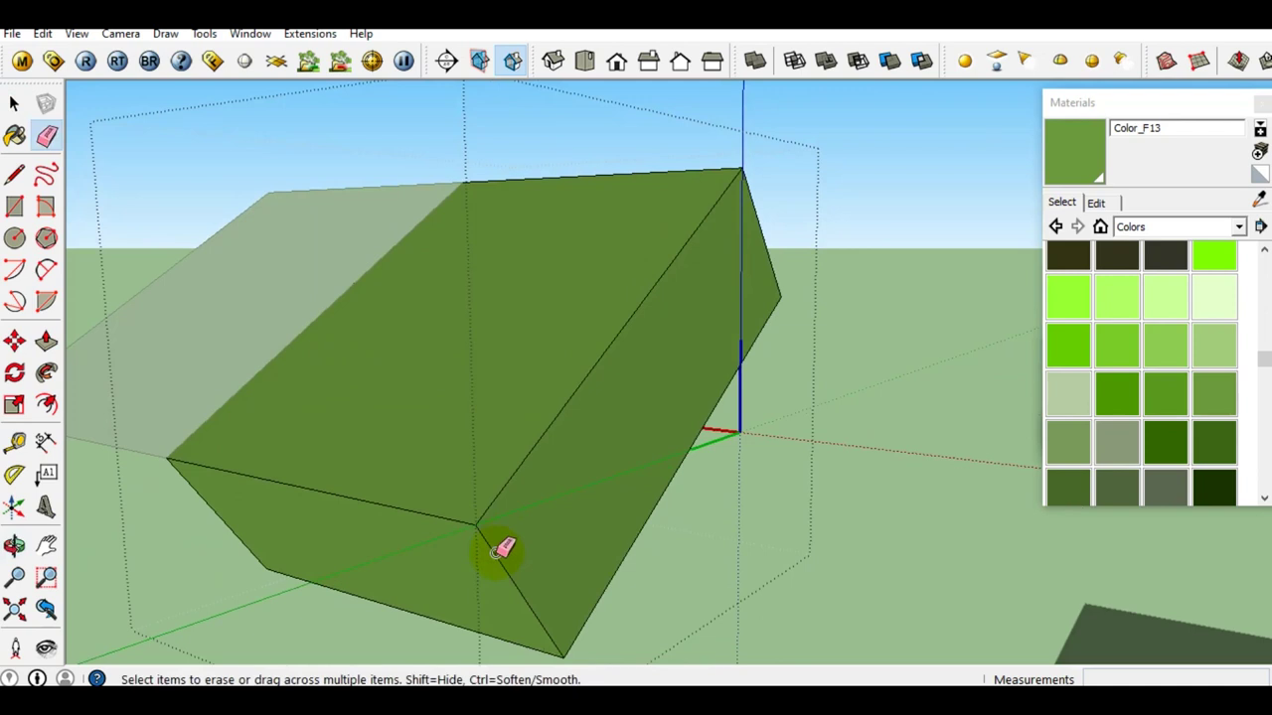
click(497, 552)
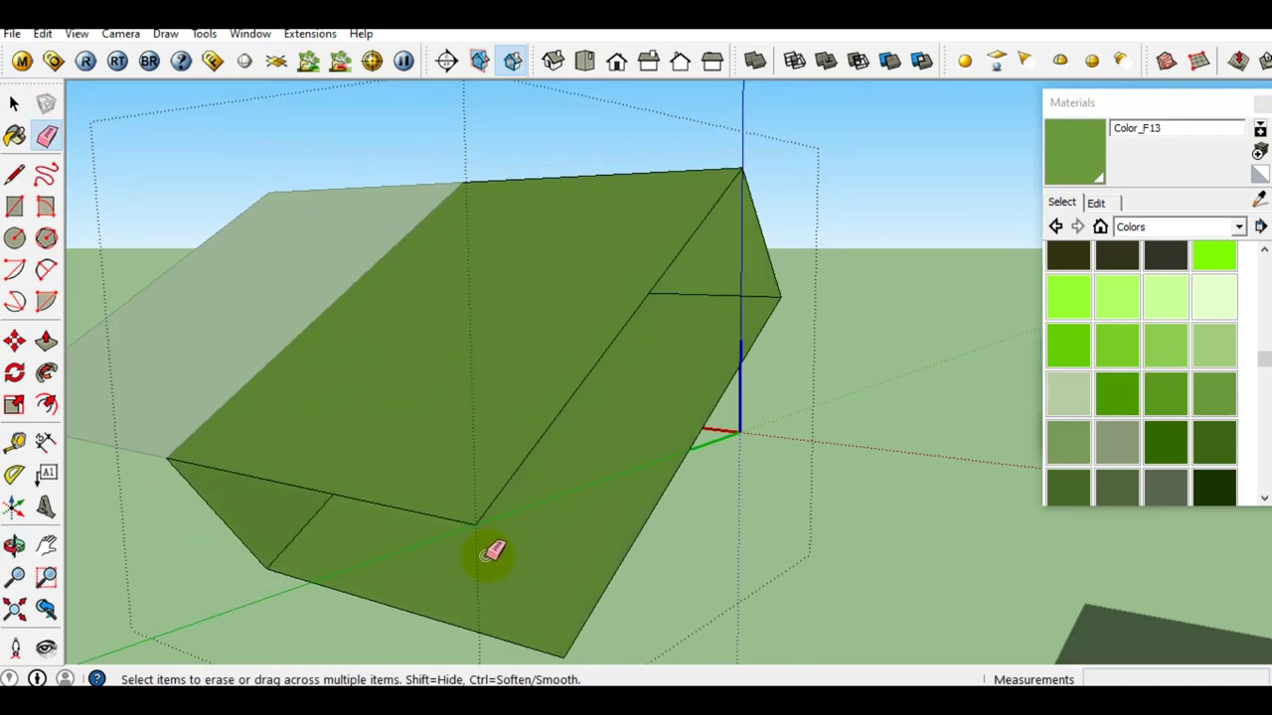
Erase the right and lower-left triangular faces of the block
mouse_move(658, 401)
middle_down()
mouse_move(702, 355)
mouse_move(504, 378)
mouse_move(444, 472)
middle_up()
click(740, 314)
click(408, 487)
mouse_move(505, 329)
middle_down()
mouse_move(534, 411)
mouse_move(553, 345)
middle_up()
scroll(553, 346, up, 3)
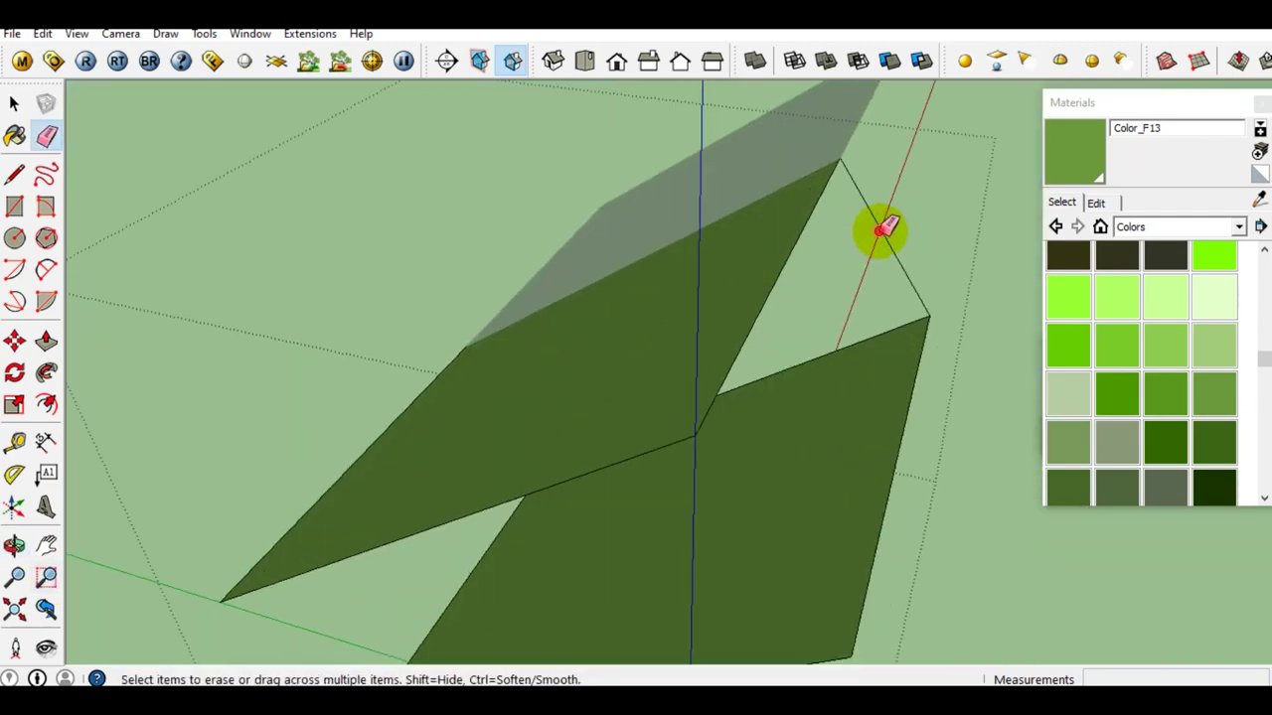
middle_drag(829, 265, 803, 344)
scroll(706, 388, down, 3)
key(space)
scroll(622, 364, up, 1)
mouse_move(622, 362)
middle_down()
mouse_move(601, 331)
mouse_move(685, 457)
mouse_move(606, 374)
middle_up()
Delete the unwanted face, then push/pull the remaining face into a thick green slab
right_click(622, 398)
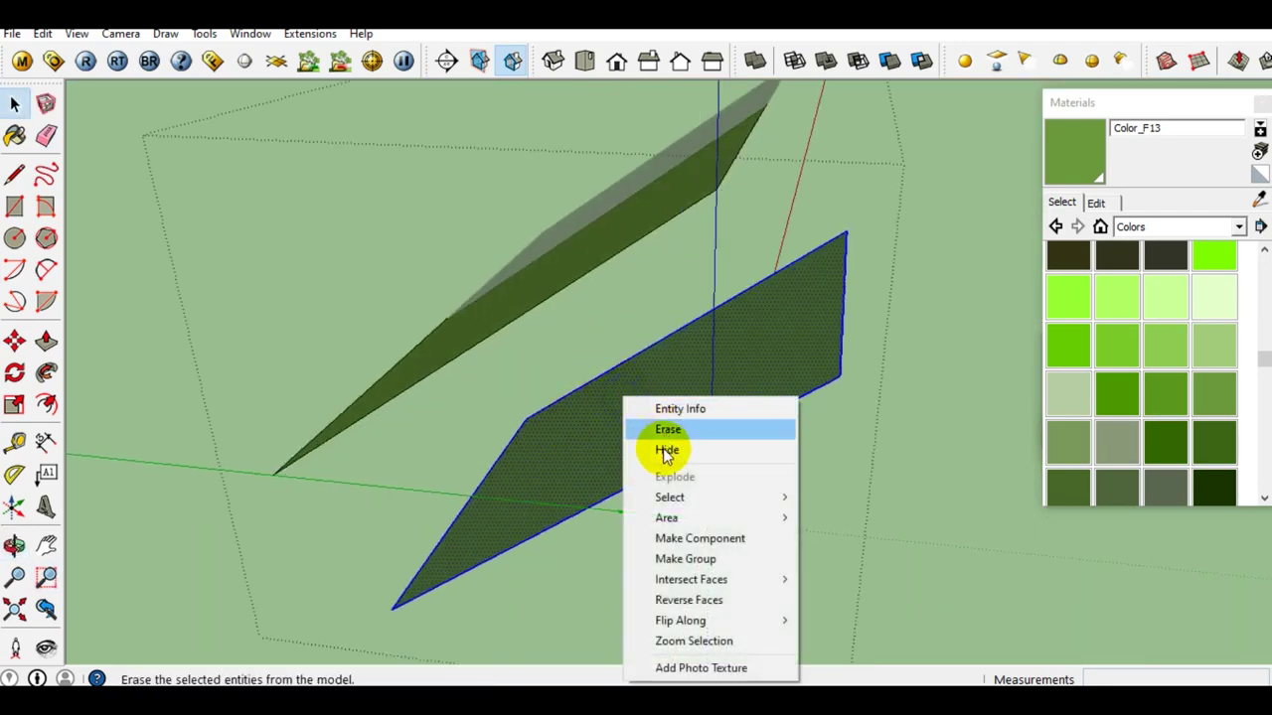
click(667, 429)
middle_drag(488, 335, 747, 417)
click(650, 400)
mouse_move(520, 471)
middle_down()
mouse_move(675, 369)
mouse_move(587, 397)
mouse_move(692, 426)
middle_up()
key(p)
mouse_move(689, 474)
mouse_down()
mouse_move(690, 383)
mouse_move(709, 360)
mouse_up()
key(space)
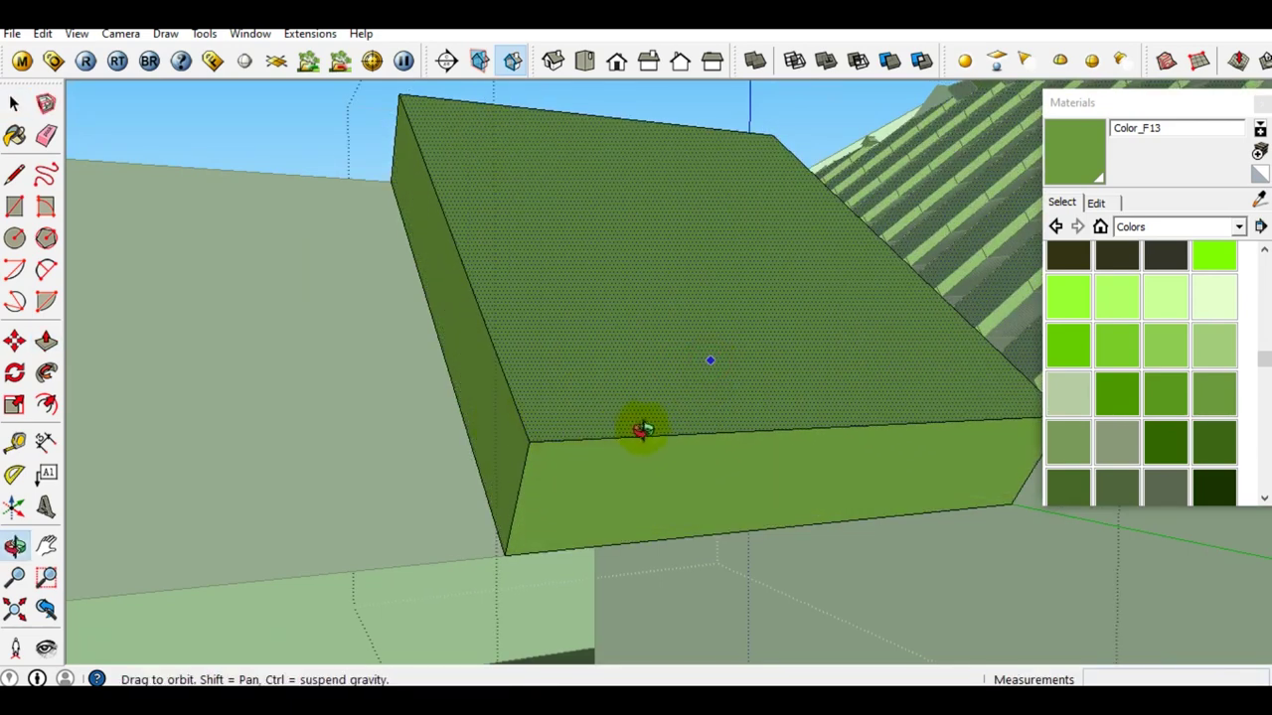
Orbit around the green slab down to a low view of its side face
middle_drag(642, 429, 583, 397)
middle_drag(573, 463, 565, 454)
key(l)
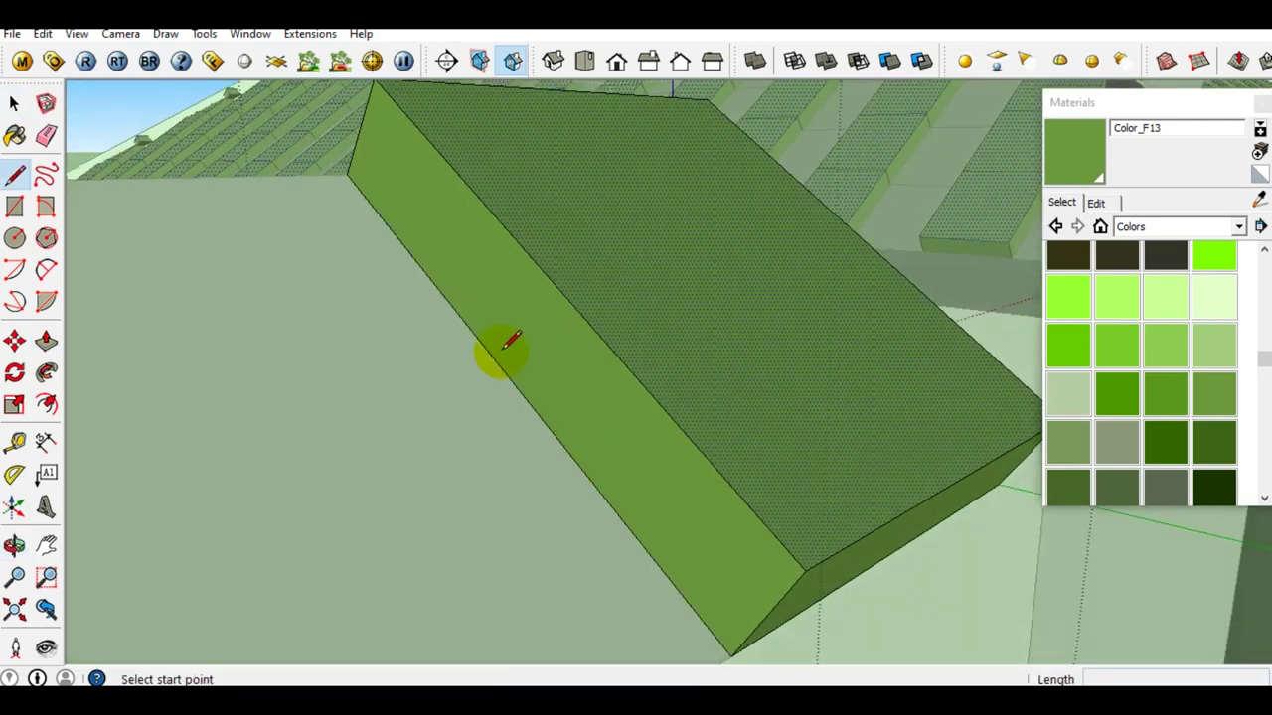
click(351, 175)
mouse_move(593, 543)
middle_down()
mouse_move(567, 505)
mouse_move(688, 537)
middle_up()
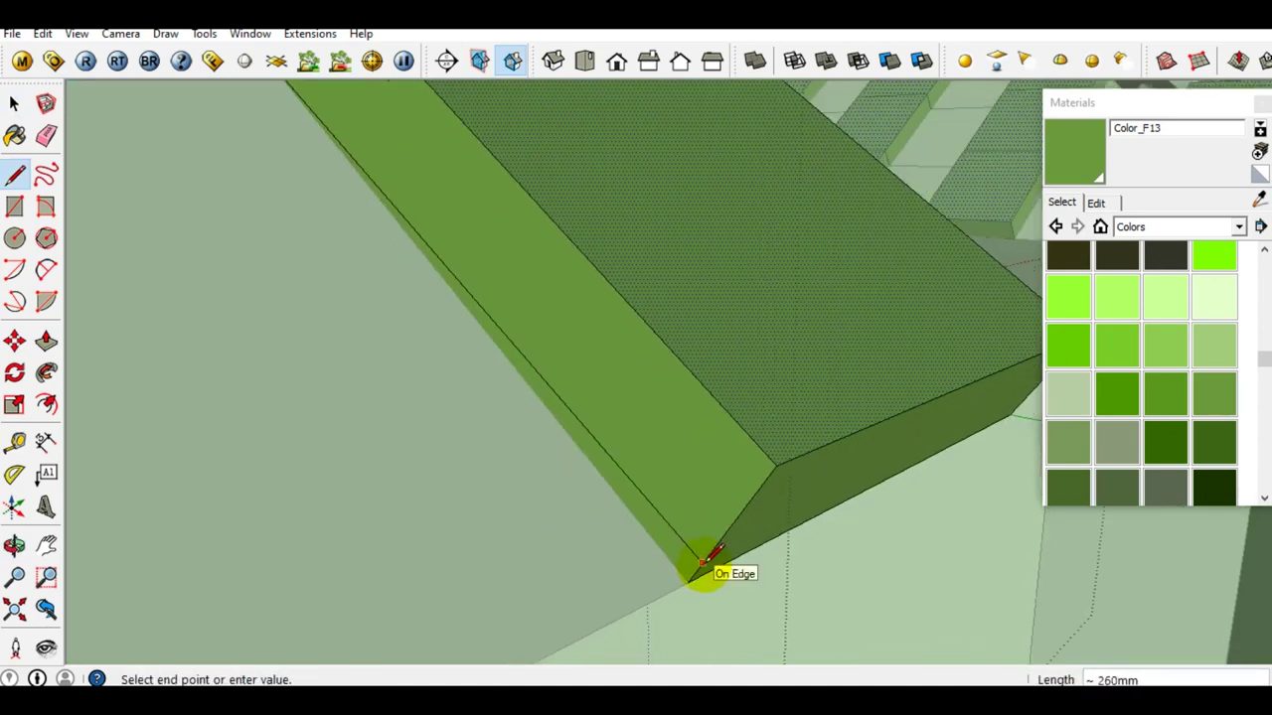
mouse_move(624, 446)
middle_down()
mouse_move(540, 420)
mouse_move(554, 446)
mouse_move(567, 411)
middle_up()
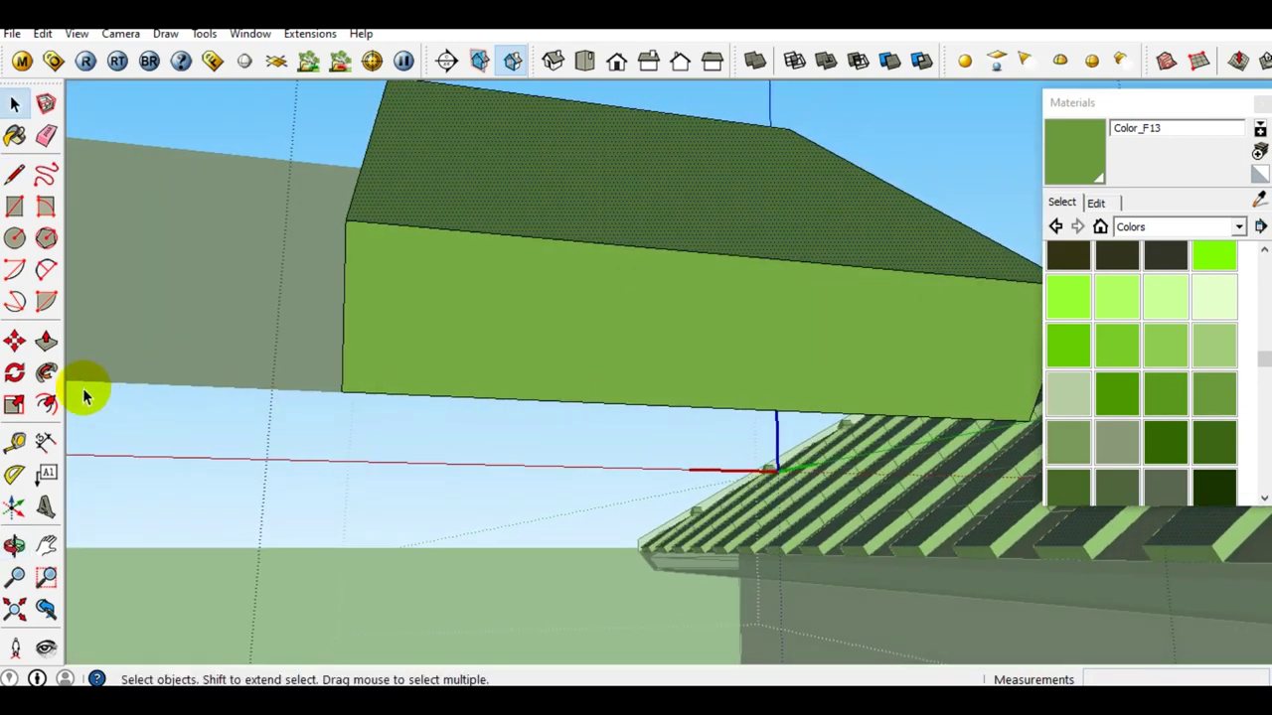
Draw a 180° half-circle pie arc centred on the slab's bottom edge
click(46, 302)
middle_drag(661, 398, 781, 399)
click(781, 400)
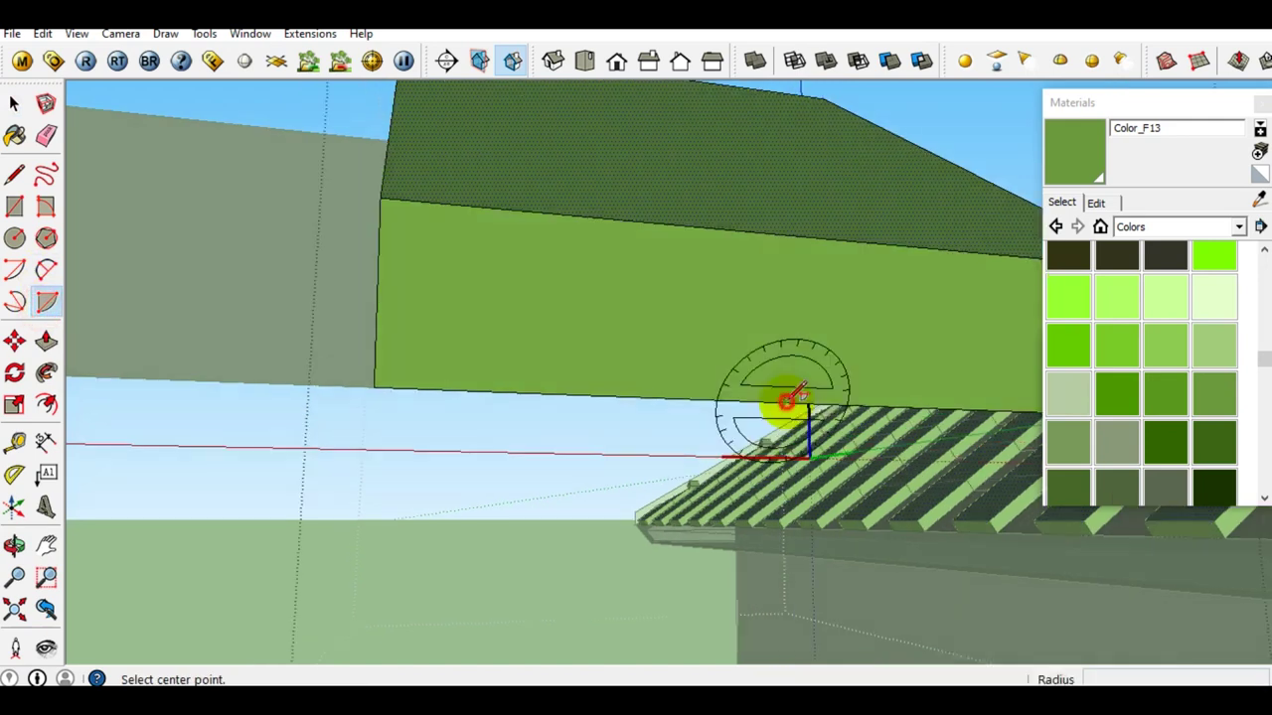
click(626, 398)
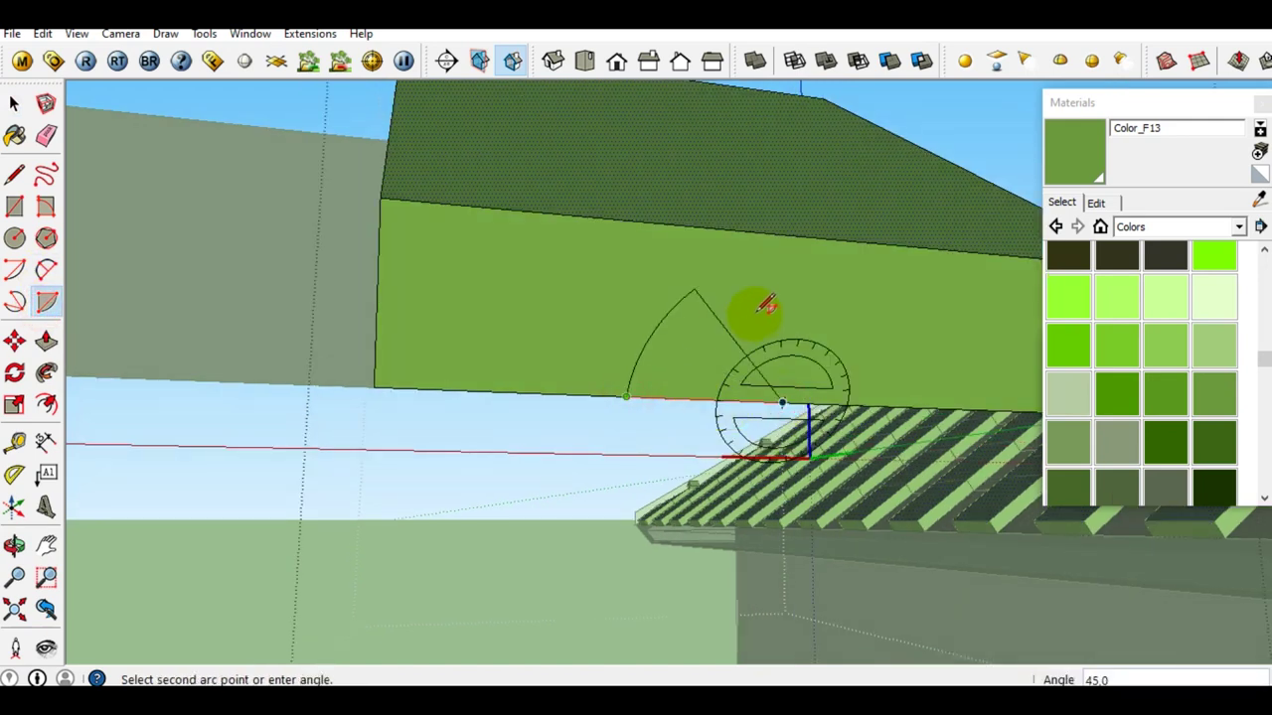
click(956, 403)
key(space)
mouse_move(803, 349)
middle_down()
mouse_move(560, 437)
mouse_move(735, 387)
middle_up()
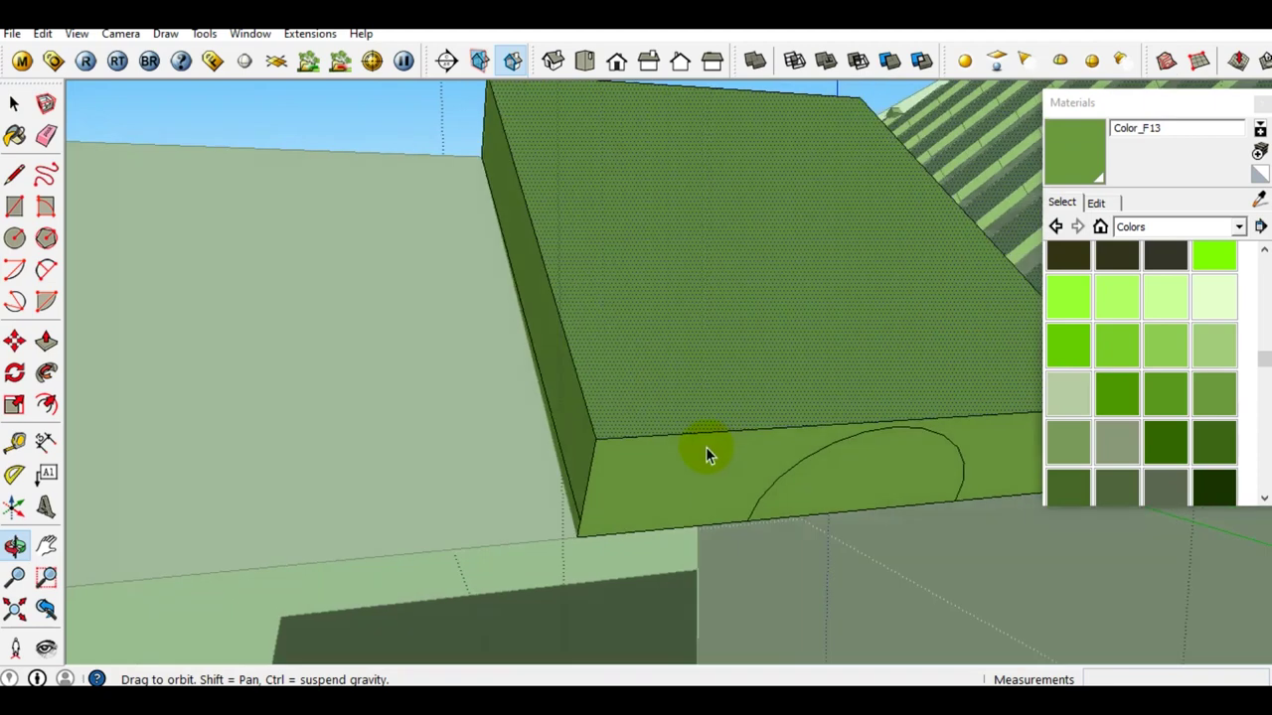
Select the whole slab except the left strip and delete it, leaving the arch outline
triple_click(735, 385)
mouse_move(732, 384)
middle_down()
mouse_move(726, 474)
mouse_move(671, 535)
middle_up()
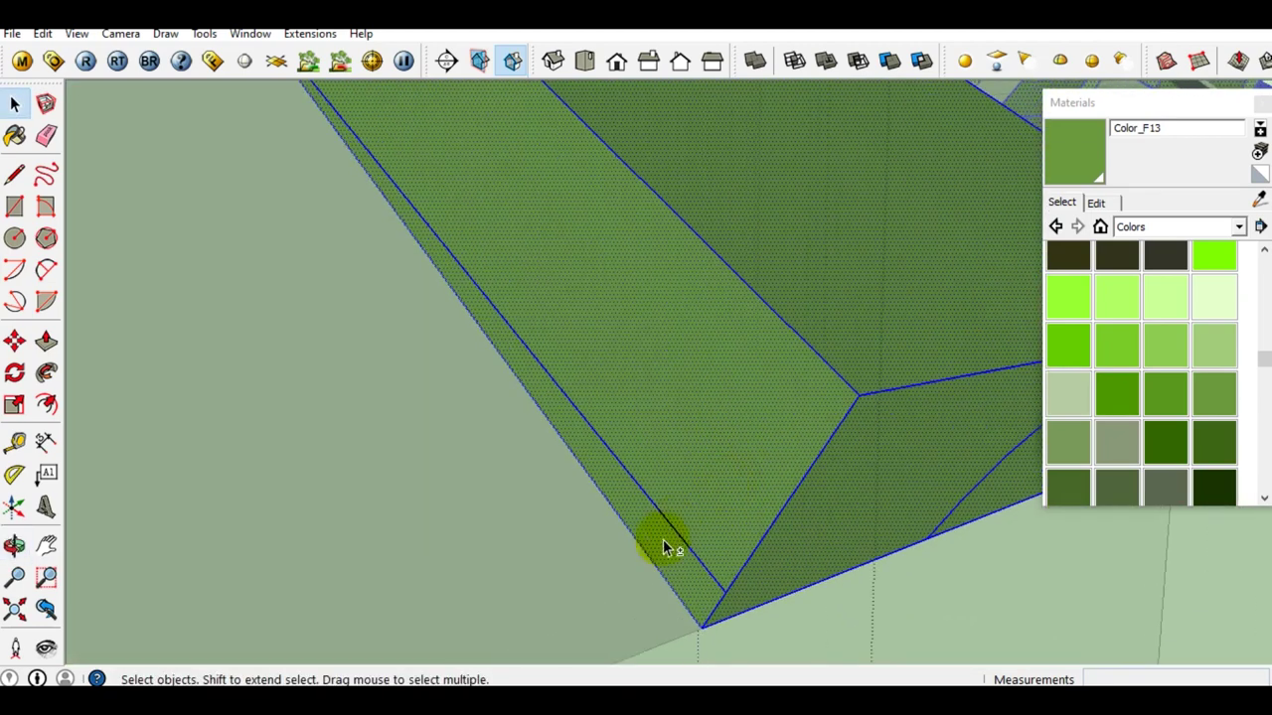
shift+click(662, 540)
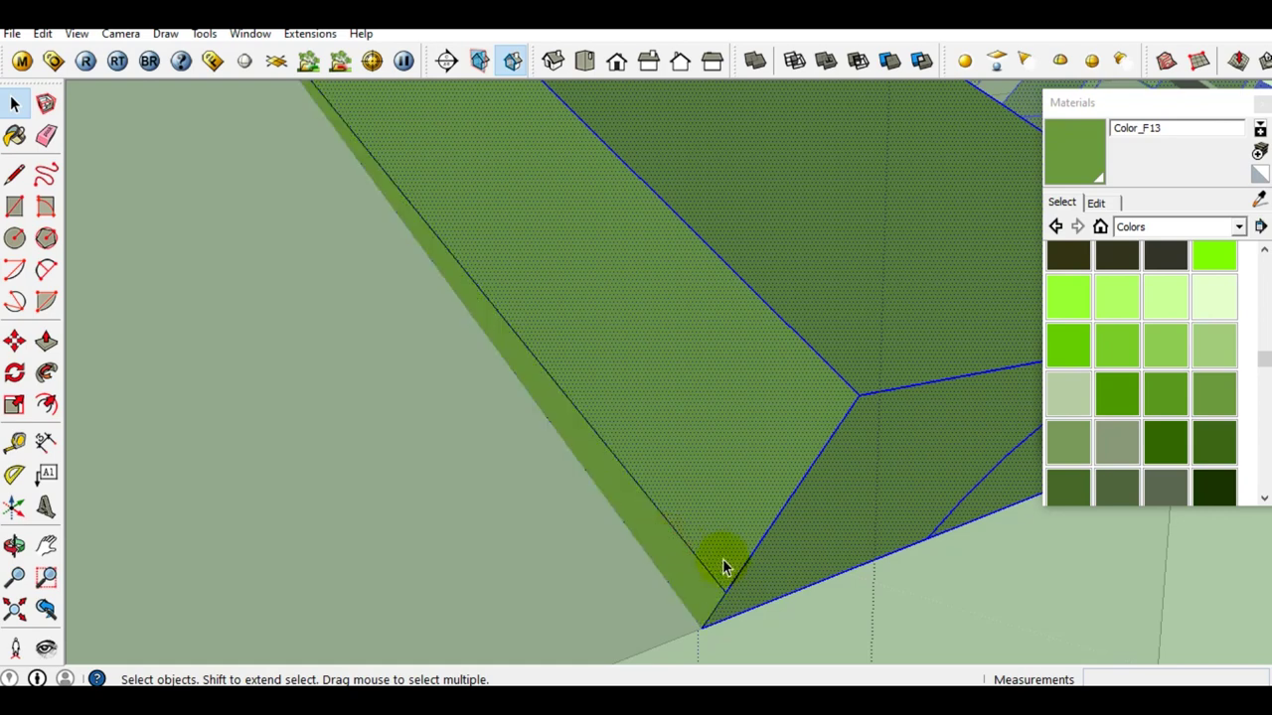
middle_click(673, 493)
mouse_move(673, 494)
middle_down()
mouse_move(523, 474)
mouse_move(755, 562)
mouse_move(662, 544)
mouse_move(710, 531)
mouse_move(479, 526)
mouse_move(727, 523)
mouse_move(449, 522)
mouse_move(496, 533)
middle_up()
scroll(497, 529, up, 2)
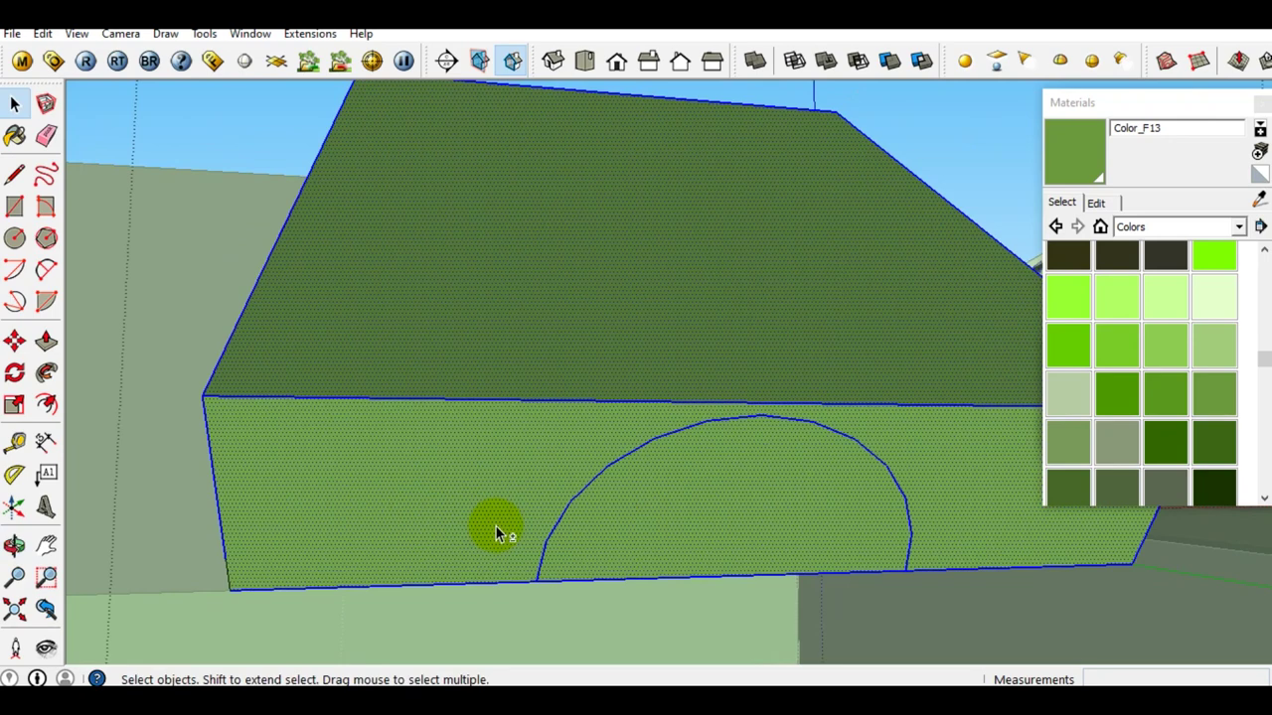
mouse_move(498, 531)
middle_down()
mouse_move(448, 514)
mouse_move(772, 514)
mouse_move(531, 507)
mouse_move(690, 533)
mouse_move(684, 553)
mouse_move(641, 500)
mouse_move(629, 537)
middle_up()
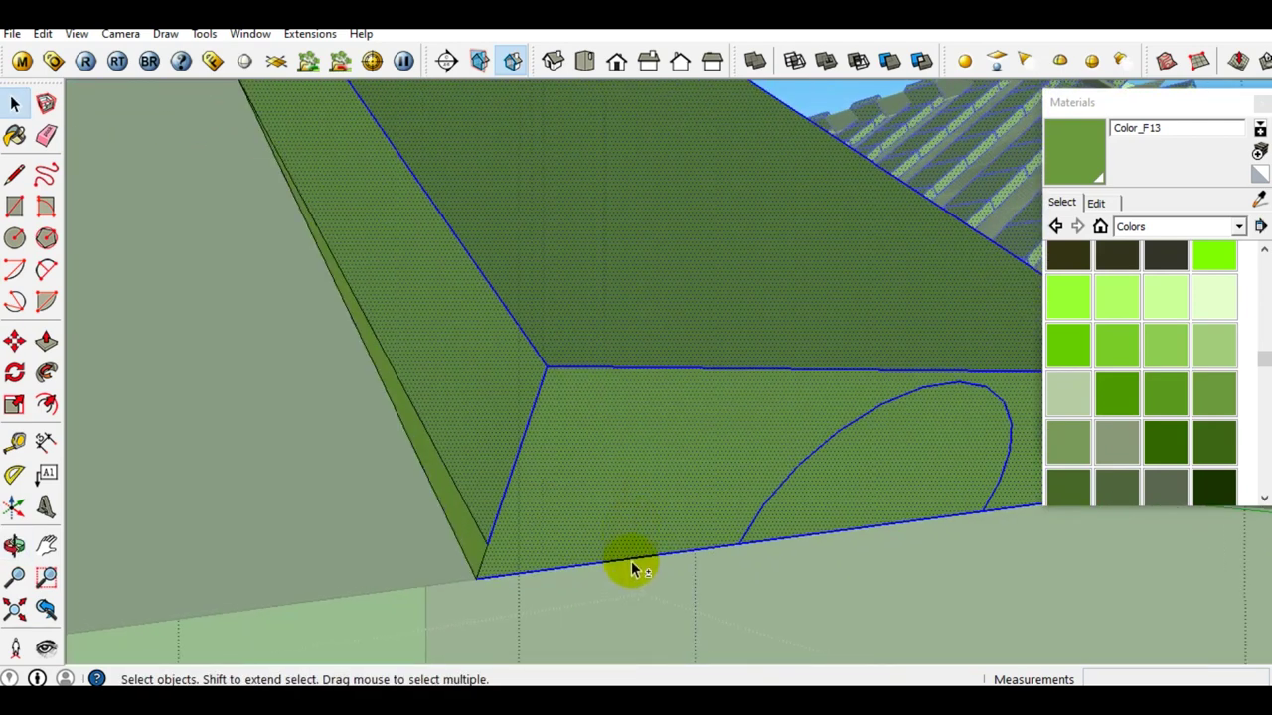
mouse_move(631, 560)
middle_down()
mouse_move(736, 516)
mouse_move(711, 499)
mouse_move(679, 543)
mouse_move(652, 485)
middle_up()
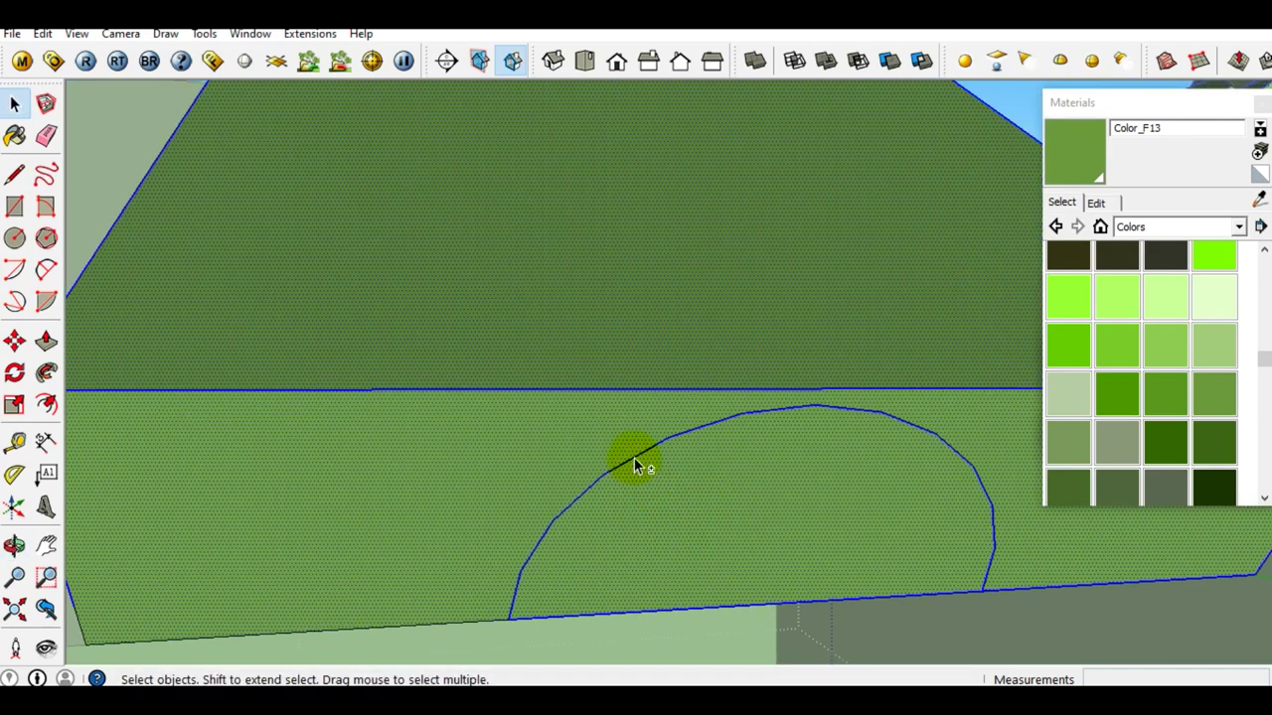
mouse_move(633, 464)
middle_down()
mouse_move(857, 510)
mouse_move(730, 512)
mouse_move(754, 533)
middle_up()
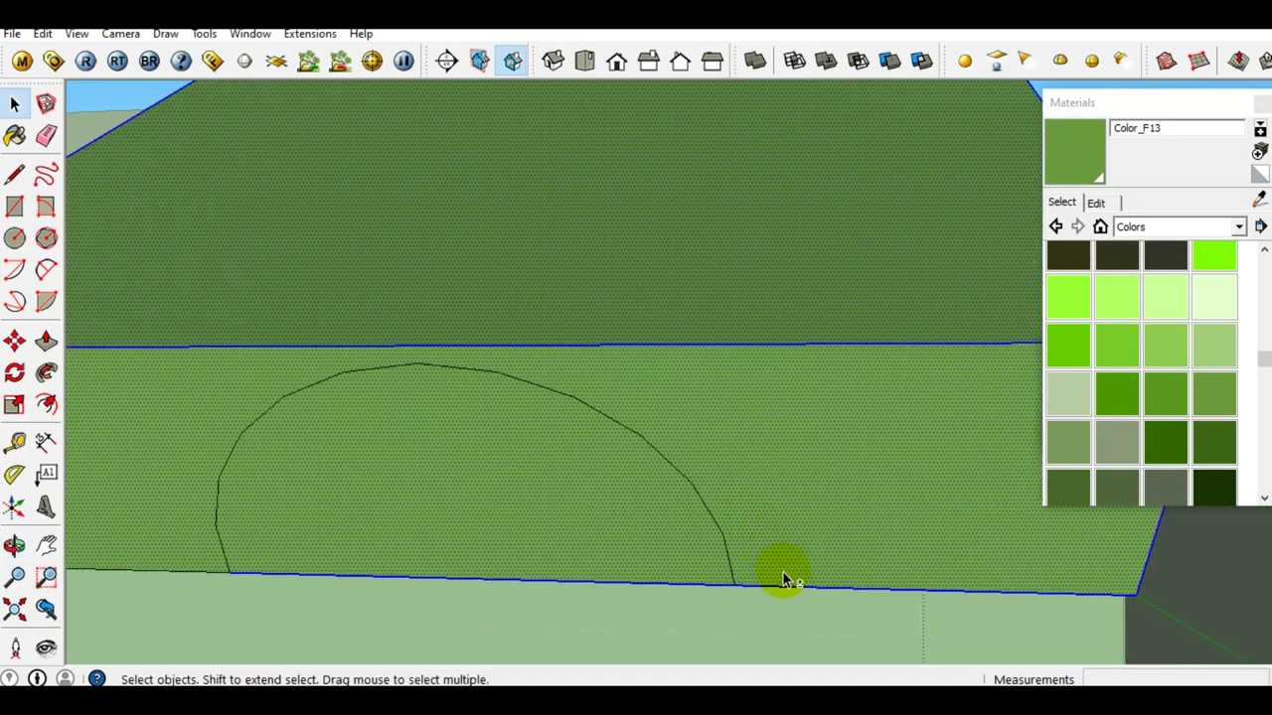
mouse_move(789, 588)
middle_down()
mouse_move(577, 491)
mouse_move(743, 507)
mouse_move(492, 538)
middle_up()
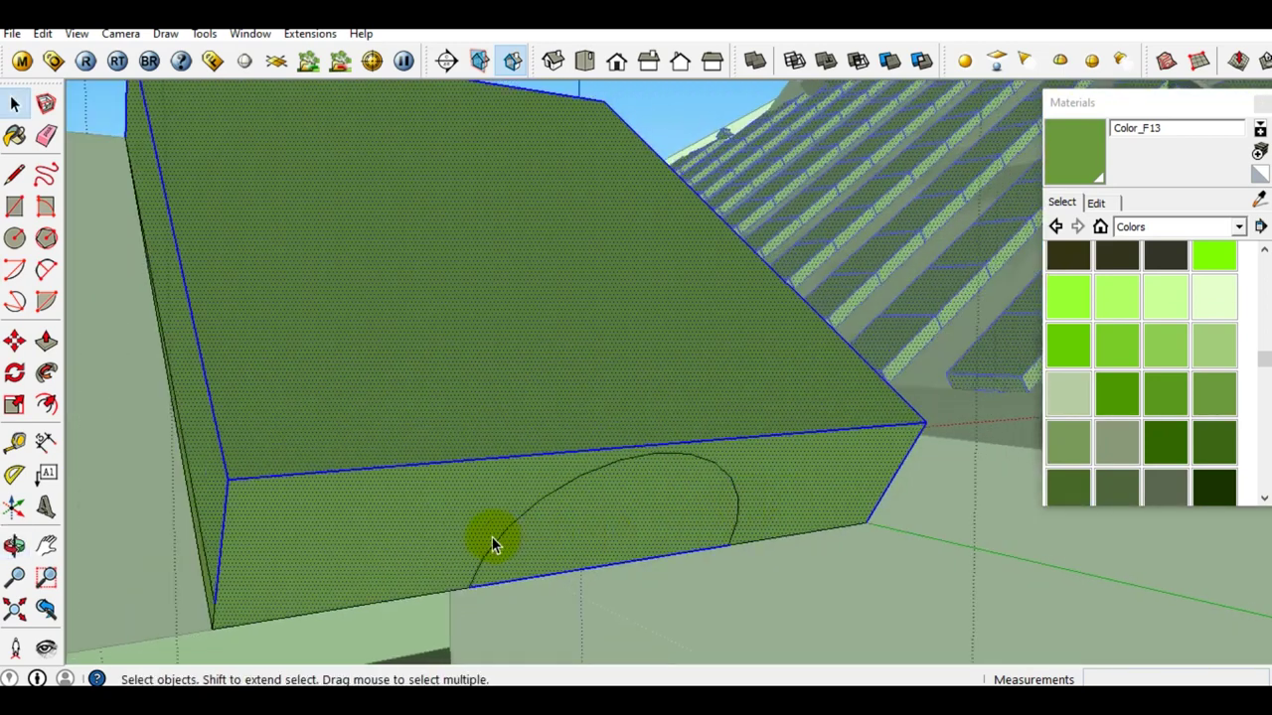
key(Delete)
Window-select the arch curve together with its connecting edges as the sweep path
mouse_move(311, 567)
middle_down()
mouse_move(264, 573)
mouse_move(613, 602)
middle_up()
drag(763, 626, 368, 365)
mouse_move(284, 556)
middle_down()
mouse_move(273, 511)
mouse_move(298, 497)
middle_up()
drag(842, 592, 559, 377)
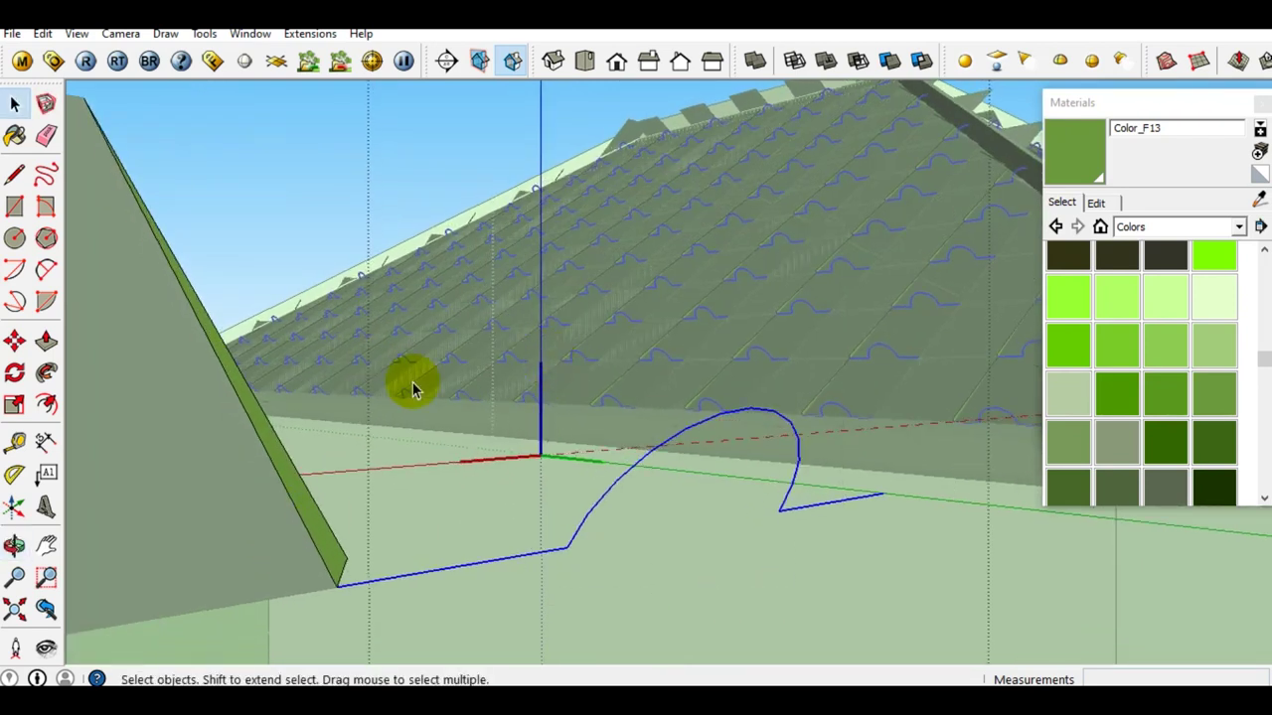
Sweep the profile along the arch path with Follow Me to form the curved tile
click(46, 373)
middle_drag(447, 556, 613, 639)
click(613, 639)
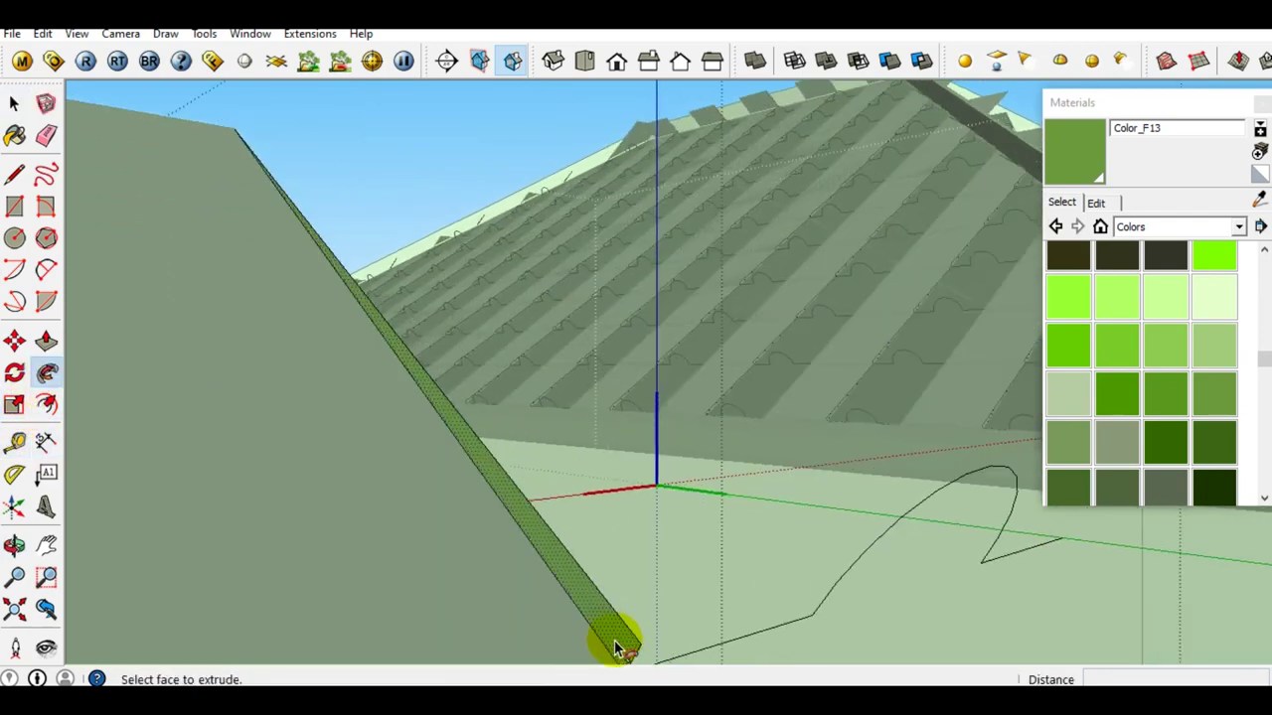
mouse_move(480, 567)
middle_down()
mouse_move(651, 464)
mouse_move(311, 547)
middle_up()
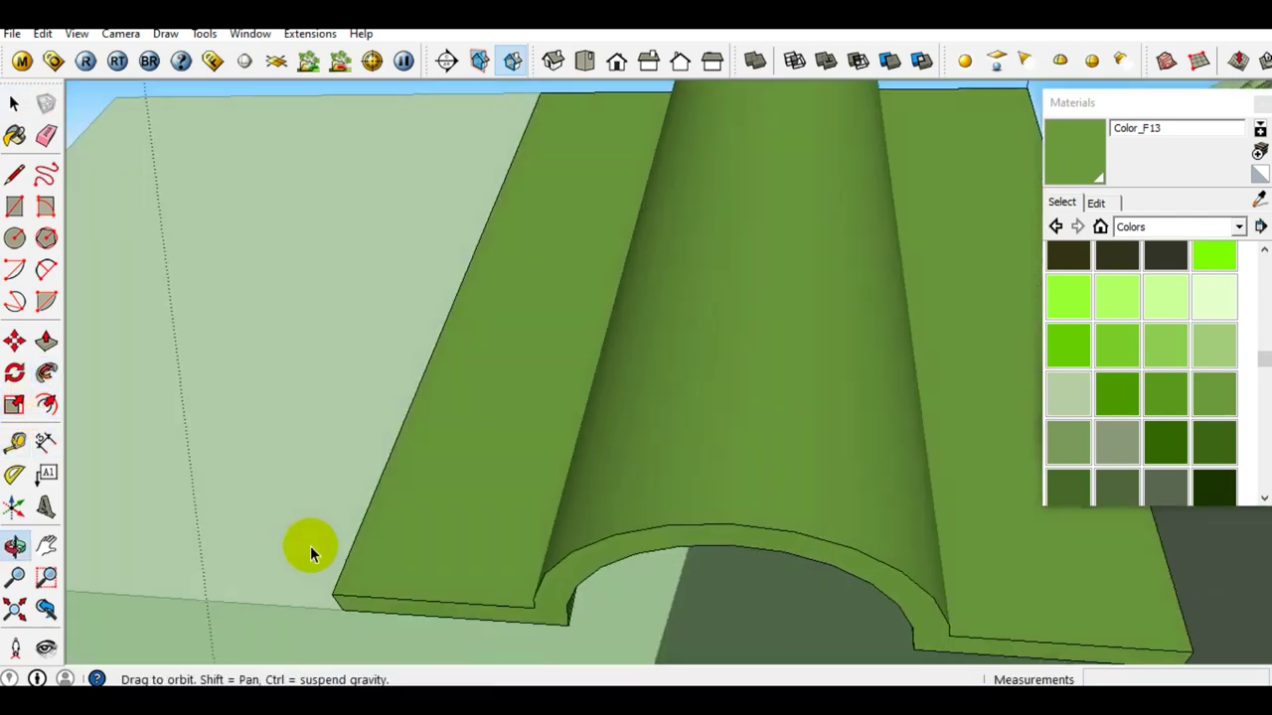
middle_drag(516, 483, 527, 516)
scroll(609, 499, down, 2)
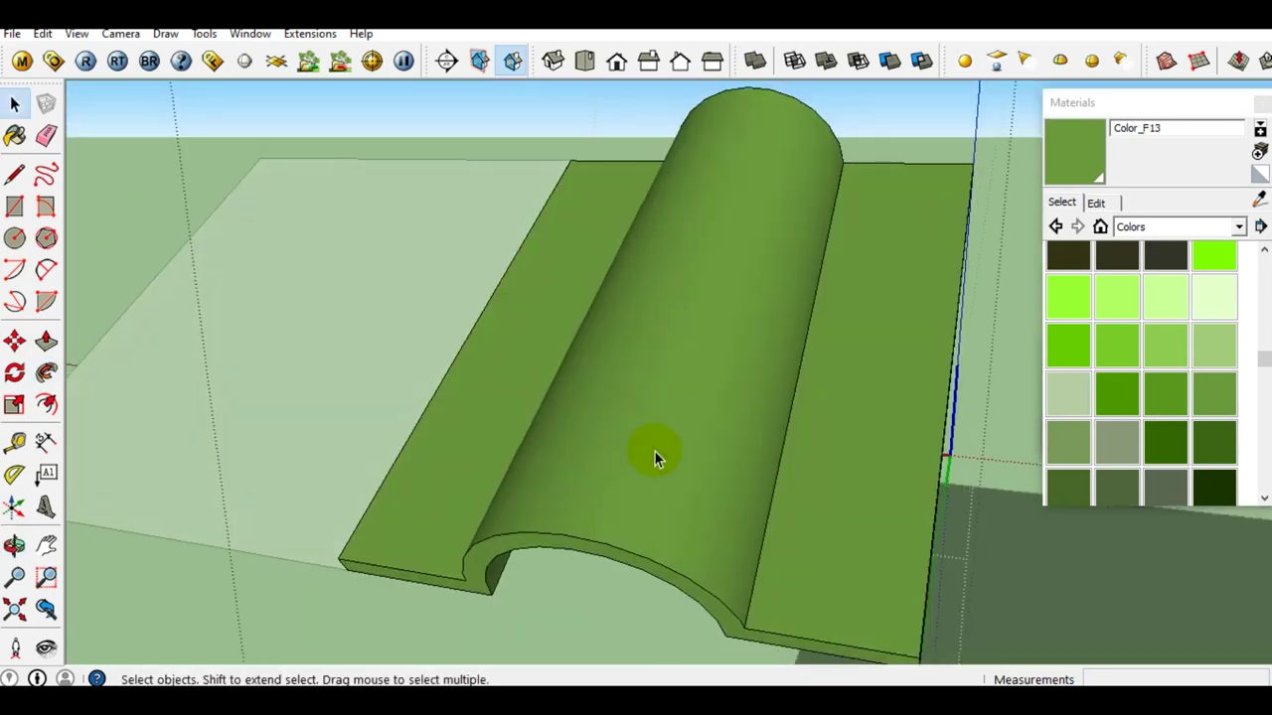
mouse_move(647, 446)
middle_down()
mouse_move(662, 385)
mouse_move(734, 462)
mouse_move(785, 432)
middle_up()
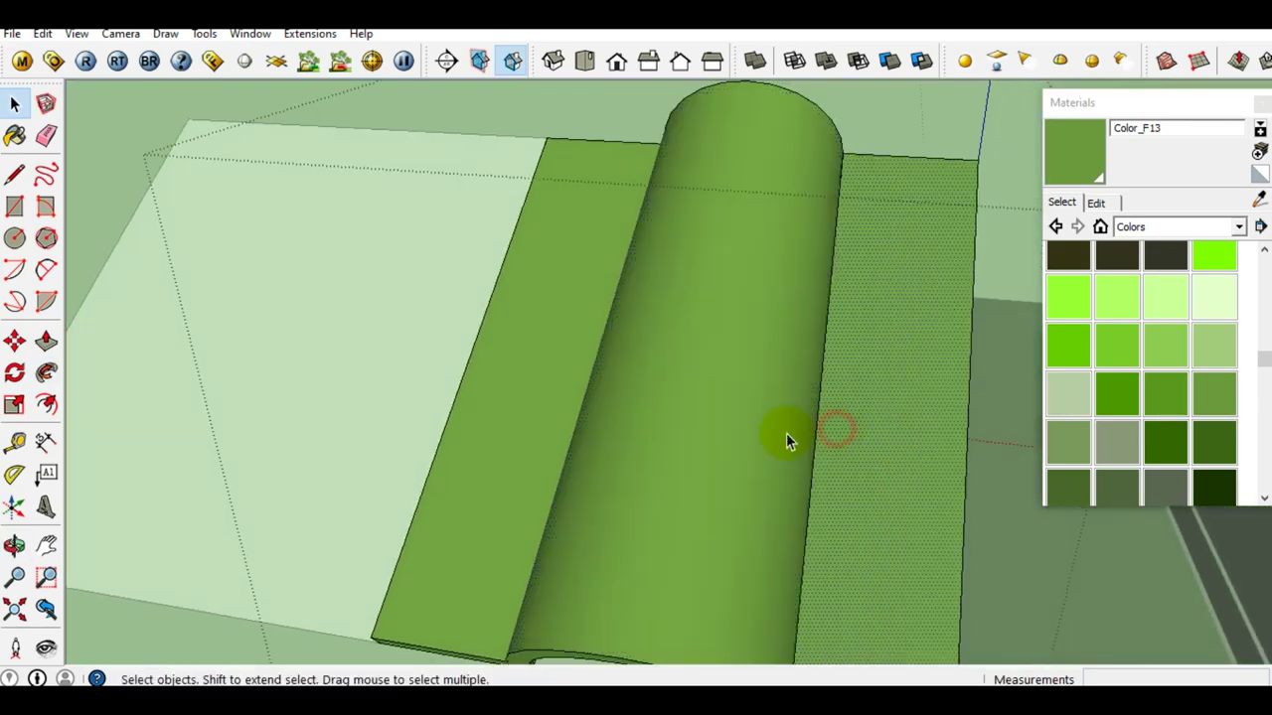
Hide the tile's left and right flat strips
shift+click(545, 404)
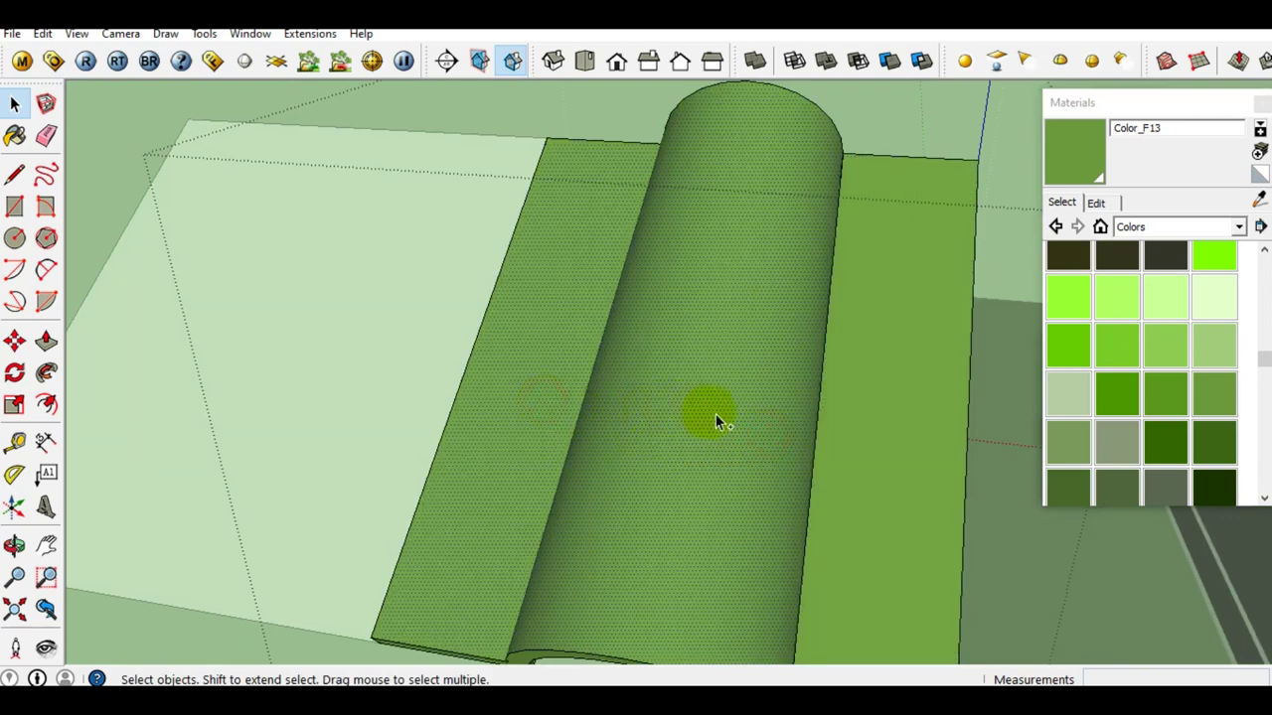
shift+click(860, 423)
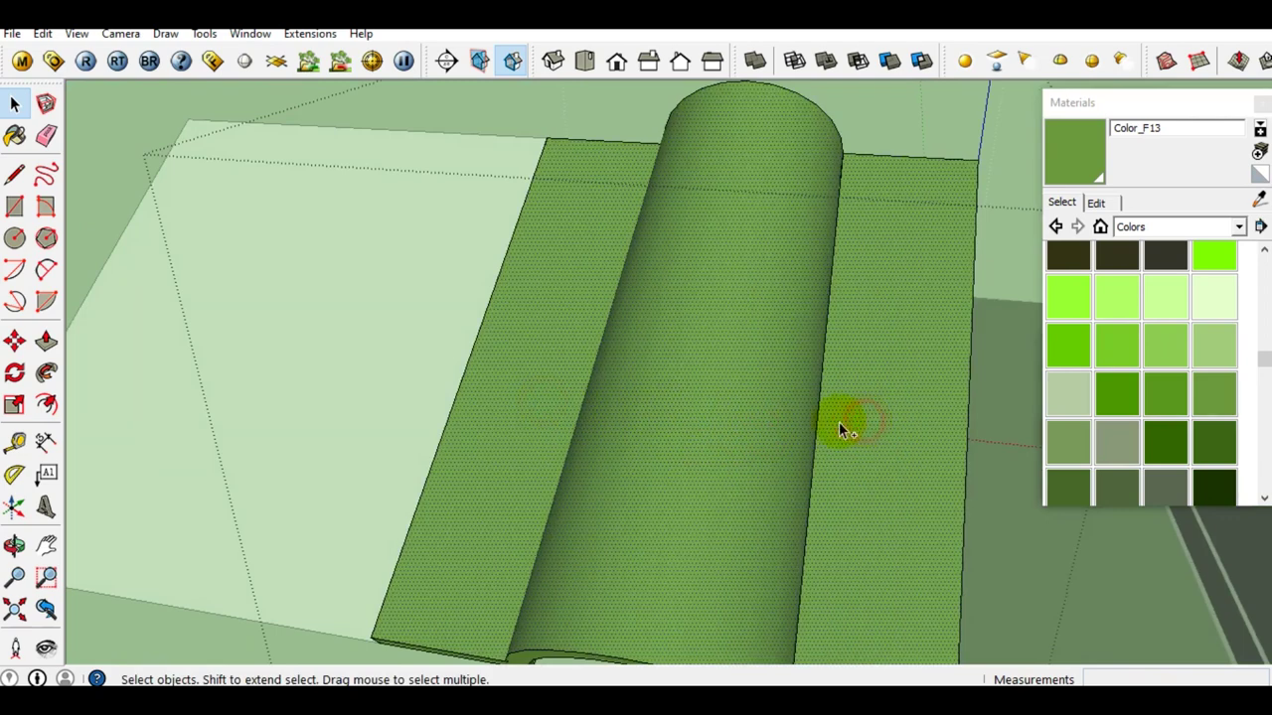
right_click(731, 418)
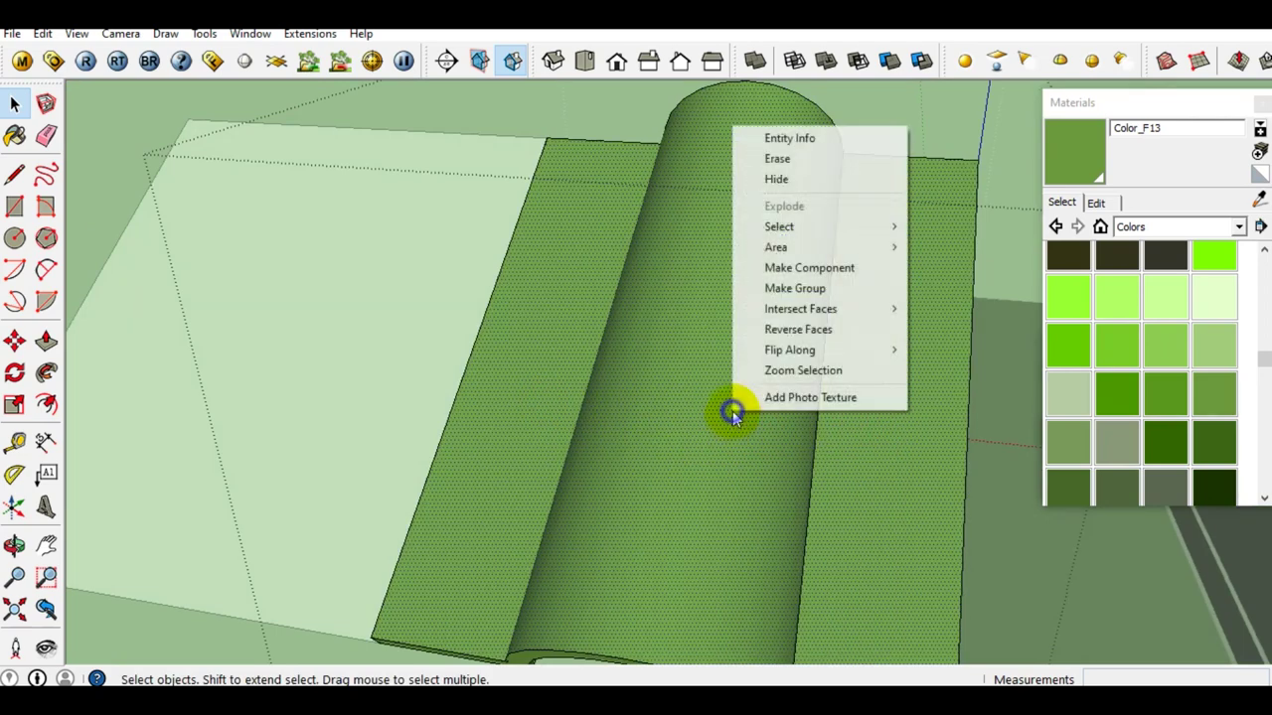
click(776, 179)
Delete the cylinder face, the right panel and the green strip
middle_drag(767, 219, 732, 332)
scroll(696, 405, up, 3)
middle_drag(695, 407, 695, 353)
click(696, 354)
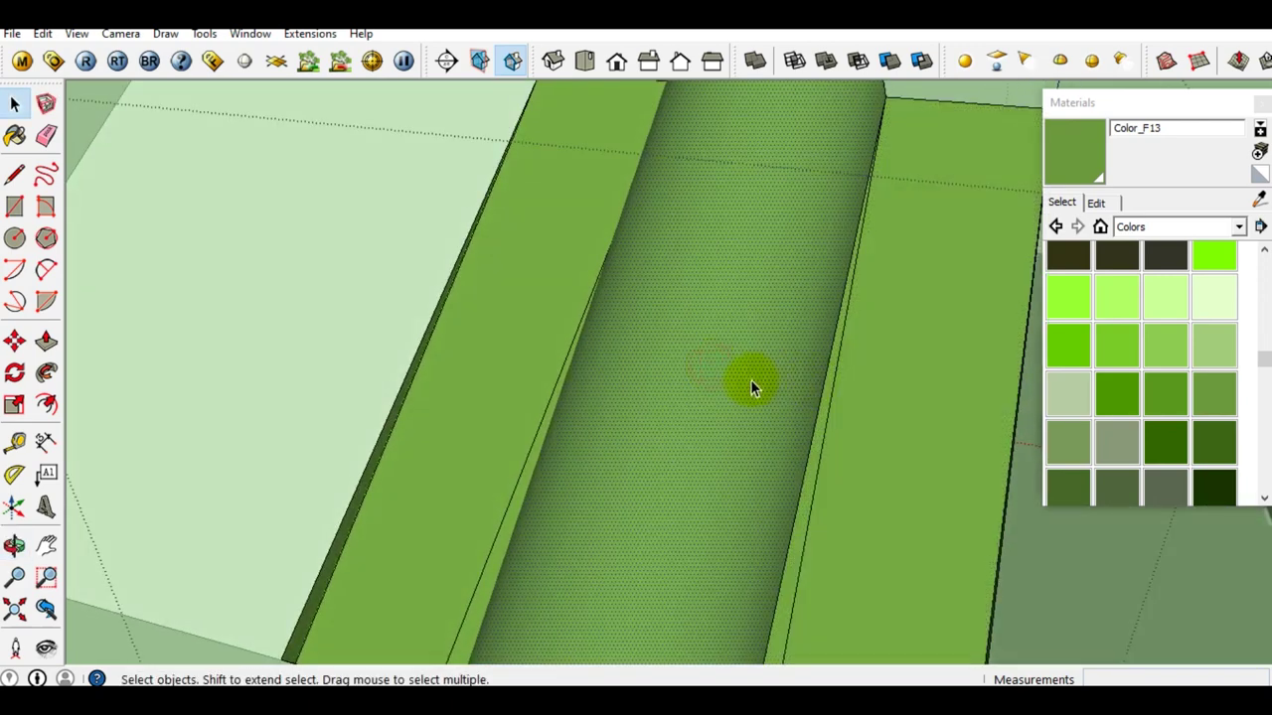
key(Delete)
click(908, 417)
key(Delete)
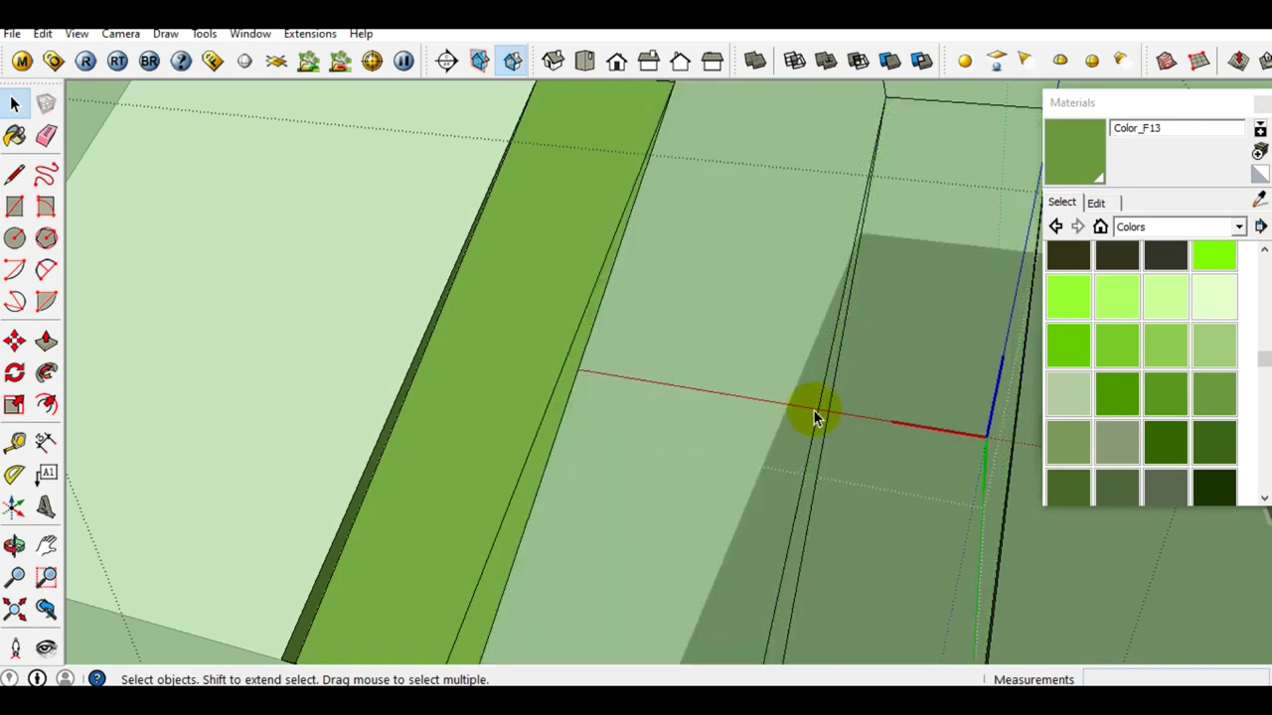
key(Delete)
Orbit and zoom around the remaining curved extruded shape to inspect it
key(e)
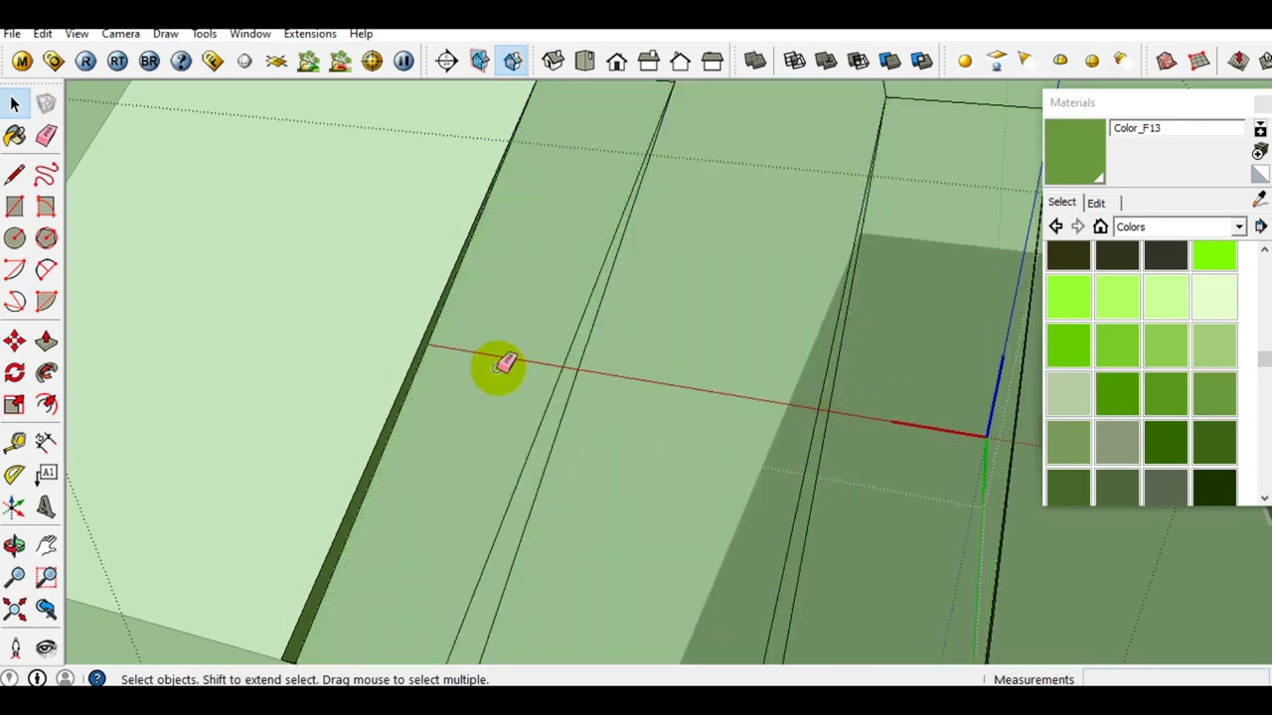
scroll(502, 367, up, 3)
scroll(505, 389, down, 3)
mouse_move(505, 406)
middle_down()
mouse_move(528, 479)
mouse_move(486, 482)
mouse_move(510, 488)
mouse_move(517, 462)
middle_up()
scroll(514, 459, up, 1)
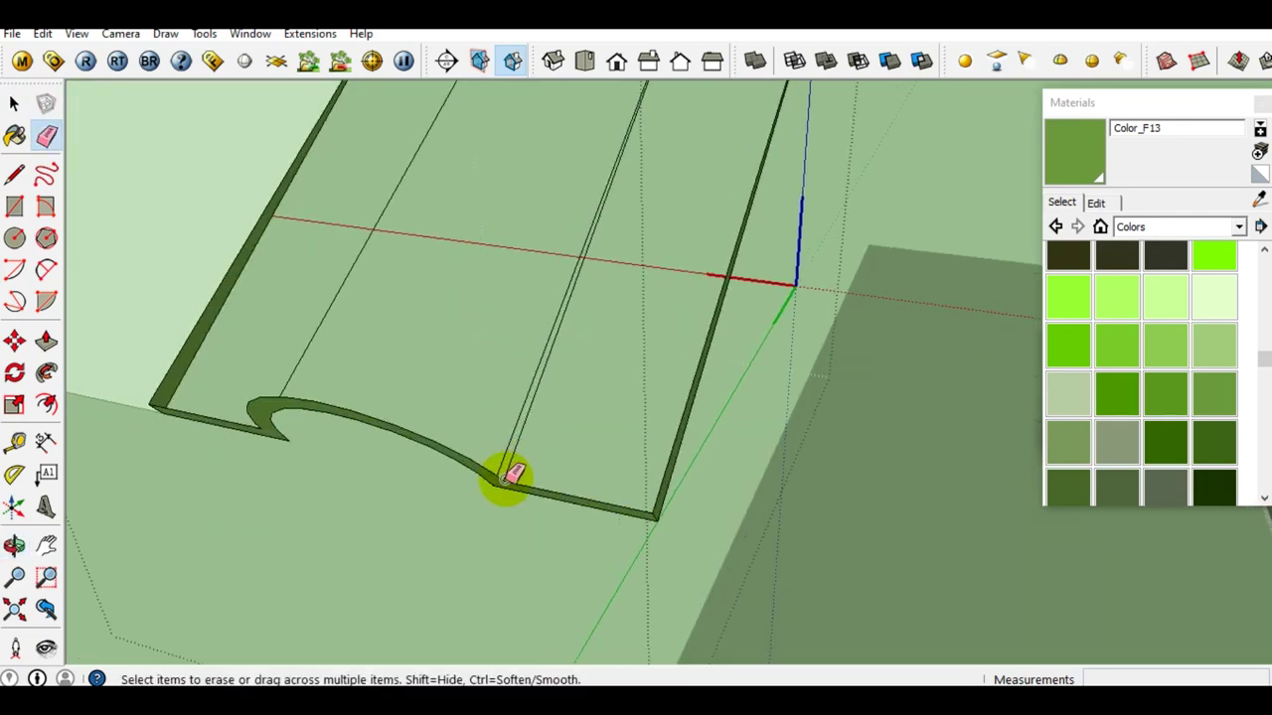
scroll(513, 459, up, 2)
scroll(513, 457, up, 2)
scroll(501, 467, down, 3)
mouse_move(501, 467)
middle_down()
mouse_move(488, 483)
mouse_move(567, 599)
mouse_move(178, 202)
middle_up()
key(space)
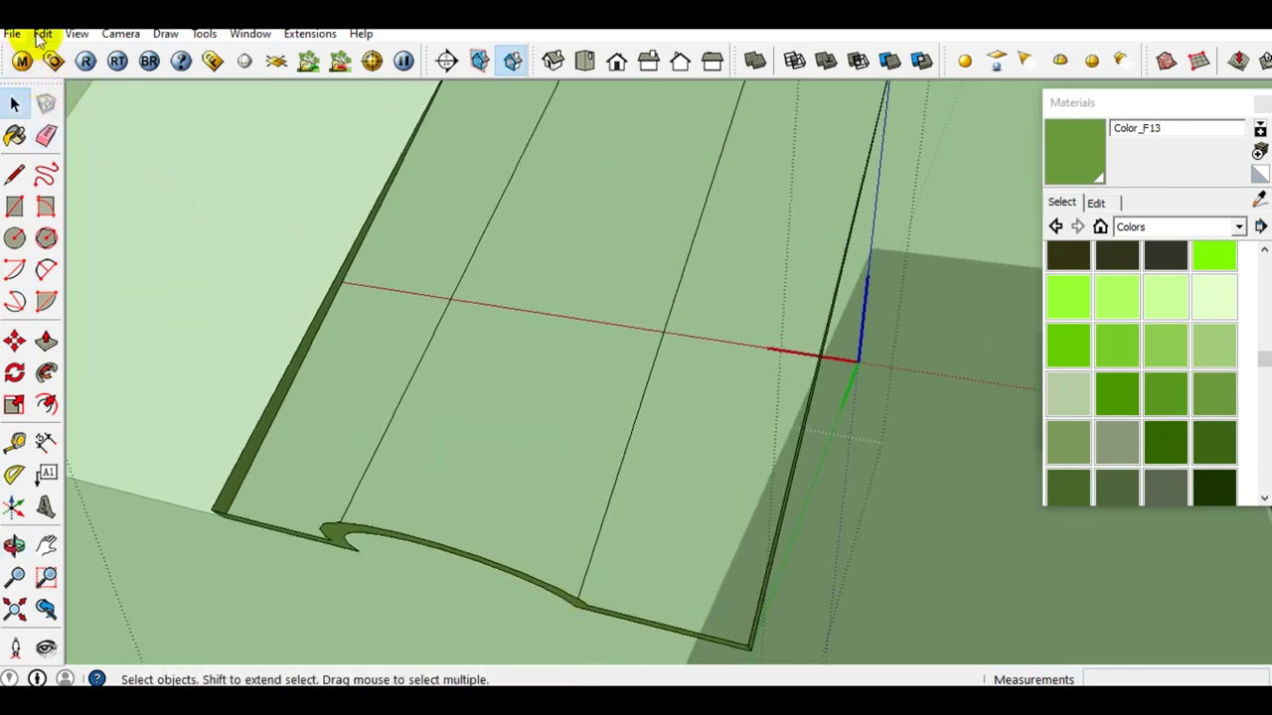
Unhide all geometry via Edit > Unhide > All, then hide the whole selected tile
click(40, 33)
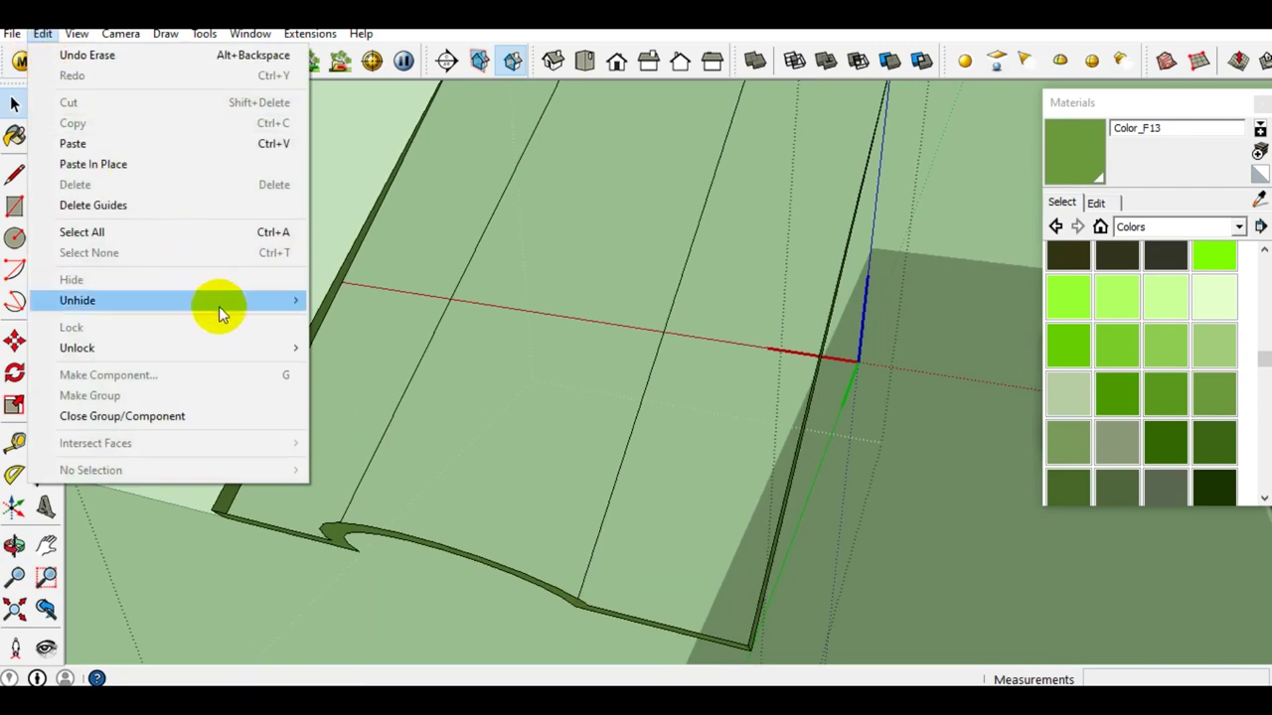
mouse_move(77, 300)
click(348, 341)
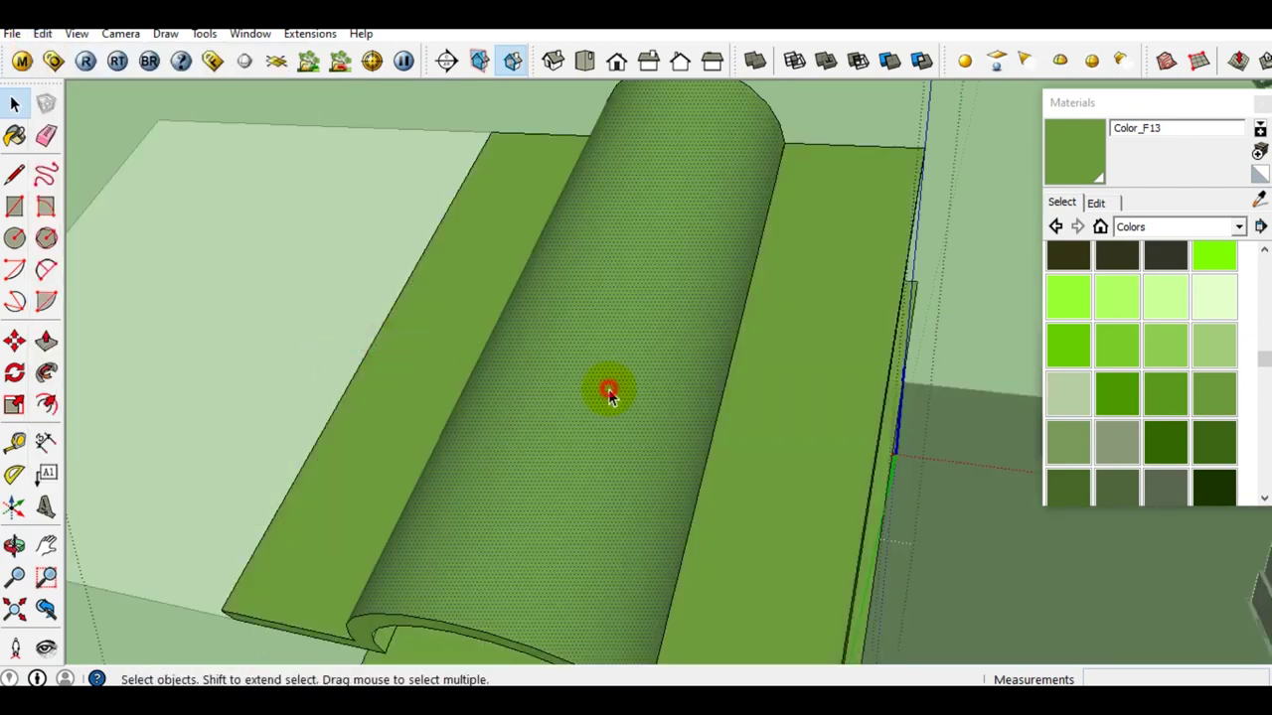
scroll(609, 394, down, 2)
mouse_move(610, 391)
middle_down()
mouse_move(540, 411)
mouse_move(675, 213)
mouse_move(795, 205)
mouse_move(607, 287)
mouse_move(599, 347)
middle_up()
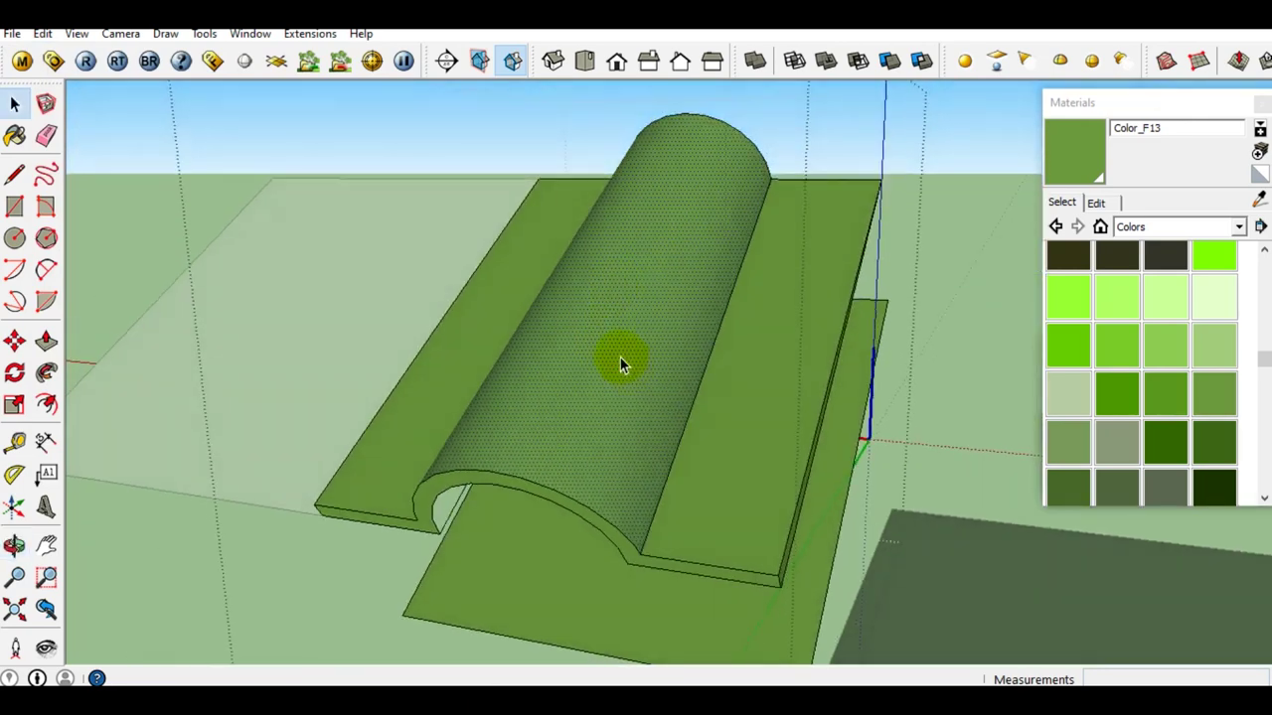
triple_click(616, 358)
right_click(616, 358)
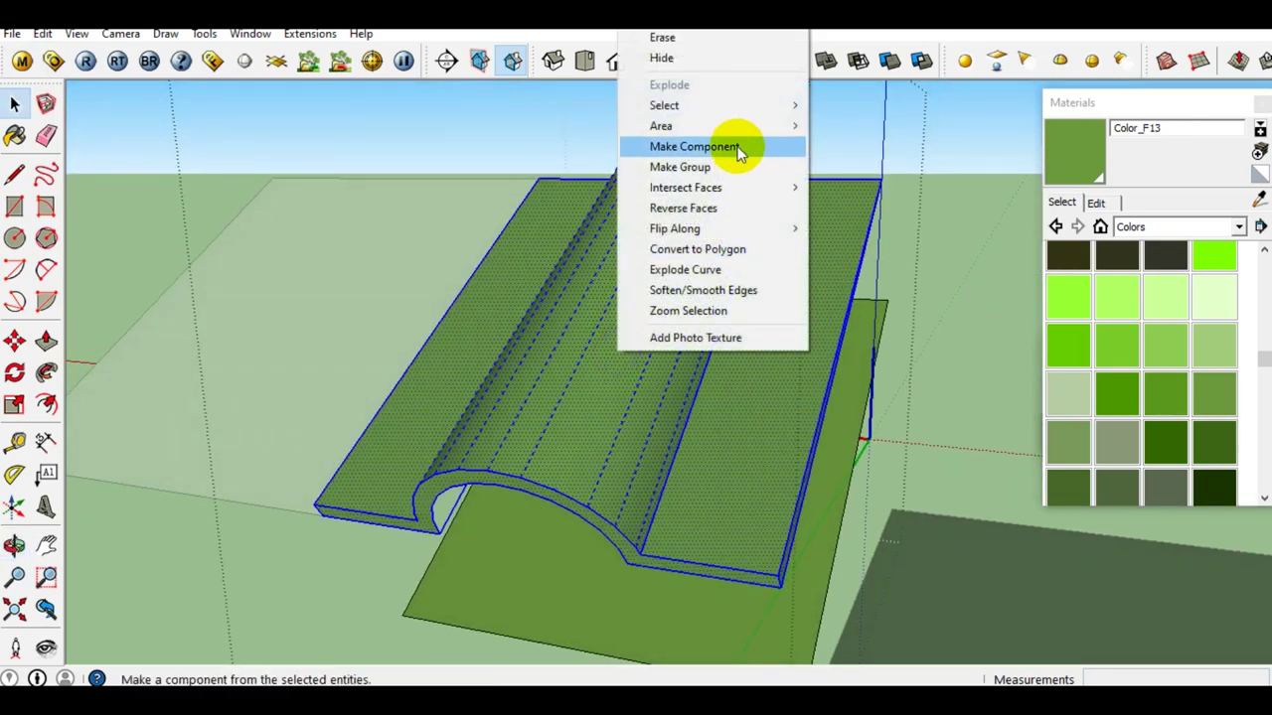
click(683, 60)
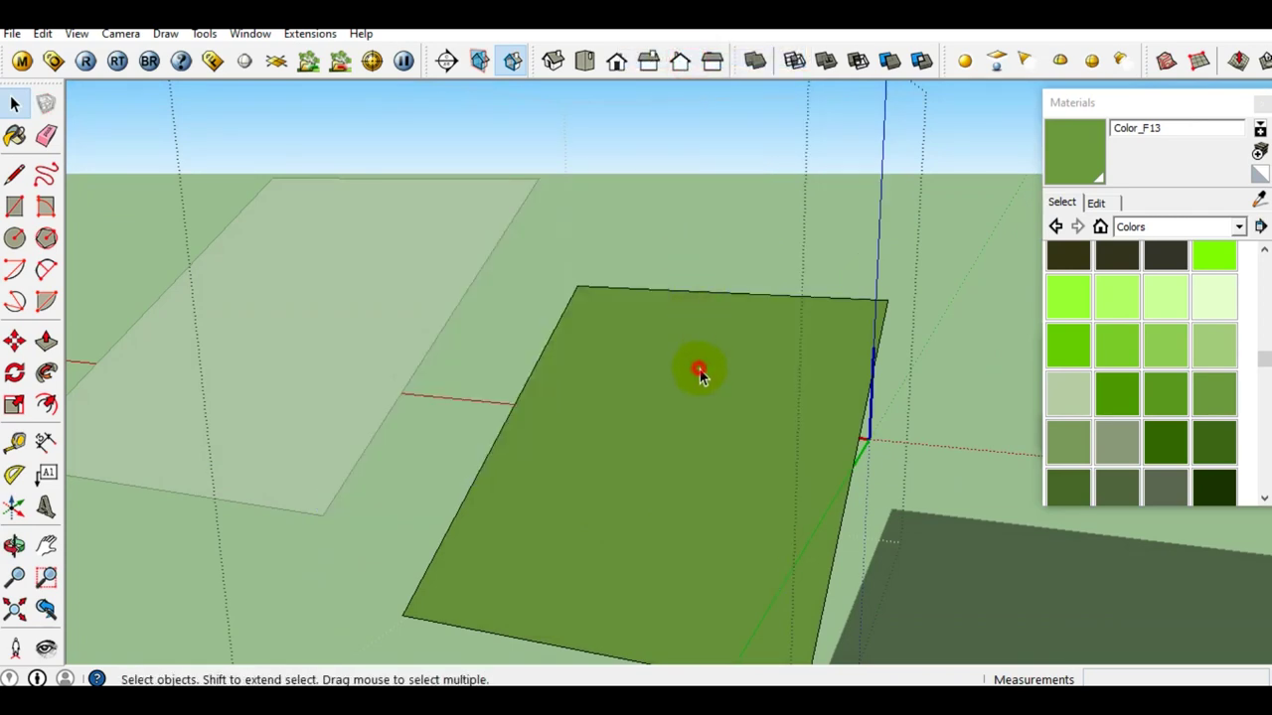
Copy the base's left edge across to the middle of the flat base with Ctrl-Move
mouse_move(700, 435)
middle_down()
mouse_move(663, 529)
mouse_move(701, 446)
mouse_move(686, 506)
mouse_move(658, 515)
mouse_move(656, 425)
mouse_move(768, 476)
mouse_move(661, 431)
mouse_move(636, 455)
middle_up()
scroll(658, 515, up, 3)
scroll(636, 446, down, 2)
key(r)
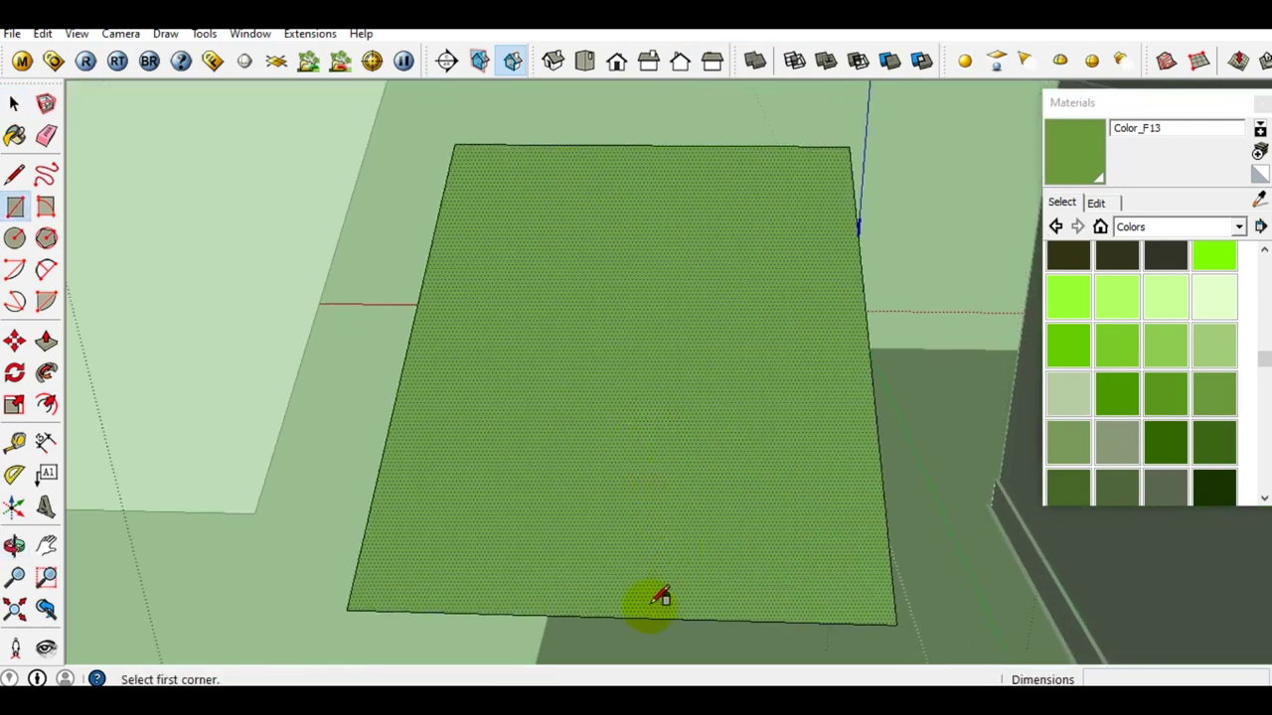
key(space)
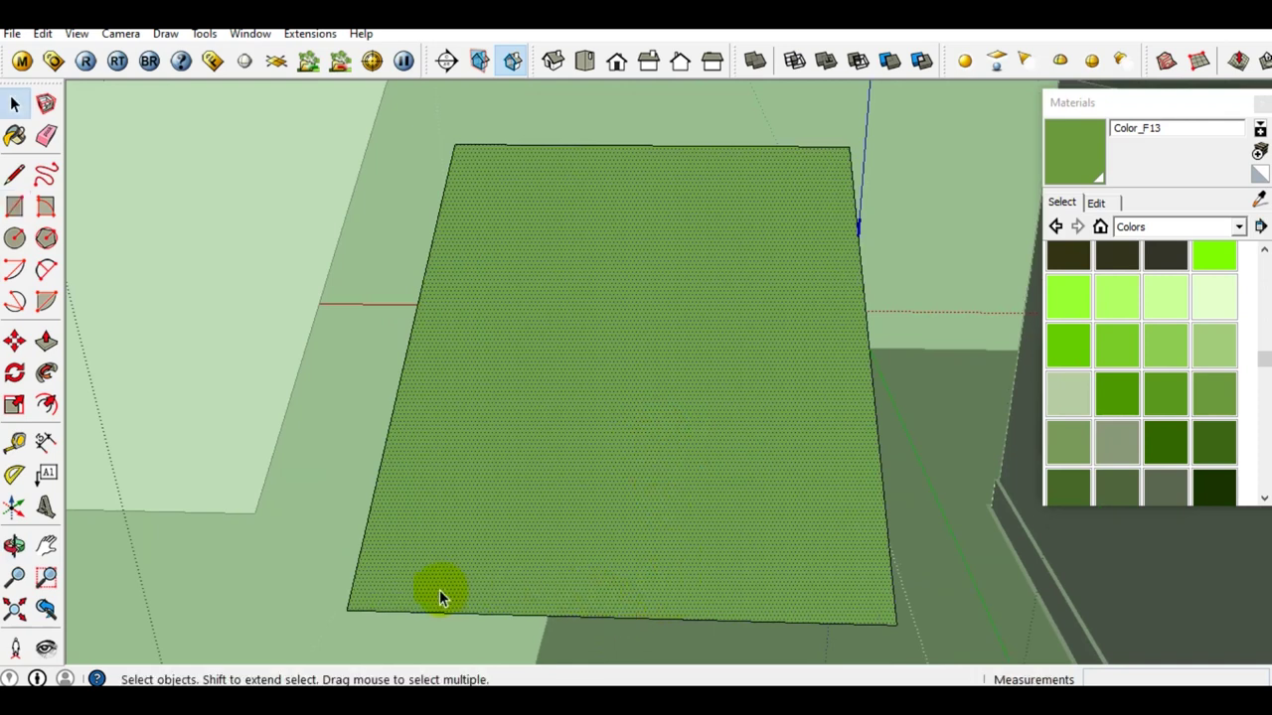
click(367, 545)
key(m)
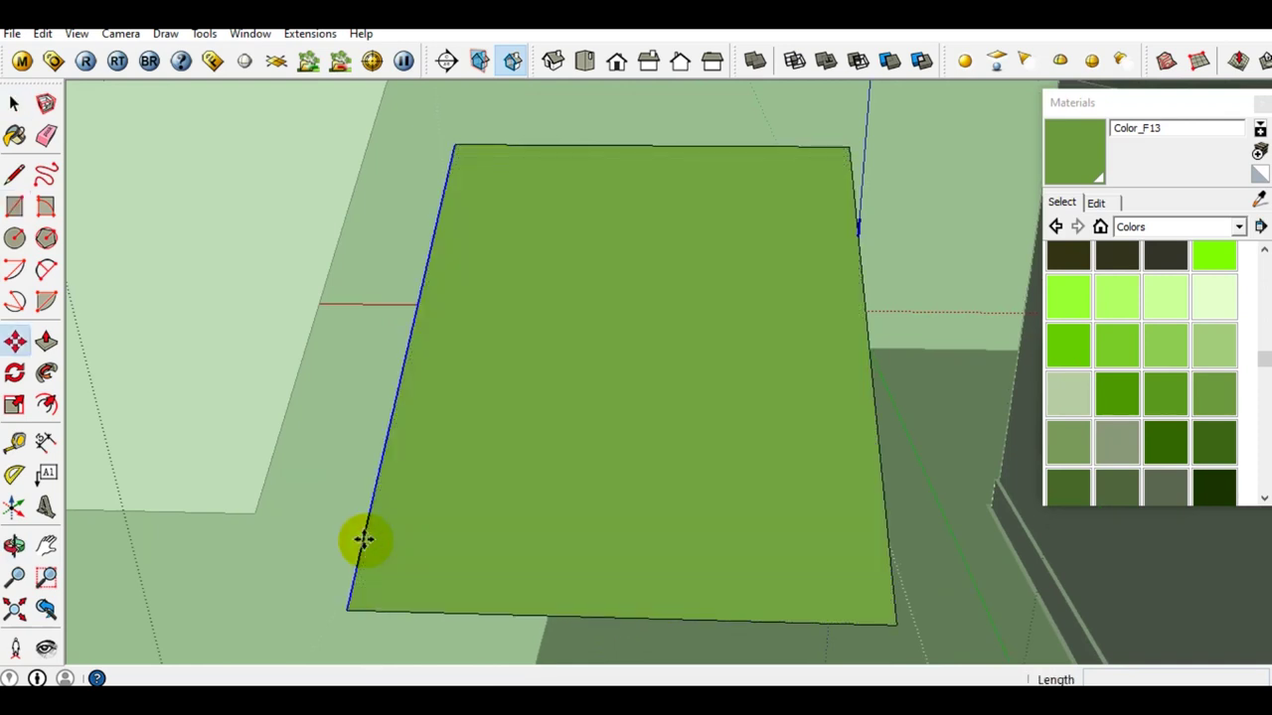
click(350, 609)
key(ctrl)
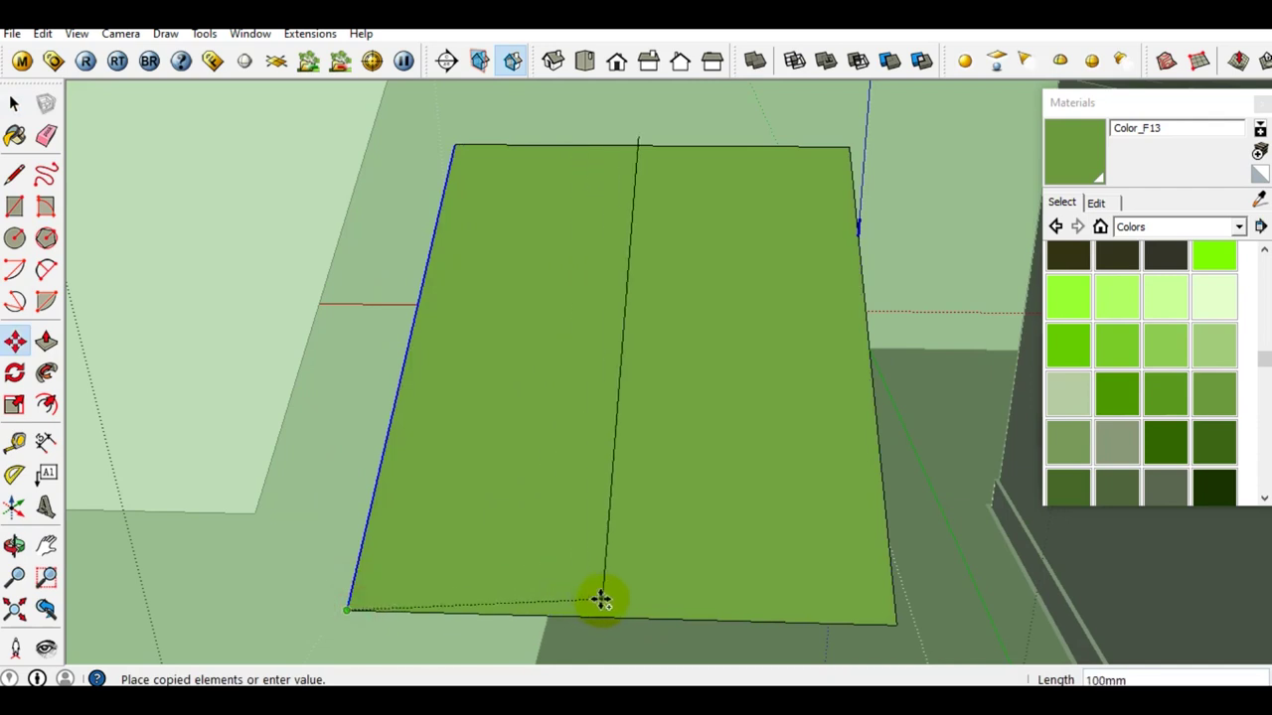
click(622, 617)
Copy the middle edge 40 mm further to mark a strip, and select that strip
middle_drag(644, 584, 659, 572)
key(space)
key(m)
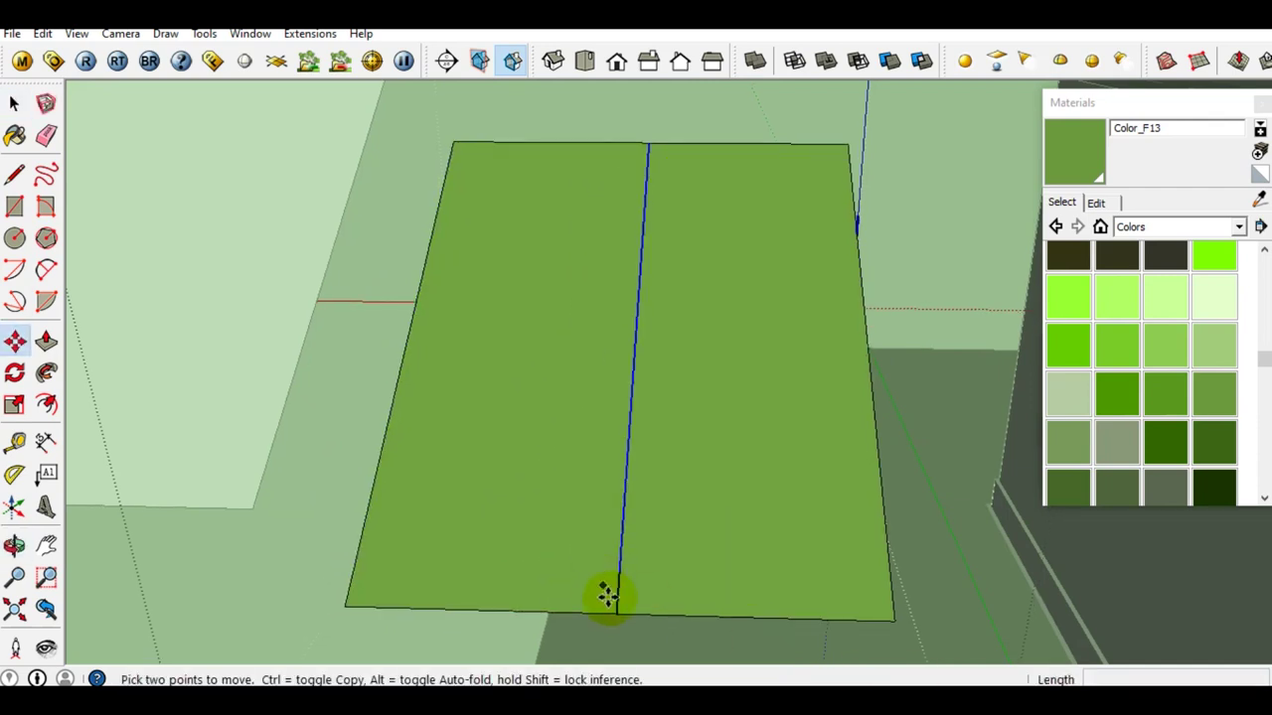
click(622, 613)
key(ctrl)
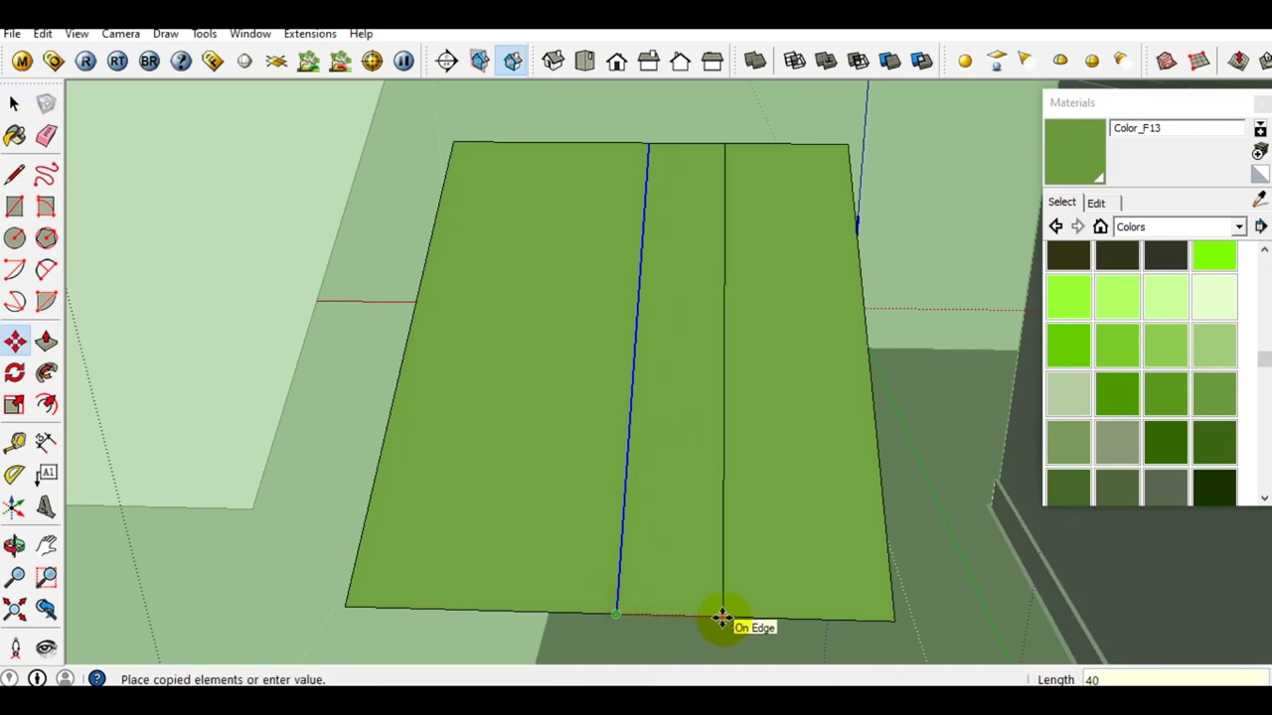
click(722, 617)
key(space)
click(716, 537)
Push/Pull the strip up 60 into a raised block
mouse_move(715, 537)
middle_down()
mouse_move(616, 534)
mouse_move(576, 407)
mouse_move(638, 474)
middle_up()
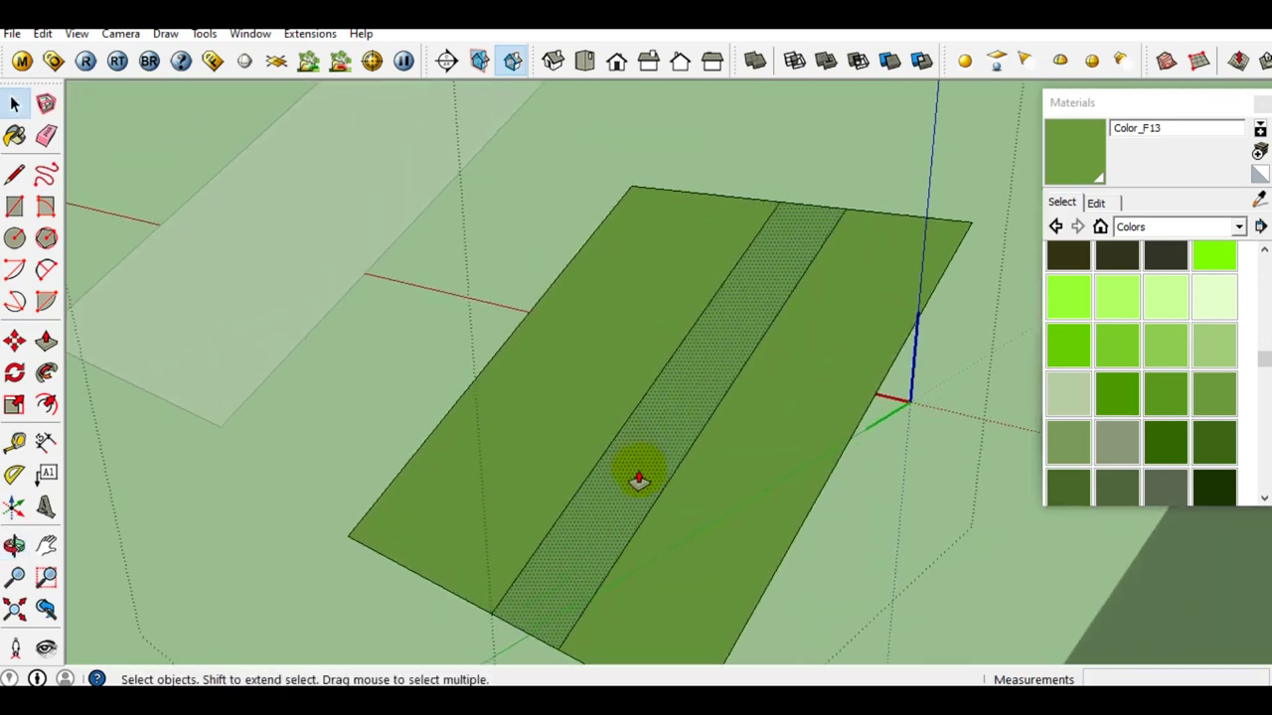
key(p)
drag(638, 480, 592, 435)
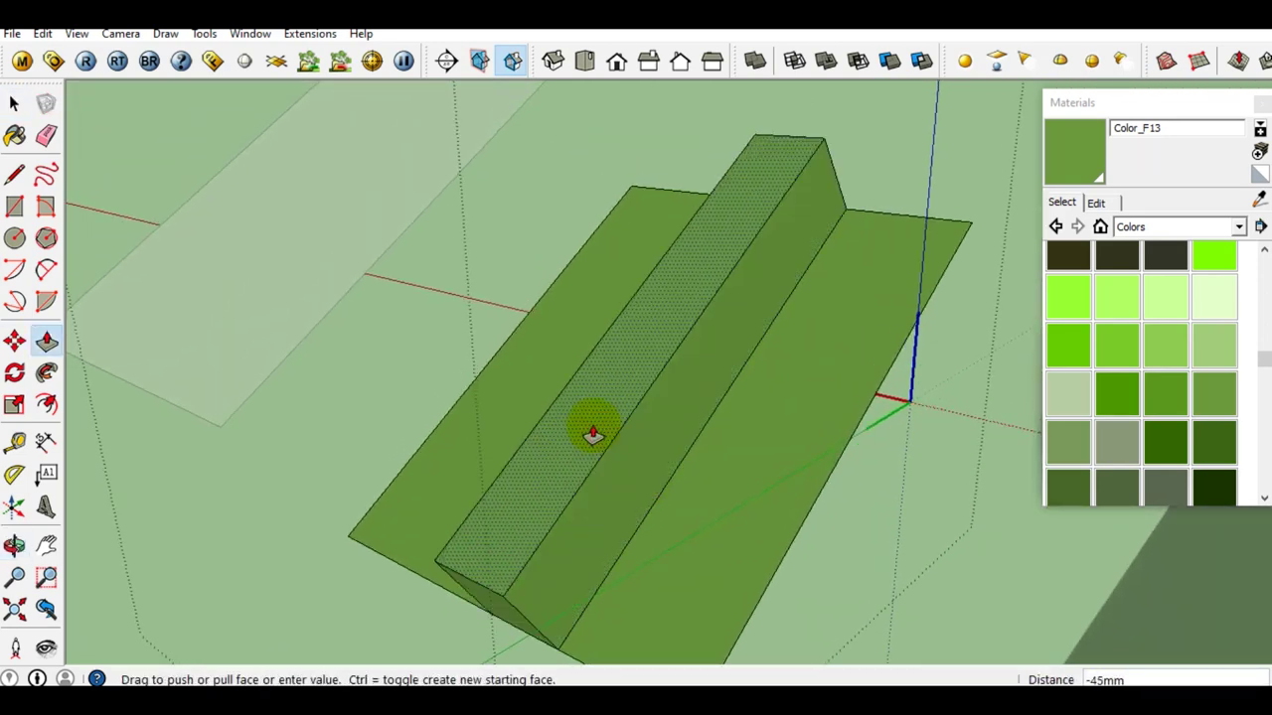
key(Return)
Copy the block's top end edge 40 from the end and Push/Pull that end section
mouse_move(590, 431)
middle_down()
mouse_move(789, 418)
mouse_move(729, 265)
mouse_move(864, 285)
mouse_move(817, 323)
middle_up()
click(864, 285)
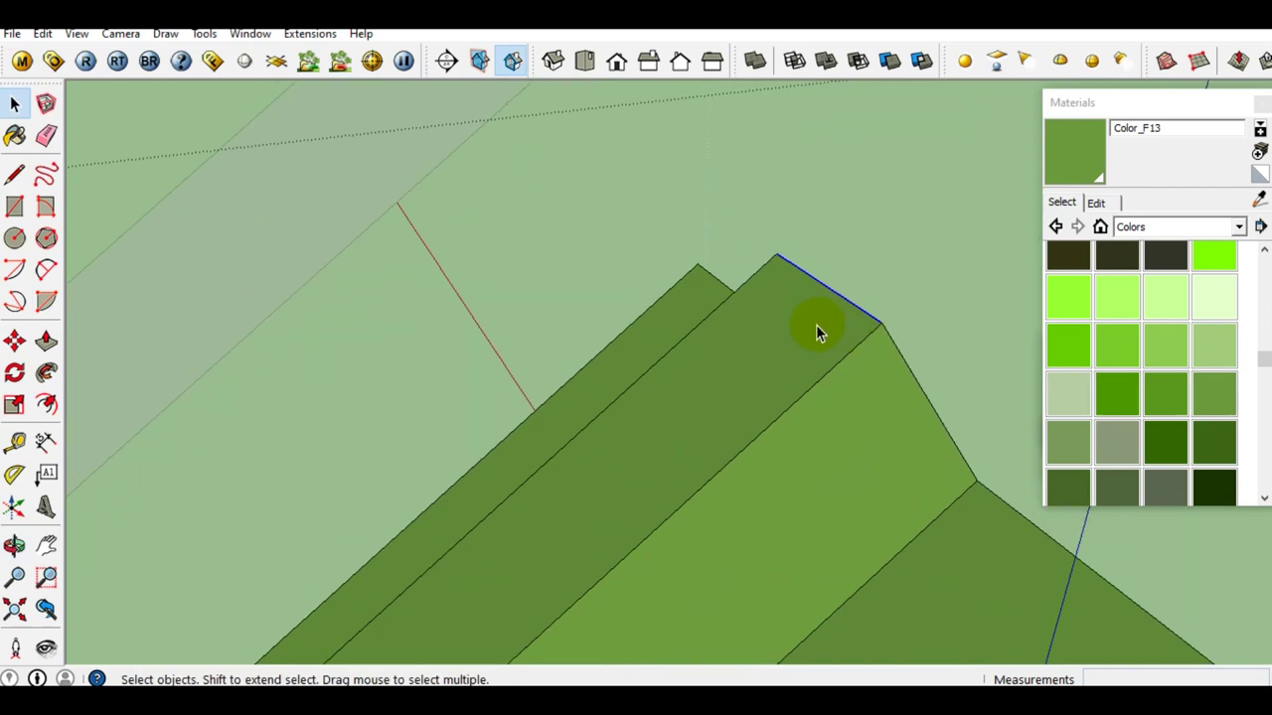
key(m)
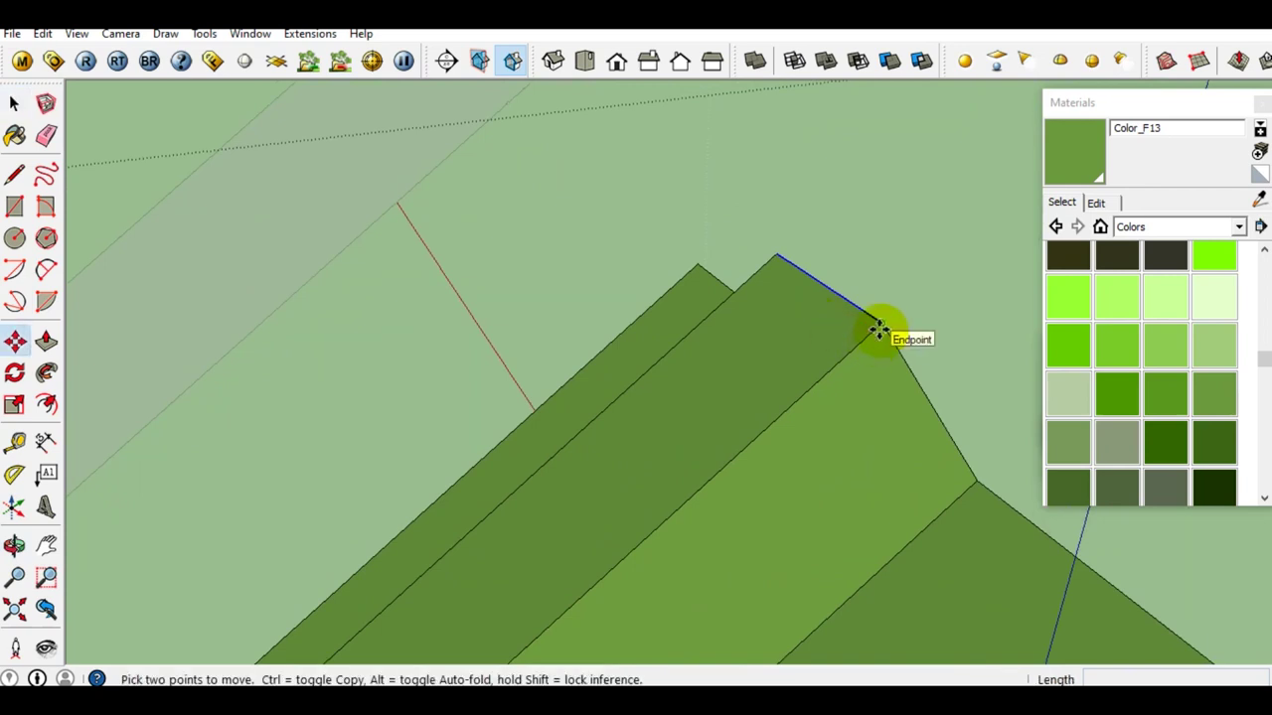
click(873, 332)
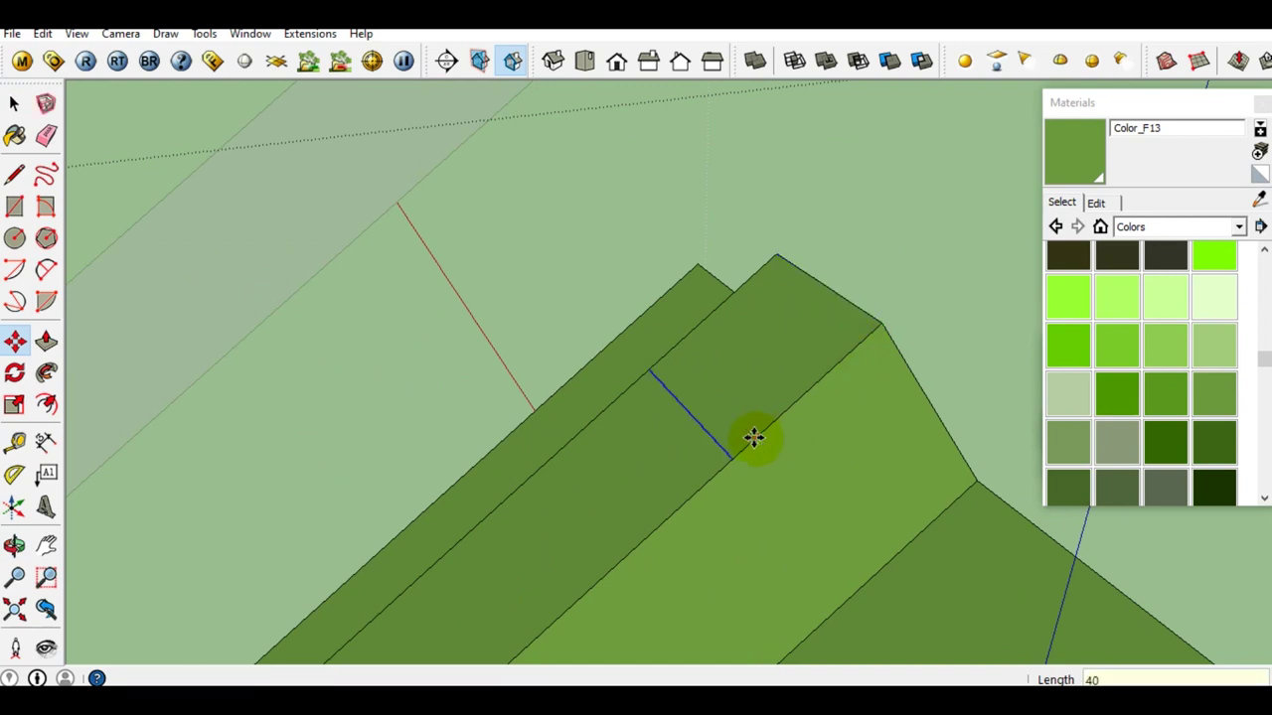
key(space)
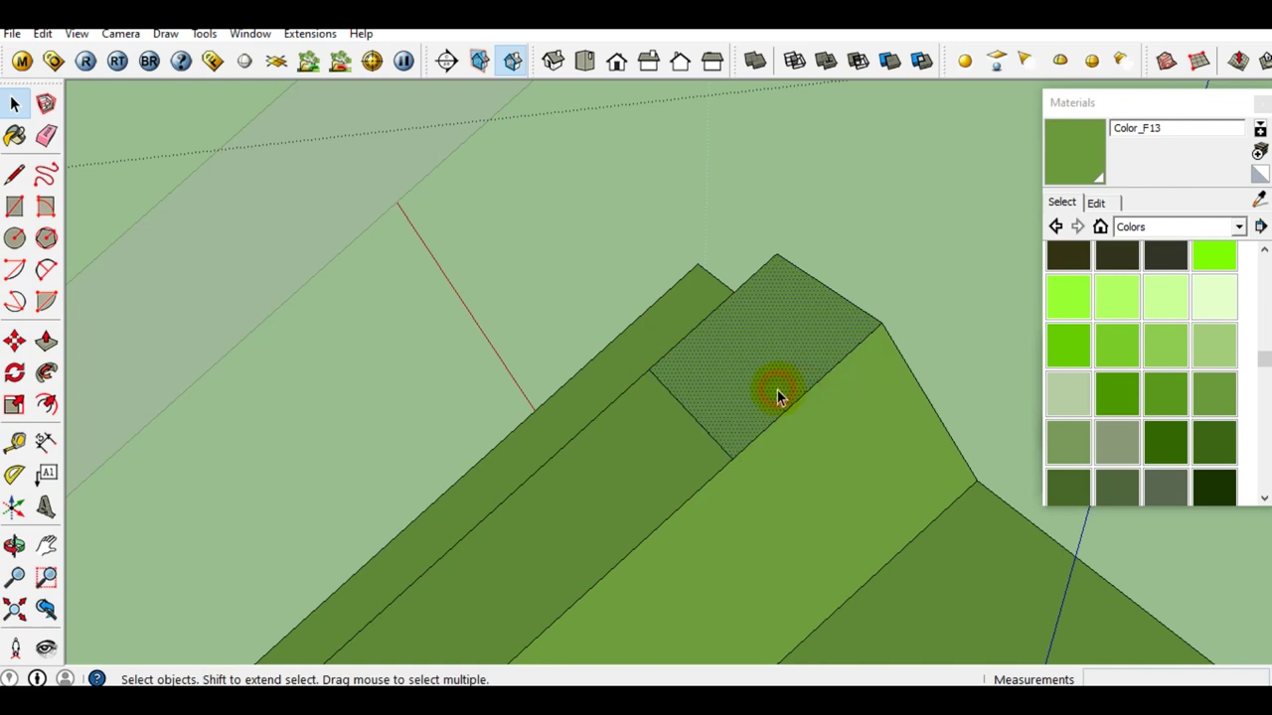
key(p)
click(776, 397)
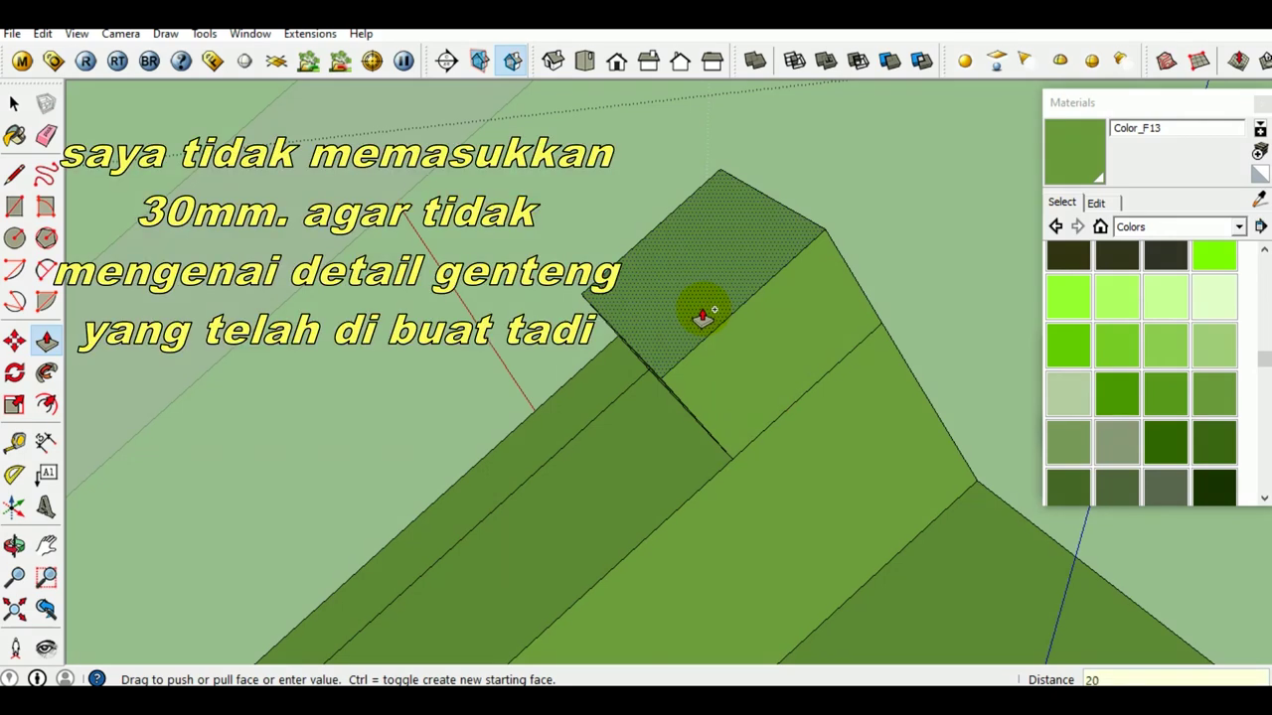
click(703, 314)
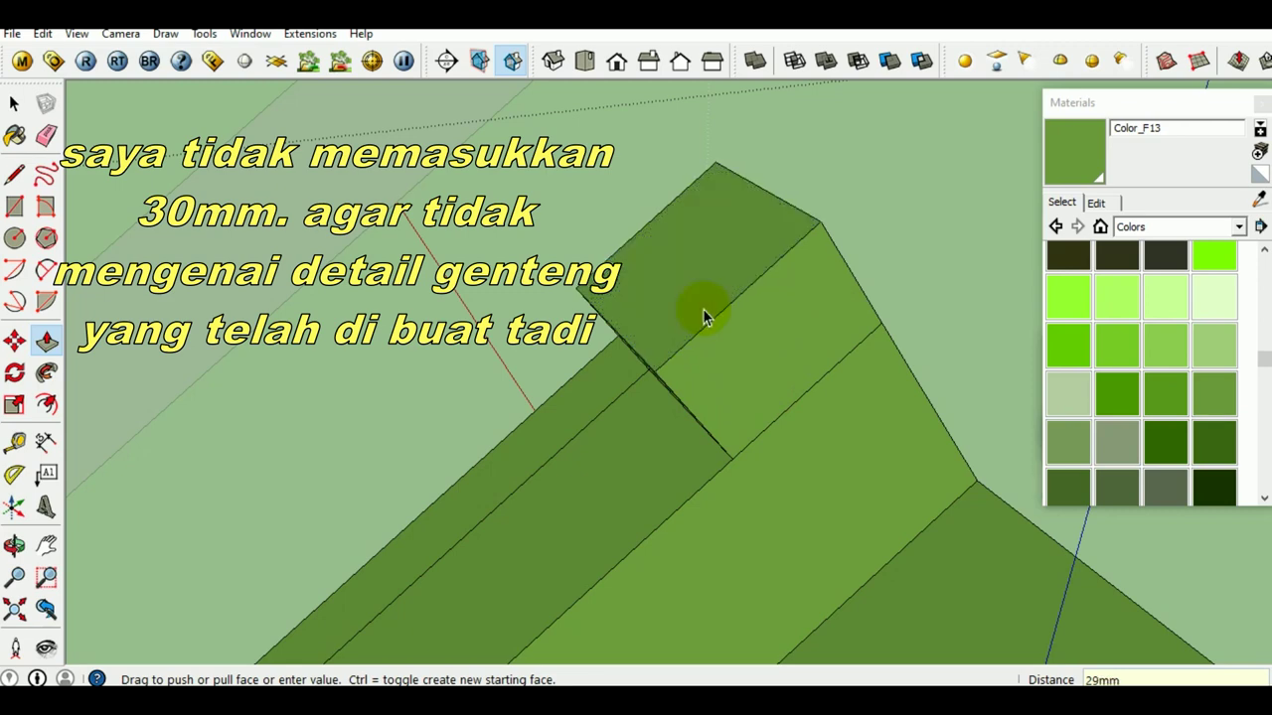
key(space)
Push the hatched end face outward and re-extrude the upper block face
mouse_move(737, 334)
middle_down()
mouse_move(700, 342)
mouse_move(803, 327)
mouse_move(678, 369)
middle_up()
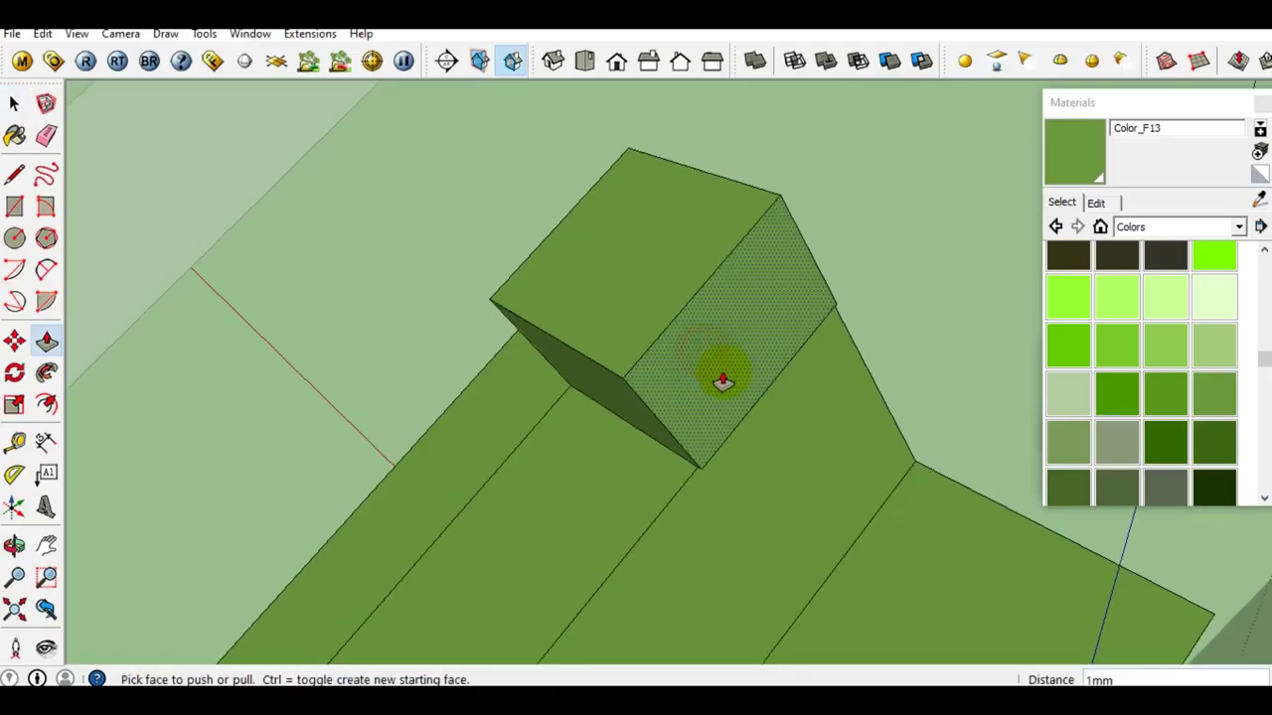
scroll(723, 368, down, 3)
mouse_move(672, 275)
mouse_down()
mouse_move(896, 549)
mouse_move(889, 556)
mouse_up()
key(space)
mouse_move(786, 426)
middle_down()
mouse_move(964, 352)
mouse_move(857, 373)
middle_up()
scroll(814, 262, up, 2)
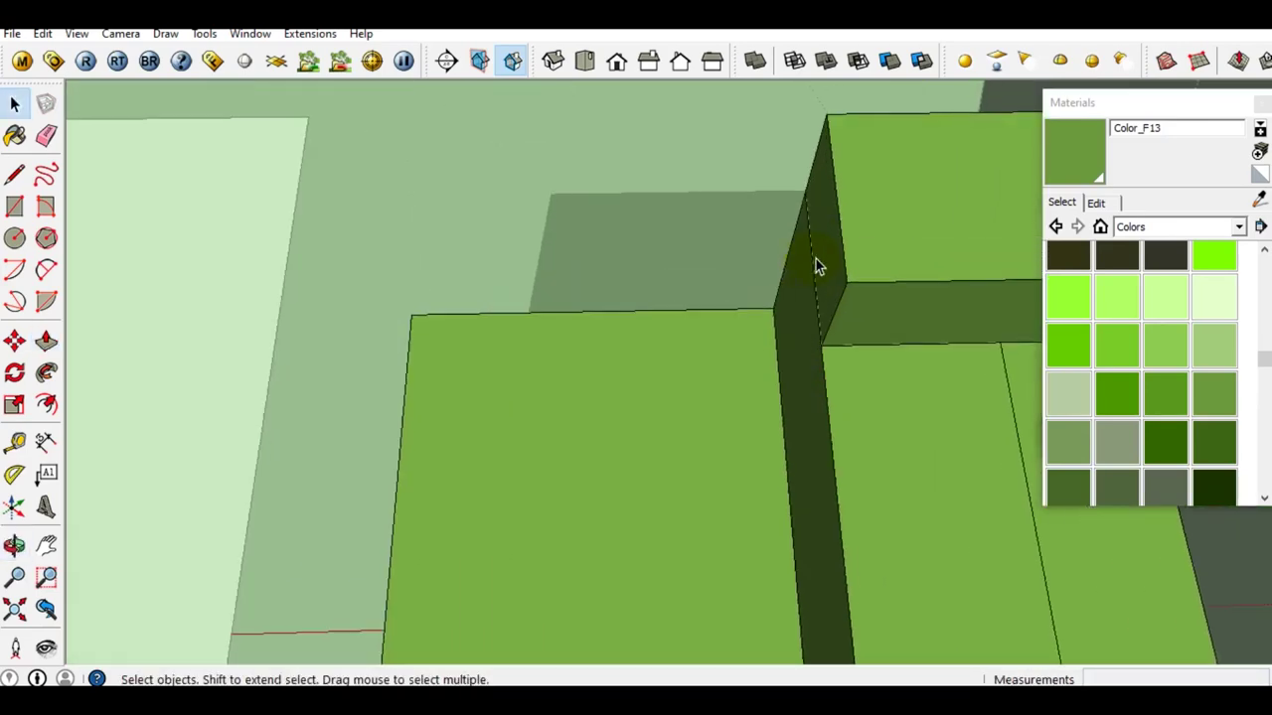
scroll(815, 258, up, 2)
key(p)
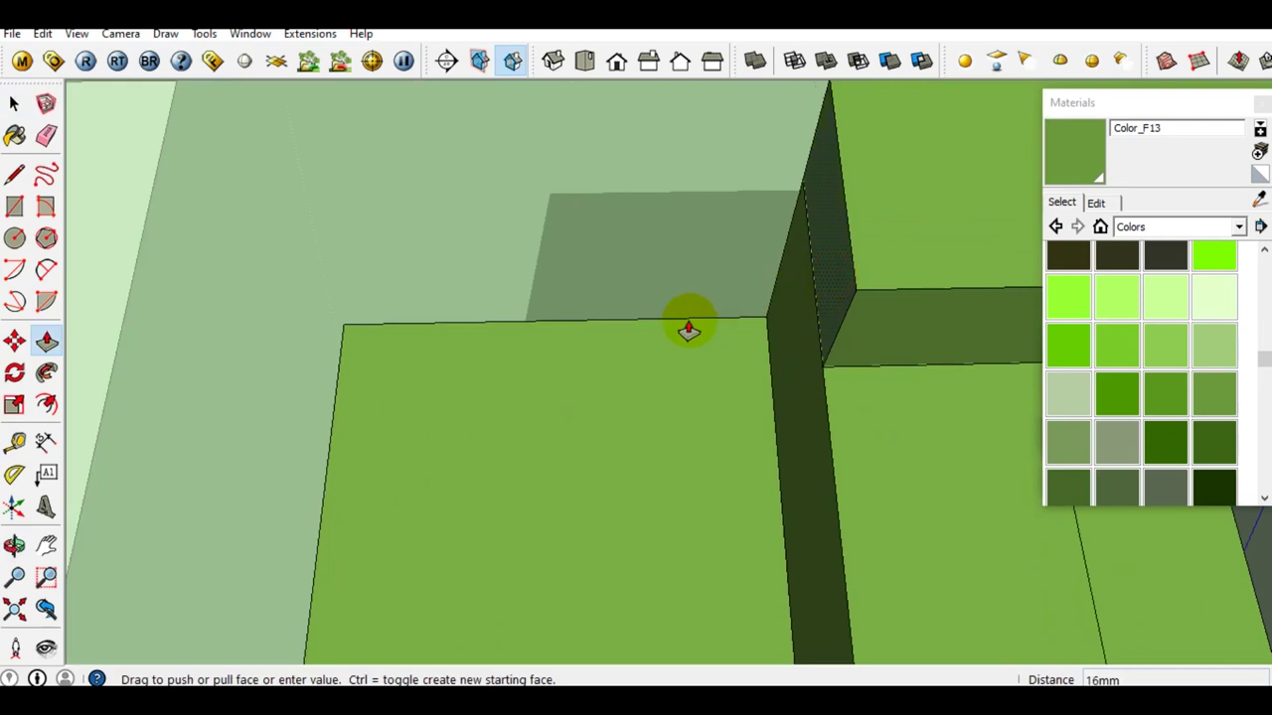
click(573, 385)
click(446, 423)
key(space)
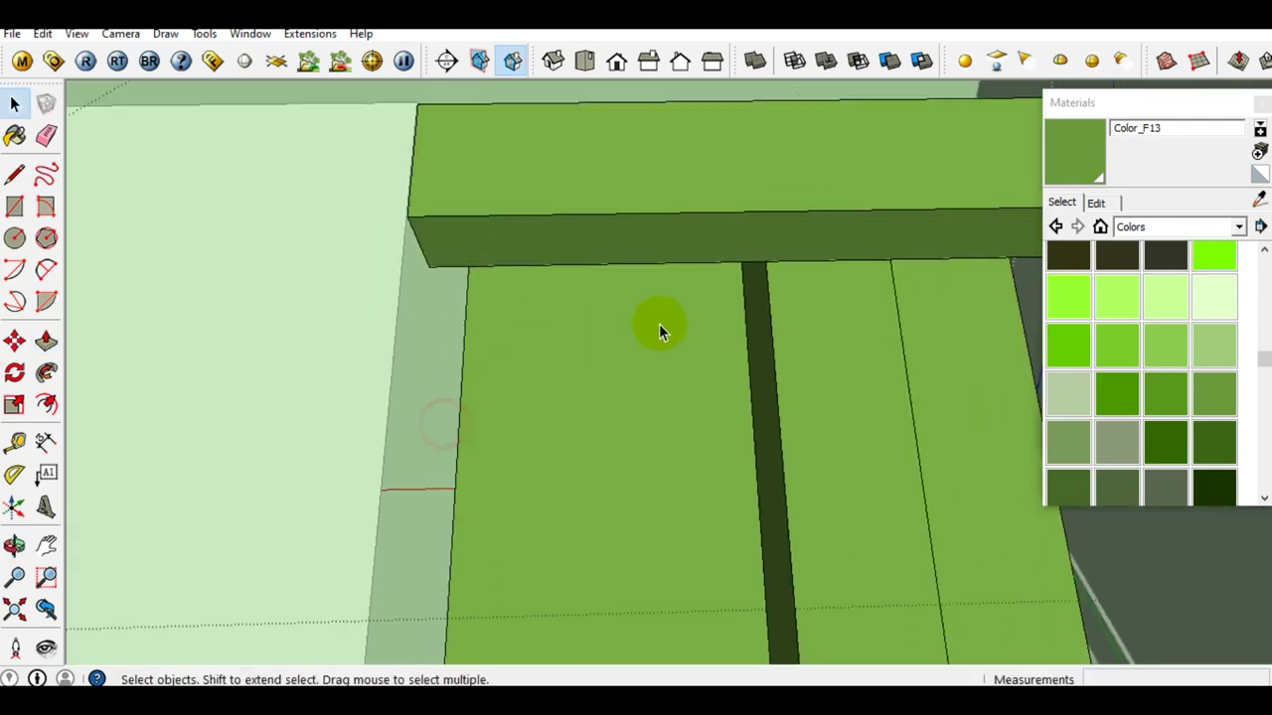
Erase the right-hand block and the wide left block, leaving a T of two beams
scroll(651, 326, down, 5)
mouse_move(719, 405)
middle_down()
mouse_move(688, 463)
mouse_move(700, 485)
middle_up()
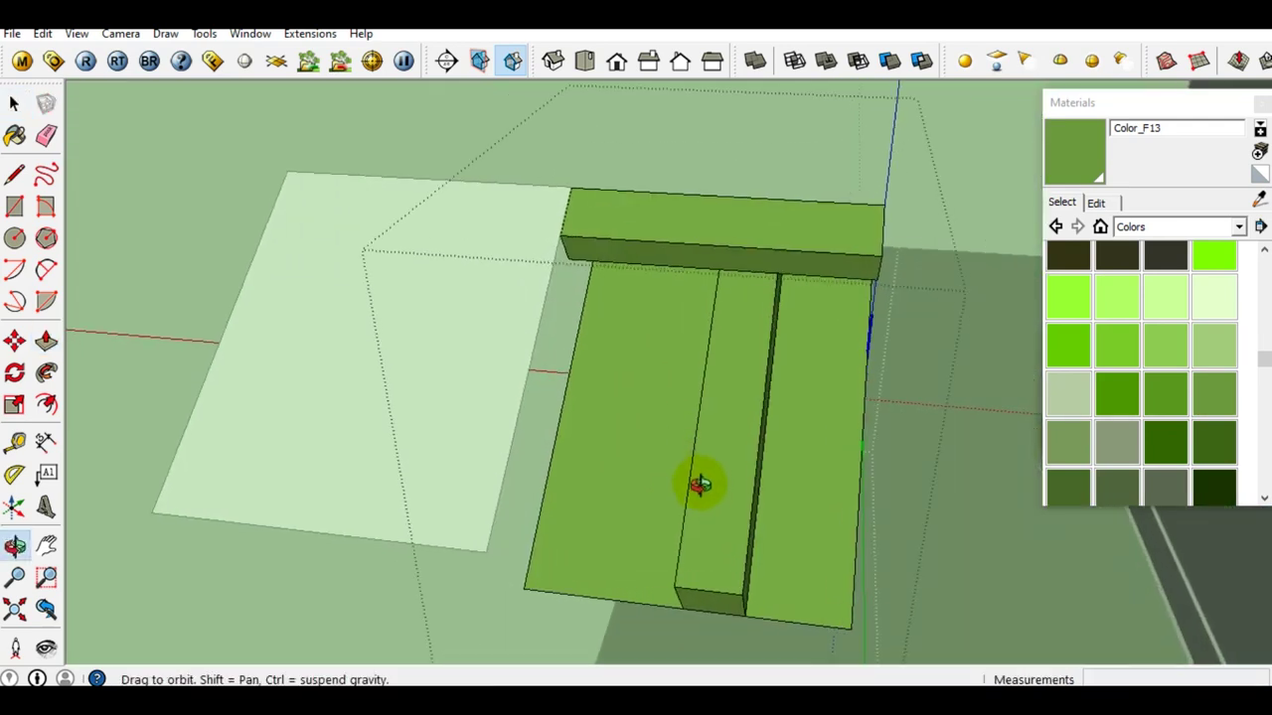
key(e)
scroll(703, 488, up, 3)
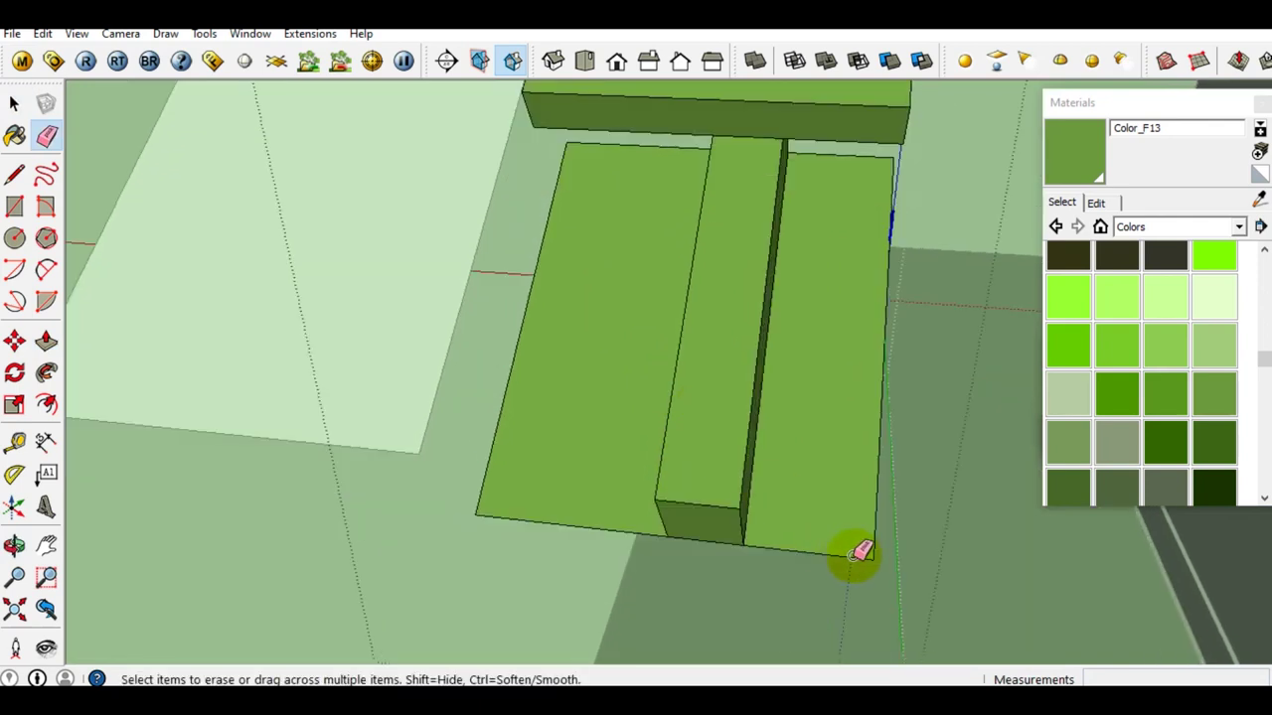
drag(871, 556, 879, 557)
click(484, 509)
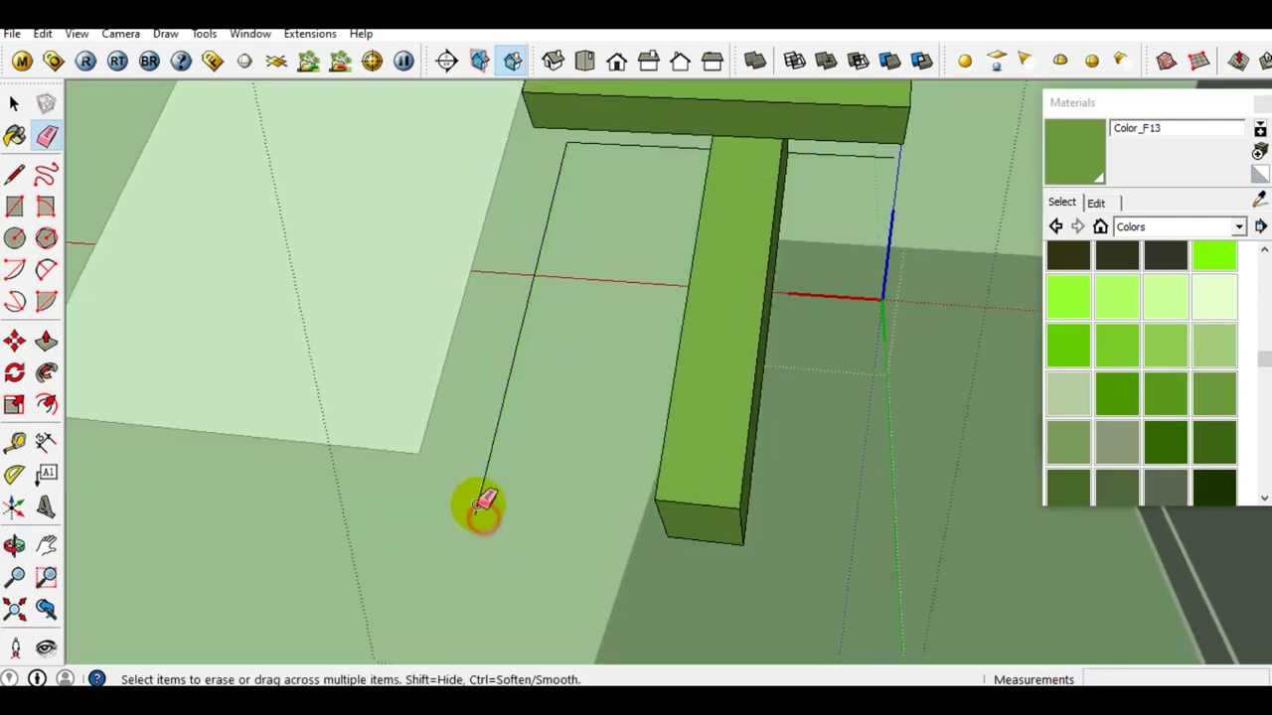
middle_drag(548, 415, 710, 397)
scroll(667, 227, up, 3)
scroll(692, 270, down, 3)
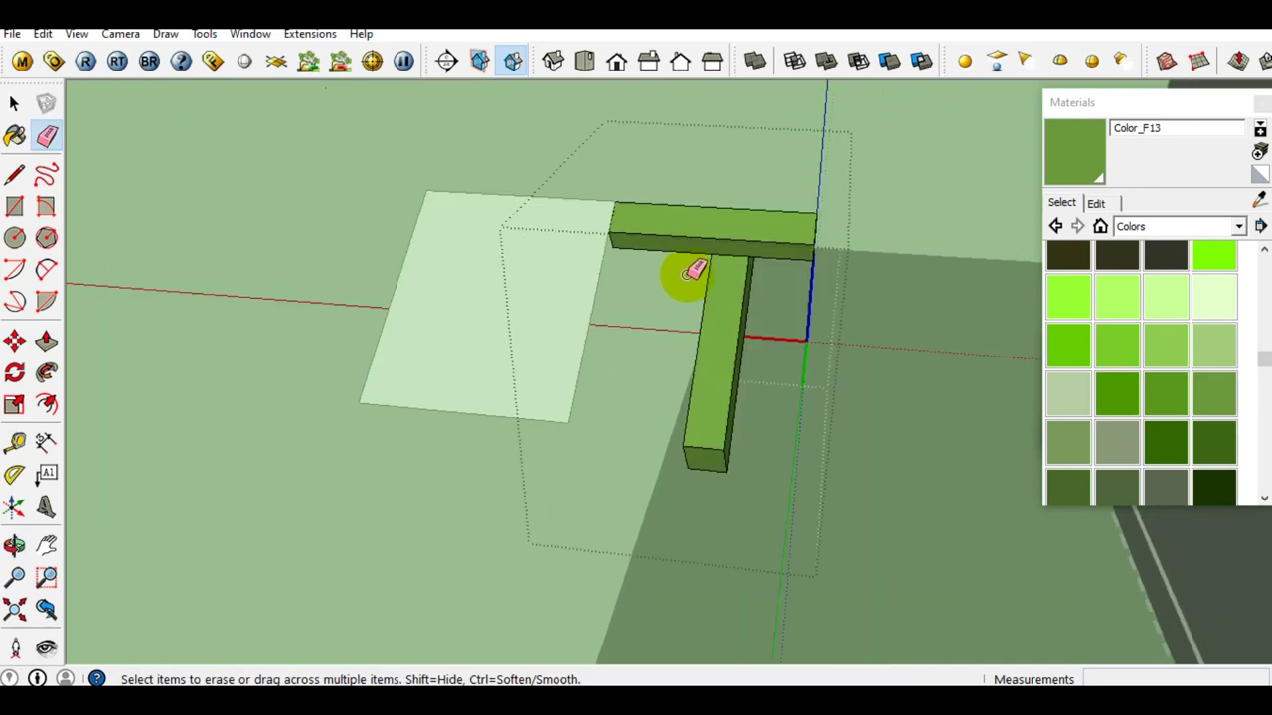
scroll(693, 270, up, 2)
scroll(758, 232, up, 2)
scroll(721, 256, up, 2)
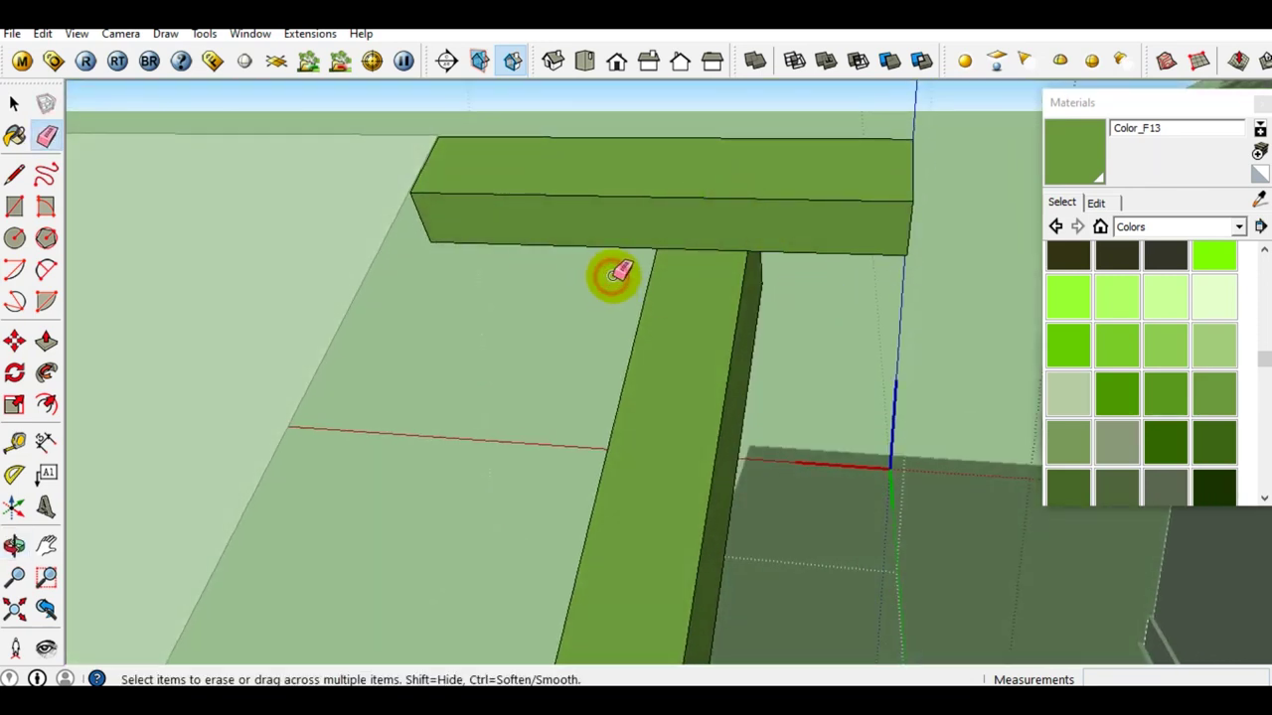
Select and delete the end face of the long beam
key(space)
scroll(635, 338, down, 5)
scroll(630, 347, up, 1)
scroll(613, 364, up, 2)
scroll(614, 410, up, 2)
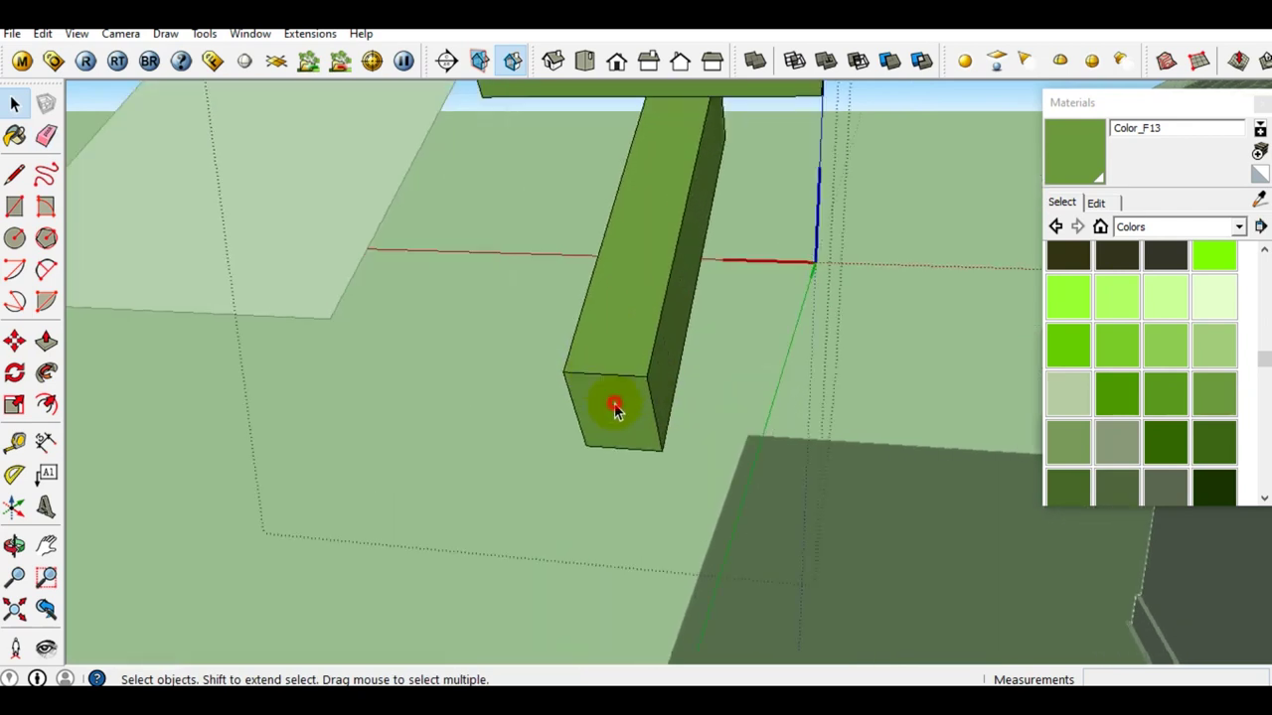
click(614, 410)
scroll(614, 409, up, 1)
key(Delete)
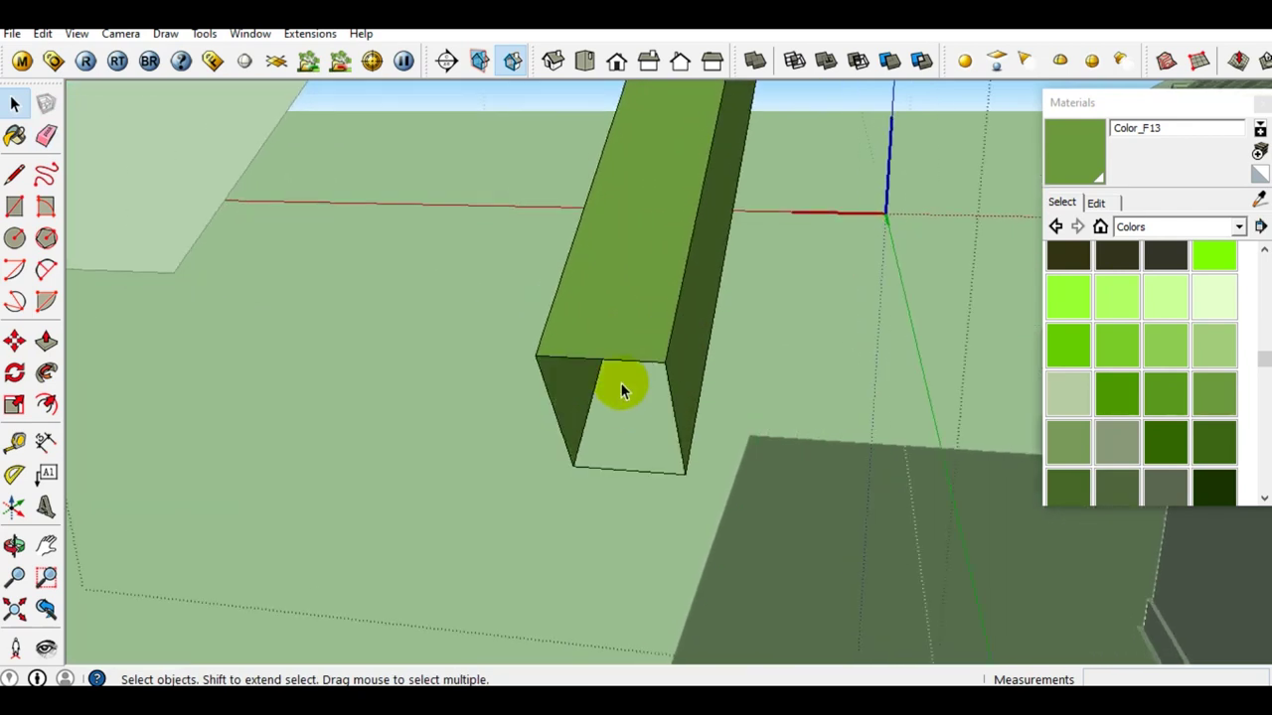
Draw a line across the bottom of the beam's open end to cap it with a face
scroll(626, 362, down, 1)
key(l)
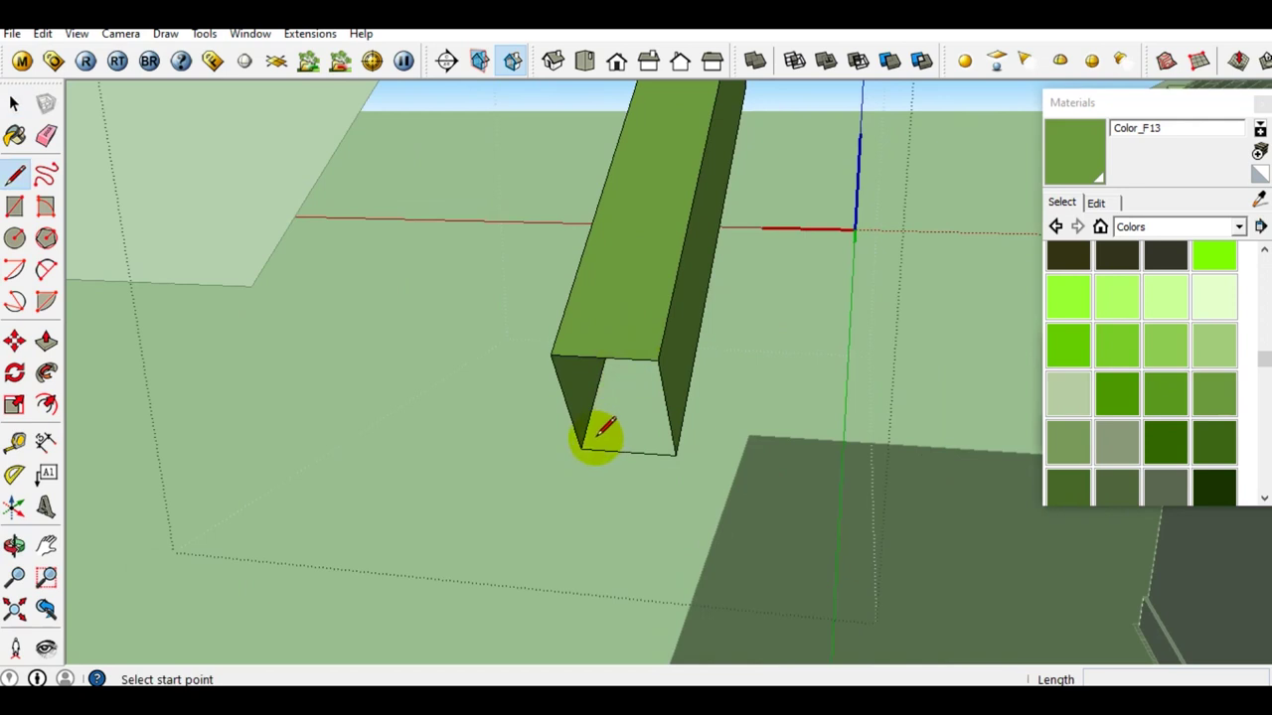
scroll(596, 434, up, 1)
click(570, 395)
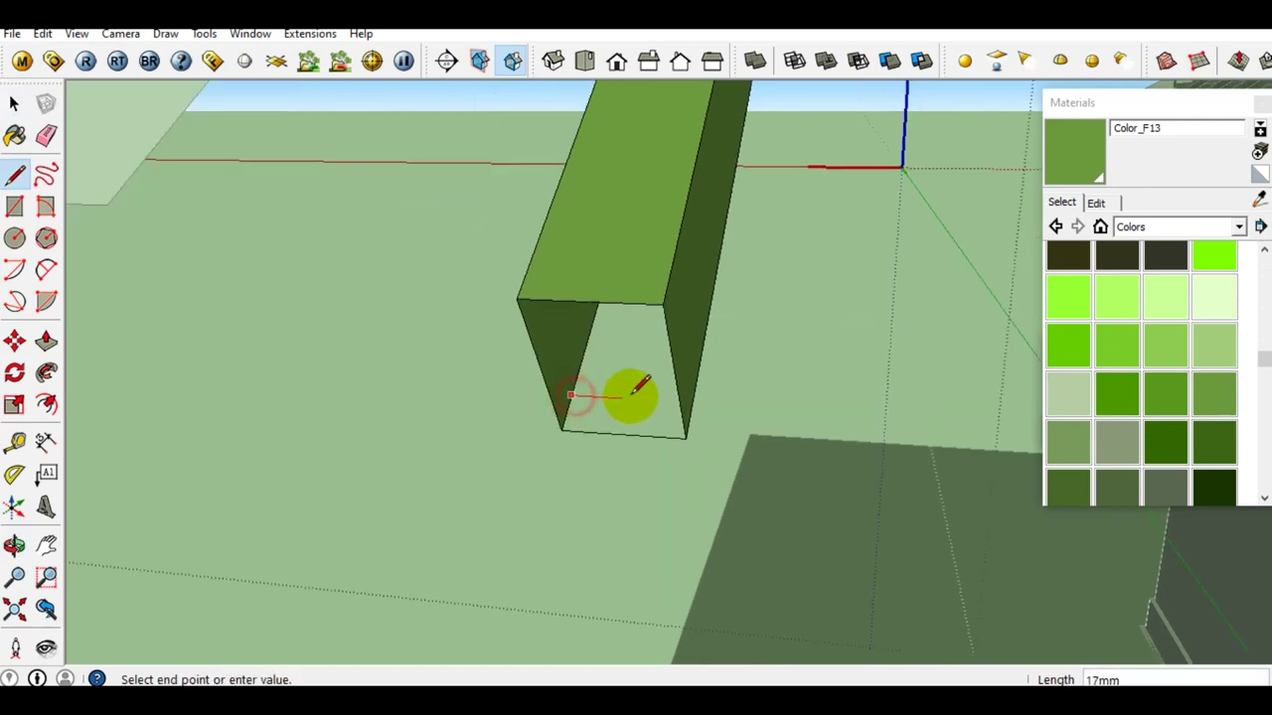
click(692, 401)
key(space)
key(e)
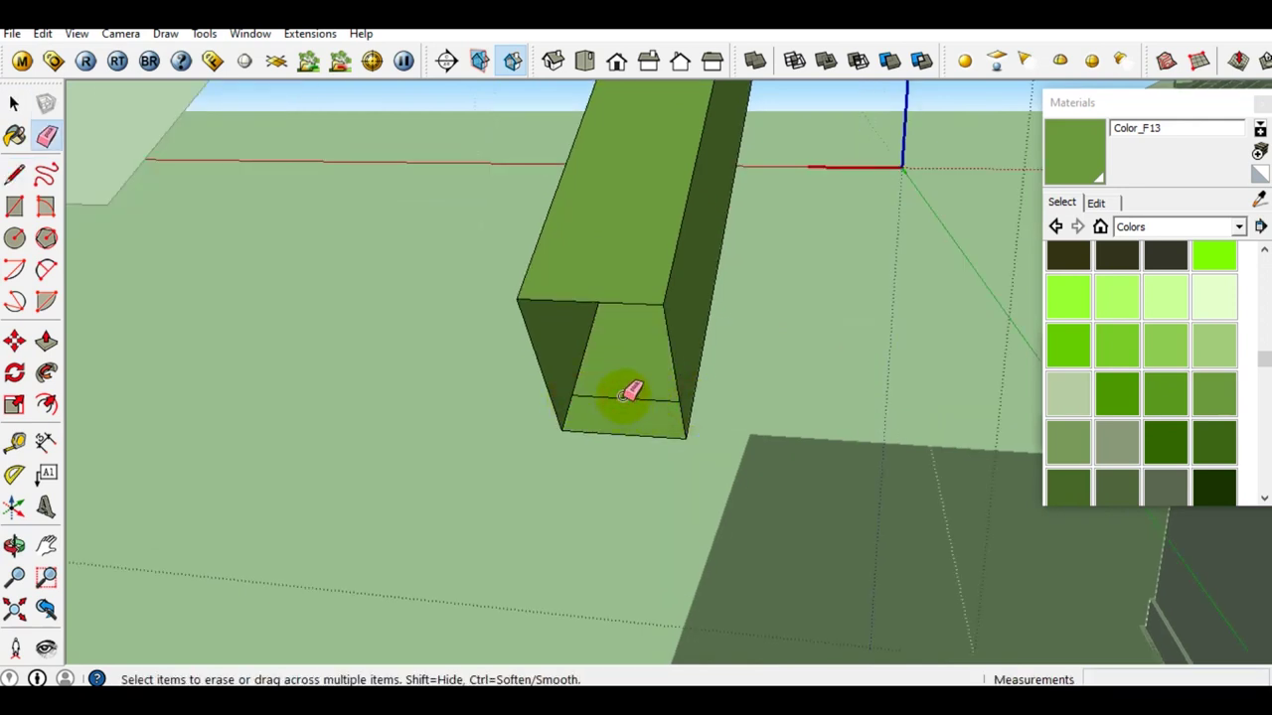
key(space)
middle_drag(636, 397, 562, 316)
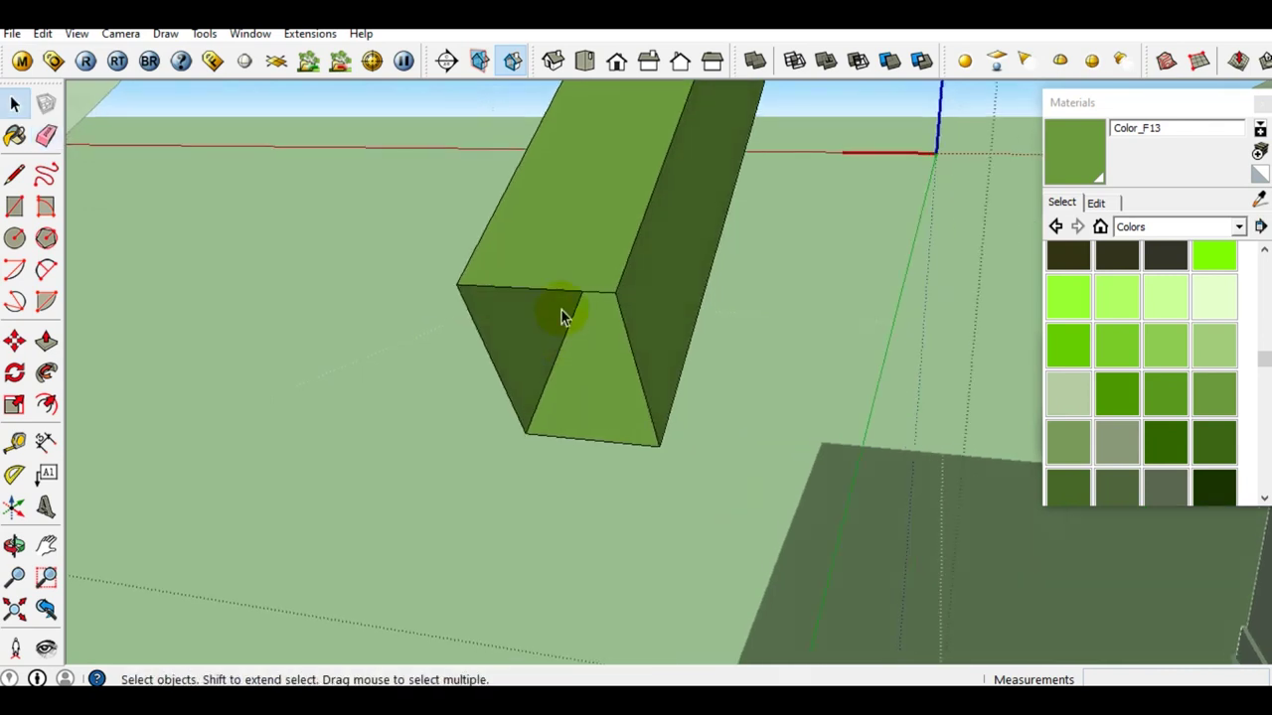
scroll(526, 275, up, 2)
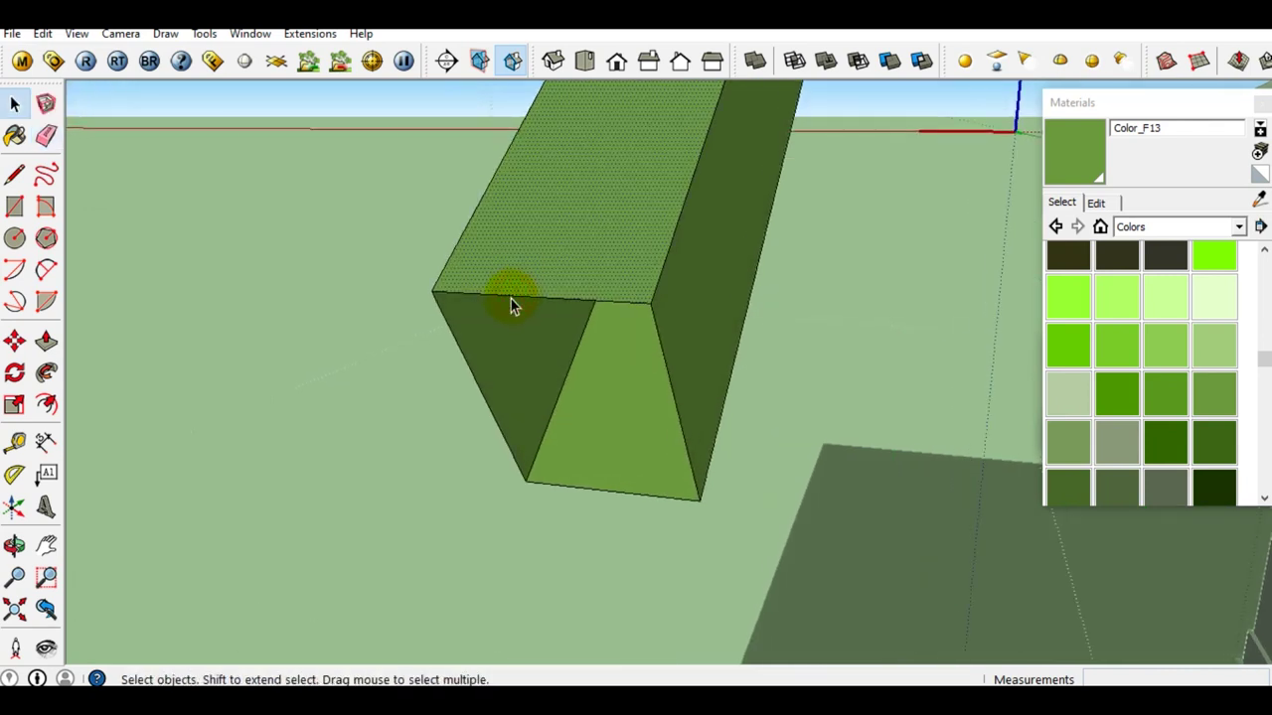
Soften the top, vertical, bottom and left edges at the long beam's end
right_click(512, 301)
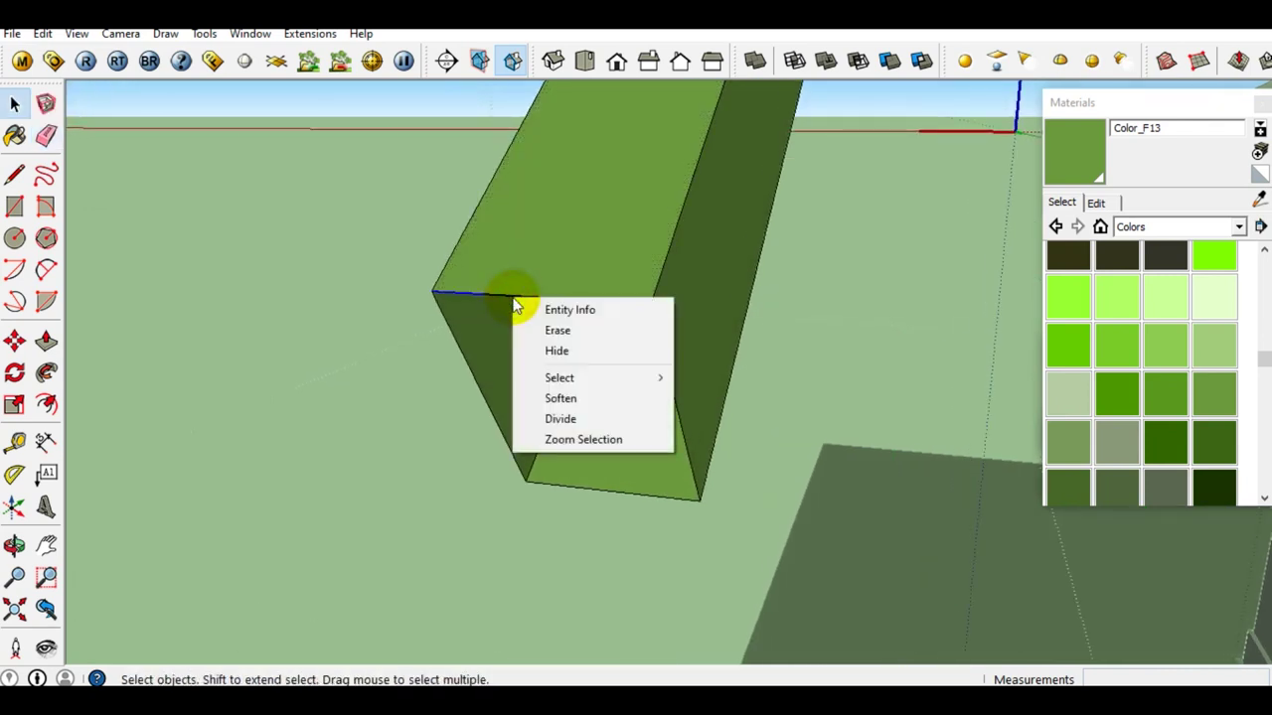
click(561, 400)
right_click(666, 377)
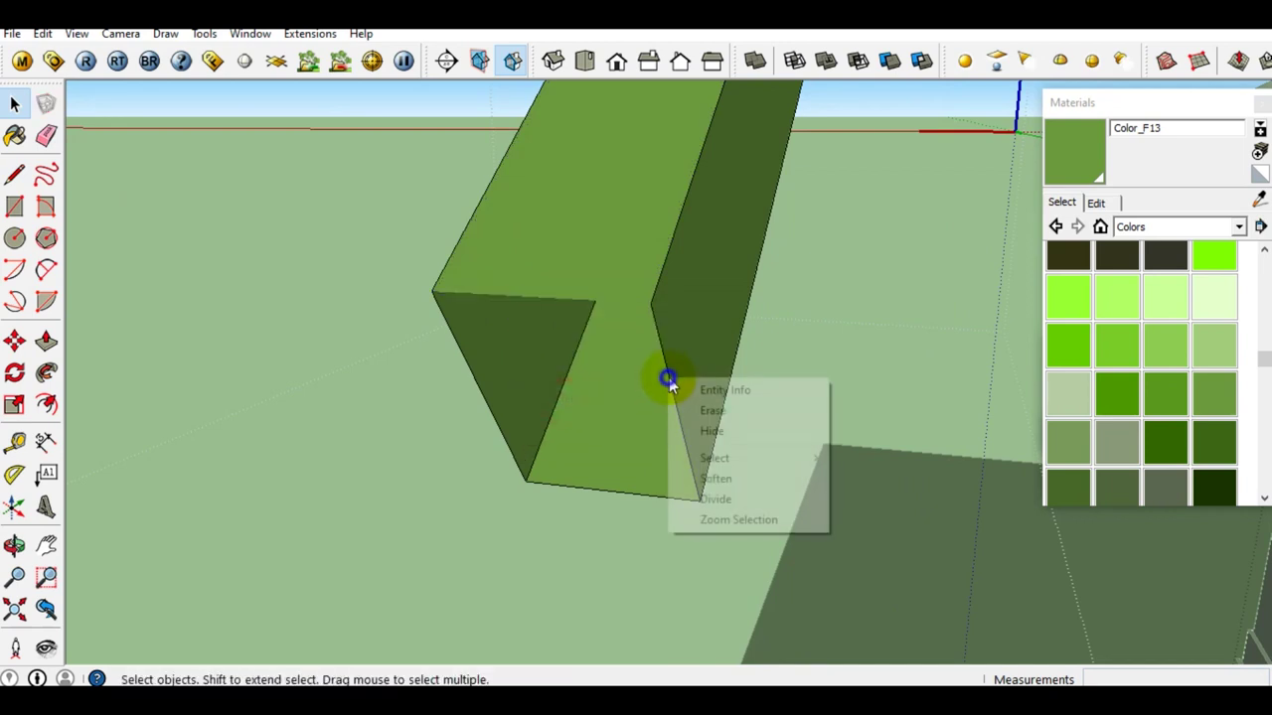
click(701, 481)
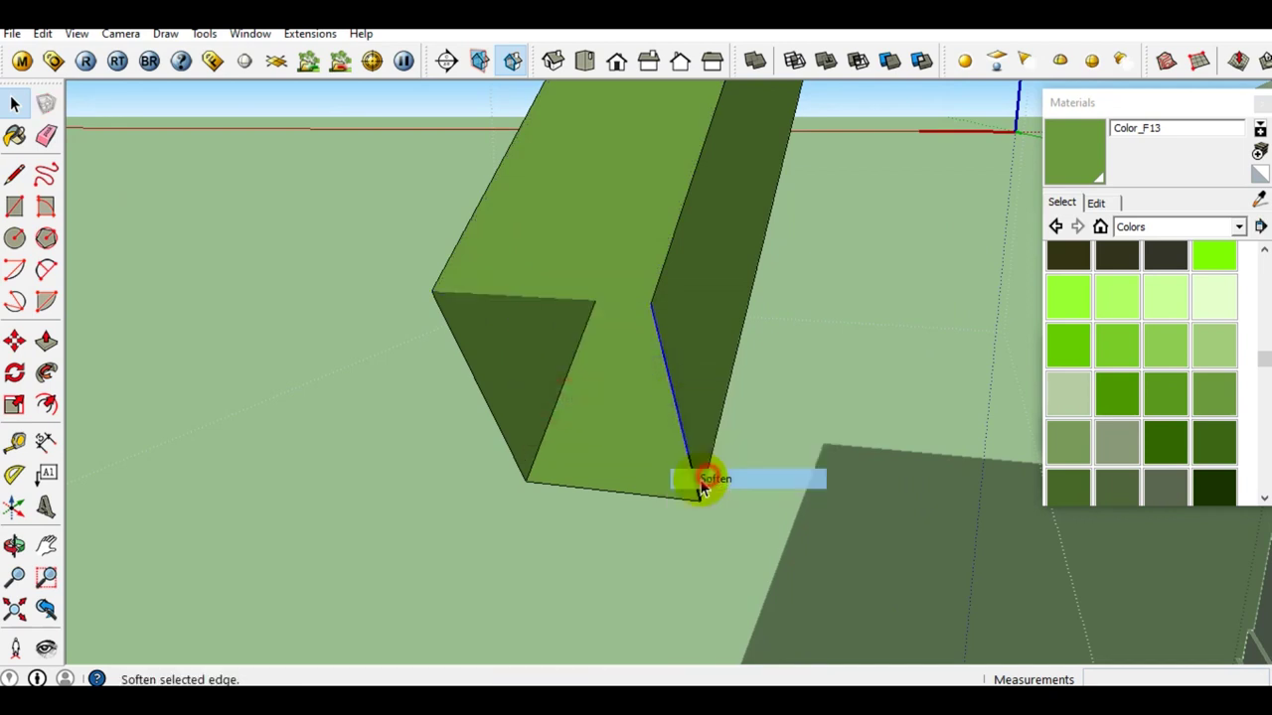
right_click(630, 493)
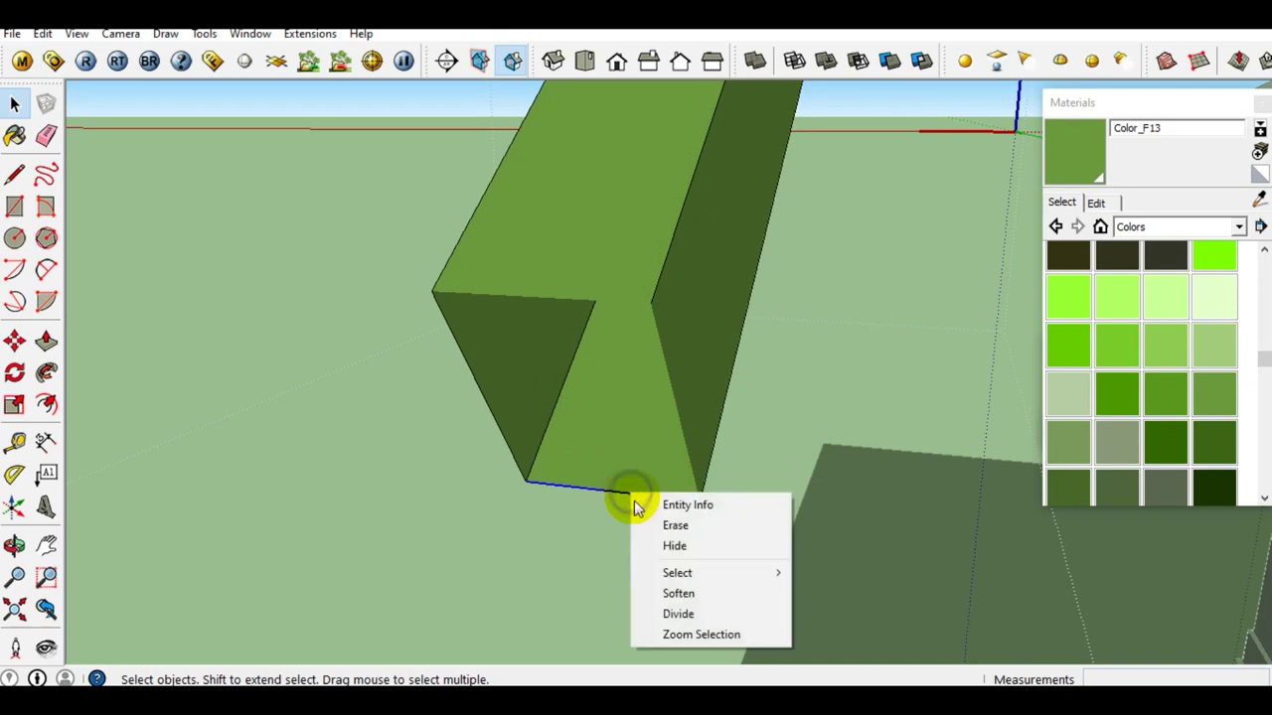
click(672, 593)
right_click(500, 433)
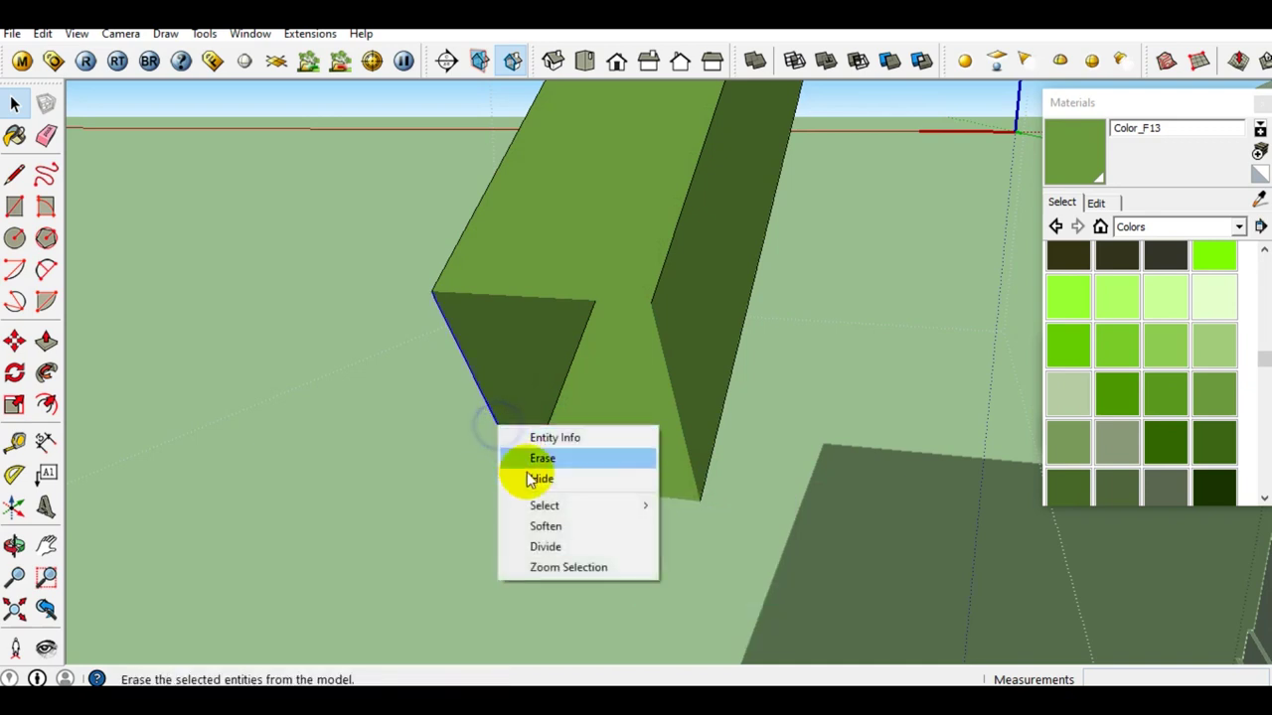
click(539, 525)
Soften an edge at the crossbar's end, then orbit to review the T-shaped beams
mouse_move(539, 525)
middle_down()
mouse_move(609, 263)
mouse_move(583, 559)
mouse_move(604, 341)
middle_up()
scroll(808, 268, up, 3)
middle_drag(493, 206, 690, 357)
right_click(682, 321)
right_click(747, 302)
click(787, 410)
mouse_move(646, 390)
middle_down()
mouse_move(352, 400)
mouse_move(531, 355)
mouse_move(828, 419)
middle_up()
right_click(918, 501)
key(Escape)
mouse_move(845, 545)
middle_down()
mouse_move(812, 404)
mouse_move(972, 422)
mouse_move(766, 447)
mouse_move(689, 377)
mouse_move(721, 460)
mouse_move(767, 432)
middle_up()
scroll(765, 417, down, 3)
scroll(764, 398, down, 3)
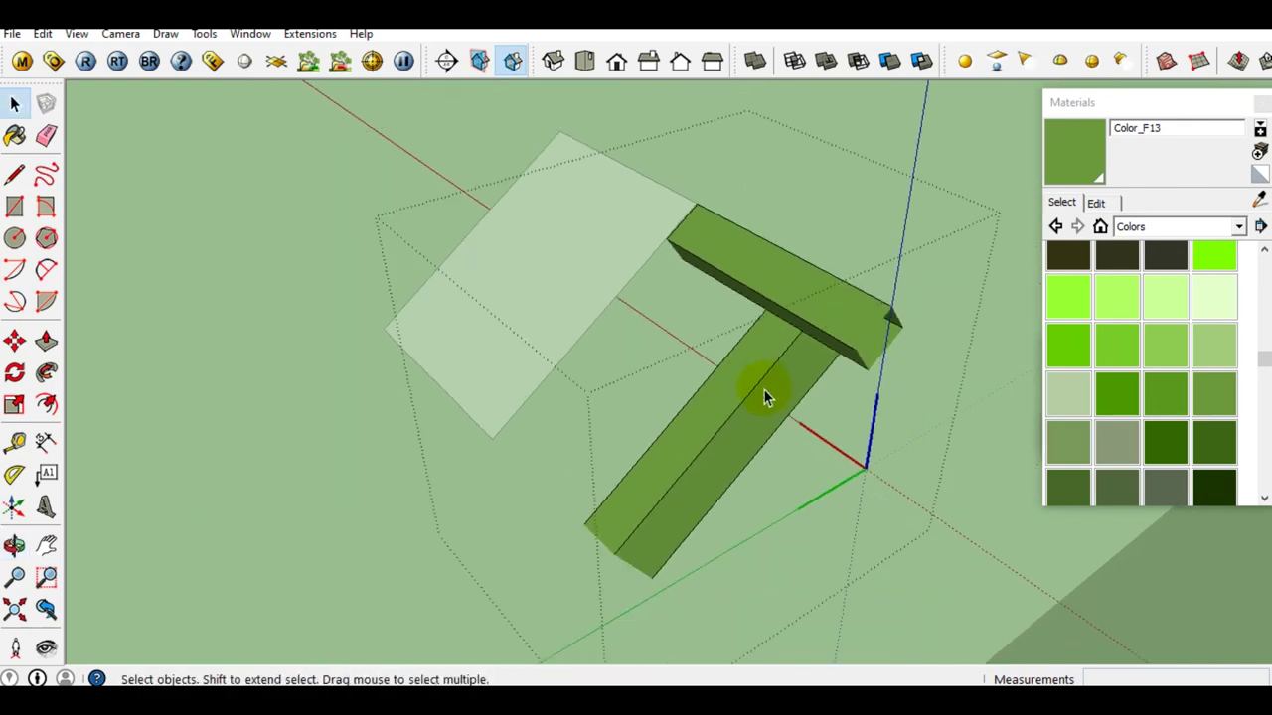
Paint the T-shaped beams with the tan Color_D08 material
scroll(735, 412, down, 2)
click(836, 306)
scroll(1117, 364, up, 3)
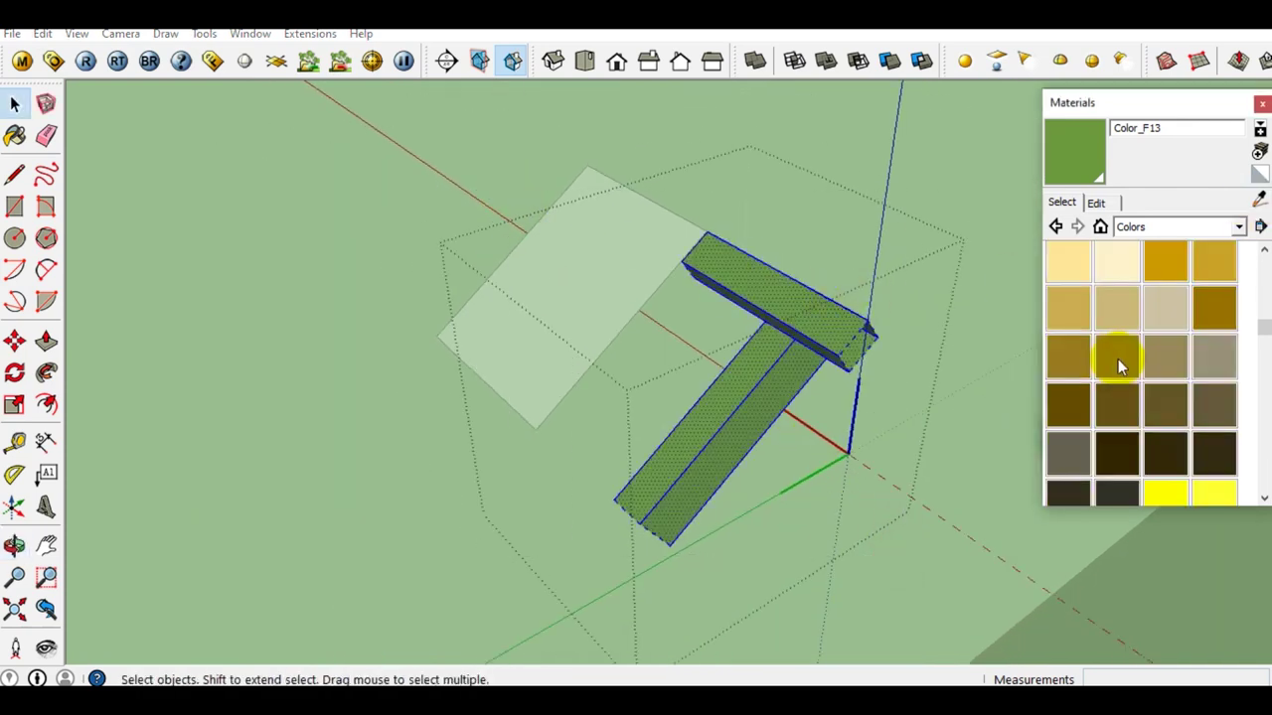
click(1070, 310)
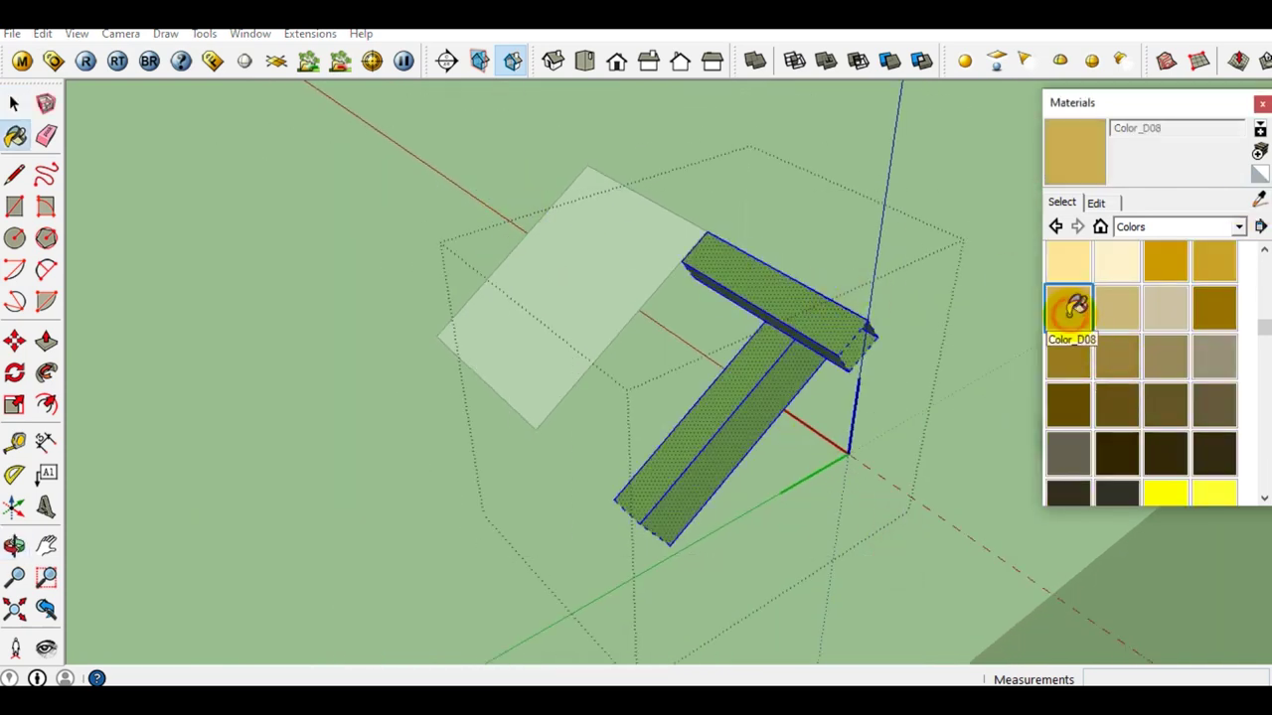
click(757, 378)
key(space)
Unhide the hidden green curved tile via the Edit menu
mouse_move(732, 413)
middle_down()
mouse_move(832, 361)
mouse_move(803, 333)
middle_up()
click(802, 333)
scroll(775, 347, up, 2)
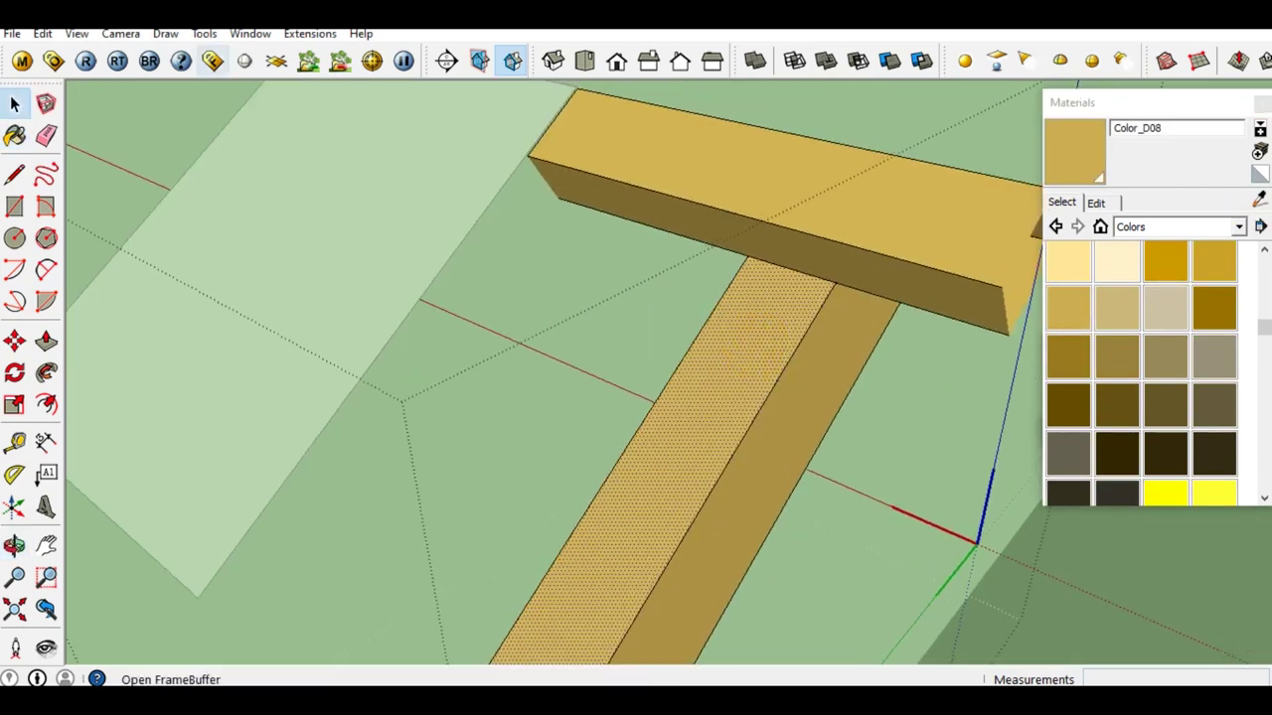
click(43, 33)
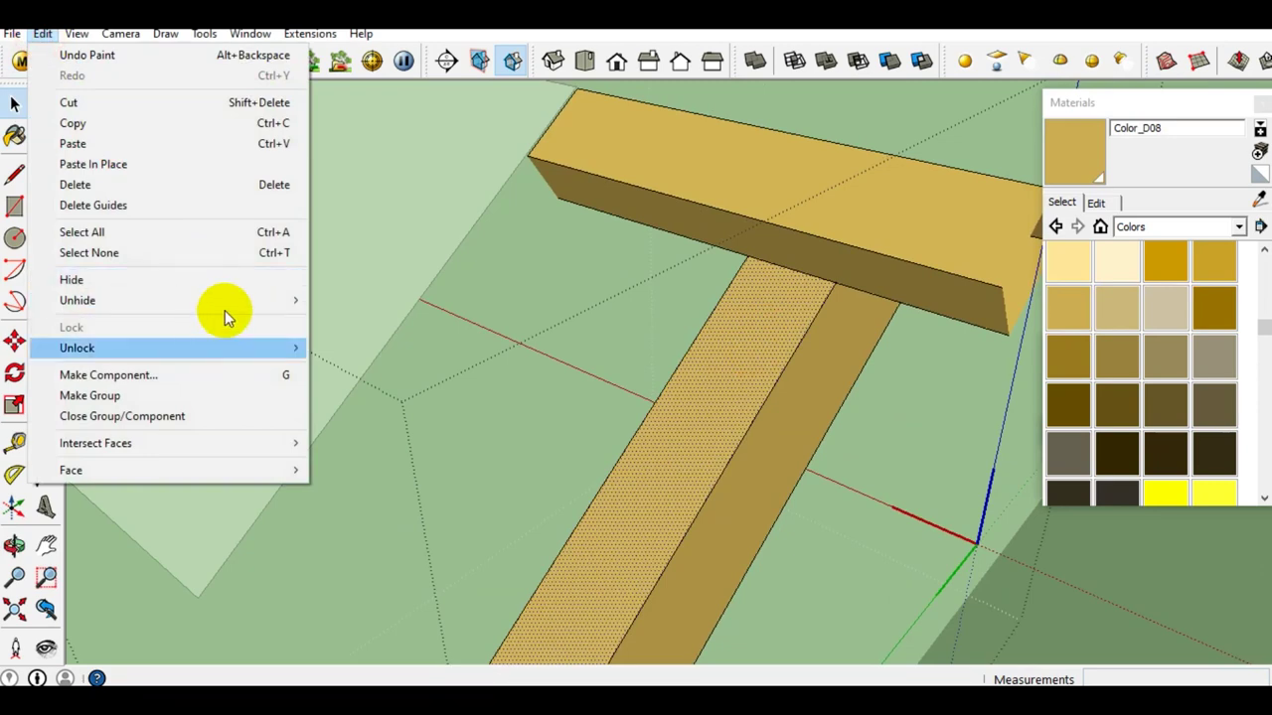
click(350, 344)
Orbit around the beams and bring up the context menu for an edge along a beam
mouse_move(709, 325)
middle_down()
mouse_move(564, 369)
mouse_move(519, 338)
middle_up()
key(e)
mouse_move(565, 390)
middle_down()
mouse_move(526, 364)
mouse_move(553, 444)
mouse_move(605, 384)
mouse_move(659, 426)
middle_up()
key(space)
right_click(657, 419)
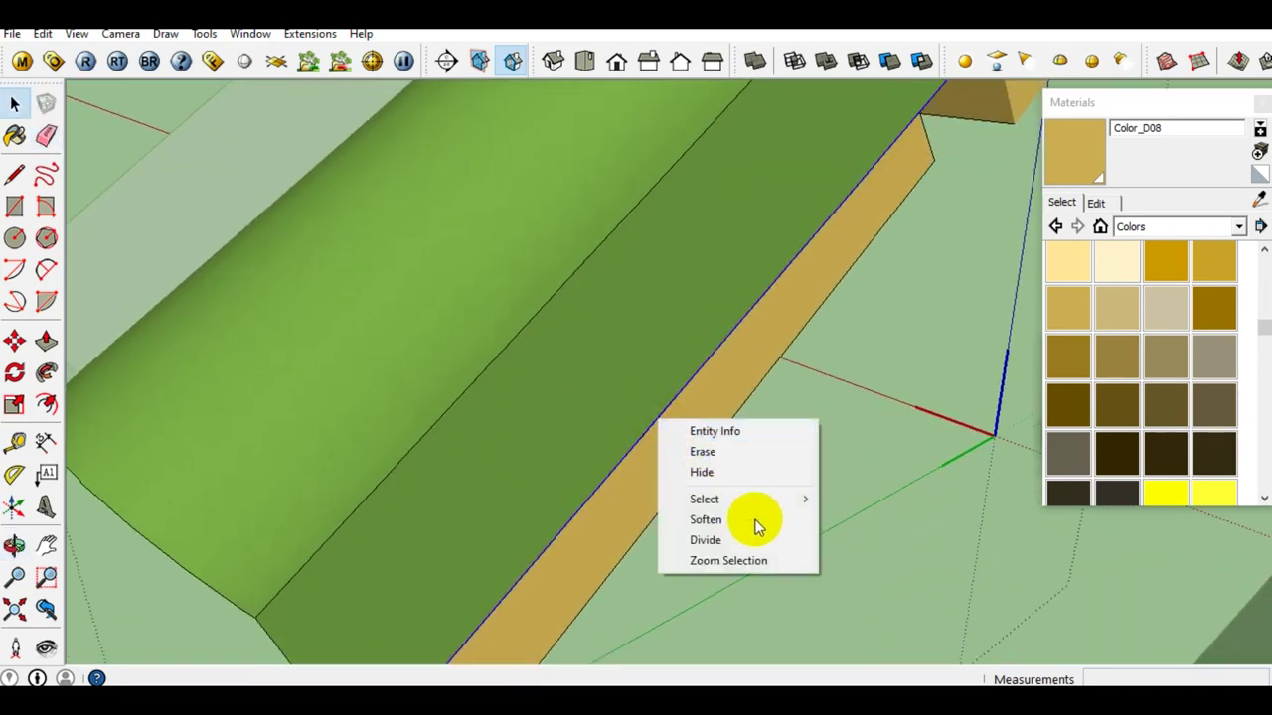
Soften the remaining edges along the tan beam and the curved tile
click(734, 523)
mouse_move(734, 522)
middle_down()
mouse_move(658, 452)
mouse_move(823, 418)
mouse_move(460, 426)
mouse_move(605, 227)
mouse_move(747, 113)
mouse_move(815, 110)
mouse_move(669, 444)
middle_up()
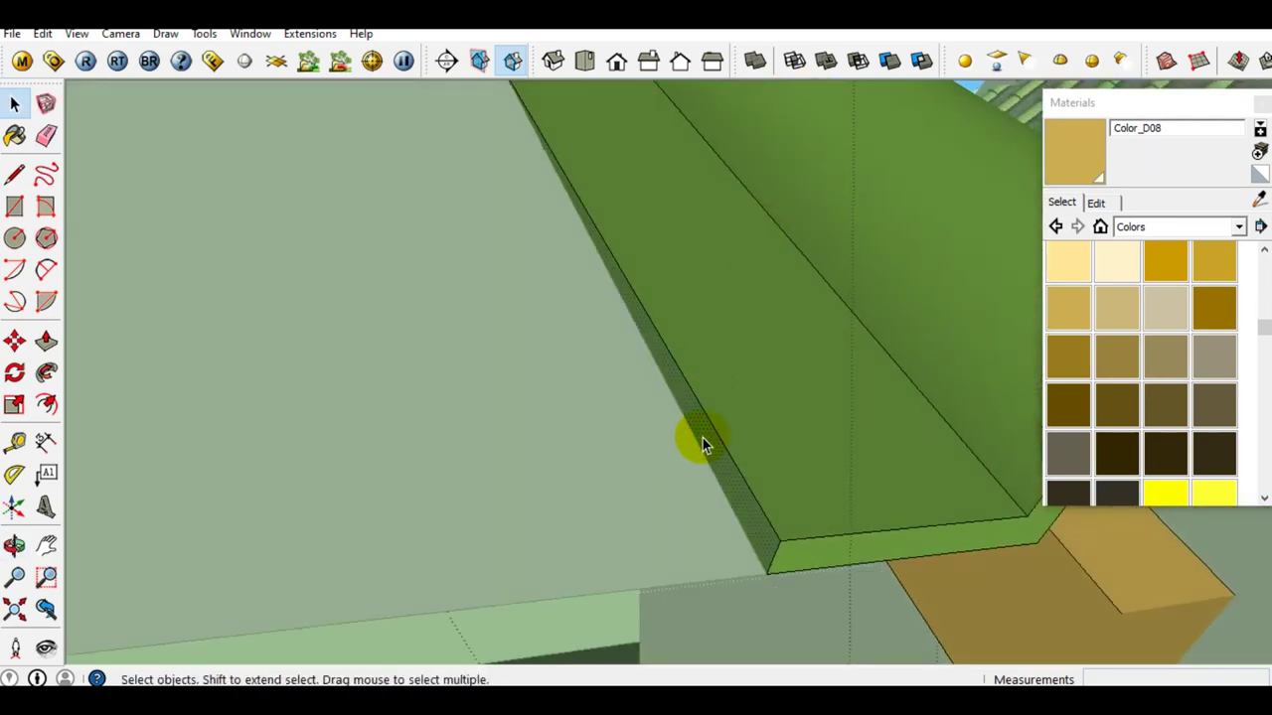
scroll(703, 440, up, 1)
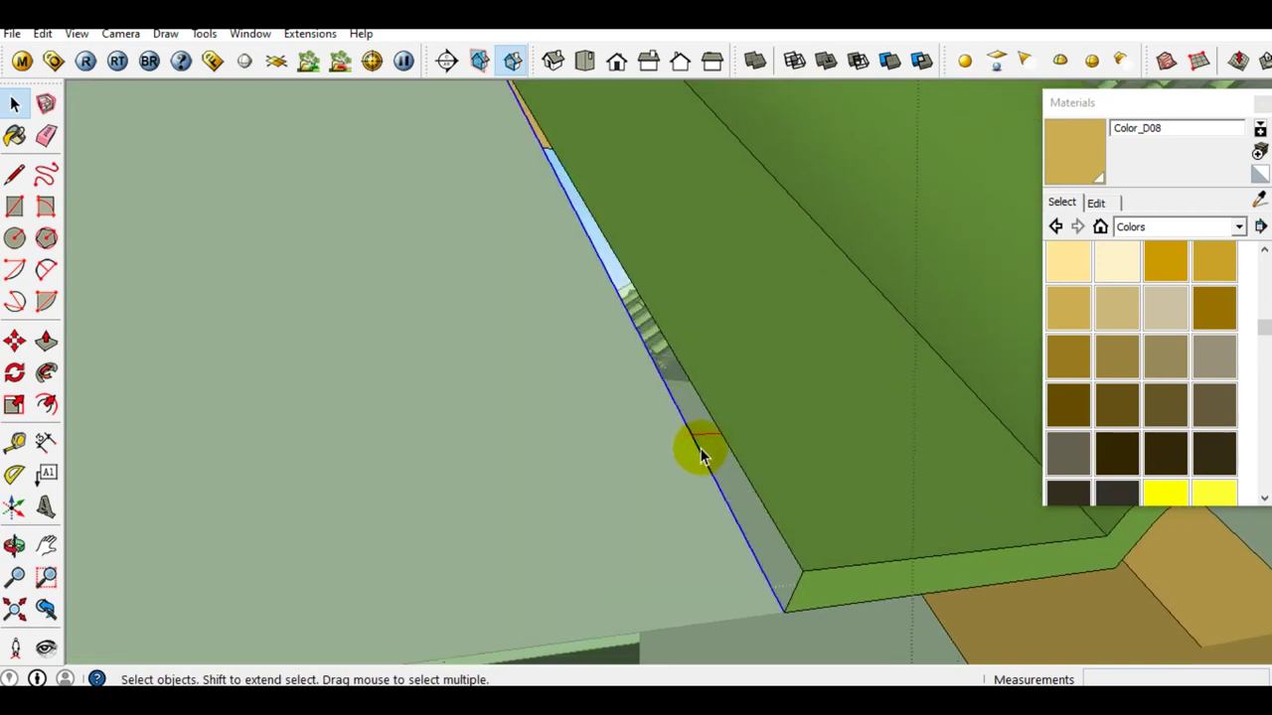
right_click(715, 430)
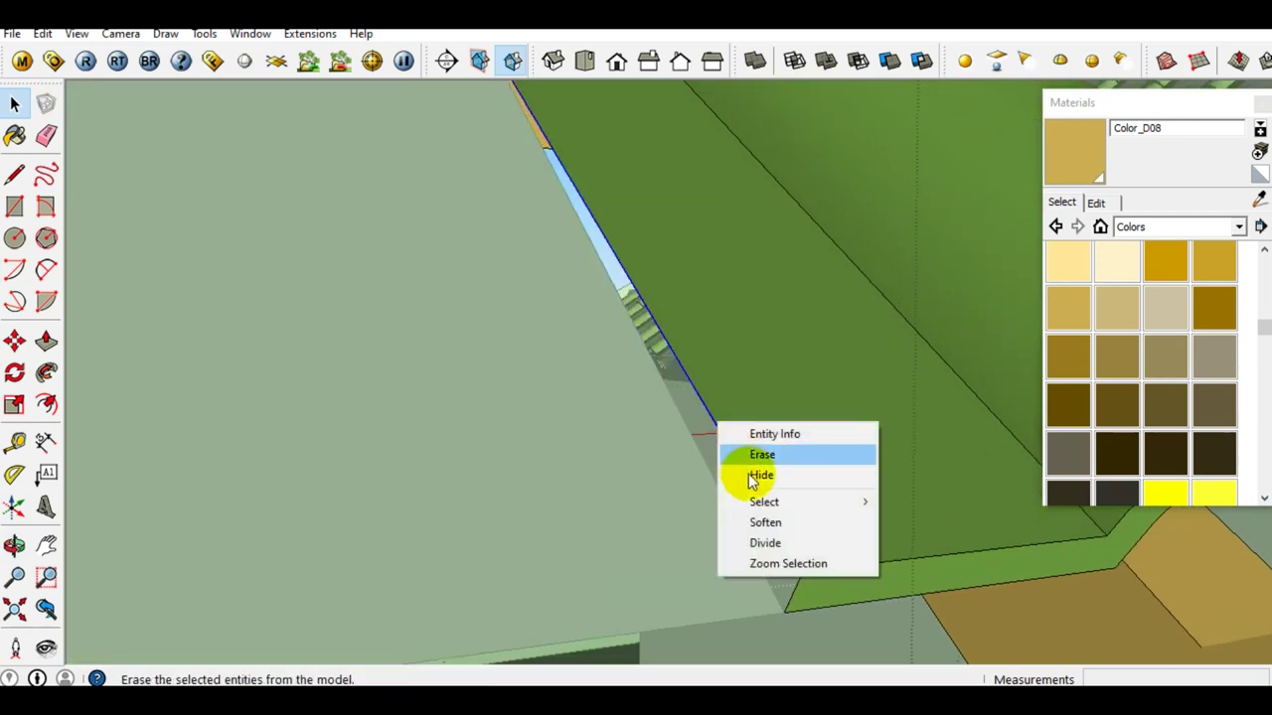
click(758, 521)
mouse_move(749, 410)
middle_down()
mouse_move(666, 370)
mouse_move(652, 448)
mouse_move(709, 378)
middle_up()
scroll(665, 365, down, 3)
scroll(707, 372, up, 3)
Select the whole curved green tile and open the Layers panel from the Window menu
triple_click(707, 377)
shift+middle_drag(701, 373, 679, 384)
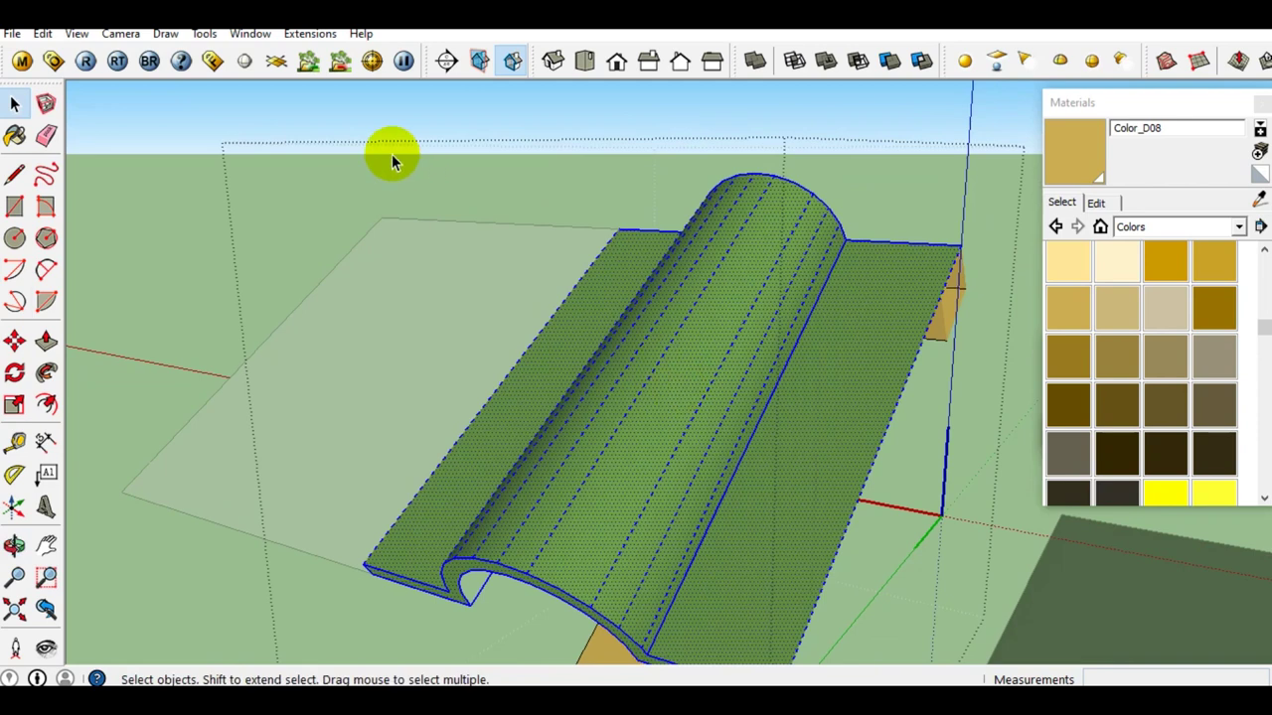
click(251, 35)
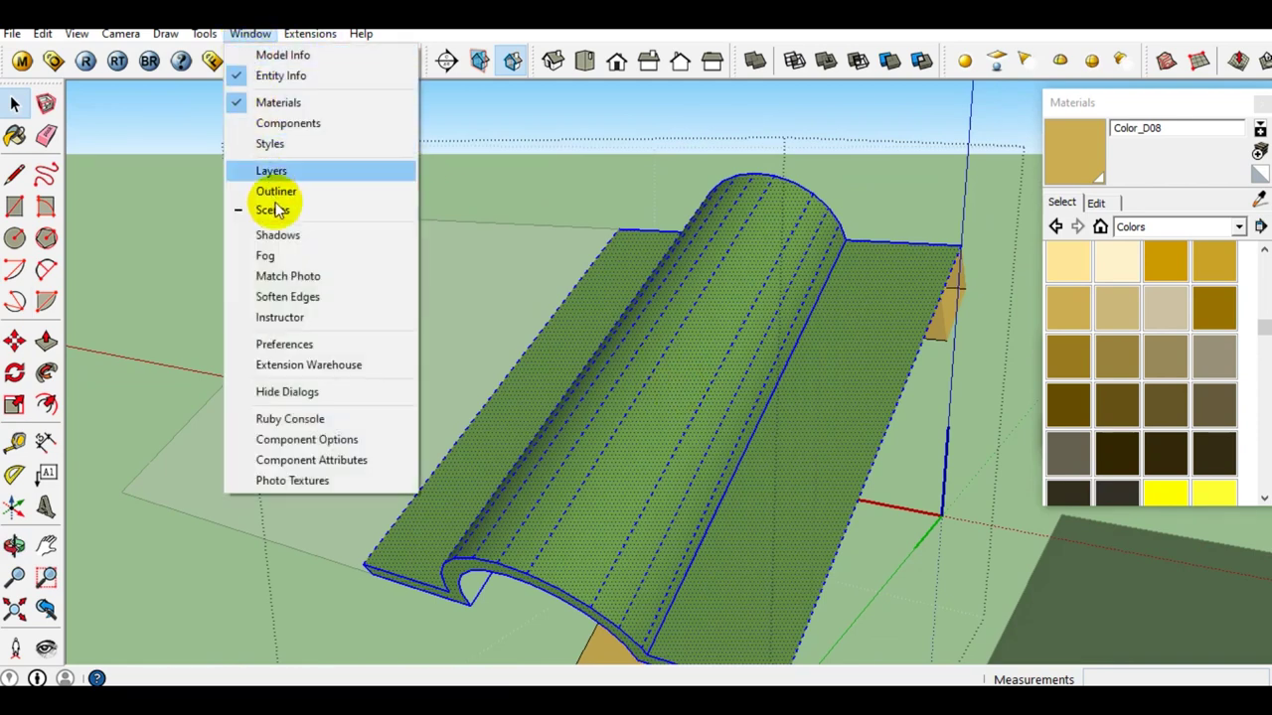
click(266, 171)
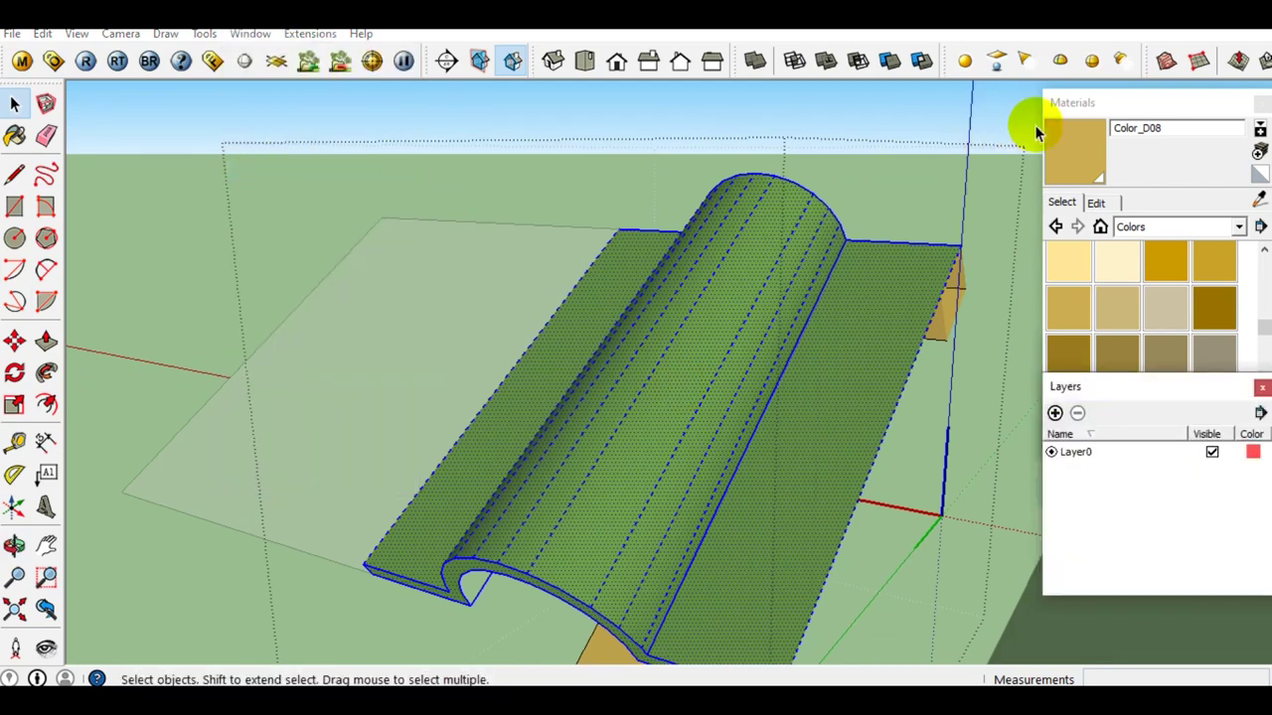
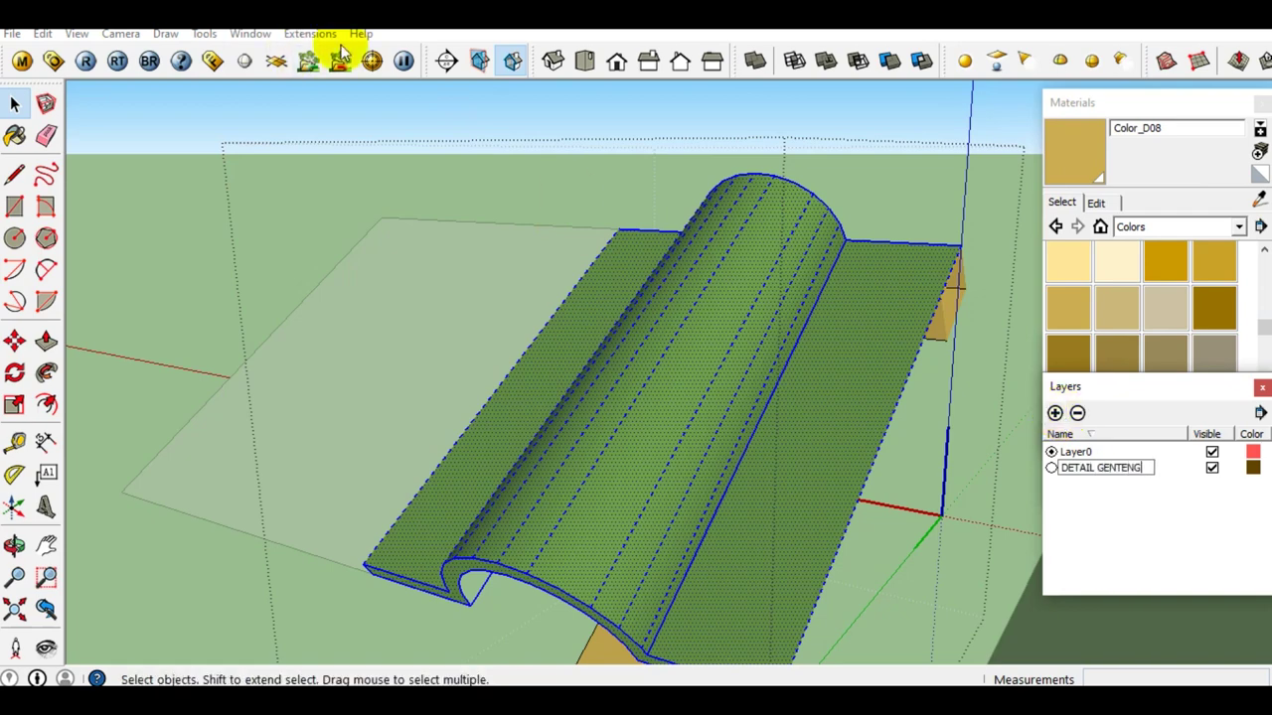
Show Entity Info, close the Materials panel and move Entity Info aside to read the DETAIL GENTENG layer
click(250, 34)
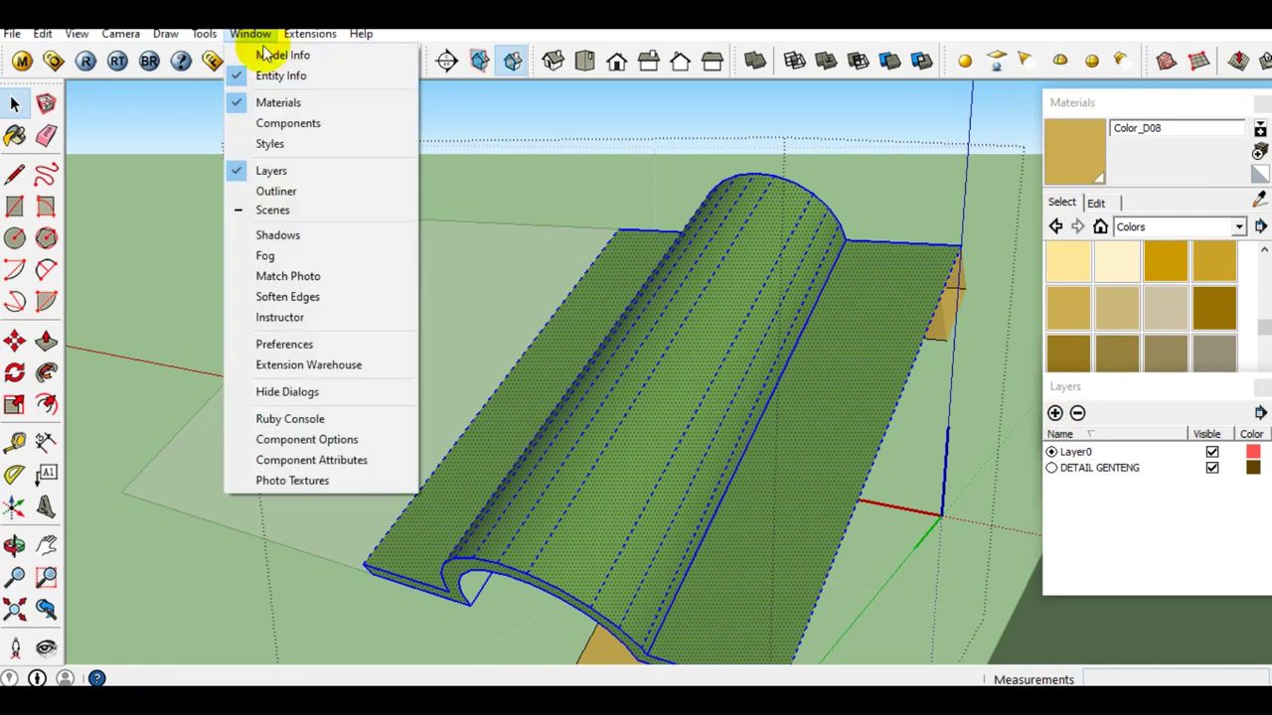
click(270, 74)
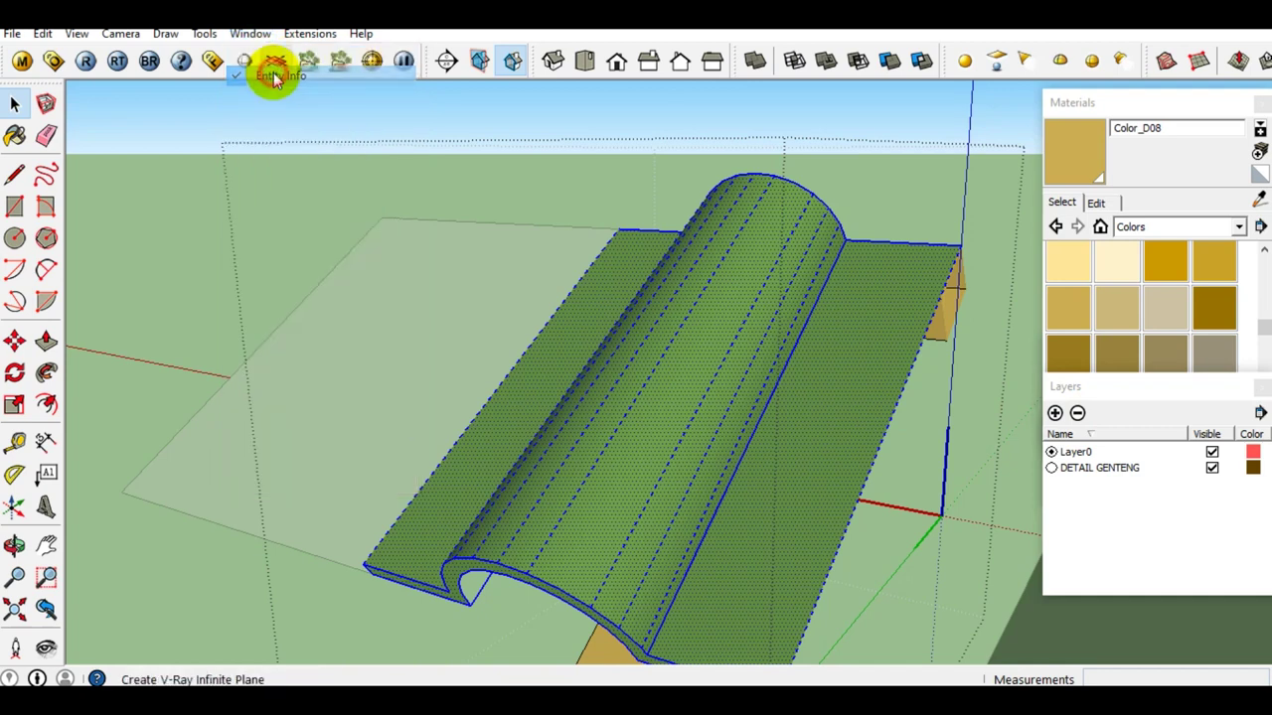
click(1262, 105)
click(1143, 358)
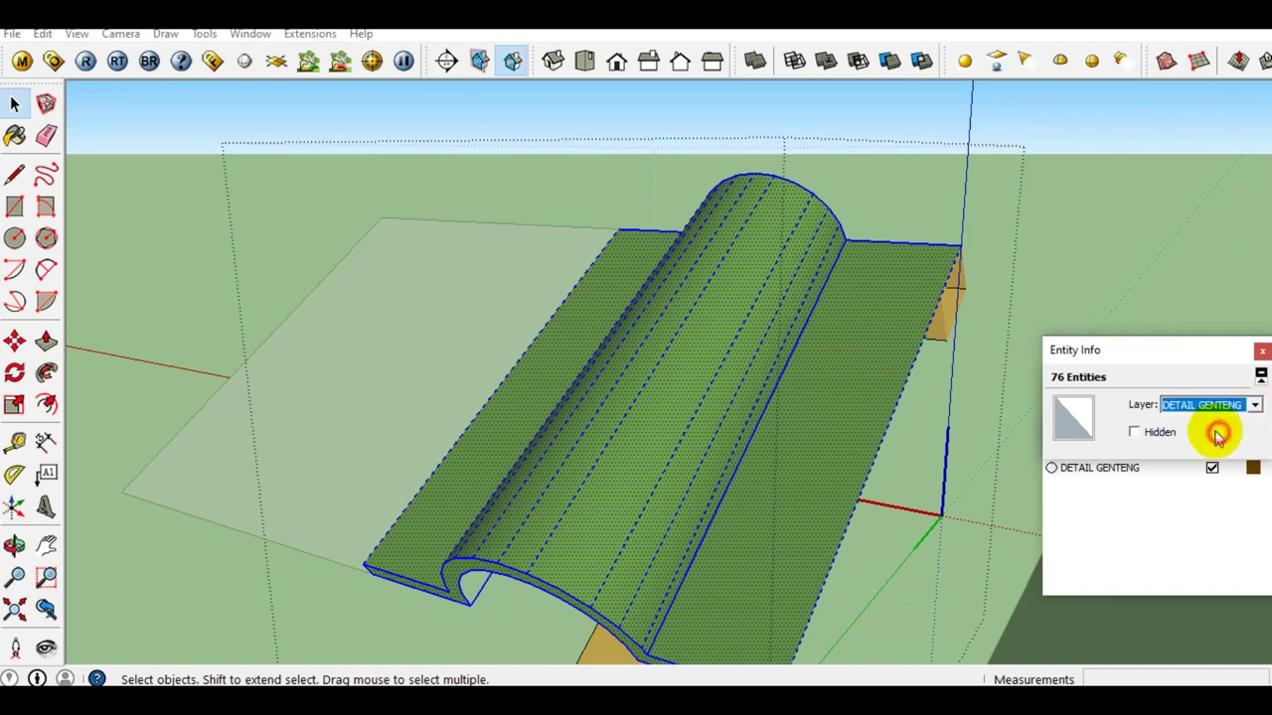
drag(1195, 357, 1152, 182)
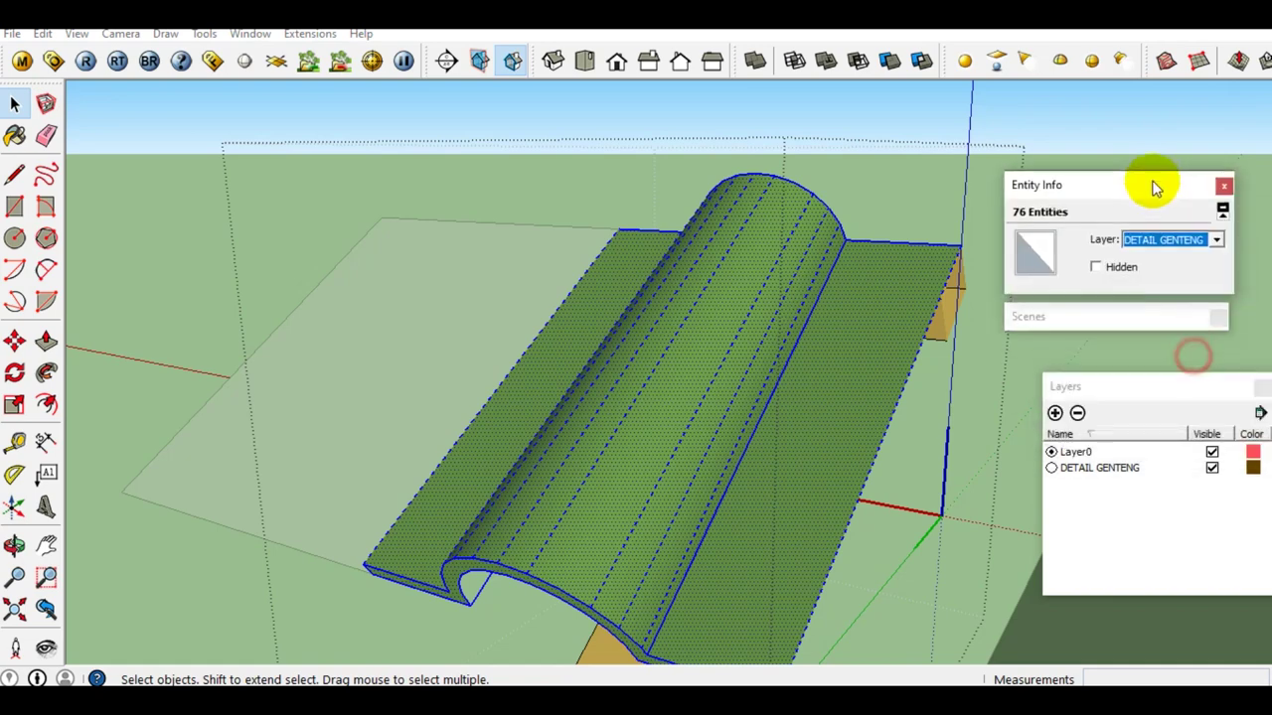
Toggle the DETAIL GENTENG layer off and on to confirm, then select the curved tile surface
click(1211, 469)
click(1211, 469)
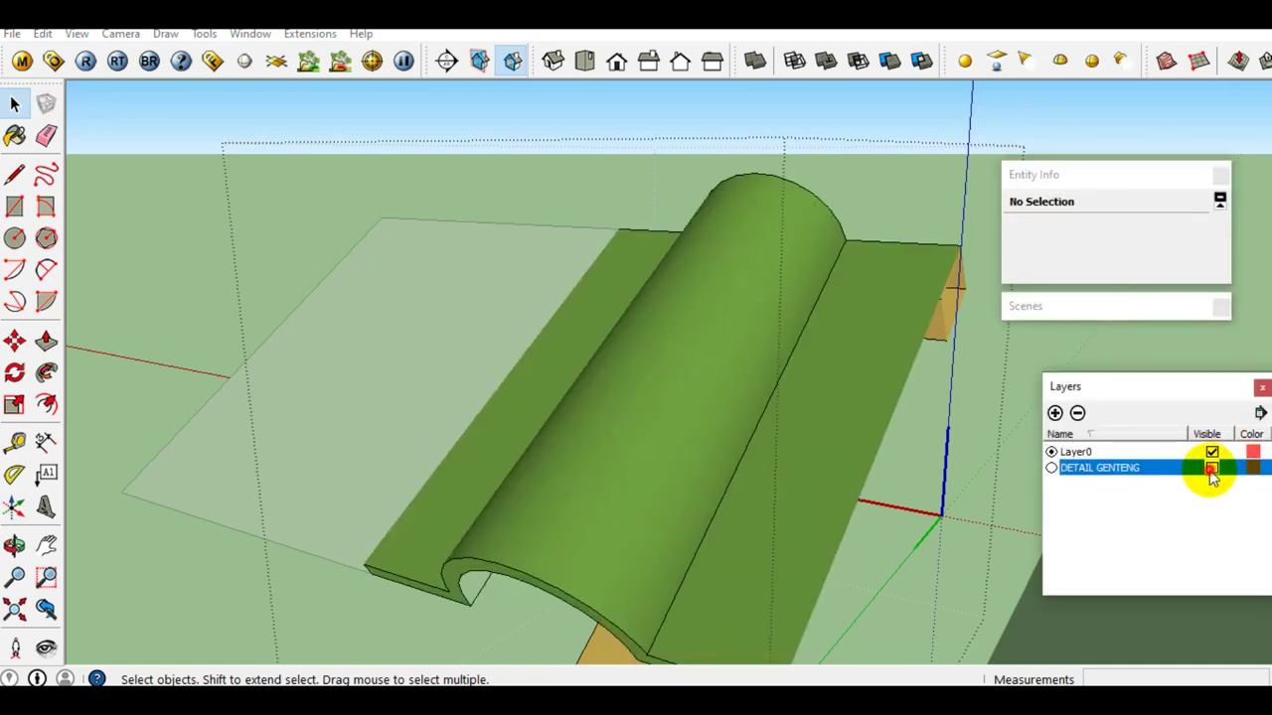
click(1211, 469)
click(1211, 469)
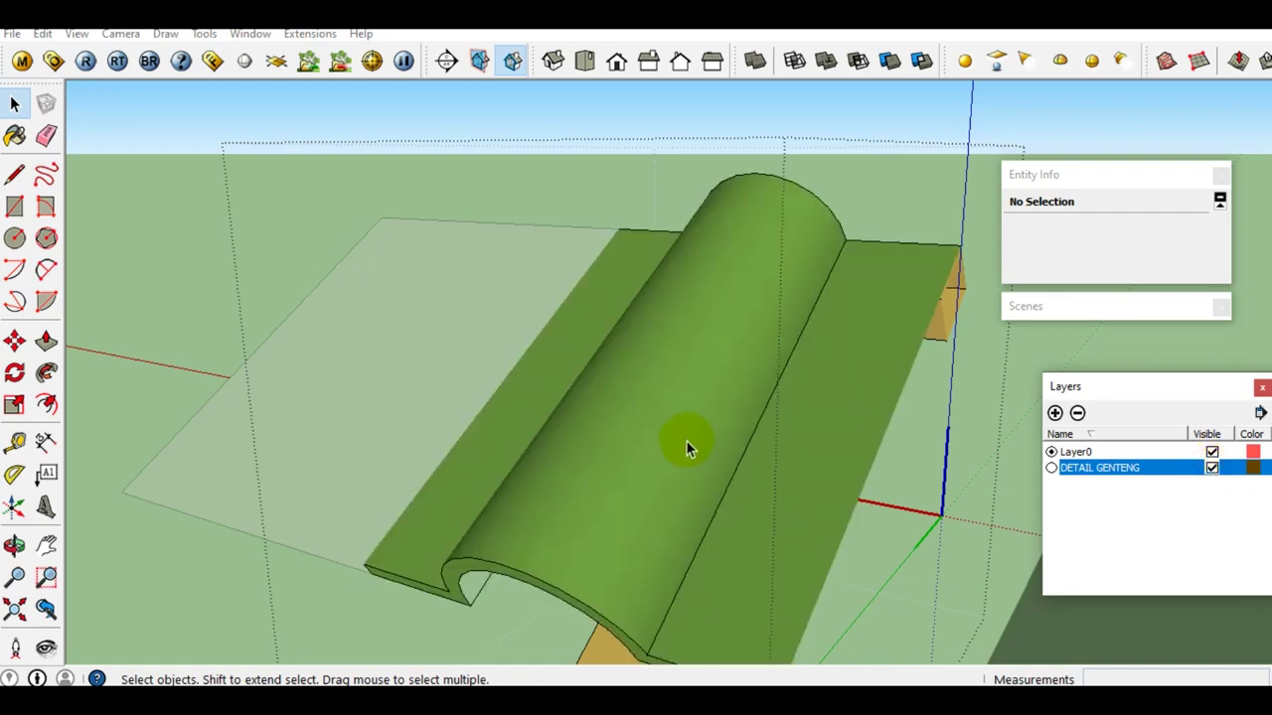
click(722, 404)
middle_drag(721, 403, 787, 416)
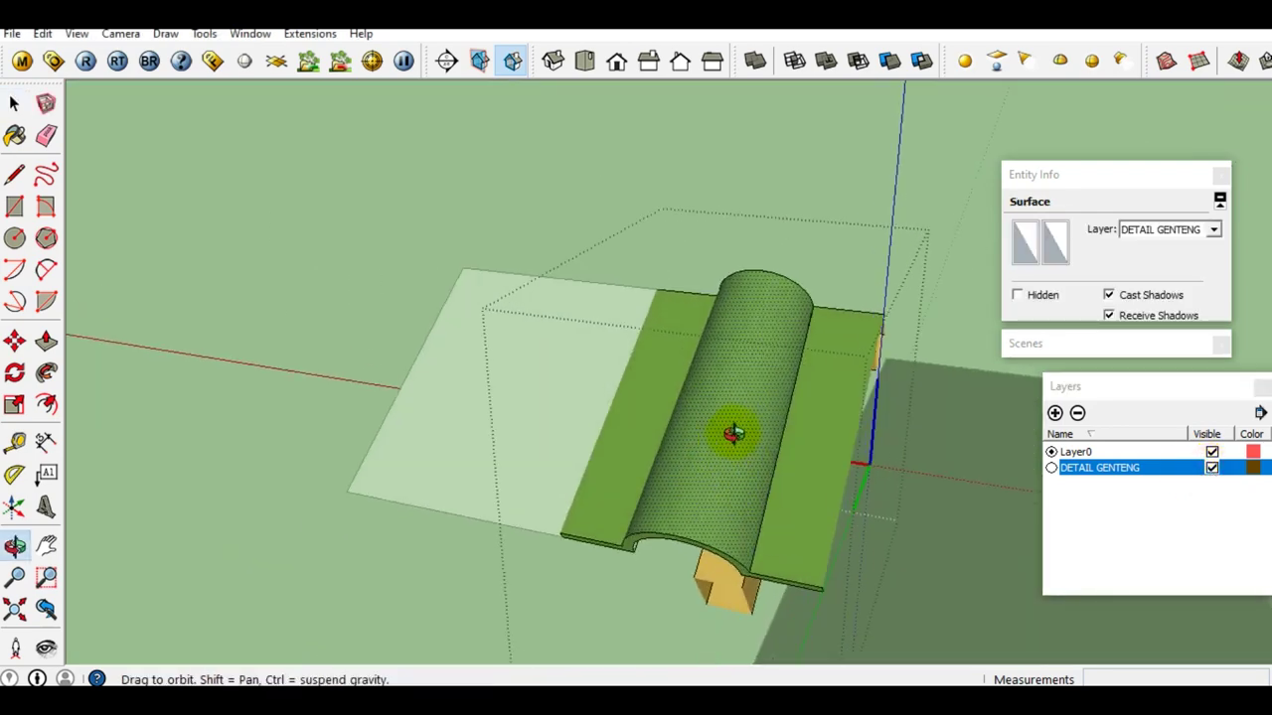
Select the whole tile geometry, then remove the support box from the selection
middle_drag(822, 526, 880, 609)
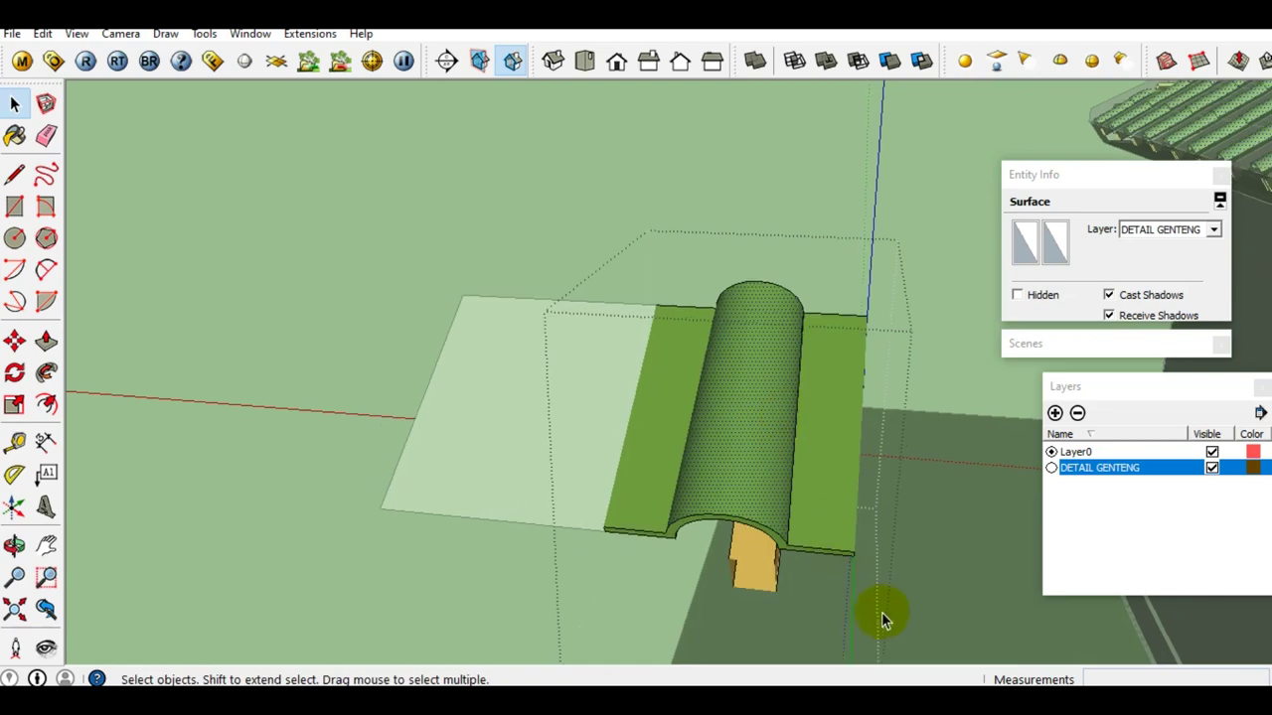
triple_click(725, 411)
middle_drag(725, 411, 669, 336)
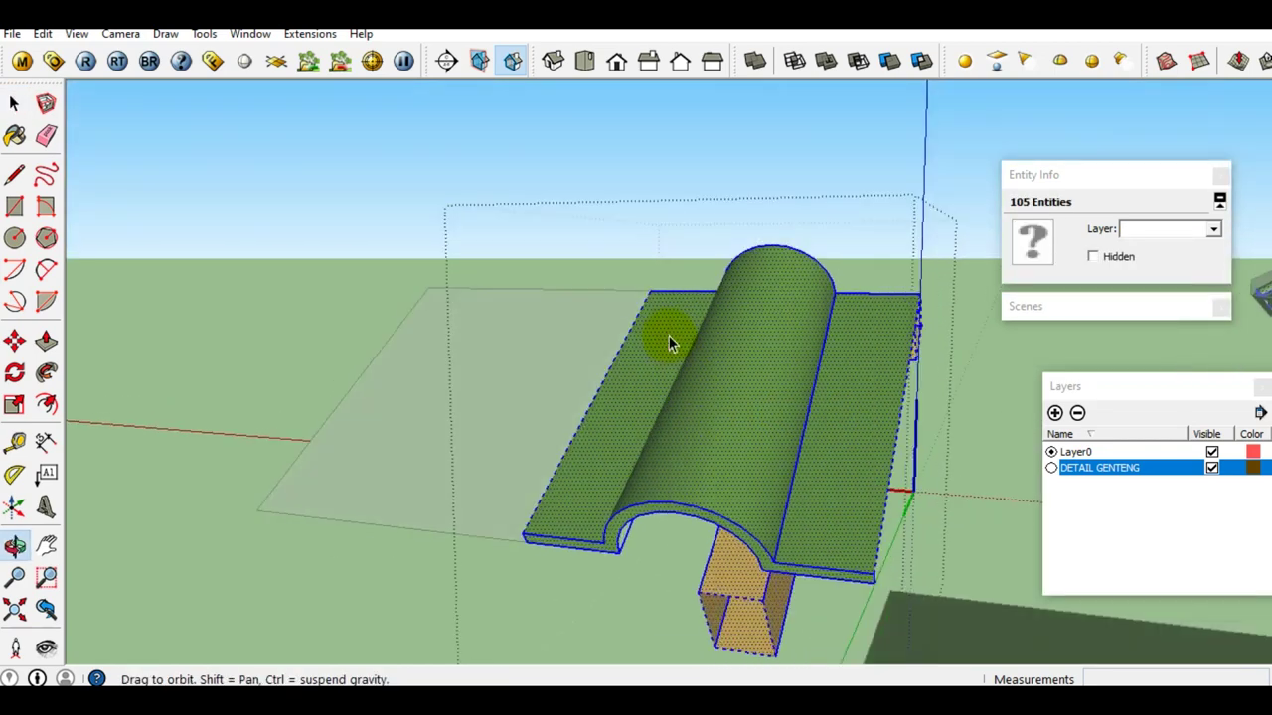
mouse_move(736, 406)
middle_down()
mouse_move(695, 221)
mouse_move(730, 258)
middle_up()
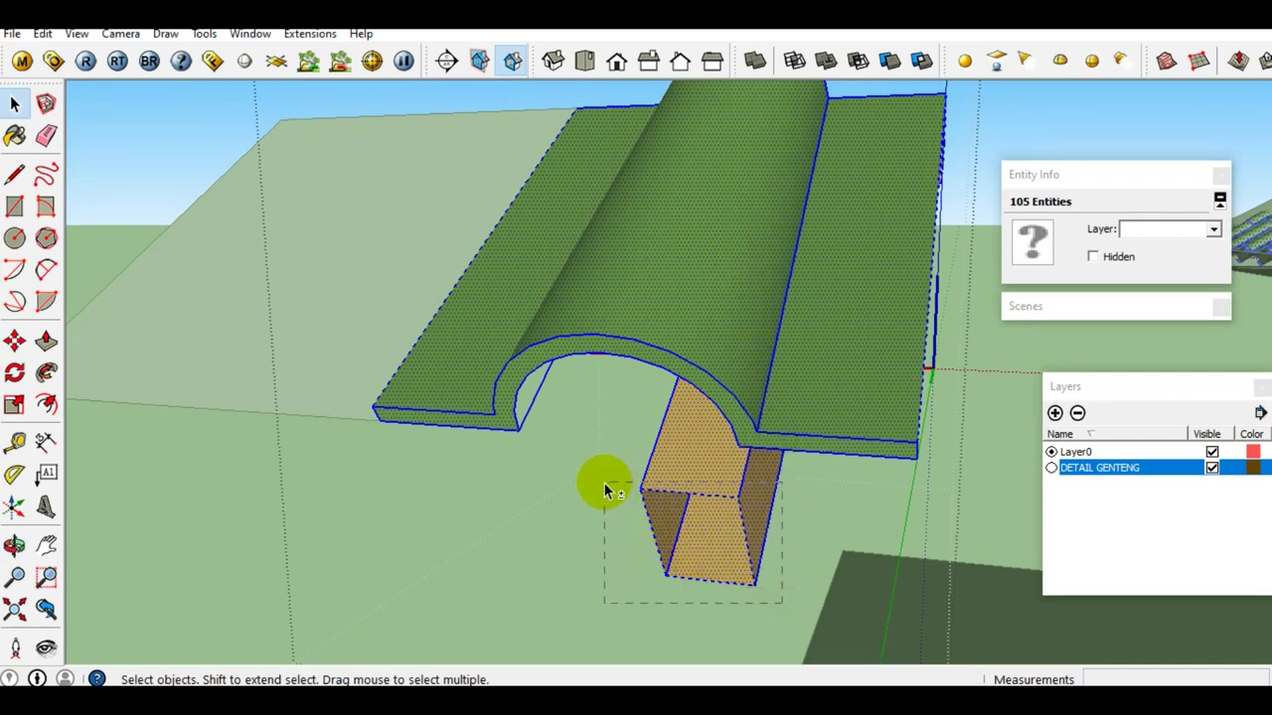
shift+drag(782, 601, 604, 489)
mouse_move(746, 354)
middle_down()
mouse_move(660, 266)
mouse_move(526, 242)
mouse_move(520, 264)
mouse_move(732, 391)
mouse_move(750, 278)
mouse_move(704, 321)
mouse_move(743, 334)
mouse_move(746, 354)
mouse_move(714, 354)
mouse_move(696, 394)
mouse_move(502, 385)
middle_up()
Open the white box component and confirm its sloped edge measures 260mm
click(502, 384)
mouse_move(607, 388)
middle_down()
mouse_move(662, 383)
mouse_move(561, 392)
mouse_move(564, 401)
mouse_move(681, 377)
middle_up()
double_click(682, 377)
click(757, 266)
mouse_move(757, 266)
middle_down()
mouse_move(828, 285)
mouse_move(773, 296)
mouse_move(846, 294)
mouse_move(821, 295)
mouse_move(795, 423)
middle_up()
scroll(767, 276, up, 2)
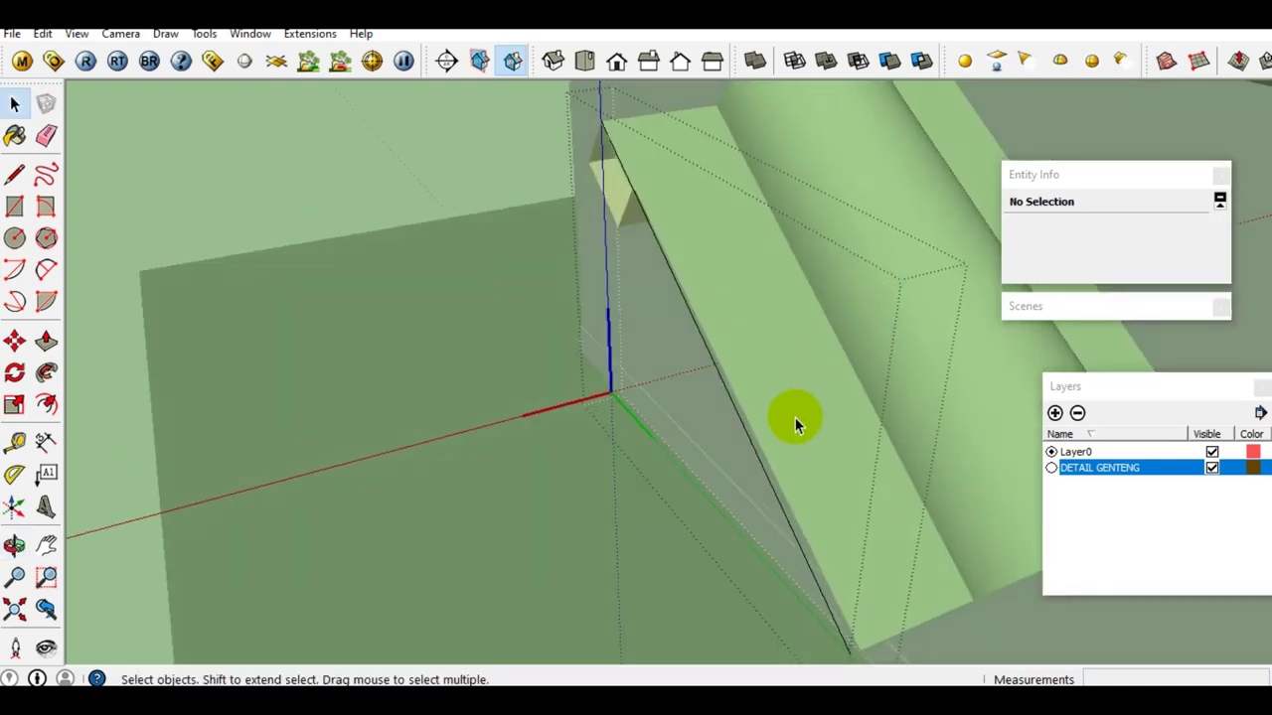
click(766, 479)
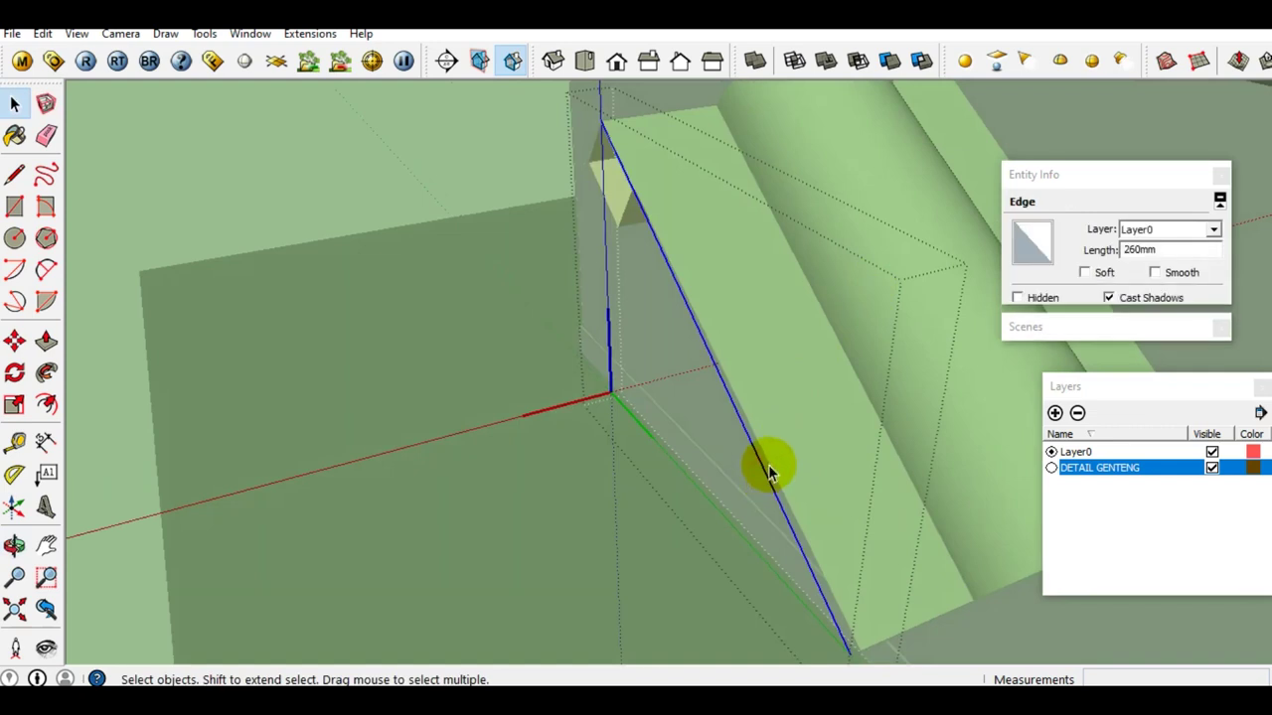
click(741, 407)
Paste the copied tile and move it onto the sloped beam's corner point
key(ctrl+v)
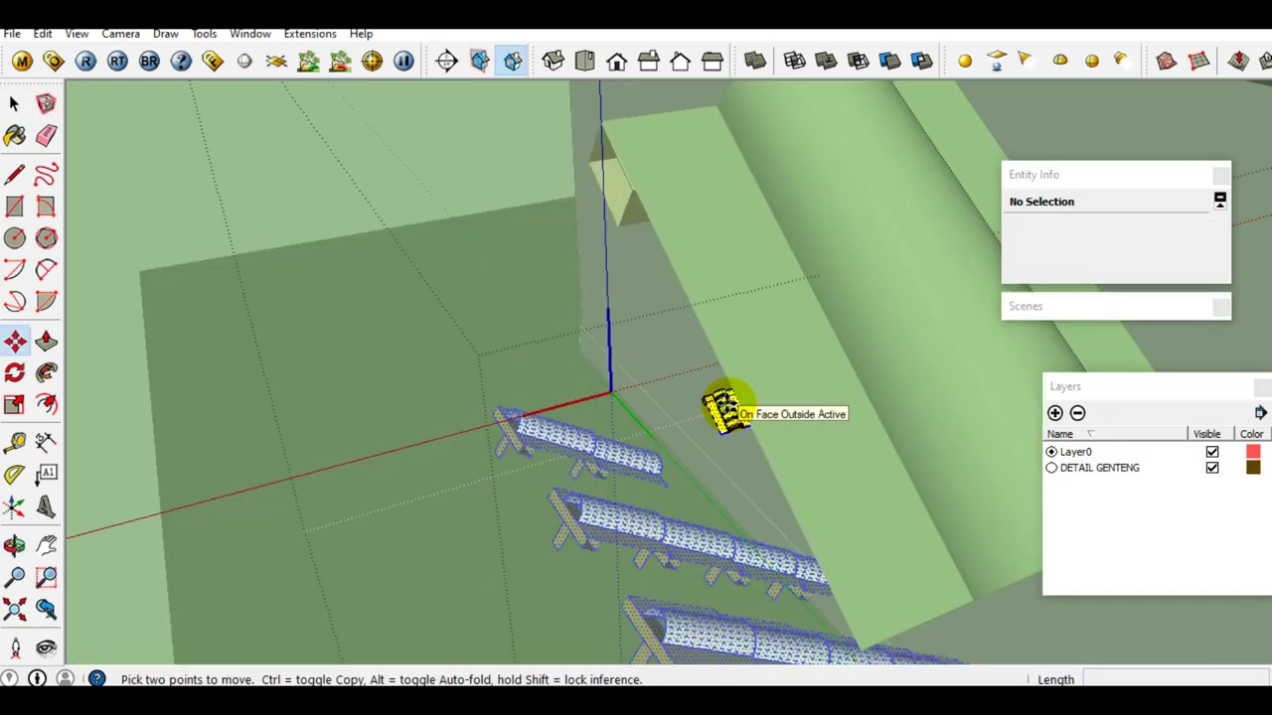
middle_drag(735, 405, 701, 403)
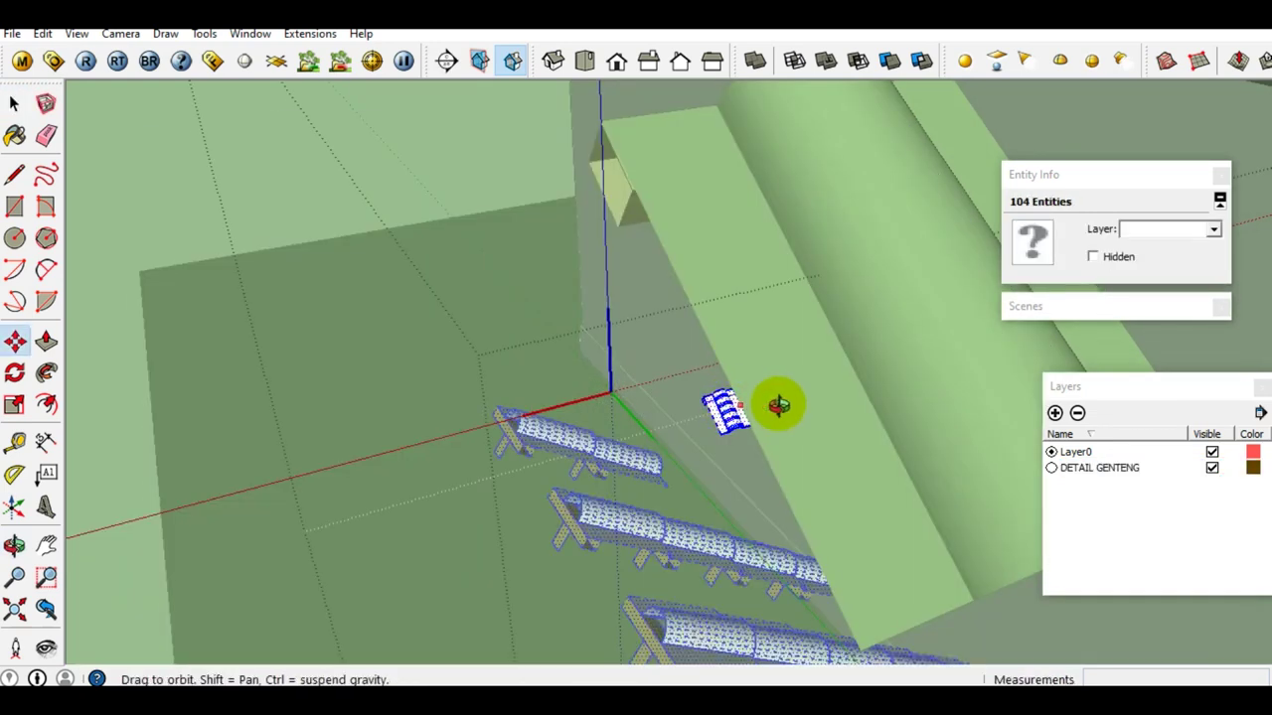
click(746, 371)
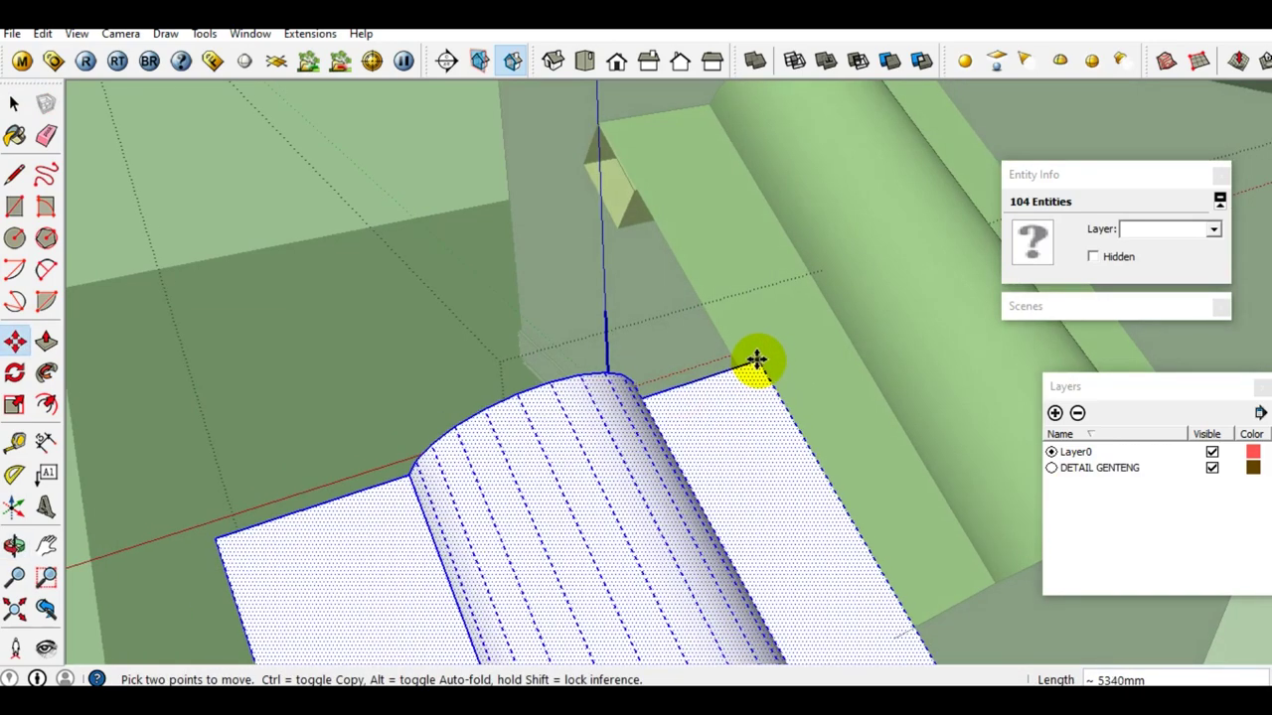
mouse_move(757, 366)
middle_down()
mouse_move(798, 304)
mouse_move(723, 359)
mouse_move(894, 380)
middle_up()
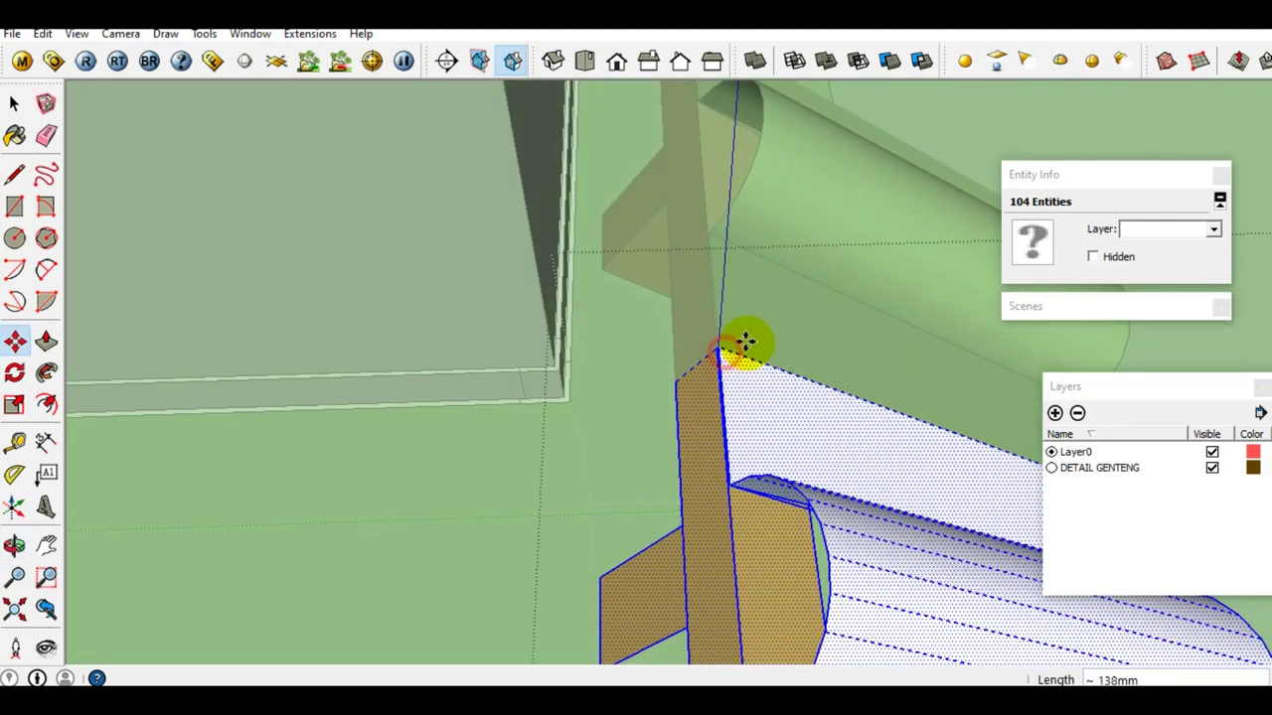
scroll(743, 344, up, 3)
mouse_move(761, 344)
middle_down()
mouse_move(880, 275)
mouse_move(771, 275)
mouse_move(781, 312)
mouse_move(772, 272)
mouse_move(761, 292)
mouse_move(776, 265)
mouse_move(766, 189)
mouse_move(667, 377)
mouse_move(635, 333)
middle_up()
scroll(640, 328, down, 3)
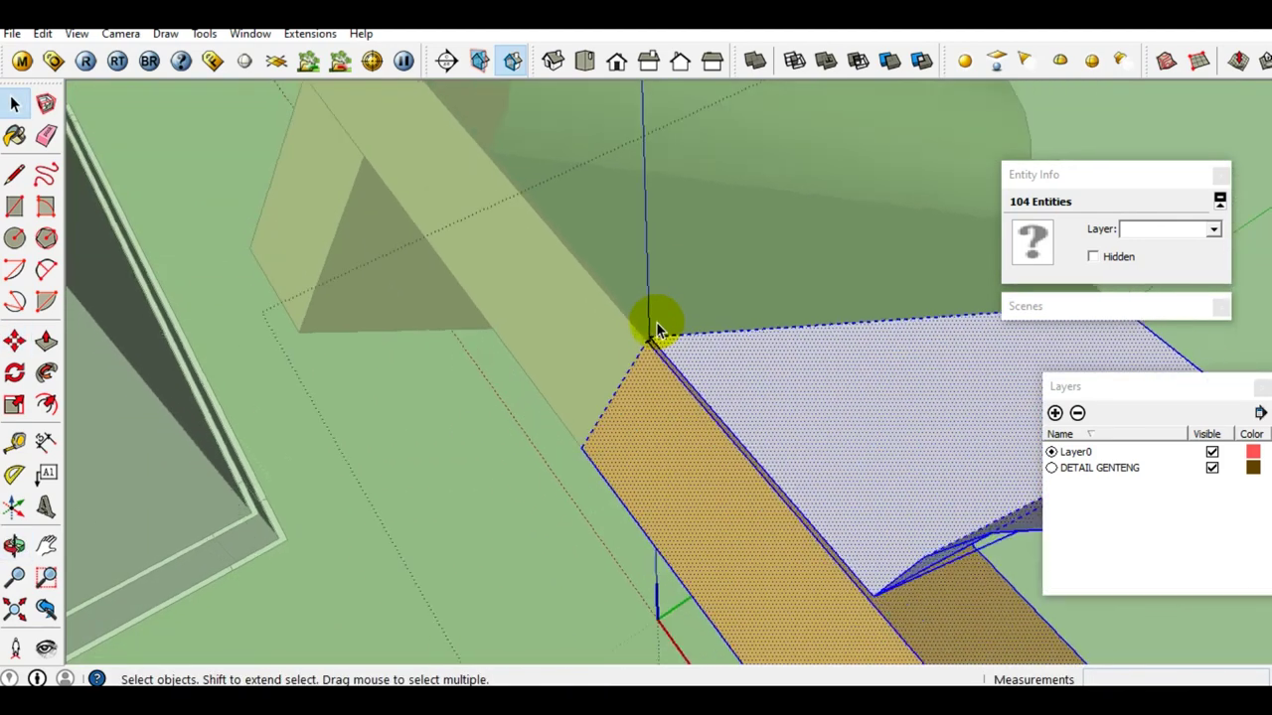
scroll(715, 368, down, 2)
click(795, 403)
Select the pasted tile's cylinder surface and inspect the placed copy
scroll(788, 387, up, 2)
mouse_move(788, 387)
middle_down()
mouse_move(746, 371)
mouse_move(831, 448)
mouse_move(686, 402)
mouse_move(692, 425)
middle_up()
click(844, 448)
mouse_move(888, 387)
middle_down()
mouse_move(732, 375)
mouse_move(714, 408)
middle_up()
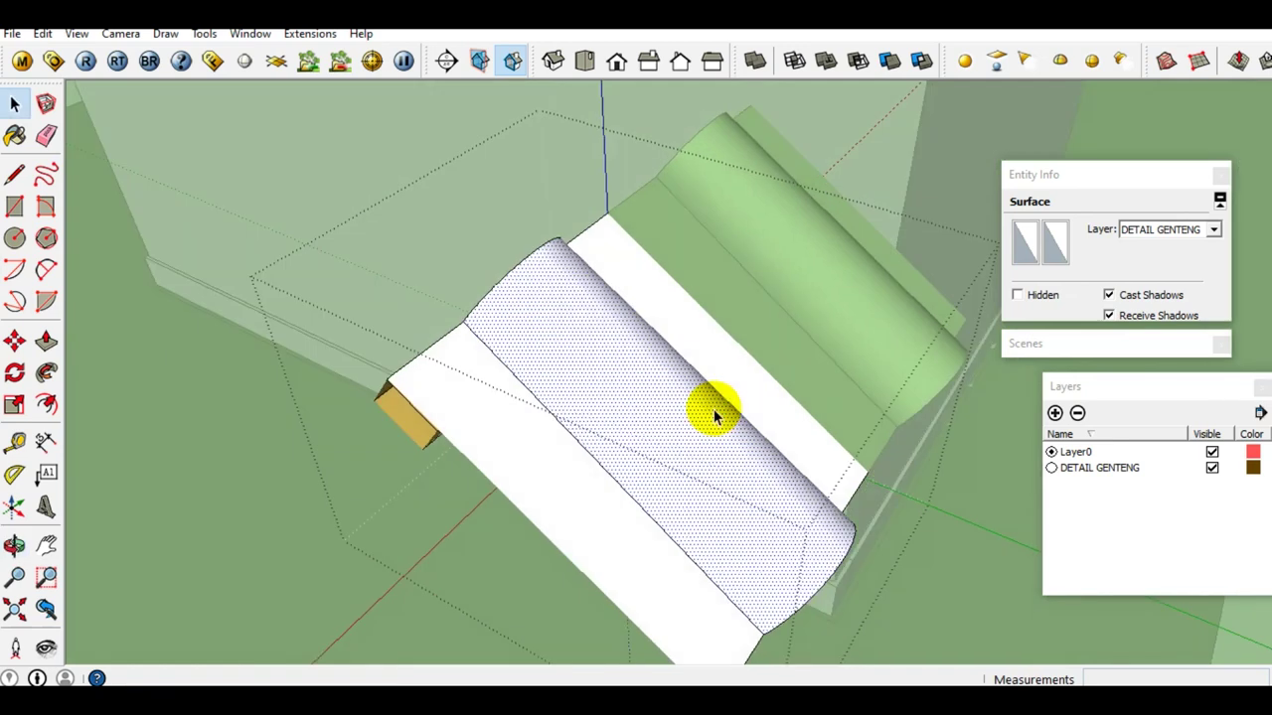
Sample Color_F13 from an existing tile and paint the copy's cylinder and both strips green
key(b)
click(1254, 203)
click(865, 296)
click(725, 427)
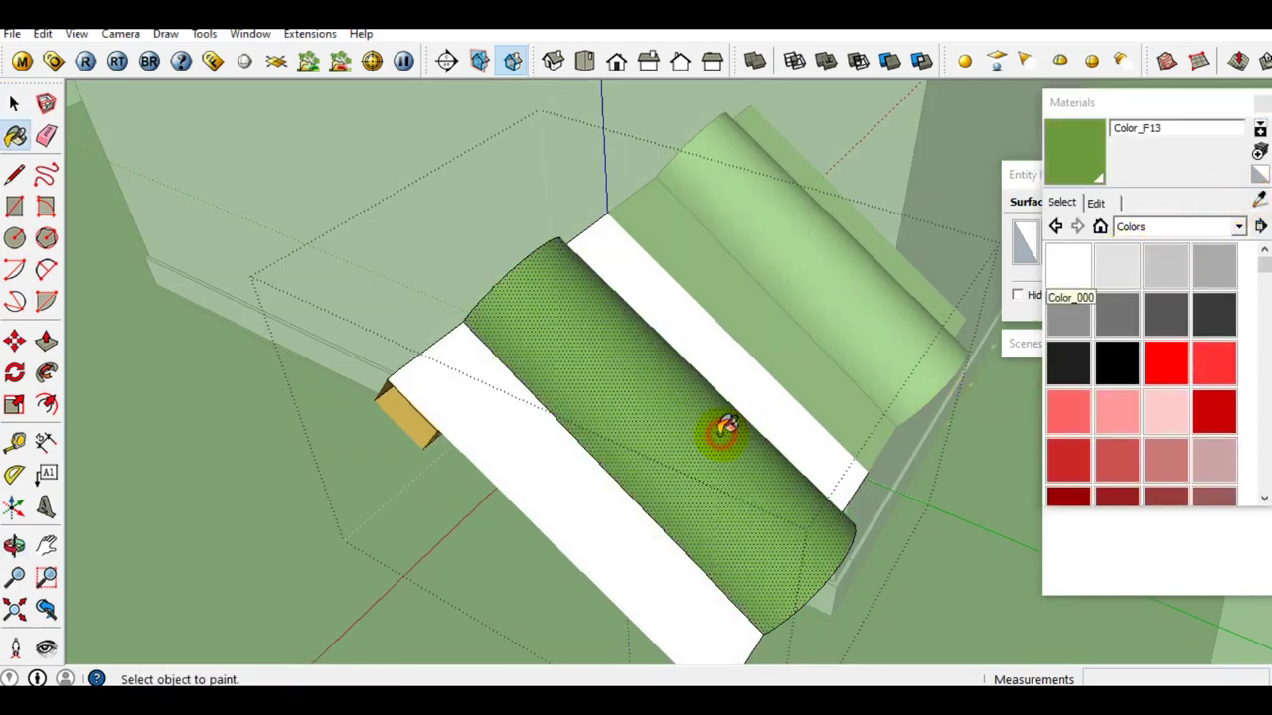
click(747, 391)
click(641, 523)
mouse_move(641, 522)
middle_down()
mouse_move(566, 417)
mouse_move(1000, 400)
mouse_move(798, 417)
mouse_move(864, 368)
mouse_move(730, 365)
mouse_move(786, 355)
mouse_move(668, 455)
middle_up()
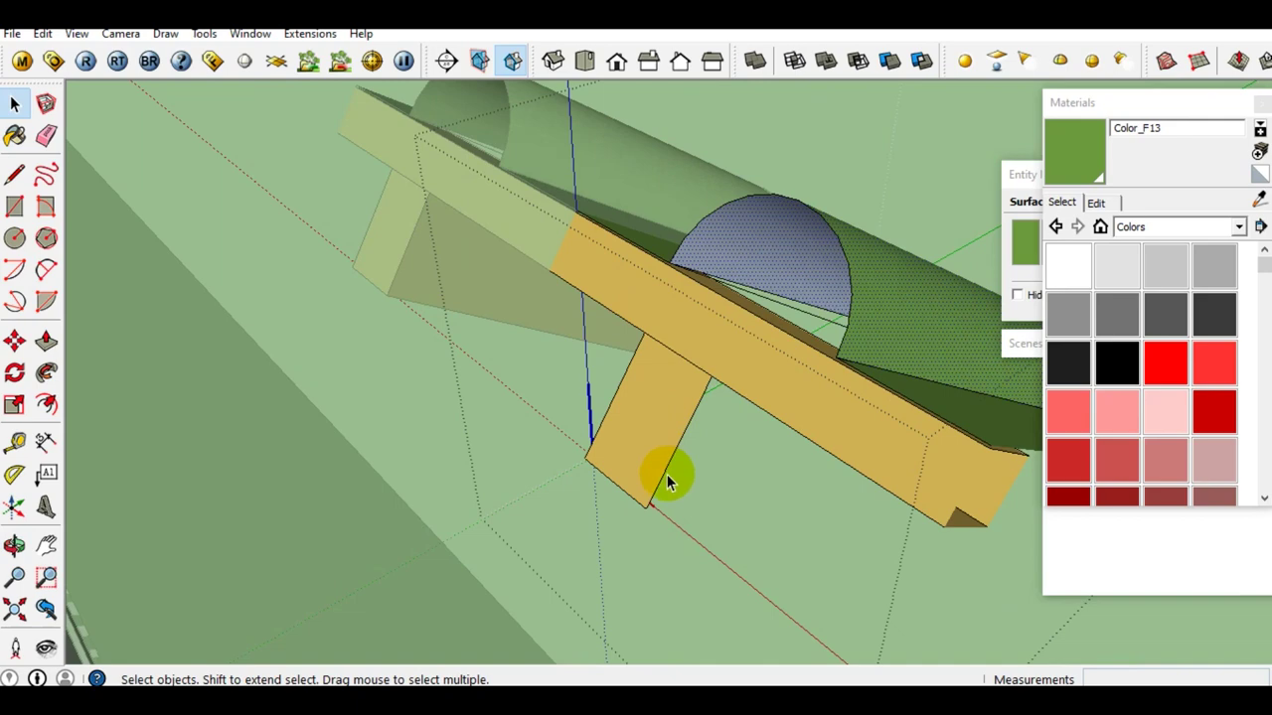
Erase the vertical tan support board under the pasted tile
key(e)
click(647, 508)
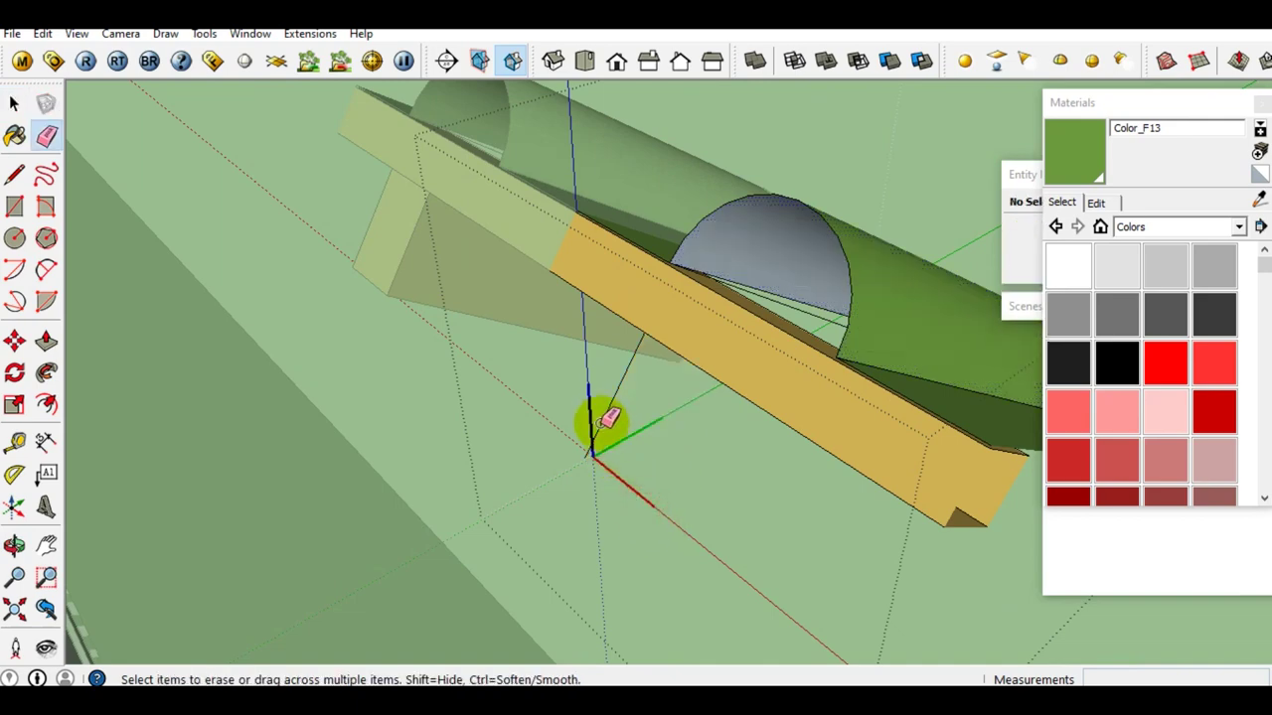
mouse_move(644, 397)
middle_down()
mouse_move(758, 318)
mouse_move(488, 398)
middle_up()
key(space)
Collapse the Materials panel and toggle the DETAIL GENTENG layer off and on
click(1111, 106)
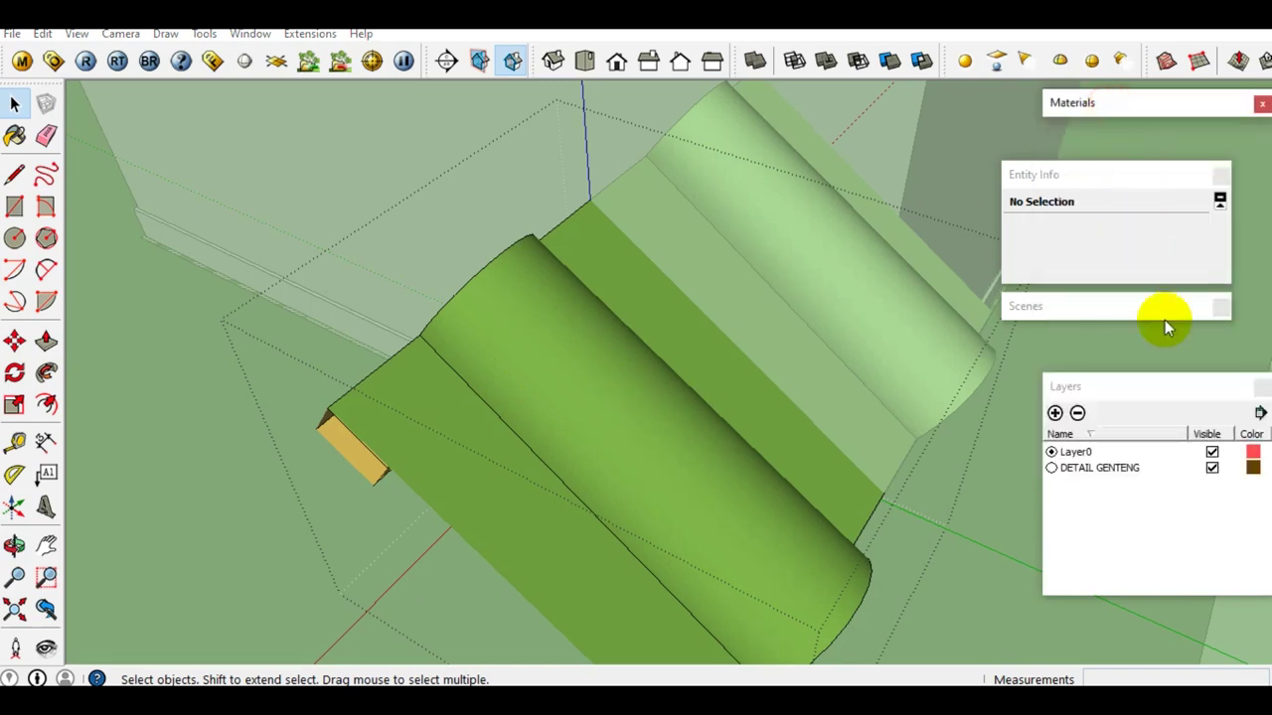
click(1212, 468)
click(1212, 467)
mouse_move(979, 434)
middle_down()
mouse_move(902, 360)
mouse_move(785, 355)
mouse_move(809, 335)
mouse_move(616, 432)
mouse_move(607, 491)
middle_up()
Navigate to the roof ridge and hide the overlying roof tile group
scroll(640, 443, up, 2)
mouse_move(640, 443)
middle_down()
mouse_move(790, 505)
mouse_move(572, 513)
middle_up()
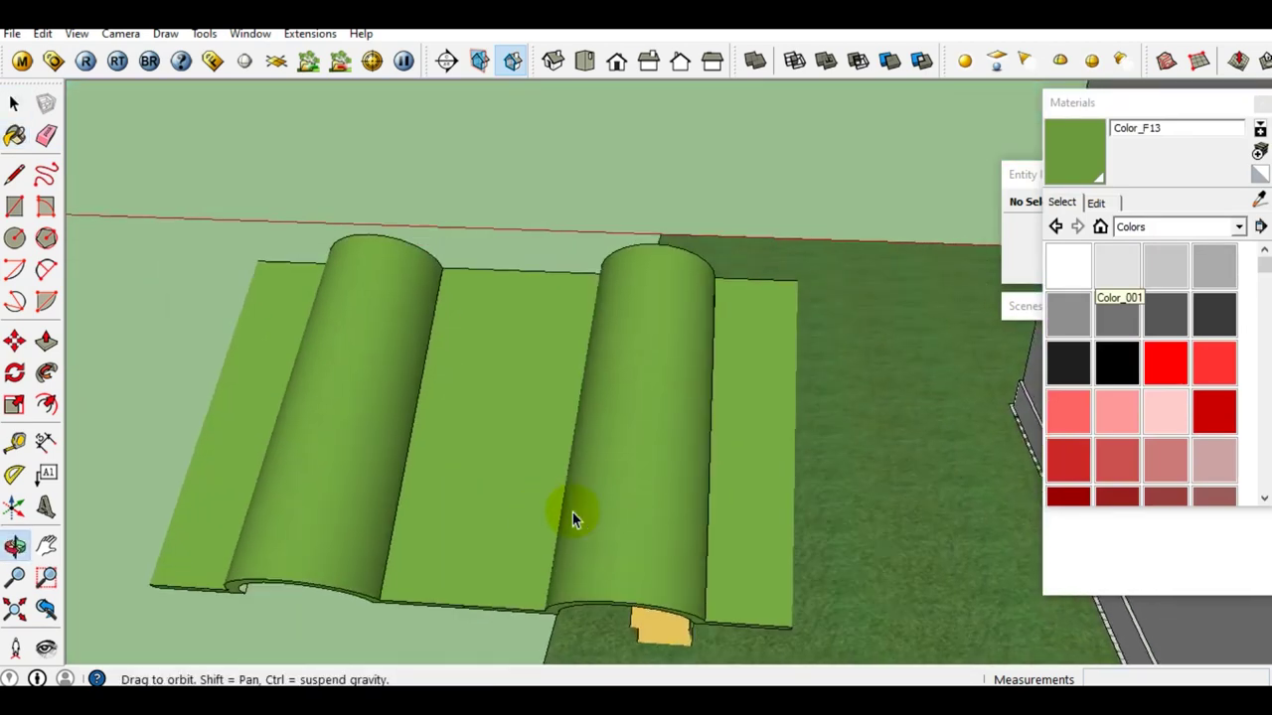
scroll(557, 489, down, 3)
scroll(524, 459, down, 2)
scroll(526, 462, down, 3)
mouse_move(509, 446)
middle_down()
mouse_move(739, 418)
mouse_move(906, 437)
mouse_move(837, 369)
mouse_move(483, 477)
middle_up()
scroll(907, 435, down, 3)
scroll(593, 358, up, 3)
scroll(593, 351, down, 2)
mouse_move(506, 364)
middle_down()
mouse_move(738, 372)
mouse_move(556, 431)
mouse_move(402, 403)
middle_up()
scroll(403, 402, up, 3)
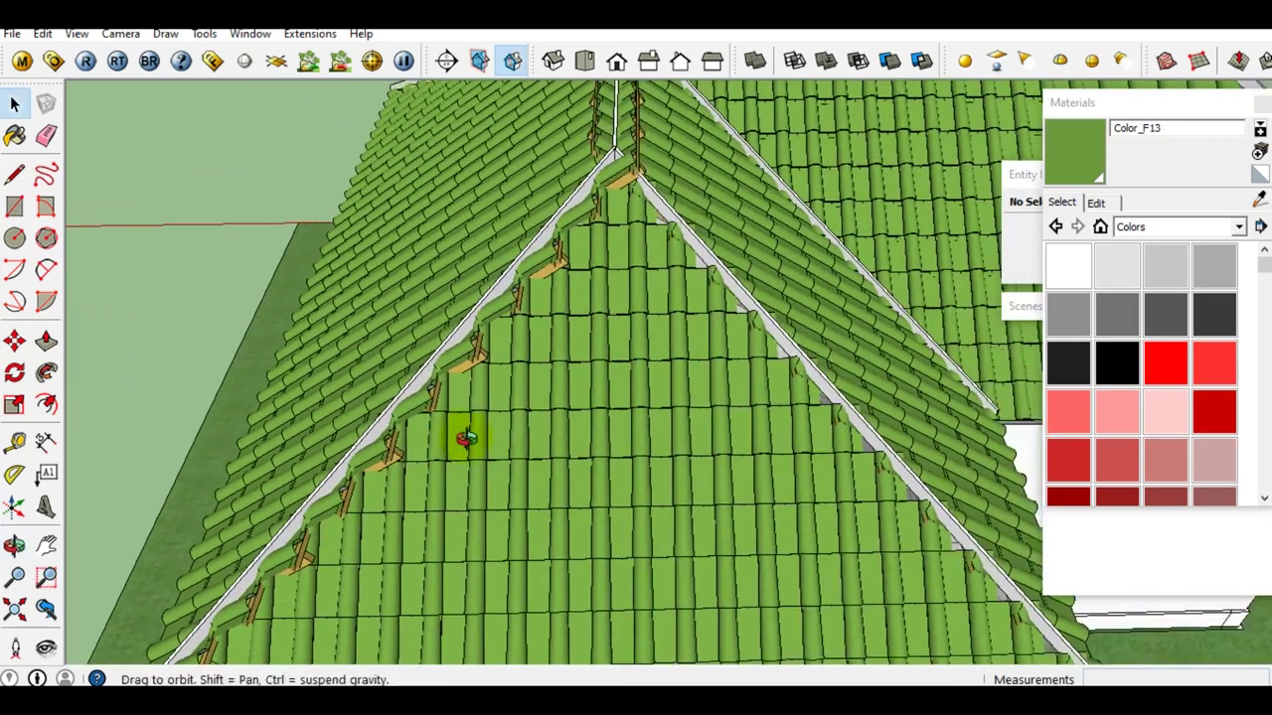
mouse_move(576, 397)
middle_down()
mouse_move(495, 422)
mouse_move(482, 429)
mouse_move(549, 425)
mouse_move(464, 452)
mouse_move(463, 411)
middle_up()
click(562, 389)
click(786, 336)
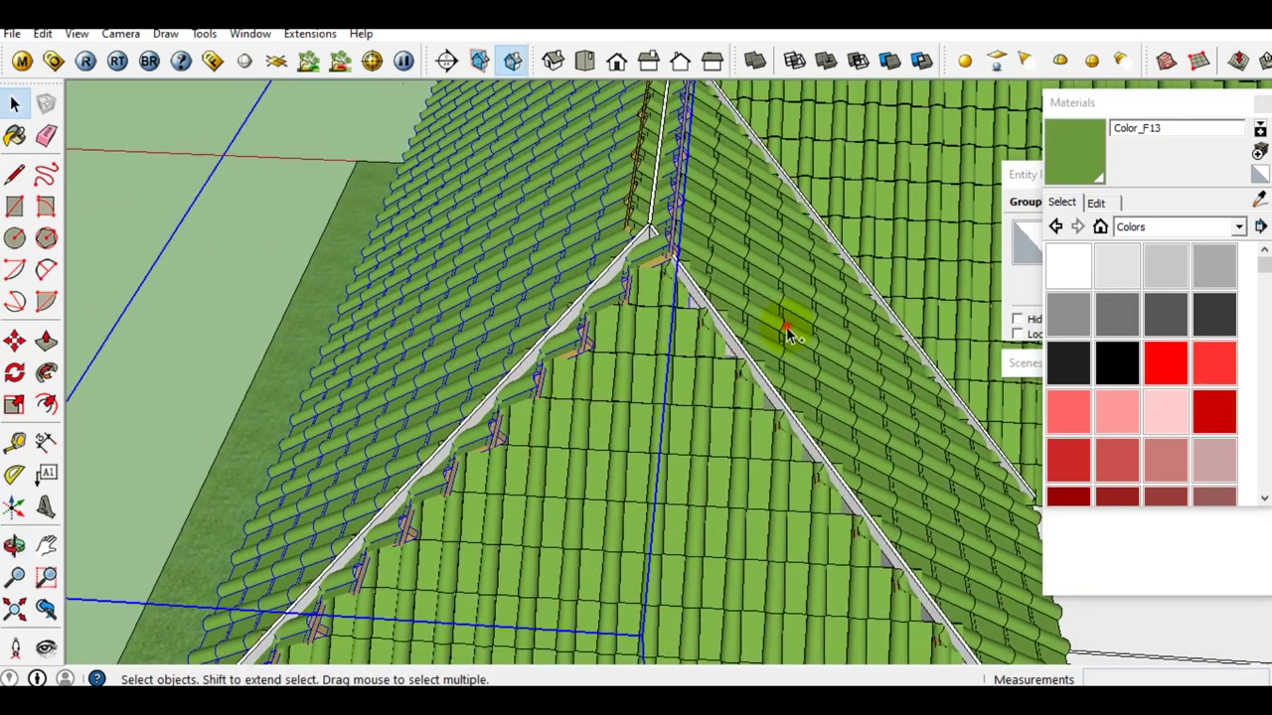
right_click(787, 336)
click(842, 373)
Zoom in on the exposed roof edge and open the remaining roof tile group for editing
mouse_move(752, 363)
middle_down()
mouse_move(592, 414)
mouse_move(505, 497)
middle_up()
scroll(647, 596, up, 3)
scroll(659, 587, up, 3)
scroll(686, 584, up, 3)
mouse_move(688, 584)
middle_down()
mouse_move(602, 560)
mouse_move(560, 576)
middle_up()
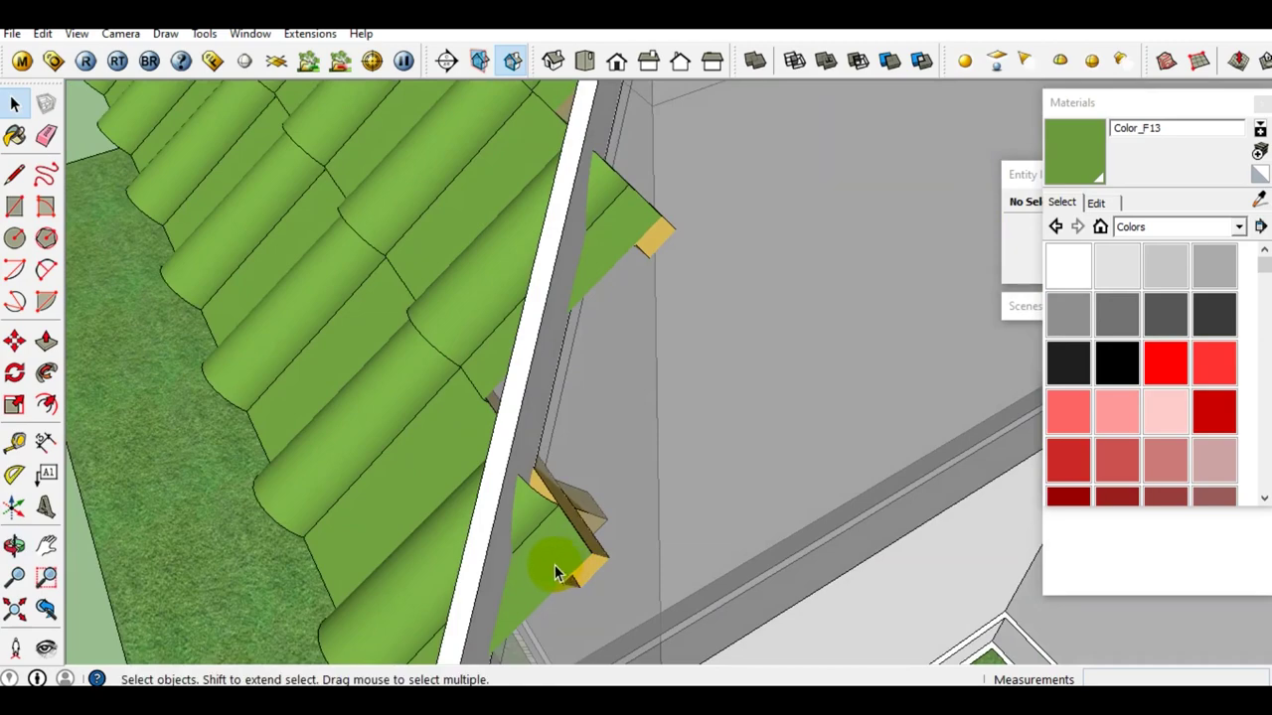
scroll(581, 552, down, 3)
scroll(506, 425, down, 3)
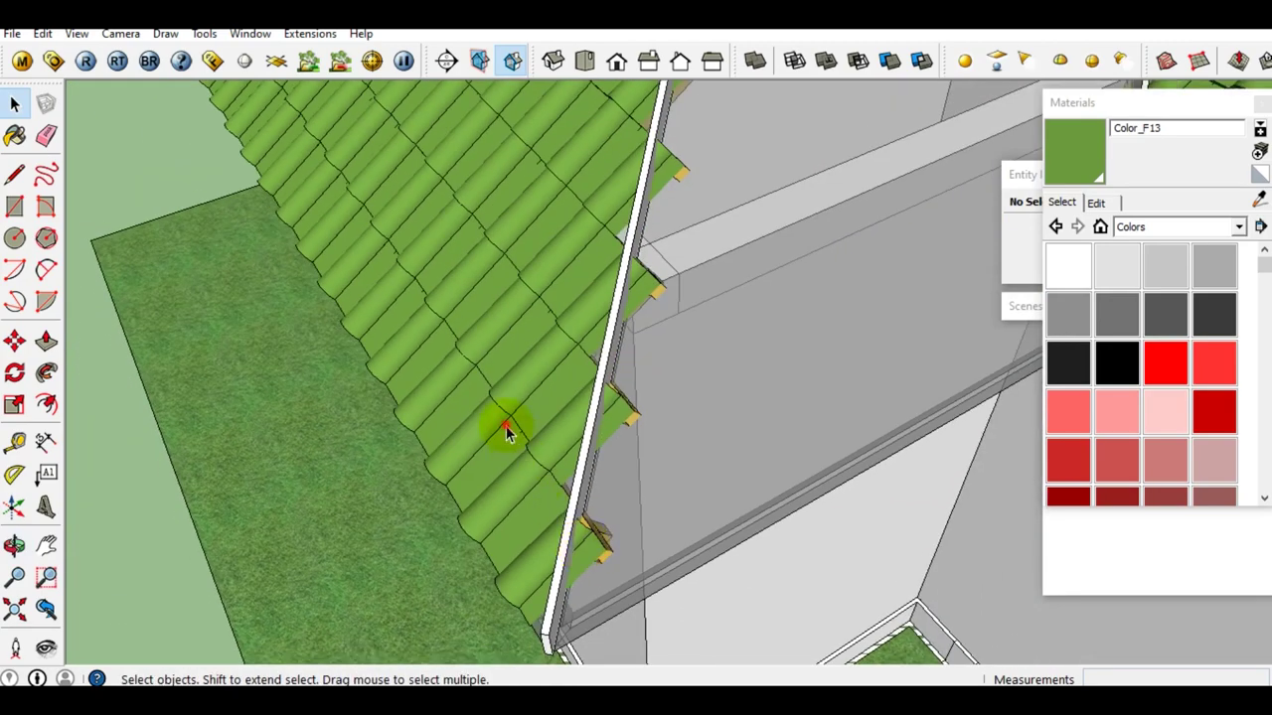
click(506, 432)
scroll(517, 418, down, 2)
double_click(529, 390)
Window-select the nine tiles along the hip and Make Unique
mouse_move(528, 454)
middle_down()
mouse_move(568, 497)
mouse_move(642, 530)
middle_up()
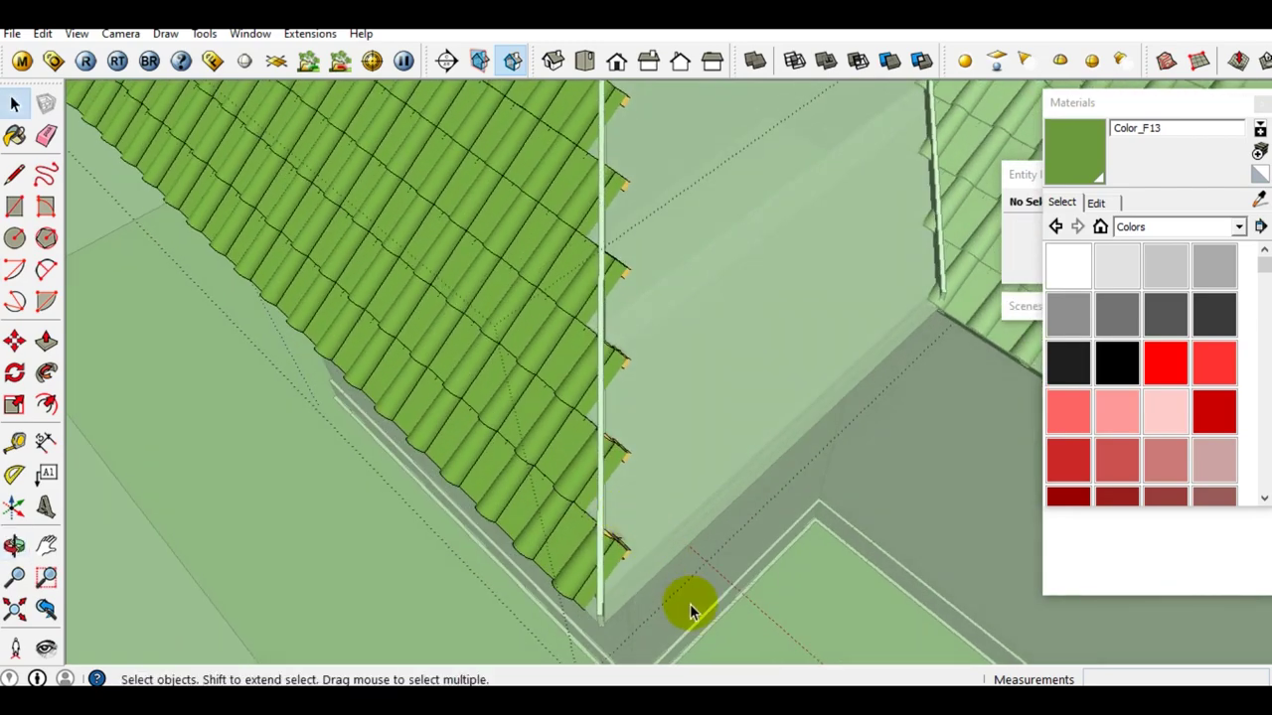
drag(616, 366, 617, 370)
middle_drag(619, 411, 720, 577)
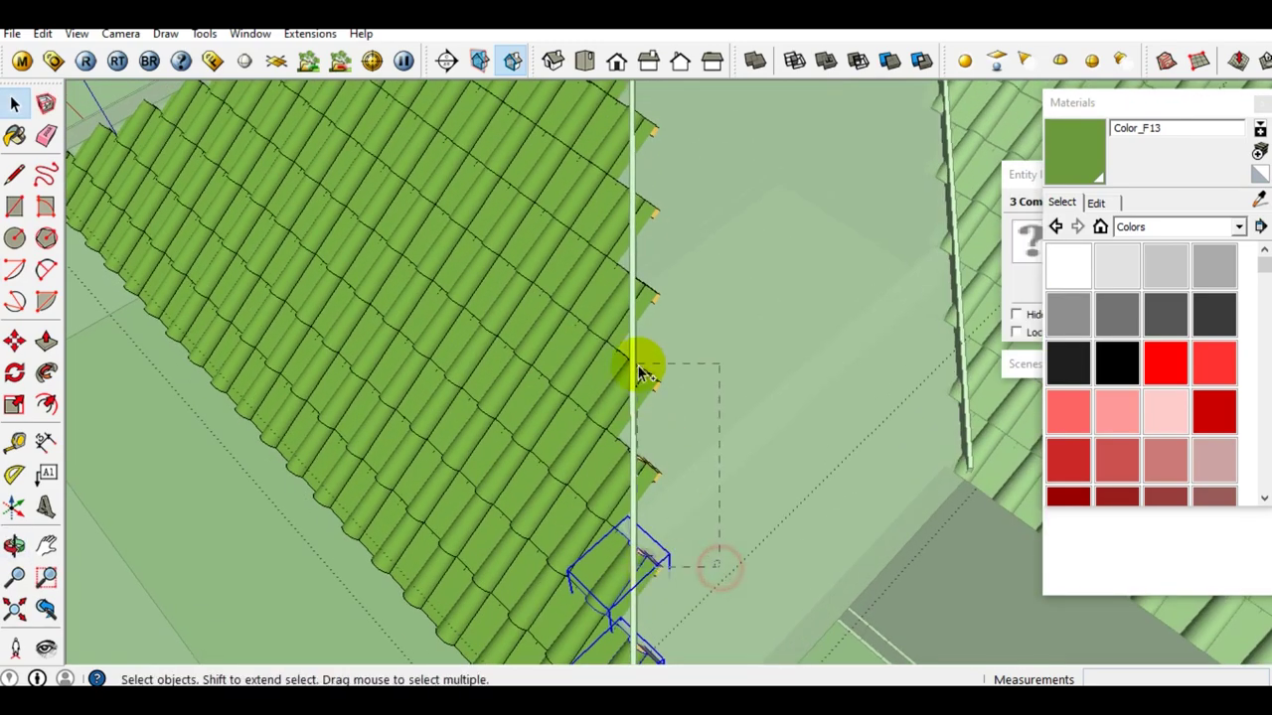
shift+middle_drag(647, 375, 731, 541)
drag(656, 353, 655, 355)
middle_drag(656, 358, 701, 578)
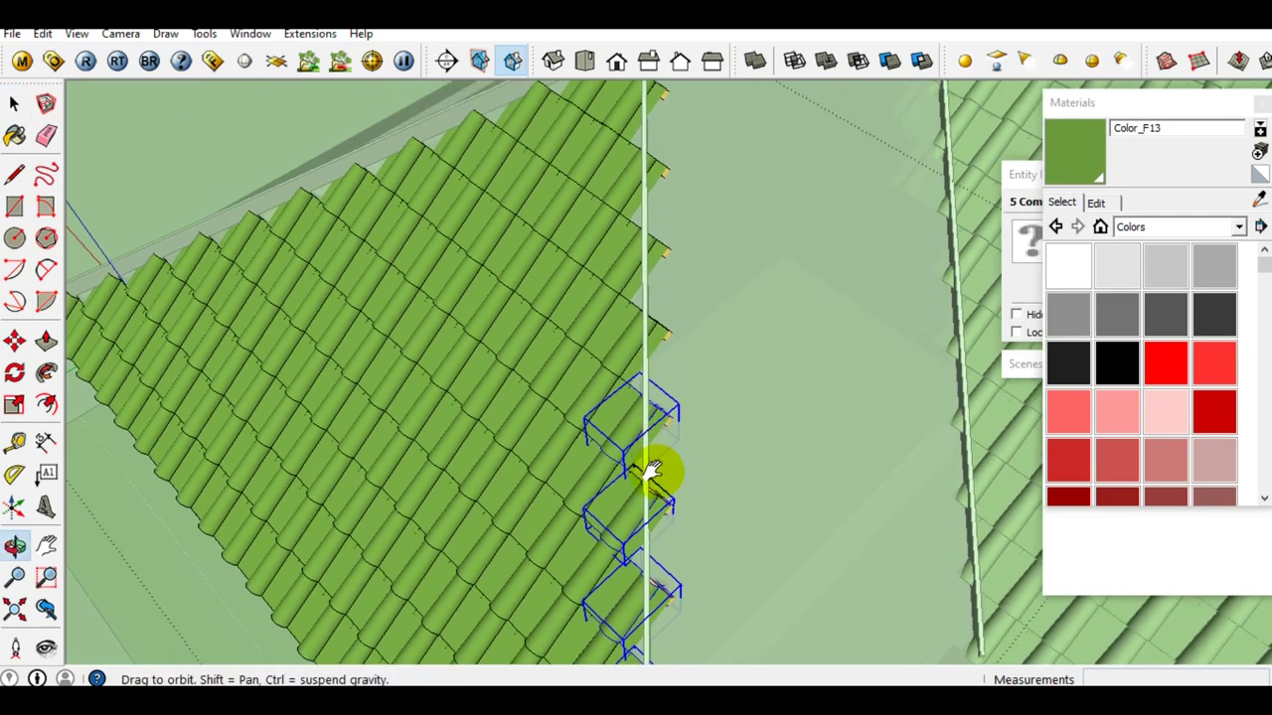
drag(654, 395, 648, 427)
middle_drag(647, 431, 682, 502)
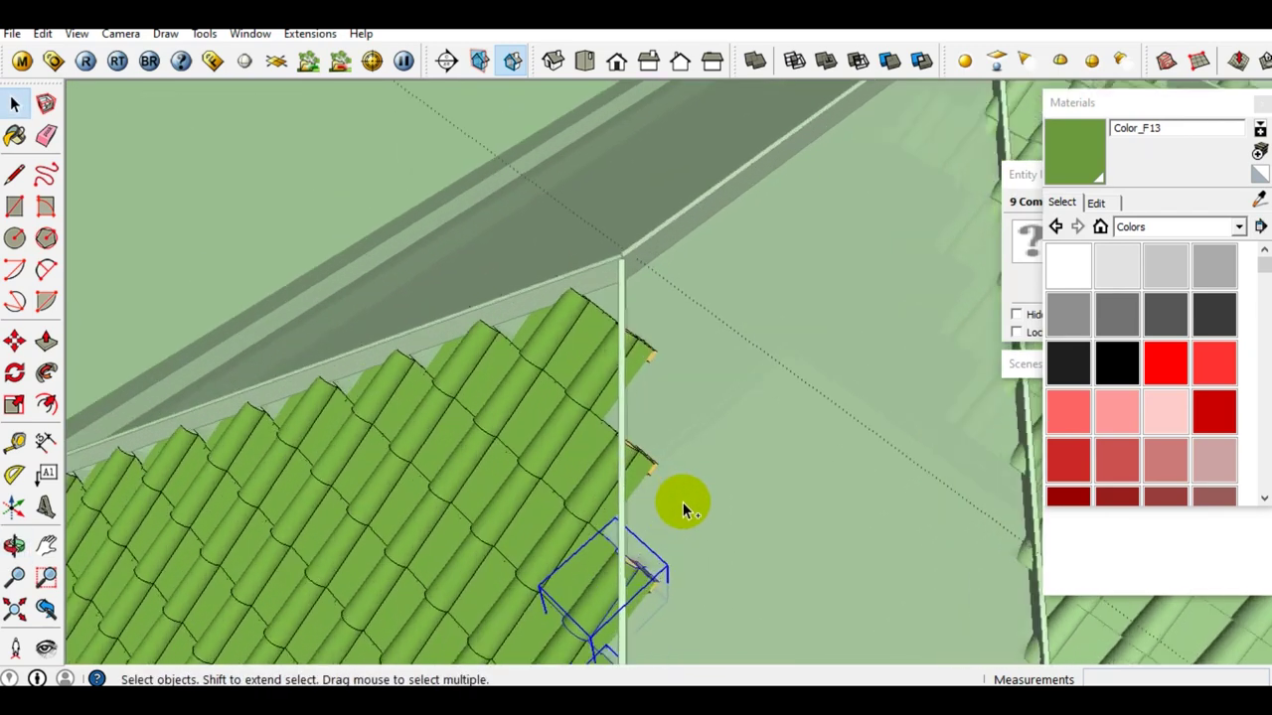
right_click(626, 321)
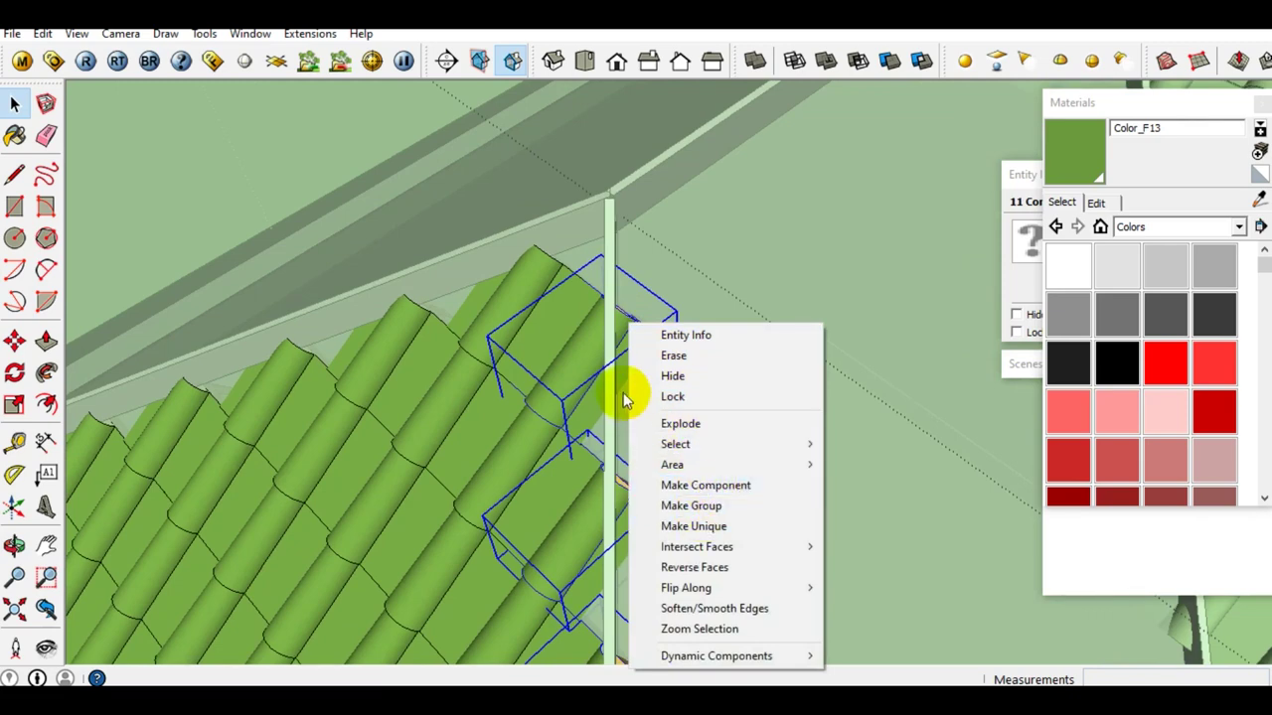
click(715, 528)
Open one hip tile, select its geometry and Intersect Faces With Model
middle_drag(616, 422, 598, 417)
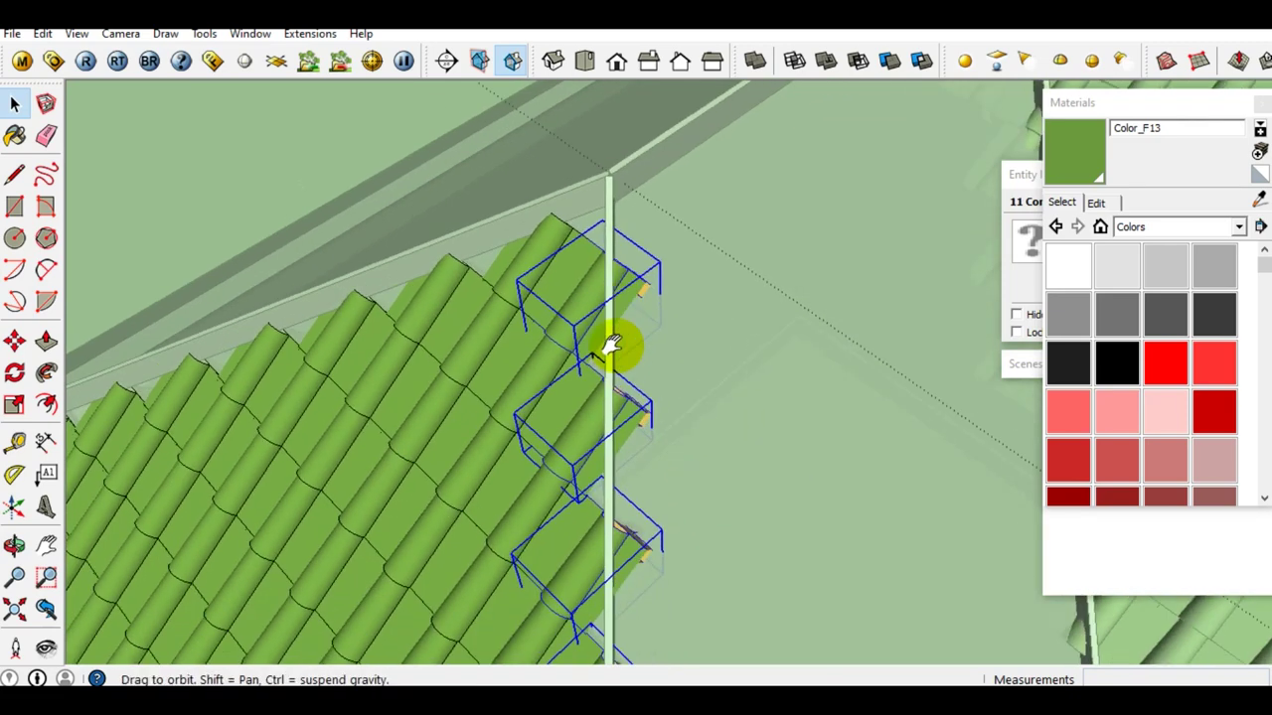
double_click(598, 418)
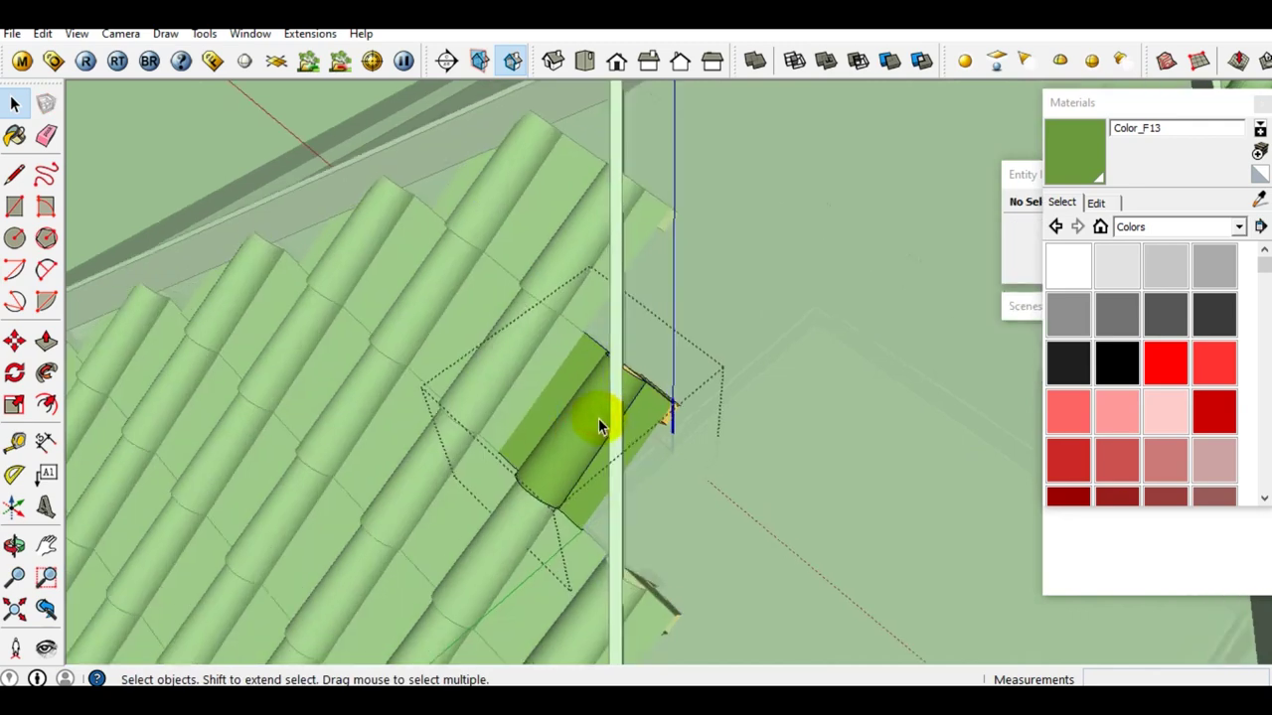
middle_drag(598, 418, 598, 426)
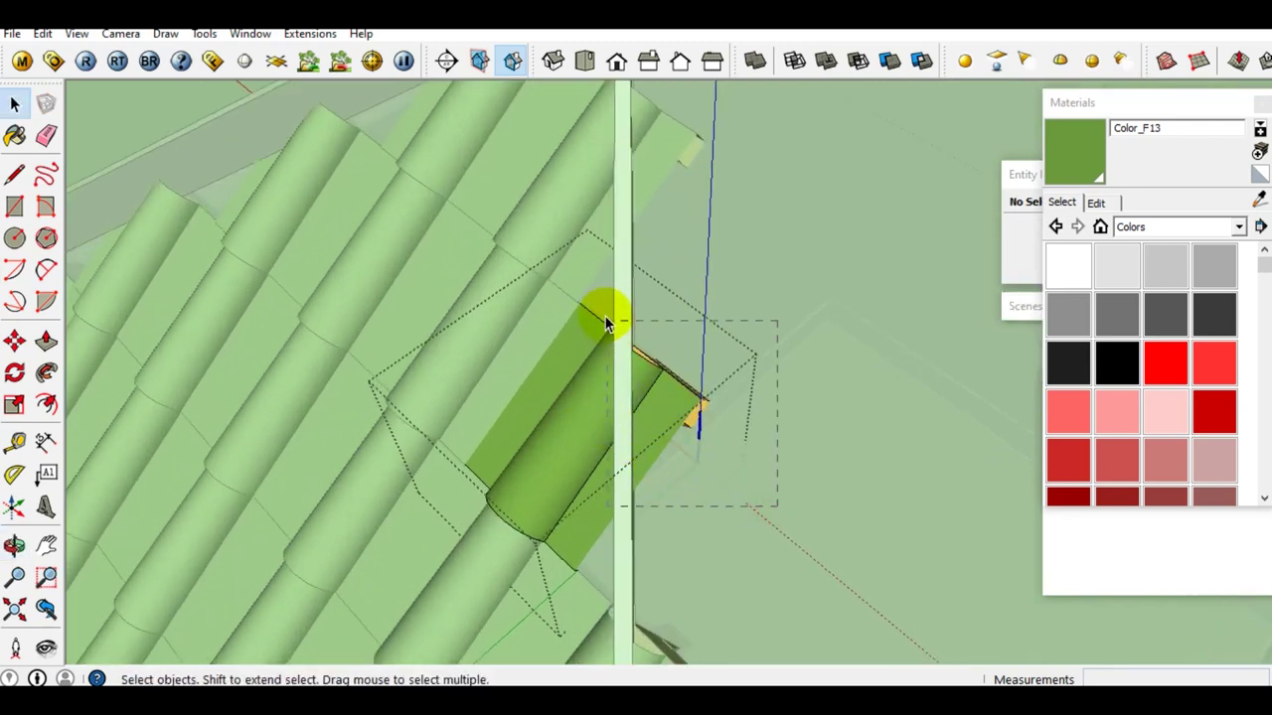
triple_click(653, 446)
middle_drag(653, 447, 646, 420)
right_click(647, 420)
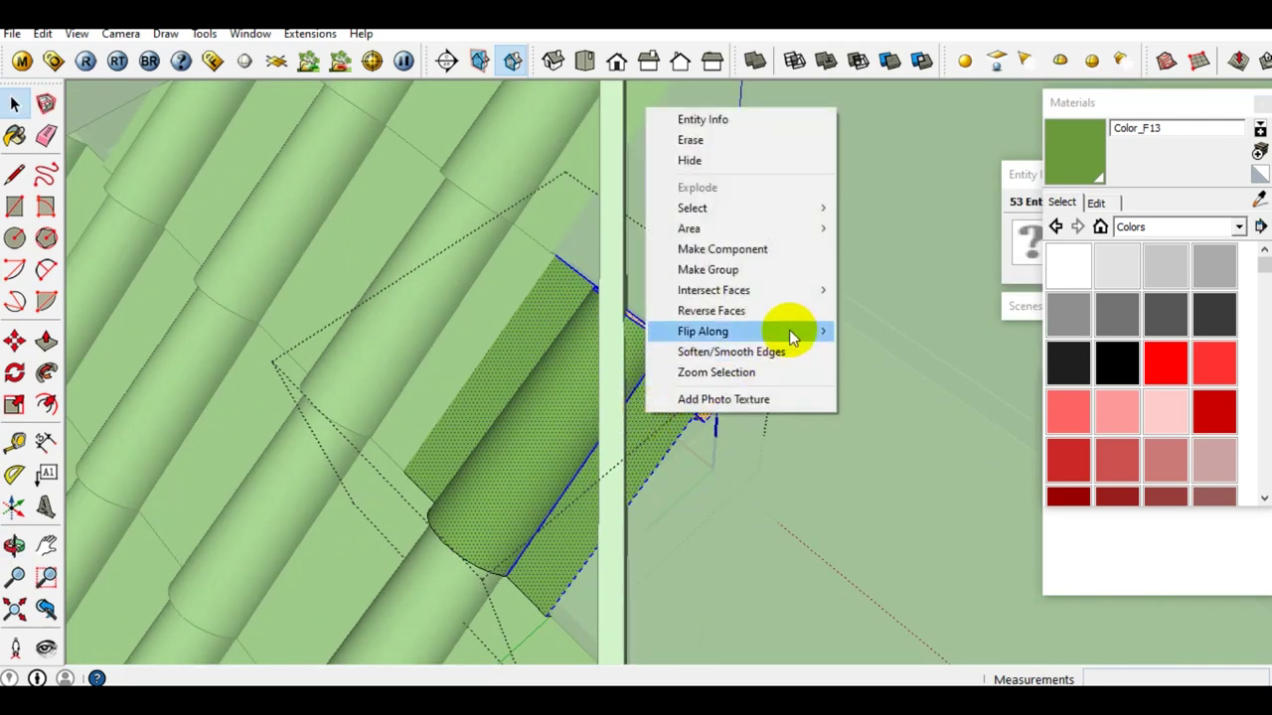
mouse_move(713, 290)
click(876, 287)
Group the triangular piece overhanging the hip and erase stray edges
mouse_move(684, 385)
middle_down()
mouse_move(652, 395)
mouse_move(682, 392)
middle_up()
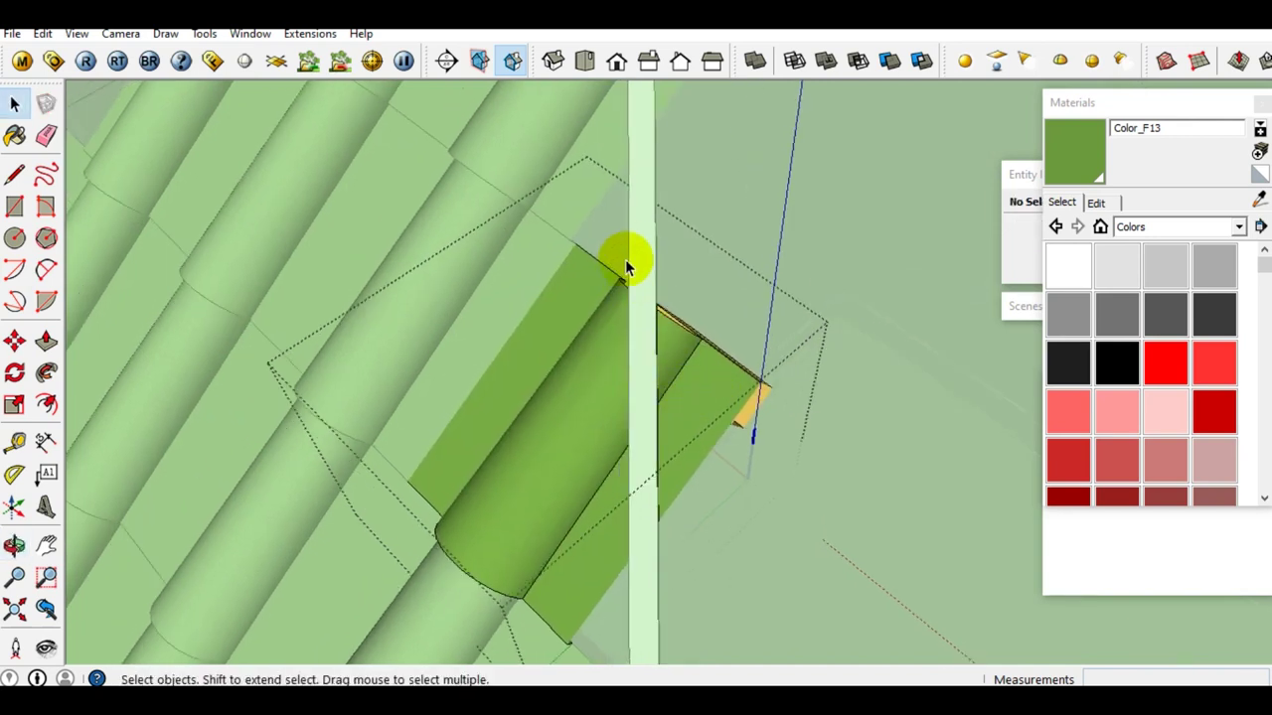
drag(812, 586, 820, 590)
mouse_move(670, 411)
middle_down()
mouse_move(641, 371)
mouse_move(711, 406)
mouse_move(689, 399)
middle_up()
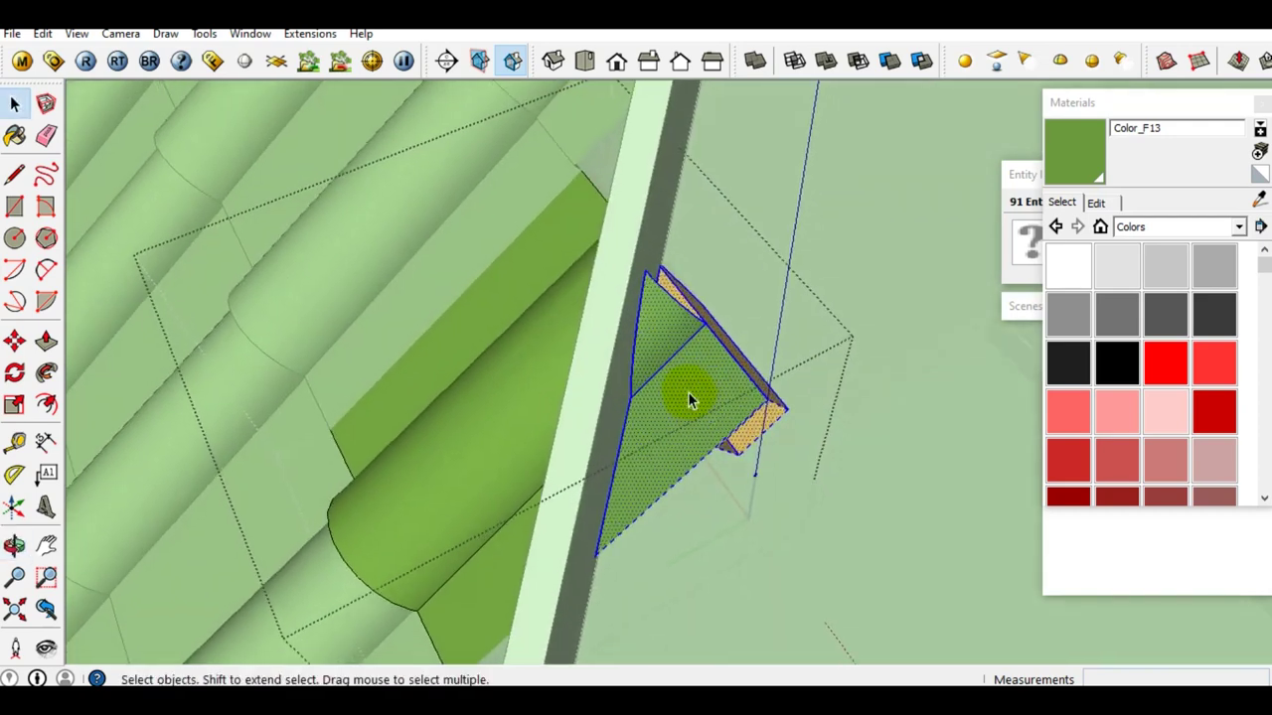
right_click(687, 389)
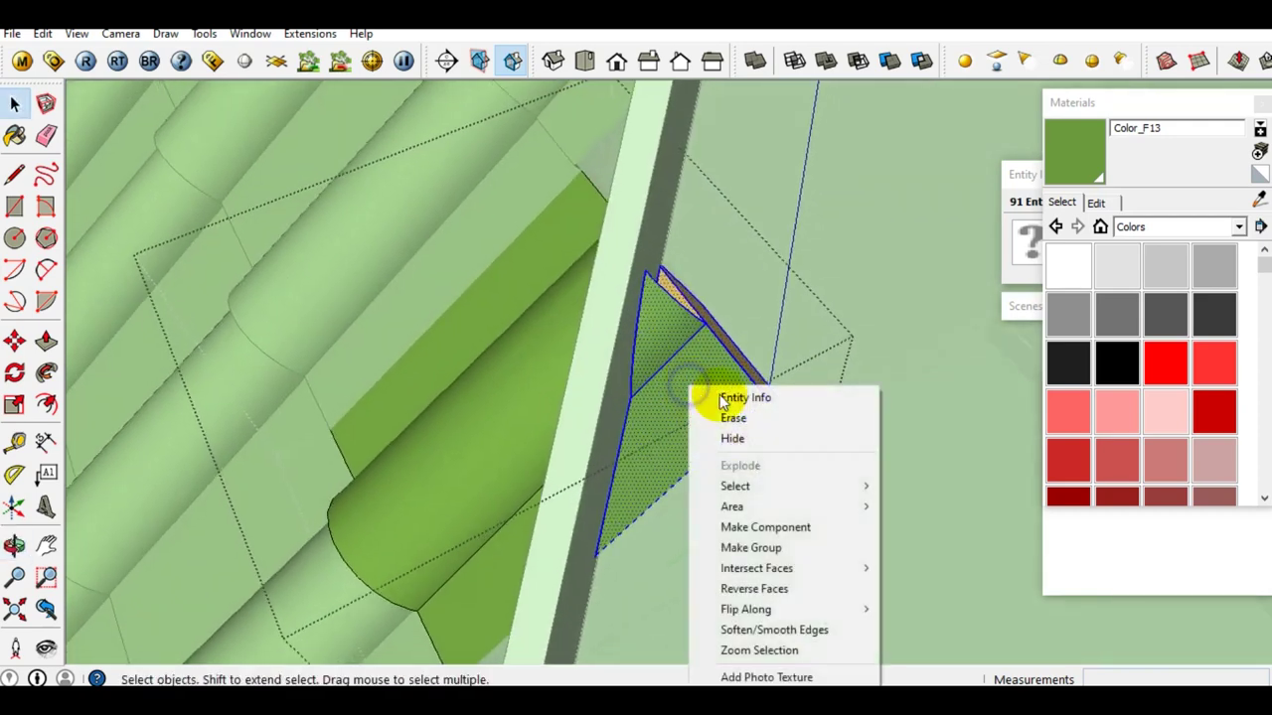
click(773, 549)
mouse_move(661, 389)
middle_down()
mouse_move(577, 426)
mouse_move(568, 367)
mouse_move(610, 341)
mouse_move(488, 349)
mouse_move(540, 364)
mouse_move(687, 323)
mouse_move(686, 407)
middle_up()
key(e)
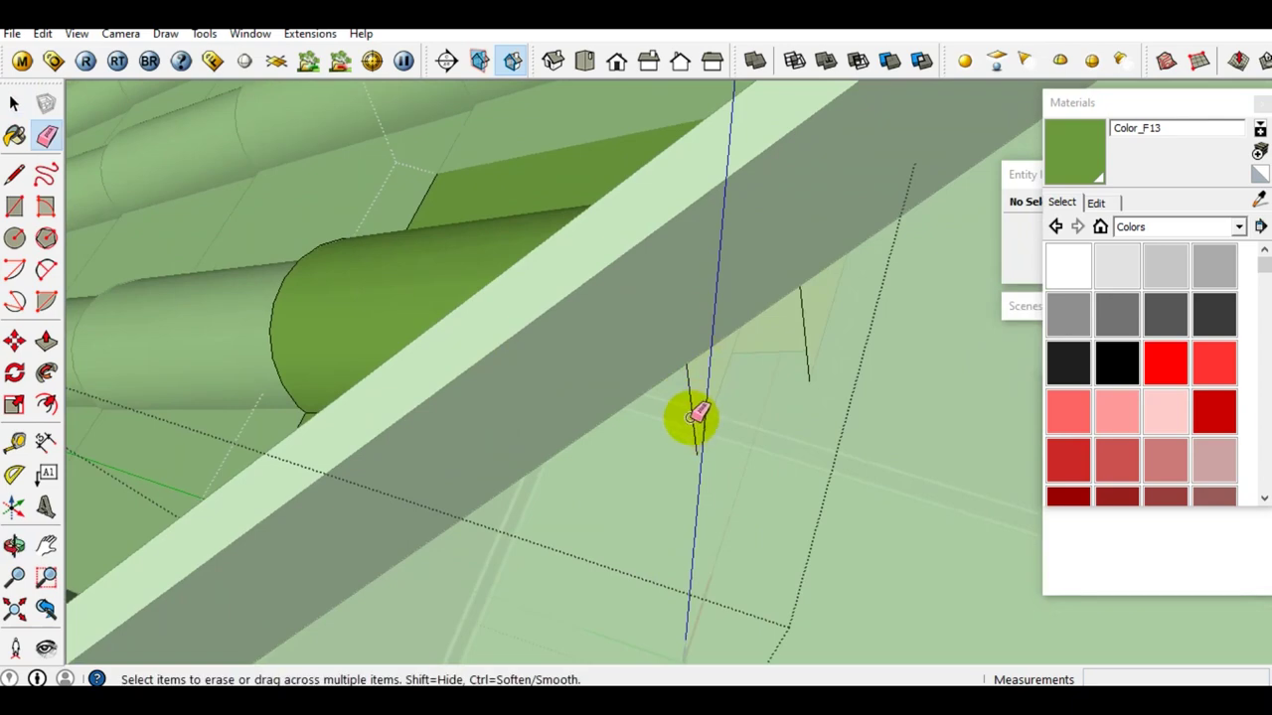
mouse_move(808, 331)
middle_down()
mouse_move(639, 344)
mouse_move(744, 364)
mouse_move(667, 369)
mouse_move(581, 420)
mouse_move(613, 382)
mouse_move(553, 443)
mouse_move(616, 439)
mouse_move(602, 127)
middle_up()
key(space)
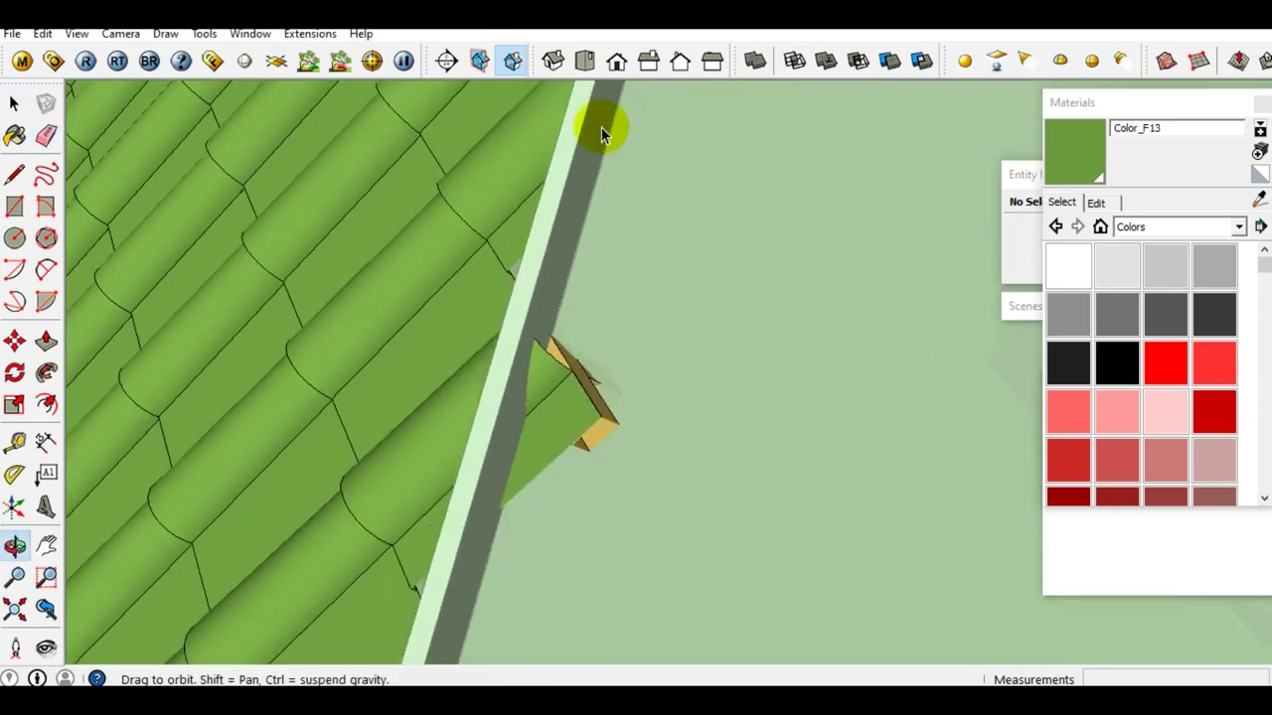
Open the next hip tile and intersect its geometry with the model
double_click(545, 431)
mouse_move(545, 431)
middle_down()
mouse_move(588, 377)
mouse_move(695, 401)
mouse_move(578, 368)
middle_up()
triple_click(580, 358)
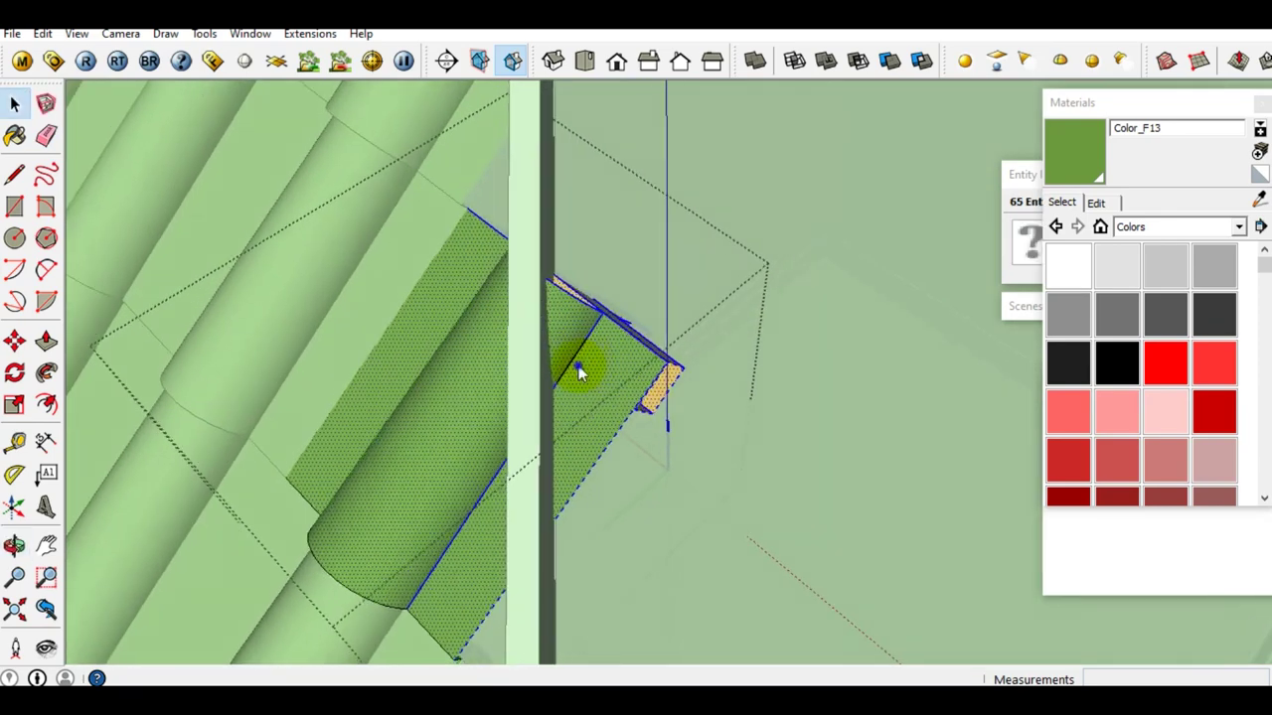
right_click(578, 365)
mouse_move(636, 589)
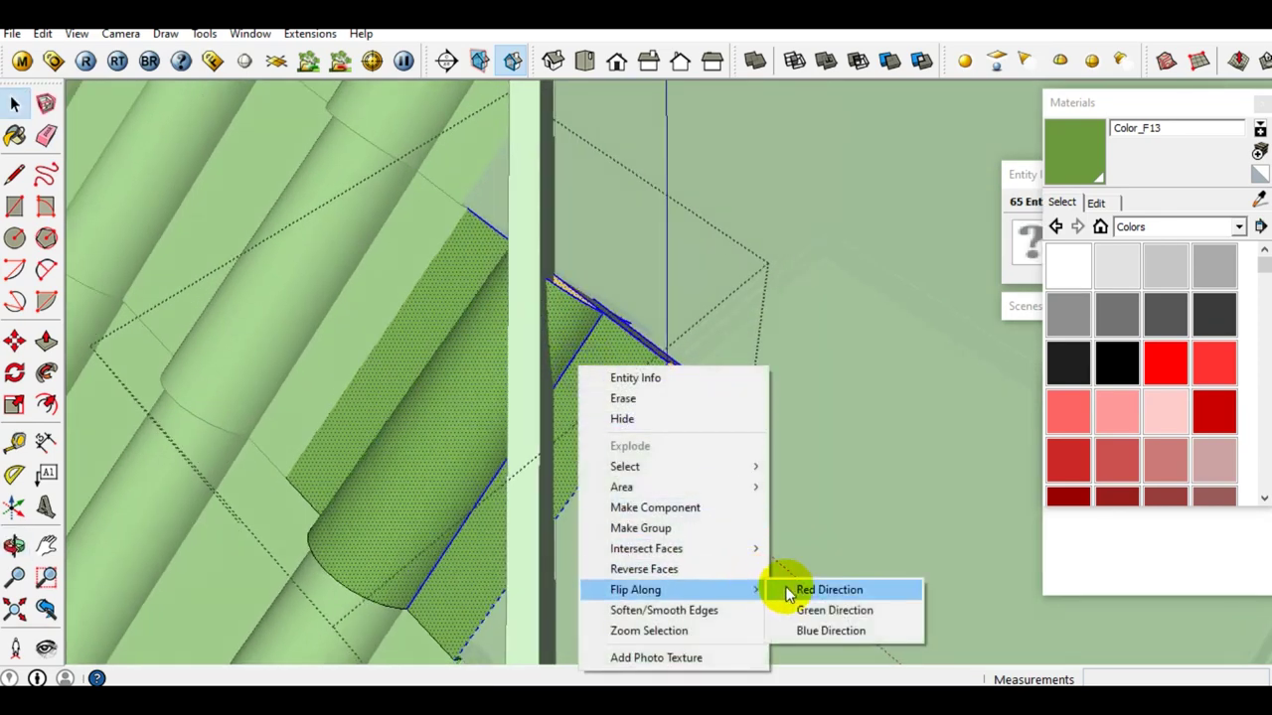
click(794, 547)
mouse_move(686, 530)
middle_down()
mouse_move(596, 475)
mouse_move(610, 426)
mouse_move(773, 494)
middle_up()
Select the faces overhanging the hip and make them a group
mouse_move(651, 404)
middle_down()
mouse_move(596, 383)
mouse_move(599, 398)
mouse_move(665, 414)
mouse_move(698, 405)
mouse_move(680, 402)
middle_up()
drag(592, 259, 731, 537)
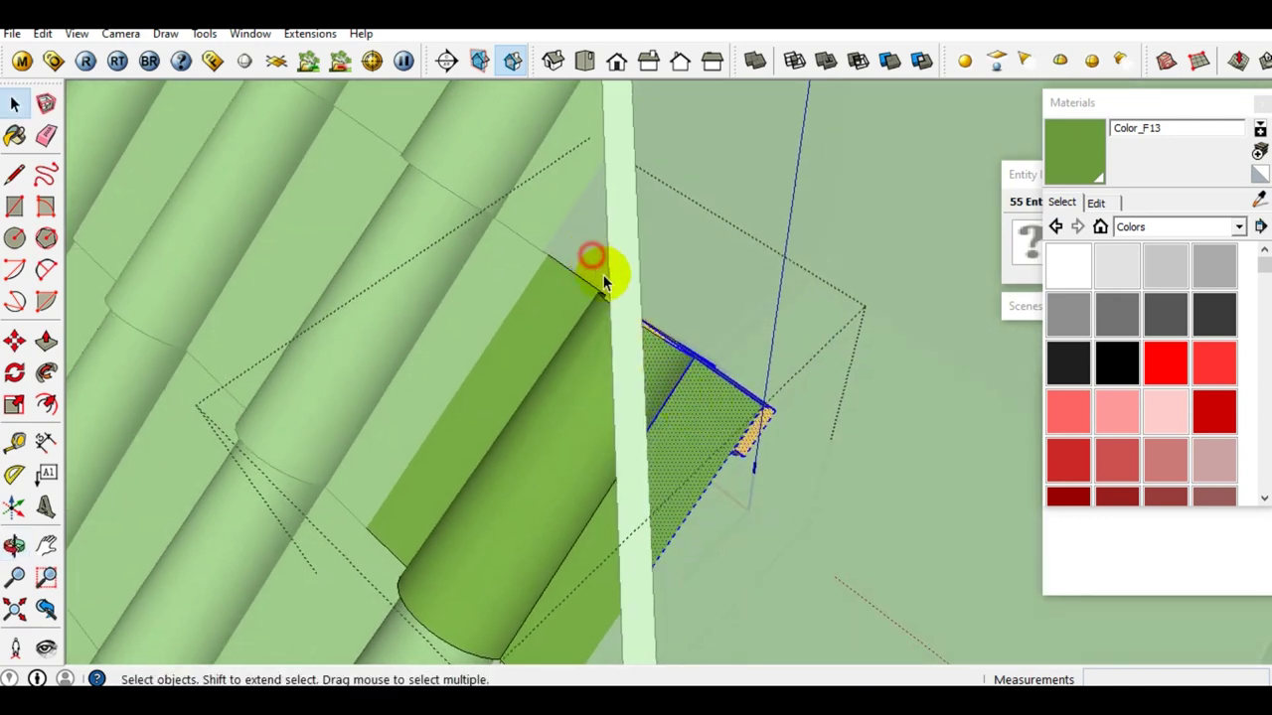
mouse_move(763, 526)
middle_down()
mouse_move(704, 483)
mouse_move(684, 429)
middle_up()
right_click(685, 429)
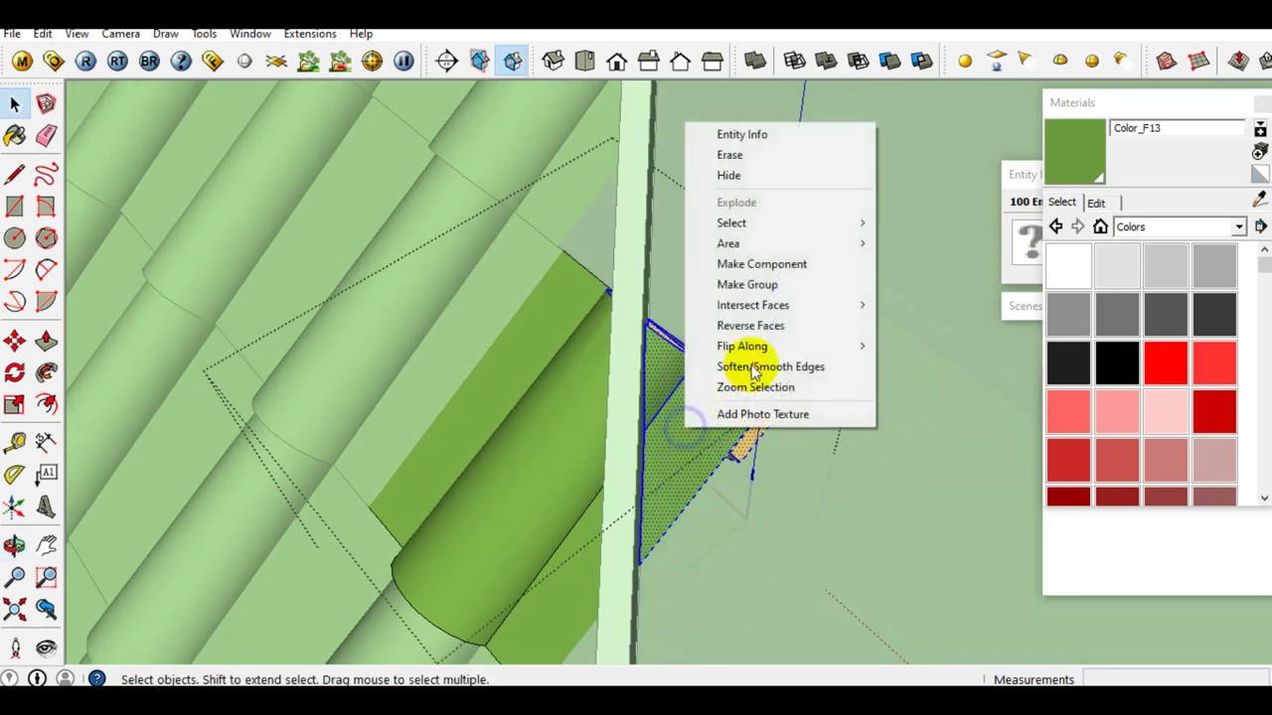
click(748, 285)
Erase the leftover edges at the cut tile end and view the whole tiled roof
mouse_move(695, 432)
middle_down()
mouse_move(619, 446)
mouse_move(690, 394)
middle_up()
scroll(688, 400, up, 2)
key(e)
scroll(688, 404, up, 2)
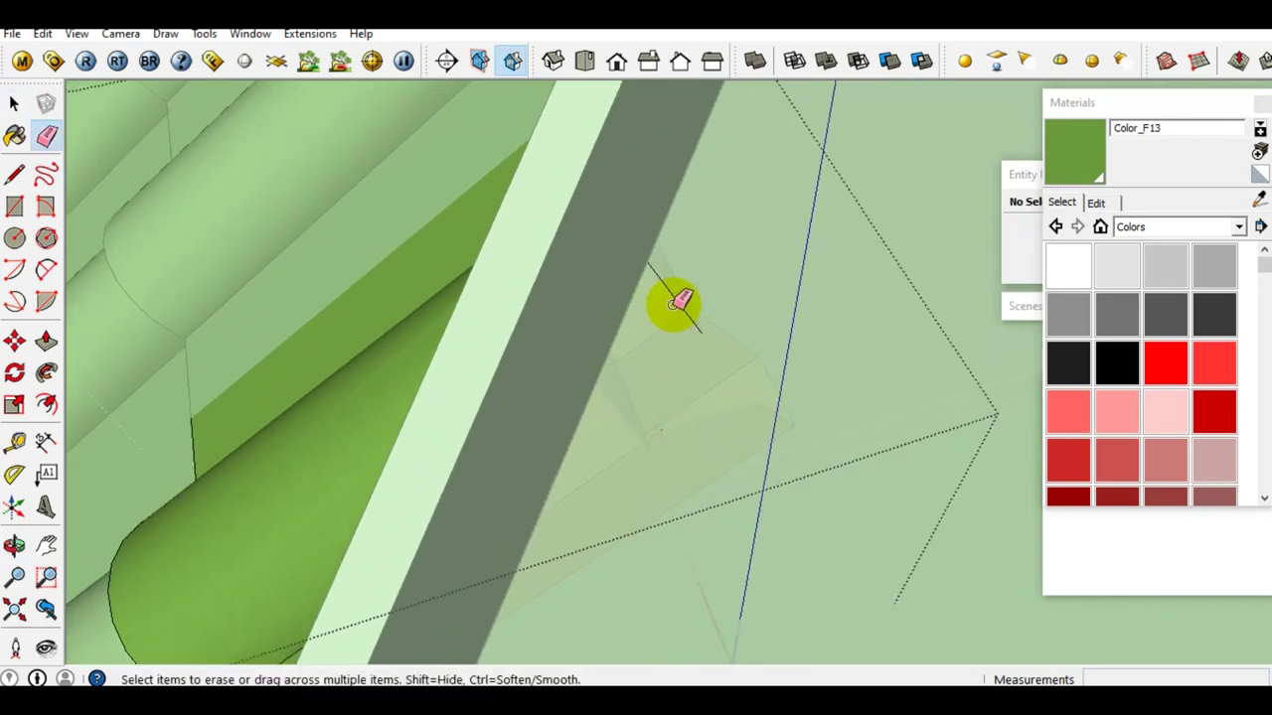
scroll(675, 298, down, 4)
mouse_move(653, 312)
middle_down()
mouse_move(619, 397)
mouse_move(682, 378)
mouse_move(724, 532)
mouse_move(772, 431)
mouse_move(852, 368)
mouse_move(709, 334)
mouse_move(890, 296)
mouse_move(772, 368)
mouse_move(727, 354)
mouse_move(616, 394)
mouse_move(563, 361)
mouse_move(619, 347)
mouse_move(446, 360)
mouse_move(454, 344)
mouse_move(587, 375)
mouse_move(510, 446)
mouse_move(590, 278)
mouse_move(602, 343)
mouse_move(648, 348)
mouse_move(421, 401)
mouse_move(474, 483)
mouse_move(447, 467)
middle_up()
key(space)
scroll(636, 365, down, 3)
Unhide the last hidden roof geometry with Edit > Unhide > Last
click(44, 33)
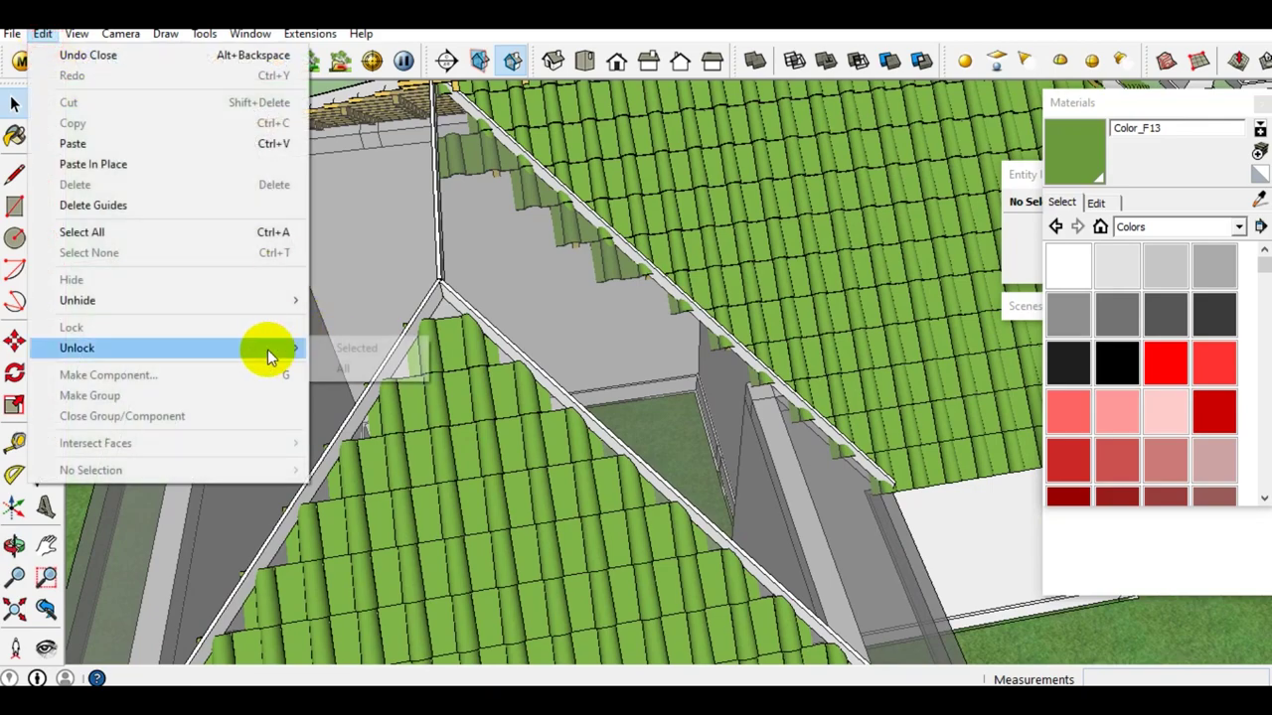
mouse_move(78, 300)
click(341, 321)
mouse_move(350, 346)
middle_down()
mouse_move(284, 312)
mouse_move(403, 346)
mouse_move(418, 196)
middle_up()
scroll(472, 132, up, 3)
mouse_move(472, 132)
middle_down()
mouse_move(255, 318)
mouse_move(531, 239)
mouse_move(440, 248)
mouse_move(567, 242)
mouse_move(501, 256)
mouse_move(582, 292)
mouse_move(554, 331)
mouse_move(547, 287)
mouse_move(483, 340)
mouse_move(601, 341)
mouse_move(653, 356)
mouse_move(766, 346)
middle_up()
scroll(447, 238, up, 2)
Hide the finished roof group and open the next slope's tile group for editing
click(502, 256)
scroll(551, 285, down, 2)
right_click(494, 277)
click(536, 329)
double_click(654, 354)
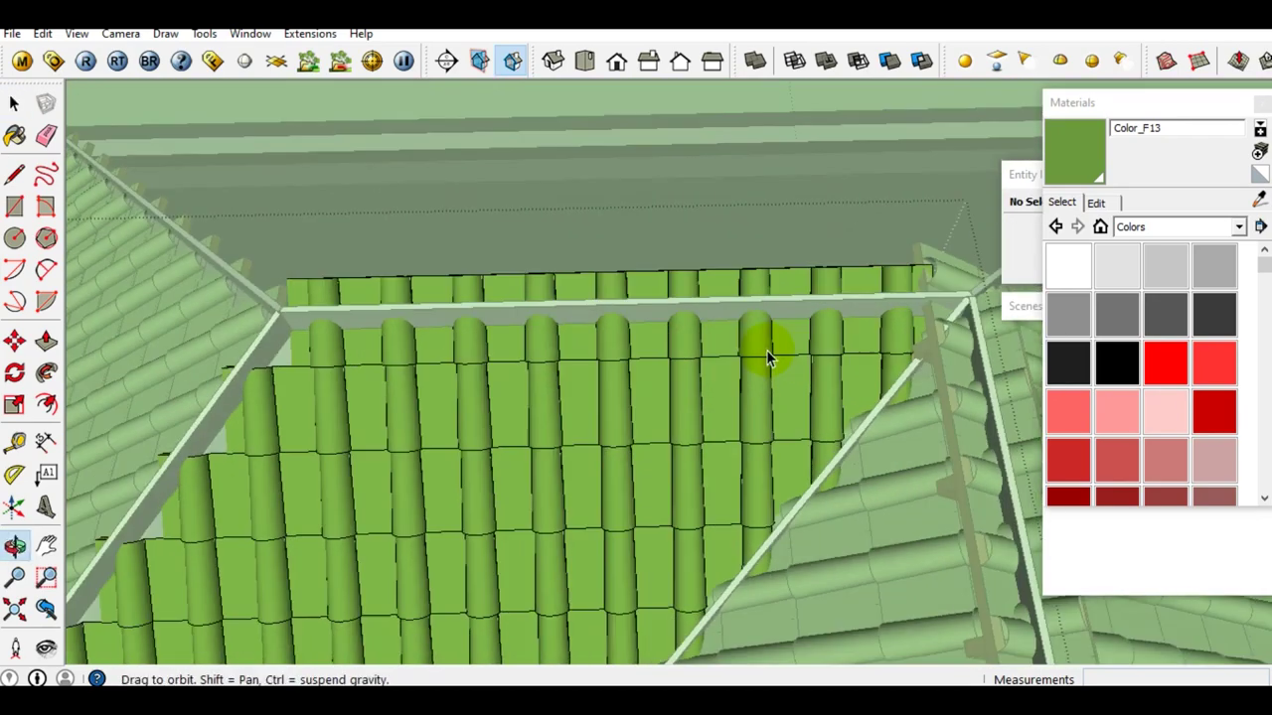
middle_drag(806, 285, 845, 285)
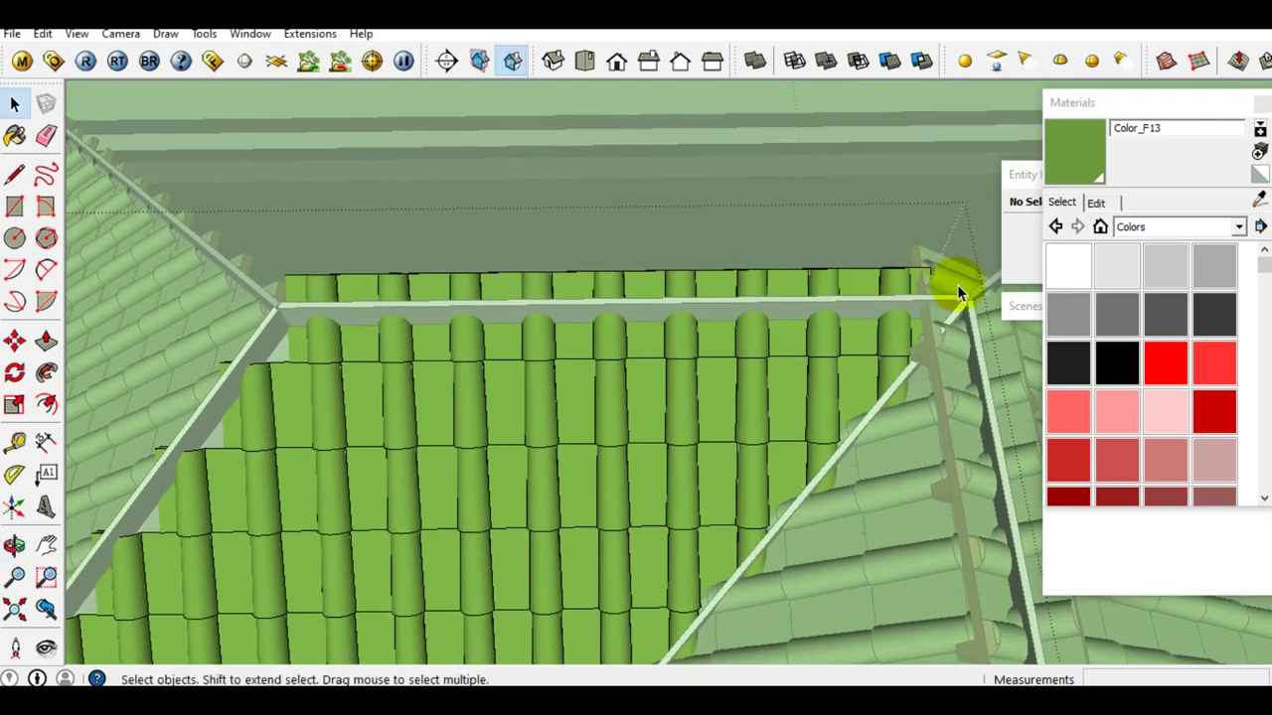
Select all the ridge row tiles and make them unique, independent copies
key(ctrl+a)
scroll(457, 288, up, 2)
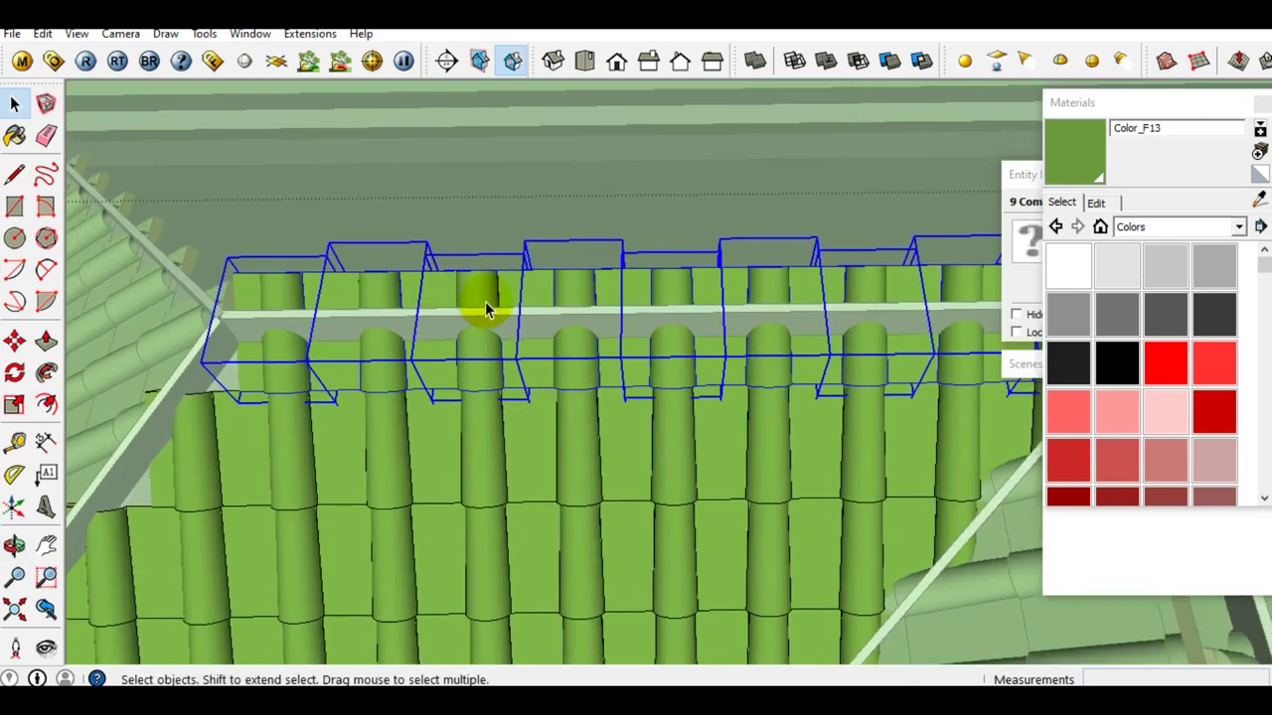
right_click(487, 296)
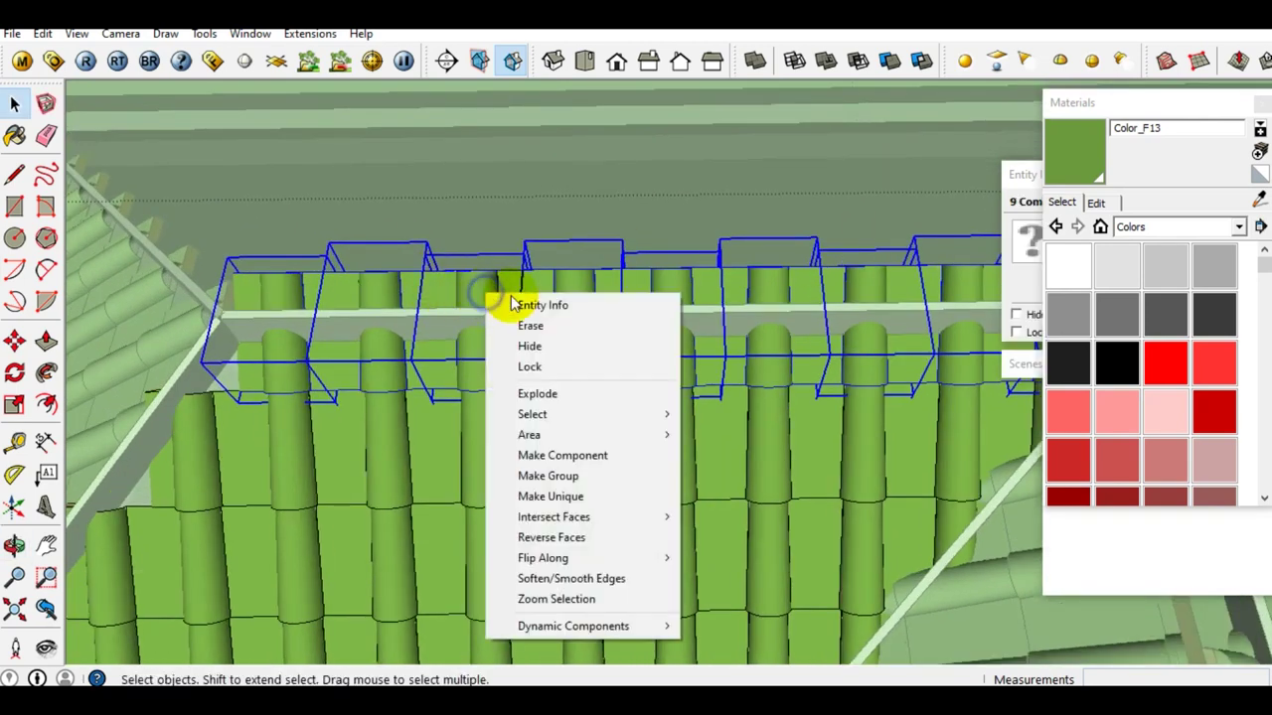
click(562, 497)
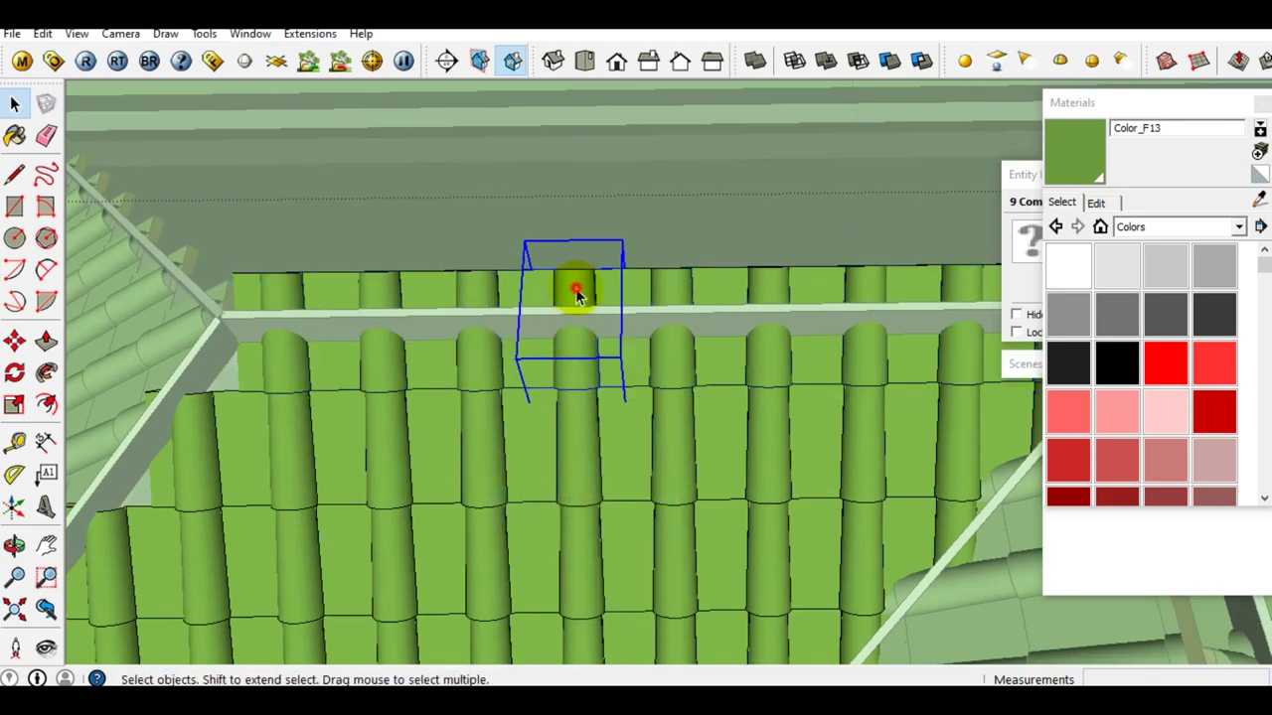
Inside one ridge tile, intersect all its geometry with the model
double_click(574, 288)
scroll(583, 298, up, 3)
mouse_move(582, 293)
middle_down()
mouse_move(576, 332)
mouse_move(656, 427)
middle_up()
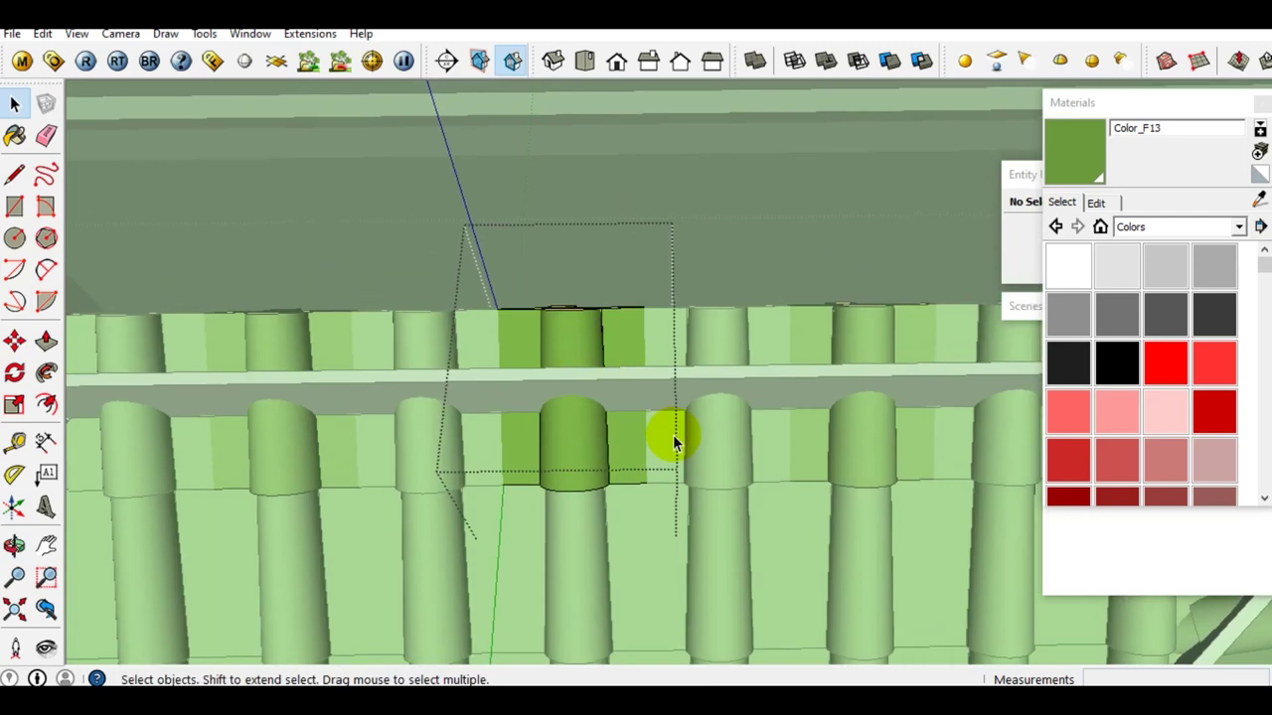
triple_click(544, 320)
mouse_move(545, 320)
middle_down()
mouse_move(524, 310)
mouse_move(562, 352)
middle_up()
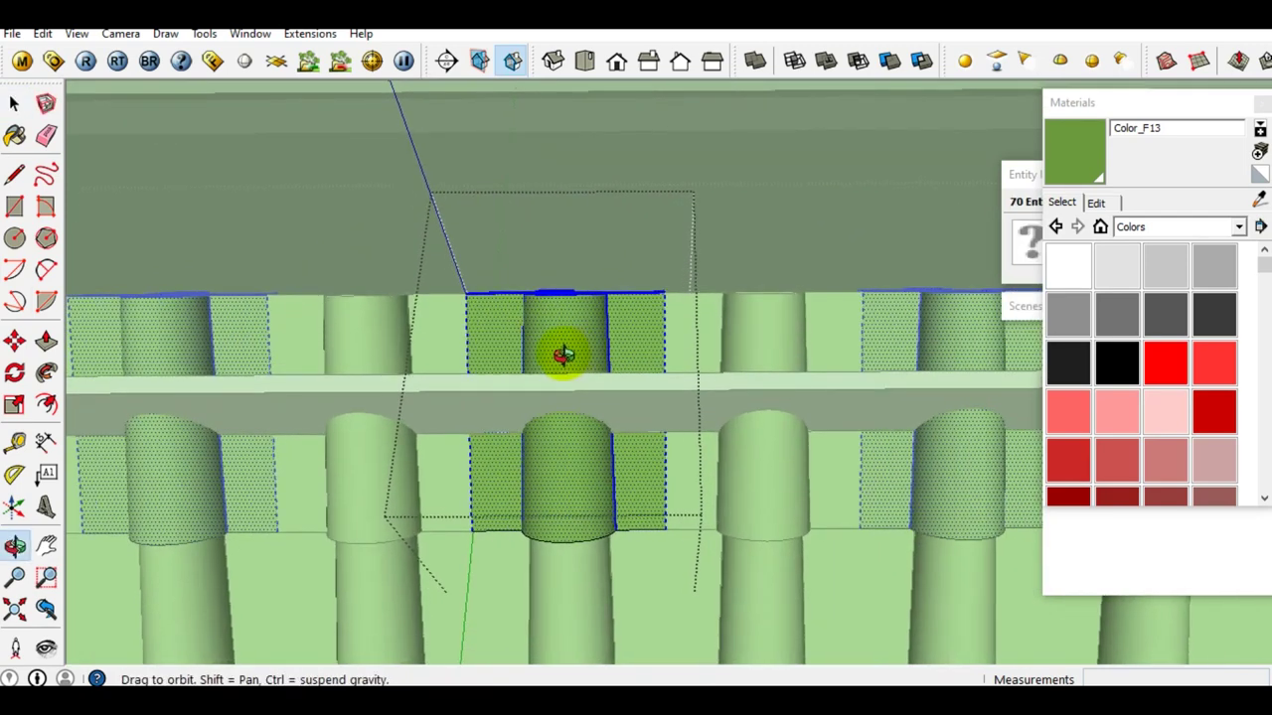
right_click(558, 341)
mouse_move(625, 520)
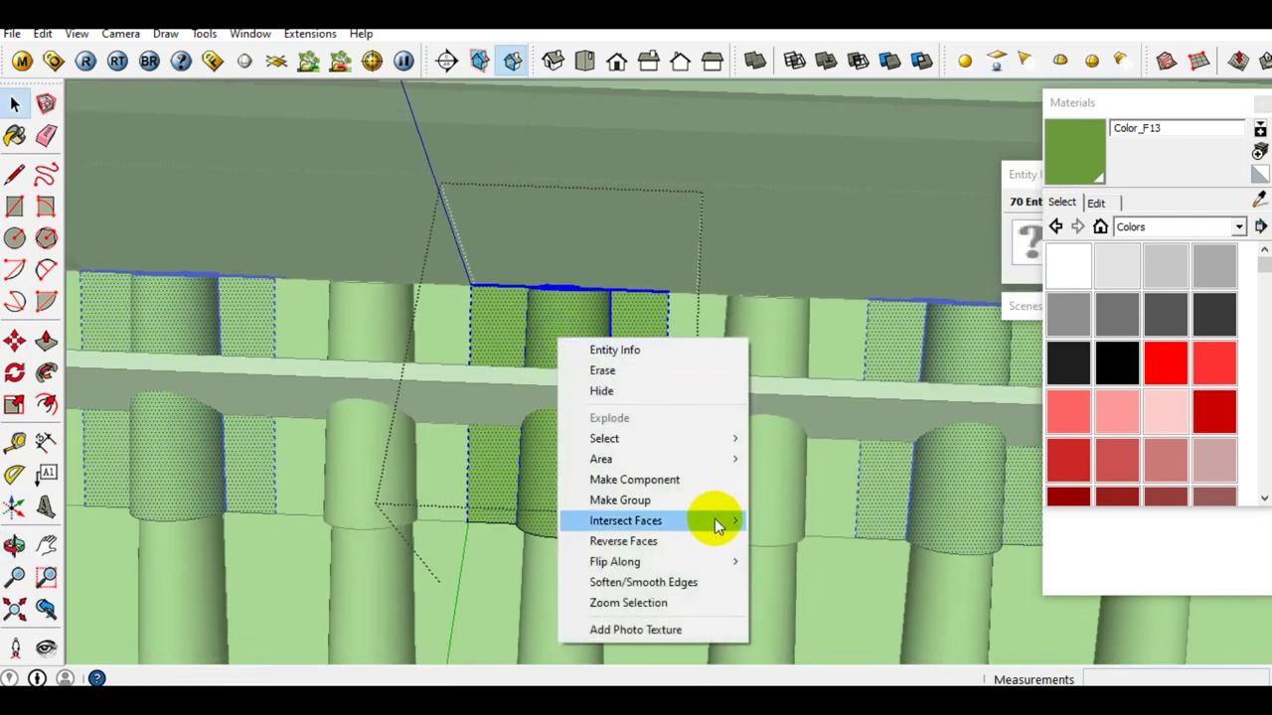
click(792, 532)
Group the tile piece's two flat panels and cylinder together
mouse_move(647, 440)
middle_down()
mouse_move(616, 431)
mouse_move(630, 437)
middle_up()
scroll(599, 414, up, 2)
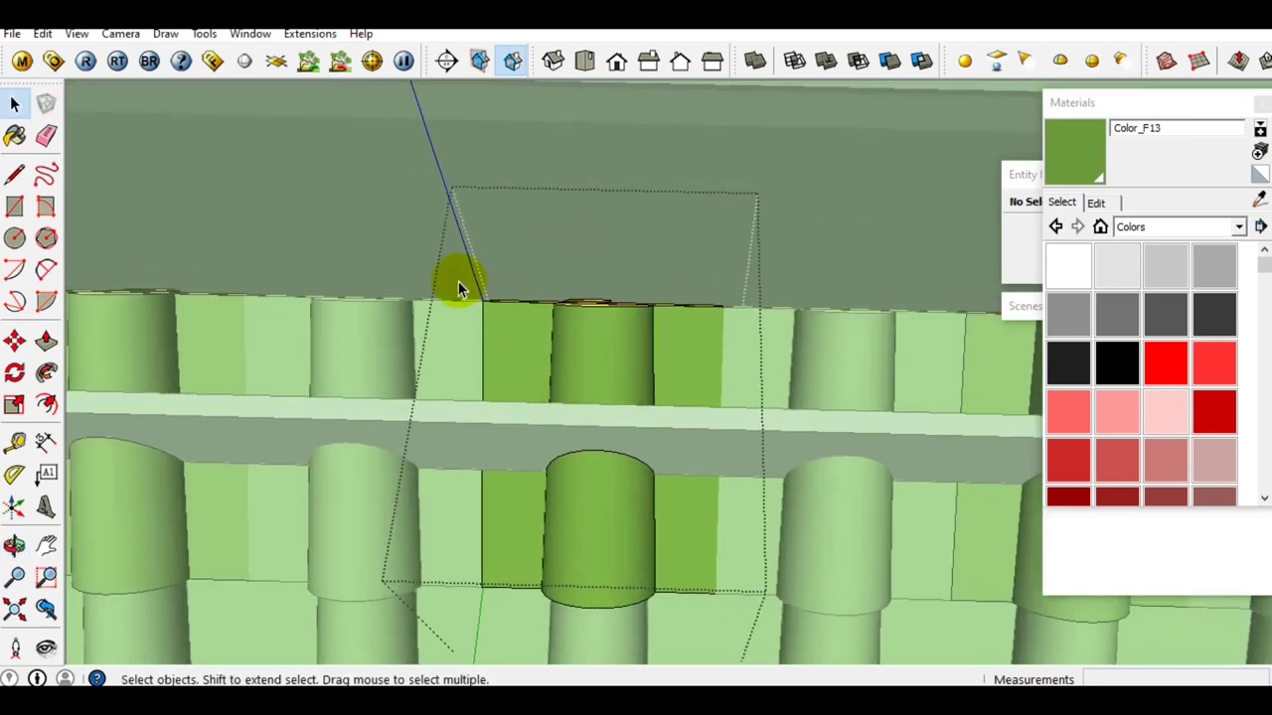
drag(762, 514, 761, 511)
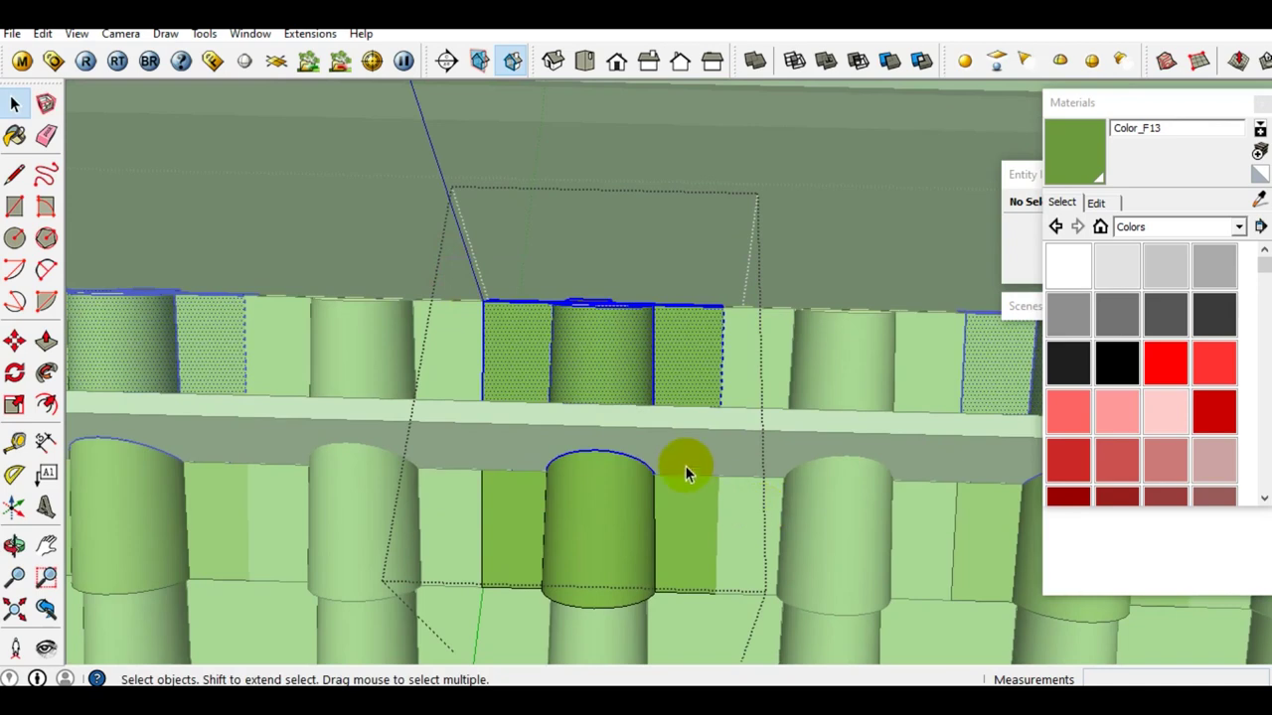
middle_drag(687, 470, 664, 469)
middle_drag(625, 422, 586, 328)
scroll(615, 402, up, 2)
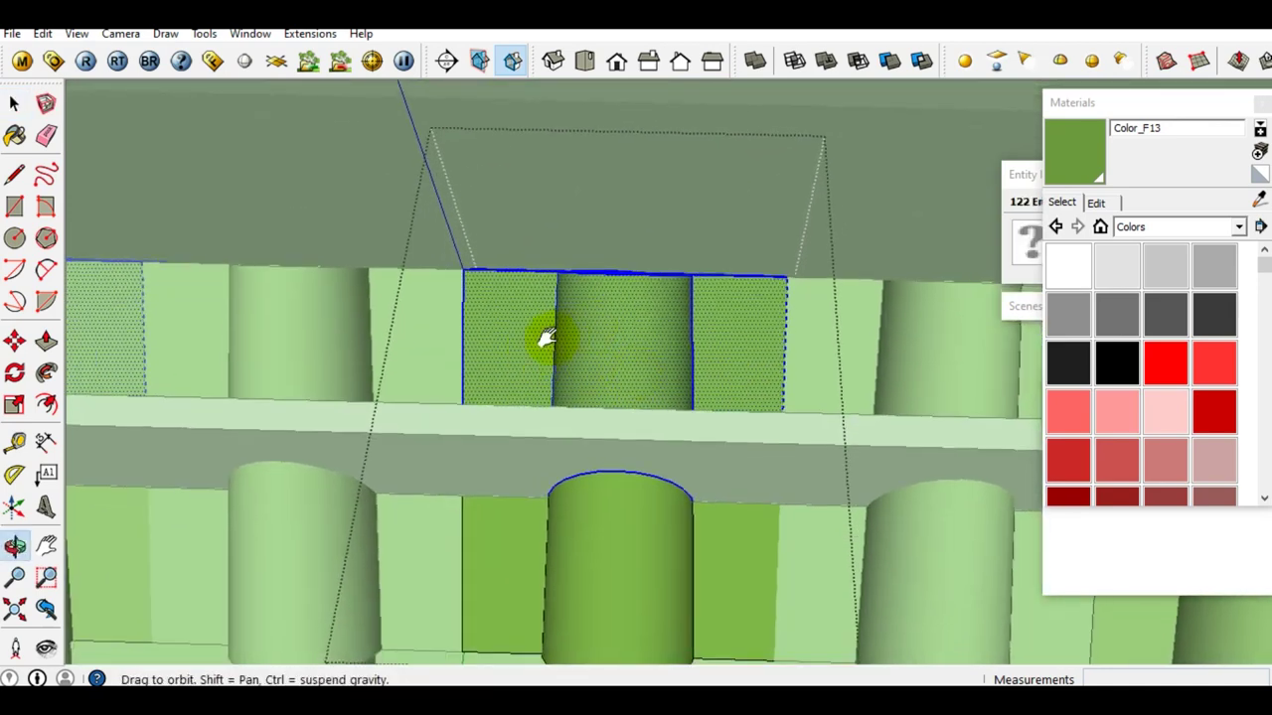
scroll(606, 376, down, 1)
scroll(605, 368, down, 2)
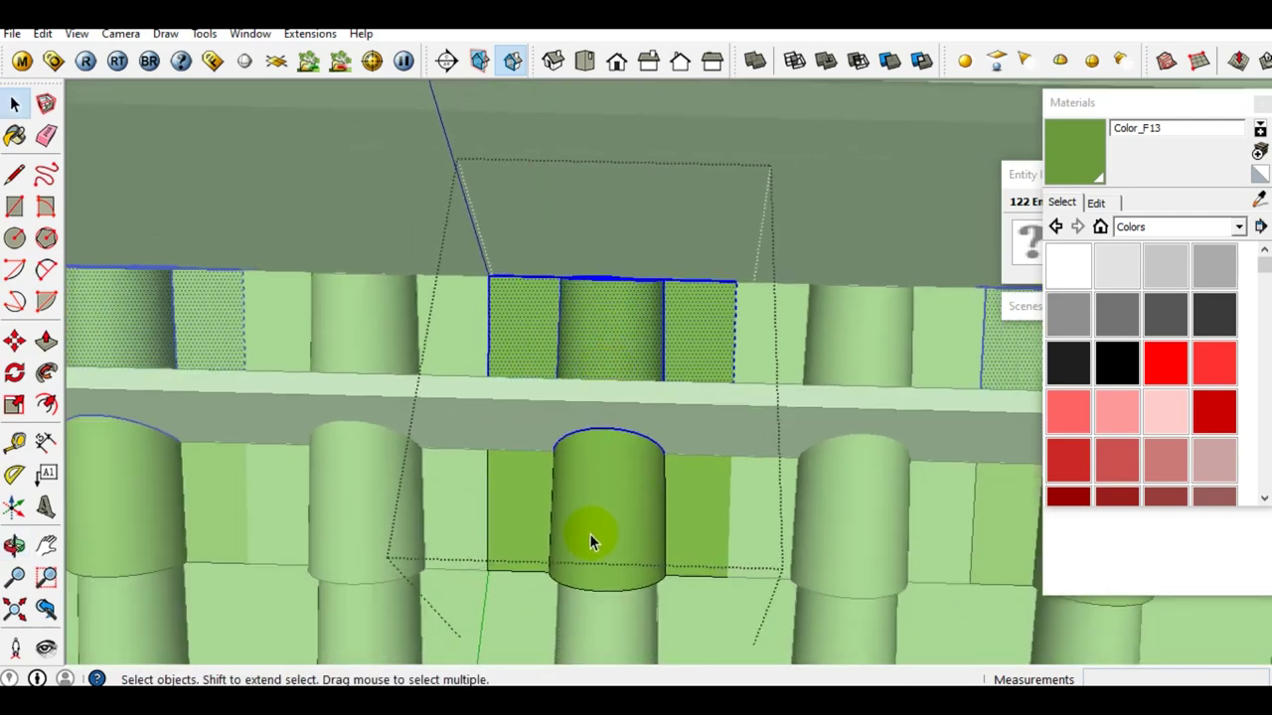
middle_drag(613, 580, 630, 570)
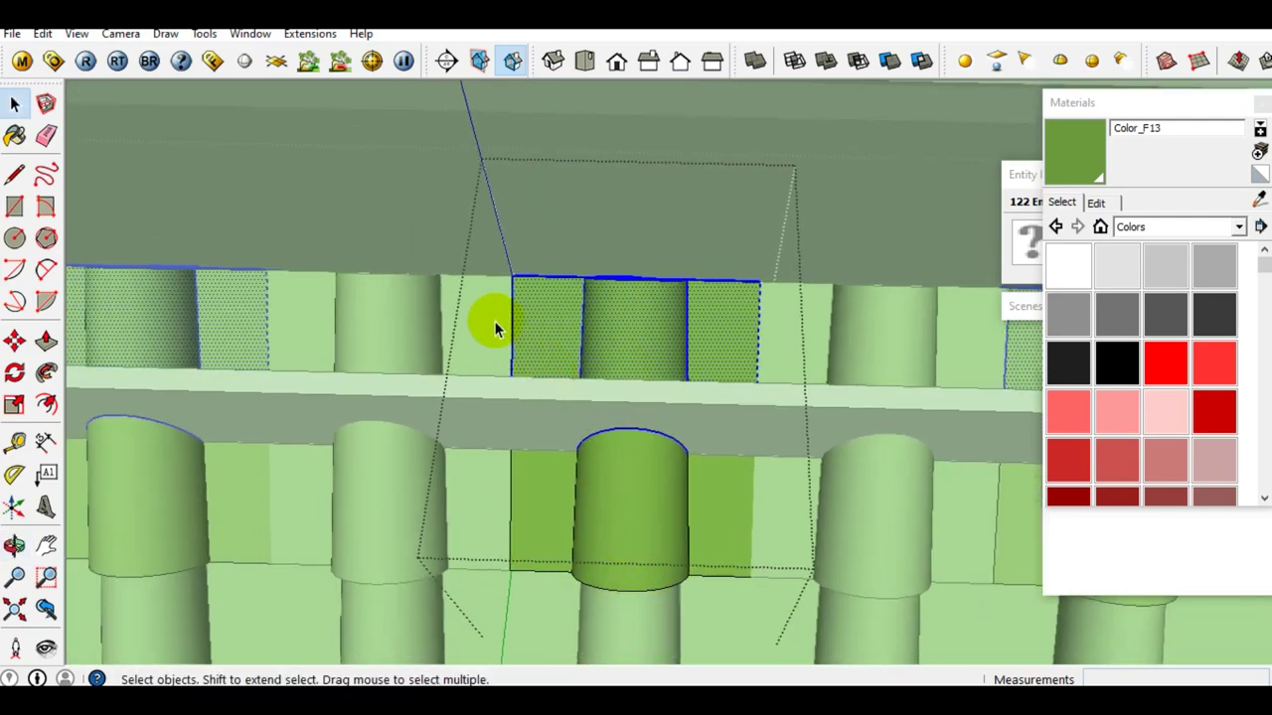
shift+middle_drag(577, 369, 574, 366)
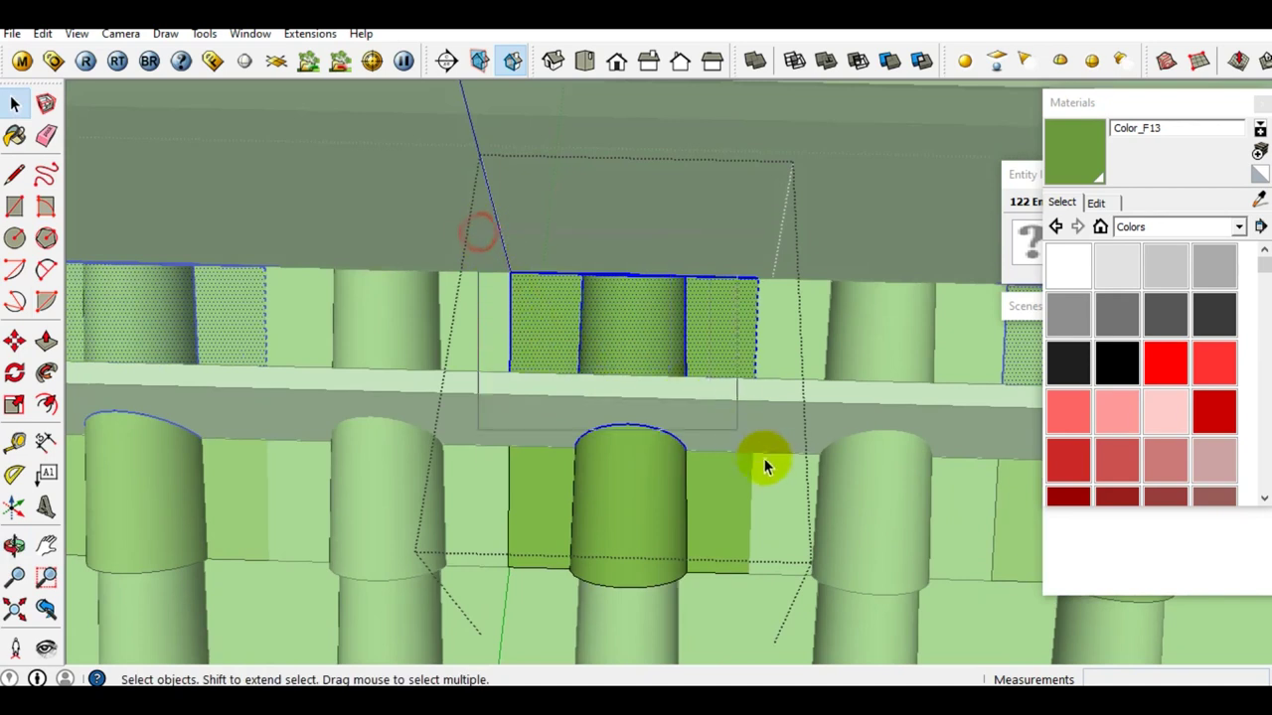
drag(796, 476, 809, 507)
right_click(629, 341)
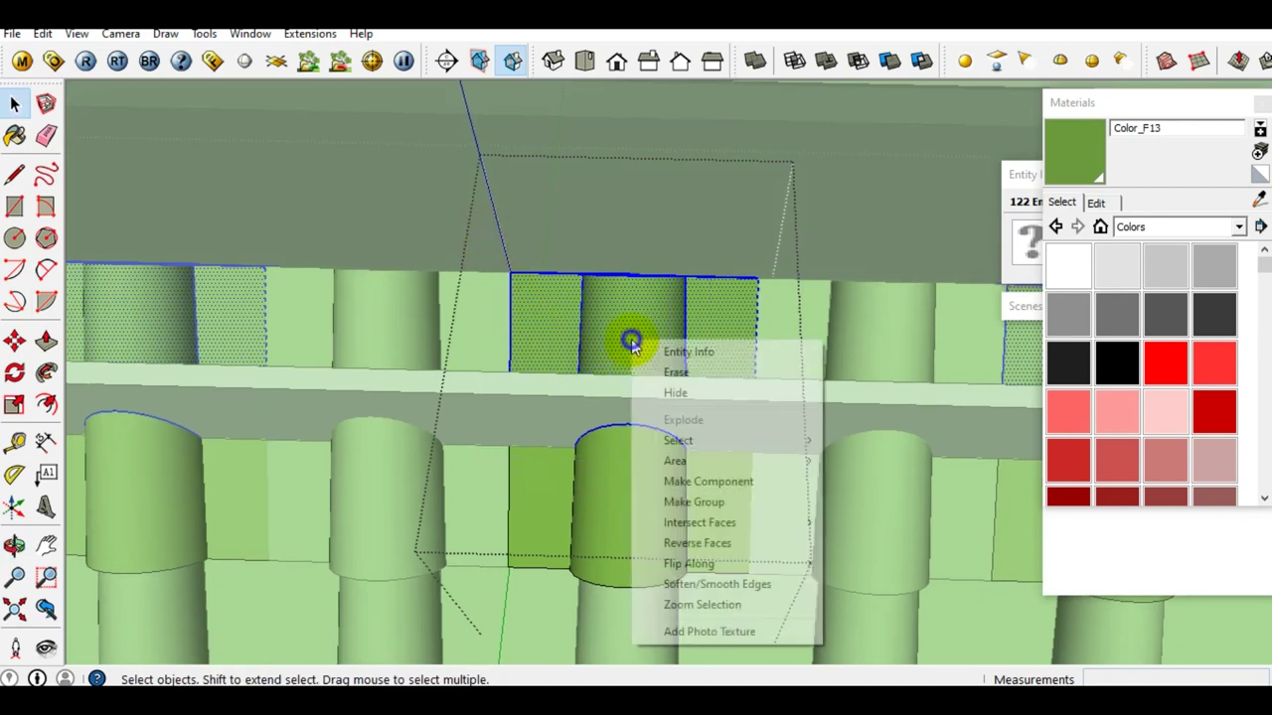
click(719, 506)
Erase the small stray rectangle of edges below the beam with the Eraser
mouse_move(708, 496)
middle_down()
mouse_move(718, 471)
mouse_move(553, 545)
mouse_move(622, 419)
mouse_move(503, 339)
middle_up()
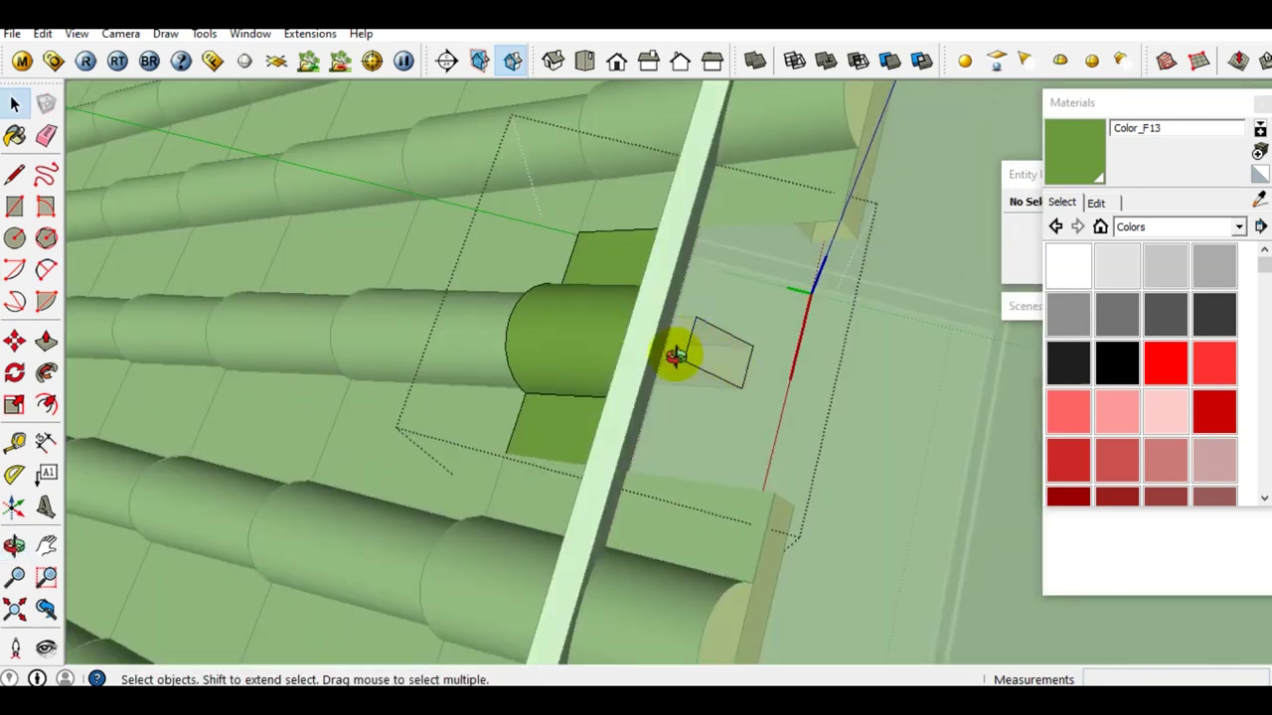
middle_drag(675, 356, 636, 392)
scroll(636, 391, up, 2)
key(e)
scroll(669, 392, up, 2)
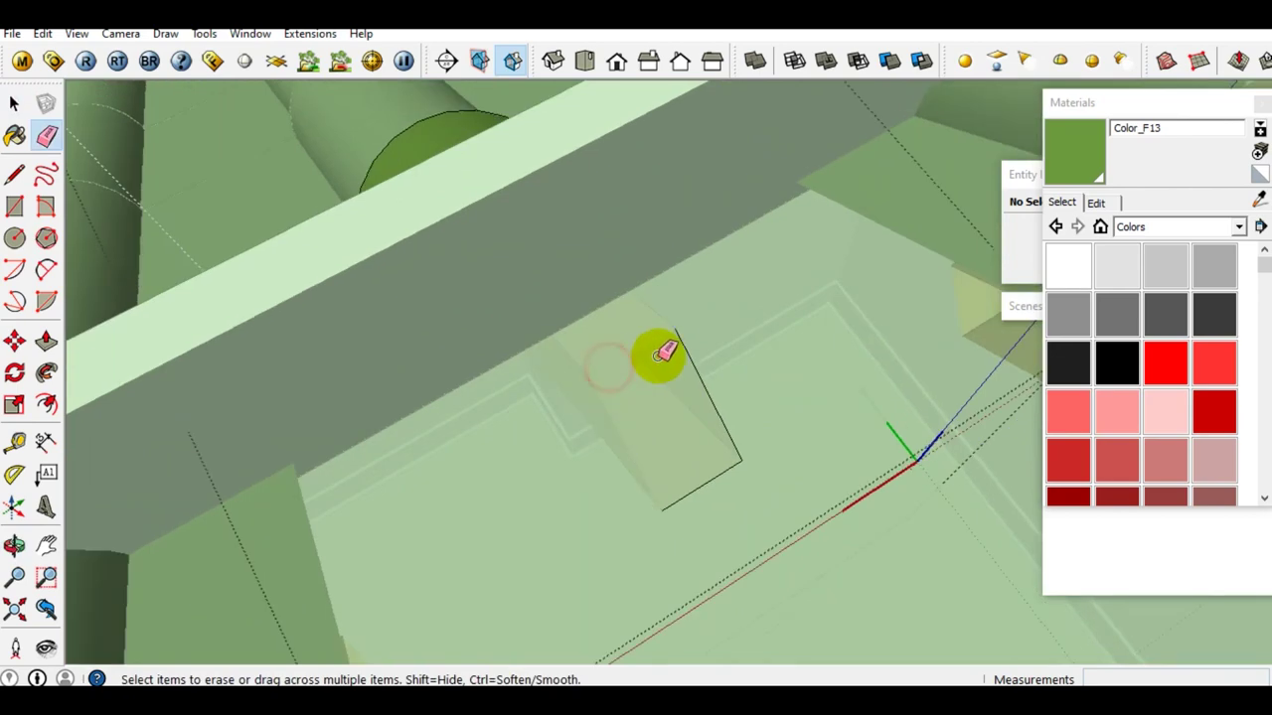
key(space)
scroll(497, 432, down, 5)
mouse_move(497, 432)
middle_down()
mouse_move(752, 432)
mouse_move(889, 384)
mouse_move(588, 388)
mouse_move(834, 377)
mouse_move(815, 349)
middle_up()
middle_drag(614, 360, 682, 383)
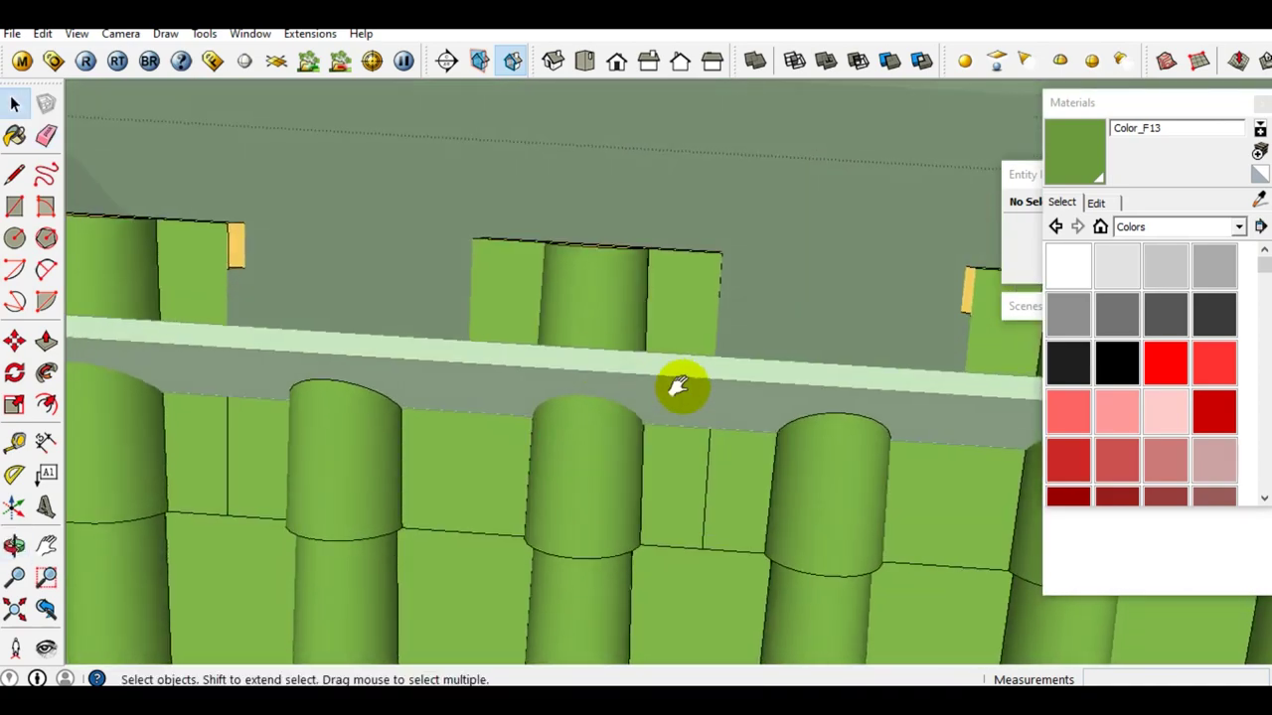
Inside the tile group, intersect all connected tile faces with the model
double_click(620, 331)
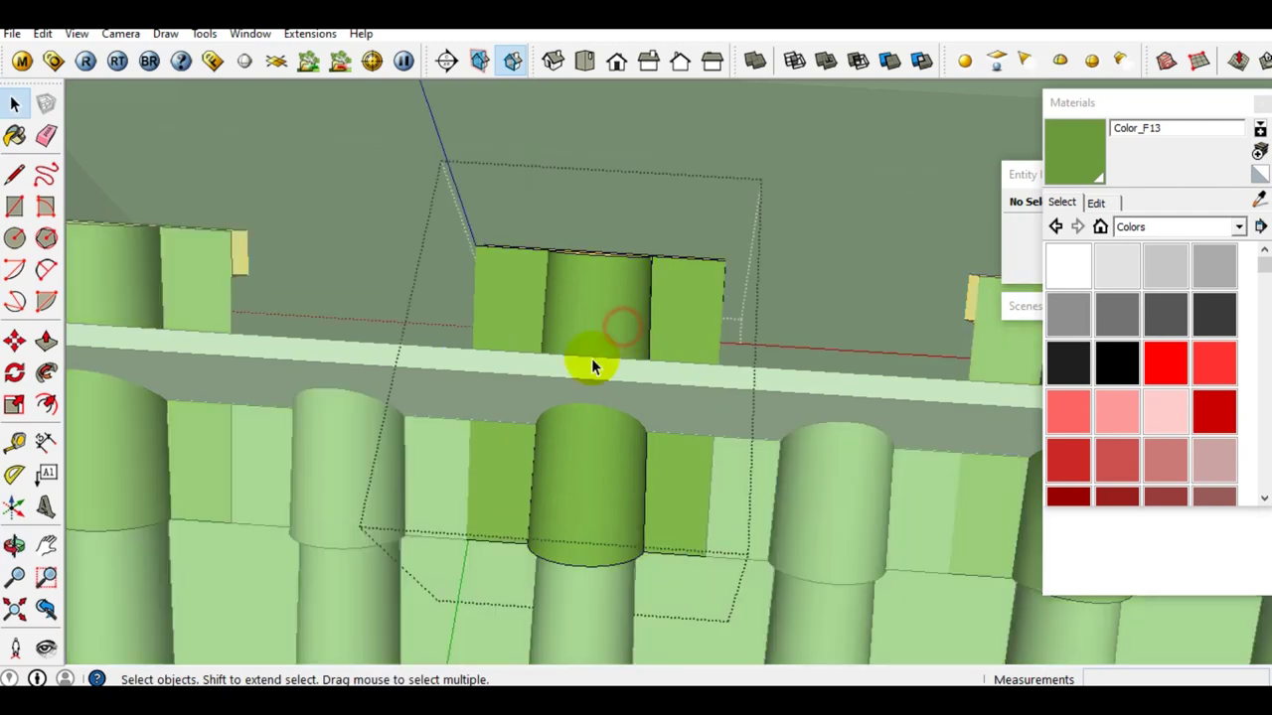
middle_drag(591, 357, 619, 365)
triple_click(582, 384)
scroll(559, 304, up, 2)
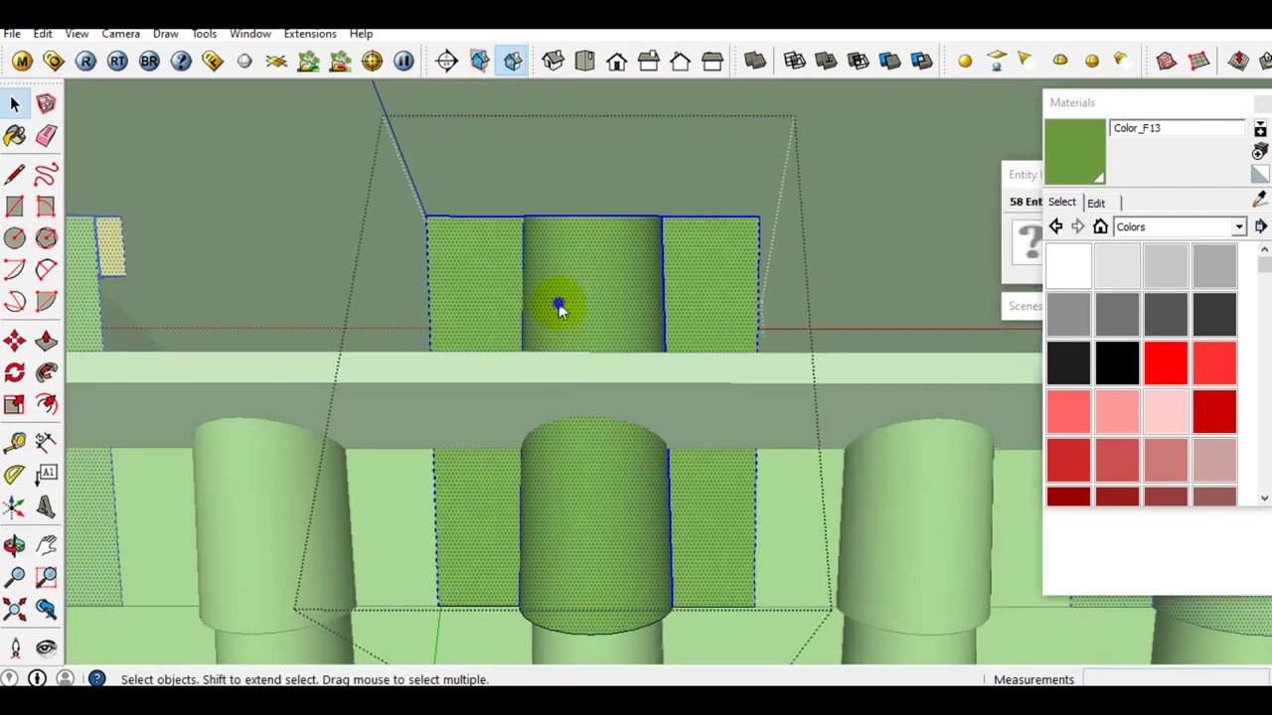
right_click(559, 304)
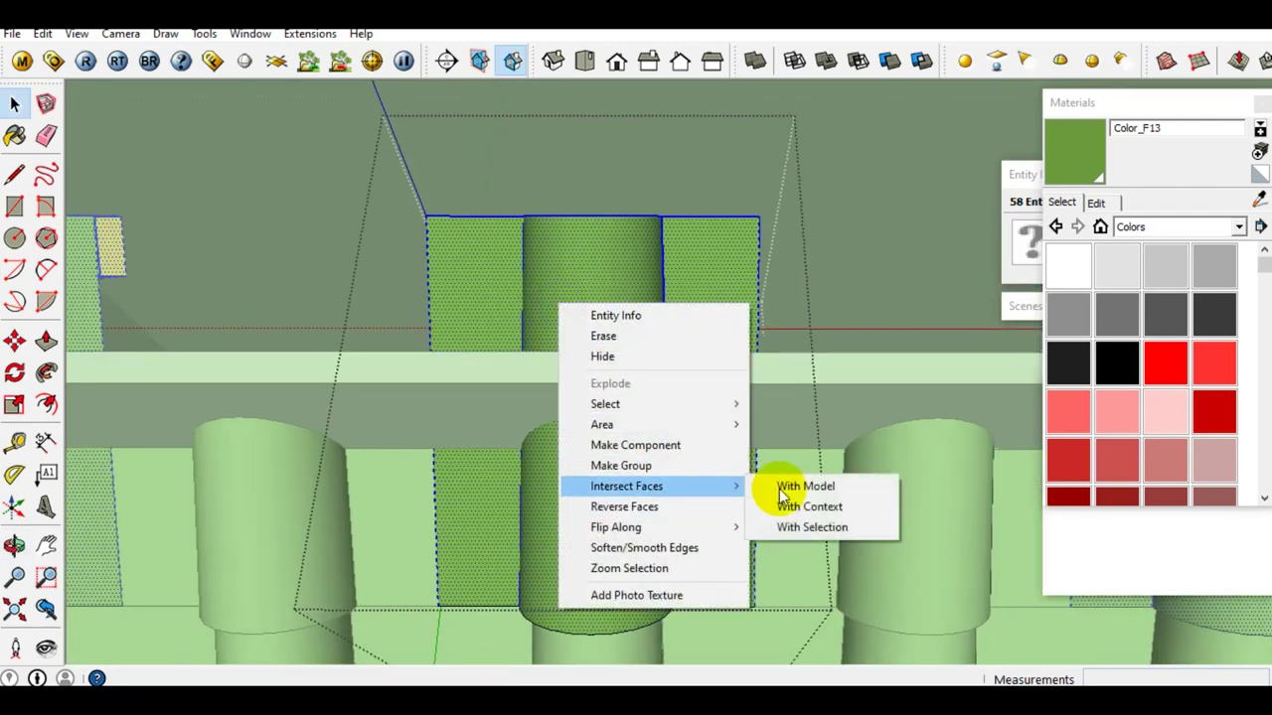
mouse_move(627, 485)
click(784, 486)
Group the upper panels and cylinder top as a separate group
shift+middle_drag(636, 452, 636, 480)
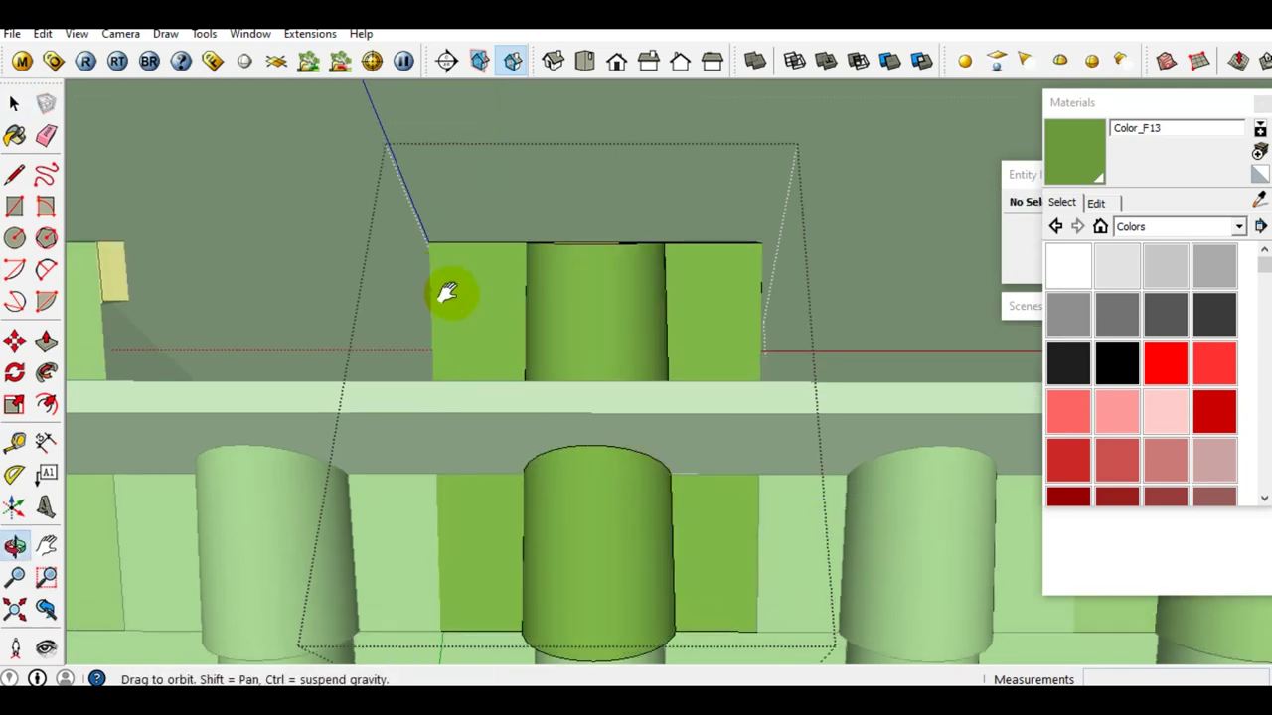
shift+middle_drag(447, 292, 451, 281)
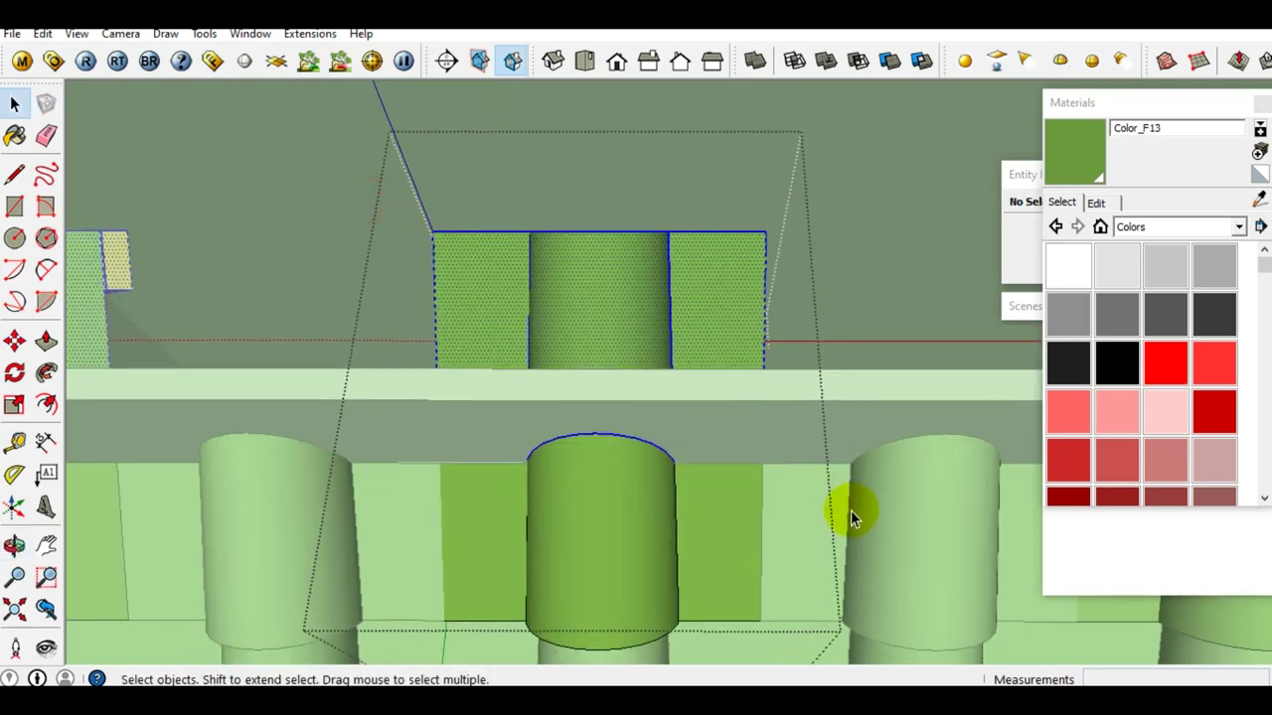
drag(852, 511, 849, 511)
middle_drag(710, 511, 628, 343)
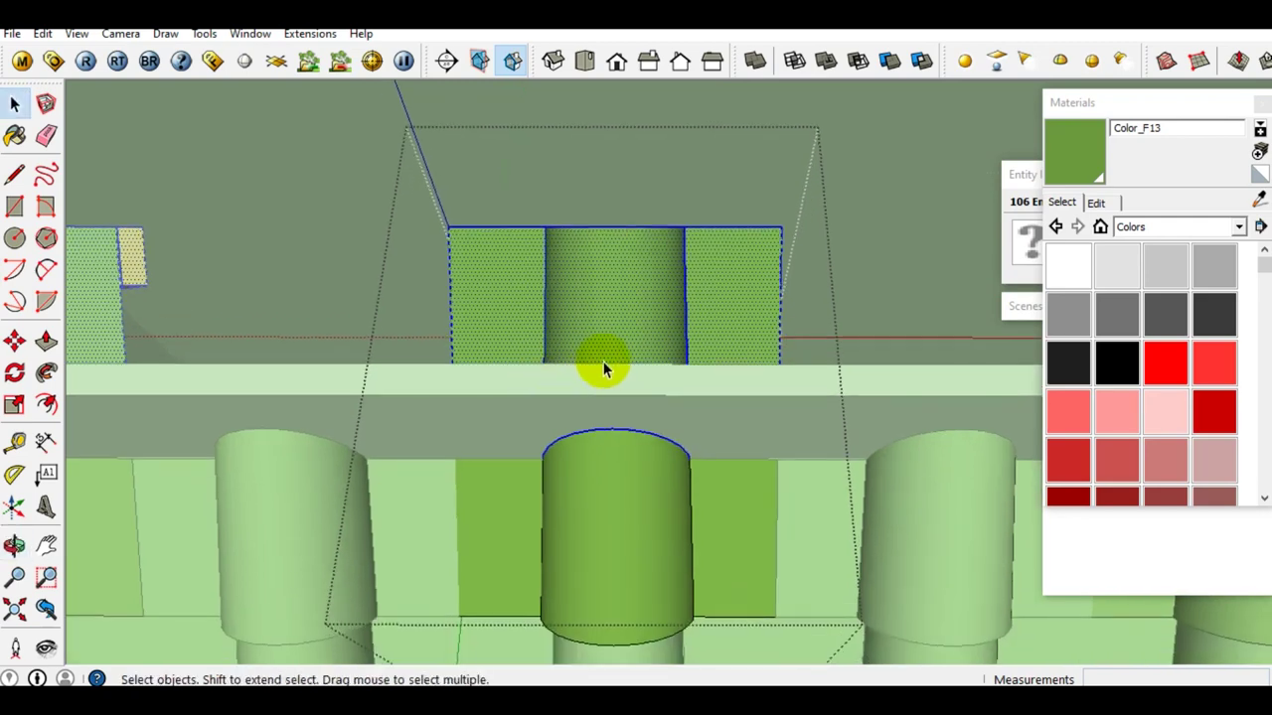
middle_drag(537, 446, 592, 341)
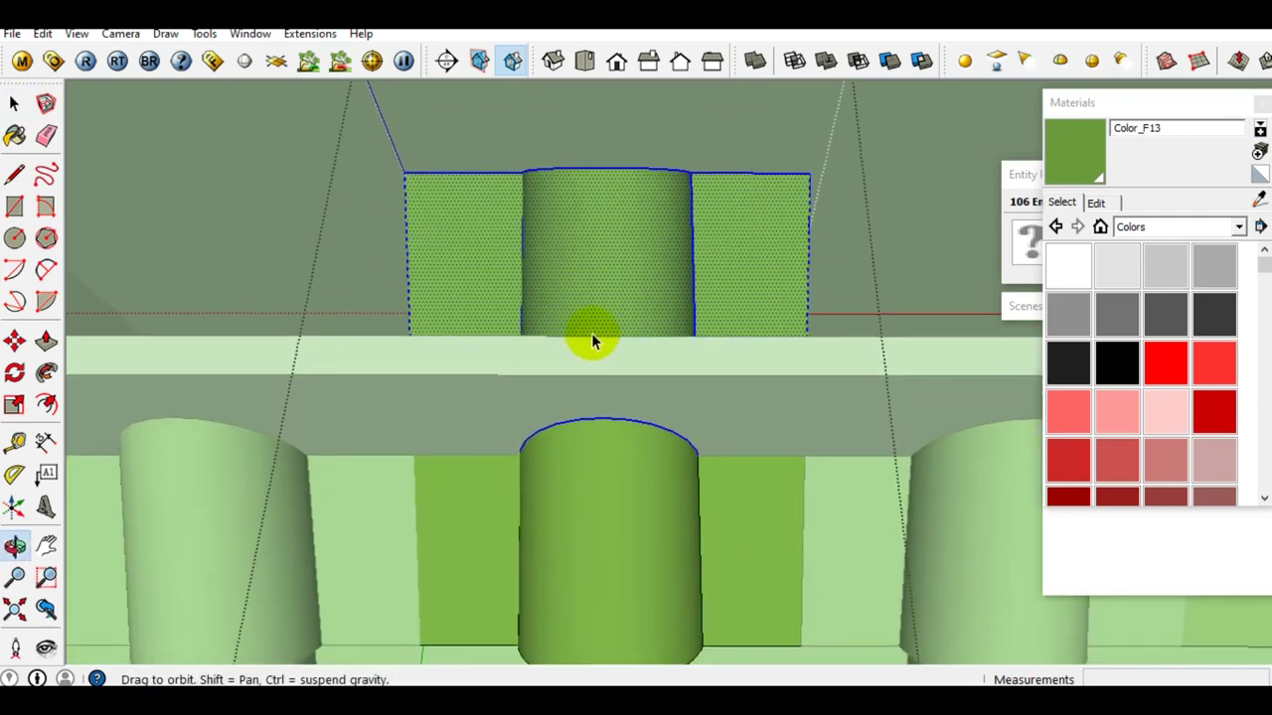
right_click(588, 278)
click(657, 438)
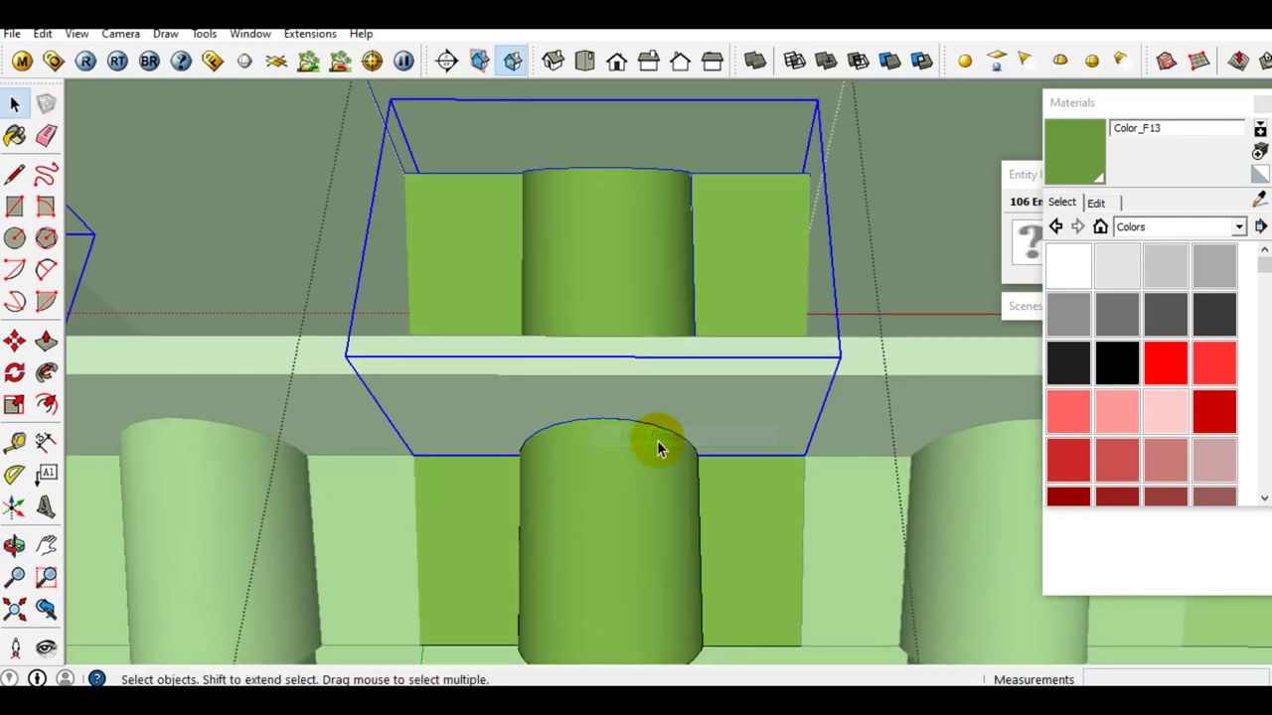
Open the new upper-tile group for editing and view it from over the tiles
double_click(679, 425)
mouse_move(679, 425)
middle_down()
mouse_move(289, 437)
mouse_move(472, 380)
mouse_move(269, 327)
mouse_move(269, 247)
mouse_move(551, 328)
mouse_move(582, 292)
middle_up()
scroll(499, 383, down, 2)
scroll(500, 384, down, 2)
scroll(487, 363, down, 2)
mouse_move(480, 349)
middle_down()
mouse_move(440, 411)
mouse_move(311, 298)
mouse_move(519, 341)
mouse_move(517, 383)
mouse_move(341, 275)
mouse_move(418, 332)
mouse_move(610, 351)
mouse_move(334, 295)
mouse_move(557, 276)
mouse_move(477, 228)
middle_up()
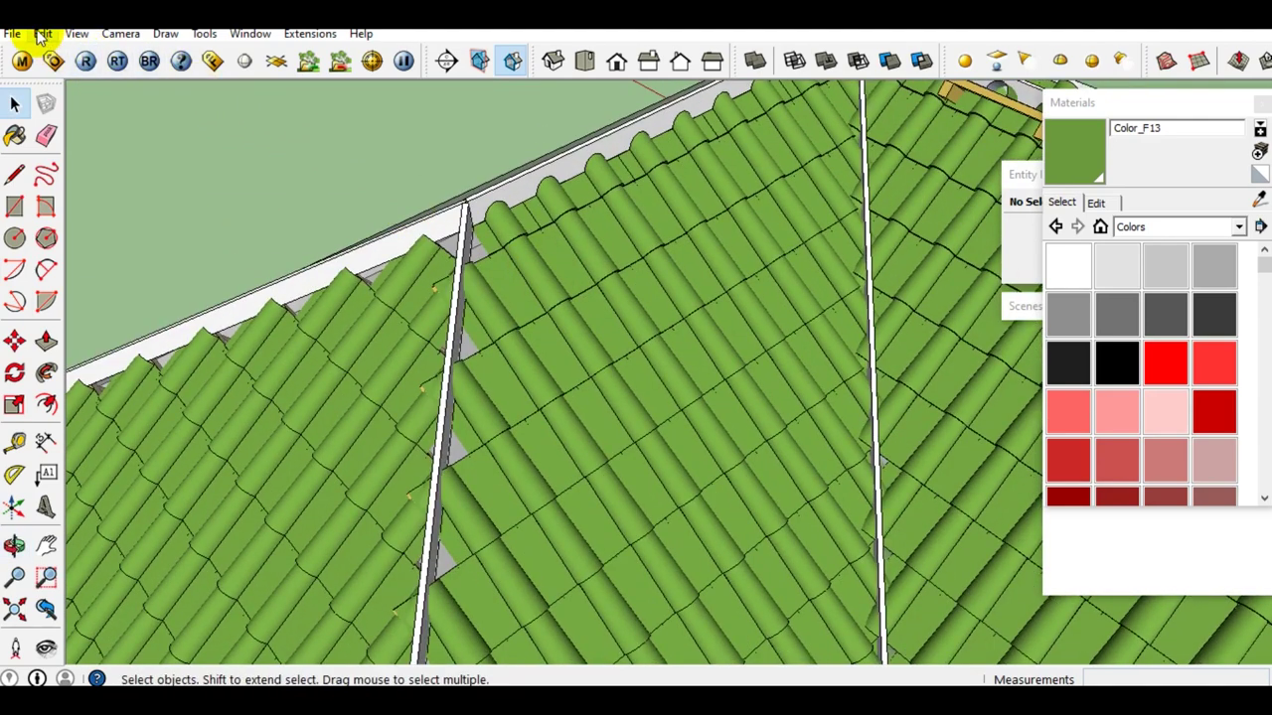
Unhide the hidden roof groups from the Edit menu and check the full tiled hip roof
click(42, 34)
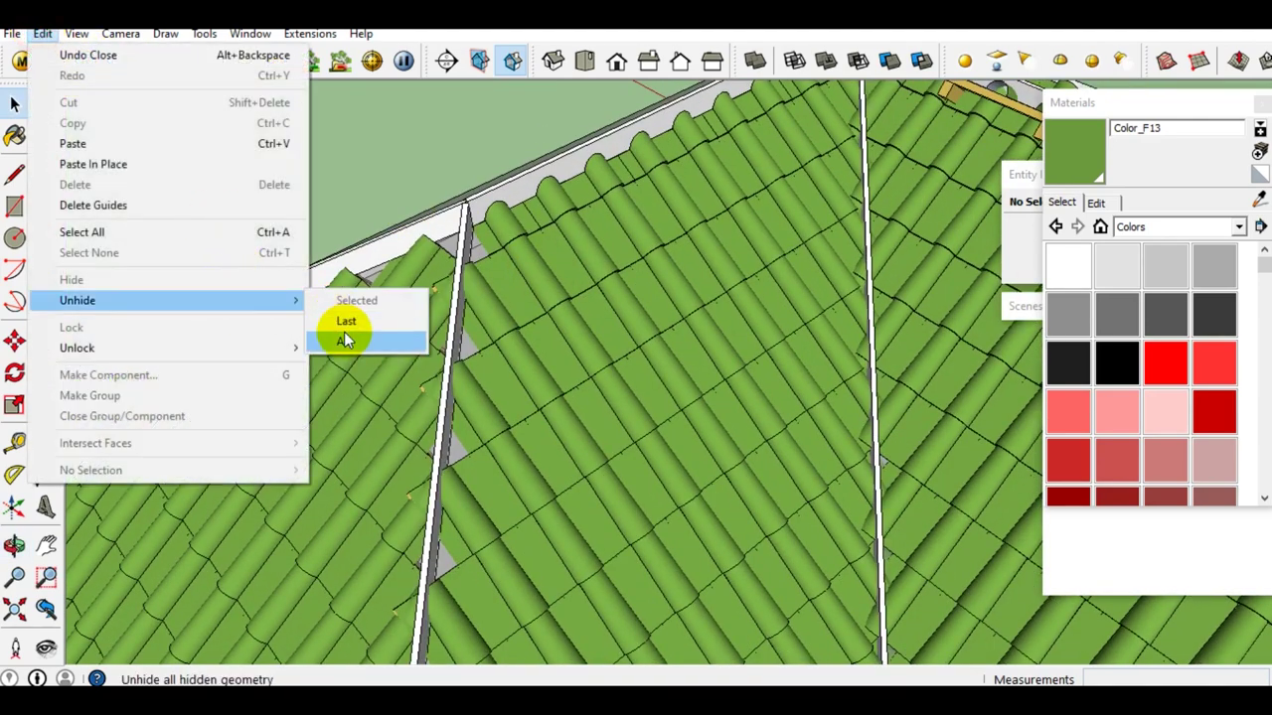
click(344, 321)
mouse_move(477, 321)
middle_down()
mouse_move(547, 284)
mouse_move(447, 334)
mouse_move(572, 316)
mouse_move(765, 378)
middle_up()
mouse_move(475, 501)
middle_down()
mouse_move(502, 444)
mouse_move(572, 411)
mouse_move(485, 327)
mouse_move(675, 378)
mouse_move(574, 300)
mouse_move(432, 348)
mouse_move(623, 353)
mouse_move(407, 346)
mouse_move(685, 372)
mouse_move(311, 383)
mouse_move(576, 377)
mouse_move(955, 397)
middle_up()
middle_drag(594, 405, 1051, 345)
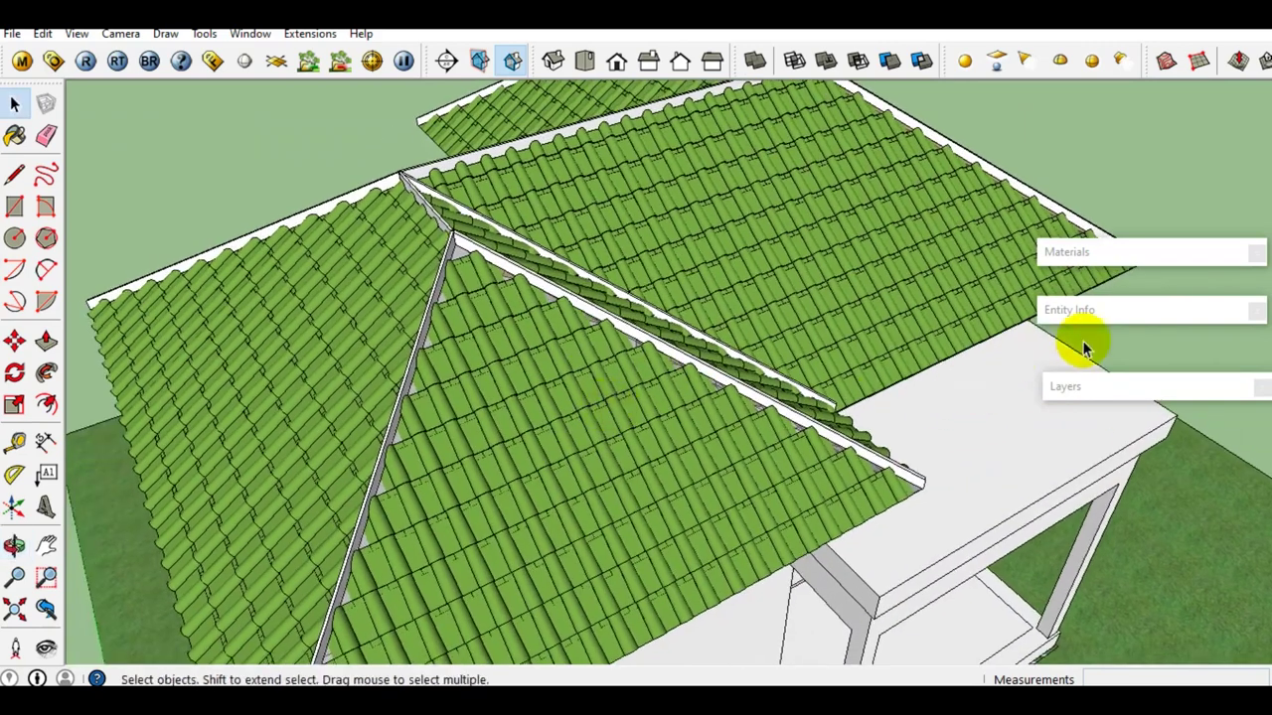
Hide the DETAIL GENTENG layer in the Layers list to inspect the batten grid
click(1089, 385)
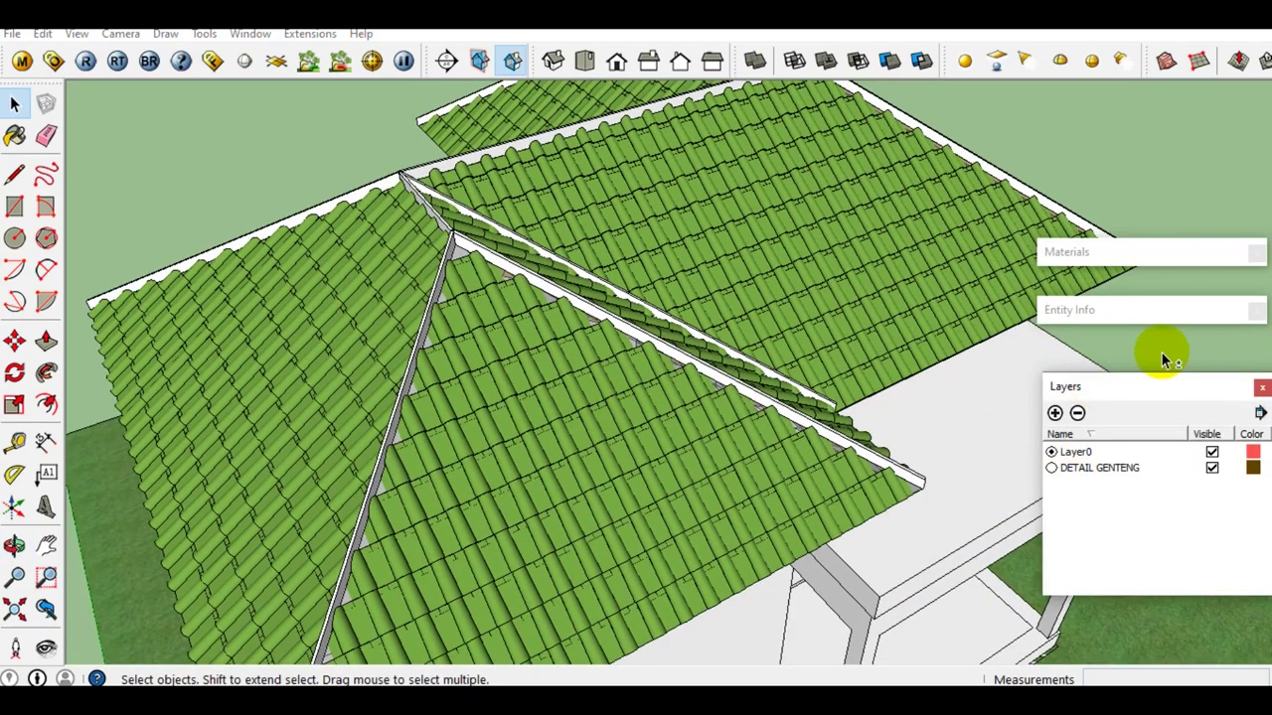
click(1216, 470)
mouse_move(448, 397)
middle_down()
mouse_move(530, 421)
mouse_move(448, 427)
mouse_move(553, 420)
mouse_move(576, 397)
middle_up()
scroll(469, 422, up, 3)
scroll(562, 407, down, 3)
scroll(518, 449, up, 3)
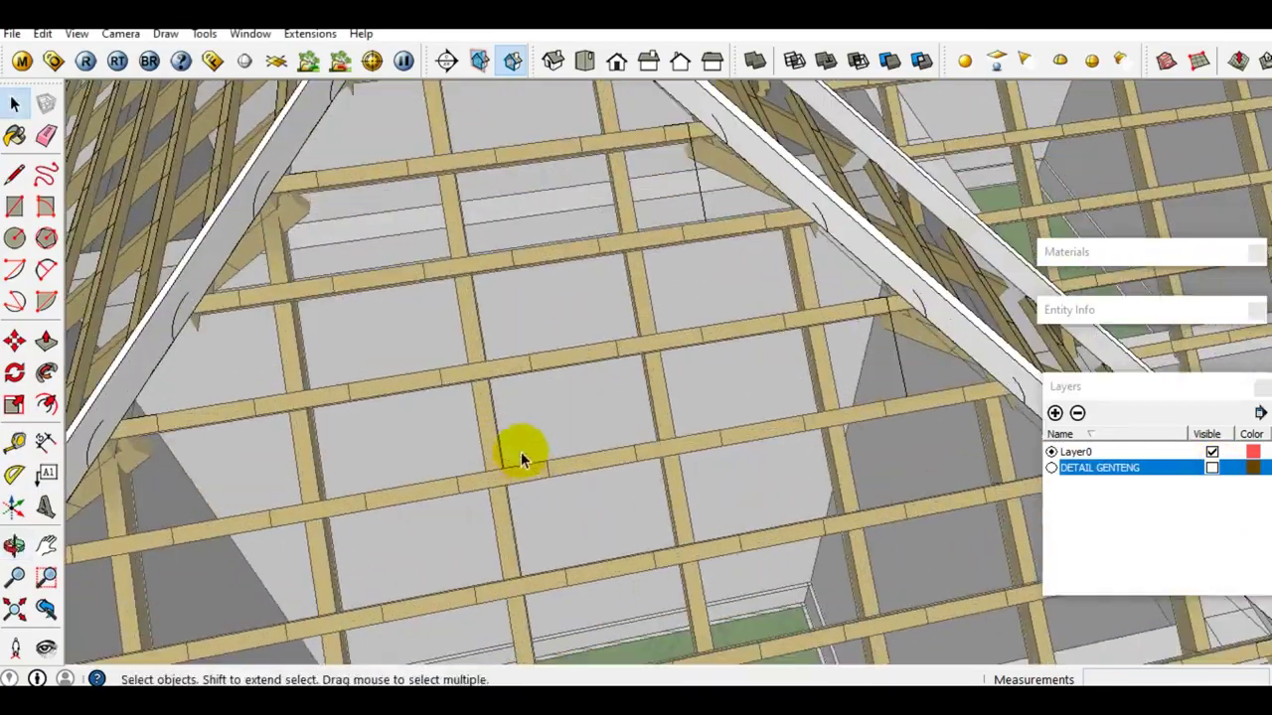
scroll(519, 449, up, 3)
mouse_move(565, 474)
middle_down()
mouse_move(510, 429)
mouse_move(494, 386)
middle_up()
scroll(581, 314, down, 3)
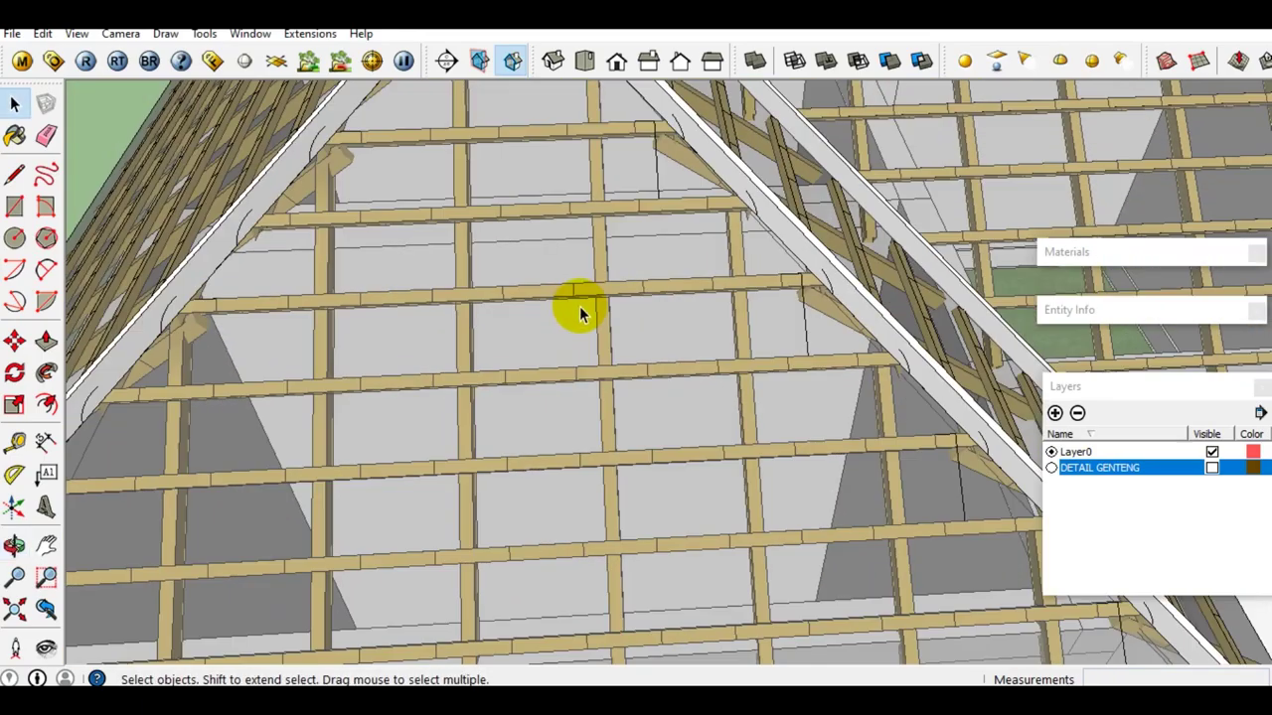
scroll(581, 314, down, 5)
Undo to bring the DETAIL GENTENG tiles back, then select the right roof slope
key(ctrl+z)
mouse_move(227, 193)
middle_down()
mouse_move(446, 407)
mouse_move(527, 388)
middle_up()
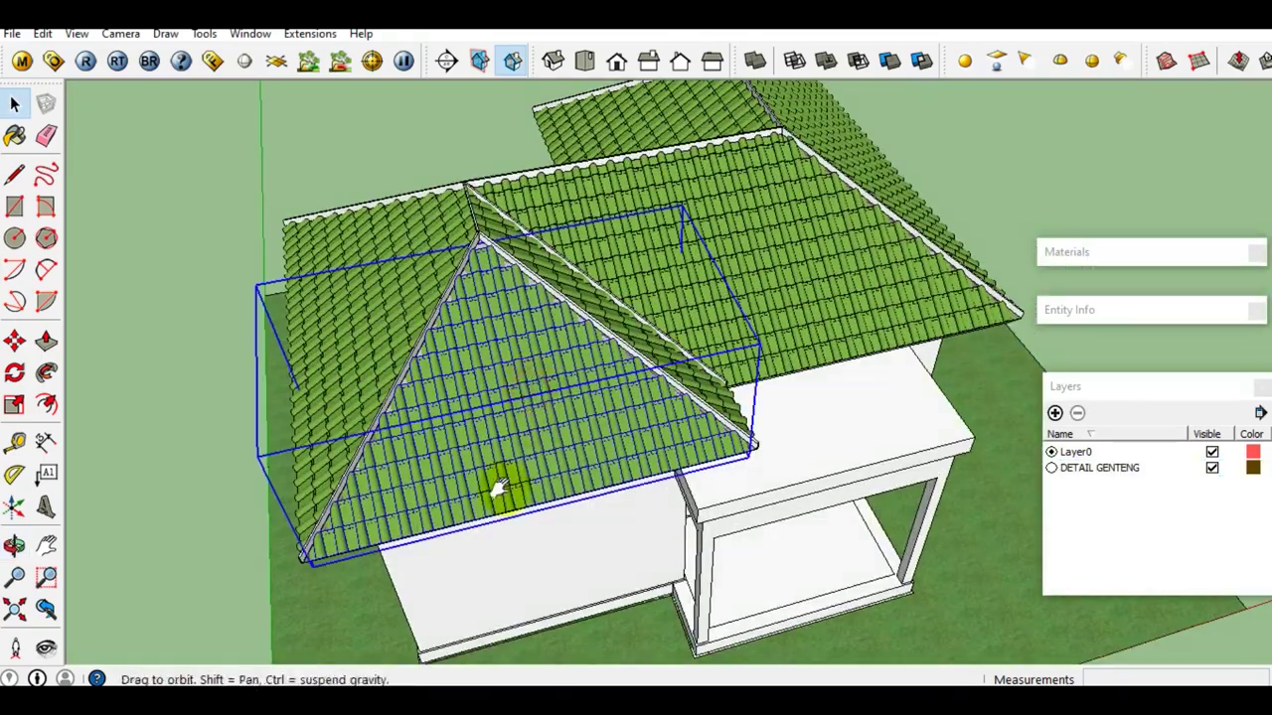
scroll(554, 369, up, 3)
scroll(638, 321, up, 2)
mouse_move(639, 321)
middle_down()
mouse_move(440, 420)
mouse_move(493, 402)
mouse_move(417, 526)
mouse_move(709, 383)
mouse_move(525, 397)
mouse_move(584, 369)
mouse_move(586, 328)
middle_up()
shift+click(669, 341)
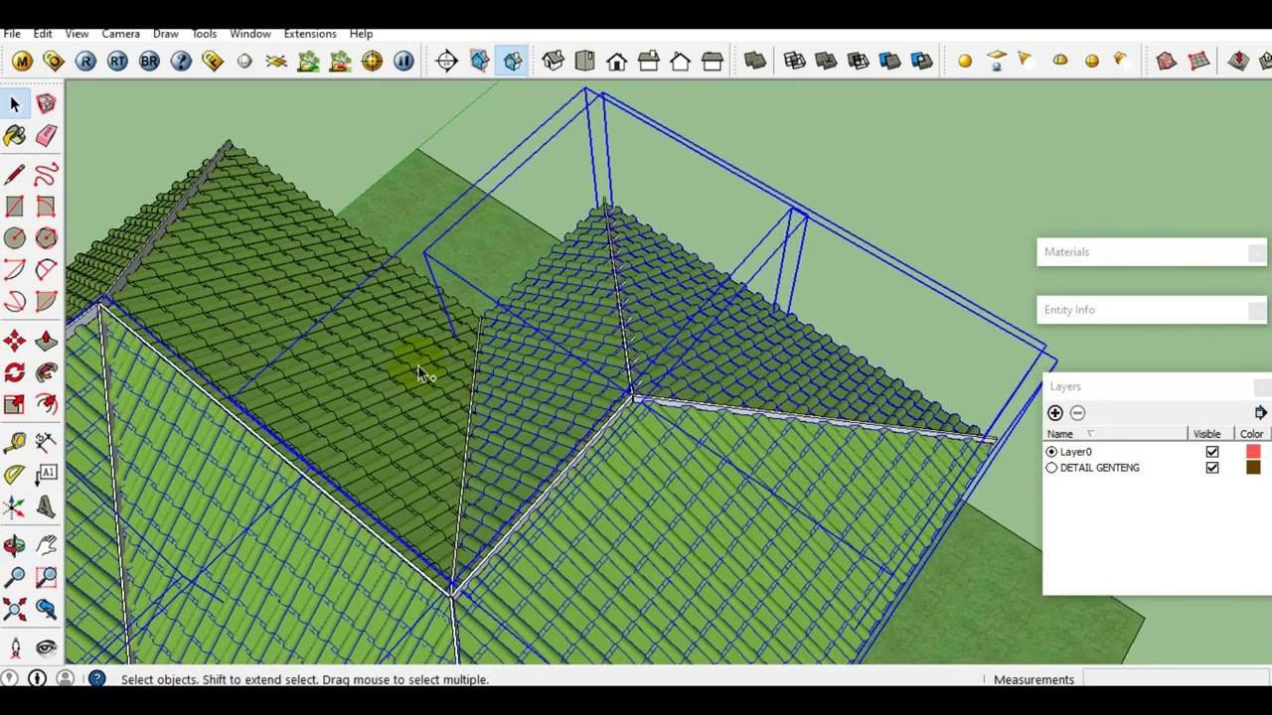
Add the left roof slope to the selection and hide both roof tile groups
mouse_move(317, 403)
middle_down()
mouse_move(718, 400)
mouse_move(491, 326)
middle_up()
shift+click(438, 325)
right_click(438, 325)
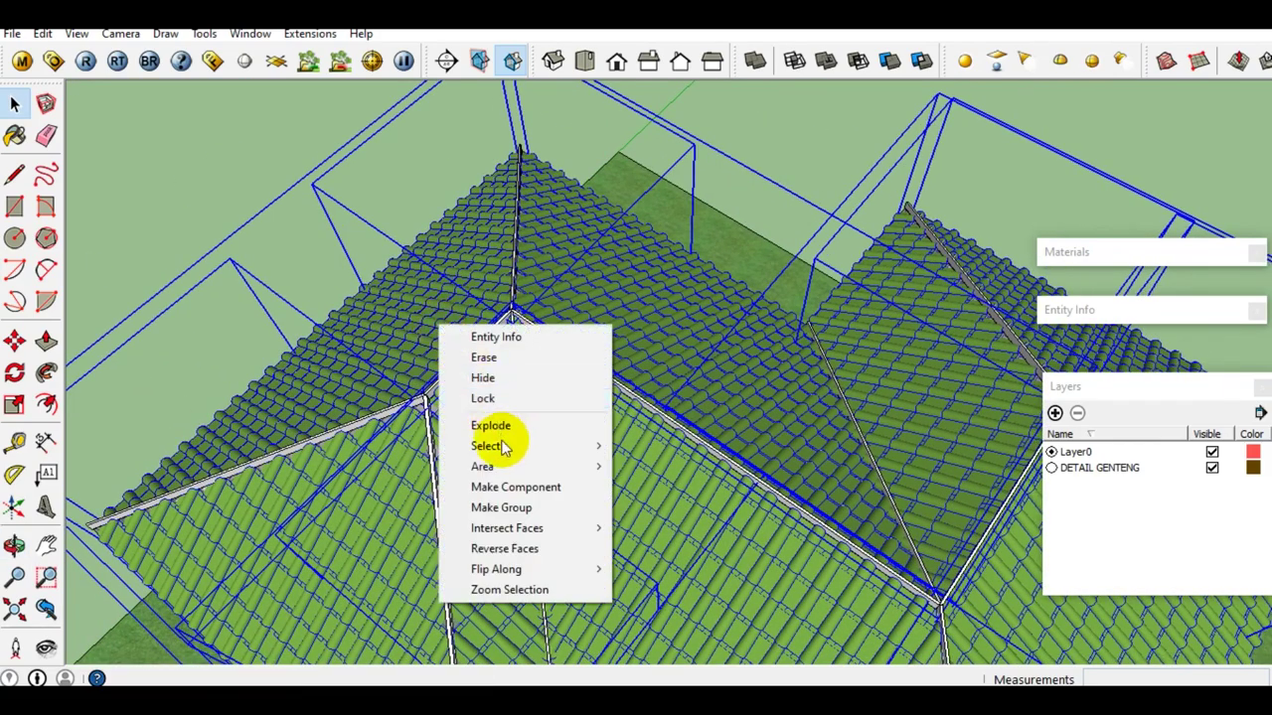
click(489, 377)
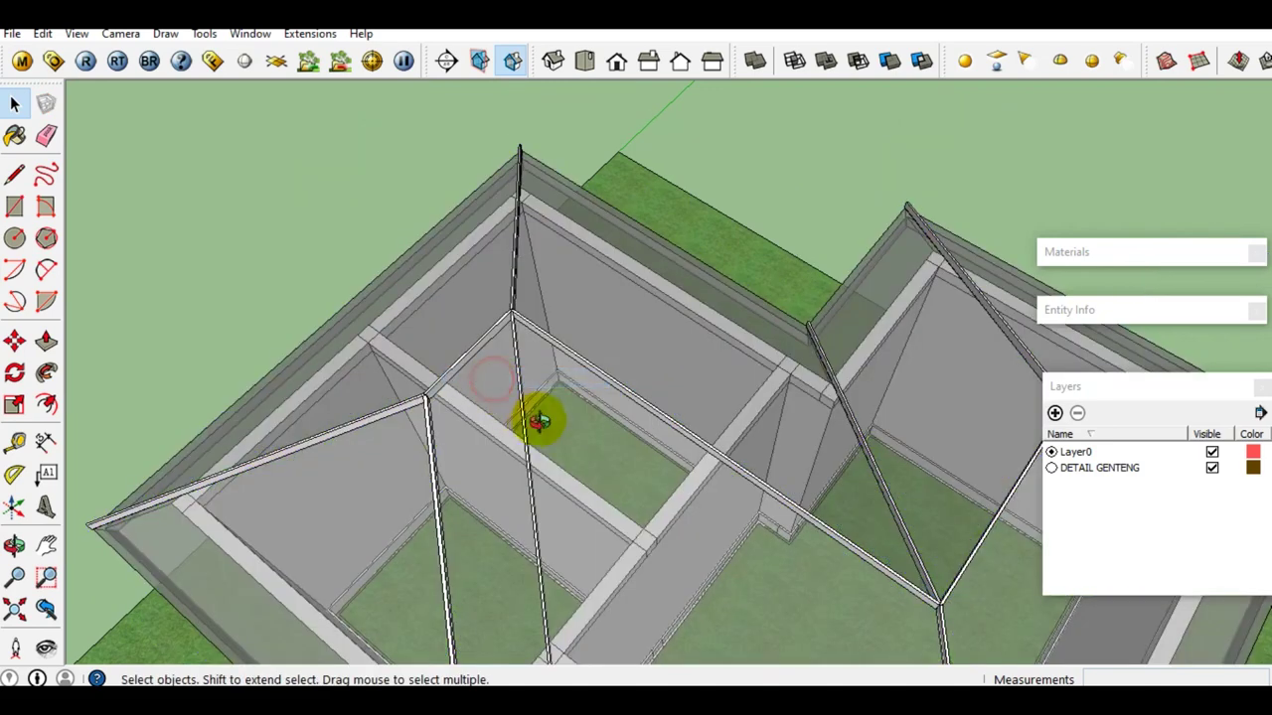
Select and then clear the central and right roof faces under the tiles
click(471, 326)
click(611, 340)
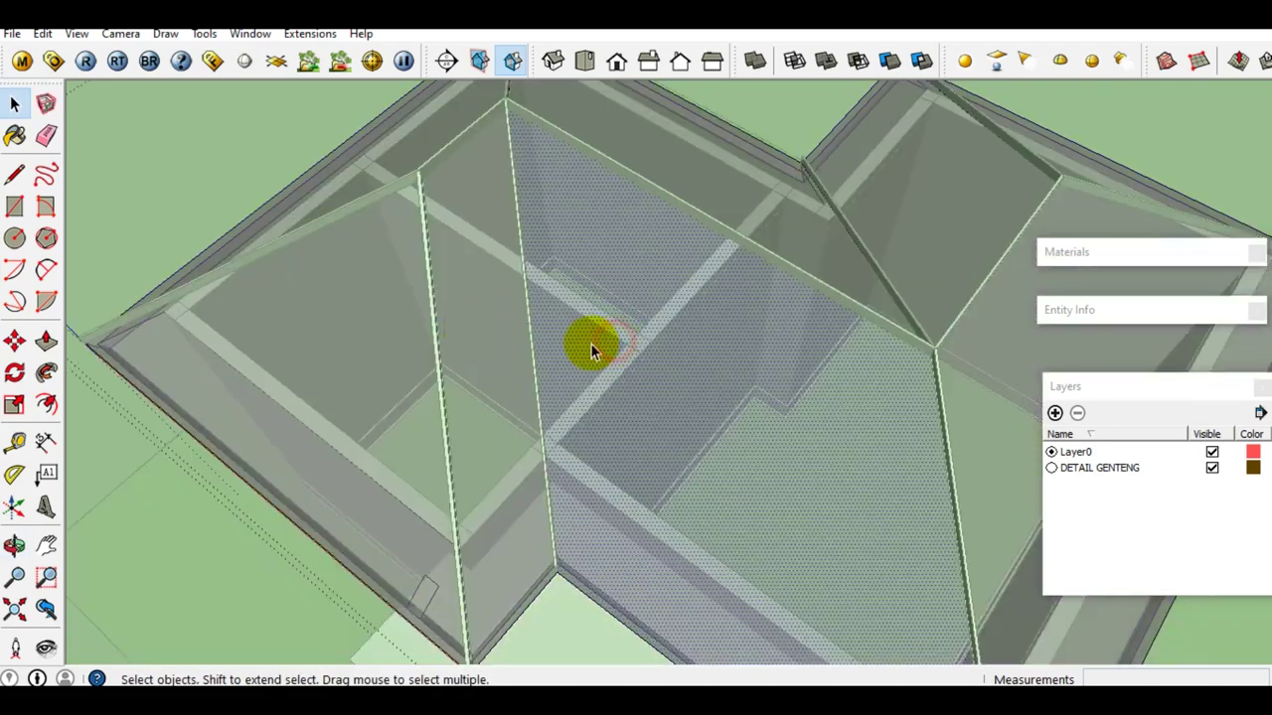
mouse_move(590, 343)
middle_down()
mouse_move(494, 353)
mouse_move(601, 355)
middle_up()
click(610, 364)
click(894, 365)
click(889, 352)
click(850, 264)
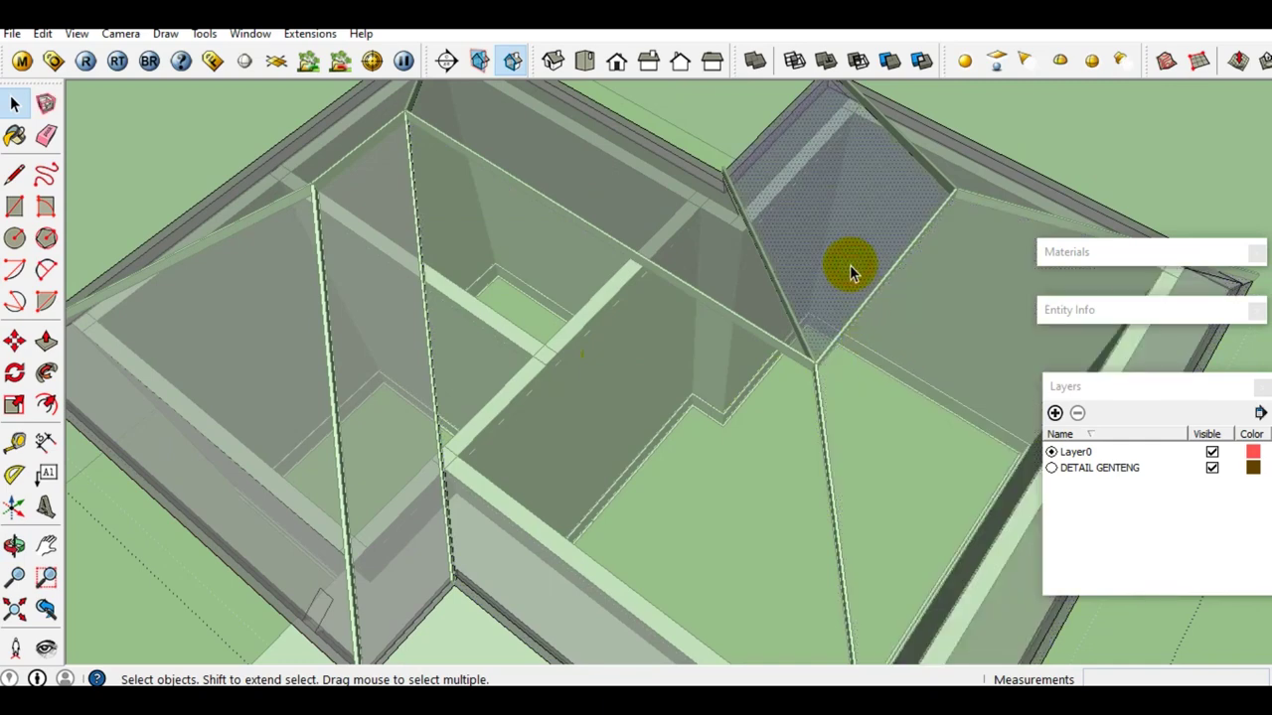
Look inside the roof frame from around the building, then exit the roof frame group
scroll(735, 323, down, 5)
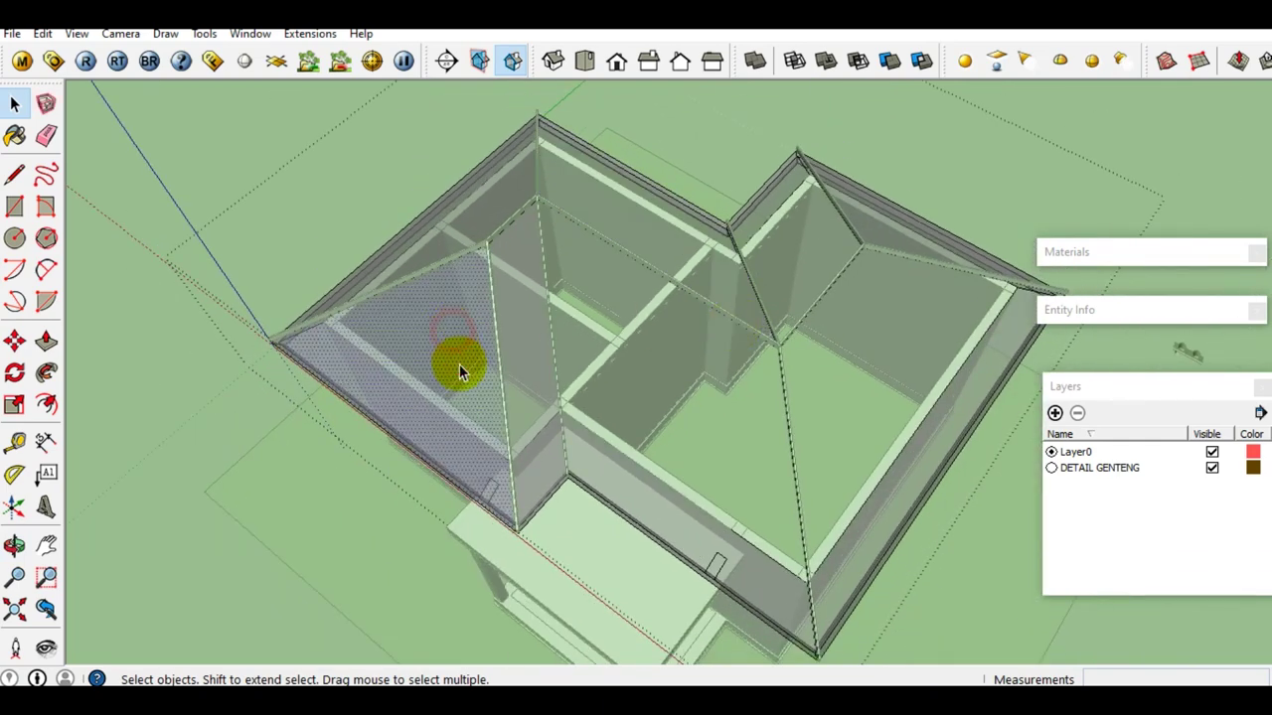
scroll(466, 365, up, 3)
mouse_move(545, 333)
middle_down()
mouse_move(695, 369)
mouse_move(387, 318)
mouse_move(795, 269)
middle_up()
scroll(452, 325, down, 3)
scroll(896, 207, up, 3)
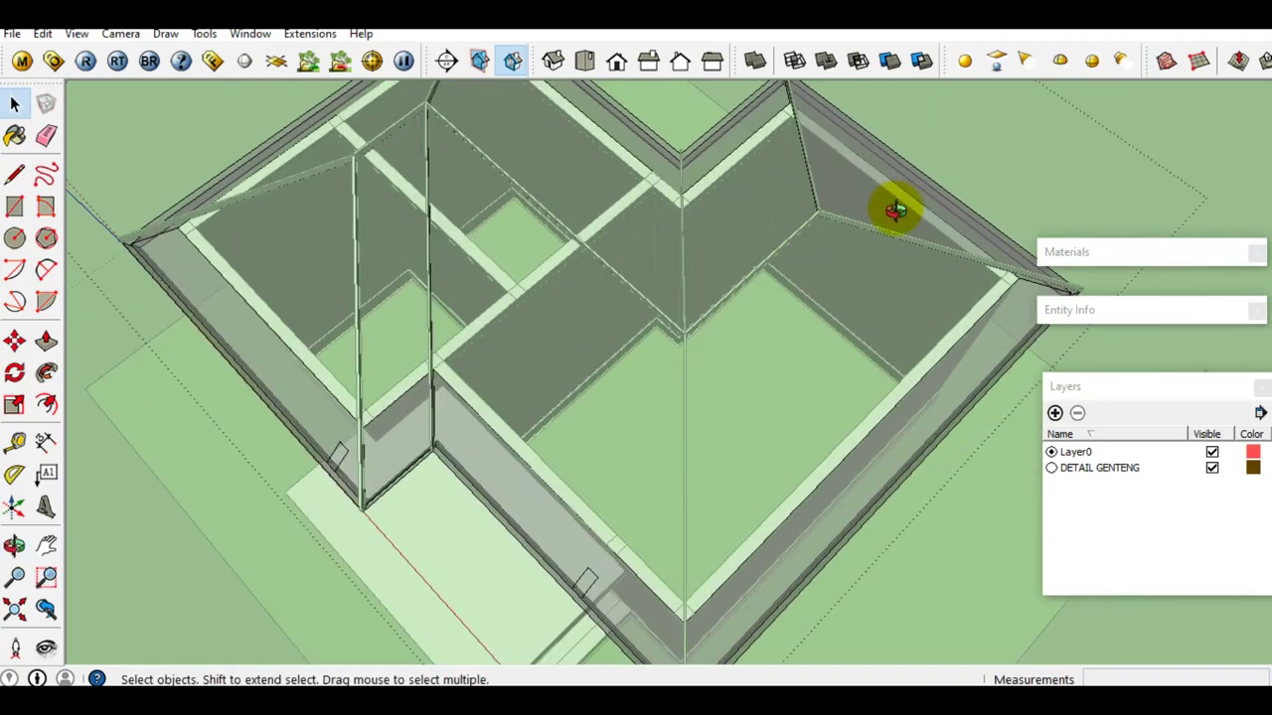
middle_drag(896, 206, 811, 360)
scroll(925, 467, up, 3)
scroll(924, 463, down, 1)
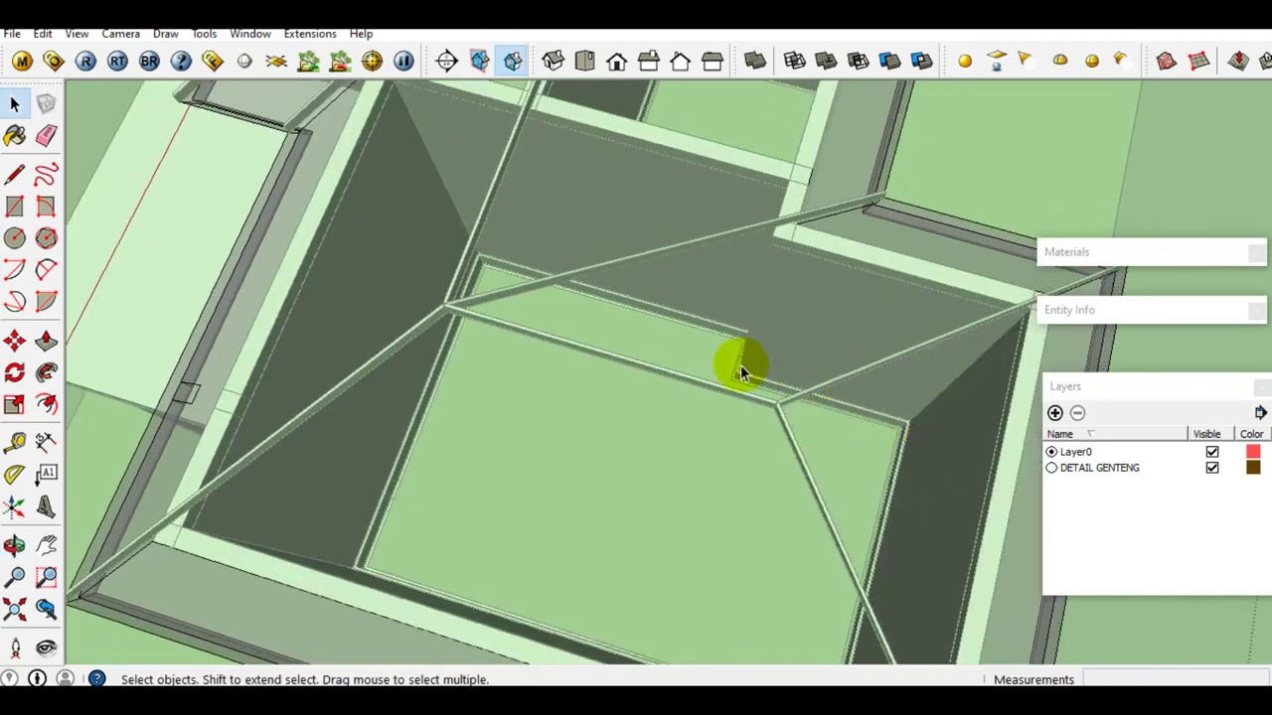
scroll(741, 364, down, 5)
mouse_move(384, 275)
shift+middle_down()
mouse_move(705, 245)
mouse_move(636, 474)
mouse_move(448, 329)
mouse_move(589, 391)
mouse_move(582, 349)
mouse_move(391, 213)
shift+middle_up()
key(Escape)
scroll(705, 244, down, 3)
scroll(636, 474, up, 3)
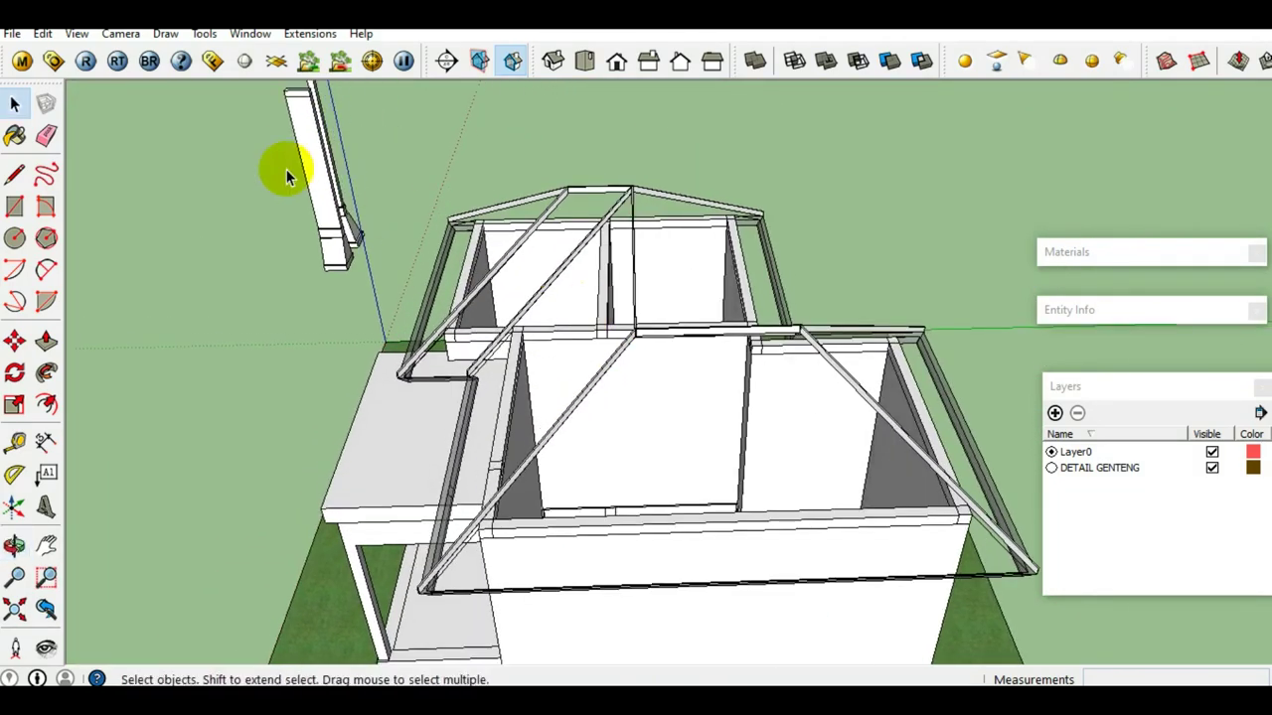
Unhide the last hidden roof tiles, then hide the DETAIL GENTENG layer to expose the battens
click(43, 33)
mouse_move(78, 300)
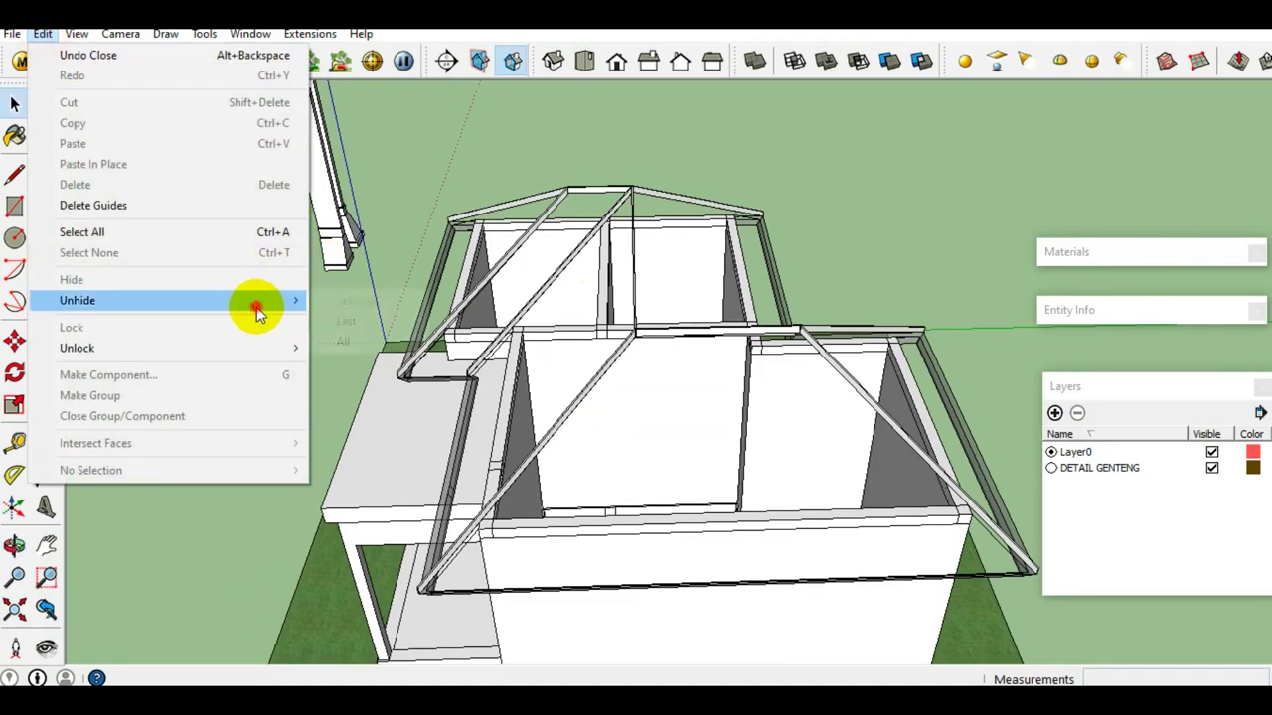
click(363, 323)
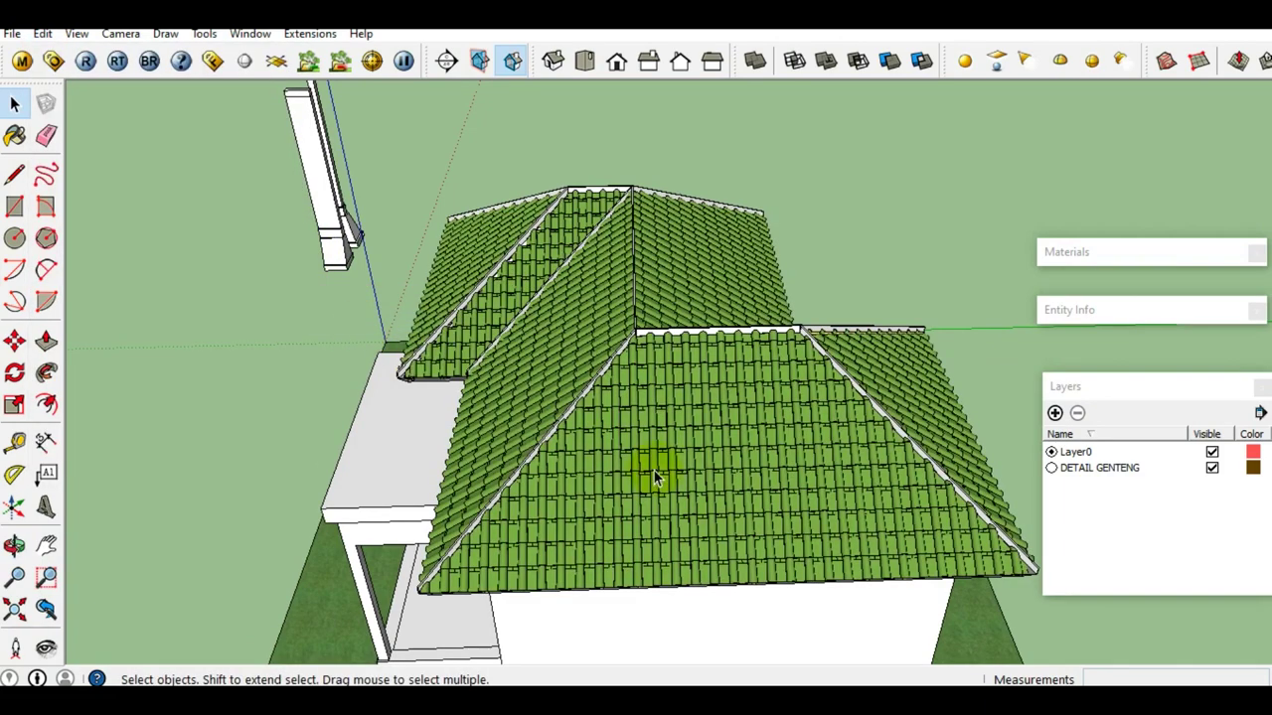
middle_drag(653, 471, 576, 515)
scroll(576, 514, up, 2)
click(1211, 467)
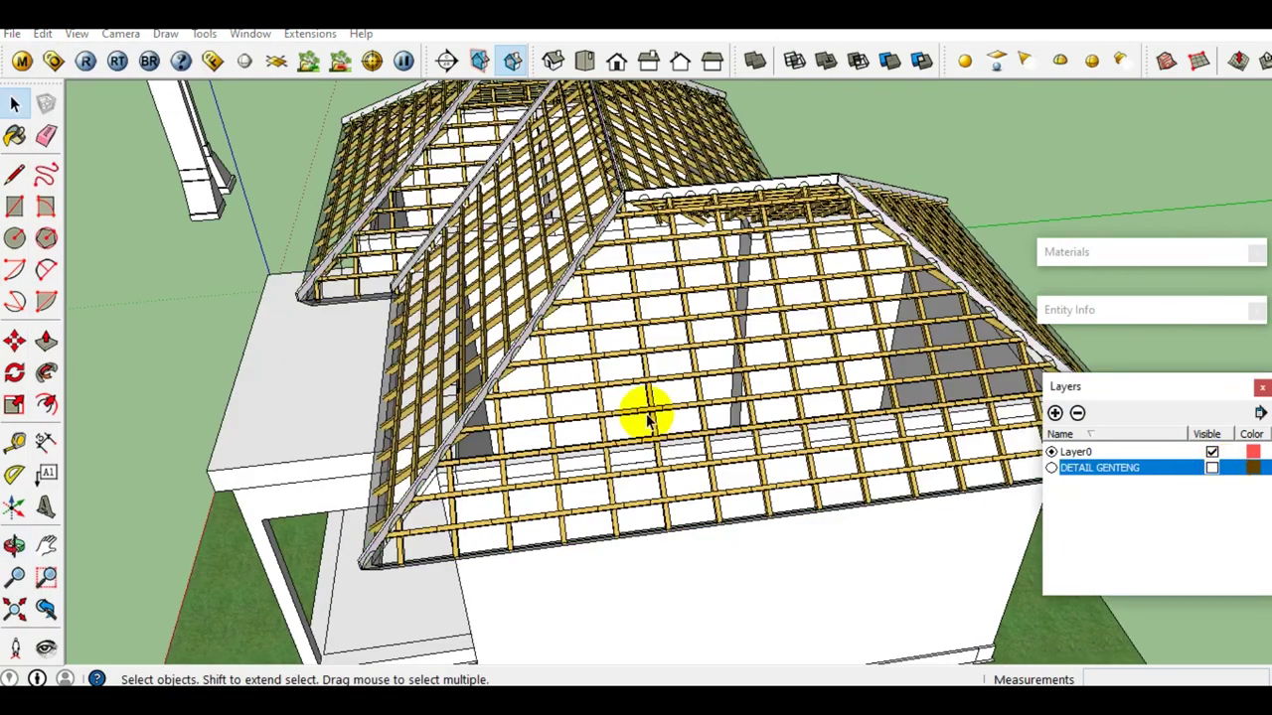
Inside the batten group, soften the seam edge between the batten pieces
scroll(656, 416, up, 3)
scroll(656, 416, up, 2)
scroll(673, 405, up, 2)
scroll(709, 402, up, 2)
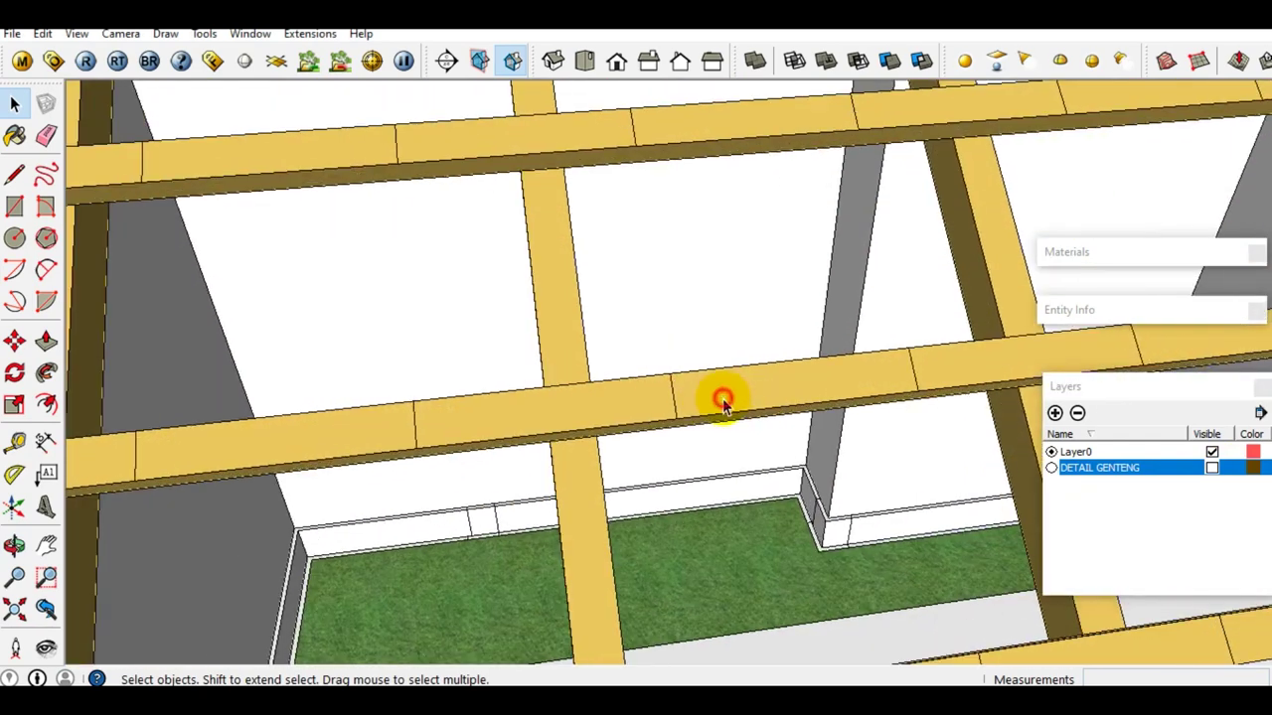
mouse_move(690, 398)
middle_down()
mouse_move(662, 383)
mouse_move(648, 399)
mouse_move(667, 398)
mouse_move(607, 397)
mouse_move(613, 388)
mouse_move(594, 394)
mouse_move(547, 371)
middle_up()
click(668, 398)
double_click(612, 387)
right_click(547, 373)
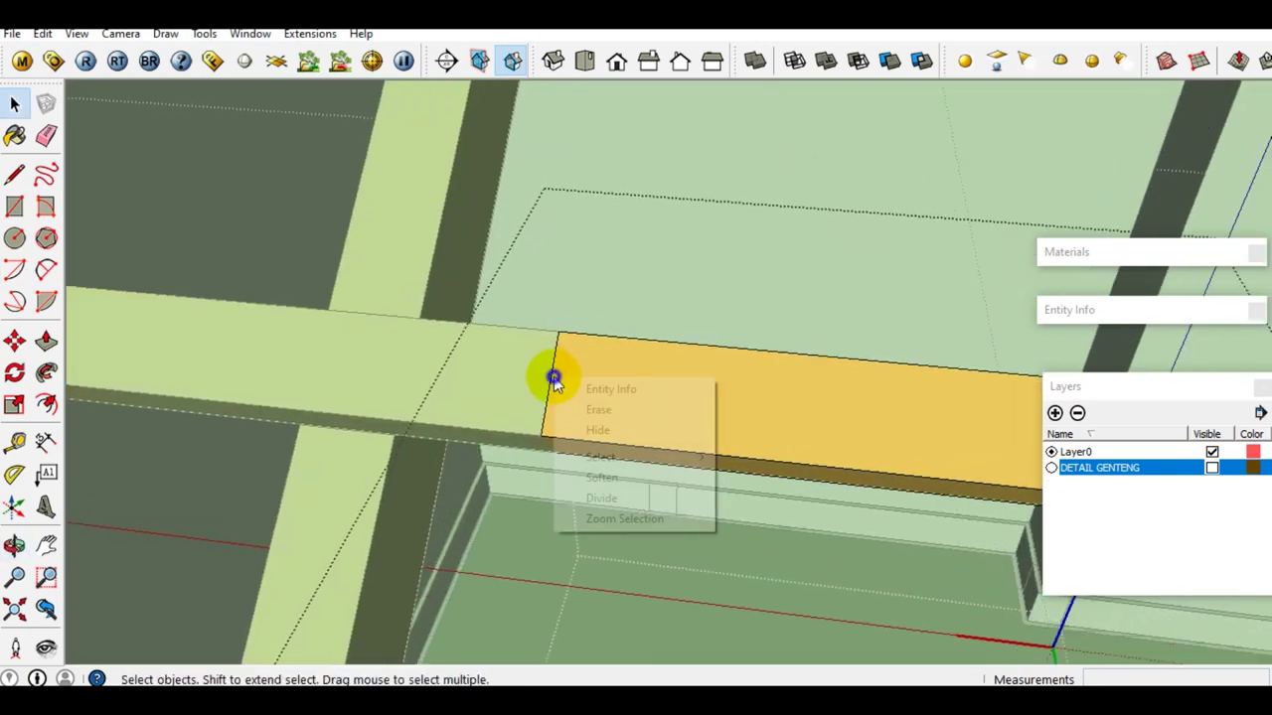
click(601, 475)
Check the softened batten, then soften the seam edge inside the beam component
mouse_move(574, 406)
middle_down()
mouse_move(420, 412)
mouse_move(658, 380)
mouse_move(119, 352)
mouse_move(552, 482)
mouse_move(582, 221)
mouse_move(602, 503)
mouse_move(565, 522)
mouse_move(905, 397)
middle_up()
scroll(513, 527, down, 2)
scroll(515, 524, down, 3)
scroll(500, 504, down, 3)
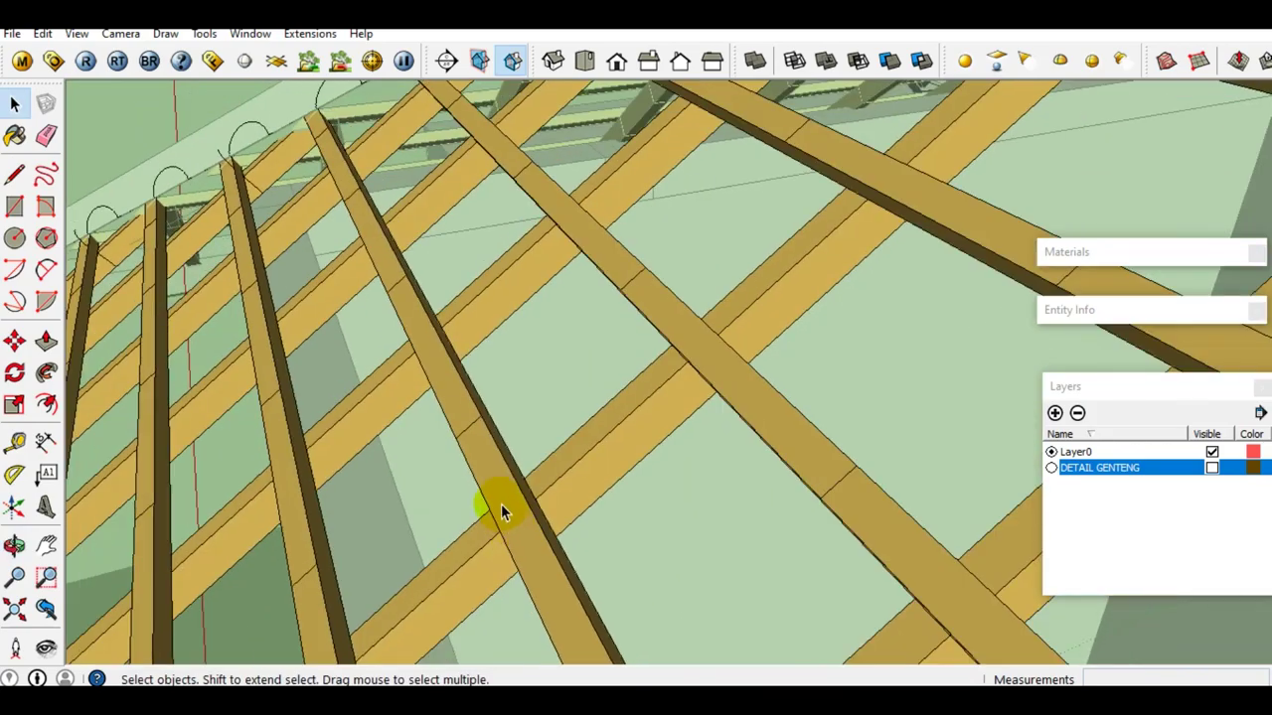
scroll(393, 363, down, 3)
scroll(773, 443, up, 2)
scroll(696, 443, up, 3)
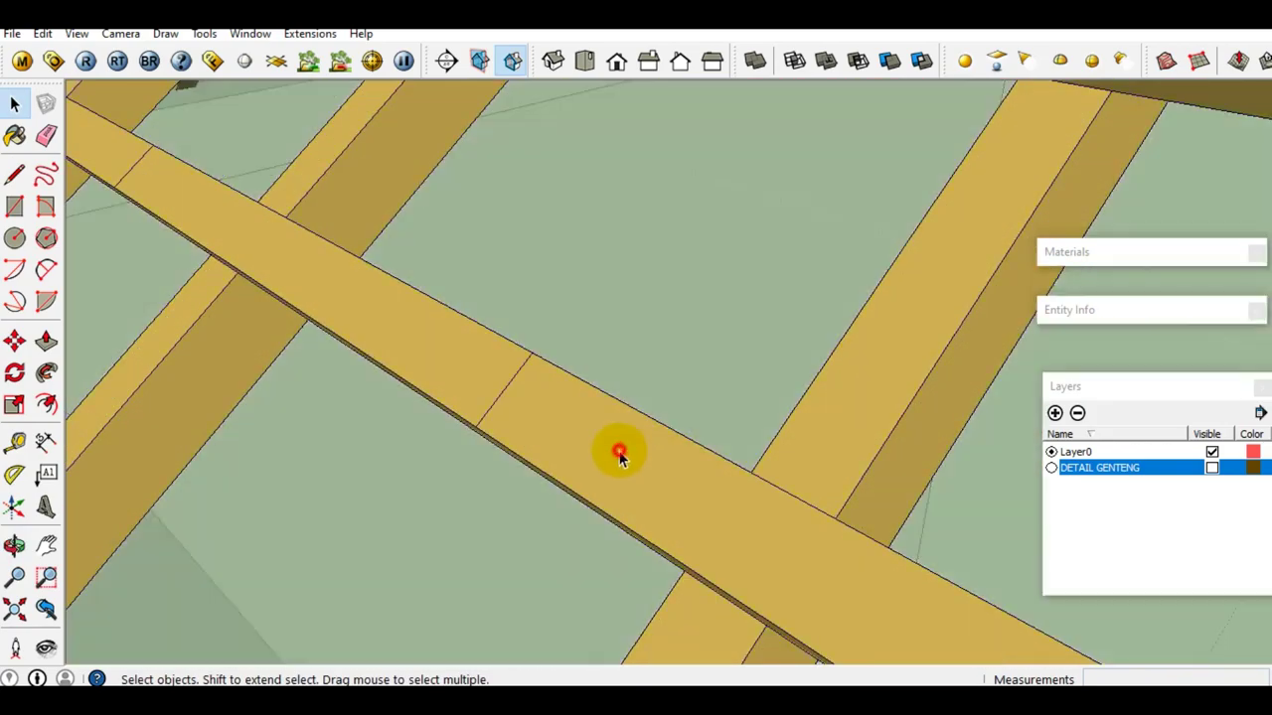
scroll(500, 415, up, 2)
double_click(522, 451)
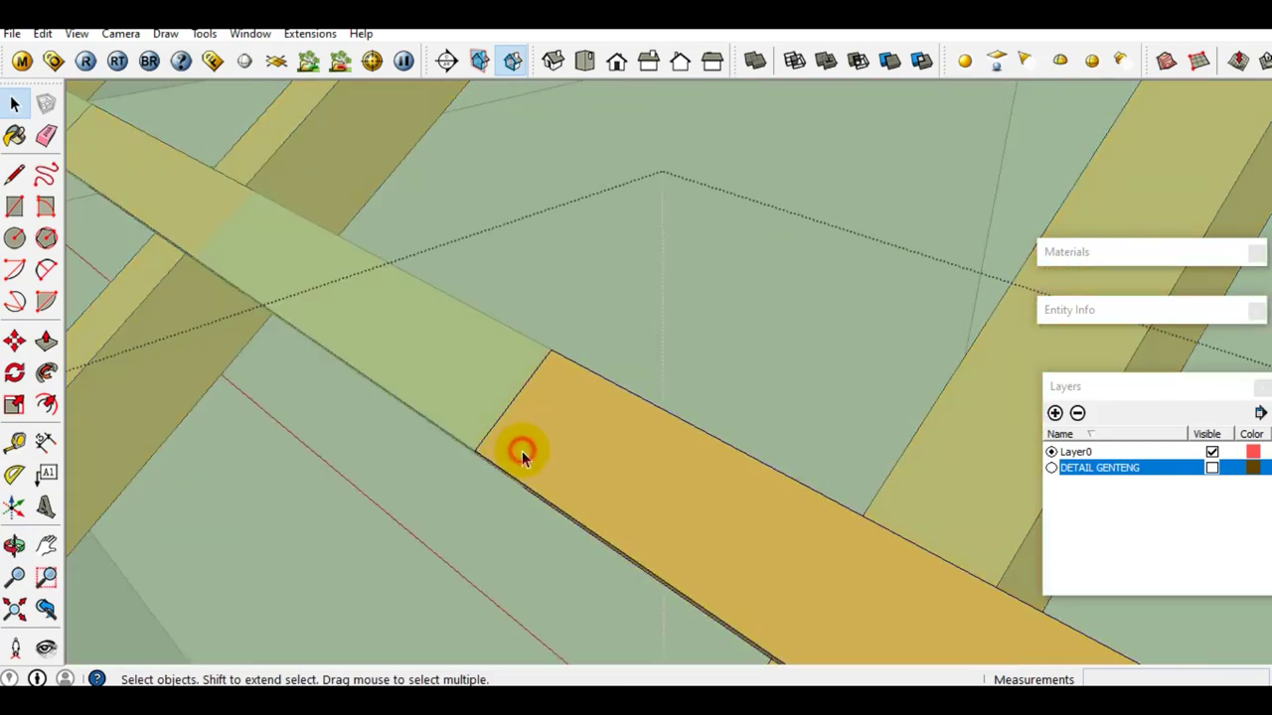
right_click(514, 399)
click(566, 494)
Look into the rafter grid, then make the DETAIL GENTENG tile layer visible again
mouse_move(562, 491)
middle_down()
mouse_move(686, 283)
mouse_move(341, 497)
mouse_move(477, 431)
mouse_move(225, 51)
mouse_move(666, 553)
mouse_move(626, 463)
middle_up()
scroll(626, 463, down, 3)
scroll(620, 464, down, 3)
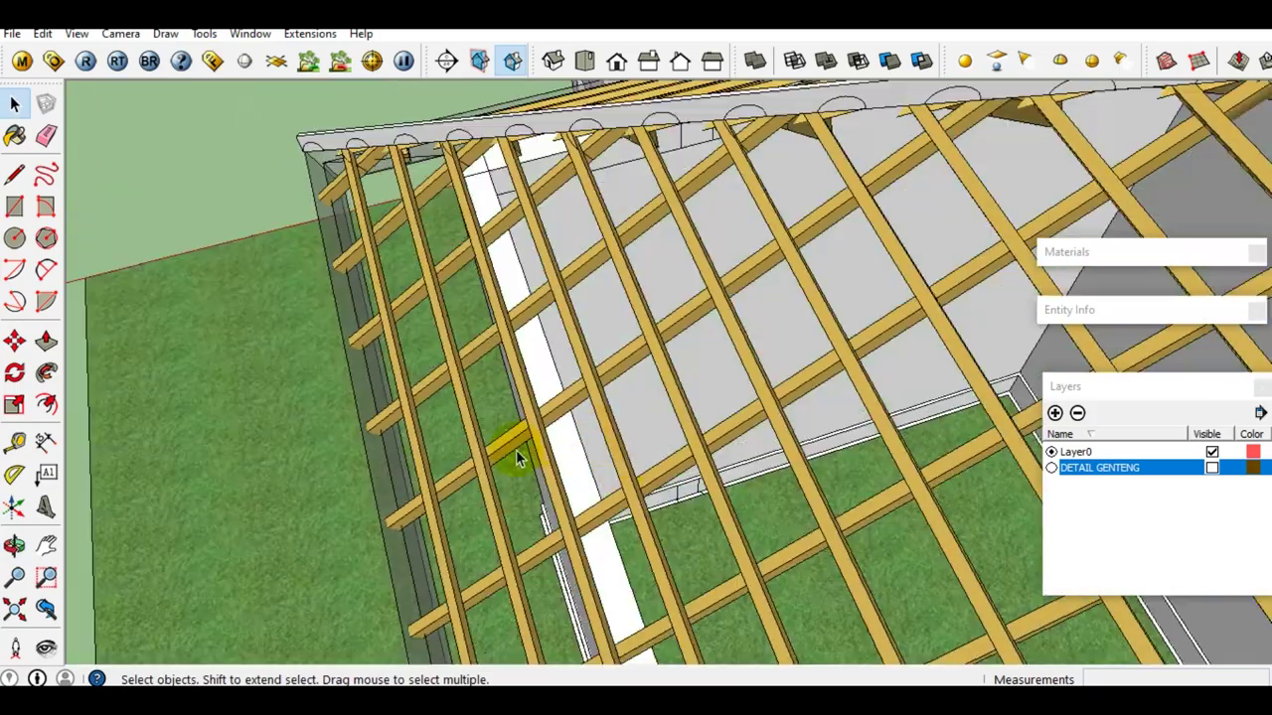
scroll(620, 464, down, 3)
middle_drag(713, 444, 1164, 474)
click(1212, 468)
Orbit to a low side view of the small tile sample and open the roof-tile component for editing
mouse_move(661, 406)
middle_down()
mouse_move(454, 377)
mouse_move(417, 386)
middle_up()
scroll(417, 386, down, 2)
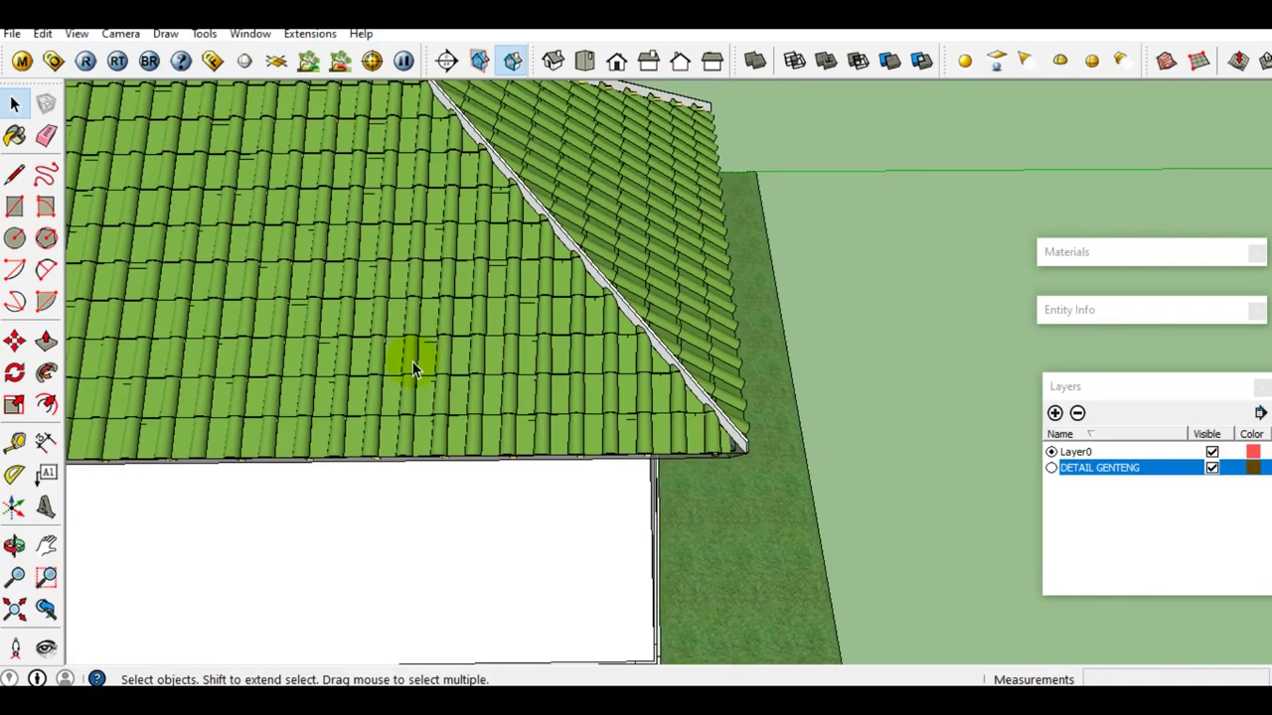
scroll(411, 355, down, 2)
scroll(391, 361, down, 1)
scroll(571, 527, up, 3)
scroll(577, 526, up, 2)
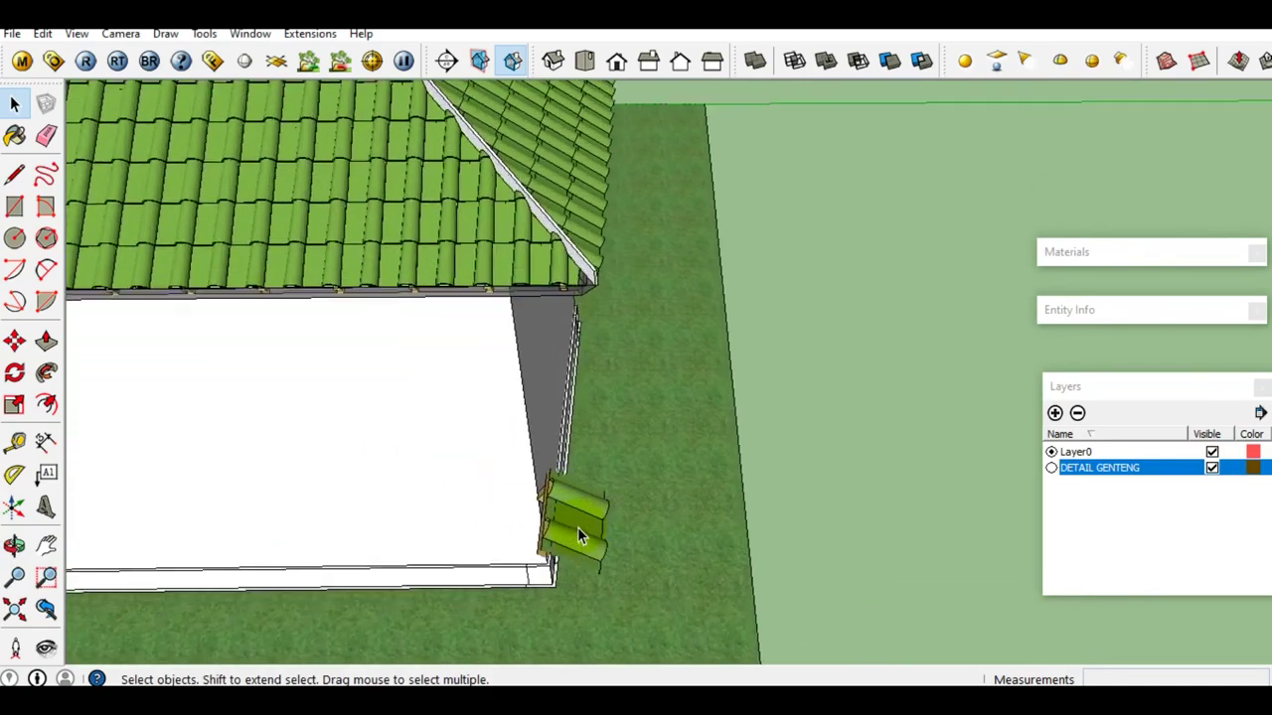
scroll(571, 516, up, 2)
middle_drag(567, 512, 440, 460)
scroll(650, 517, up, 3)
scroll(650, 521, up, 2)
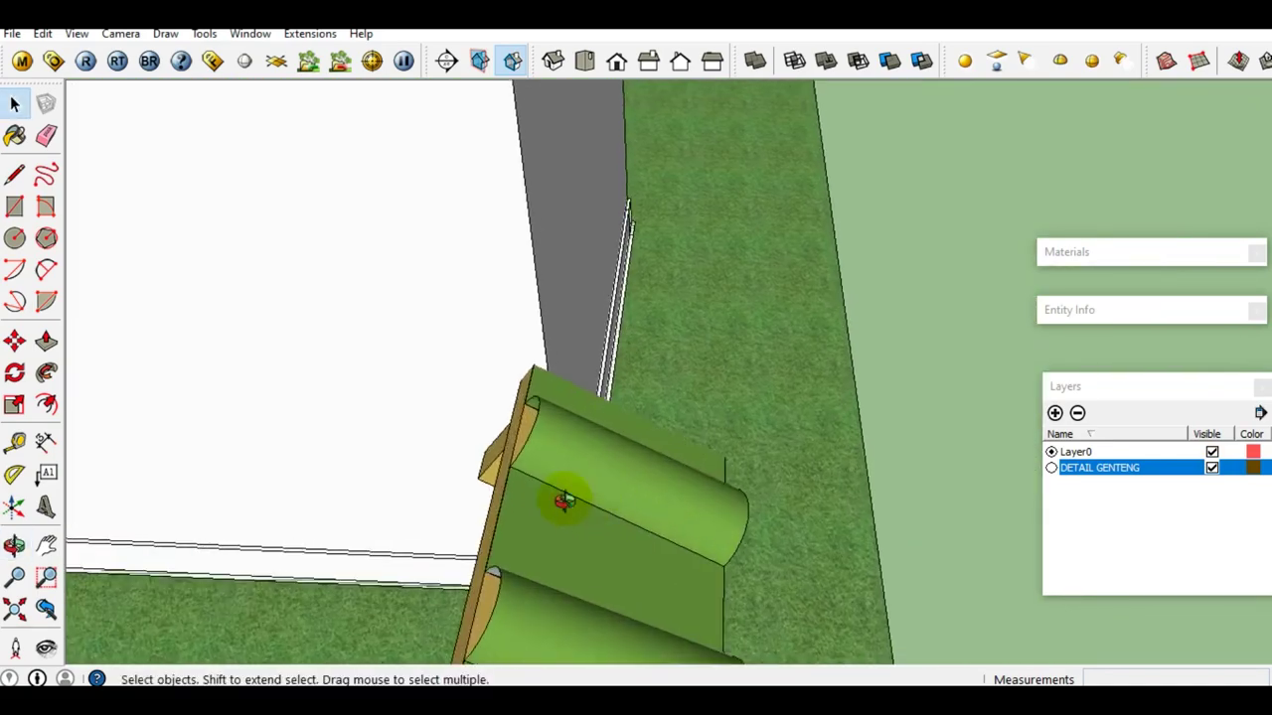
scroll(652, 501, up, 2)
mouse_move(652, 498)
middle_down()
mouse_move(673, 457)
mouse_move(812, 481)
mouse_move(528, 552)
middle_up()
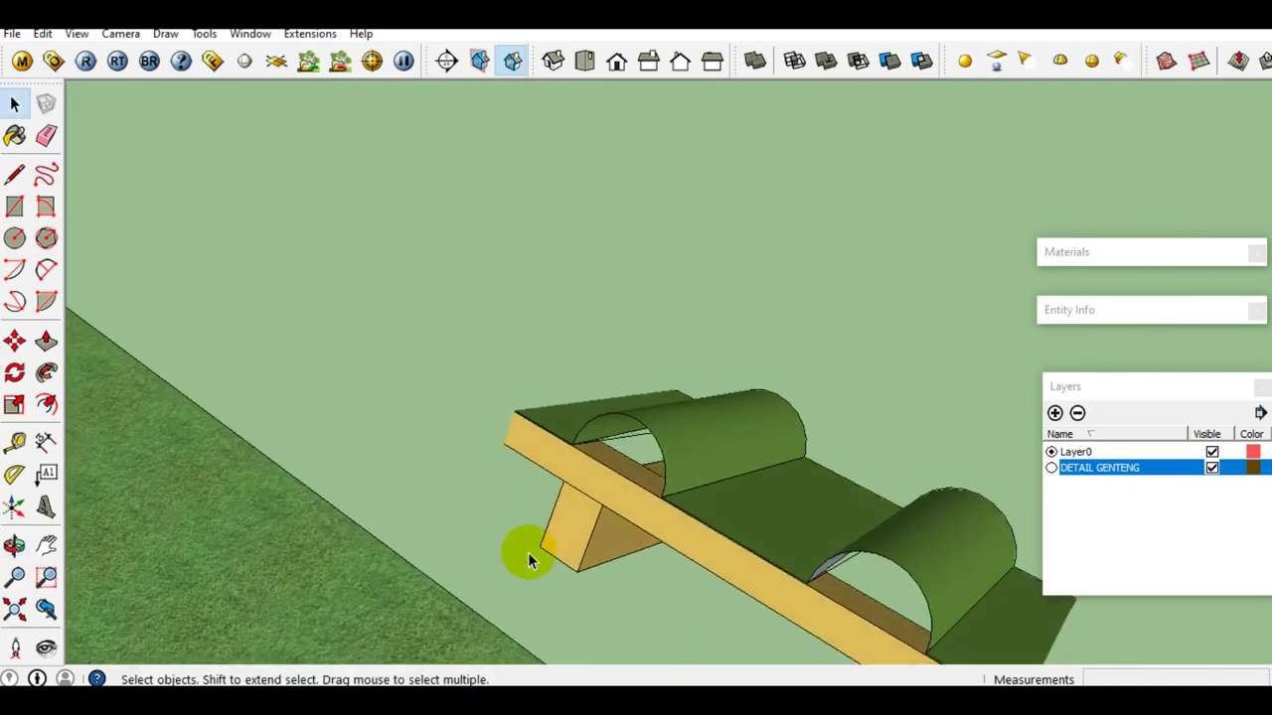
double_click(684, 454)
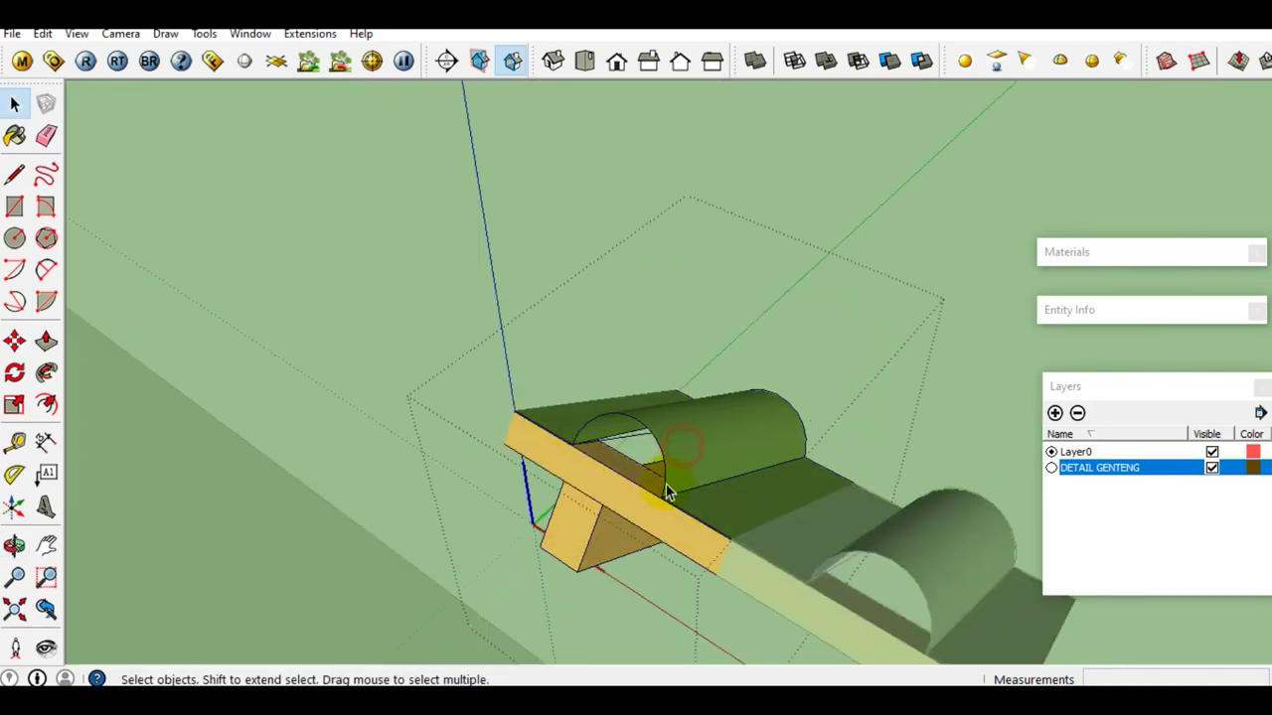
Soften three hard edges on the tile's wooden support block
scroll(624, 514, up, 2)
mouse_move(624, 513)
middle_down()
mouse_move(604, 497)
mouse_move(565, 516)
mouse_move(568, 535)
mouse_move(557, 436)
middle_up()
scroll(565, 516, up, 2)
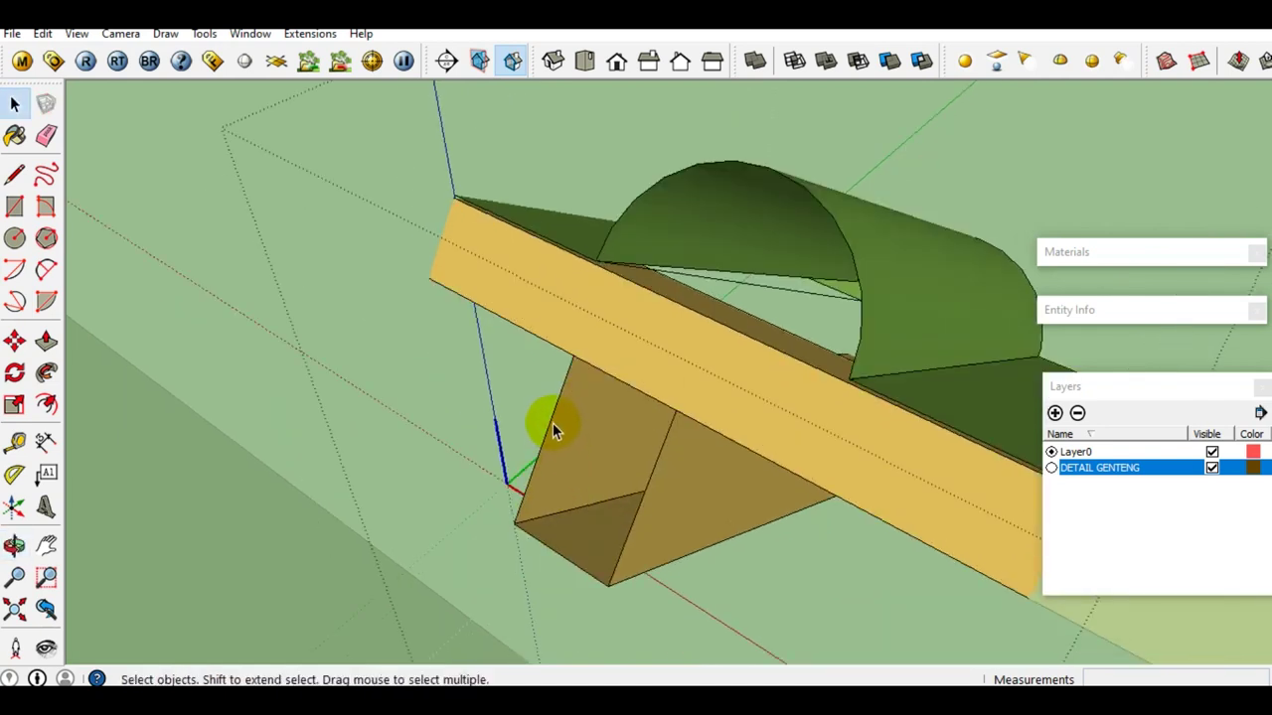
right_click(552, 421)
click(592, 527)
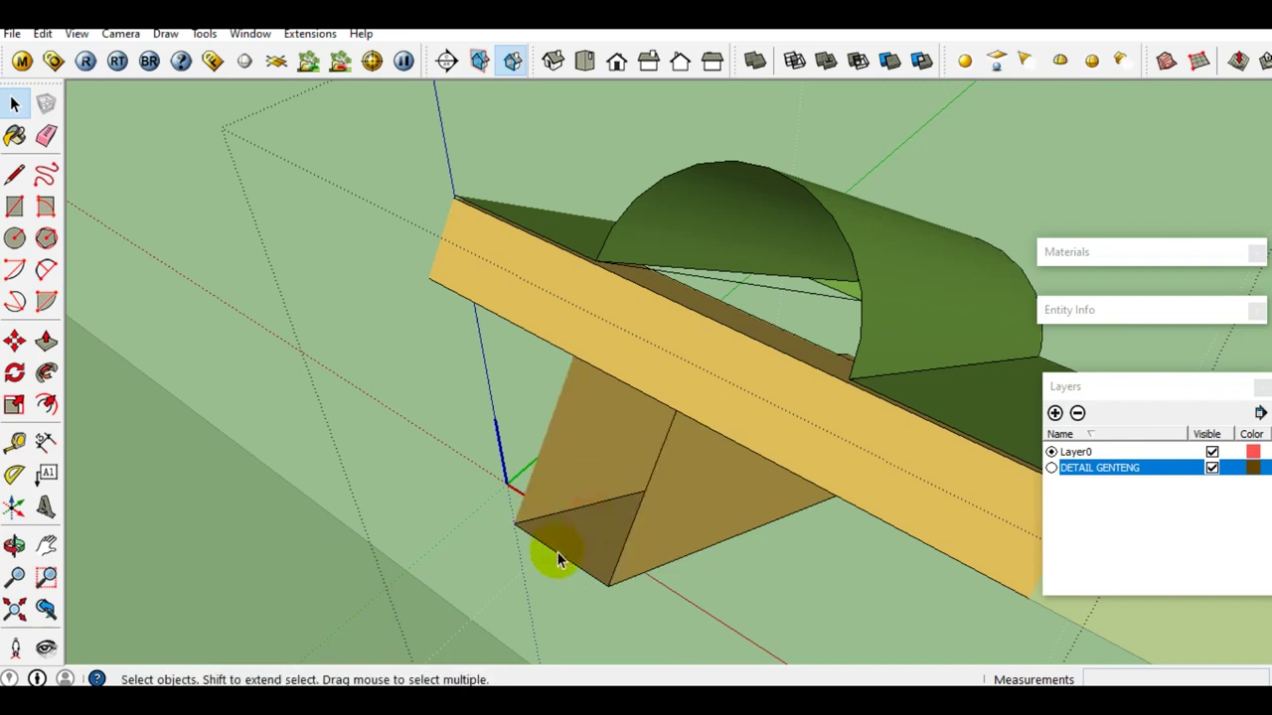
right_click(561, 566)
mouse_move(607, 484)
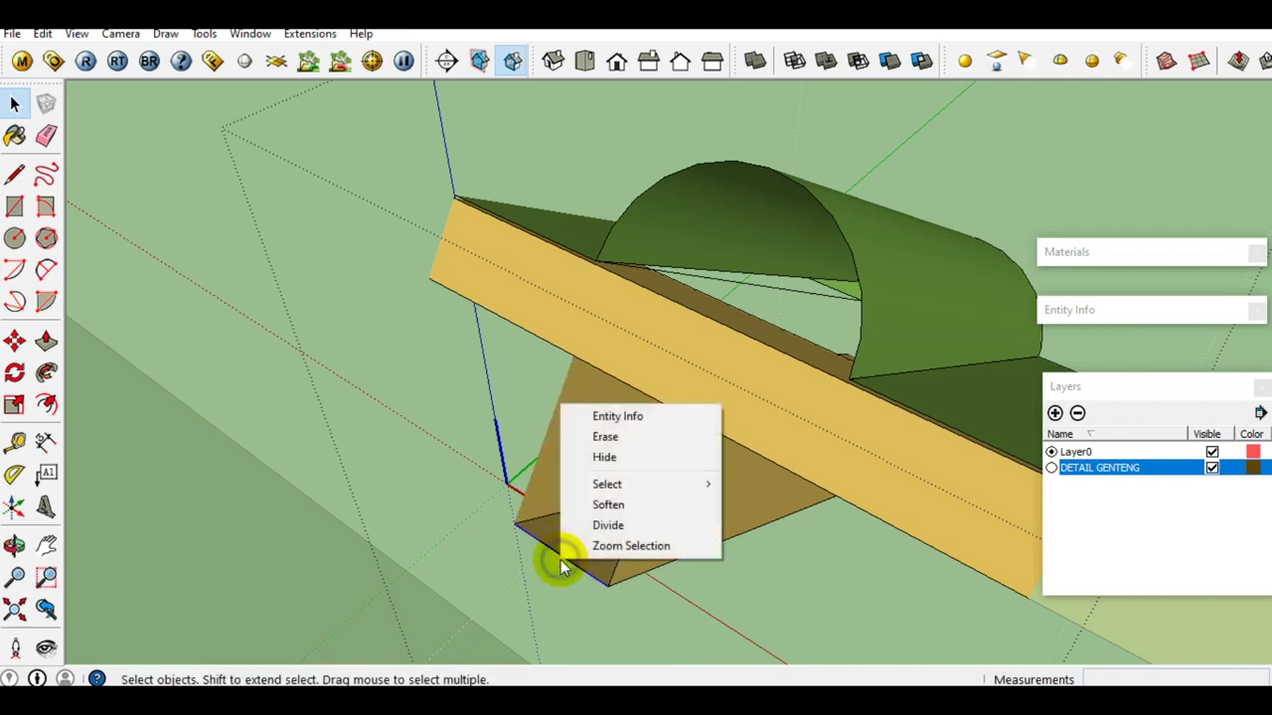
click(620, 505)
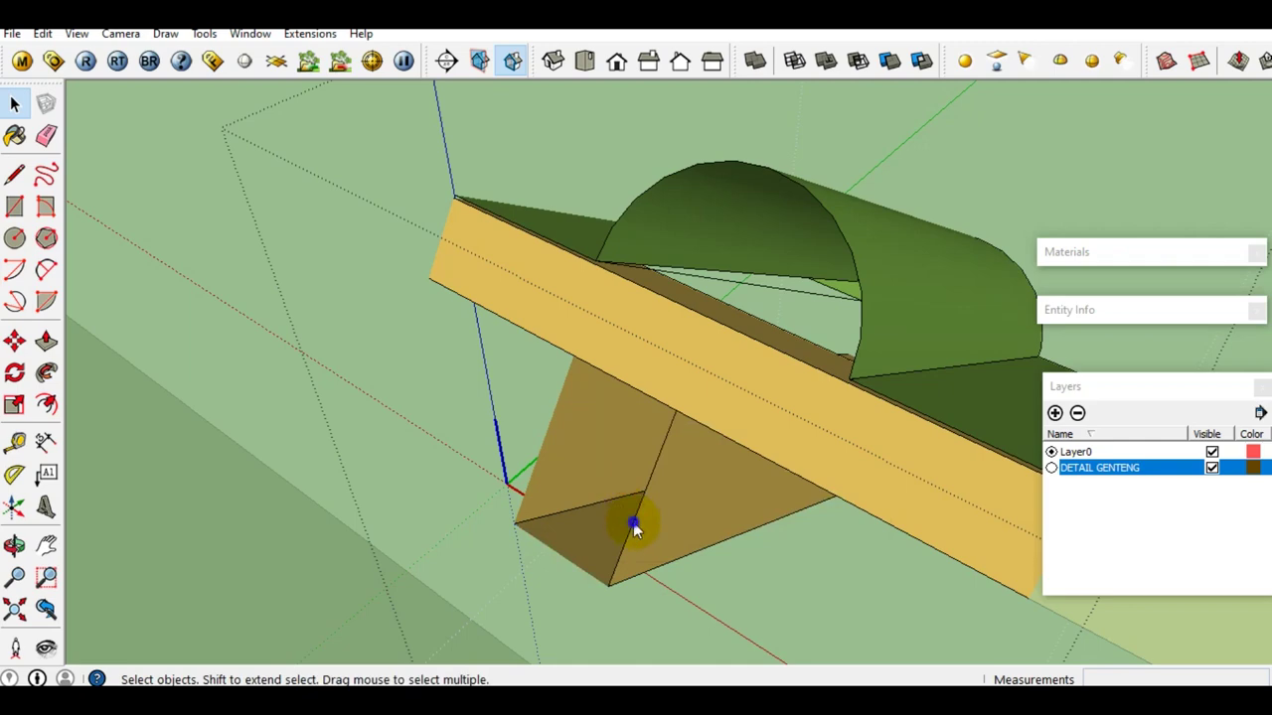
right_click(633, 523)
click(681, 623)
click(645, 398)
middle_drag(648, 398, 702, 415)
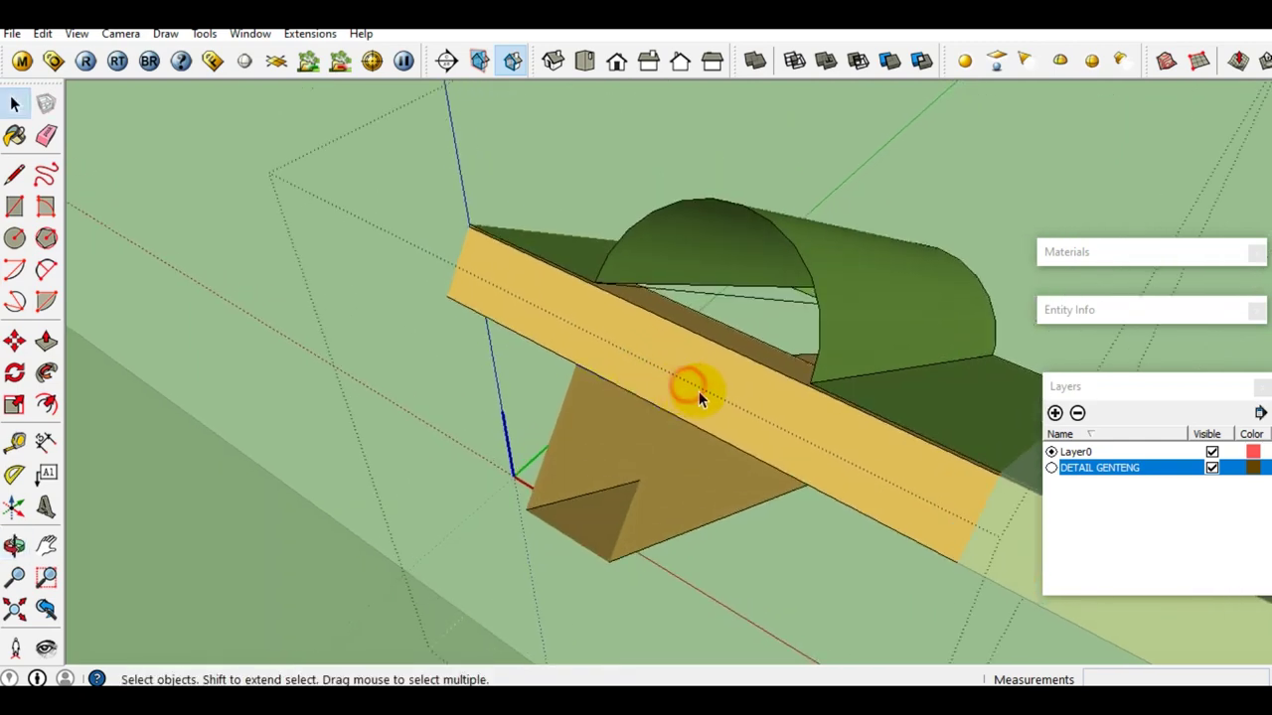
scroll(702, 415, down, 3)
scroll(701, 405, down, 2)
scroll(800, 407, down, 3)
Toggle the DETAIL GENTENG layer's visibility and look over the rafter grid
click(1211, 466)
scroll(725, 477, down, 3)
mouse_move(600, 417)
middle_down()
mouse_move(747, 425)
mouse_move(255, 431)
mouse_move(530, 412)
mouse_move(518, 346)
mouse_move(599, 510)
mouse_move(499, 469)
mouse_move(513, 434)
middle_up()
scroll(604, 482, up, 2)
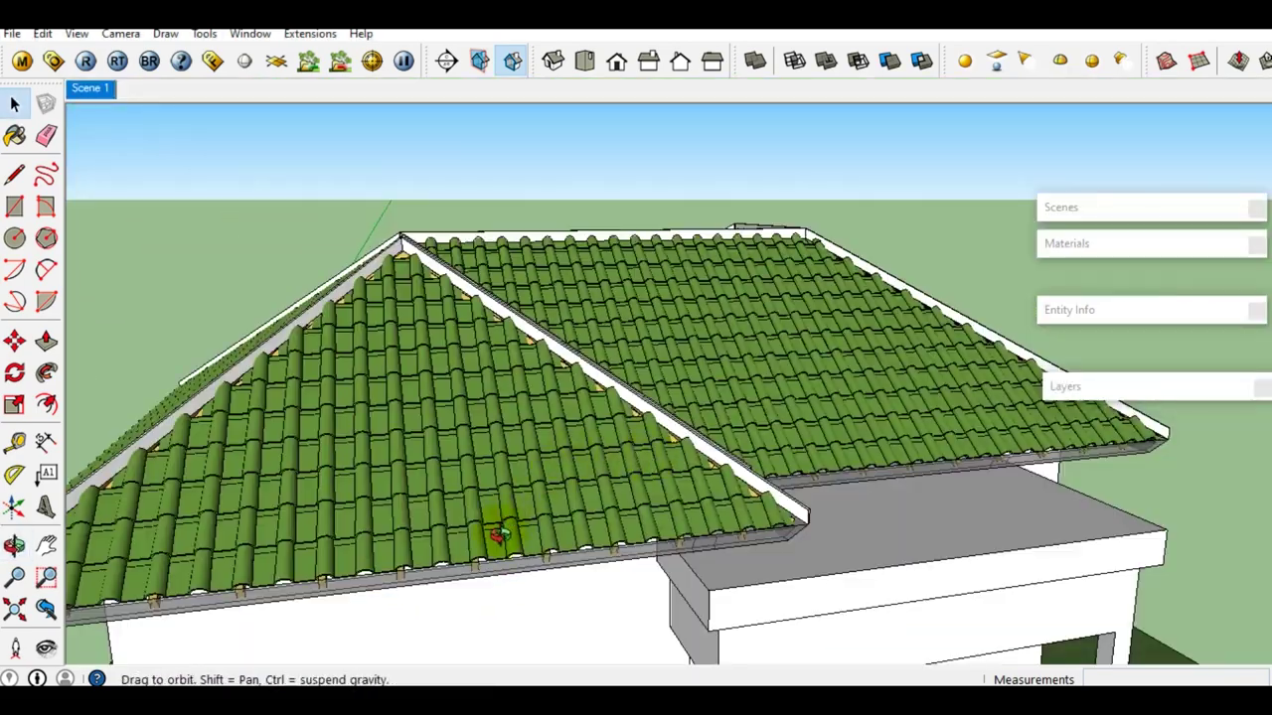
middle_drag(497, 527, 681, 483)
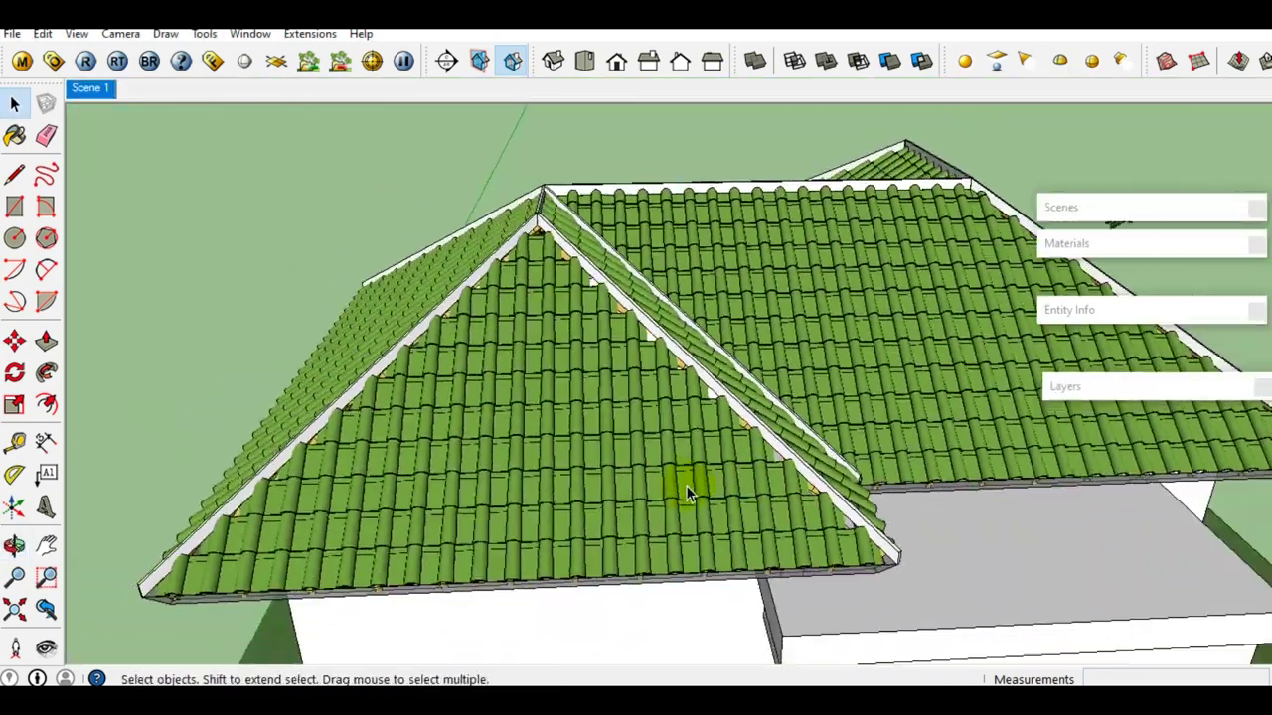
click(553, 506)
middle_drag(553, 506, 605, 504)
scroll(578, 514, up, 2)
scroll(576, 516, up, 2)
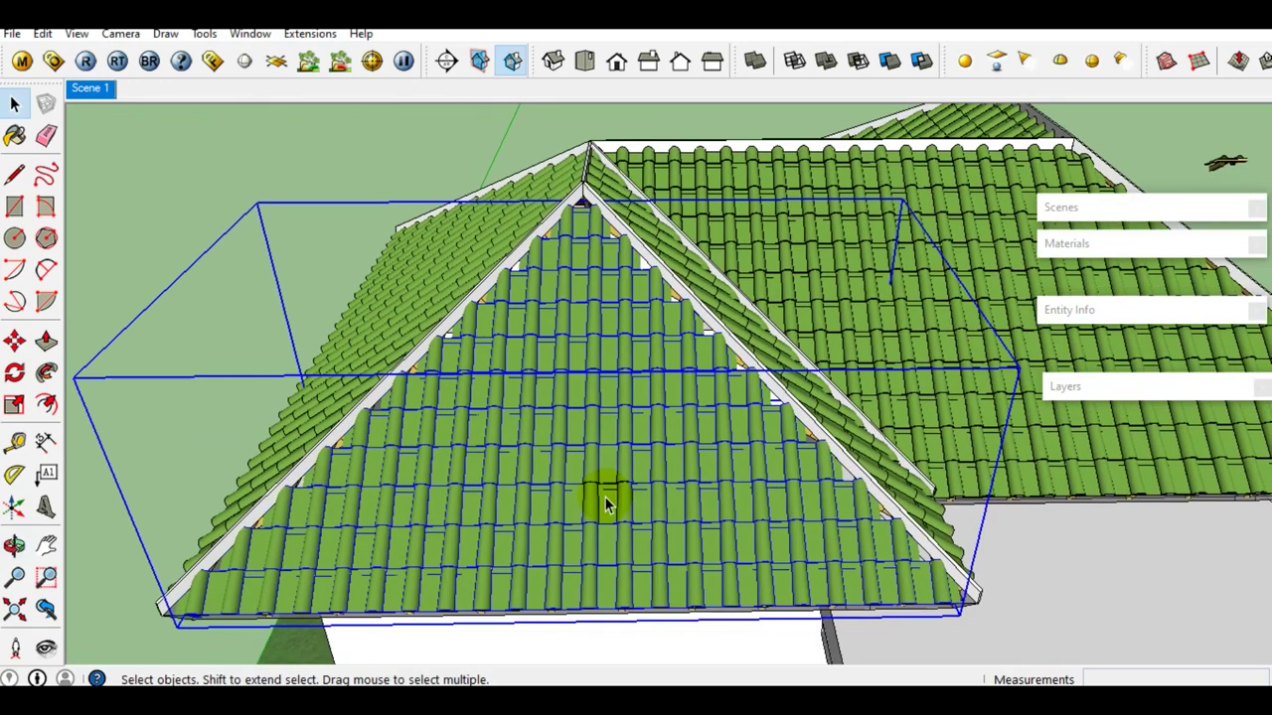
double_click(602, 461)
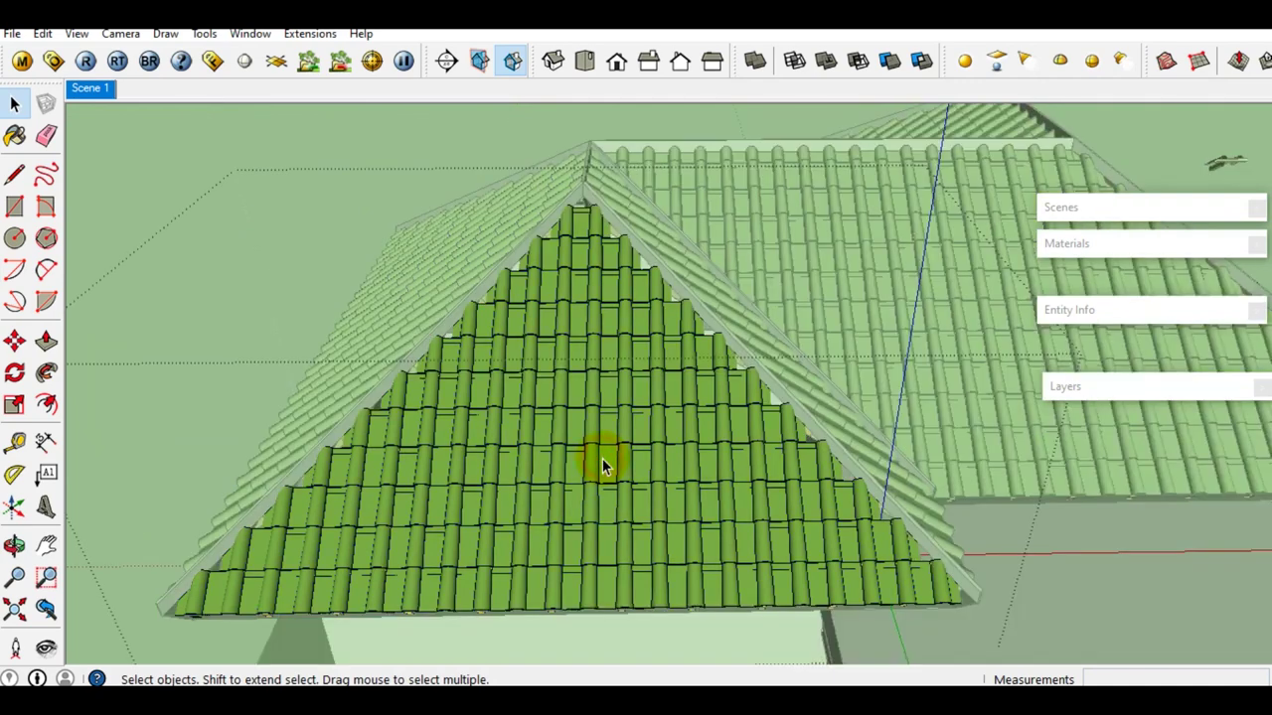
click(1106, 387)
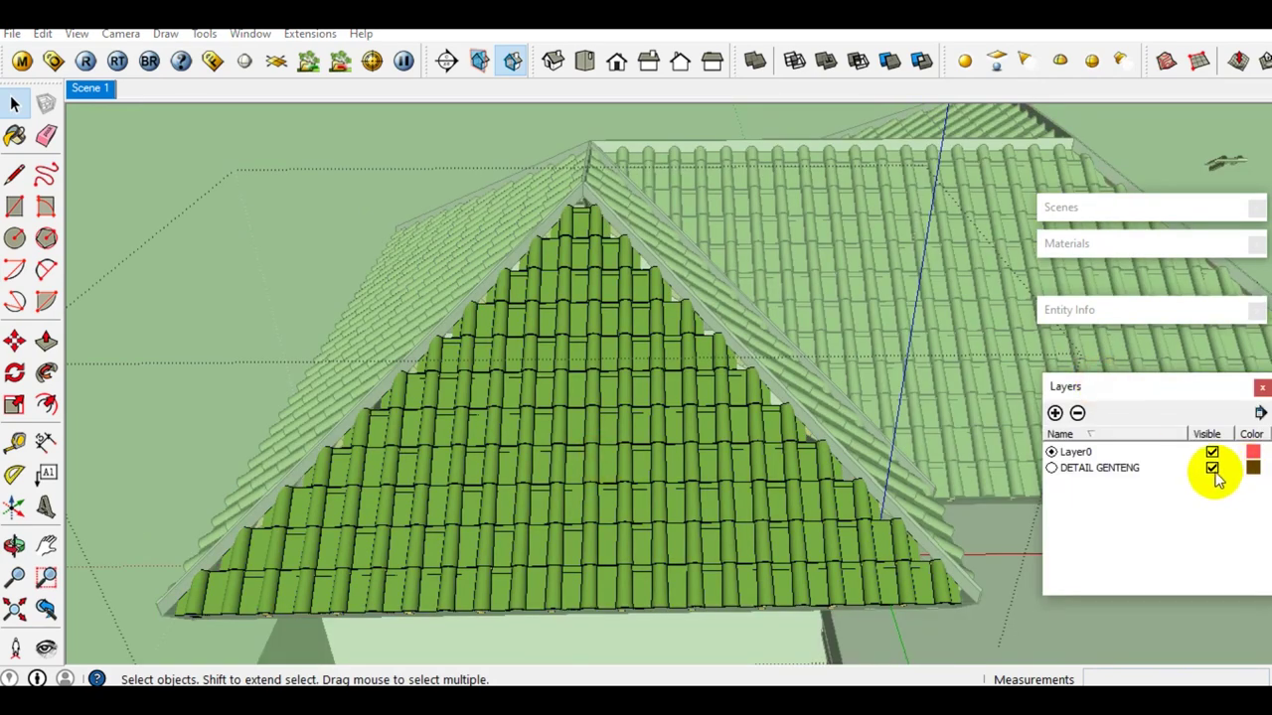
click(1212, 469)
scroll(805, 514, up, 3)
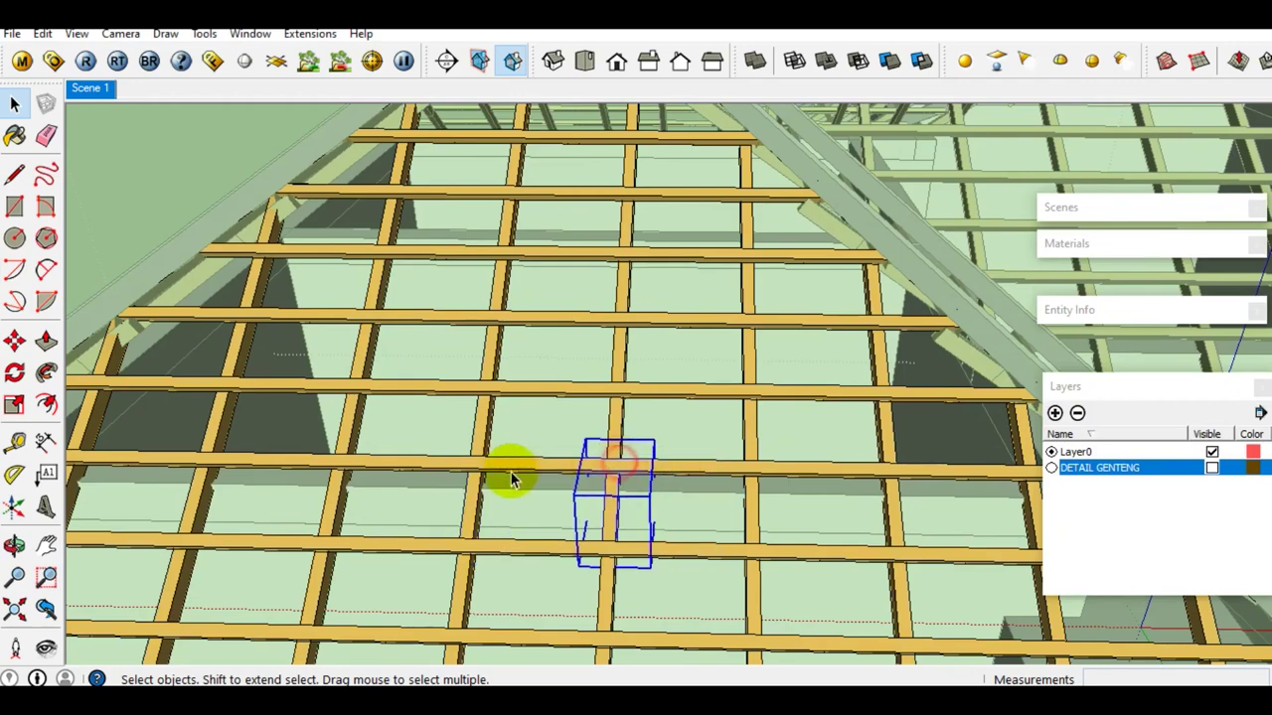
scroll(487, 472, up, 2)
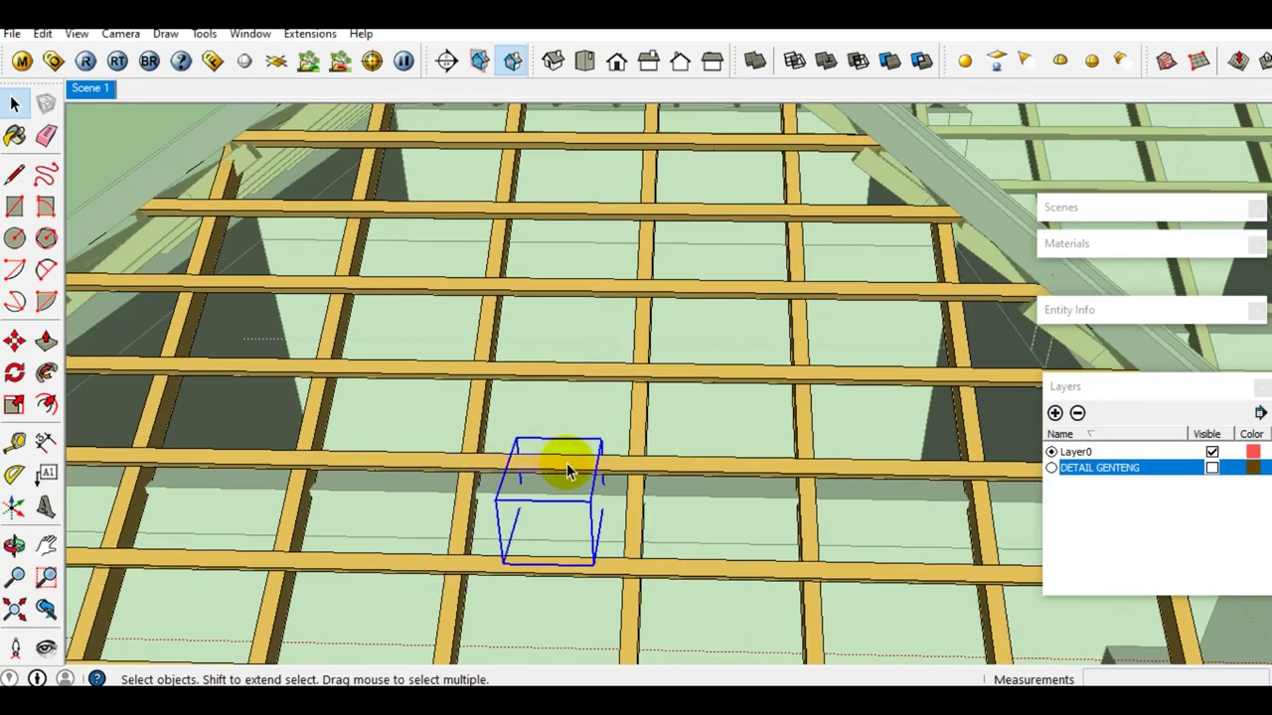
scroll(639, 473, down, 2)
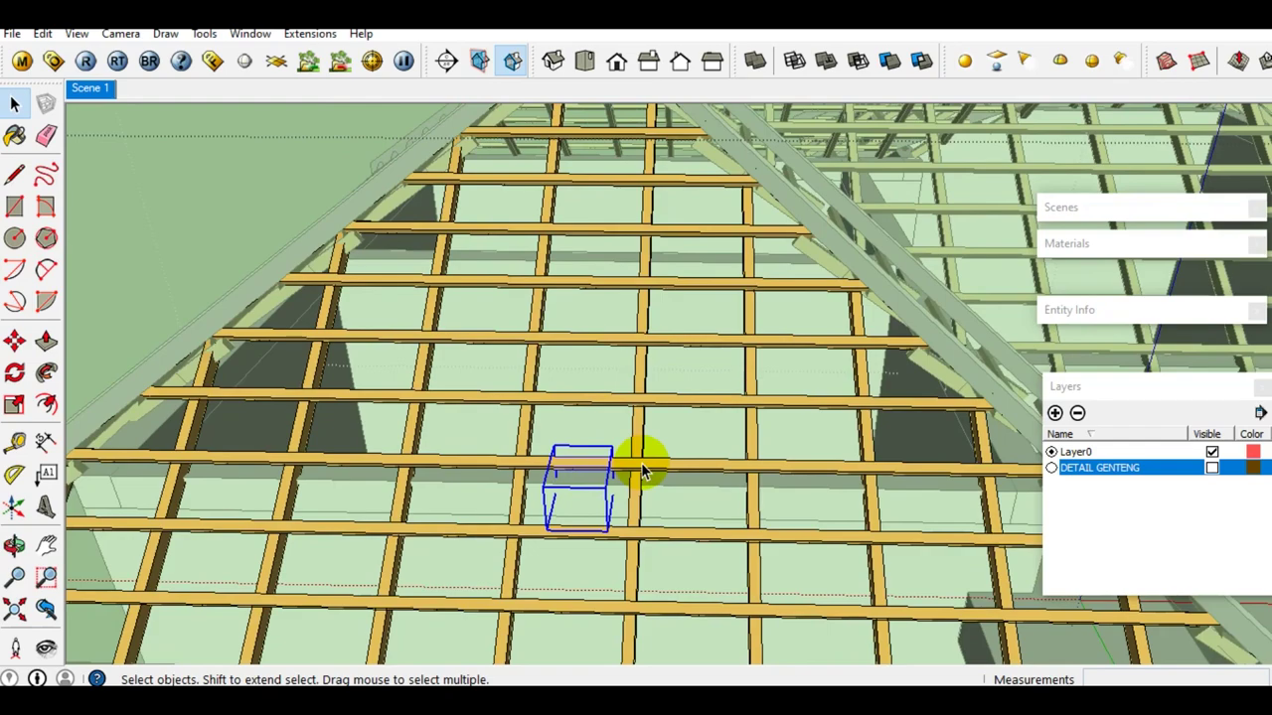
scroll(644, 463, down, 2)
scroll(641, 437, down, 2)
scroll(636, 427, up, 2)
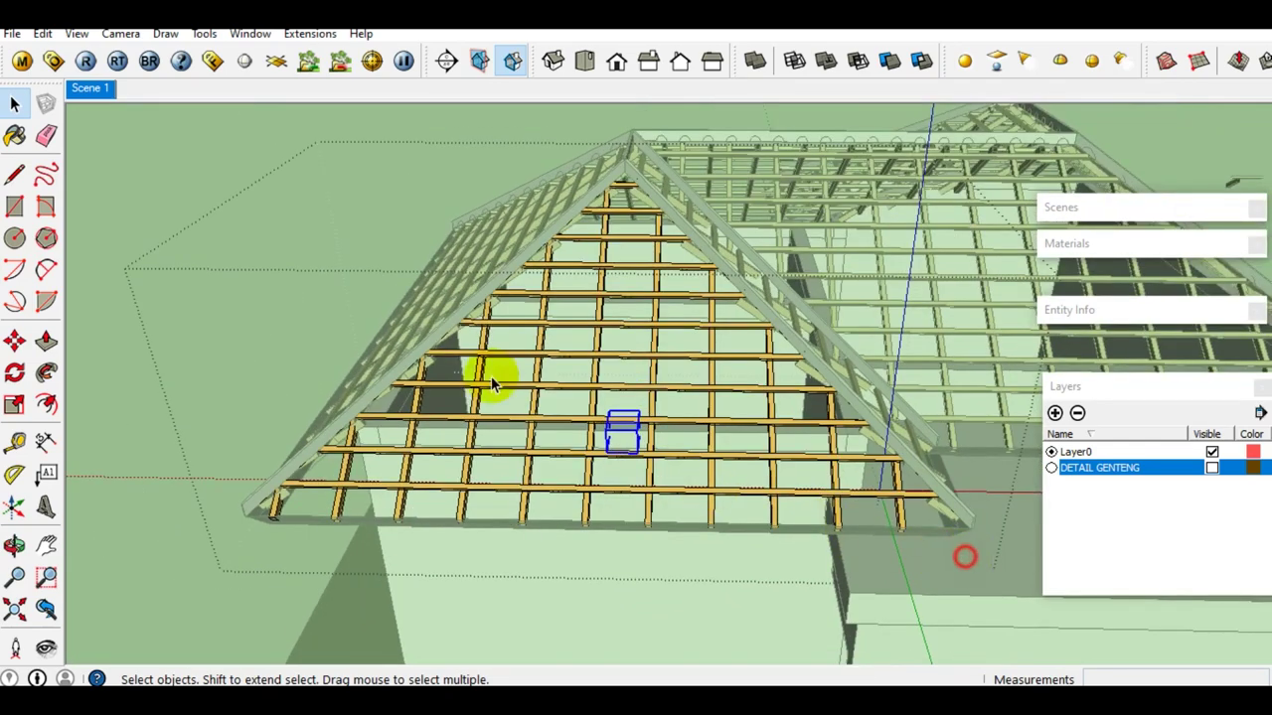
click(648, 422)
Explode the selected tile component boxes on the front hip slope, leaving bare battens
scroll(658, 437, up, 4)
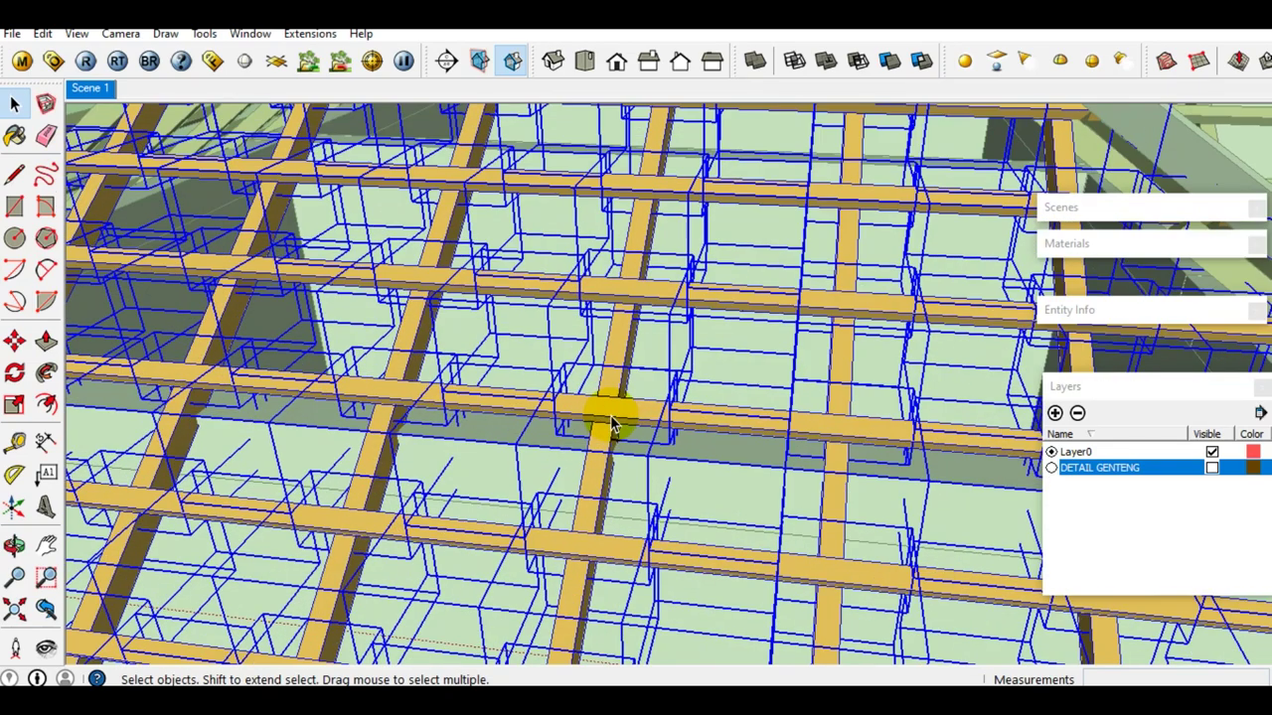
right_click(611, 408)
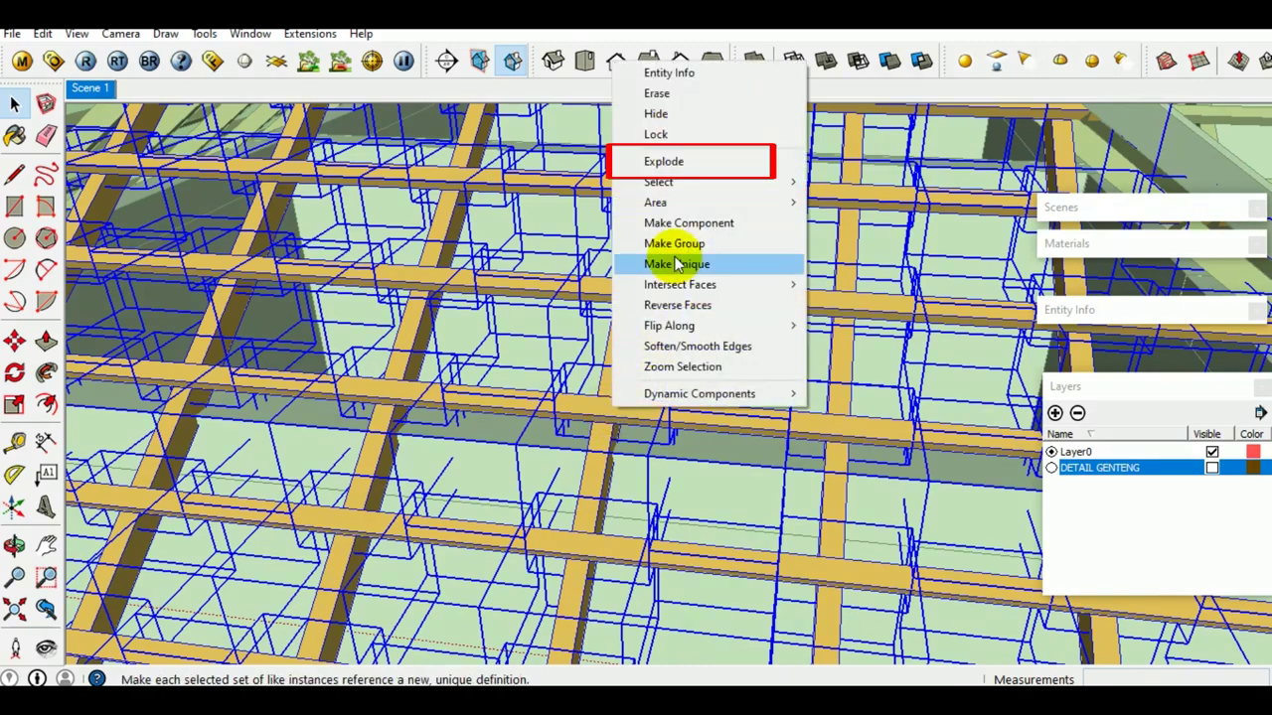
click(676, 161)
click(402, 420)
scroll(604, 331, down, 2)
mouse_move(604, 331)
middle_down()
mouse_move(693, 311)
mouse_move(418, 414)
mouse_move(590, 391)
middle_up()
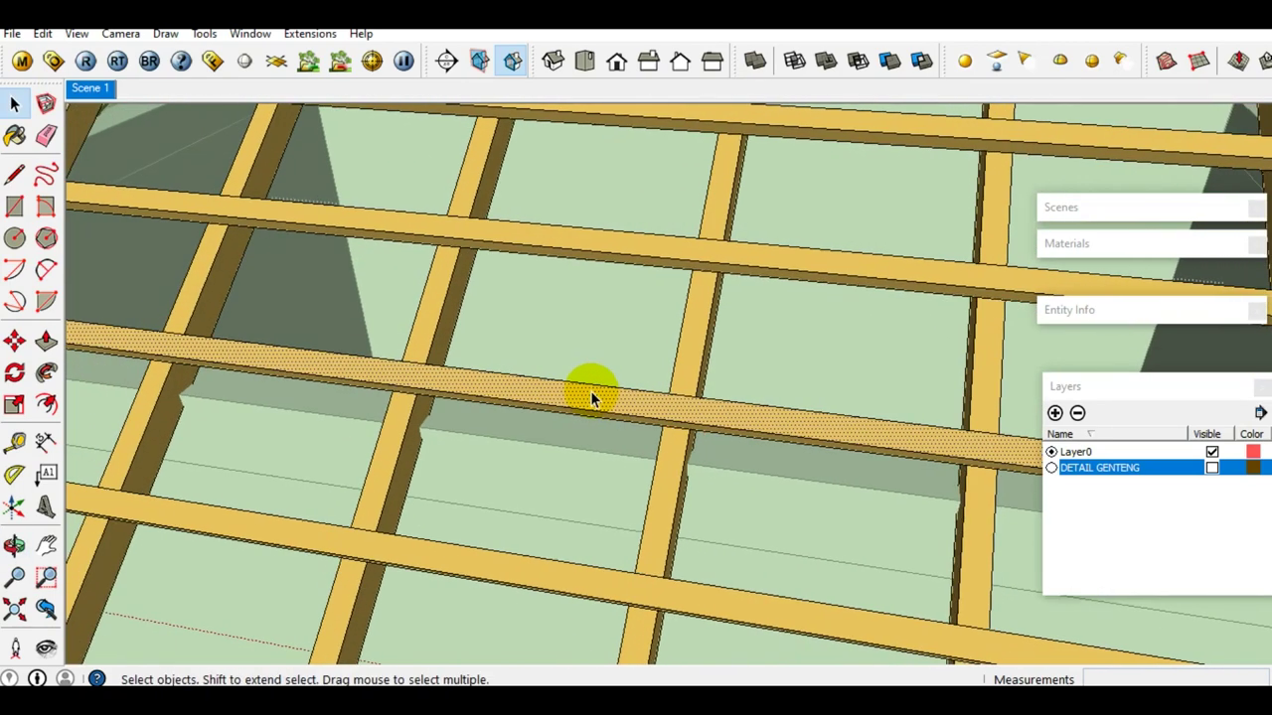
middle_drag(483, 388, 623, 380)
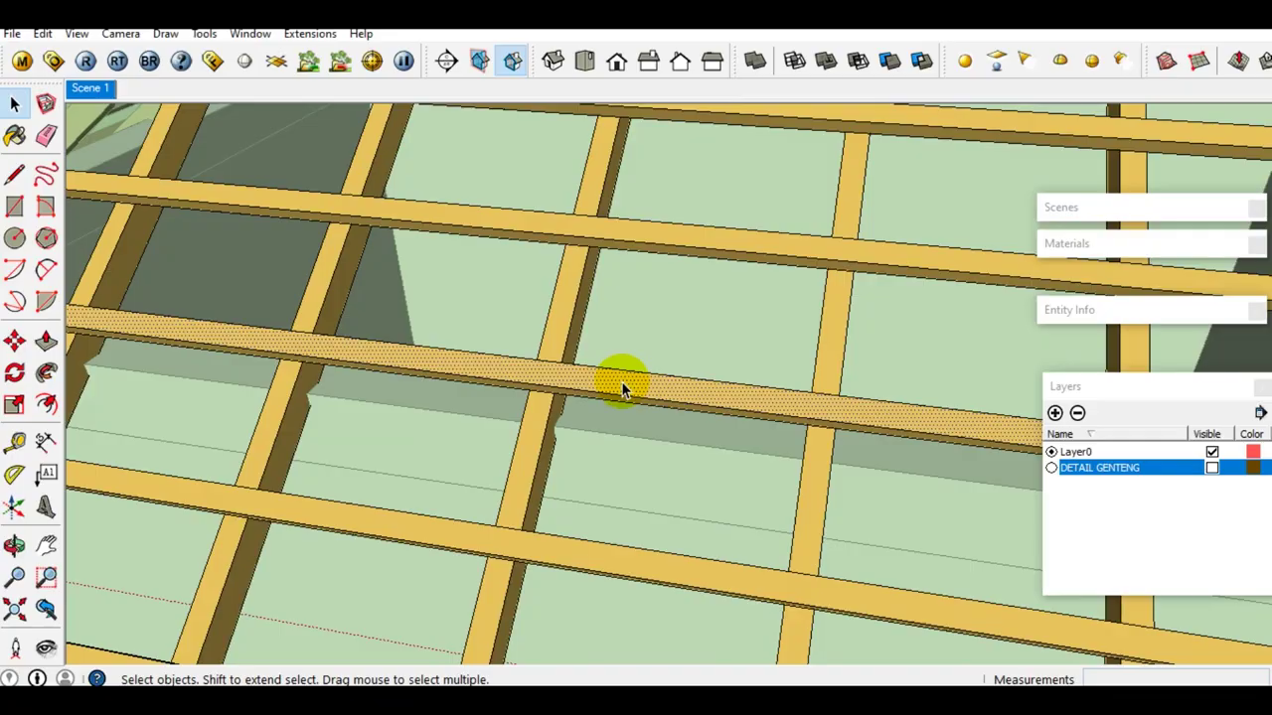
scroll(621, 388, down, 5)
scroll(653, 384, down, 3)
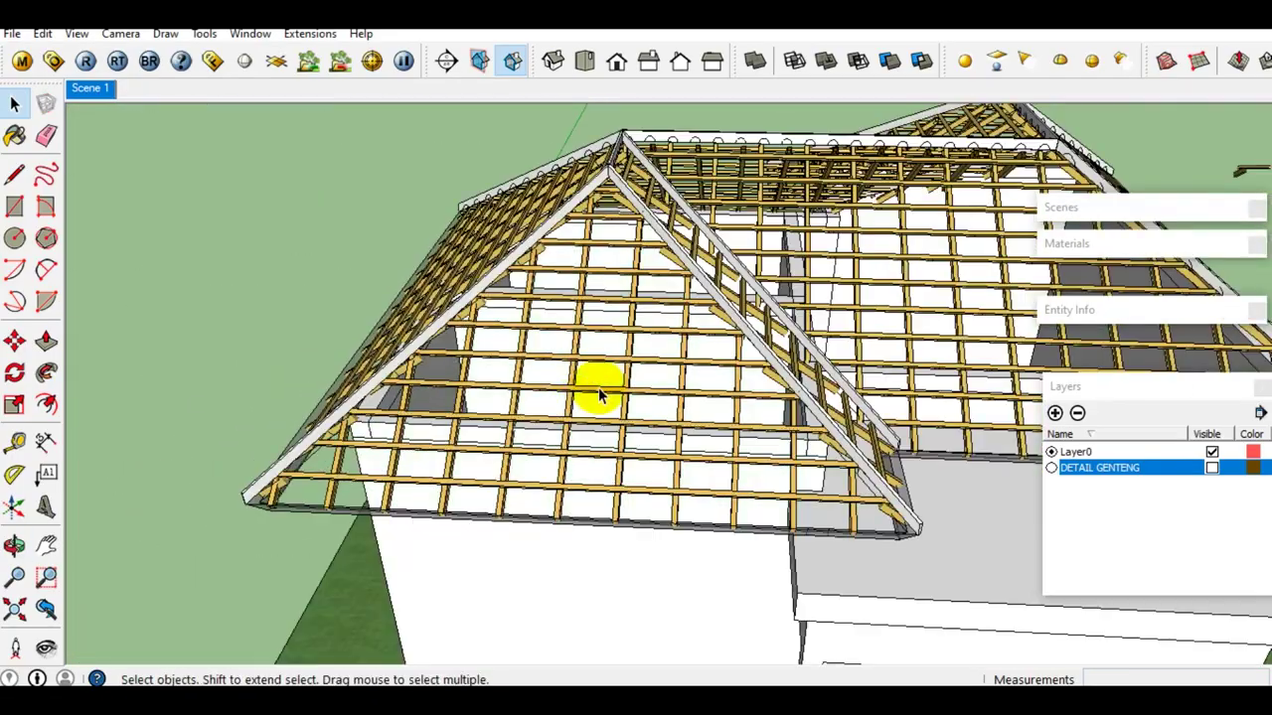
Select the group covering the back slope's battens and explode it
middle_drag(596, 391, 523, 457)
scroll(526, 455, up, 2)
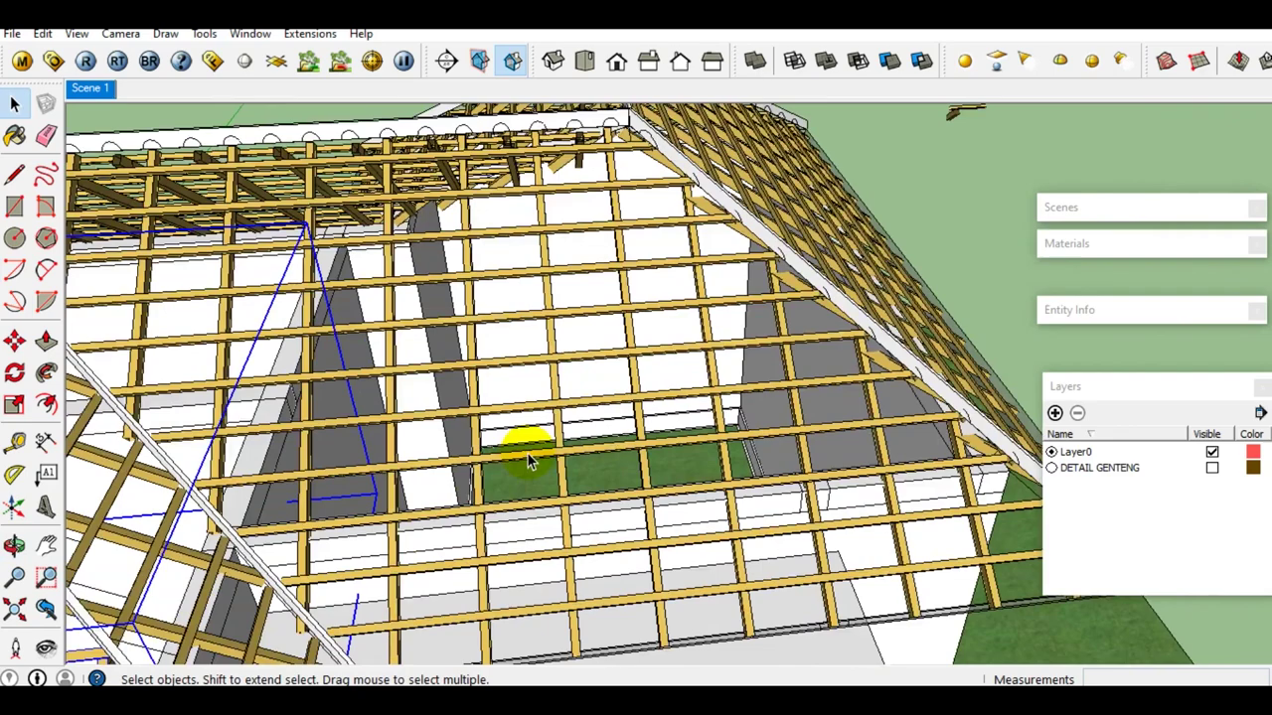
scroll(527, 454, up, 2)
scroll(517, 467, up, 1)
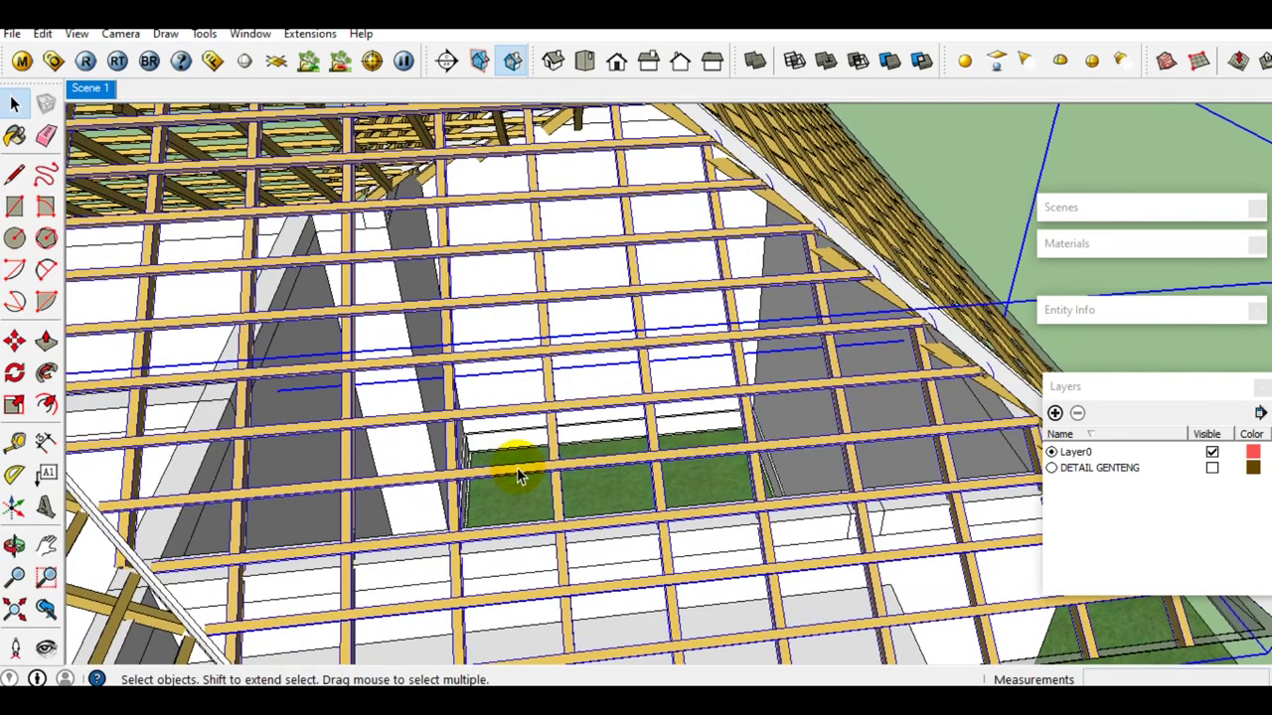
scroll(516, 466, down, 1)
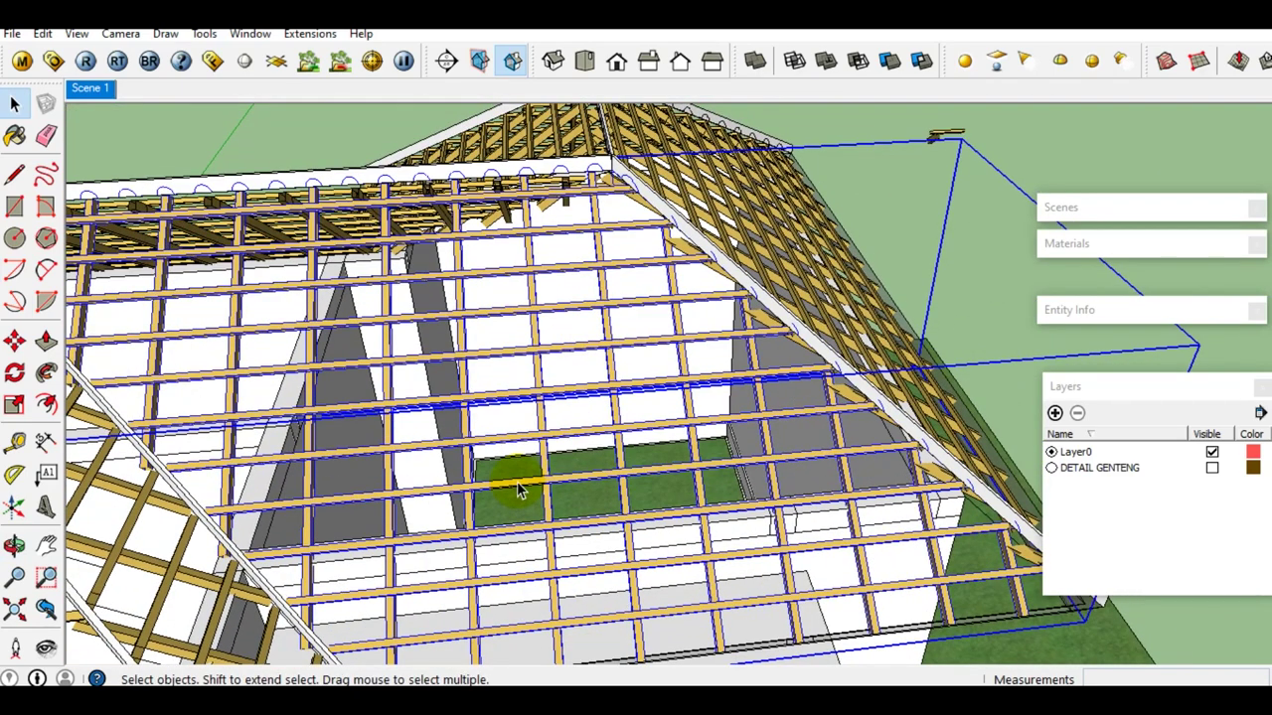
scroll(517, 481, down, 2)
middle_drag(518, 482, 544, 502)
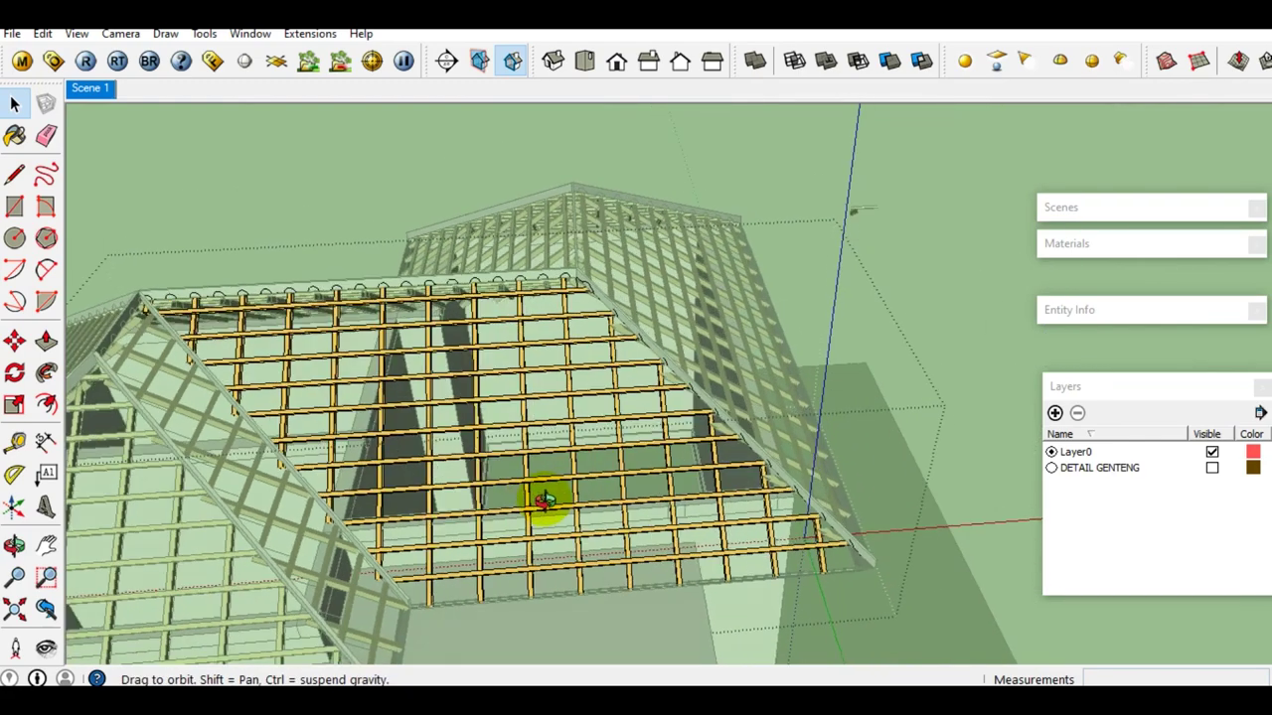
scroll(544, 501, down, 2)
click(501, 459)
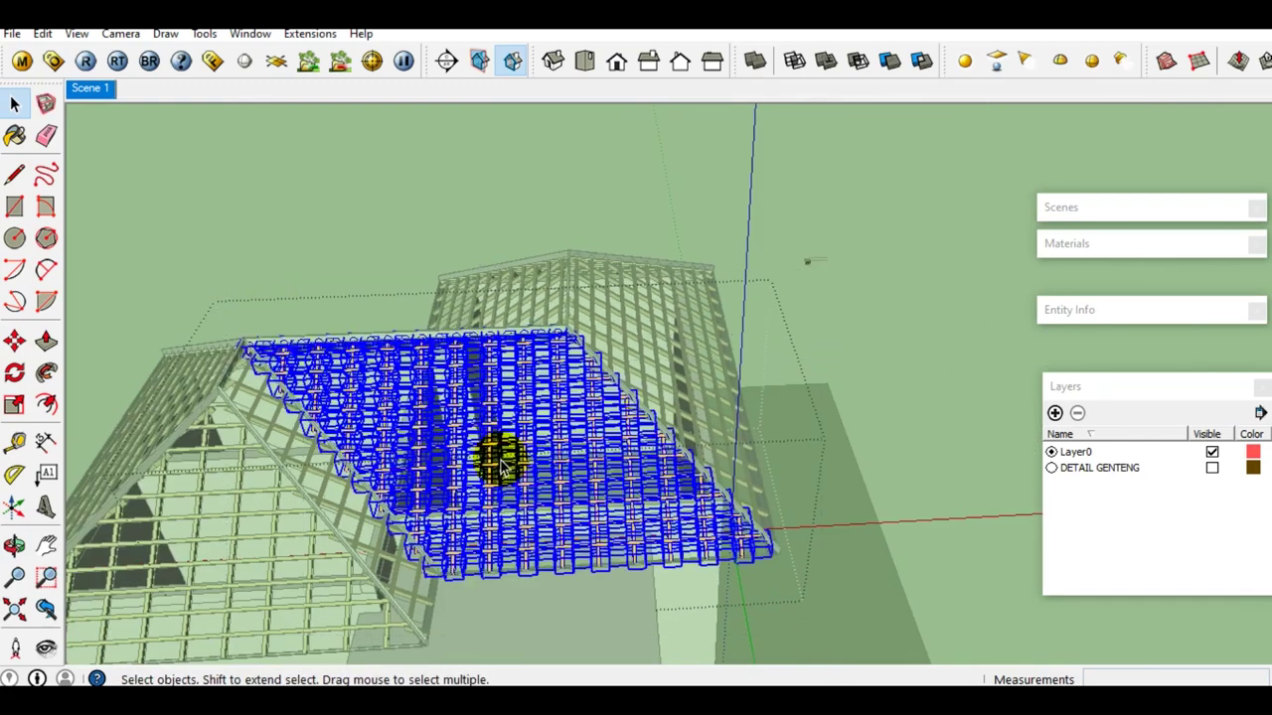
scroll(496, 460, up, 2)
scroll(489, 462, up, 1)
right_click(490, 467)
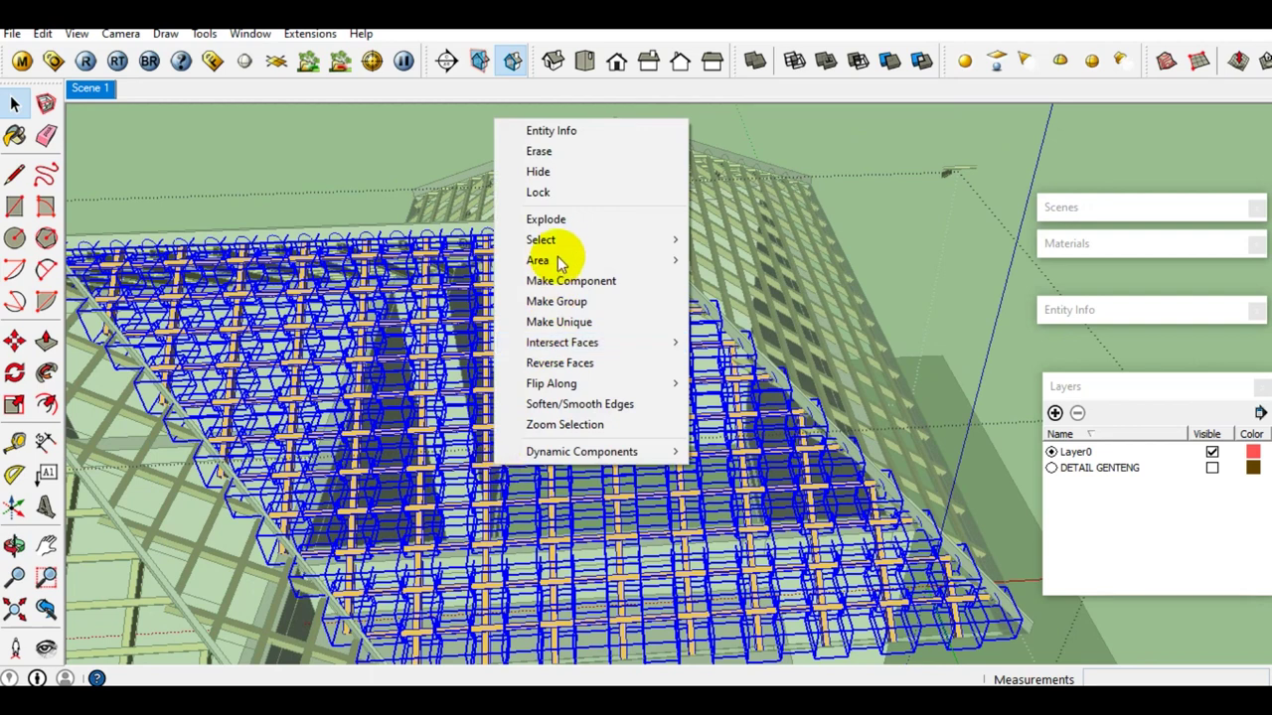
click(556, 218)
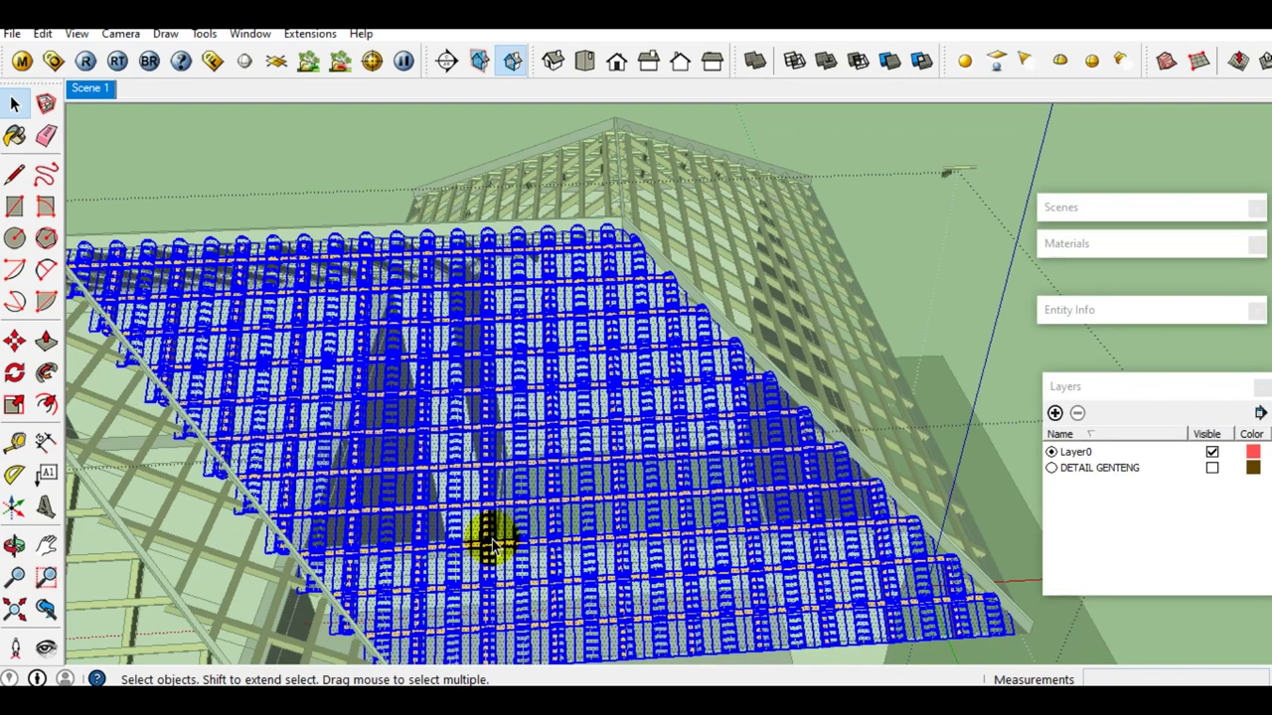
Zoom and orbit over the exploded battens to inspect them from several angles
scroll(514, 531, up, 2)
scroll(474, 525, up, 2)
scroll(474, 524, up, 2)
scroll(474, 524, up, 3)
middle_drag(475, 524, 446, 448)
scroll(454, 446, up, 2)
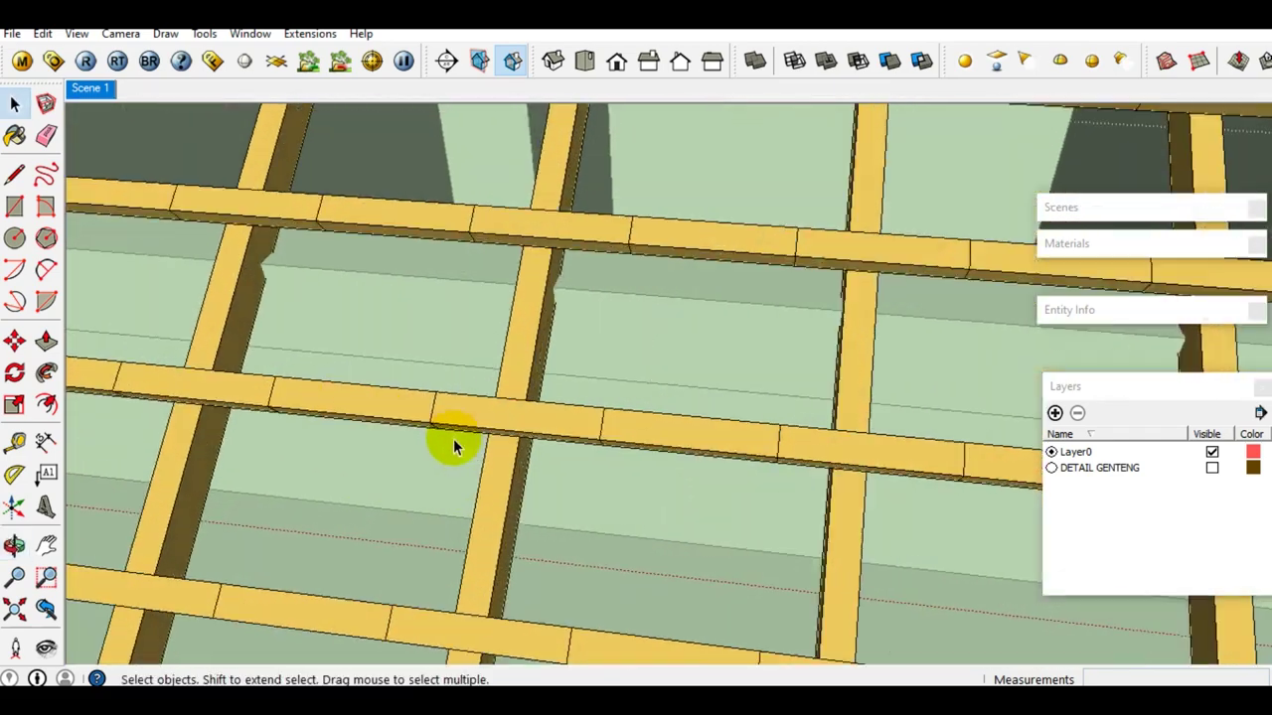
scroll(451, 448, up, 2)
scroll(540, 432, down, 2)
scroll(520, 448, down, 1)
mouse_move(520, 448)
middle_down()
mouse_move(630, 463)
mouse_move(624, 500)
middle_up()
scroll(624, 500, down, 1)
scroll(616, 505, down, 1)
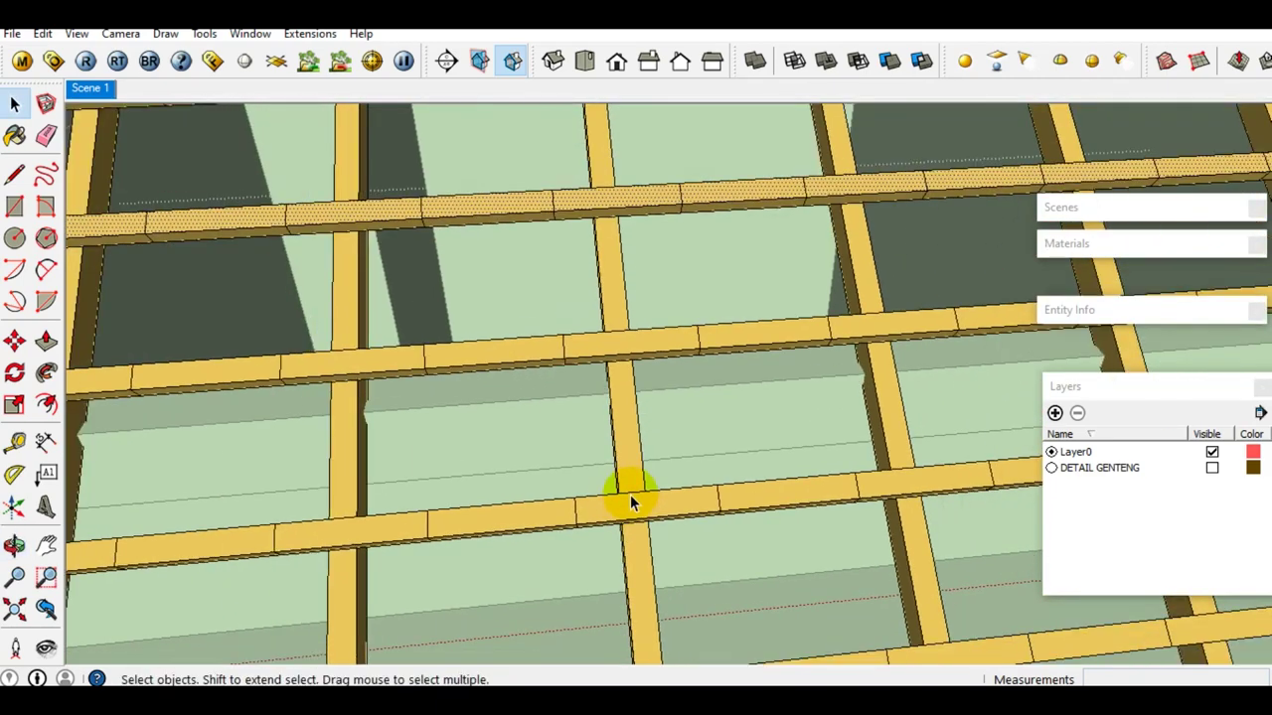
scroll(630, 499, down, 1)
scroll(551, 512, up, 2)
scroll(552, 512, down, 1)
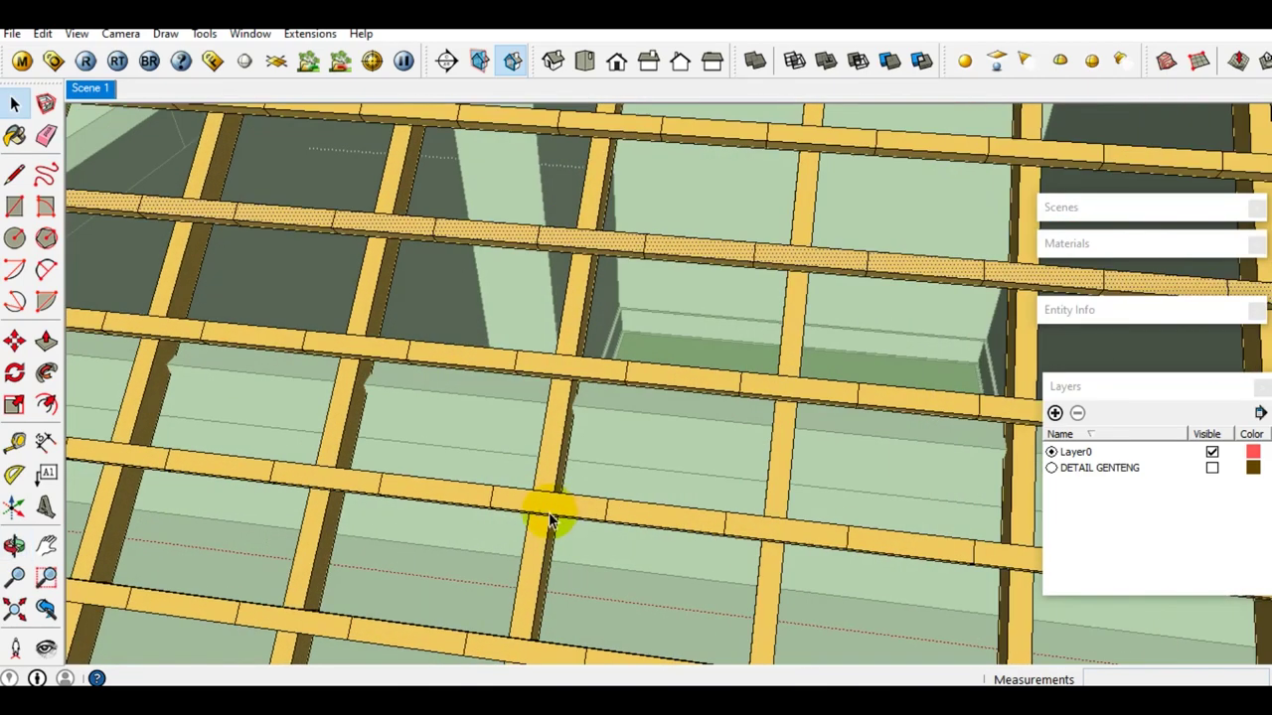
scroll(551, 512, down, 1)
mouse_move(551, 512)
middle_down()
mouse_move(571, 507)
mouse_move(567, 492)
middle_up()
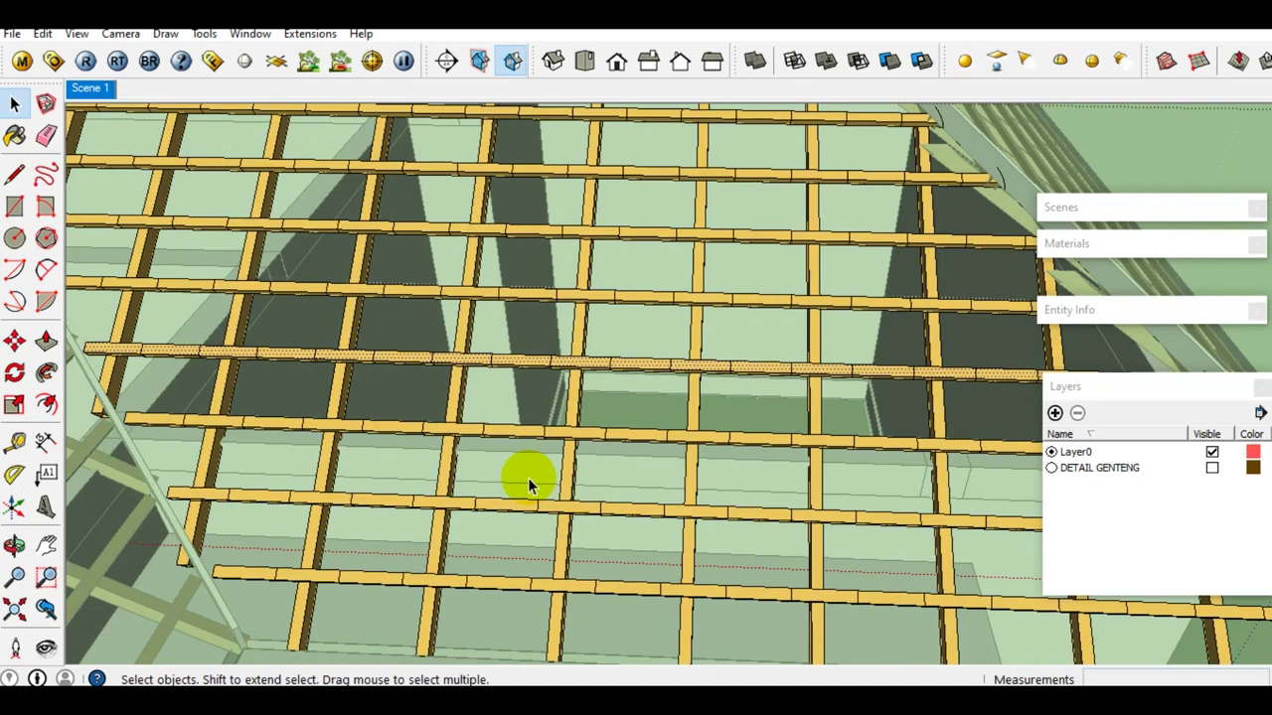
Undo the last edit, then show and re-hide the DETAIL GENTENG tile layer
key(ctrl+z)
scroll(560, 435, up, 2)
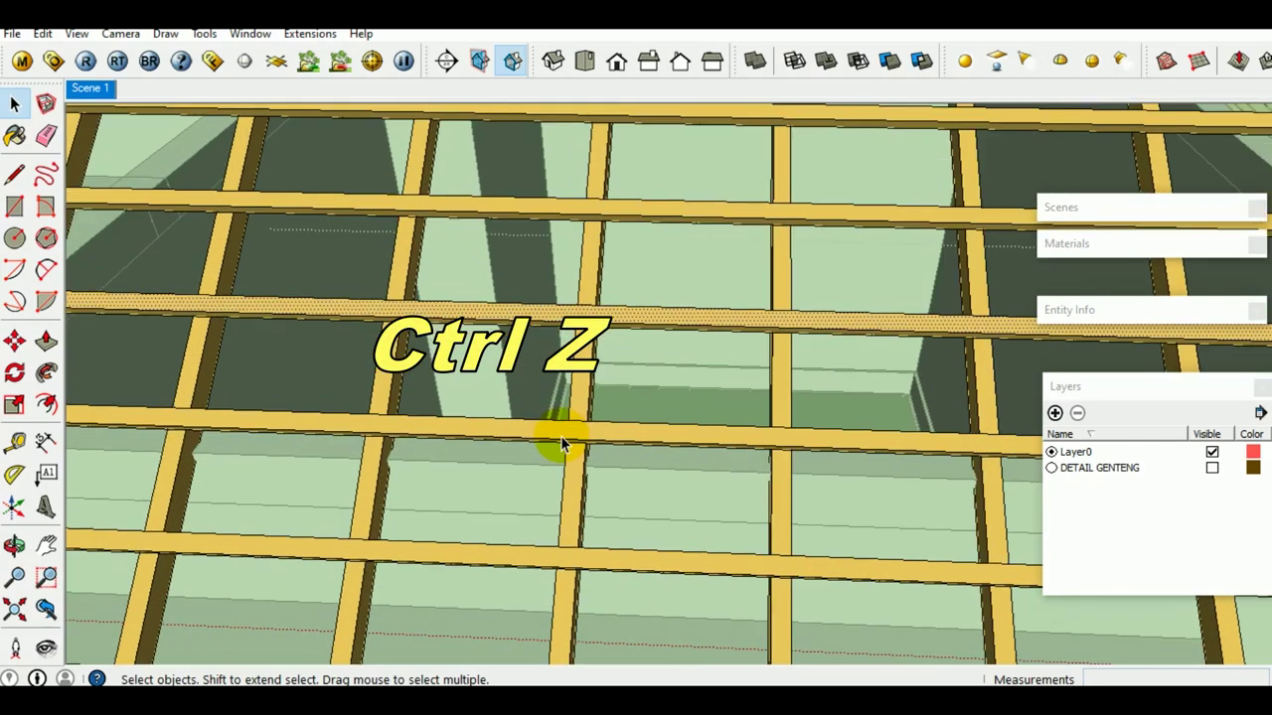
mouse_move(528, 440)
middle_down()
mouse_move(520, 431)
mouse_move(548, 425)
mouse_move(596, 437)
middle_up()
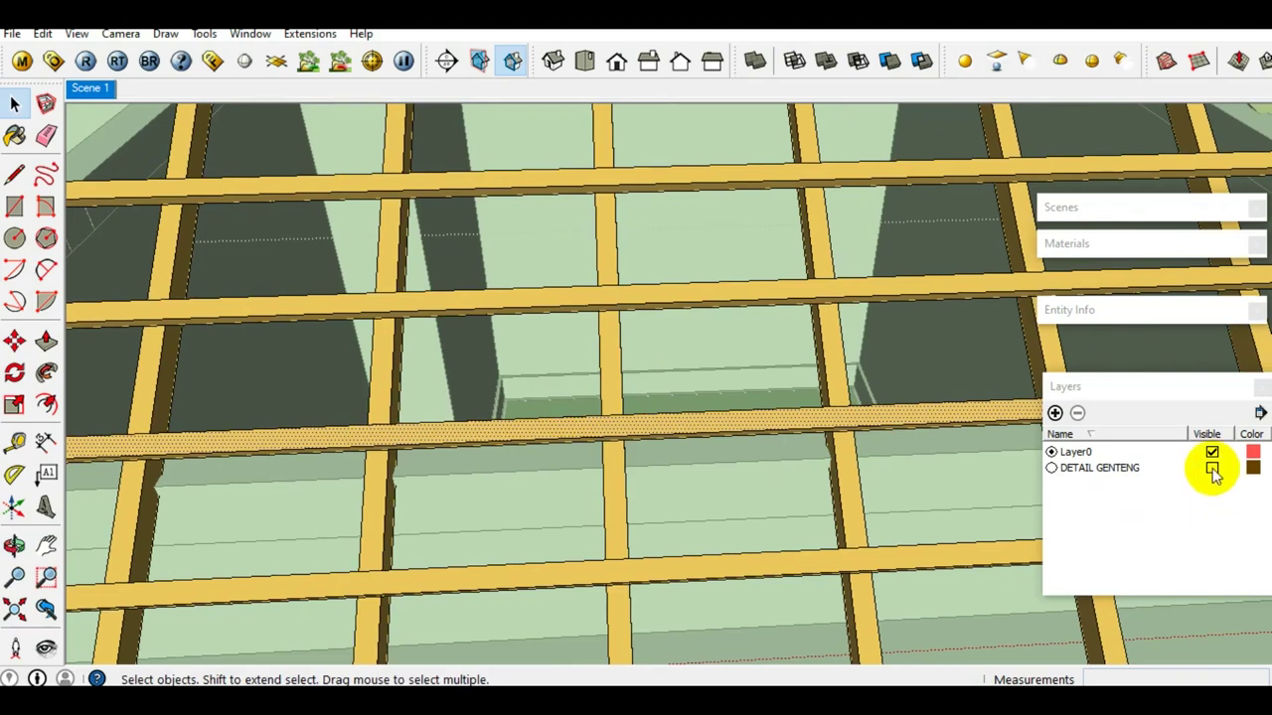
click(1212, 469)
mouse_move(529, 520)
middle_down()
mouse_move(383, 506)
mouse_move(858, 491)
middle_up()
click(1211, 469)
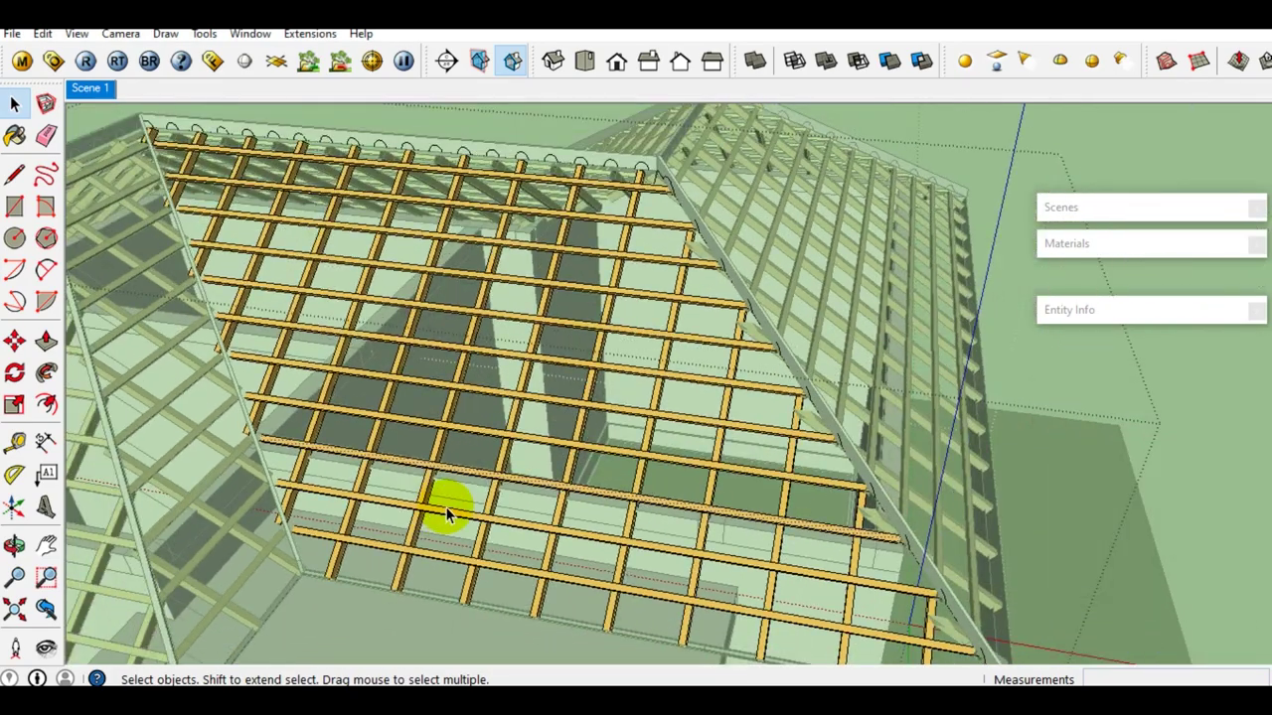
Select the left roof slope's framing
scroll(447, 514, down, 2)
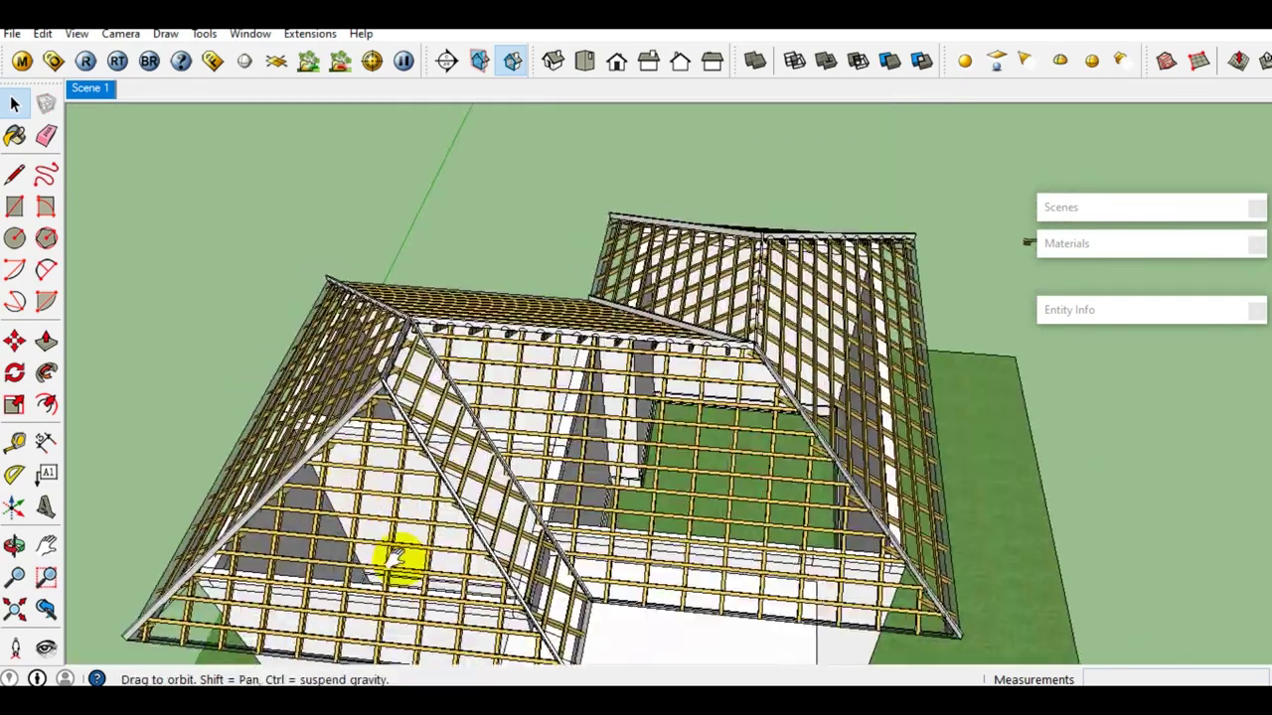
mouse_move(475, 483)
middle_down()
mouse_move(398, 510)
mouse_move(441, 554)
mouse_move(421, 534)
middle_up()
scroll(397, 487, up, 2)
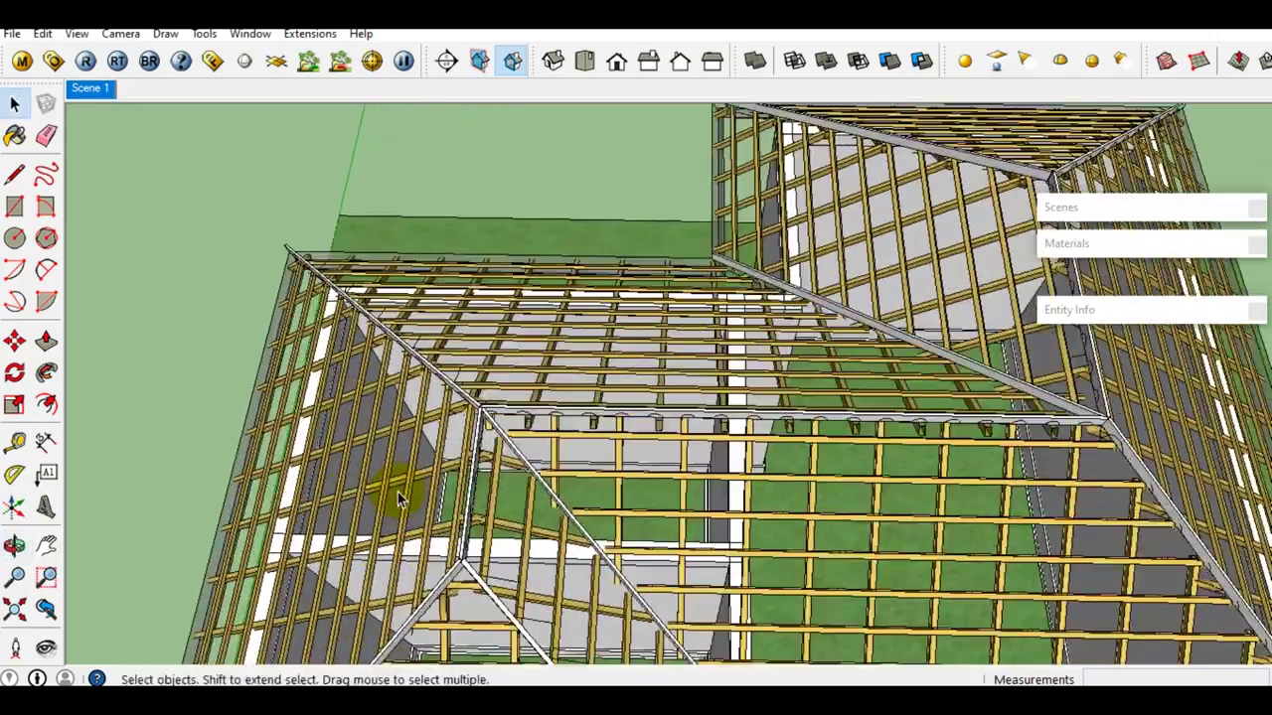
scroll(397, 488, up, 2)
ctrl+click(442, 475)
middle_drag(442, 475, 484, 459)
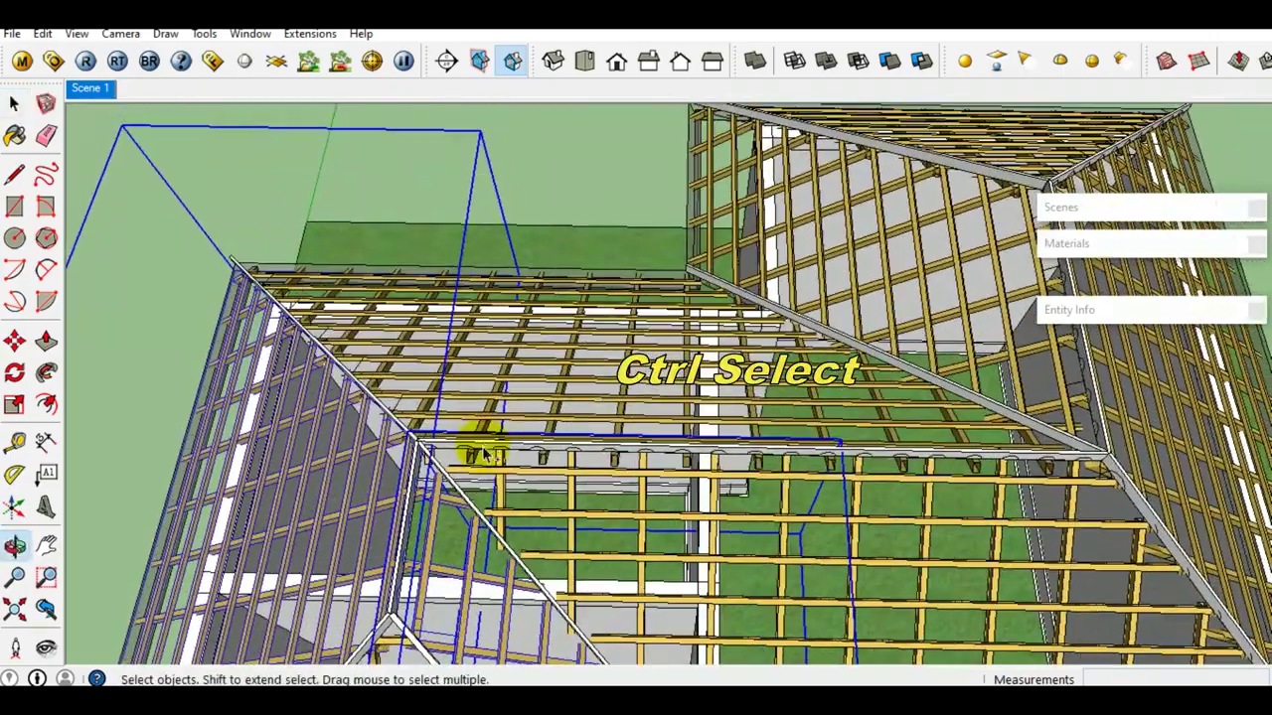
Add the right slope's framing to the selection and hide both selected roof slopes
mouse_move(485, 407)
middle_down()
mouse_move(477, 440)
mouse_move(644, 432)
mouse_move(488, 446)
mouse_move(735, 470)
mouse_move(672, 435)
mouse_move(651, 487)
mouse_move(666, 417)
mouse_move(488, 483)
middle_up()
ctrl+click(731, 470)
scroll(480, 494, up, 3)
right_click(480, 488)
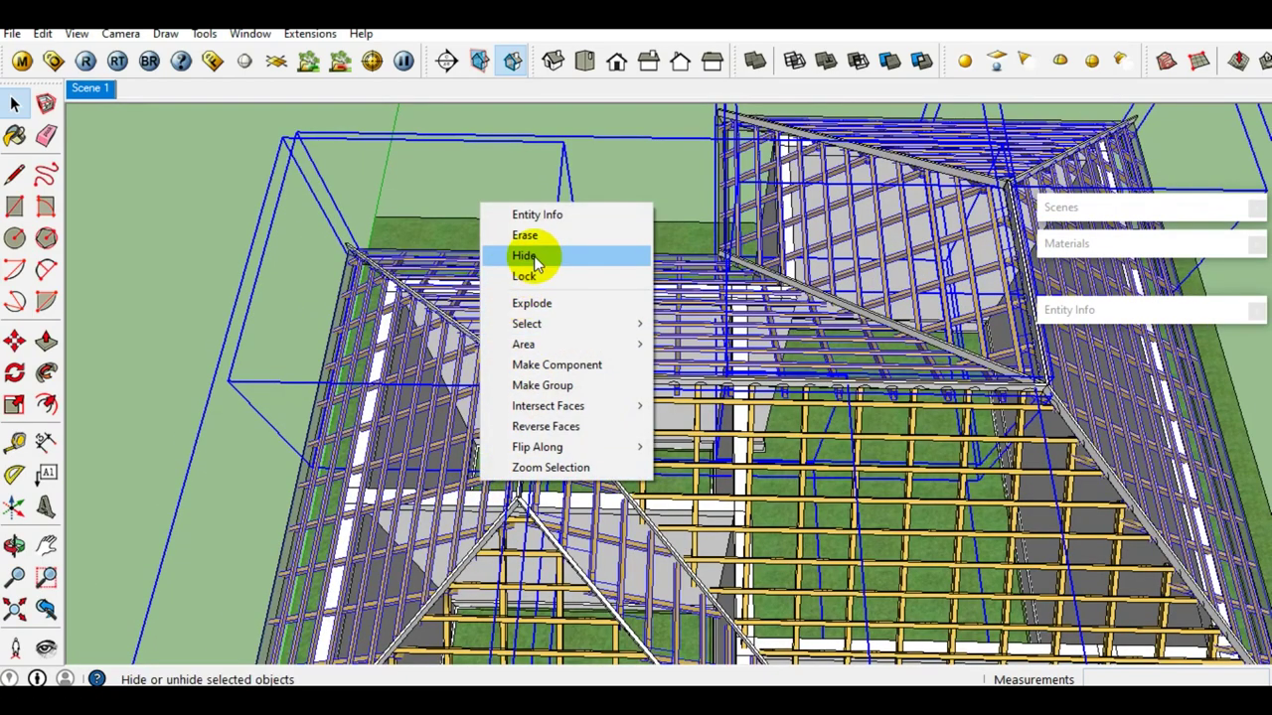
click(533, 256)
mouse_move(526, 264)
middle_down()
mouse_move(636, 360)
mouse_move(666, 263)
middle_up()
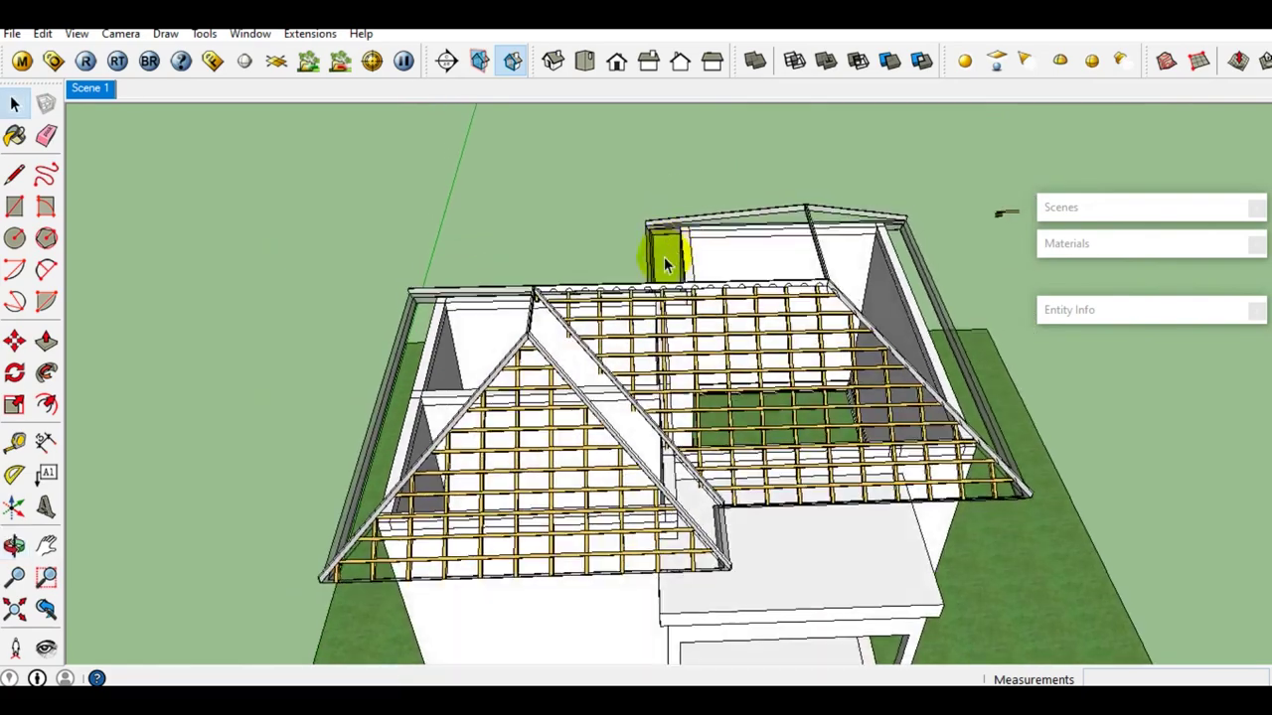
scroll(665, 298, up, 3)
scroll(407, 457, up, 2)
mouse_move(500, 465)
middle_down()
mouse_move(602, 411)
mouse_move(647, 249)
middle_up()
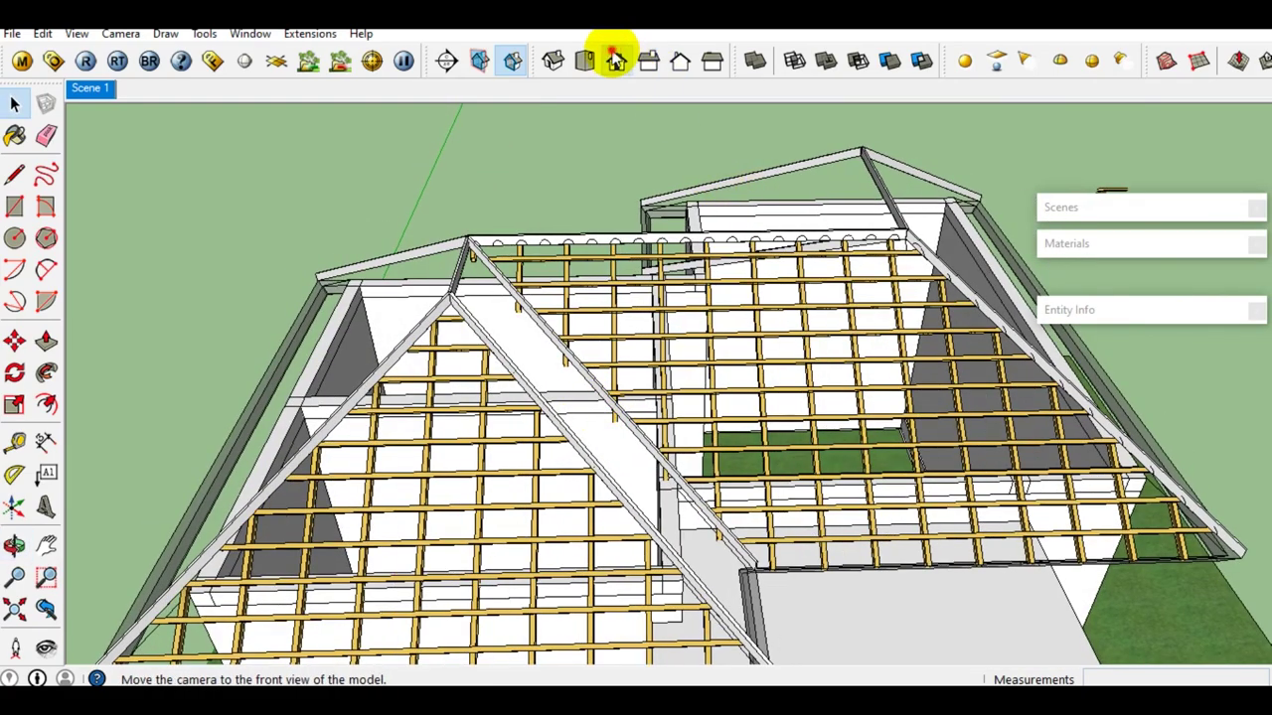
Switch to a front view with Parallel Projection
click(616, 60)
scroll(557, 253, down, 3)
click(119, 34)
click(149, 122)
scroll(608, 182, up, 2)
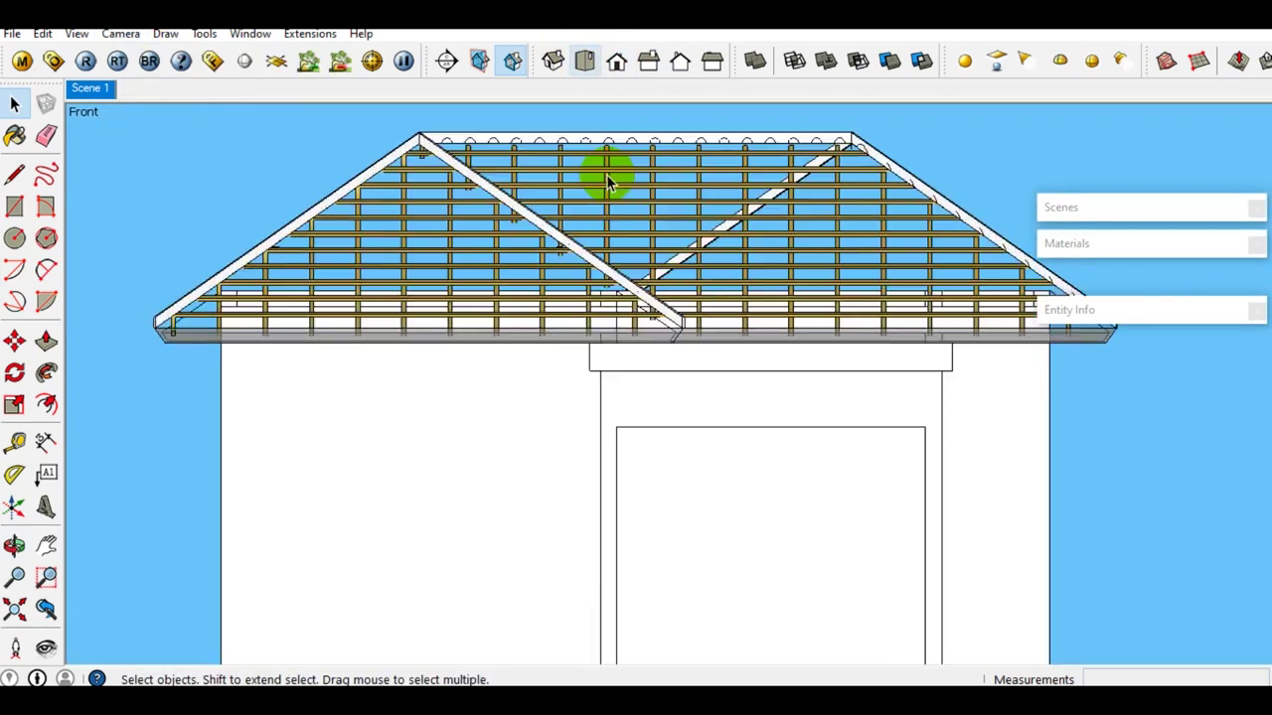
scroll(608, 182, up, 1)
scroll(673, 235, down, 2)
scroll(402, 334, up, 3)
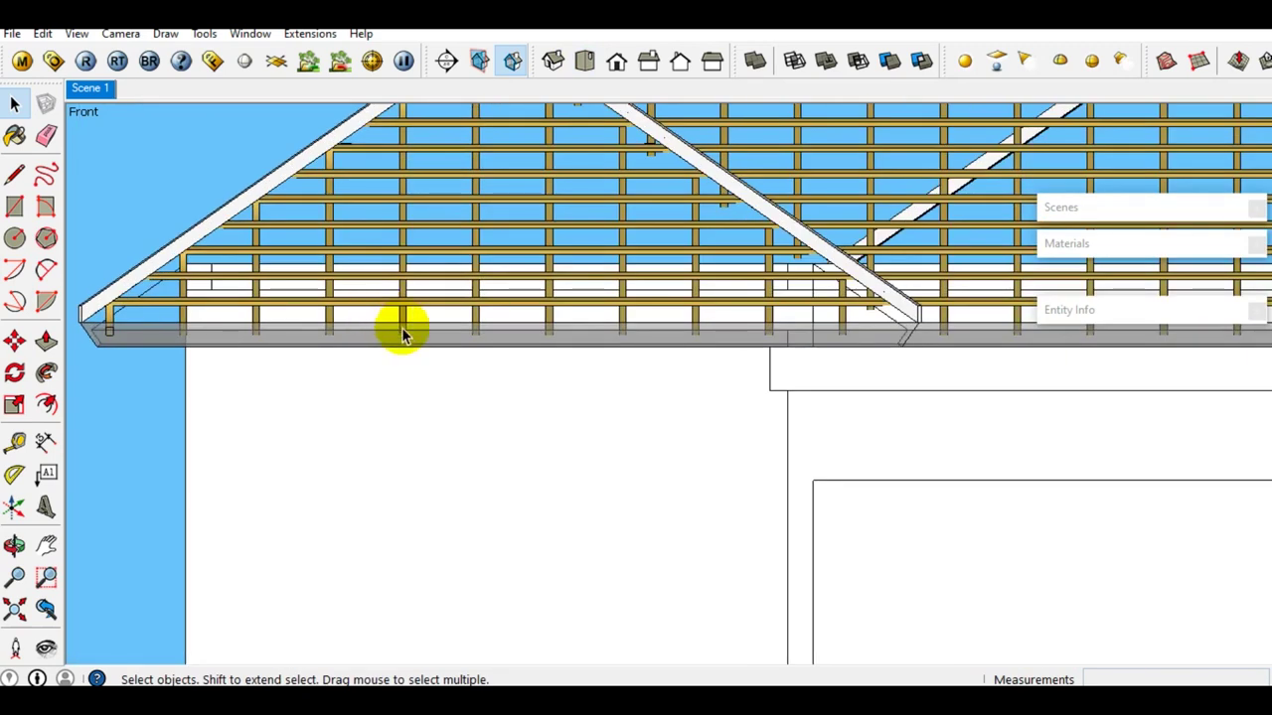
scroll(447, 339, up, 3)
Paint the eave fascia band with the light grey Color_001 material
click(455, 344)
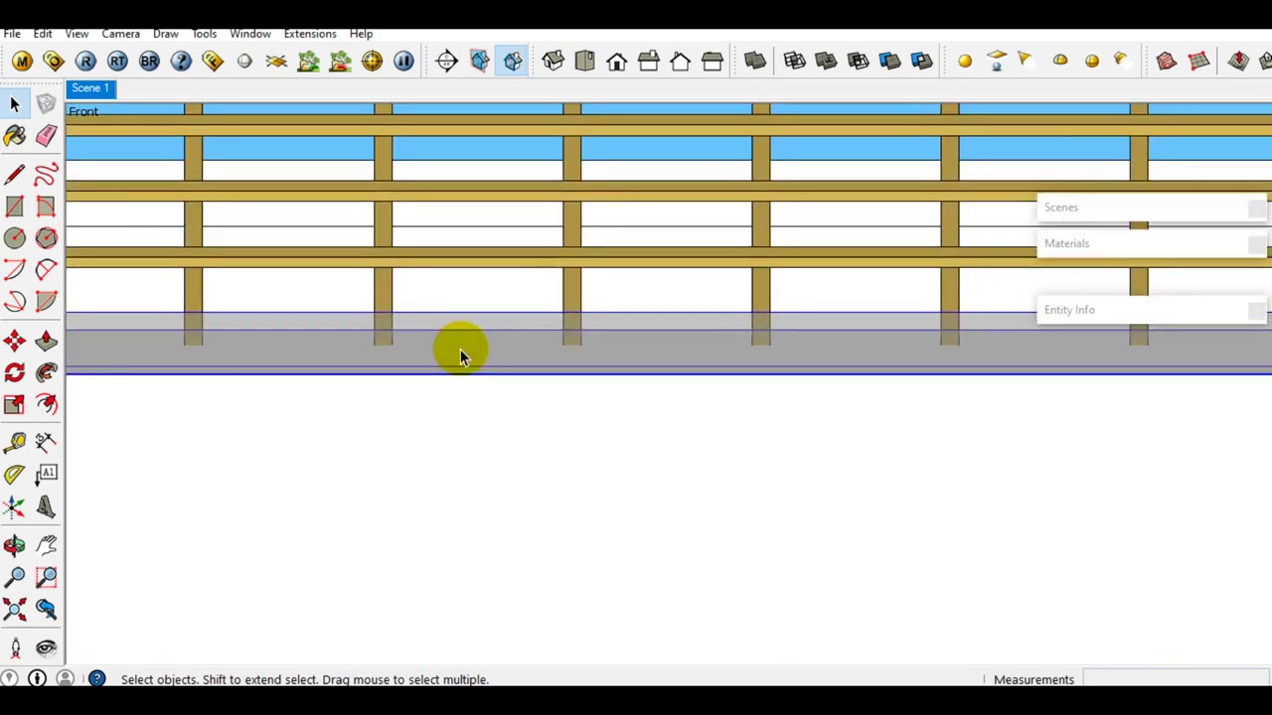
double_click(460, 354)
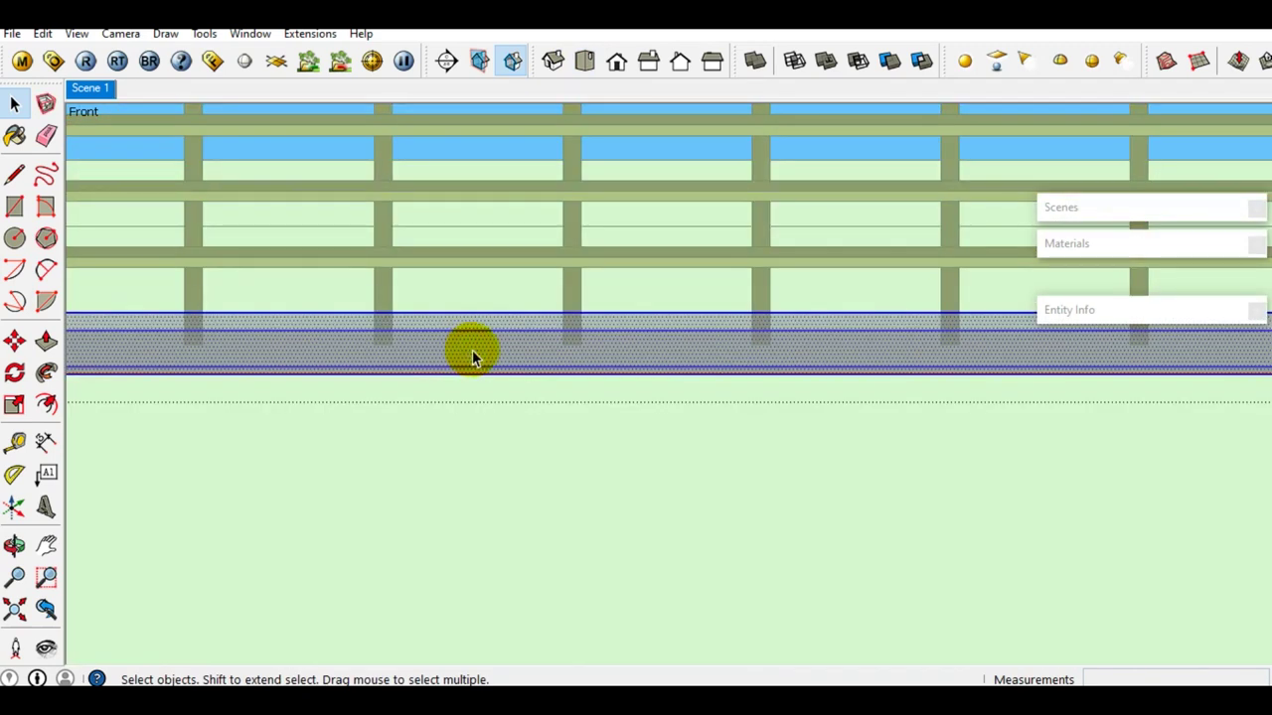
click(1137, 334)
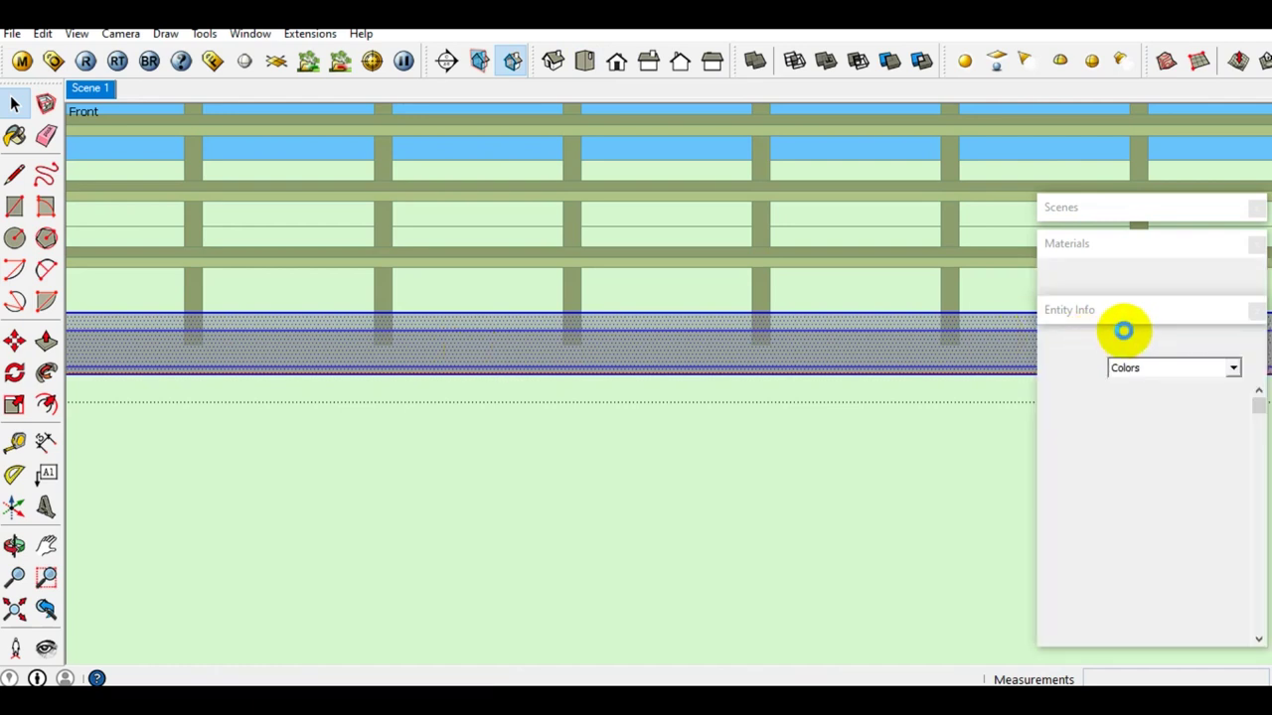
click(1111, 413)
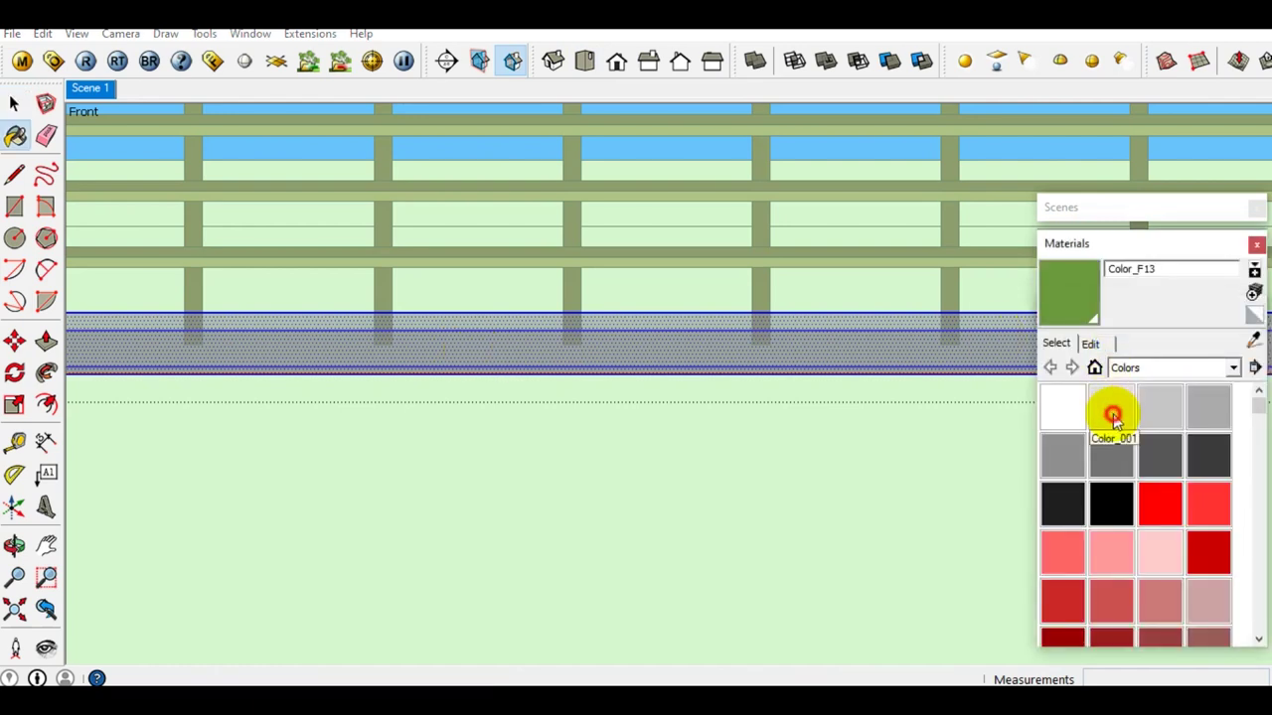
click(699, 353)
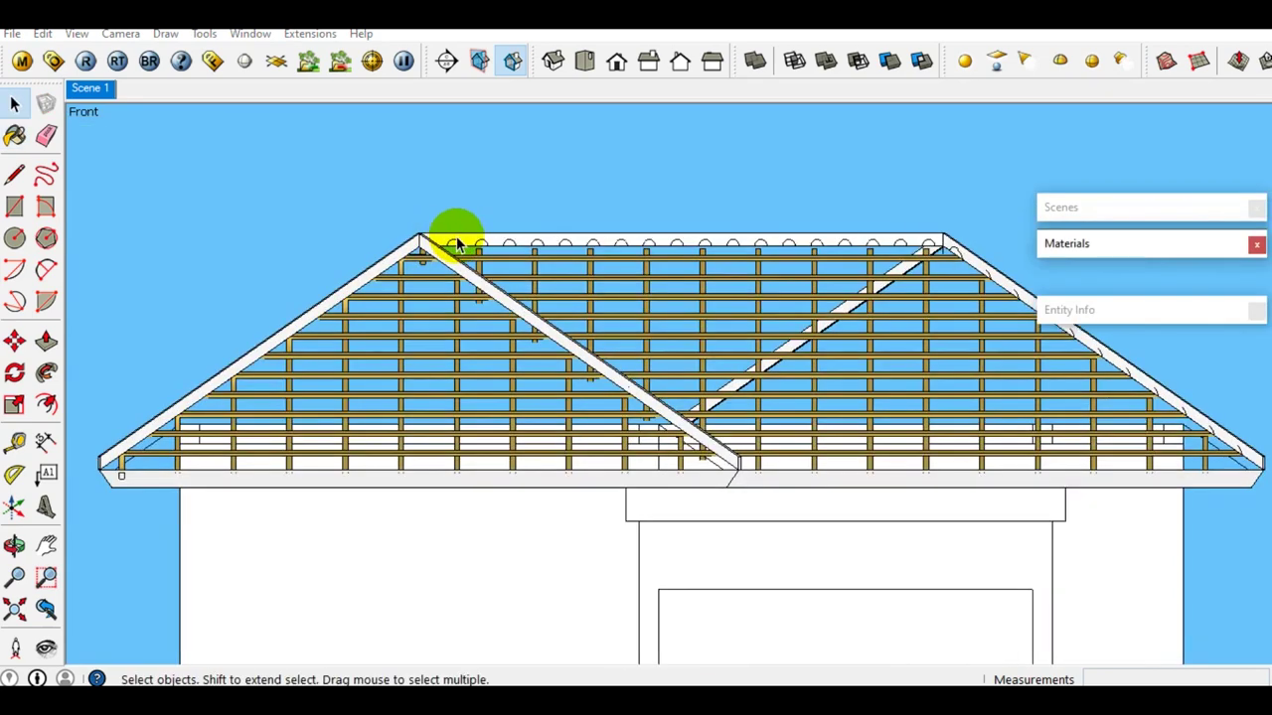
click(35, 550)
drag(557, 487, 512, 524)
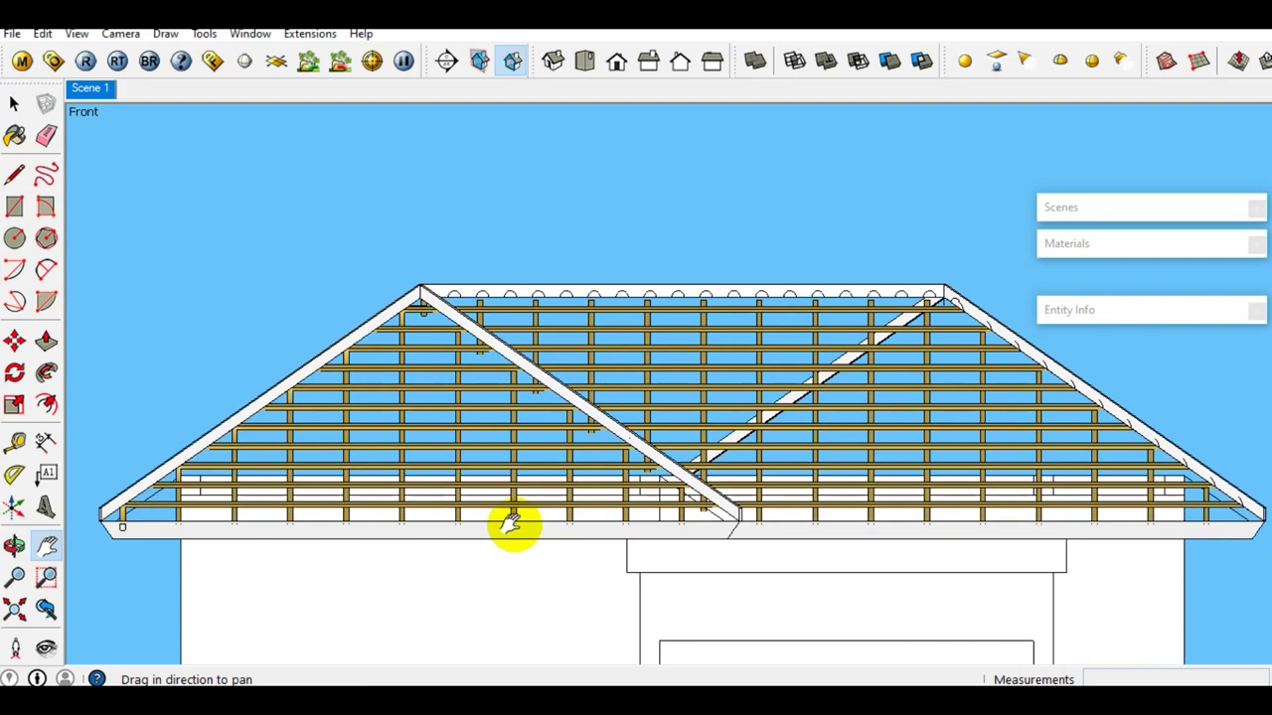
scroll(502, 517, down, 2)
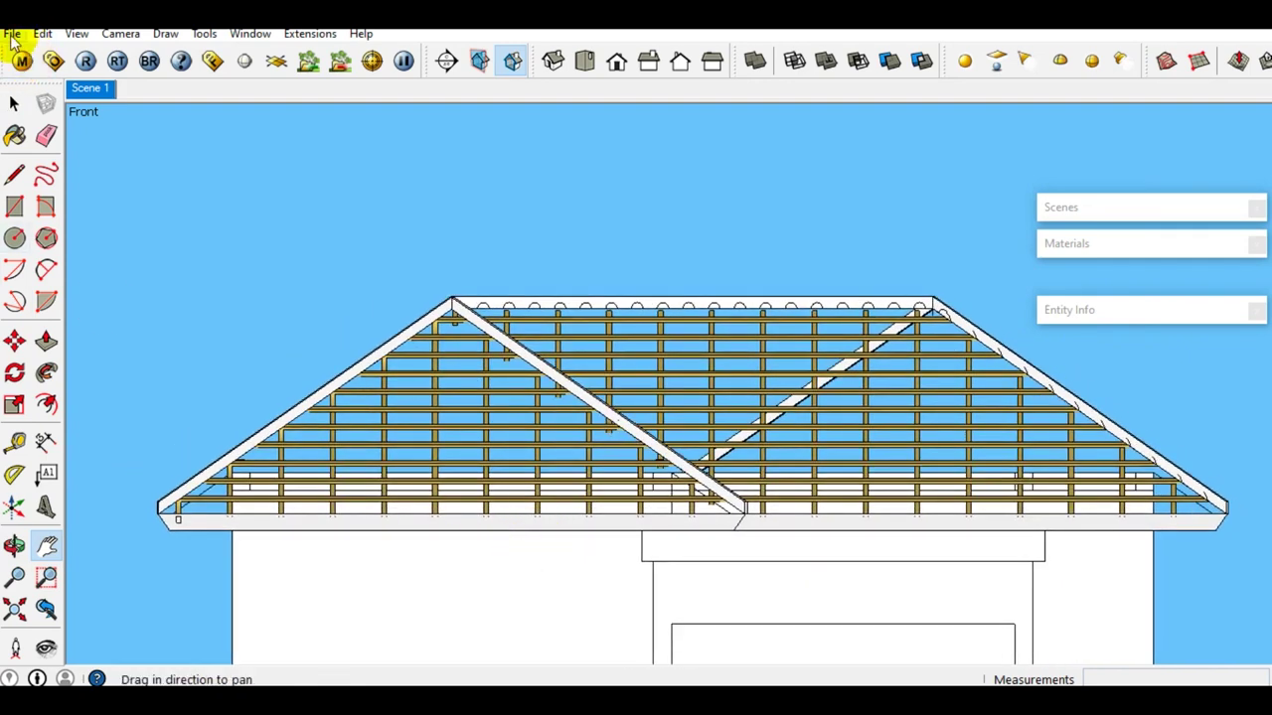
Export the front view as a 2D AutoCAD DWG and open Untitled.dwg in AutoCAD
click(12, 34)
click(332, 339)
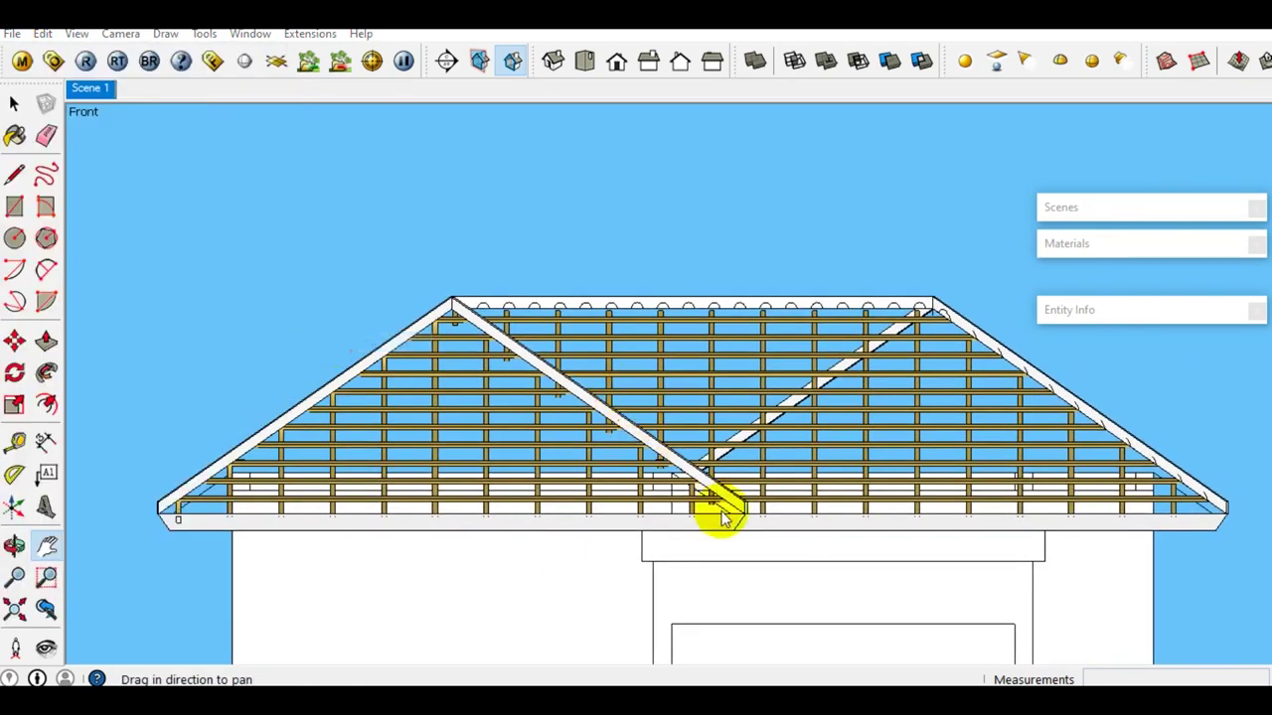
click(681, 524)
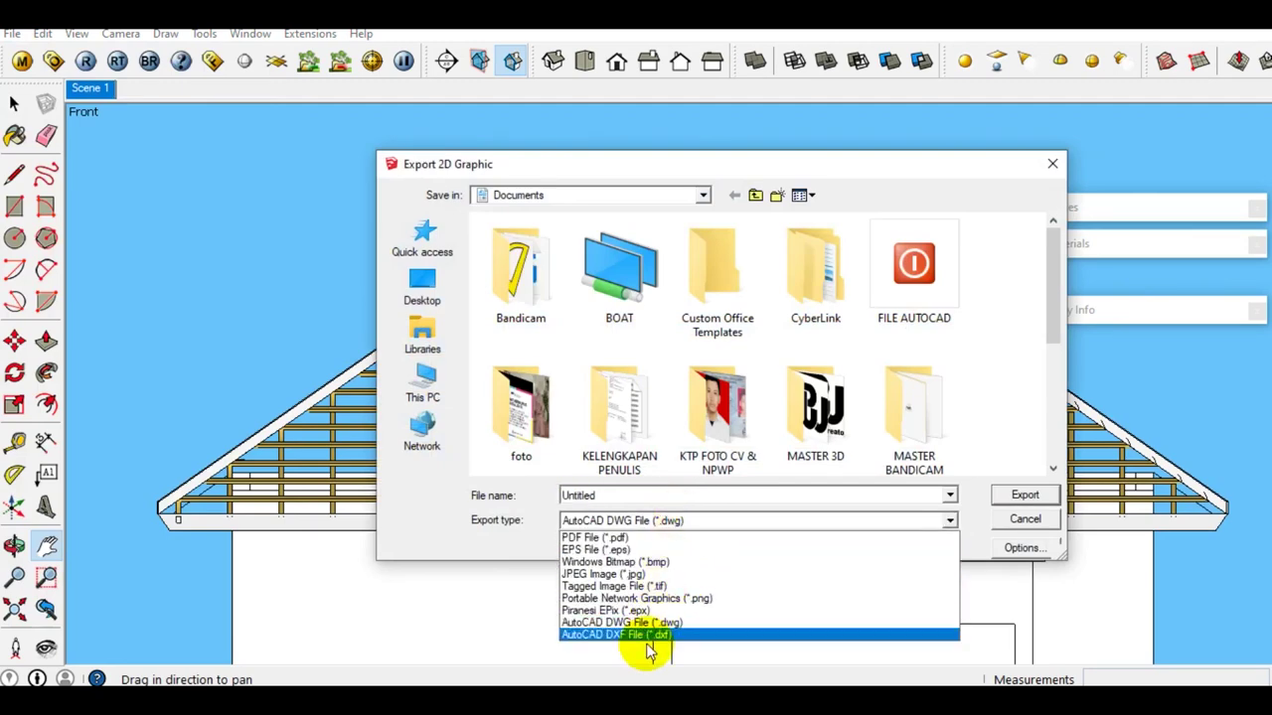
click(641, 623)
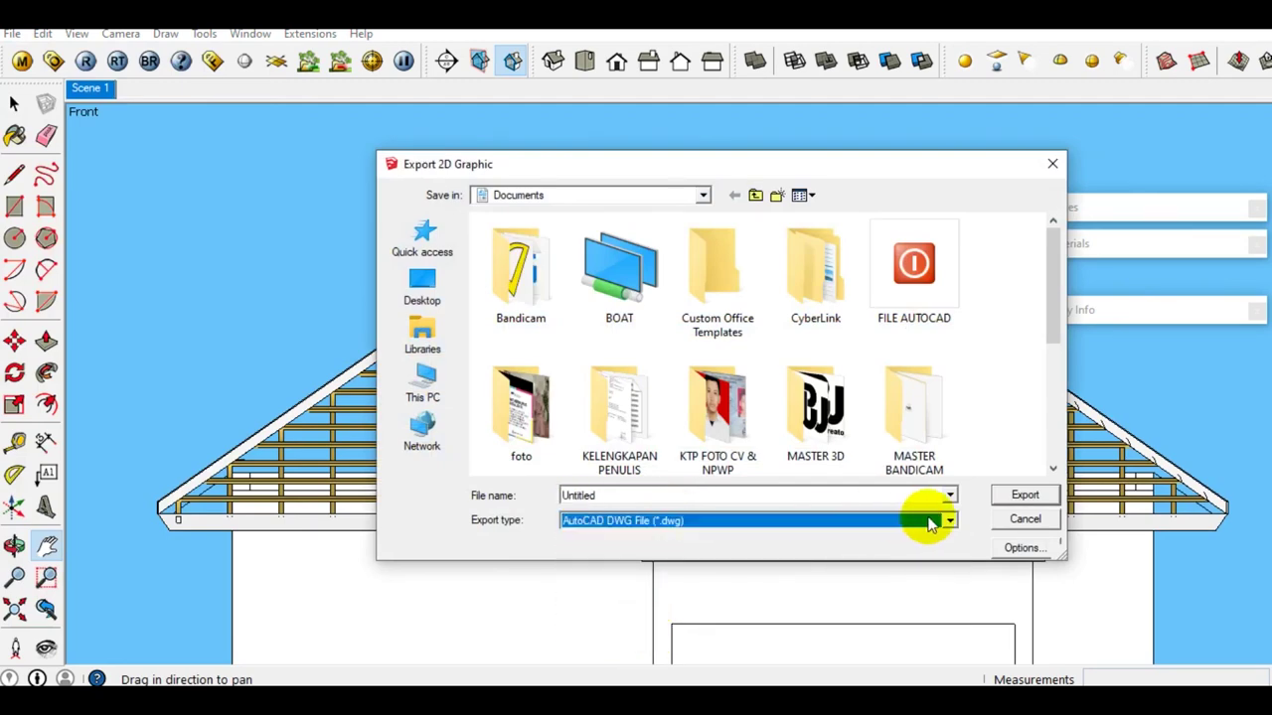
click(1025, 496)
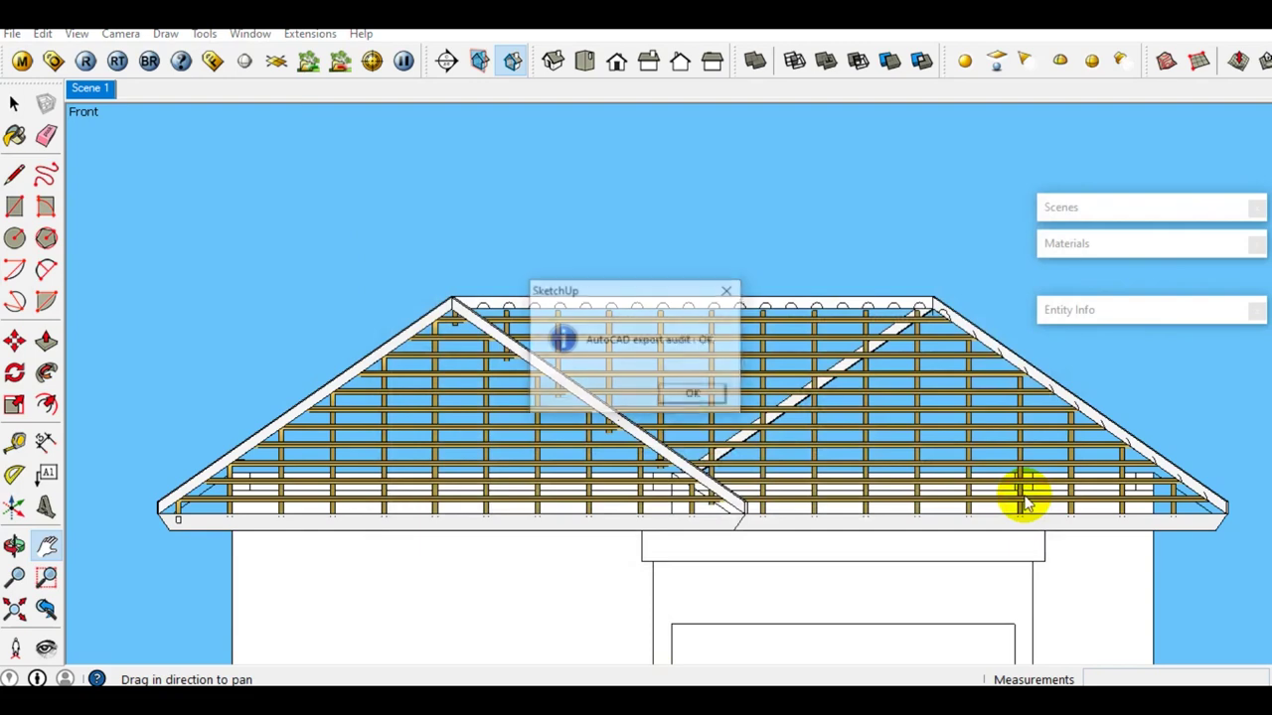
click(694, 395)
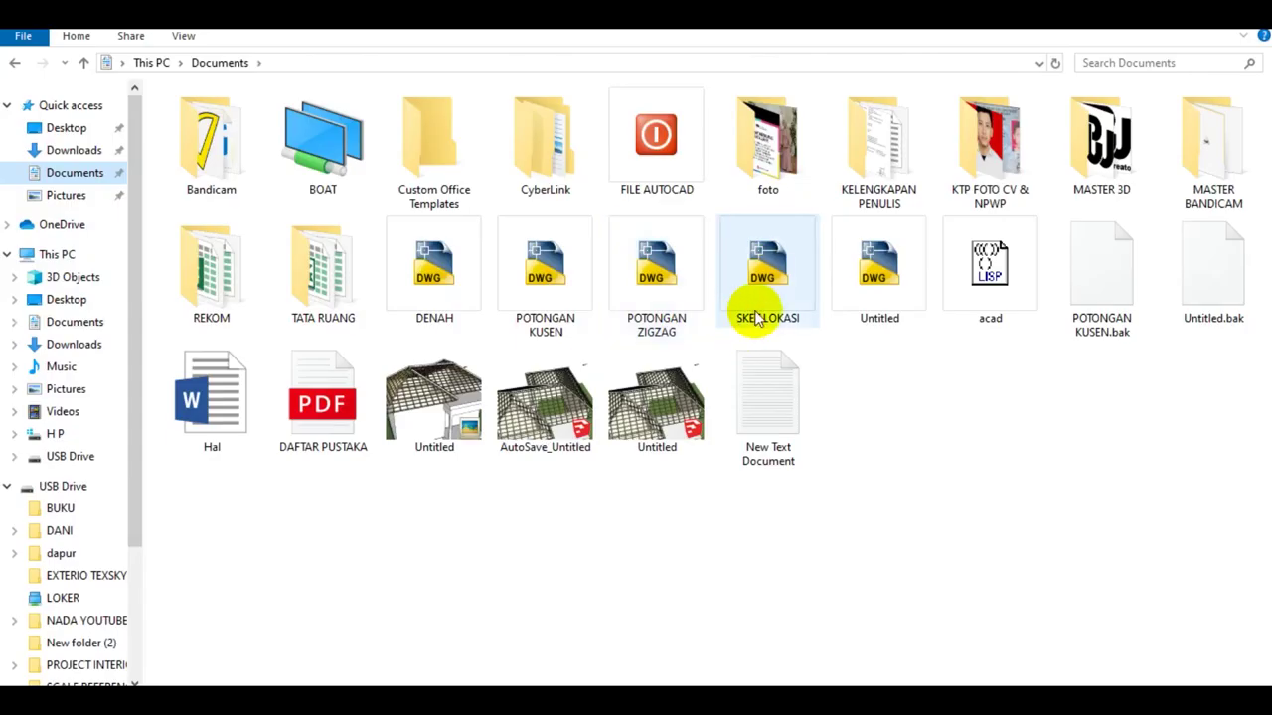
double_click(844, 284)
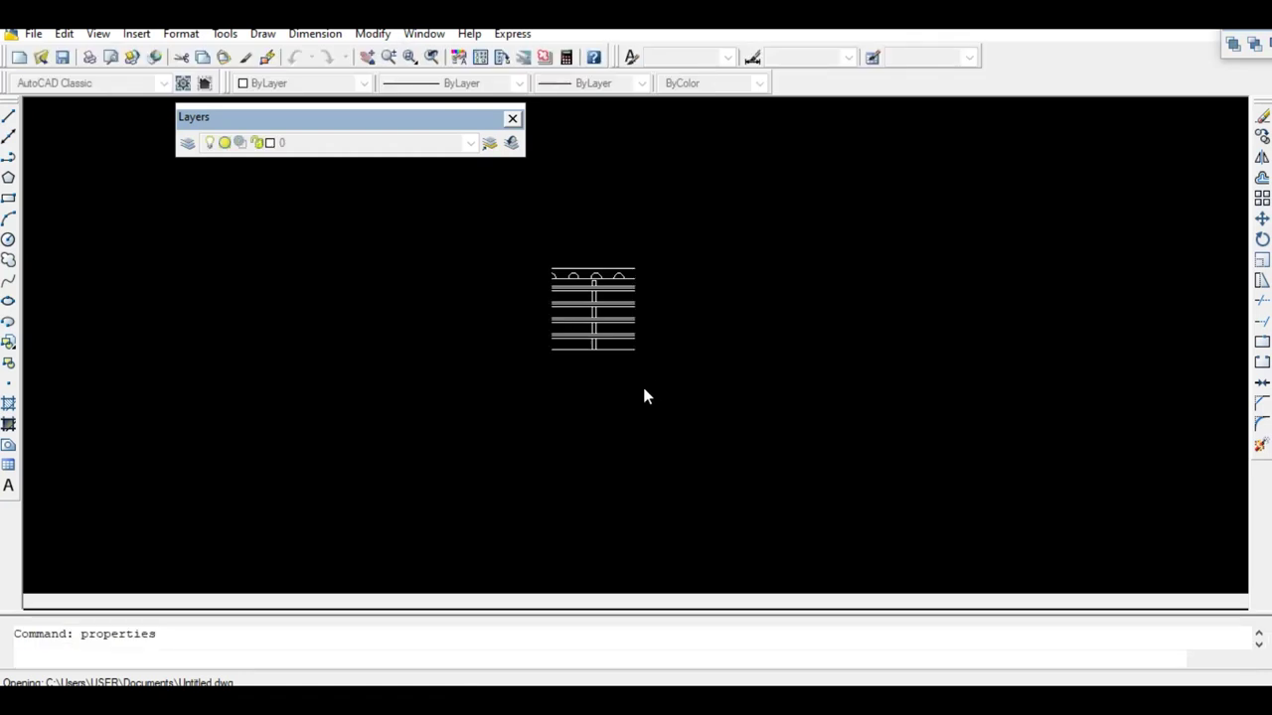
In AutoCAD, move all 2340 roof drawing objects to a new position
scroll(681, 358, down, 3)
scroll(696, 377, up, 1)
text(m)
key(Return)
click(885, 475)
click(350, 267)
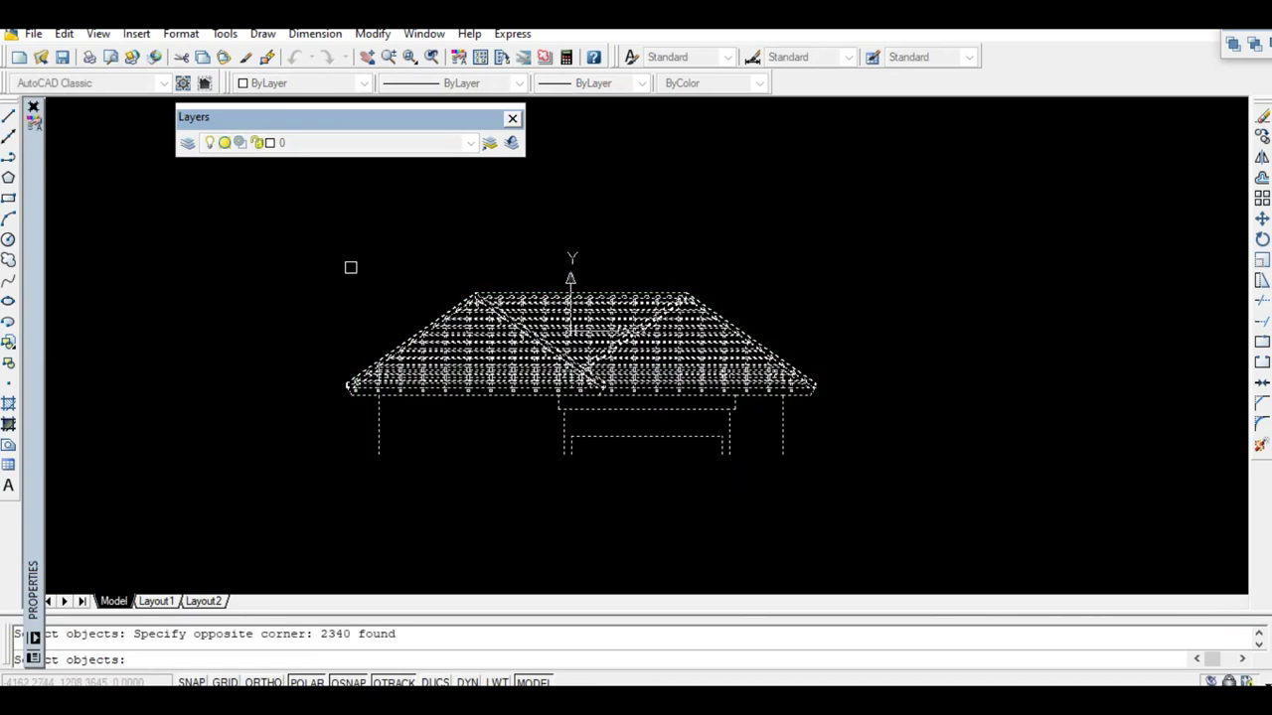
click(881, 492)
click(278, 270)
key(Return)
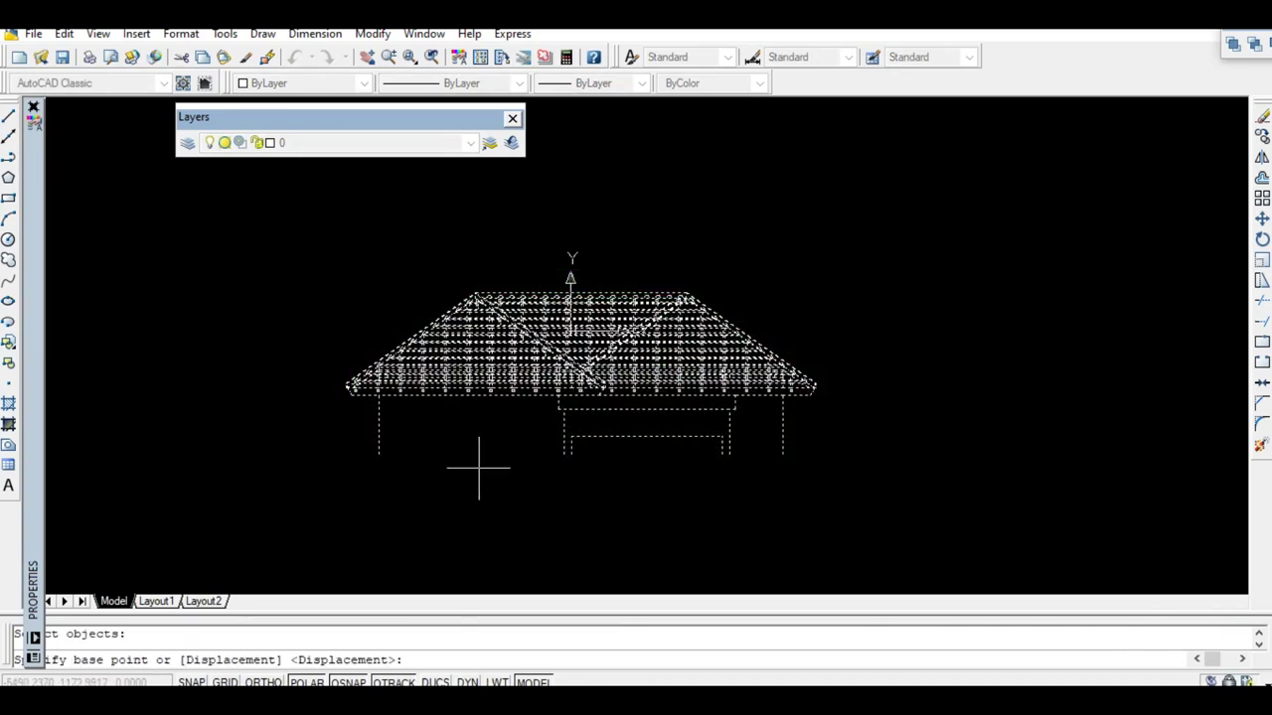
click(747, 467)
Erase the curved cap arc on the left hip, then return to SketchUp
scroll(496, 395, up, 2)
scroll(496, 394, up, 2)
scroll(497, 394, up, 2)
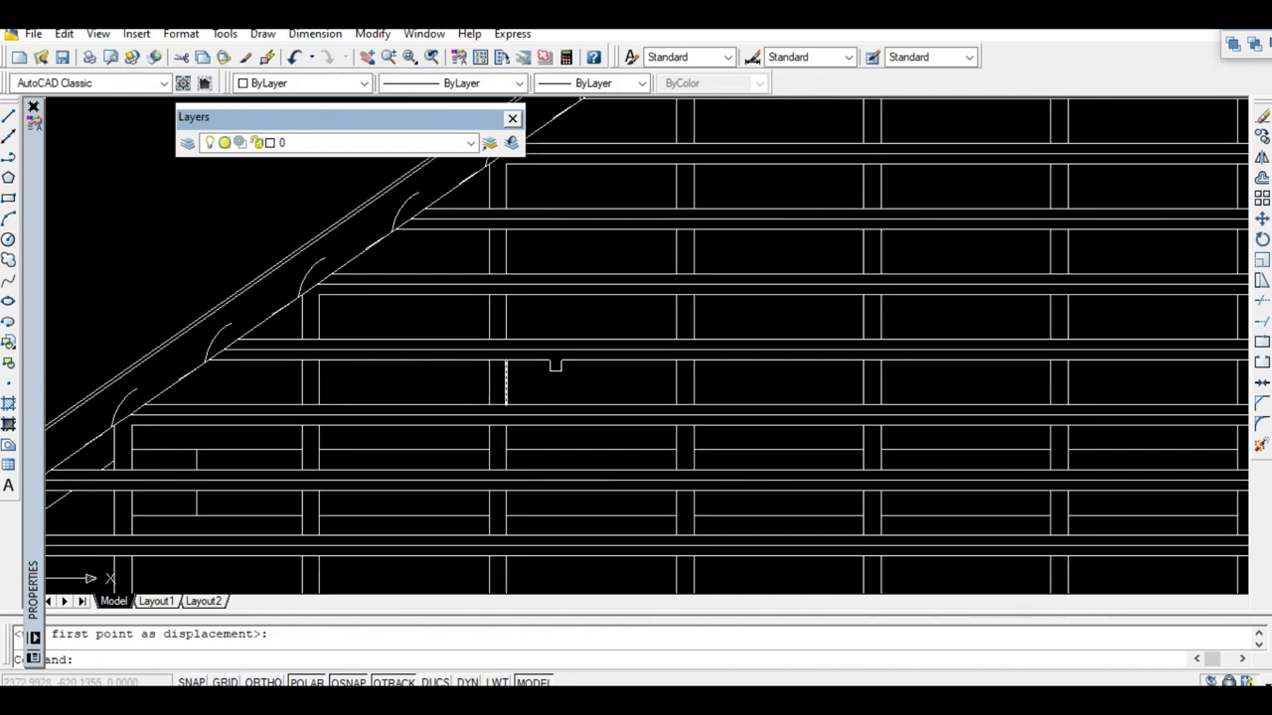
middle_drag(563, 370, 463, 375)
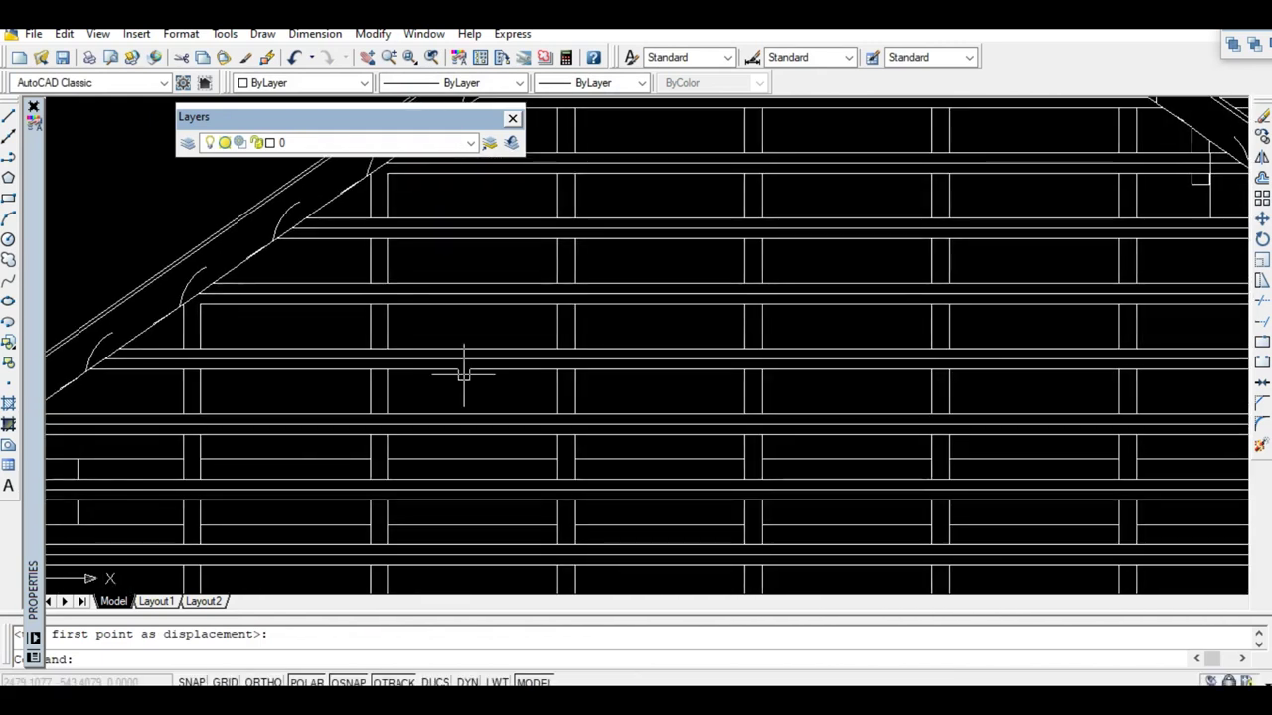
scroll(463, 375, down, 2)
scroll(453, 354, down, 2)
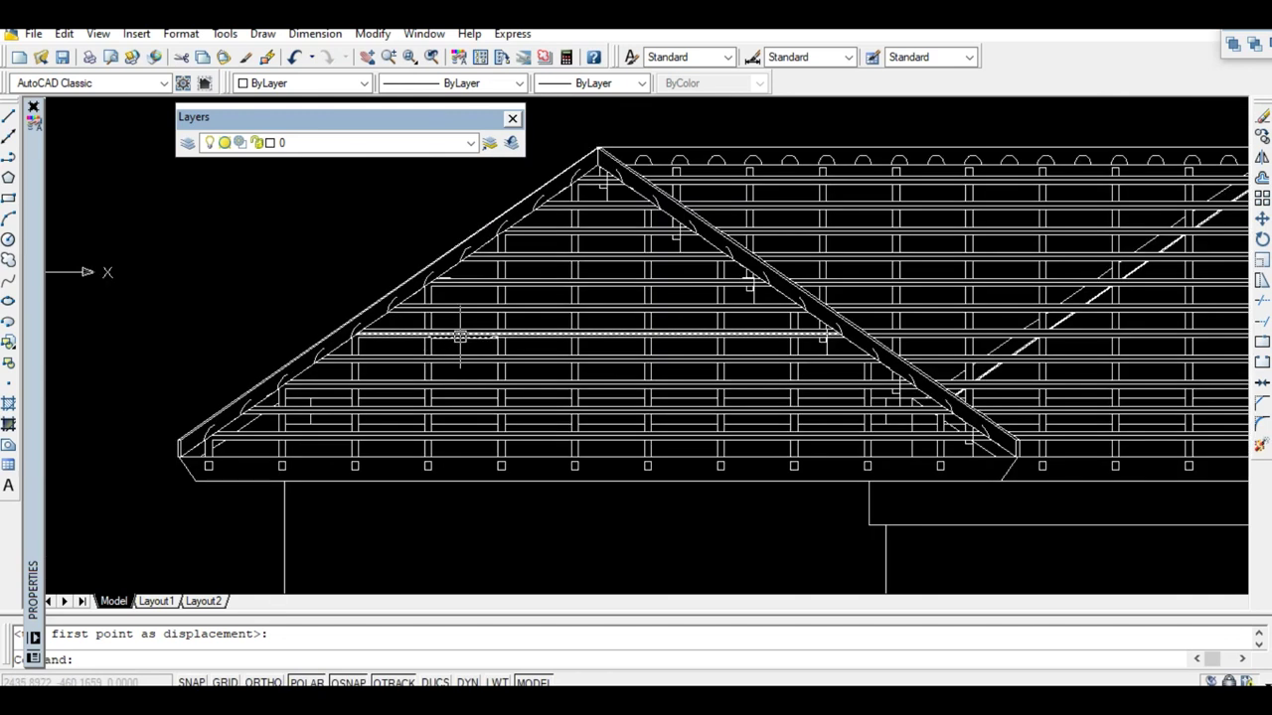
scroll(490, 338, up, 3)
scroll(490, 338, down, 3)
scroll(459, 350, up, 5)
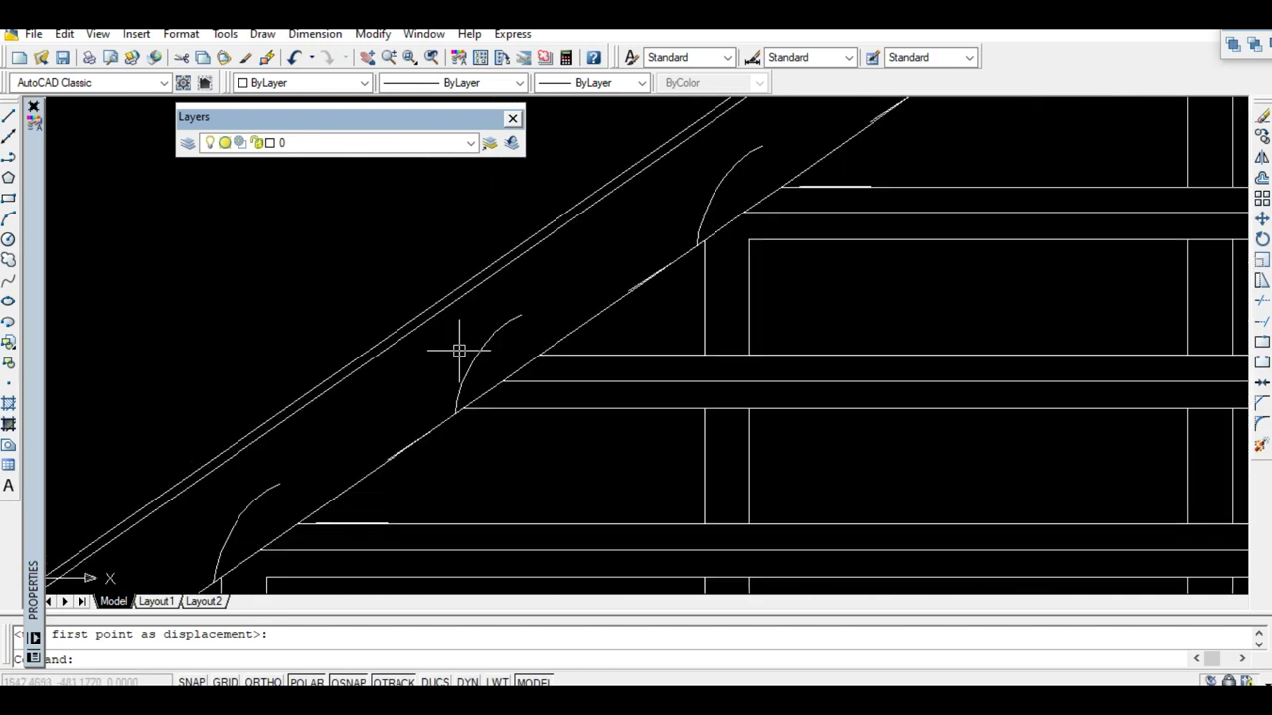
scroll(444, 361, up, 2)
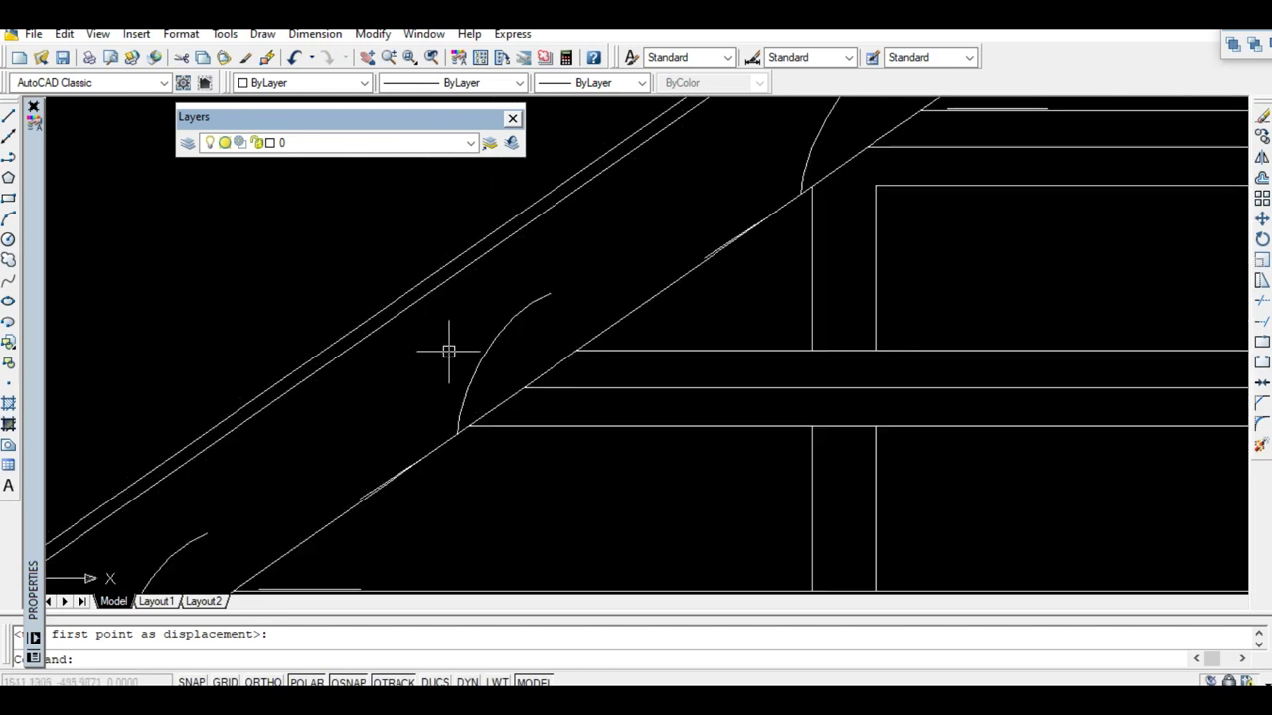
scroll(452, 349, down, 3)
scroll(456, 349, up, 2)
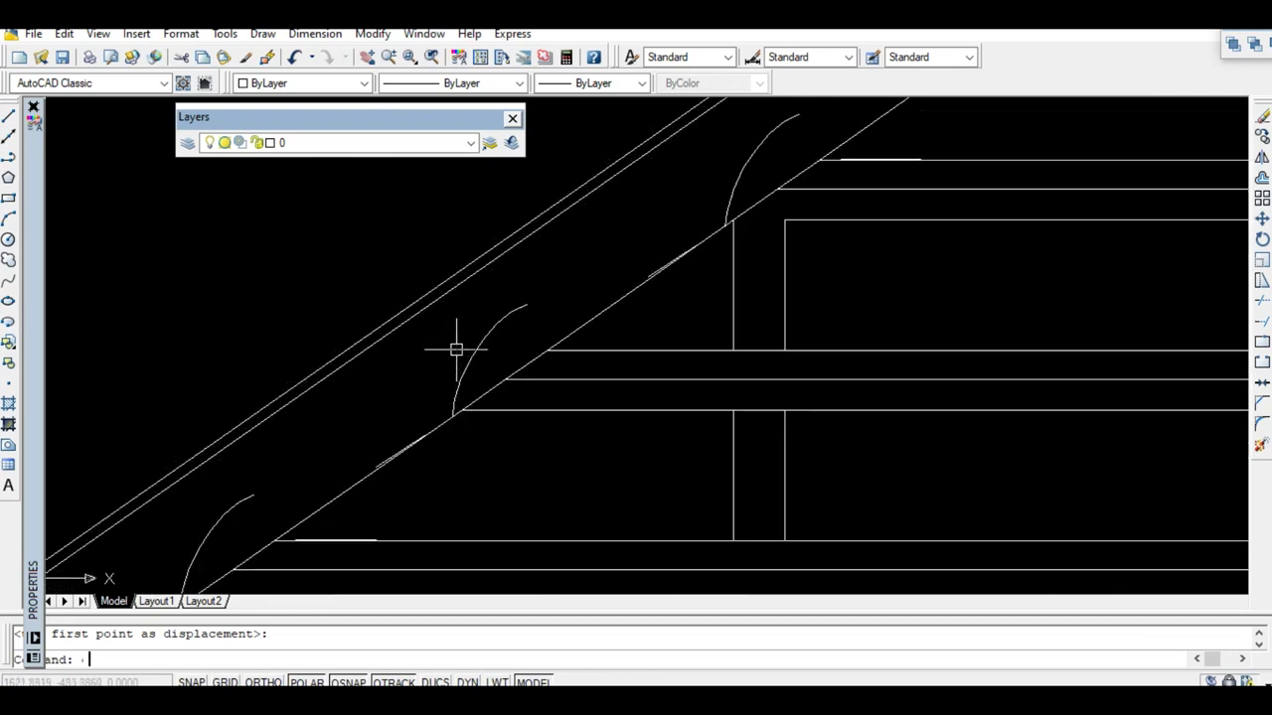
text(e)
key(Return)
scroll(455, 323, up, 2)
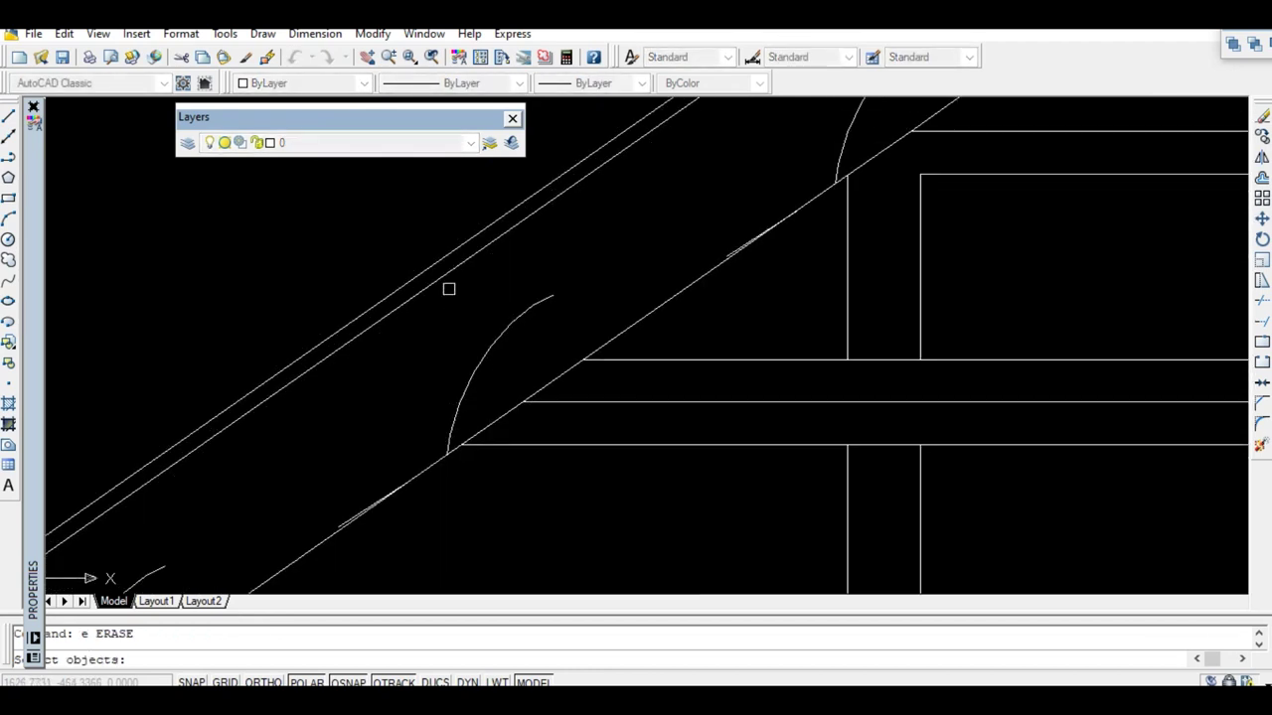
click(537, 490)
scroll(541, 343, up, 3)
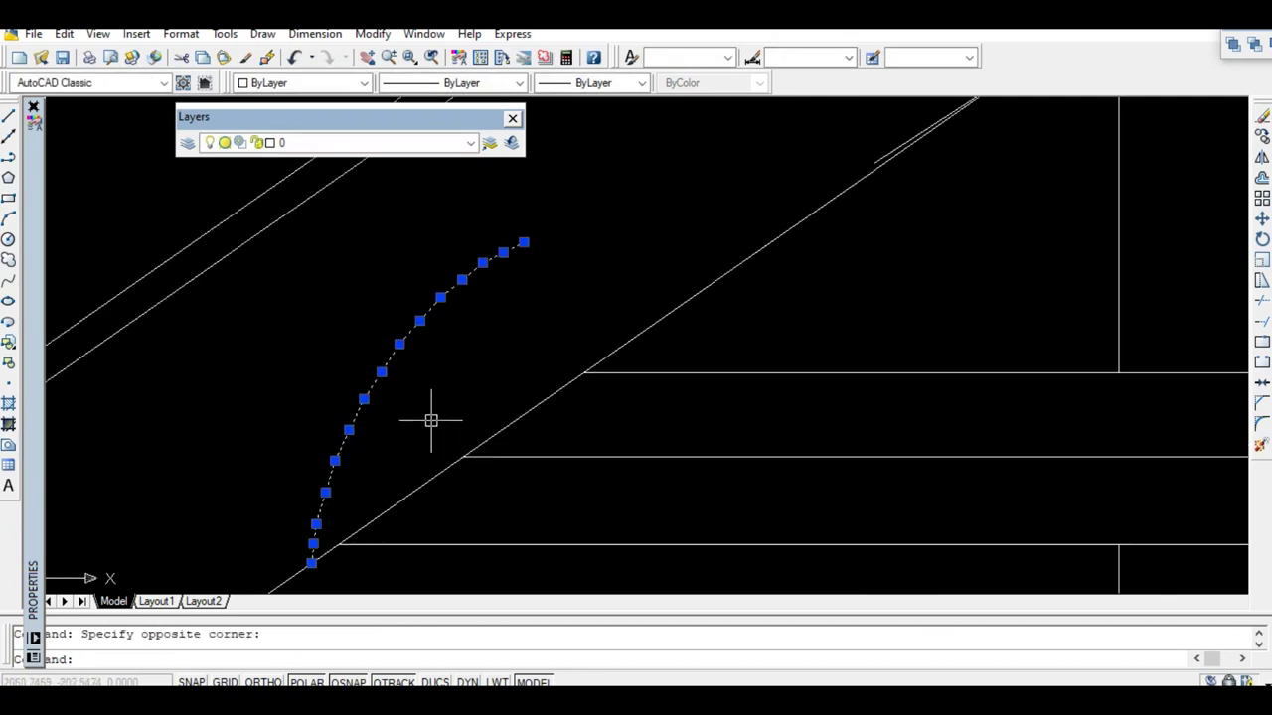
key(Delete)
scroll(431, 420, down, 5)
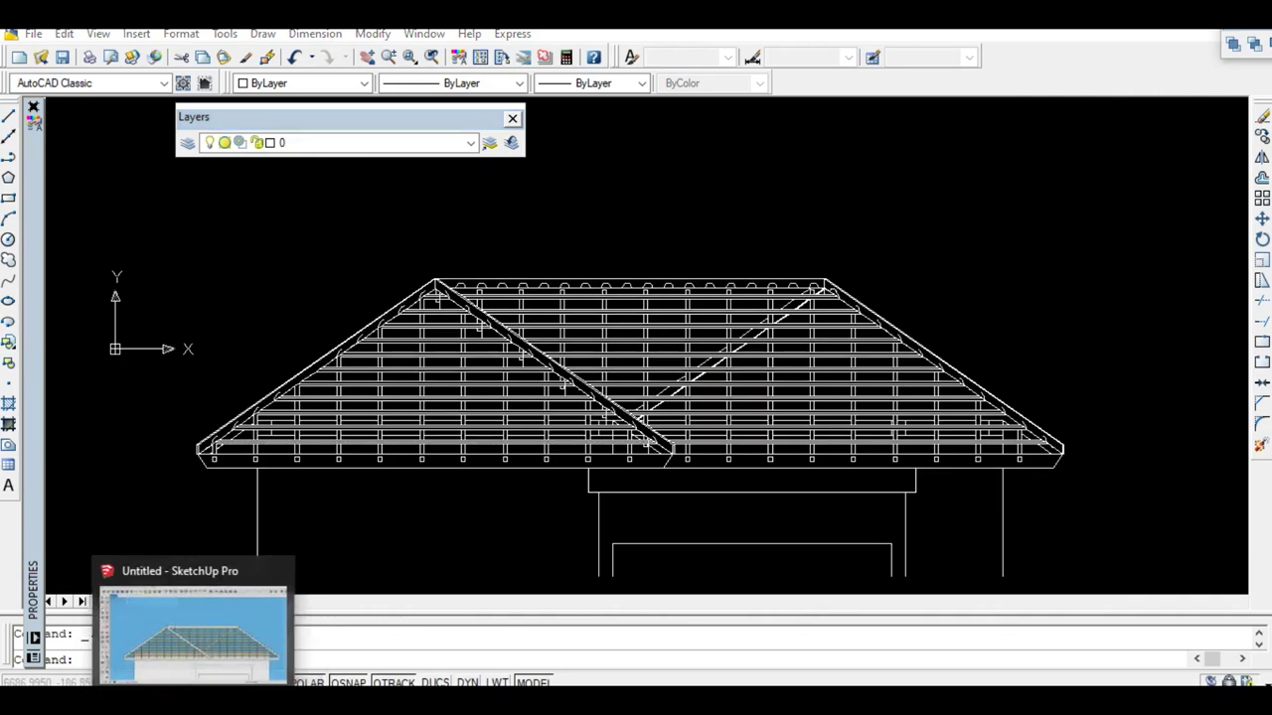
click(184, 641)
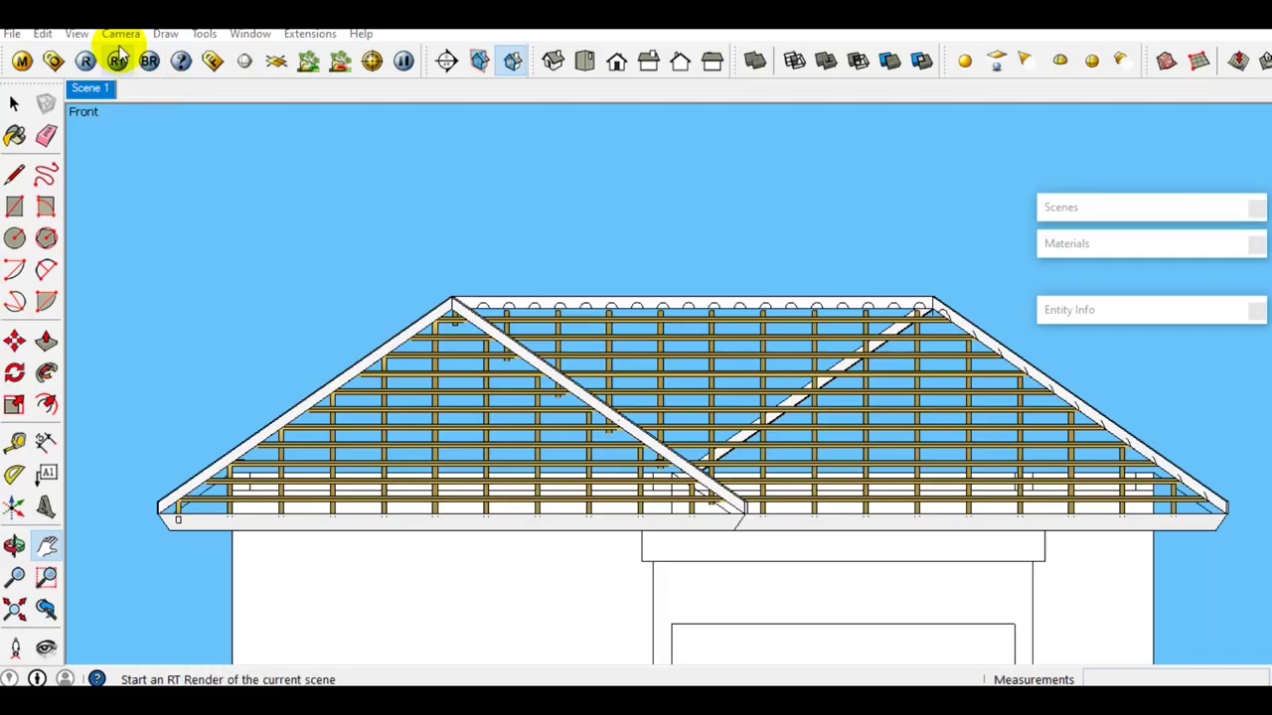
click(119, 38)
click(142, 146)
mouse_move(332, 269)
middle_down()
mouse_move(525, 390)
mouse_move(392, 500)
mouse_move(407, 434)
mouse_move(378, 397)
middle_up()
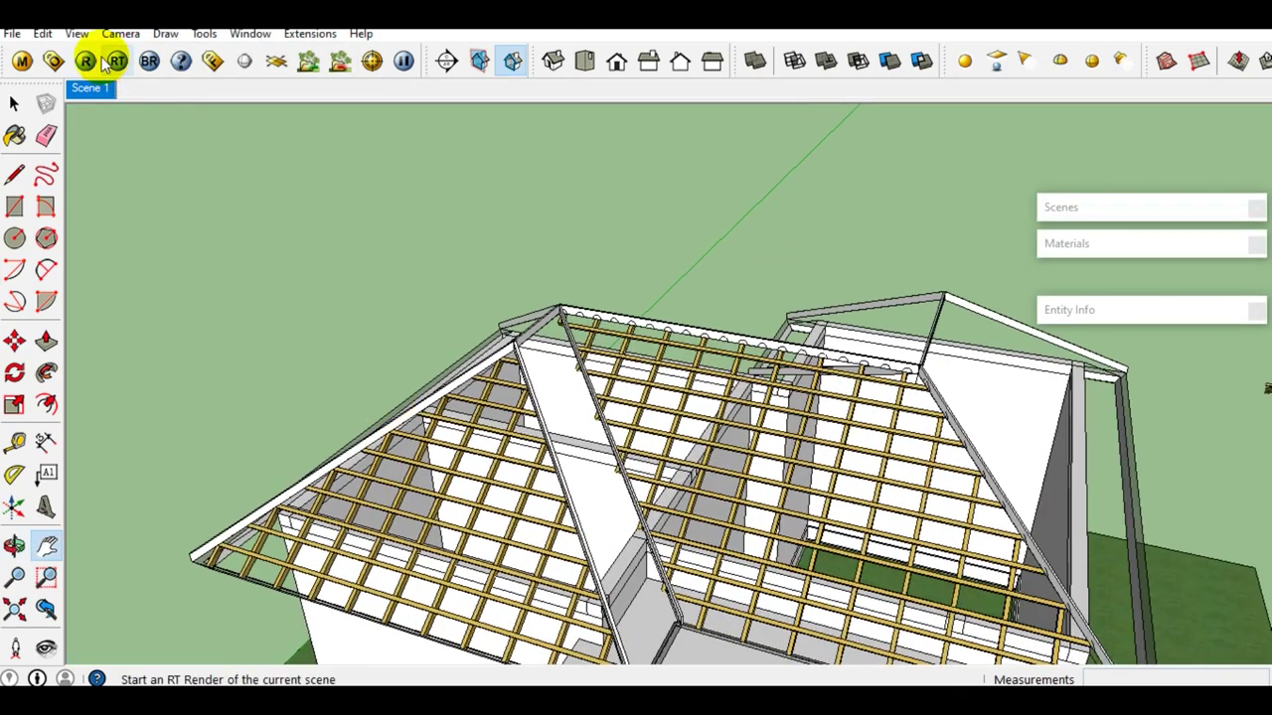
click(117, 35)
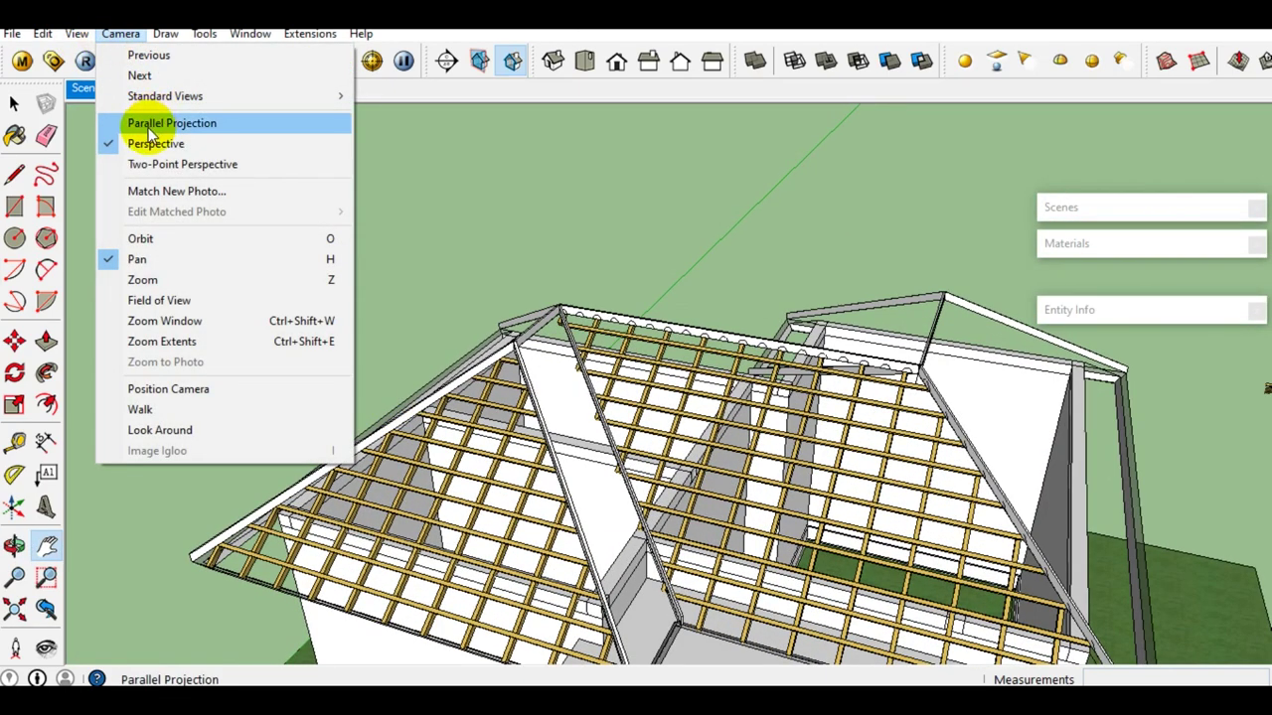
click(43, 33)
click(43, 34)
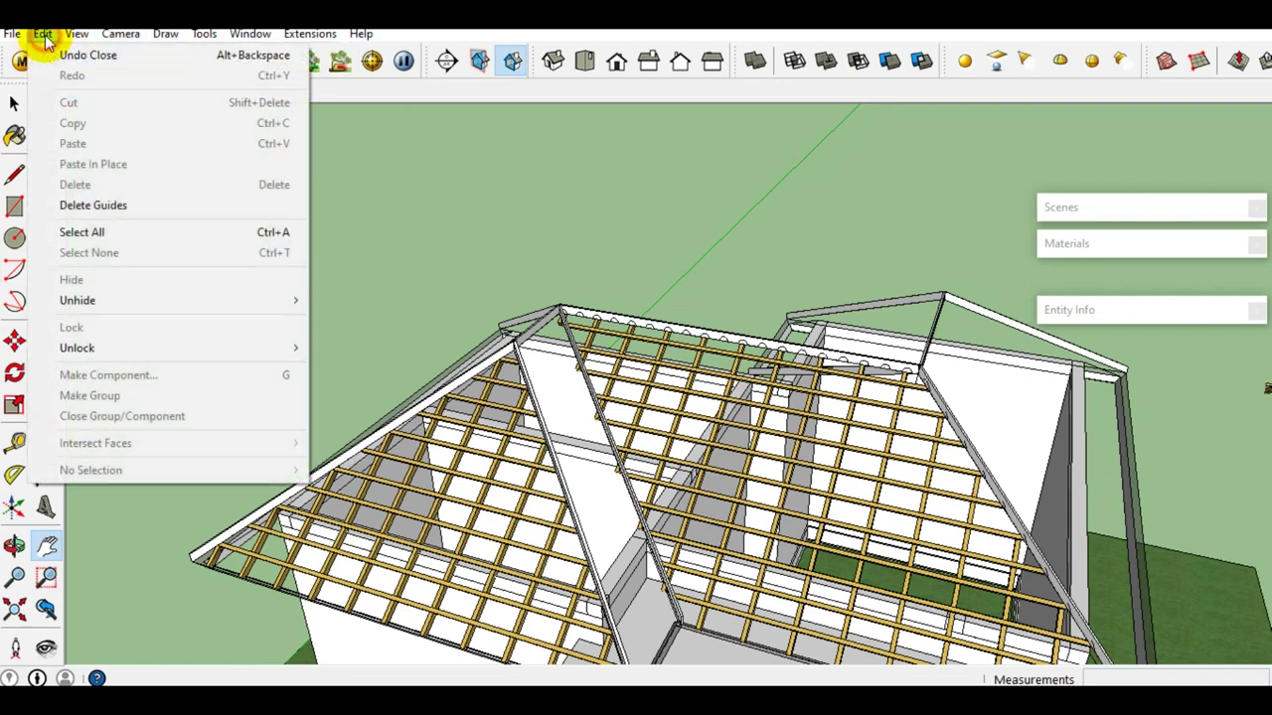
click(248, 298)
mouse_move(77, 300)
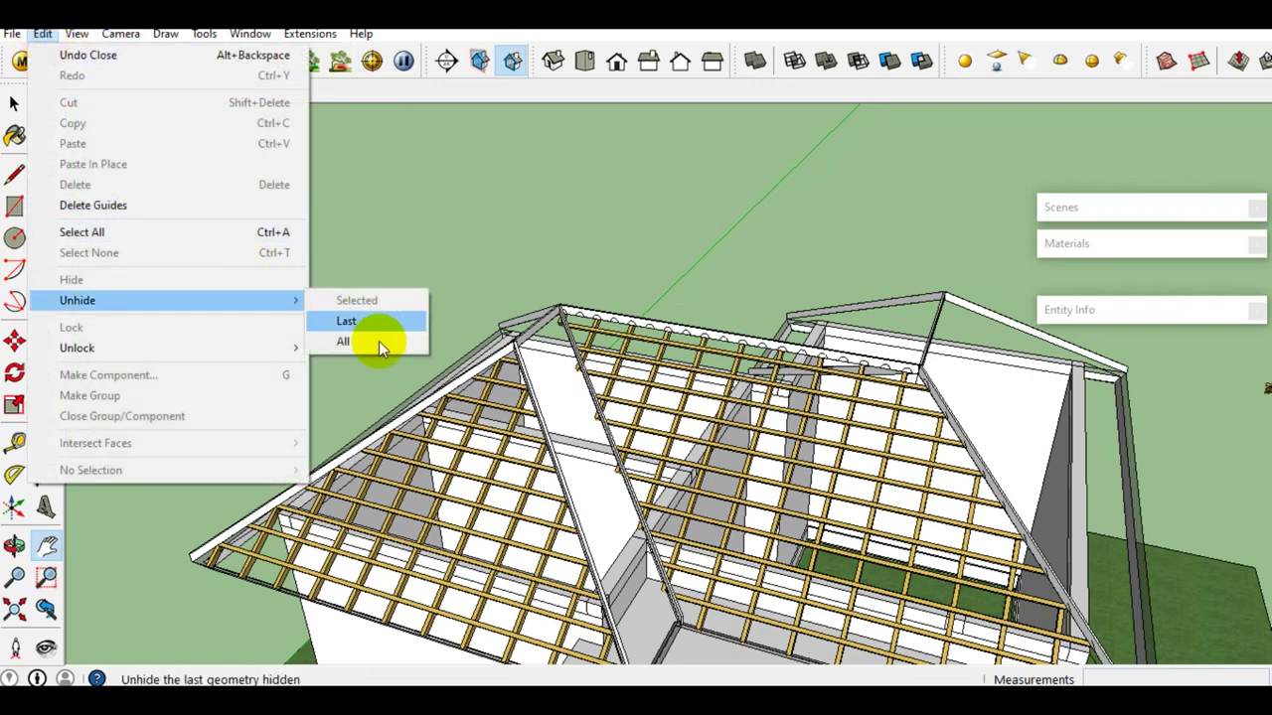
click(378, 341)
middle_drag(656, 255, 553, 294)
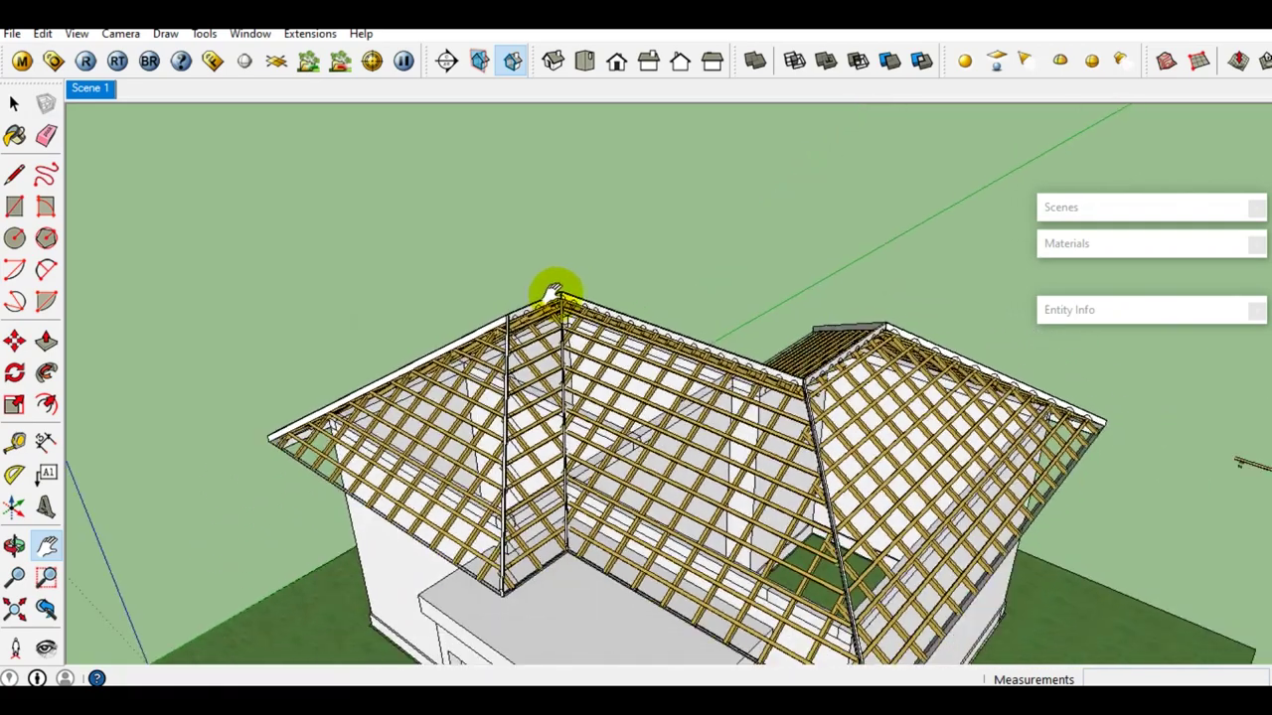
scroll(693, 449, up, 2)
scroll(669, 401, up, 2)
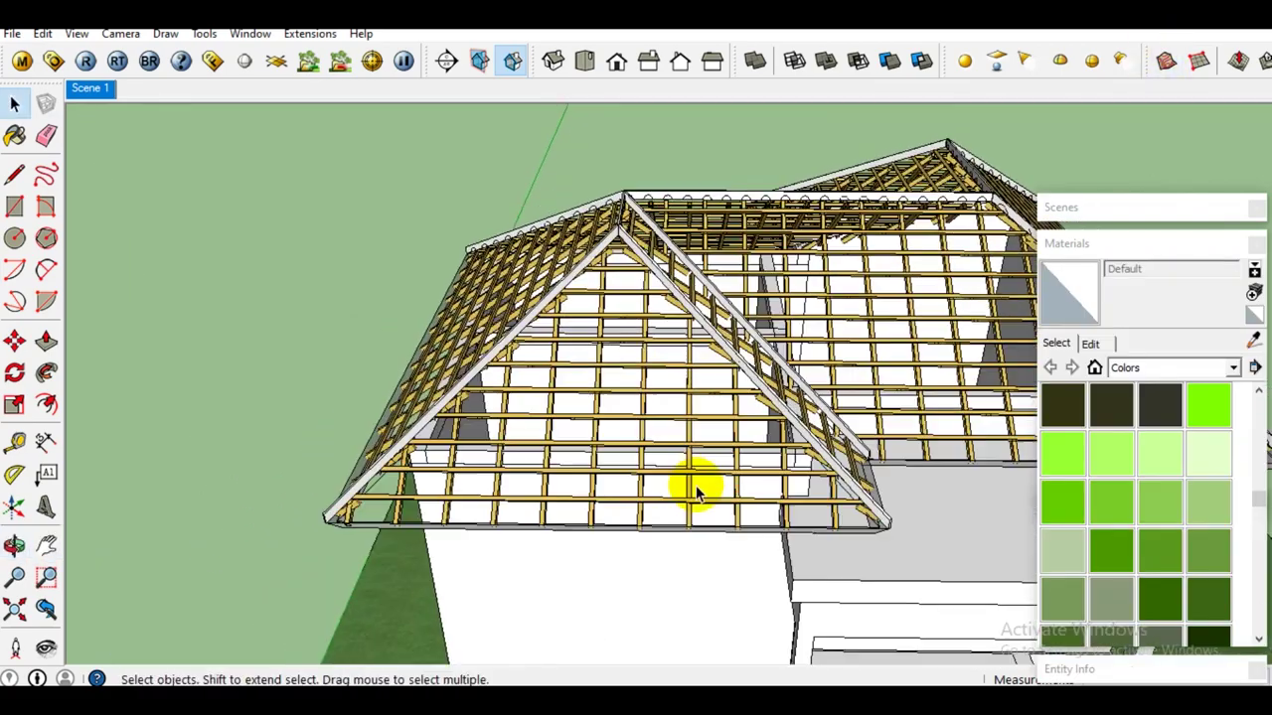
scroll(692, 486, up, 1)
mouse_move(696, 487)
middle_down()
mouse_move(567, 520)
mouse_move(564, 510)
middle_up()
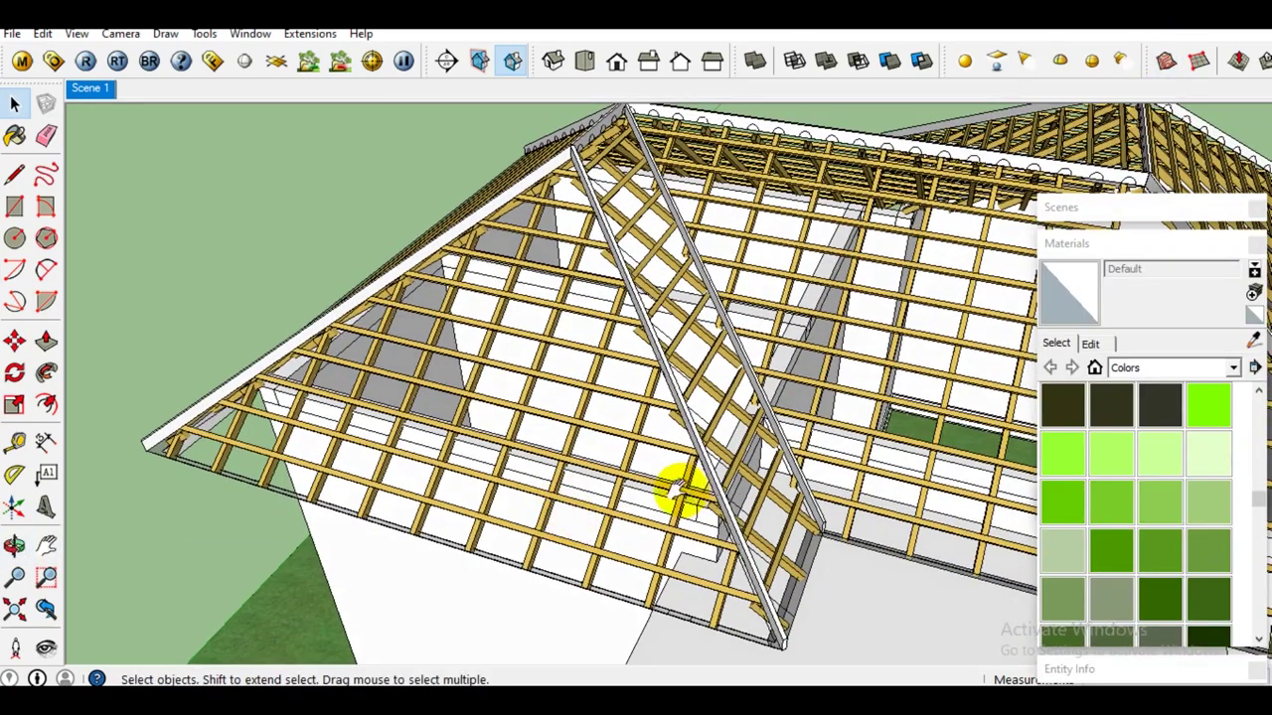
scroll(567, 488, down, 2)
scroll(559, 460, down, 1)
mouse_move(559, 460)
middle_down()
mouse_move(531, 486)
mouse_move(468, 488)
mouse_move(804, 448)
mouse_move(808, 364)
mouse_move(775, 432)
mouse_move(696, 463)
mouse_move(695, 496)
mouse_move(689, 488)
middle_up()
scroll(616, 462, up, 3)
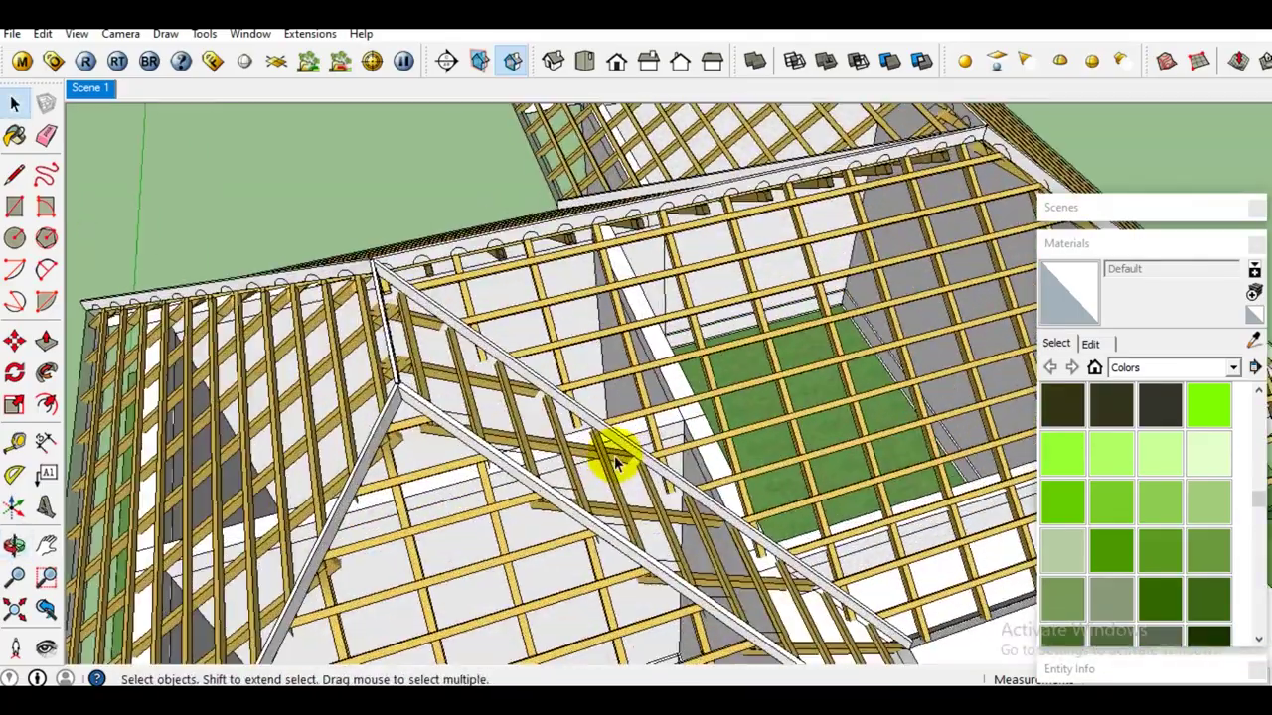
mouse_move(611, 459)
middle_down()
mouse_move(426, 341)
mouse_move(420, 364)
middle_up()
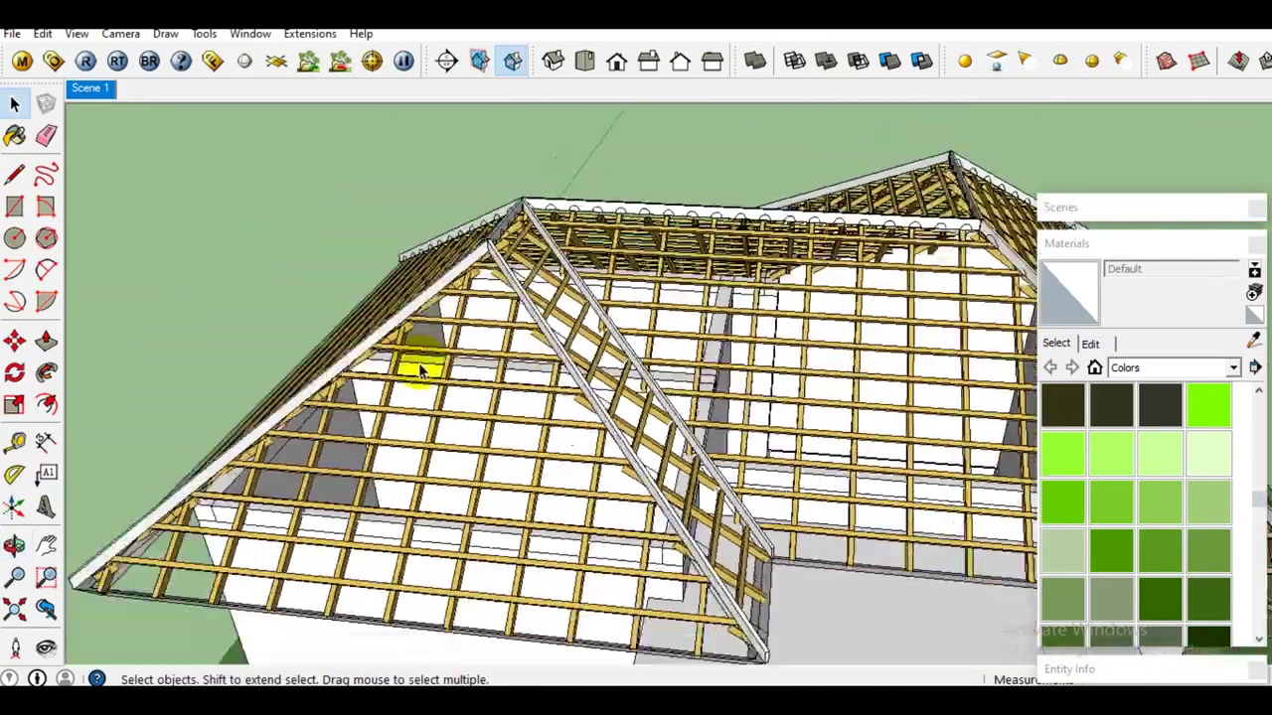
scroll(427, 397, up, 2)
click(440, 437)
mouse_move(440, 438)
middle_down()
mouse_move(454, 559)
mouse_move(468, 417)
mouse_move(487, 477)
mouse_move(704, 417)
mouse_move(524, 452)
mouse_move(709, 312)
mouse_move(689, 554)
mouse_move(766, 249)
mouse_move(616, 360)
mouse_move(452, 387)
middle_up()
scroll(487, 452, up, 2)
scroll(485, 447, down, 3)
scroll(524, 452, up, 3)
scroll(616, 360, up, 3)
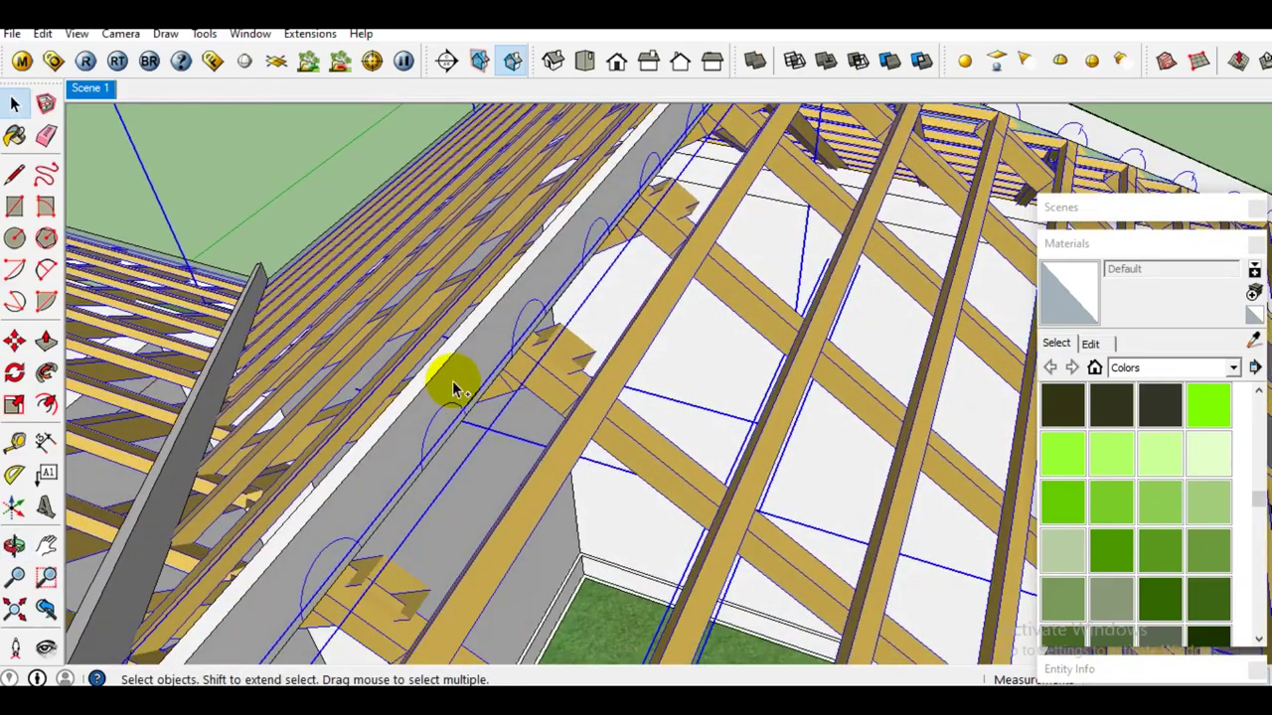
right_click(453, 381)
Hide the batten and rafter roof framing to expose the walls
click(497, 432)
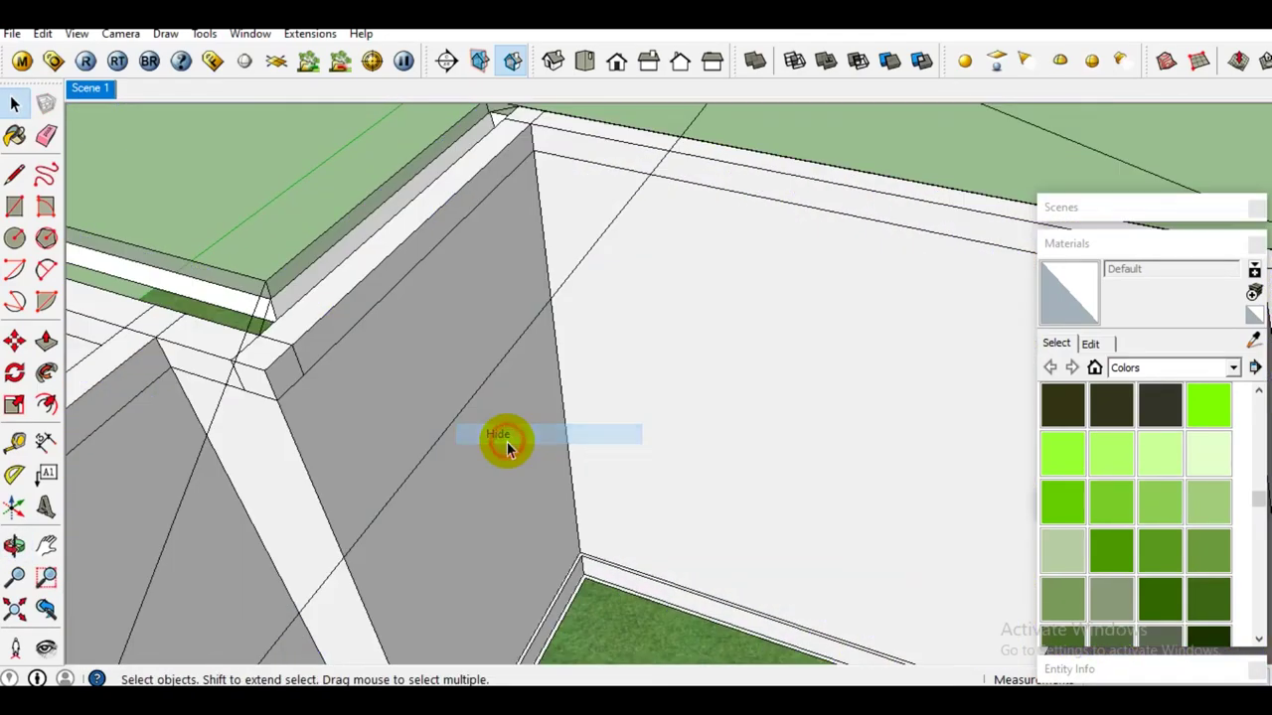
scroll(658, 314, down, 3)
scroll(658, 314, down, 3)
mouse_move(602, 388)
middle_down()
mouse_move(761, 358)
mouse_move(579, 360)
middle_up()
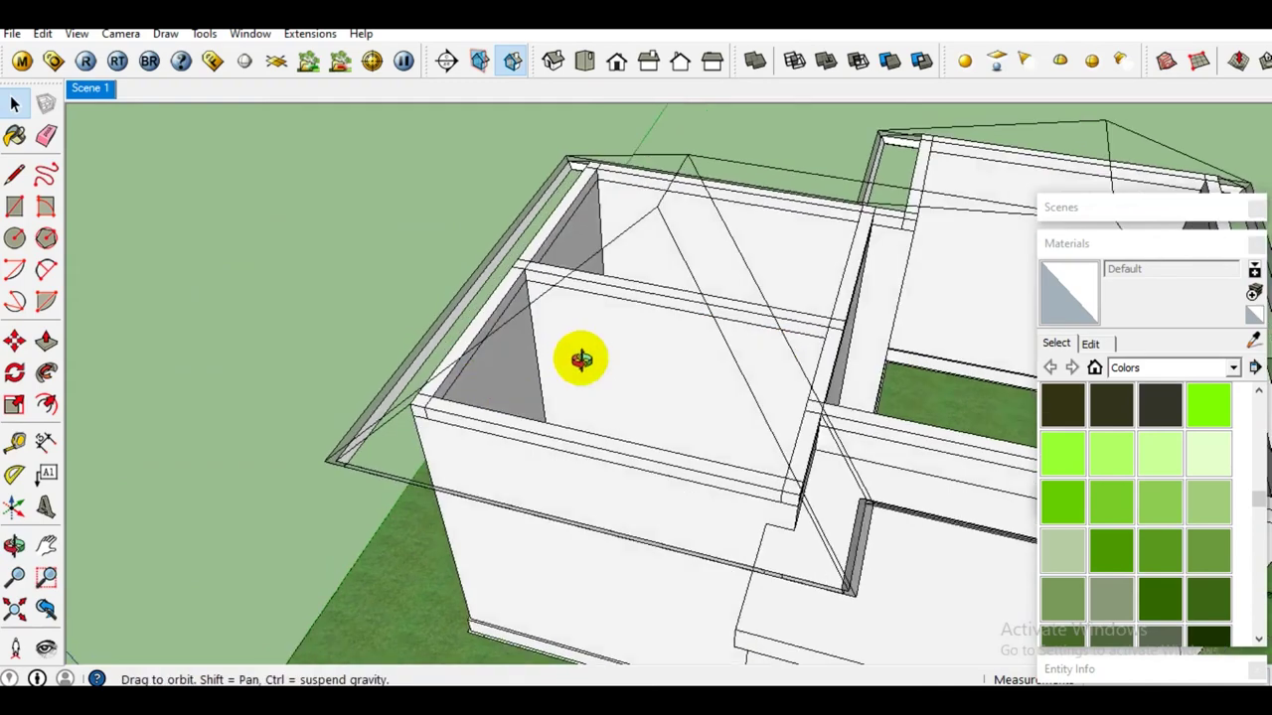
scroll(656, 318, up, 3)
Enter the hip roof outline group for editing
click(655, 320)
middle_drag(653, 298, 616, 318)
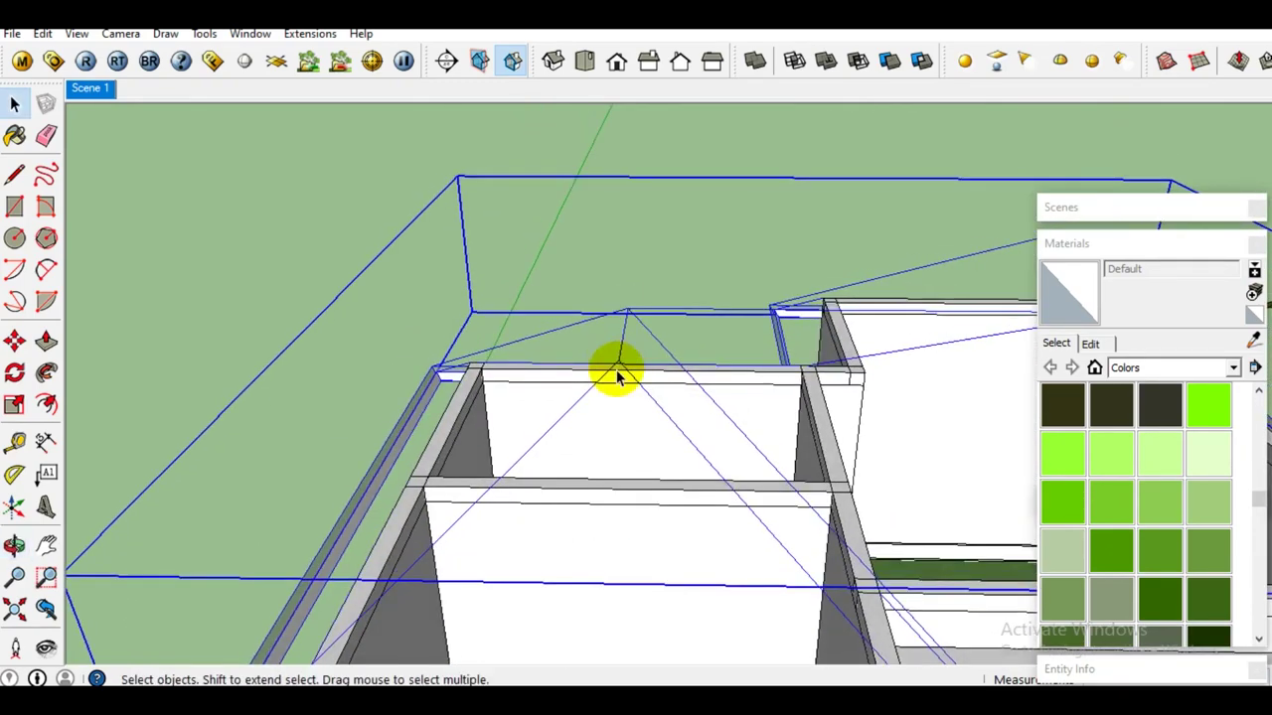
middle_drag(616, 369, 536, 531)
scroll(544, 529, up, 3)
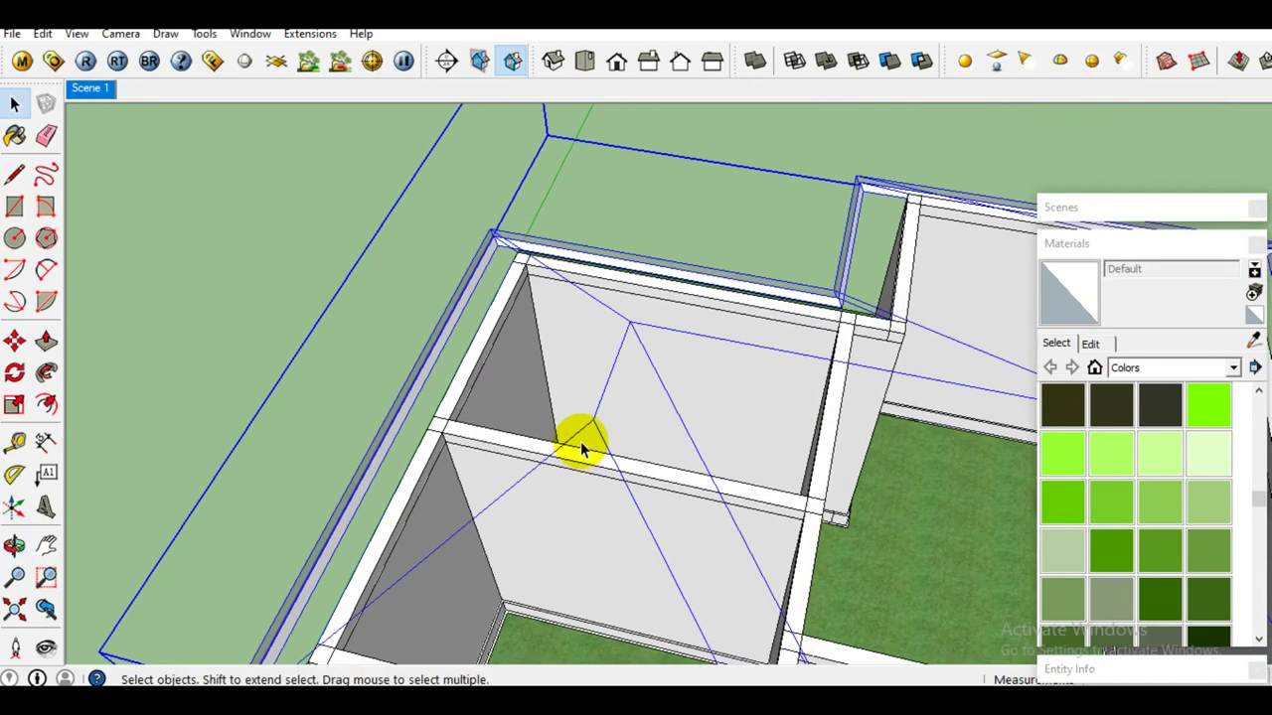
scroll(582, 441, up, 2)
click(603, 410)
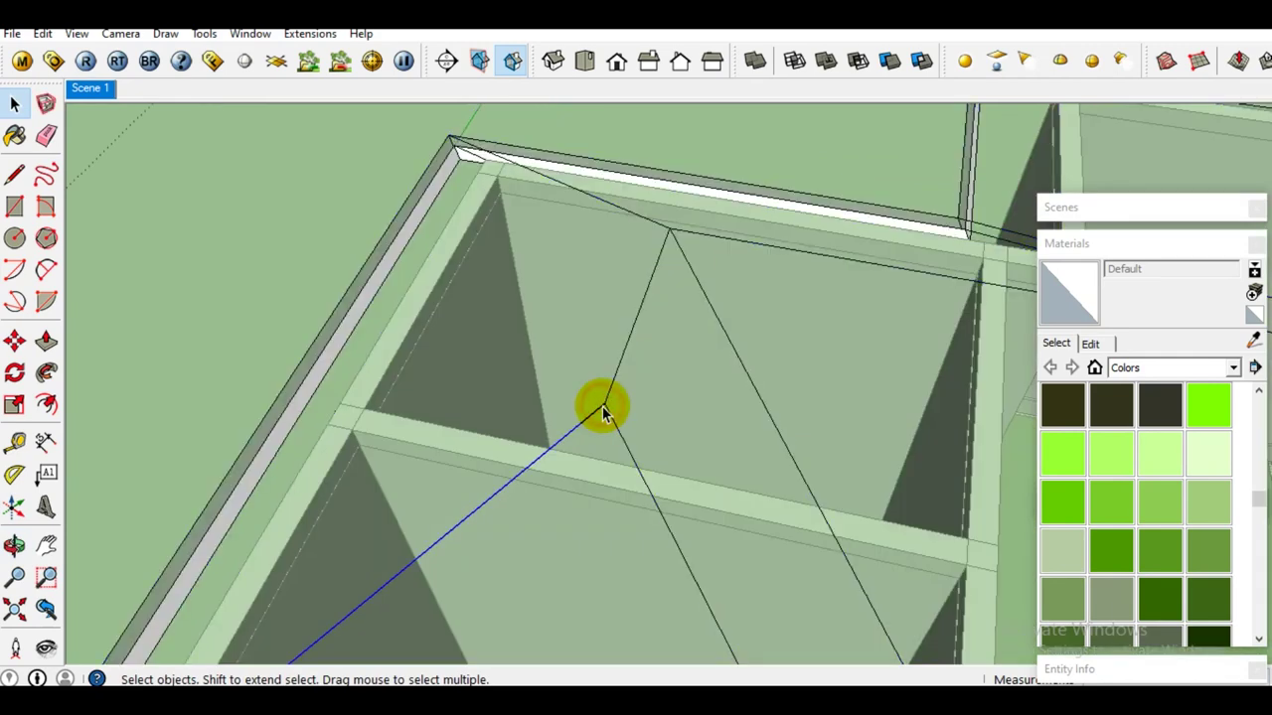
scroll(591, 427, down, 3)
middle_drag(582, 448, 663, 348)
scroll(663, 349, down, 2)
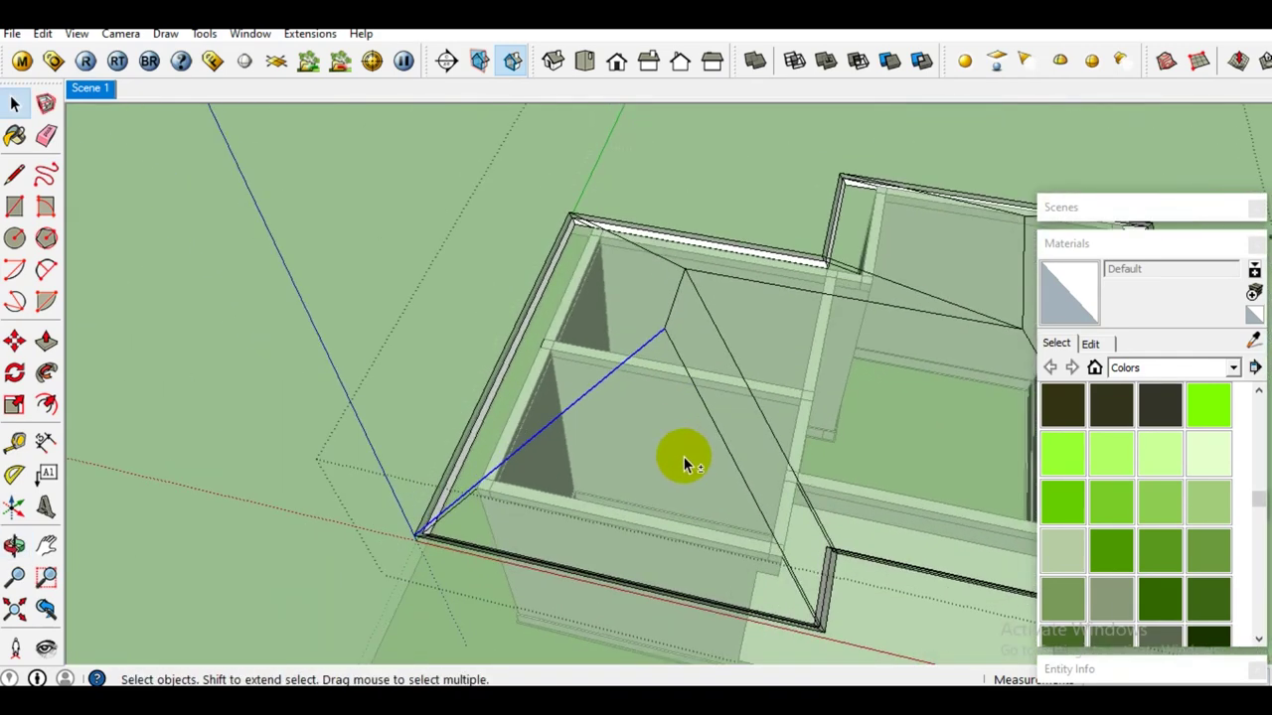
Start a line at the outline's left corner, then cancel it
scroll(782, 512, up, 2)
scroll(782, 512, up, 2)
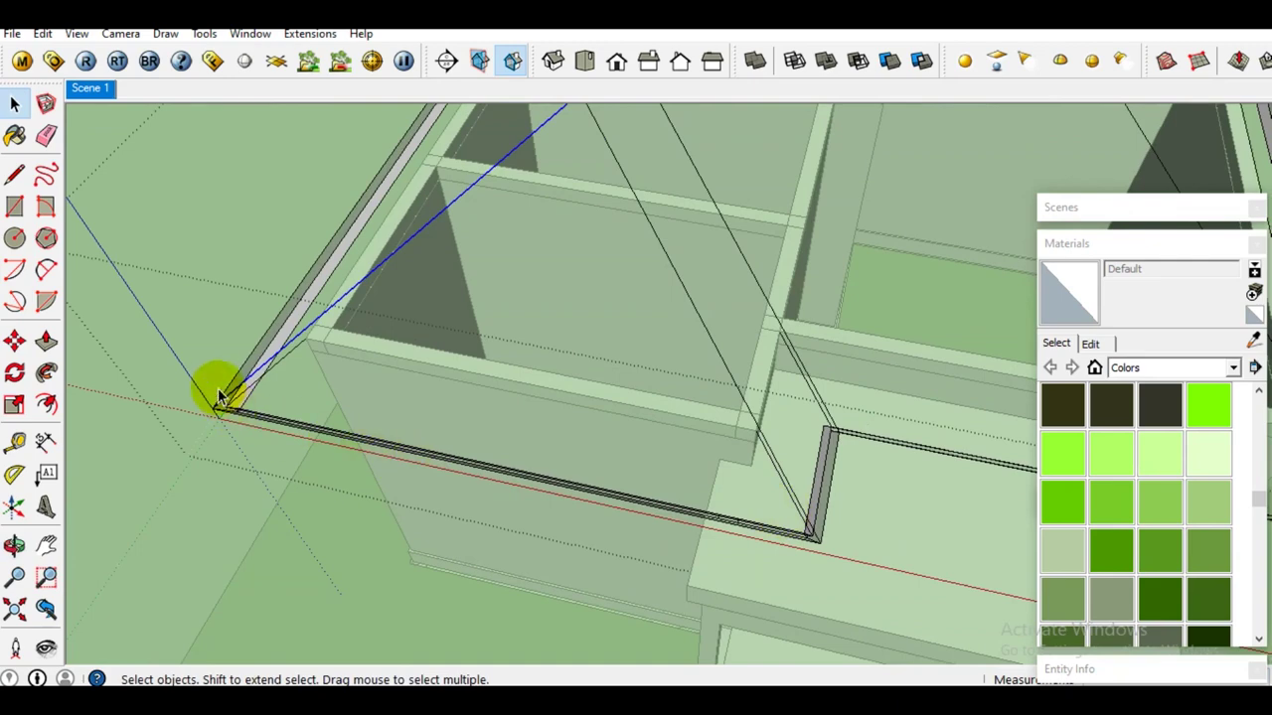
scroll(222, 397, up, 2)
scroll(221, 408, up, 2)
scroll(223, 412, up, 2)
scroll(257, 340, down, 2)
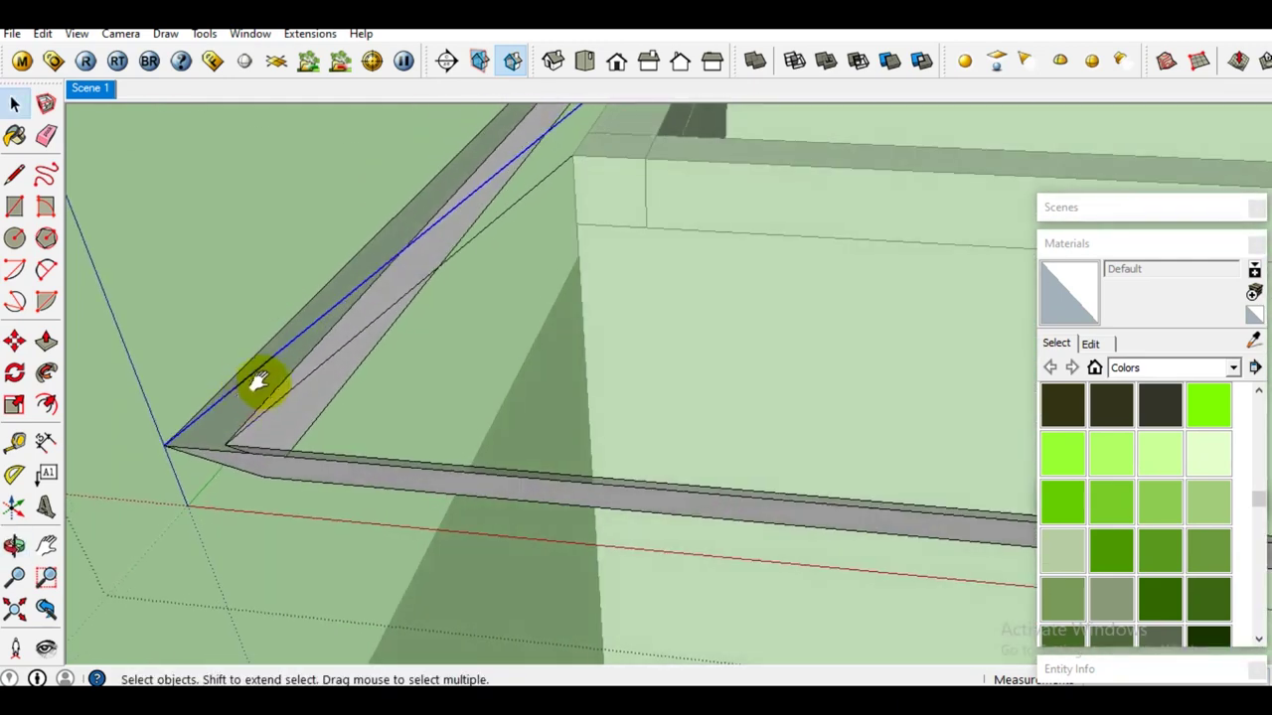
scroll(332, 361, up, 2)
mouse_move(331, 360)
middle_down()
mouse_move(411, 349)
mouse_move(403, 364)
middle_up()
key(l)
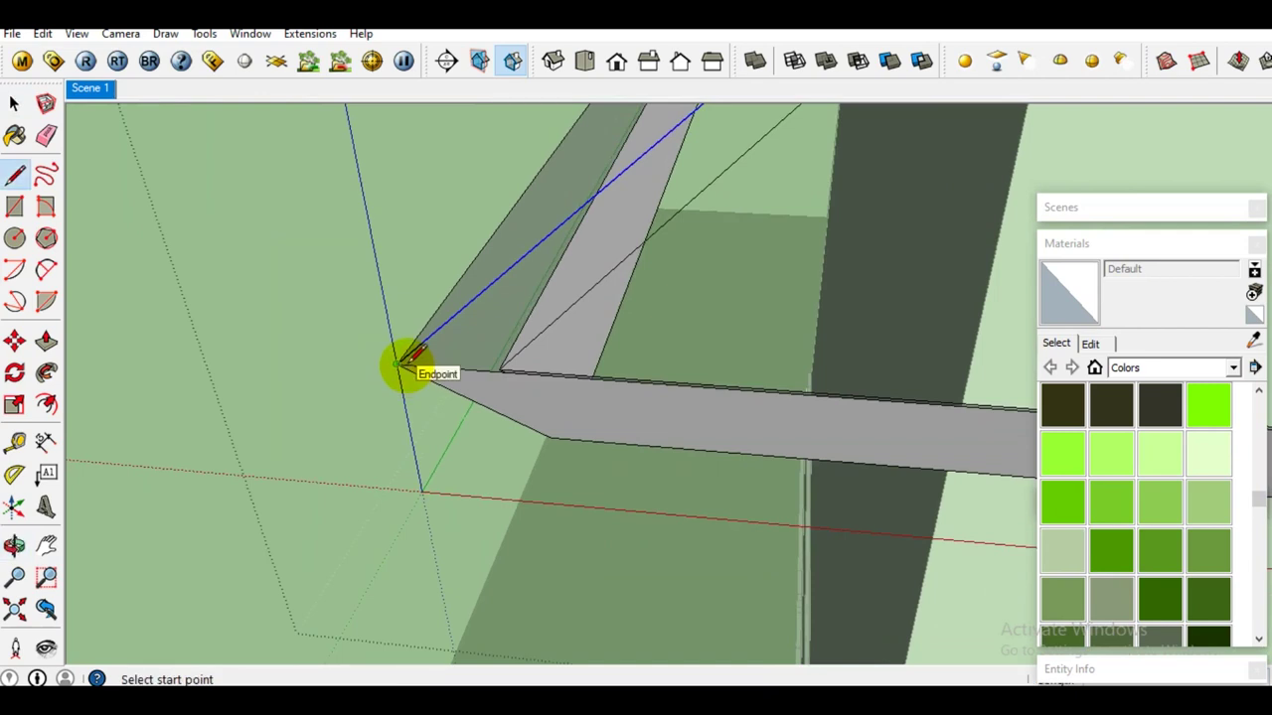
click(400, 363)
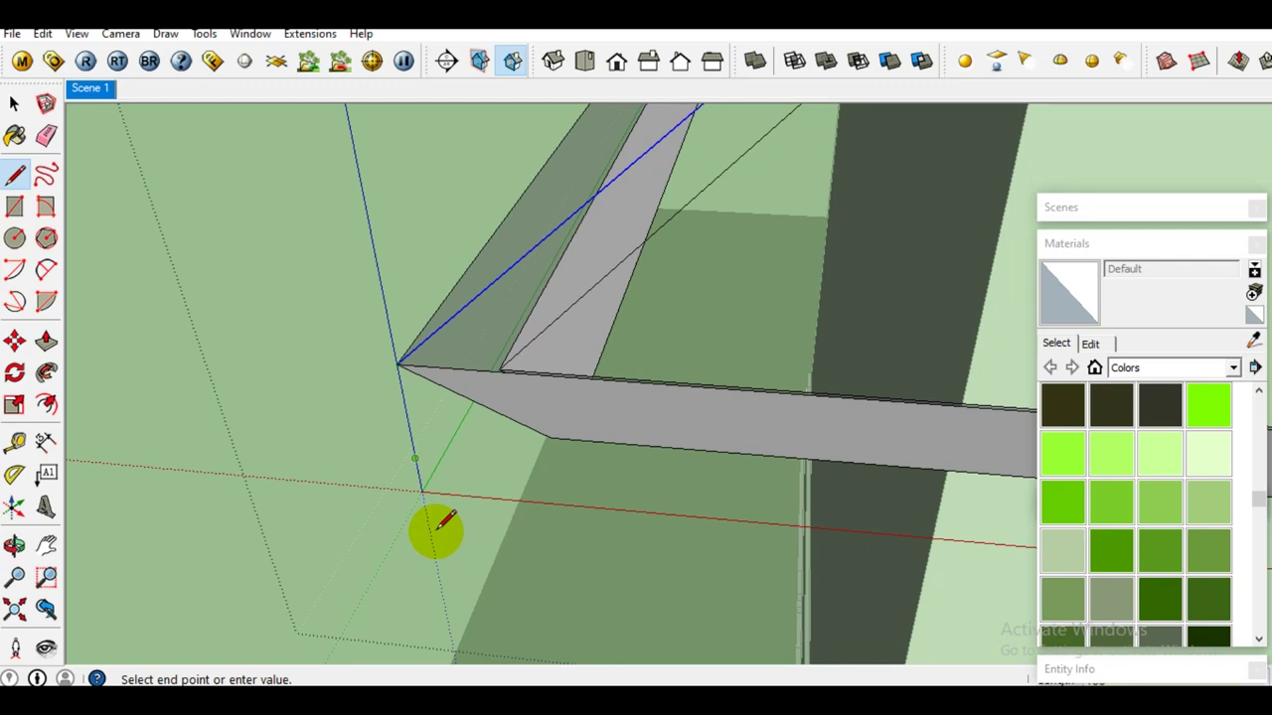
key(space)
Draw a 24-sided circle centred on the hip edge as the cap profile
scroll(616, 377, up, 3)
middle_drag(630, 363, 699, 284)
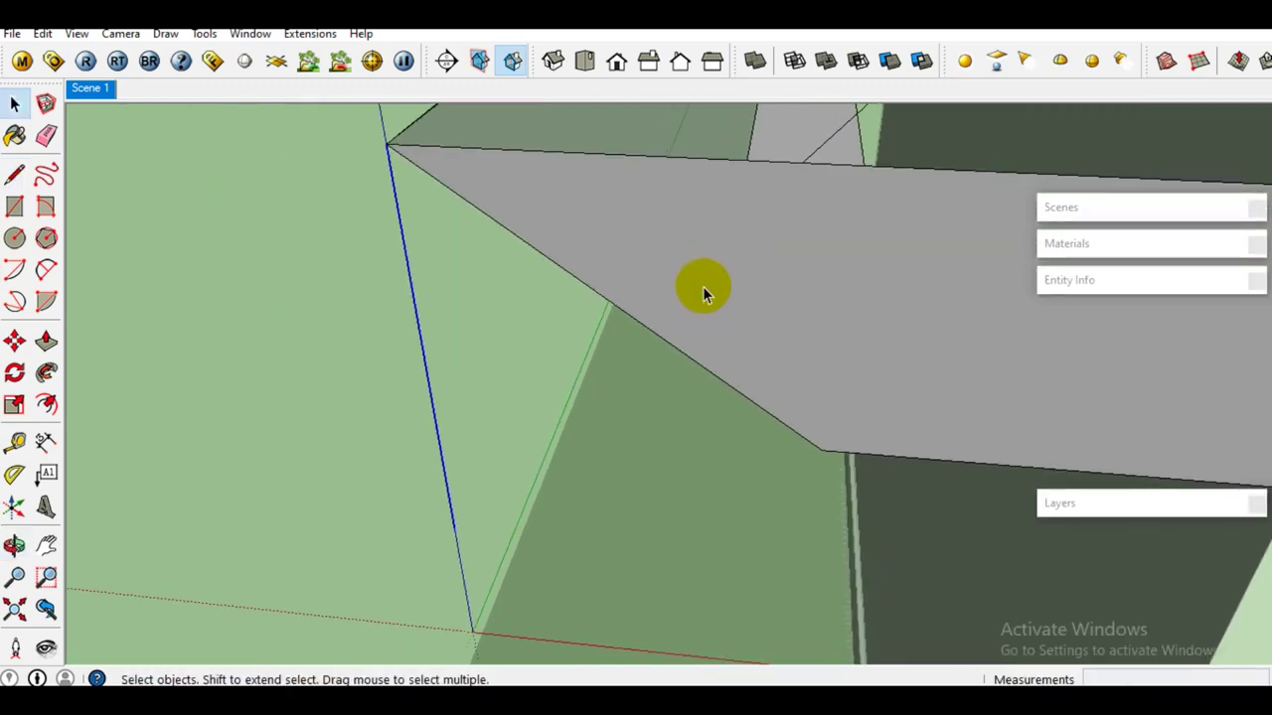
key(c)
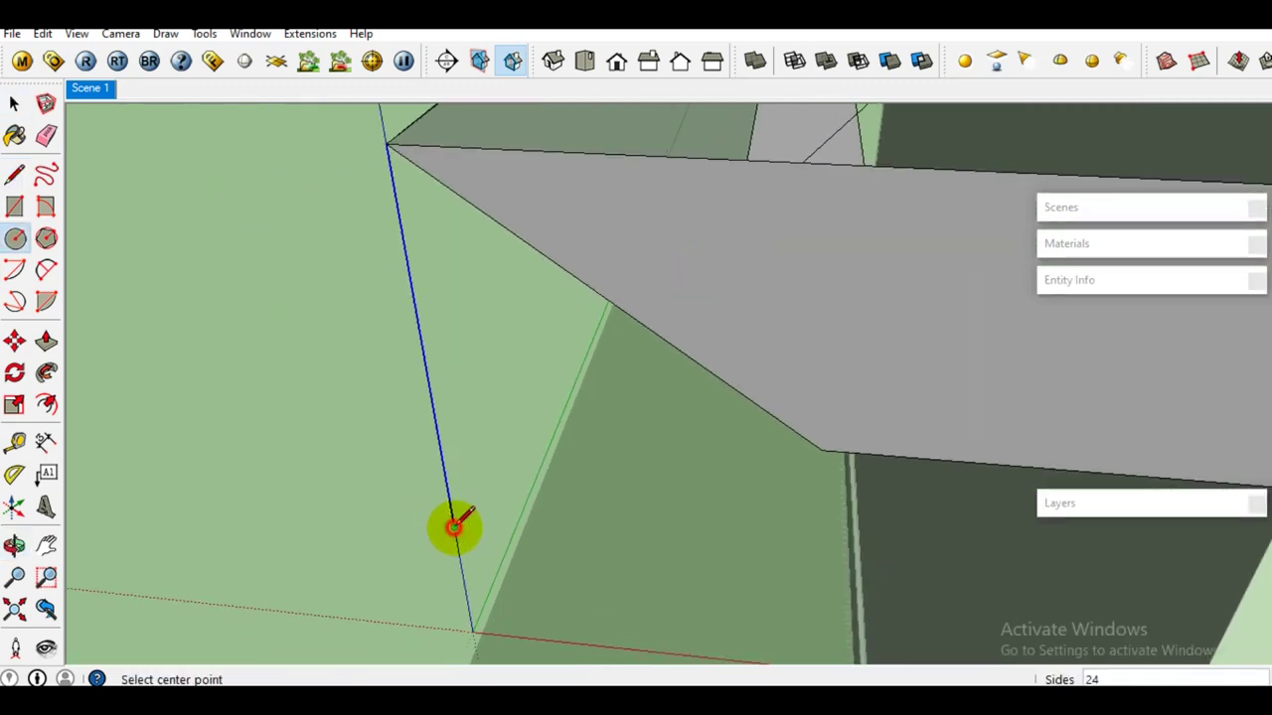
click(453, 527)
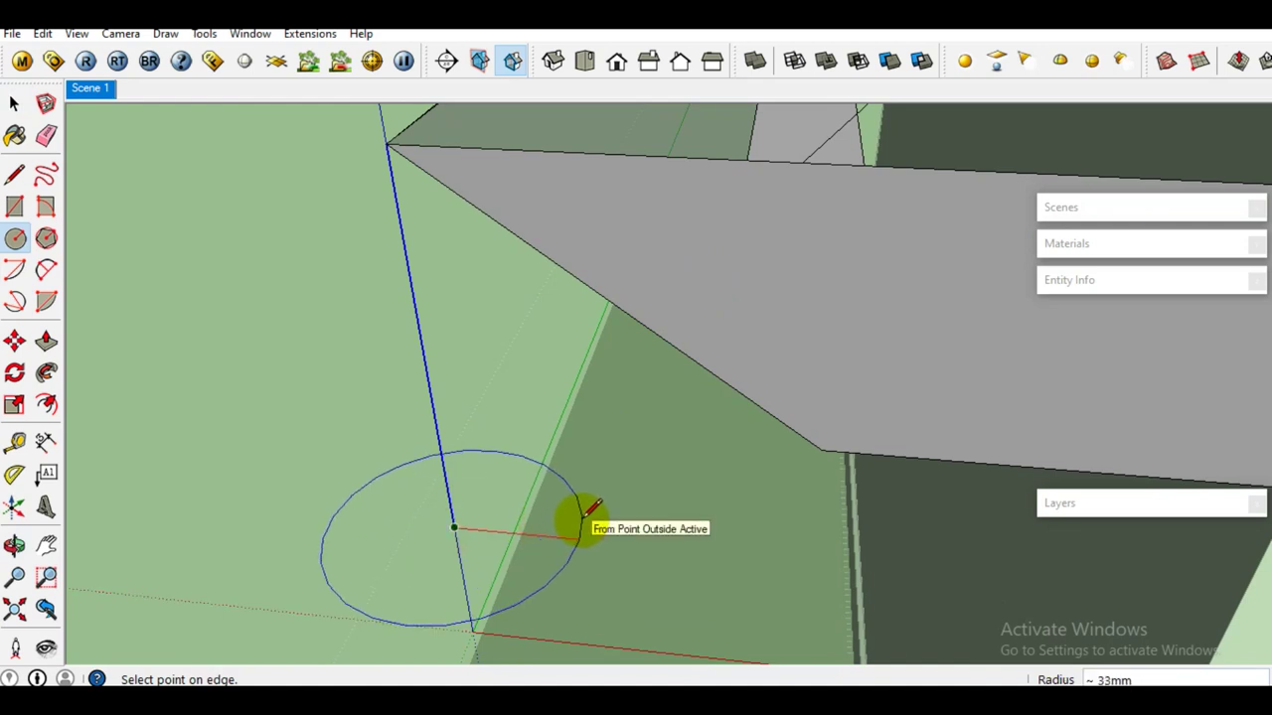
click(582, 520)
key(space)
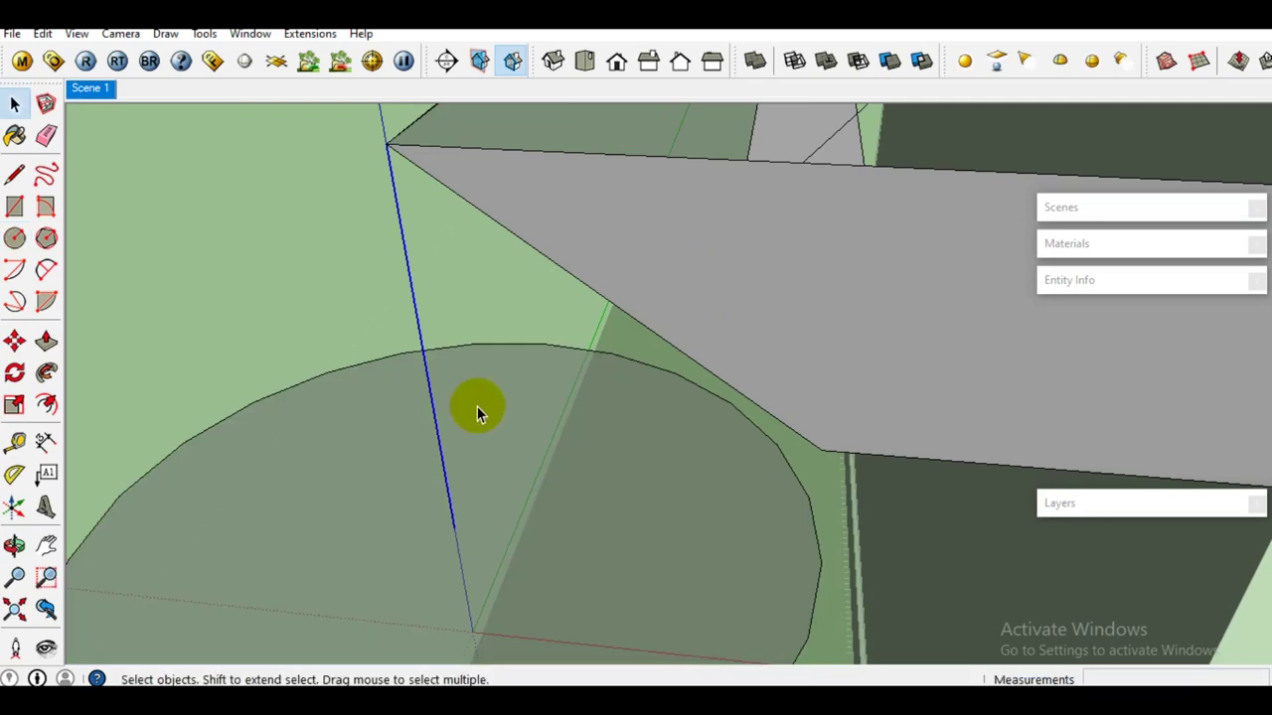
scroll(482, 447, down, 3)
Paint the circle face green
key(b)
drag(1260, 407, 1248, 500)
click(1160, 516)
click(568, 502)
Select the hip edge as the sweep path for the green circle
mouse_move(567, 503)
middle_down()
mouse_move(523, 407)
mouse_move(385, 616)
mouse_move(548, 560)
middle_up()
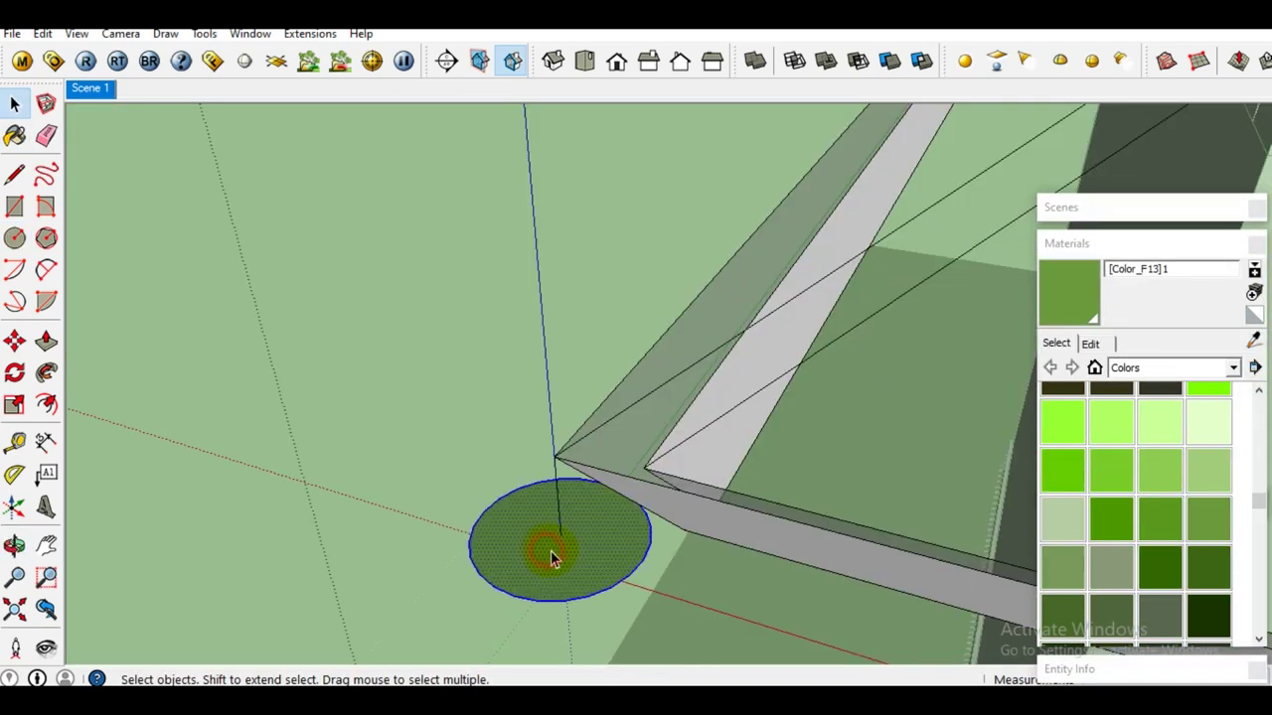
scroll(552, 558, up, 1)
scroll(562, 526, up, 1)
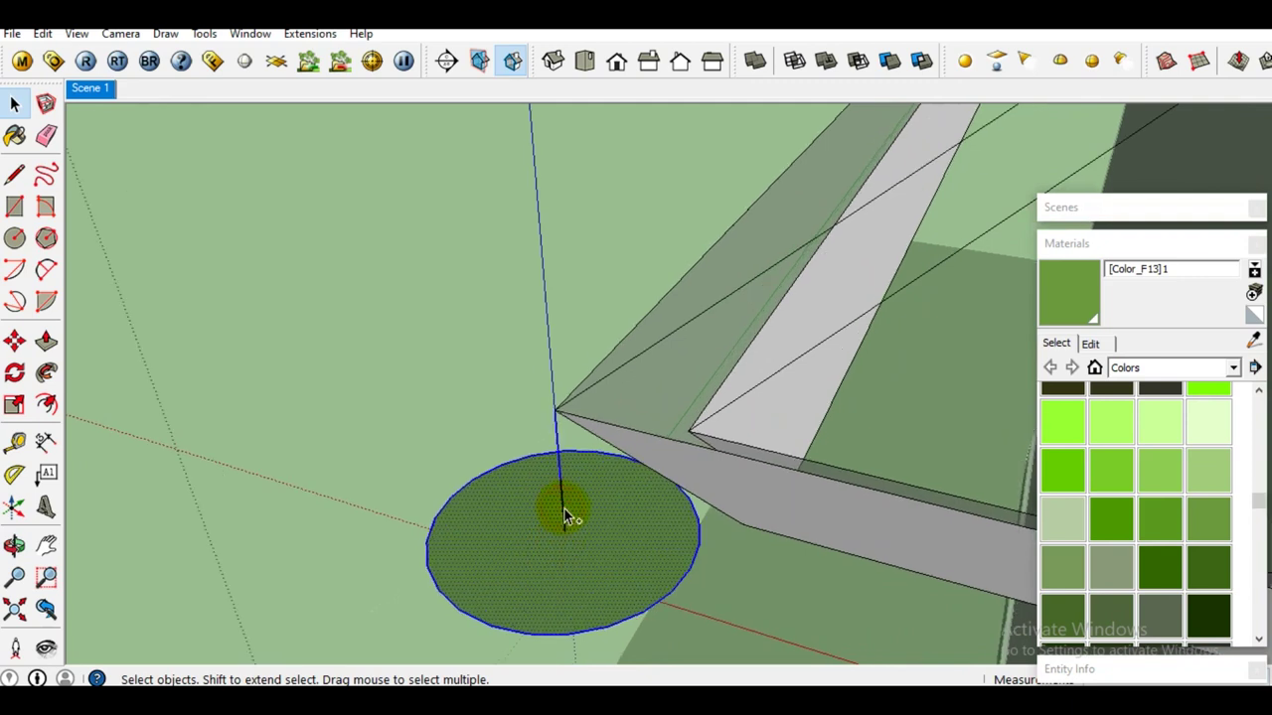
middle_drag(583, 544, 580, 539)
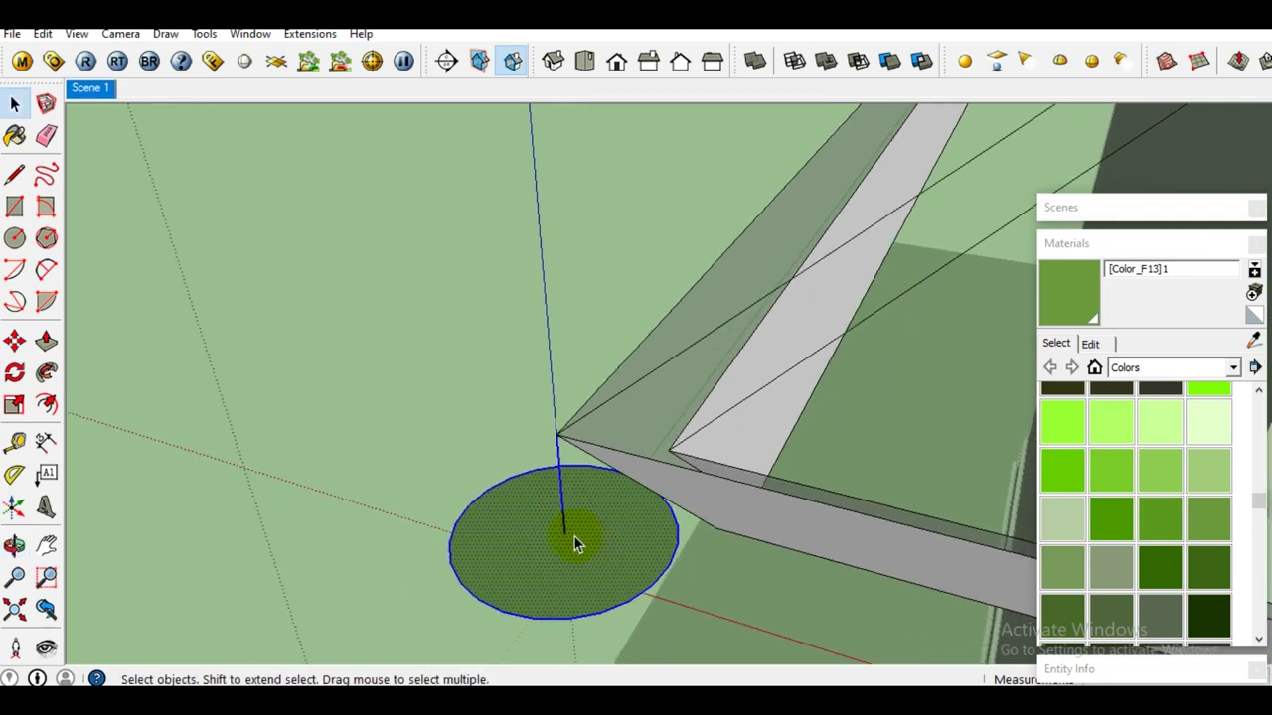
middle_click(610, 533)
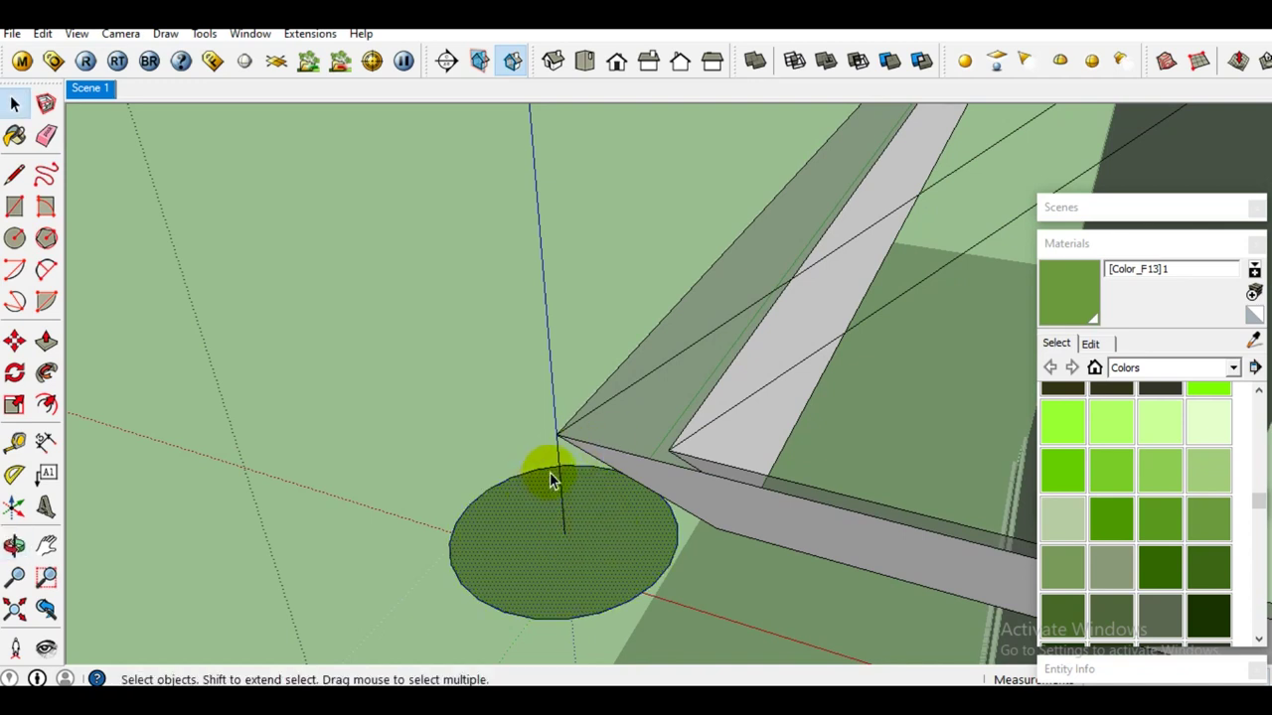
click(633, 387)
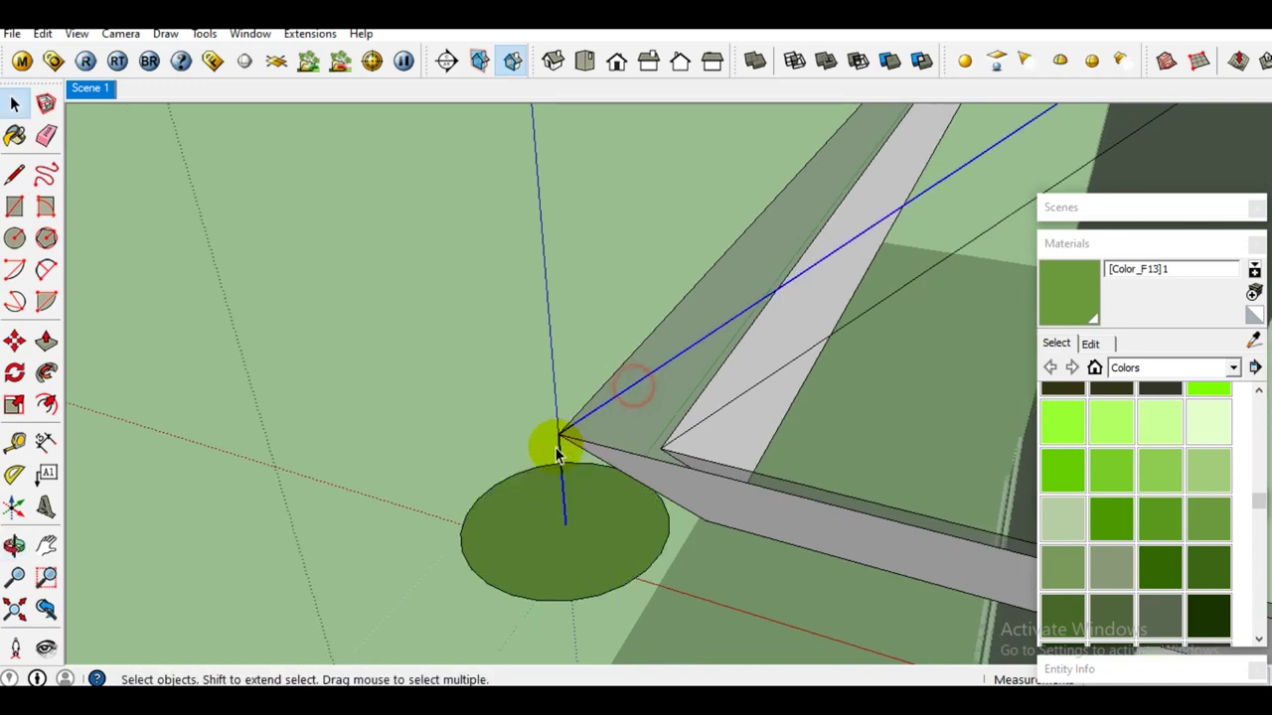
Sweep the green circle along the hip edge with Follow Me into a tube
scroll(563, 449, down, 3)
middle_drag(700, 366, 709, 417)
scroll(517, 376, up, 4)
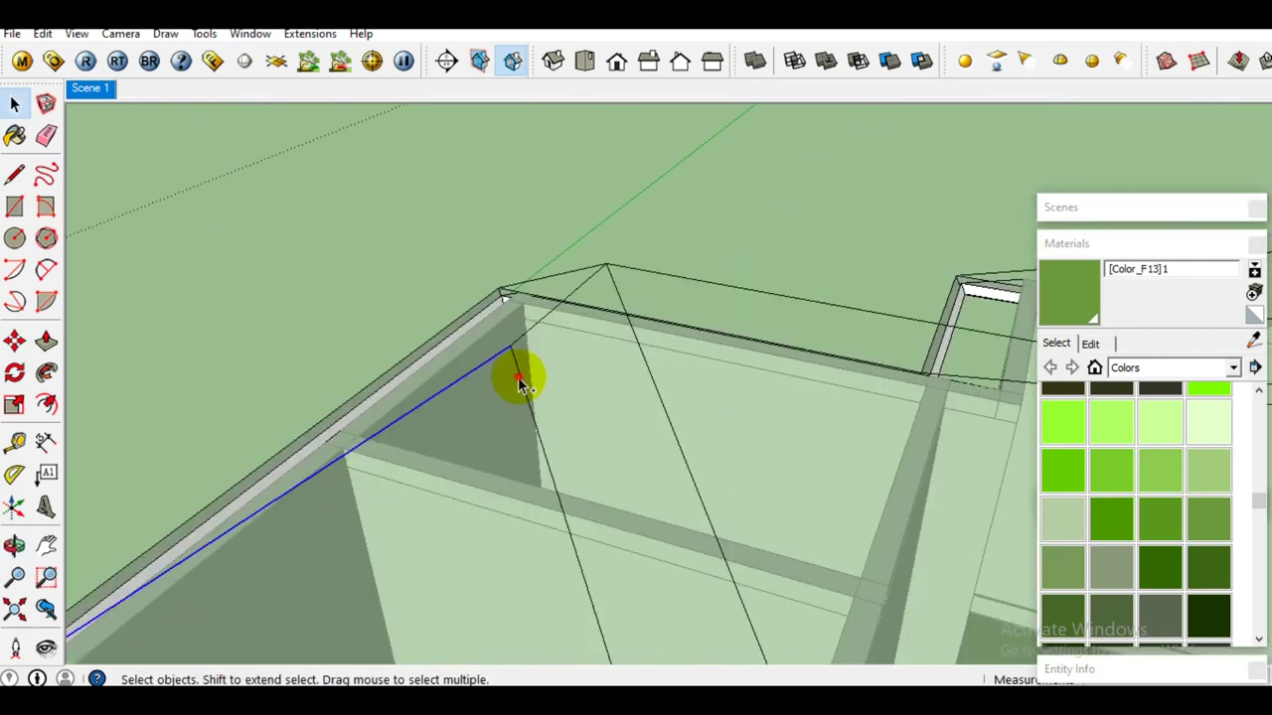
scroll(524, 383, down, 3)
shift+middle_drag(548, 474, 562, 437)
scroll(267, 474, up, 3)
scroll(264, 474, up, 3)
middle_drag(264, 474, 292, 530)
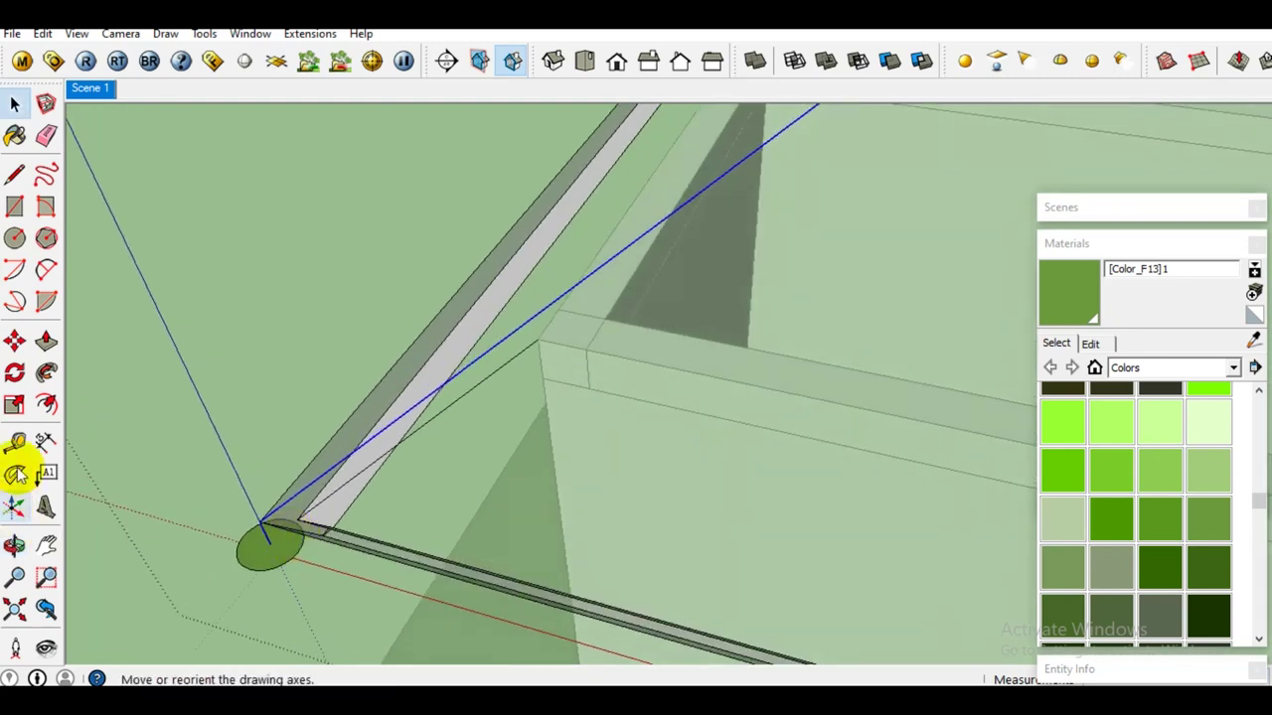
click(48, 401)
click(275, 556)
key(space)
mouse_move(275, 556)
middle_down()
mouse_move(456, 397)
mouse_move(497, 454)
mouse_move(730, 473)
mouse_move(431, 463)
mouse_move(477, 415)
mouse_move(360, 613)
mouse_move(560, 484)
mouse_move(733, 466)
middle_up()
scroll(390, 489, up, 5)
scroll(391, 488, up, 3)
Place a circle copy at the roof corner, centred on the vertical line
click(683, 447)
key(m)
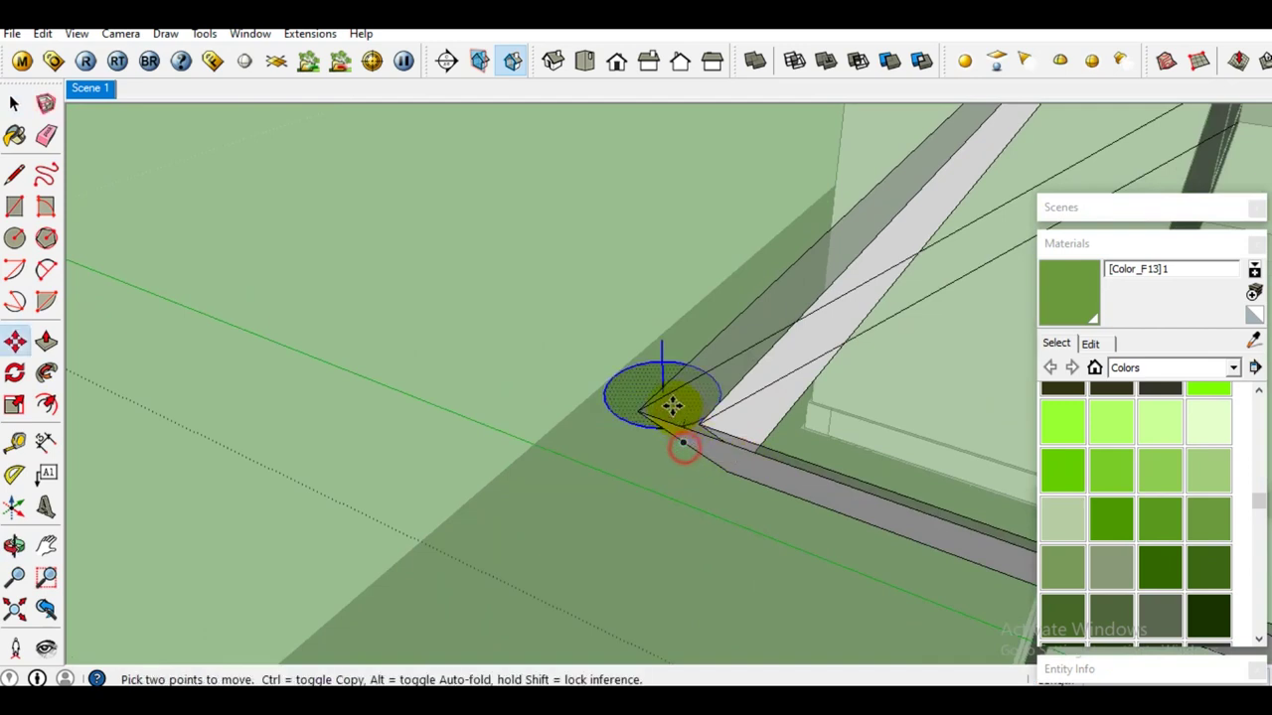
click(646, 415)
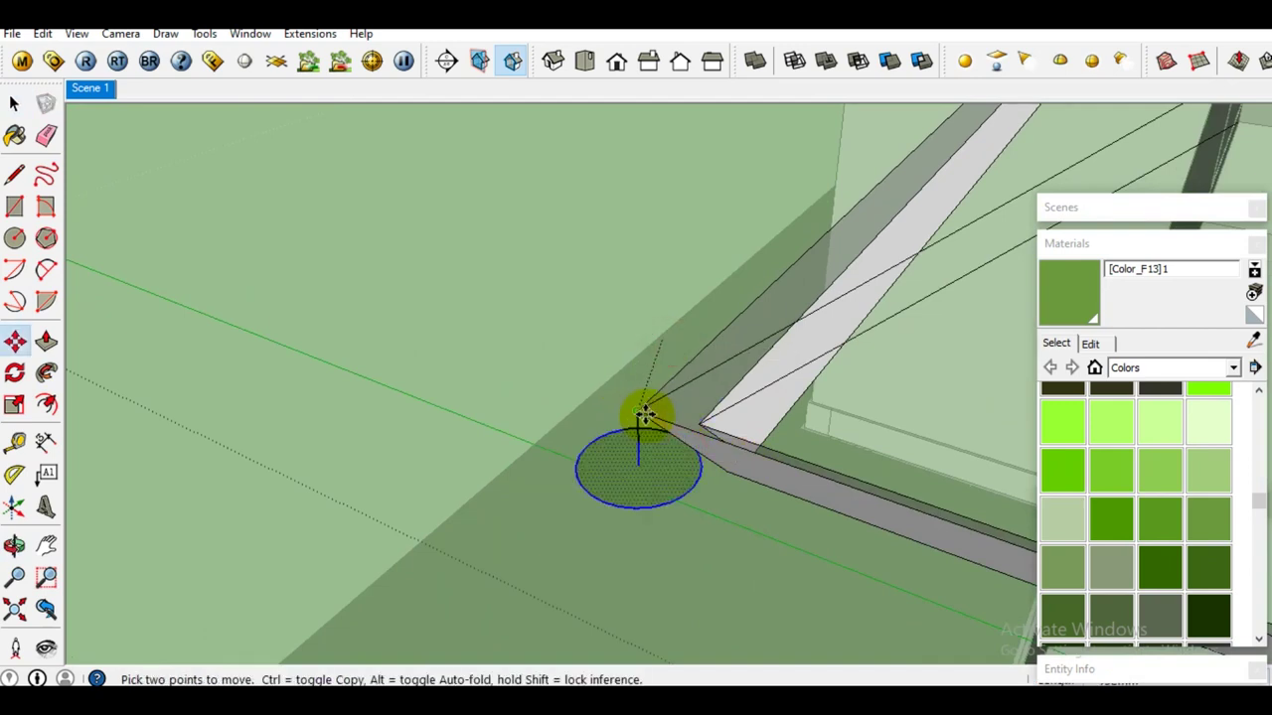
key(space)
middle_drag(638, 411, 562, 516)
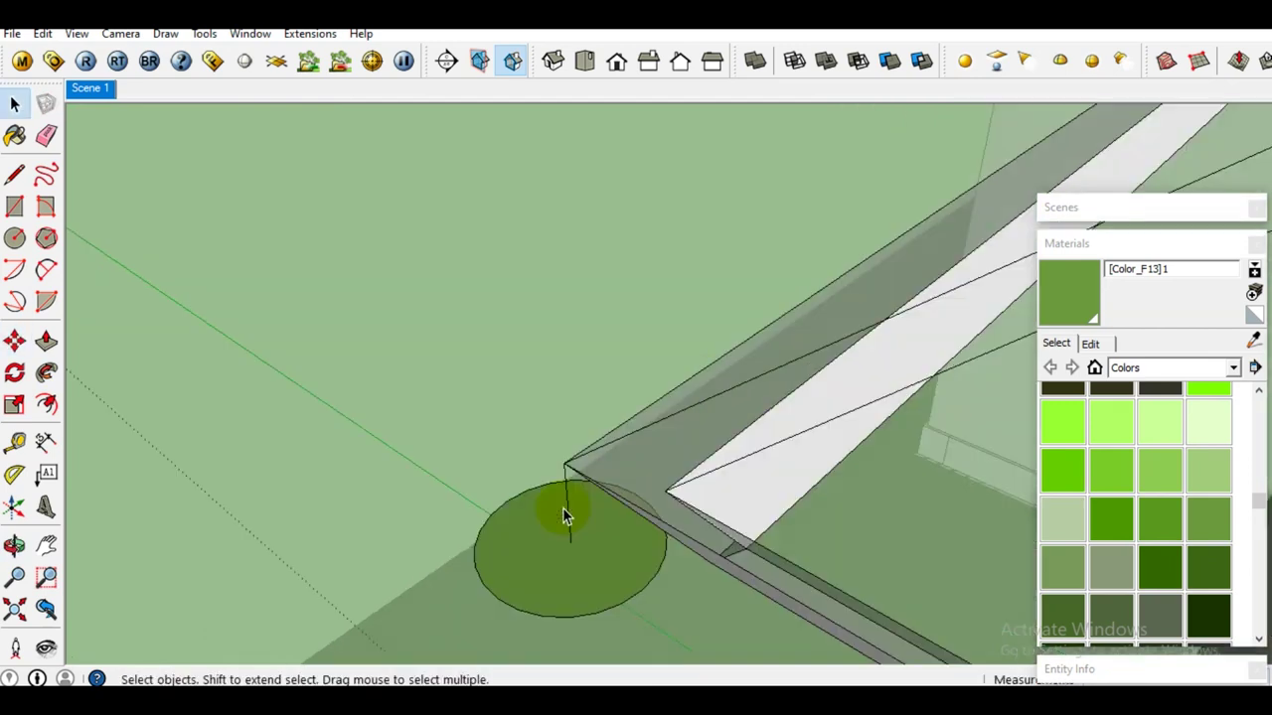
scroll(571, 517, down, 2)
mouse_move(638, 449)
middle_down()
mouse_move(722, 455)
mouse_move(761, 398)
mouse_move(707, 471)
mouse_move(752, 462)
middle_up()
mouse_move(758, 428)
middle_down()
mouse_move(971, 261)
mouse_move(634, 403)
middle_up()
scroll(569, 421, up, 2)
scroll(570, 420, up, 2)
scroll(571, 421, up, 2)
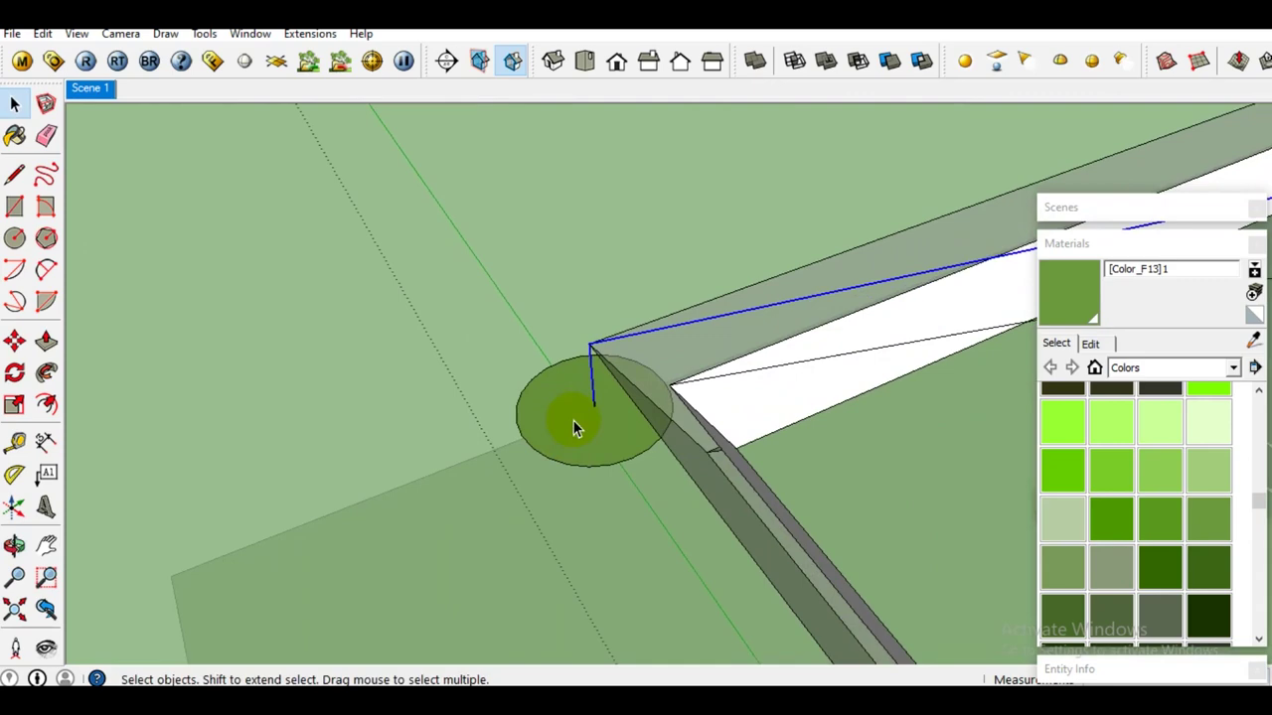
scroll(584, 408, down, 3)
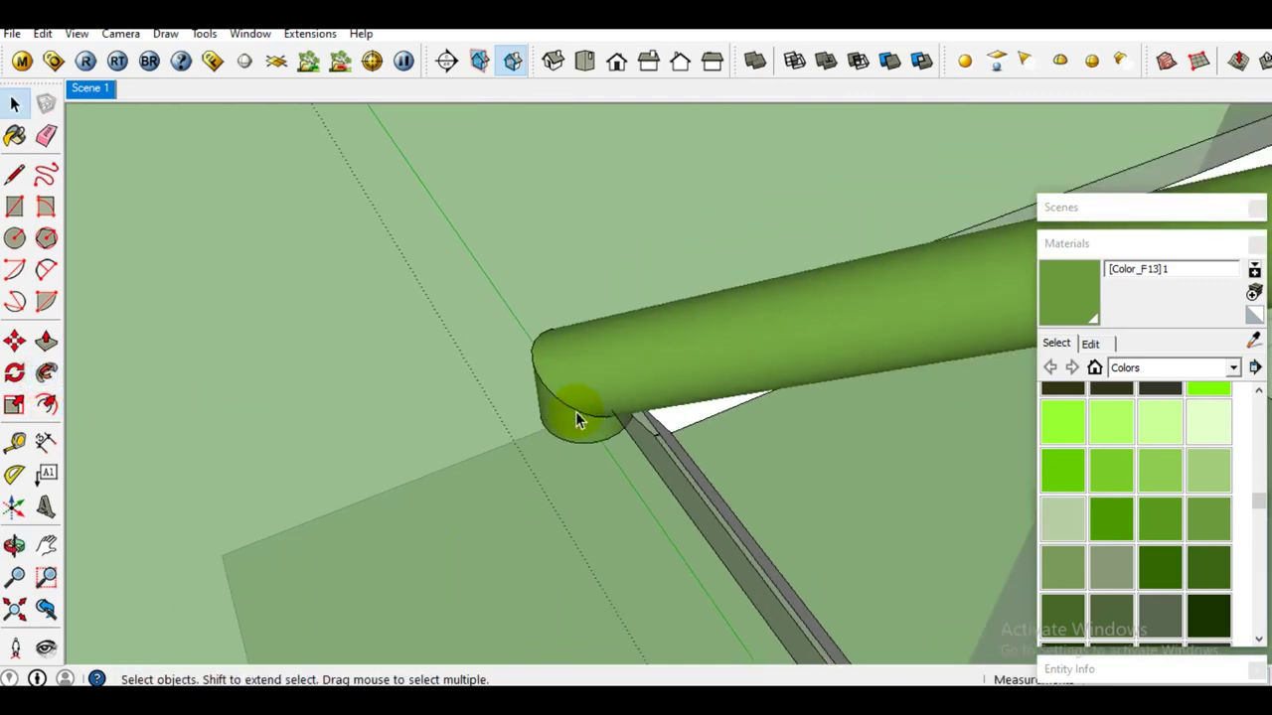
scroll(695, 377, down, 5)
mouse_move(804, 341)
middle_down()
mouse_move(726, 415)
mouse_move(608, 407)
mouse_move(619, 395)
mouse_move(497, 346)
mouse_move(567, 418)
mouse_move(567, 335)
middle_up()
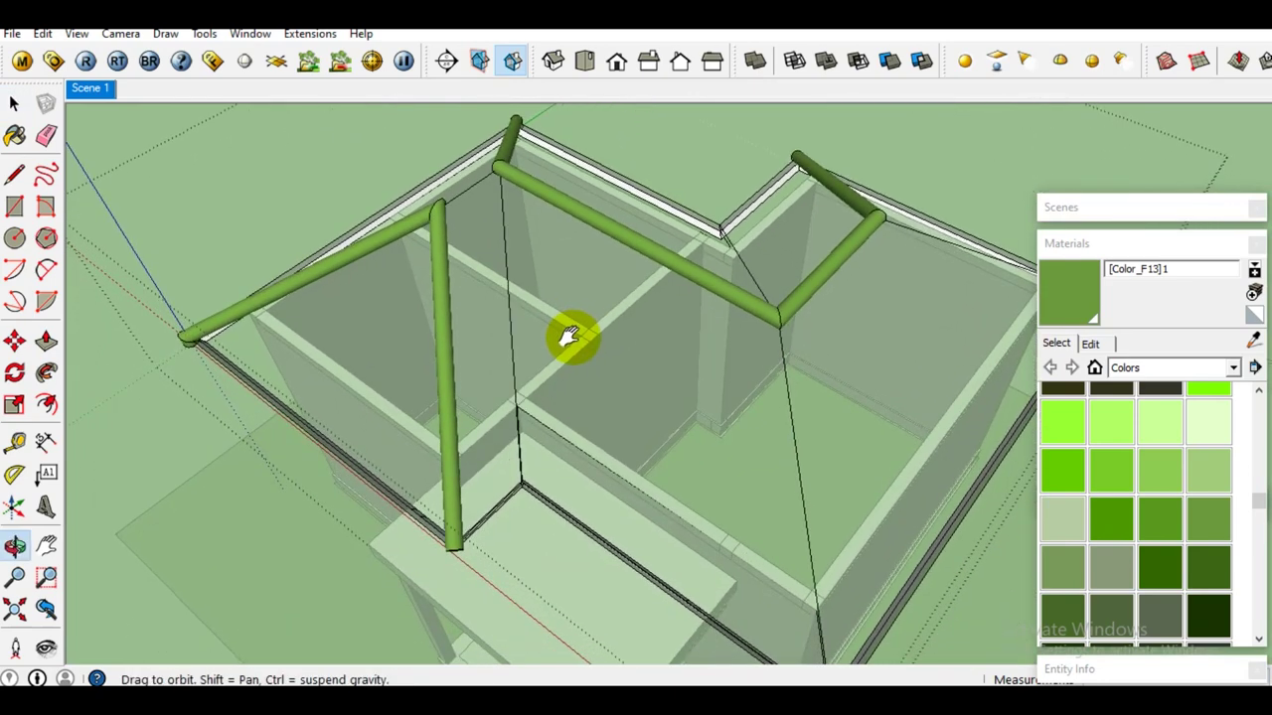
scroll(463, 176, up, 5)
mouse_move(463, 176)
middle_down()
mouse_move(507, 343)
mouse_move(401, 333)
mouse_move(363, 347)
mouse_move(415, 343)
middle_up()
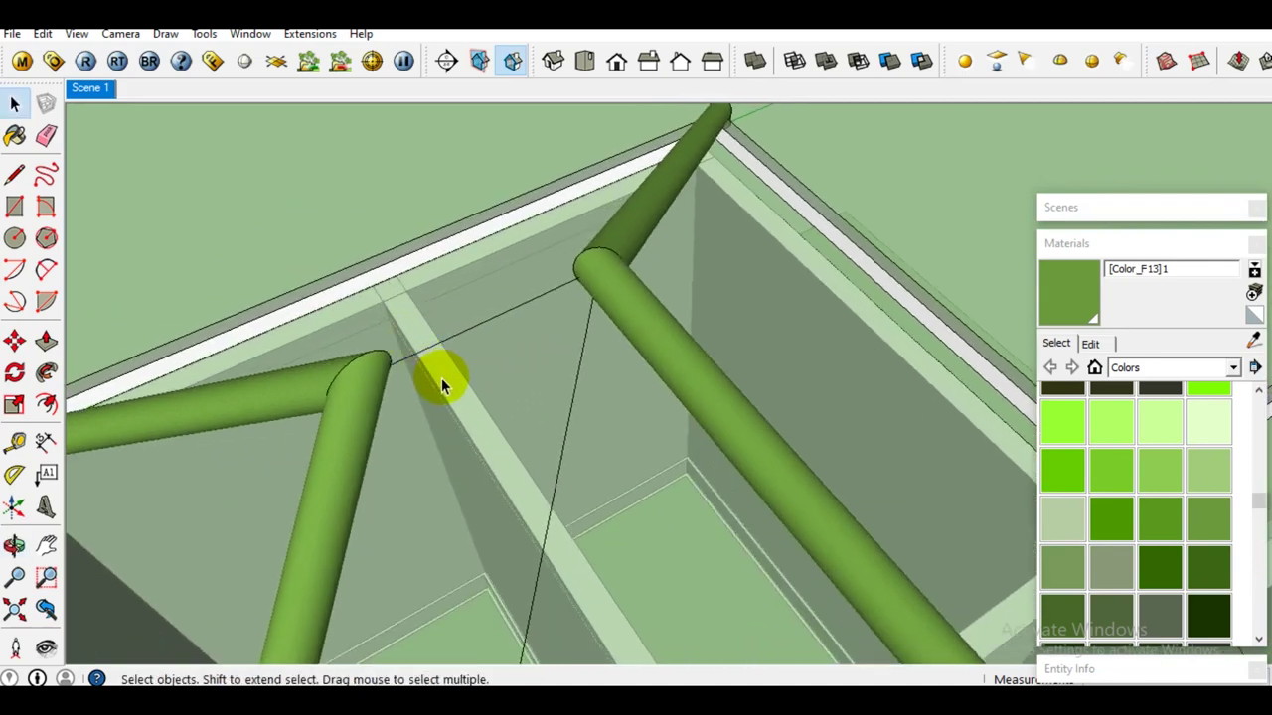
Paste the green circular profile disc and make it a group
key(ctrl+v)
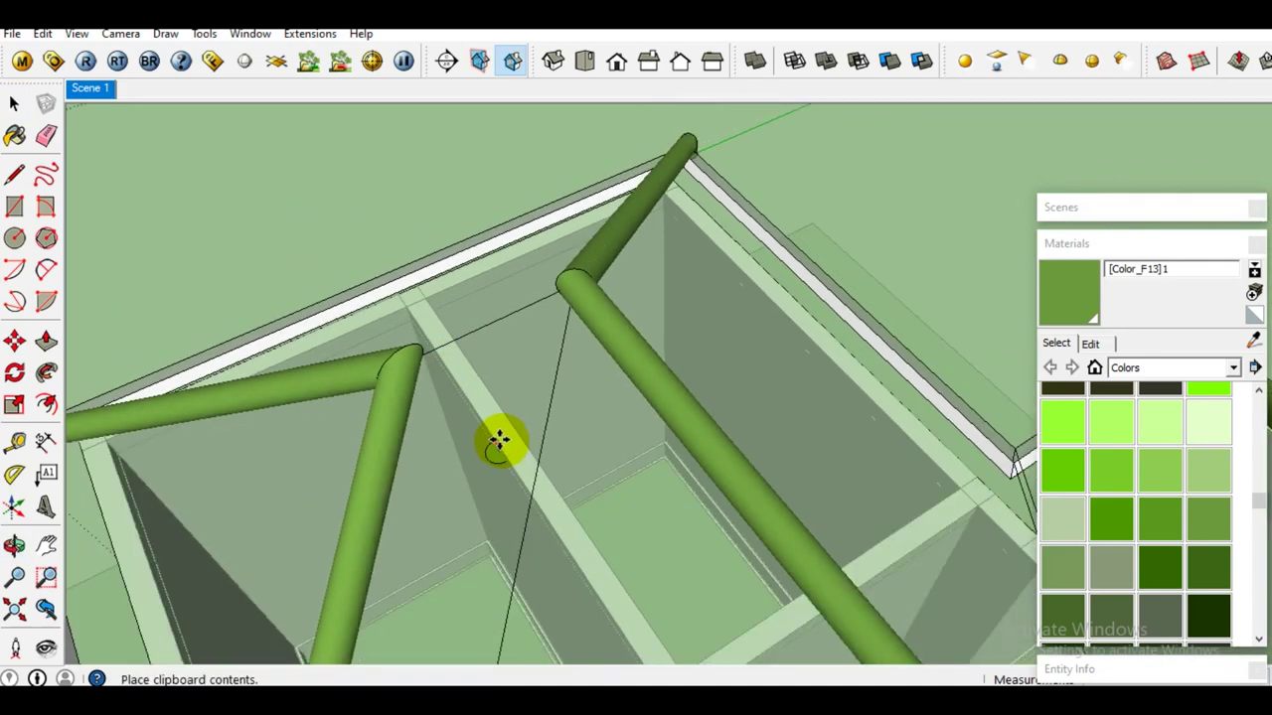
click(498, 441)
scroll(507, 447, up, 1)
scroll(514, 457, up, 1)
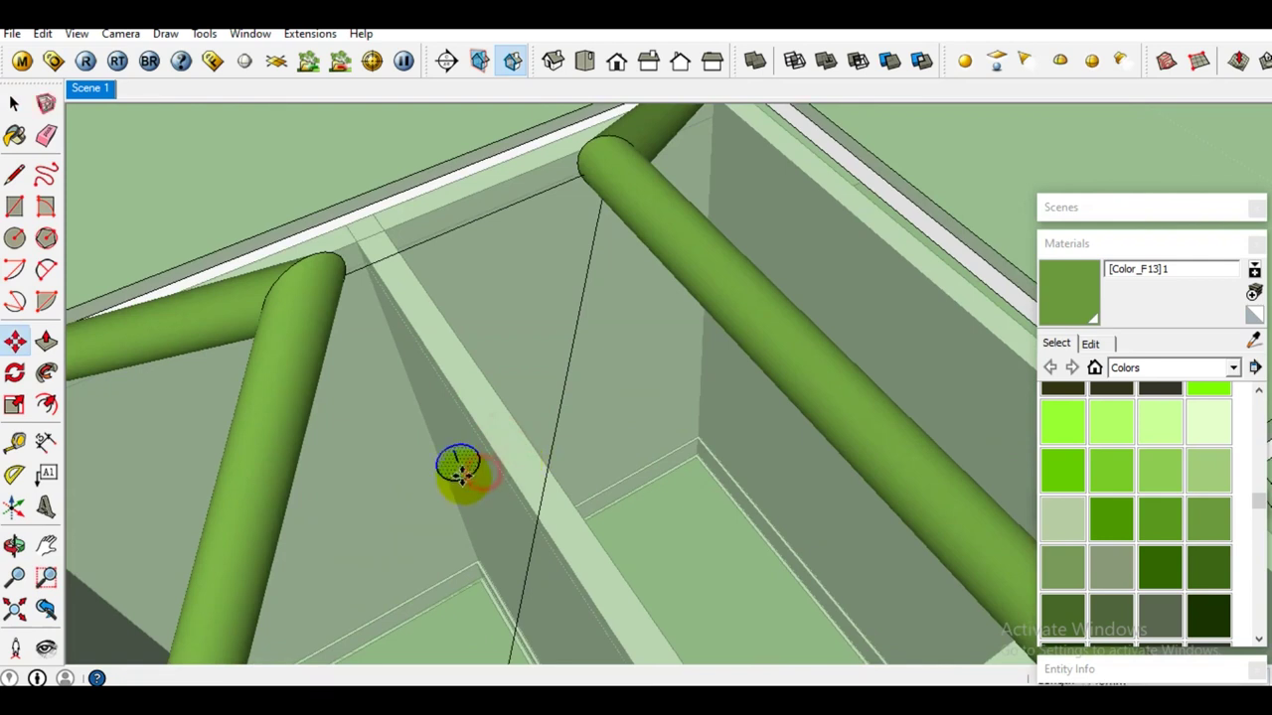
key(space)
scroll(472, 467, up, 1)
scroll(452, 442, up, 1)
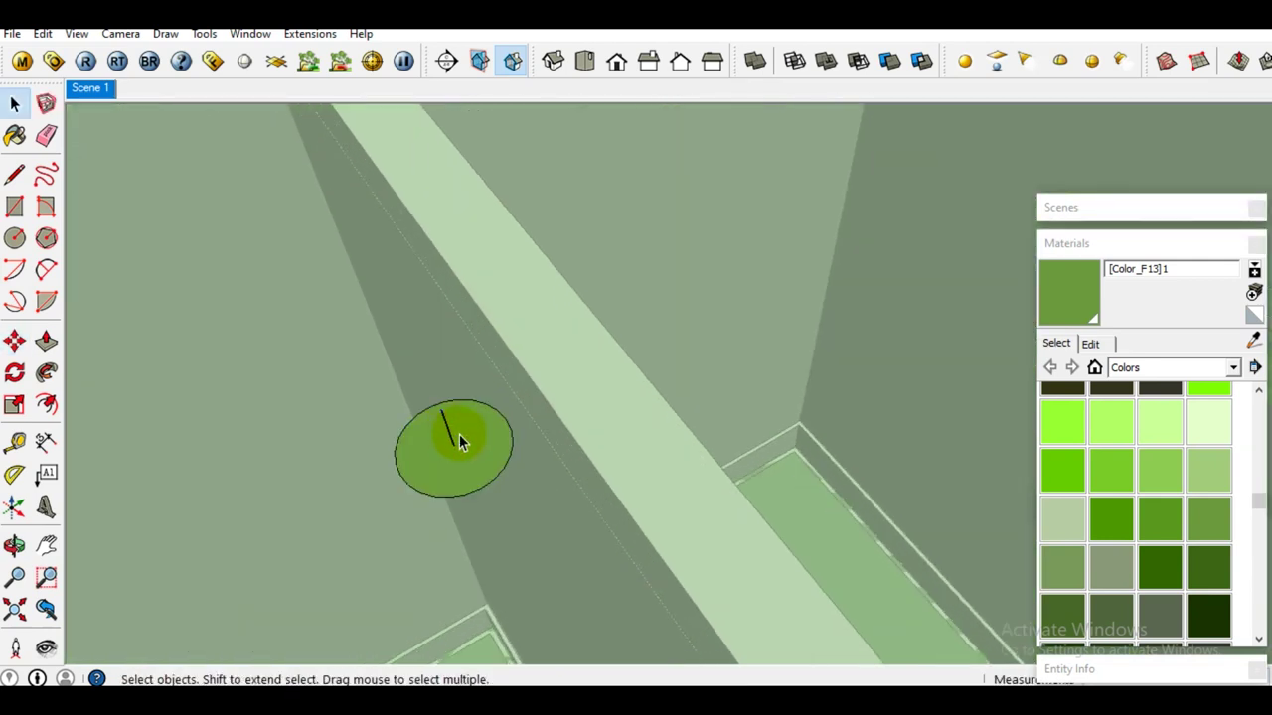
right_click(474, 469)
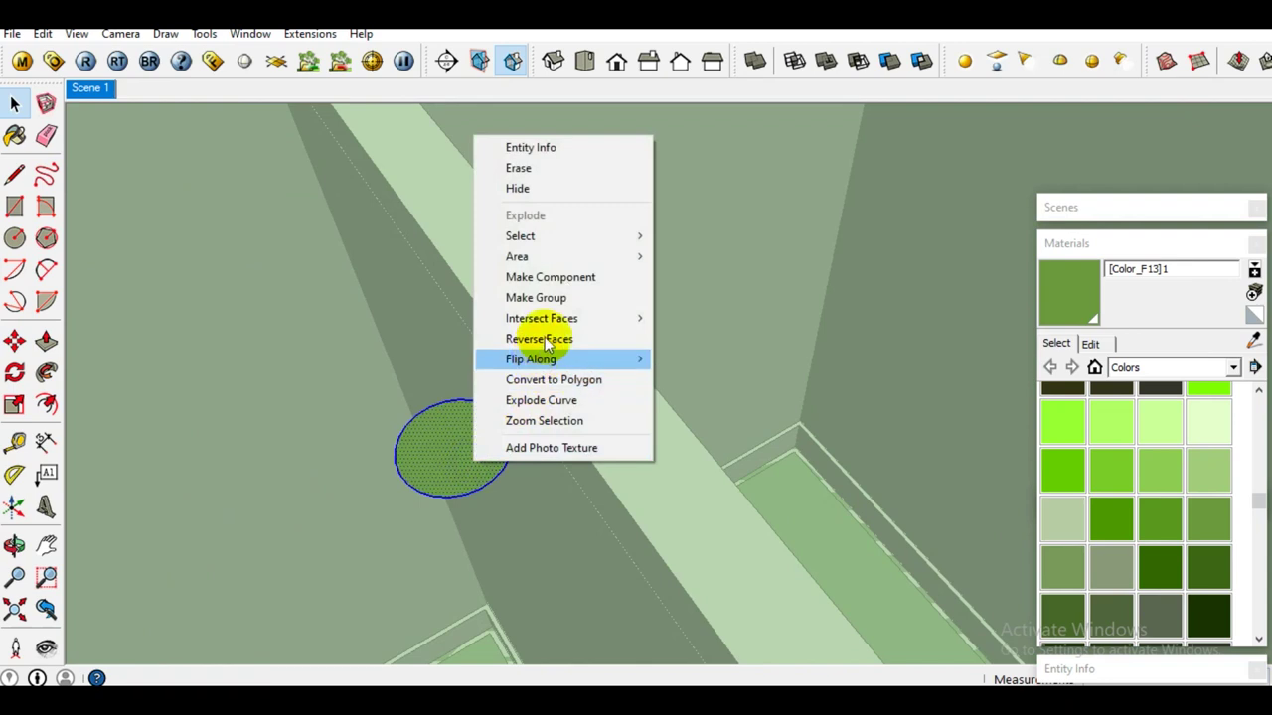
click(549, 297)
Move the disc group into the gap between the hip and ridge pipes and open it
mouse_move(449, 469)
middle_down()
mouse_move(454, 488)
mouse_move(488, 348)
mouse_move(540, 454)
mouse_move(488, 468)
mouse_move(574, 465)
mouse_move(514, 423)
mouse_move(463, 426)
mouse_move(549, 423)
mouse_move(479, 469)
mouse_move(525, 488)
middle_up()
key(m)
key(m)
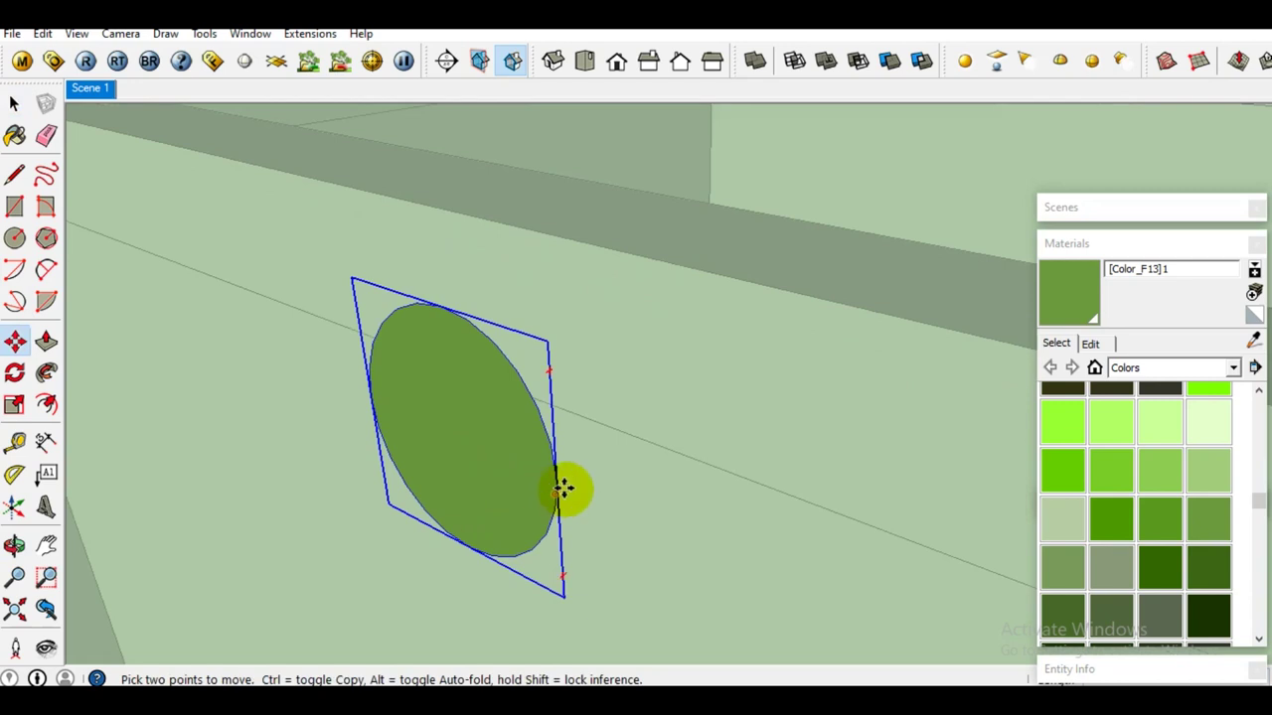
shift+middle_drag(555, 486, 578, 488)
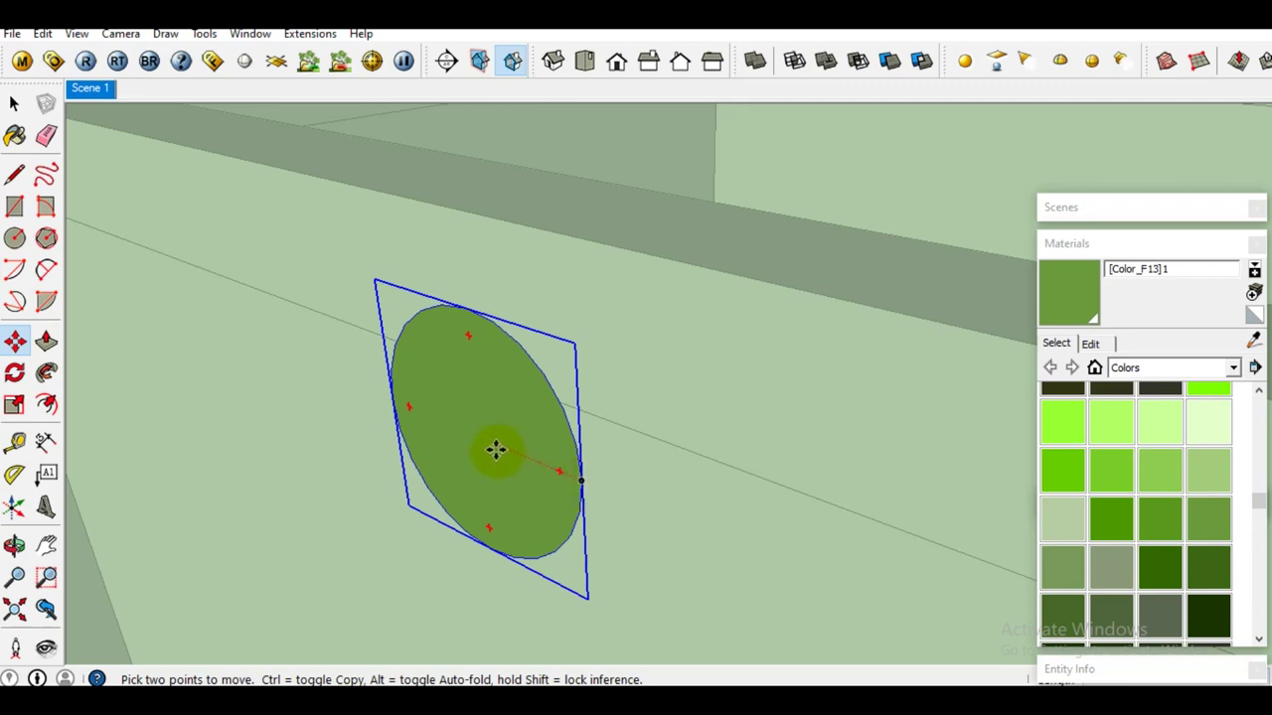
scroll(477, 440, down, 2)
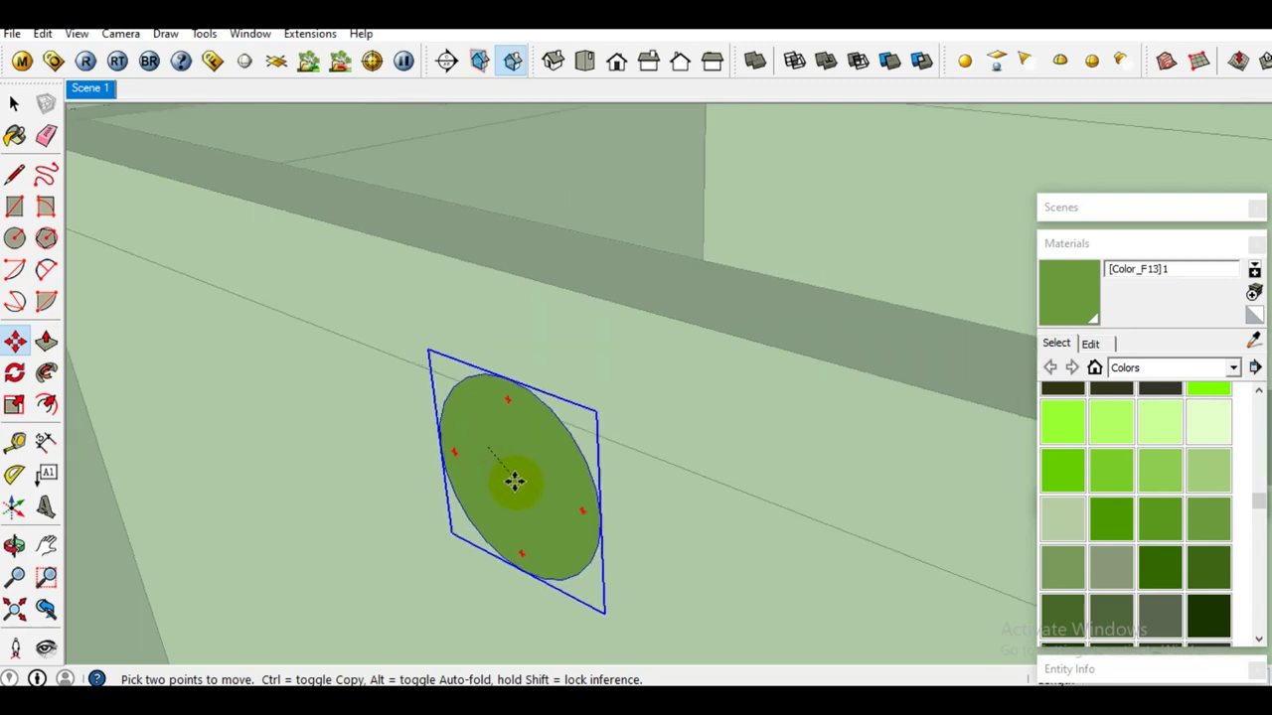
scroll(496, 467, down, 4)
scroll(527, 487, down, 4)
scroll(532, 477, down, 1)
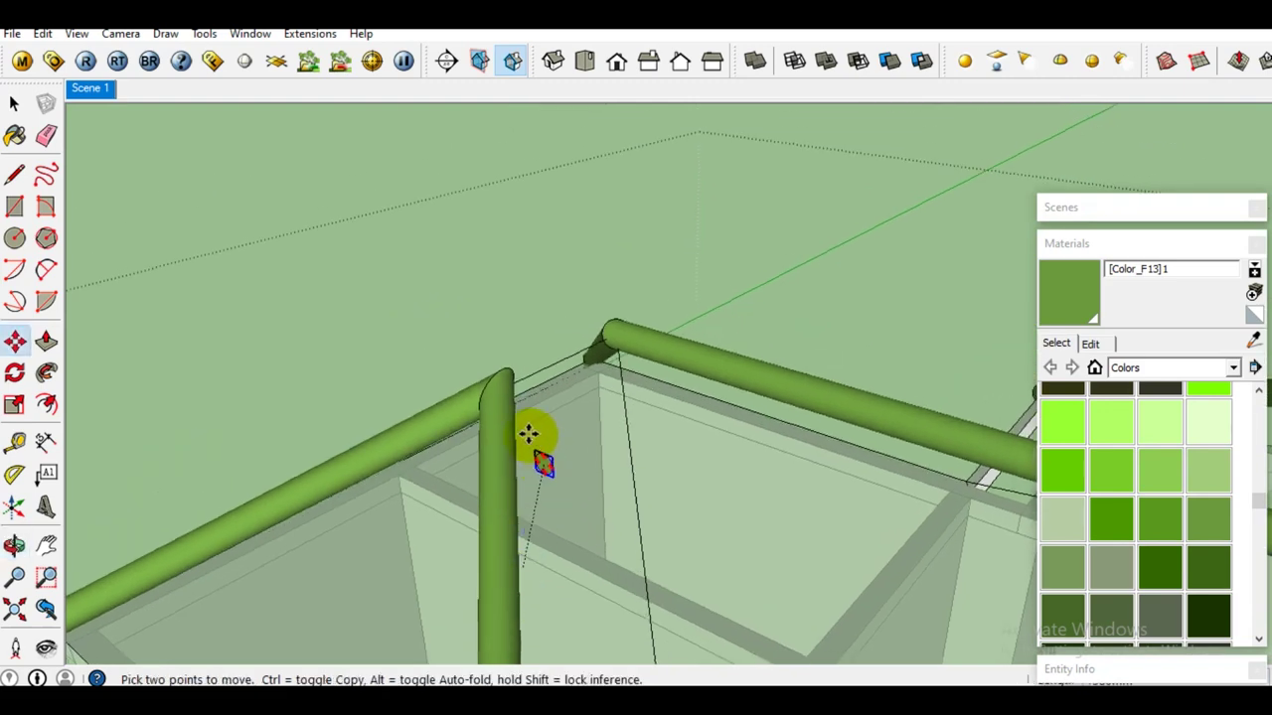
scroll(506, 388, up, 4)
scroll(506, 388, down, 1)
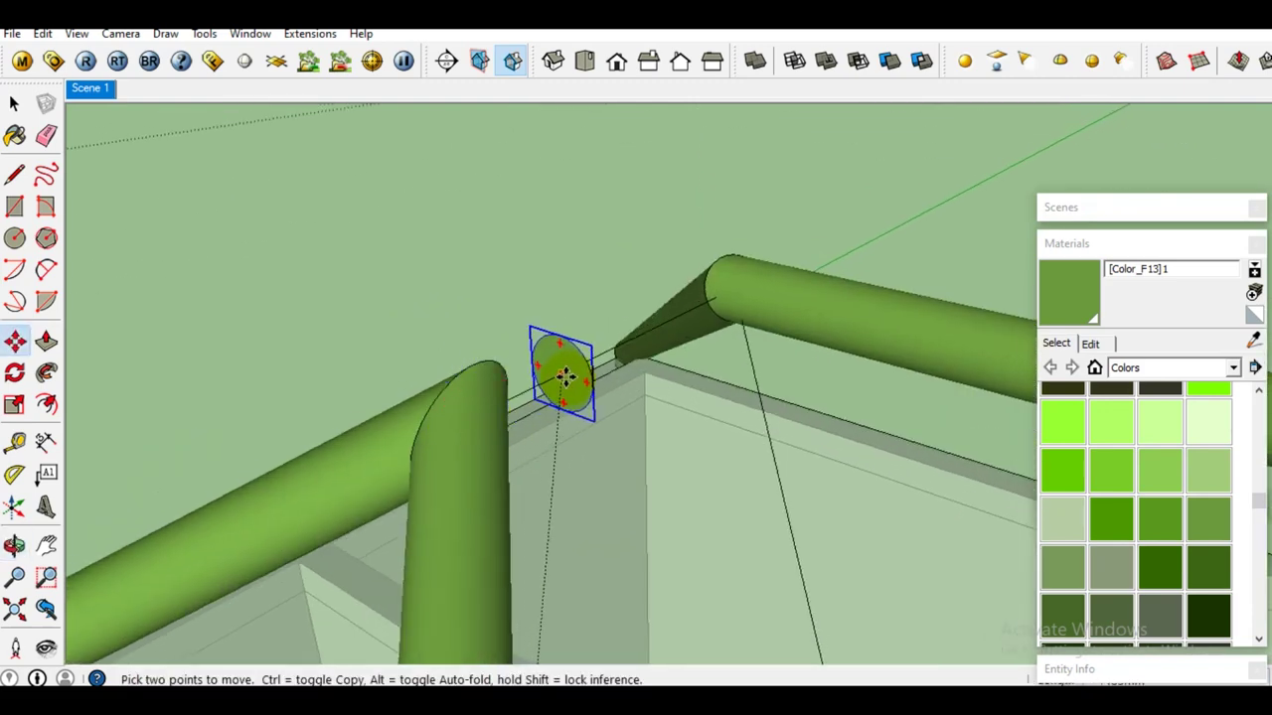
click(578, 370)
key(space)
scroll(586, 376, up, 1)
double_click(591, 381)
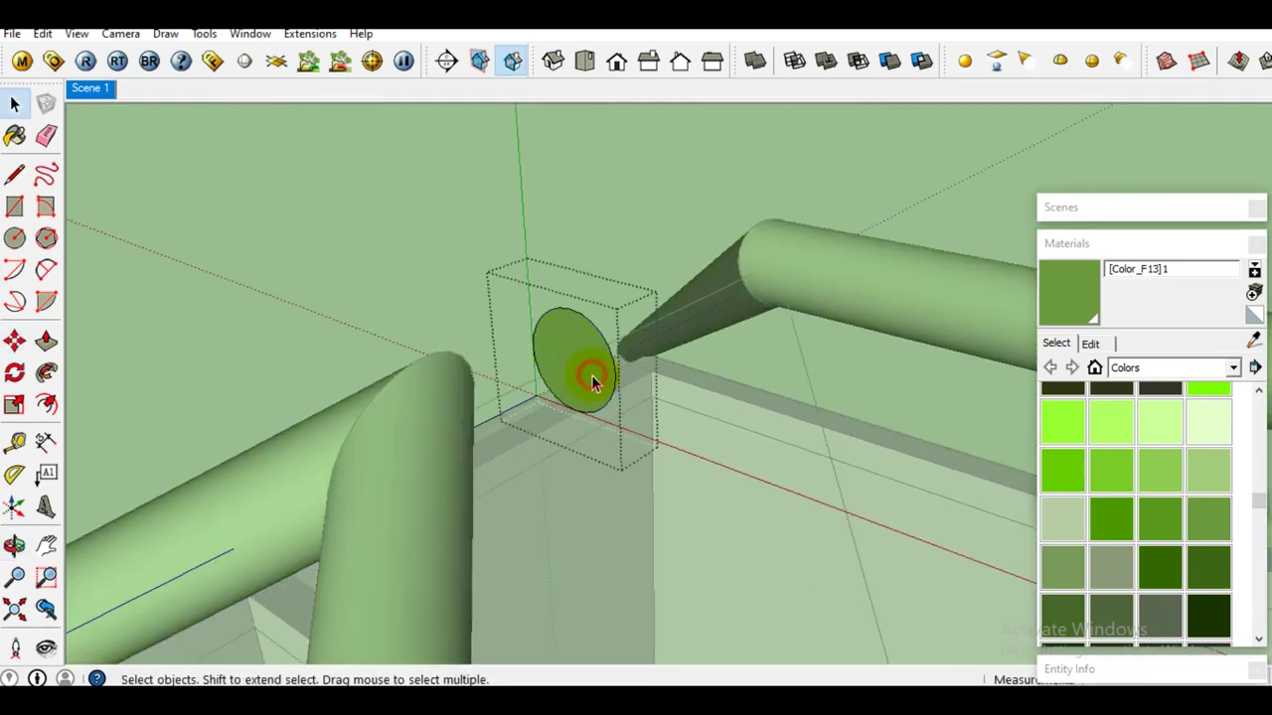
Push/Pull the disc face into a short tube toward the left pipe
key(p)
click(589, 378)
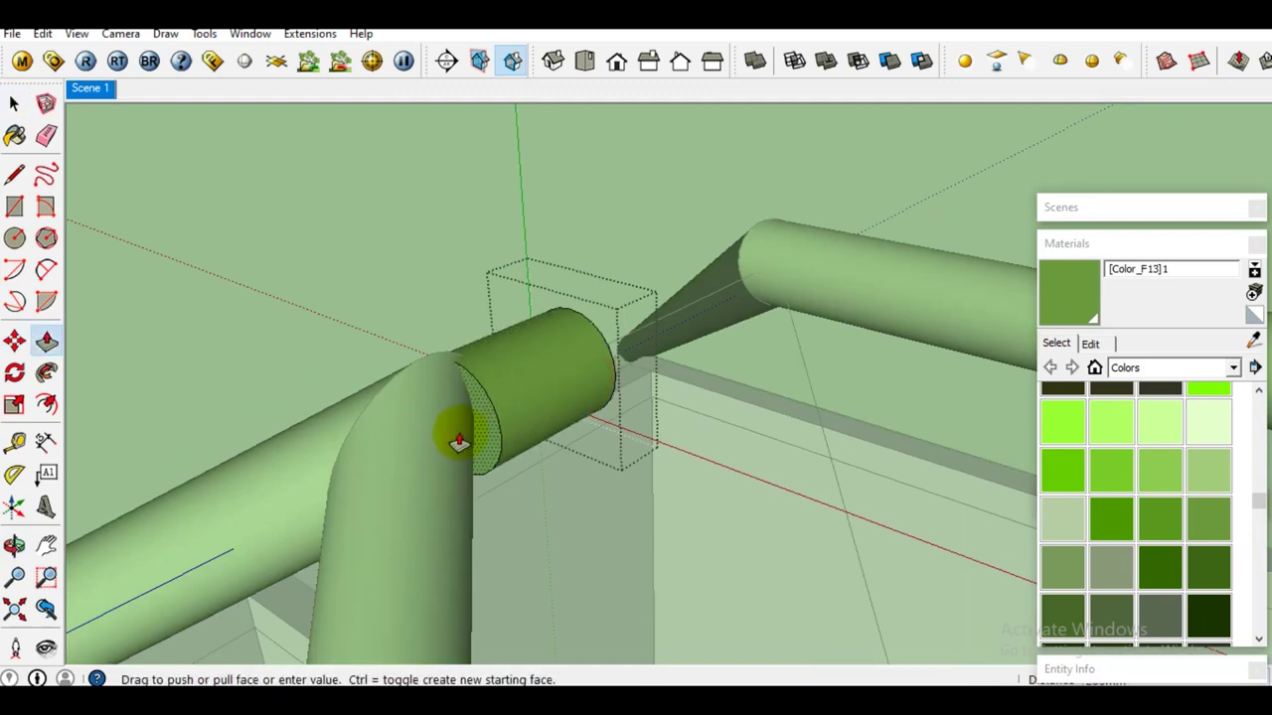
click(423, 452)
mouse_move(422, 452)
middle_down()
mouse_move(335, 477)
mouse_move(605, 349)
middle_up()
key(space)
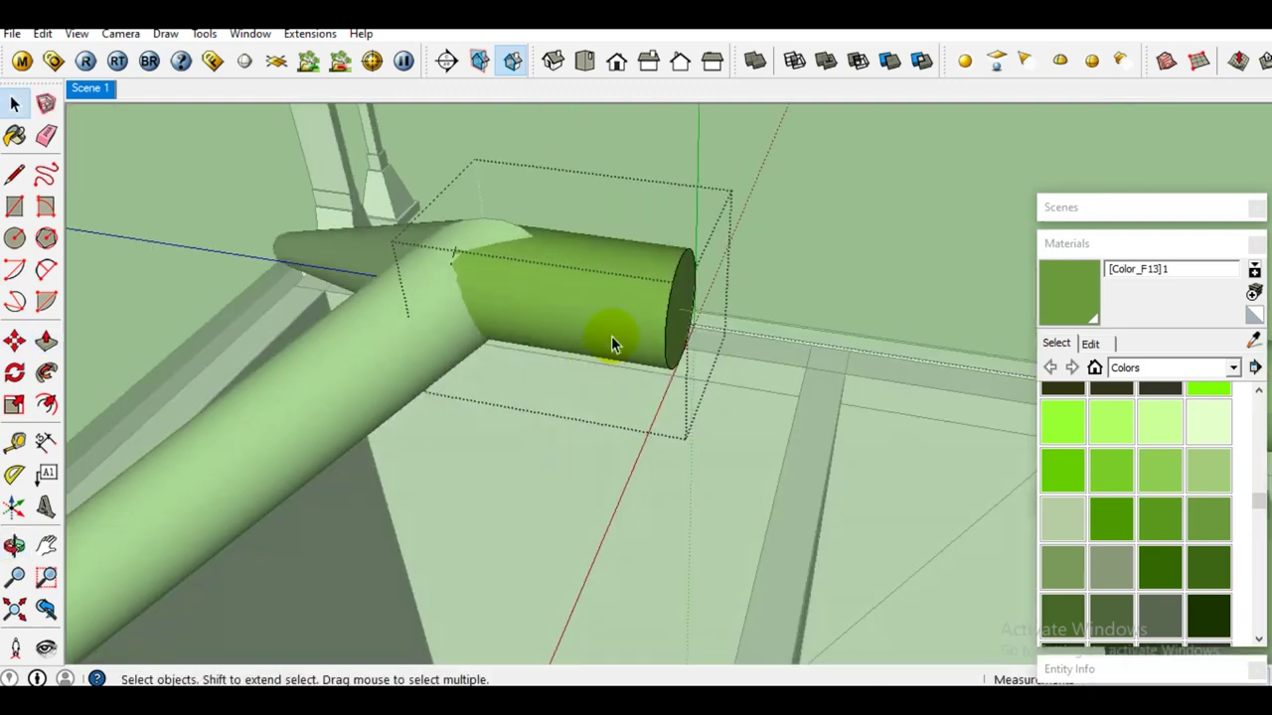
scroll(605, 349, up, 1)
scroll(669, 329, up, 2)
Extend the tube's other end into the right-hand pipe
key(p)
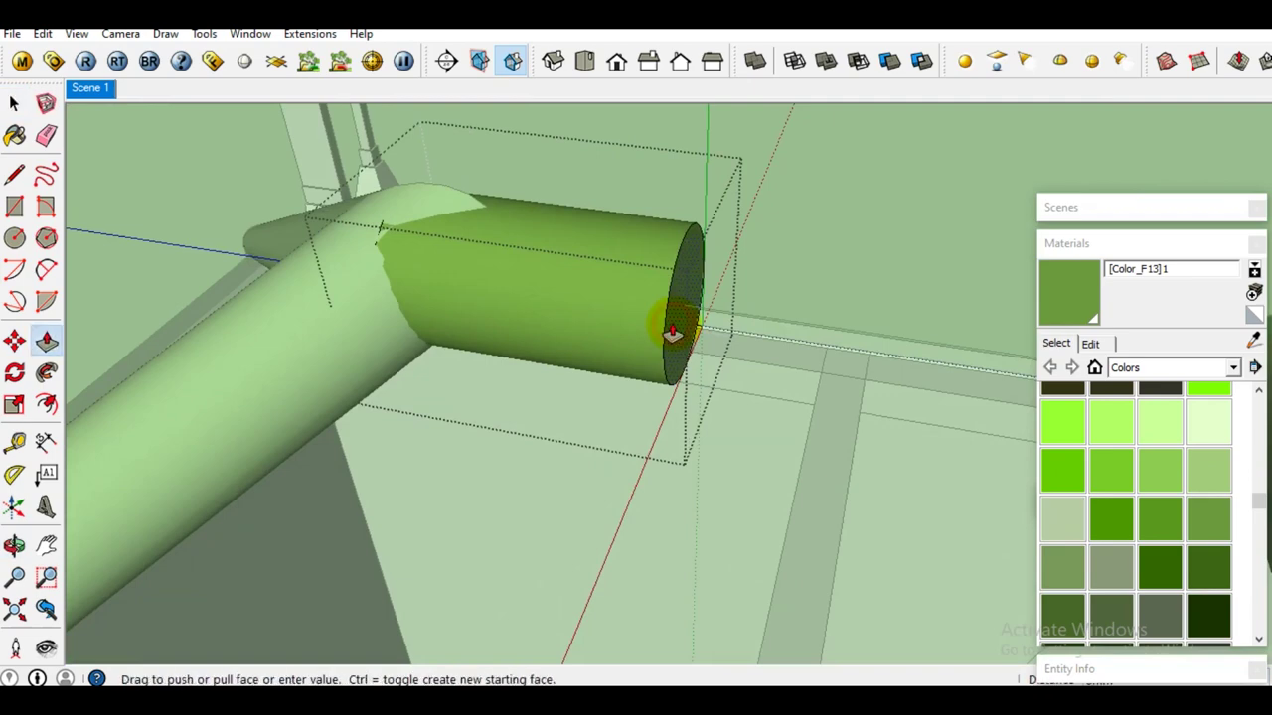
click(674, 331)
scroll(738, 354, down, 3)
scroll(938, 377, up, 2)
click(933, 370)
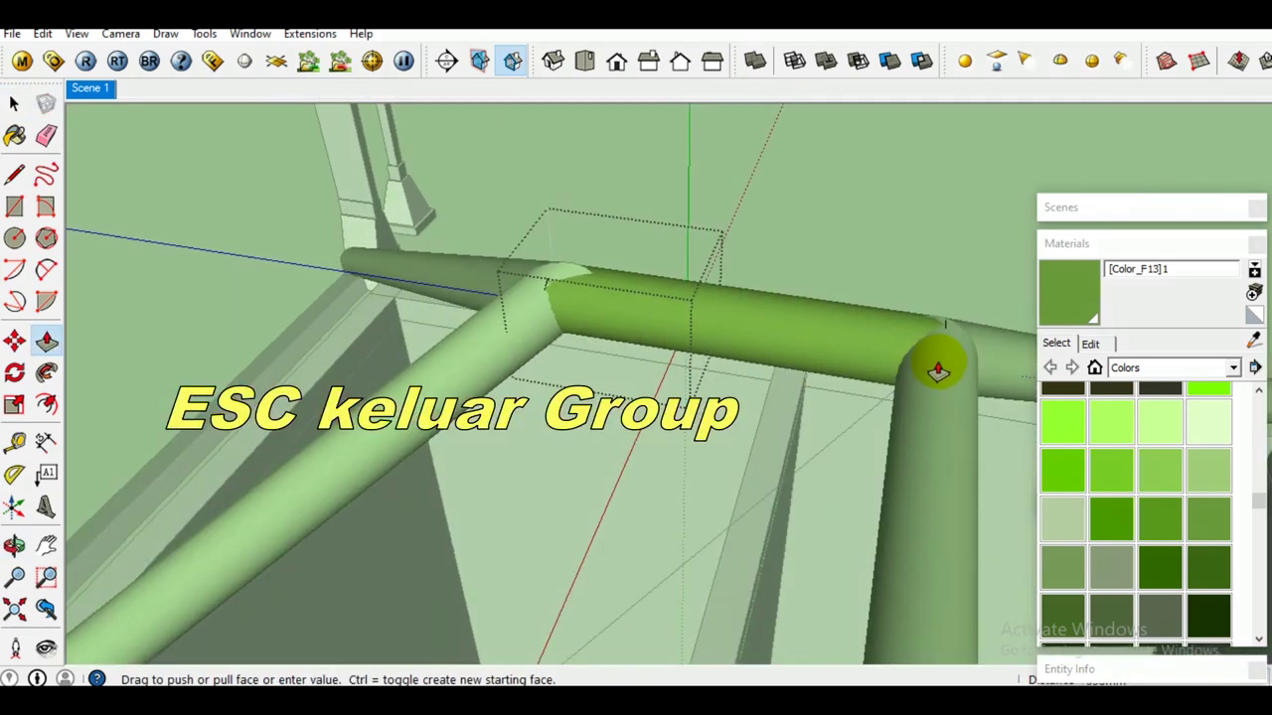
middle_drag(880, 364, 819, 340)
Exit the tube group and explode it into plain geometry
key(space)
key(Escape)
right_click(795, 331)
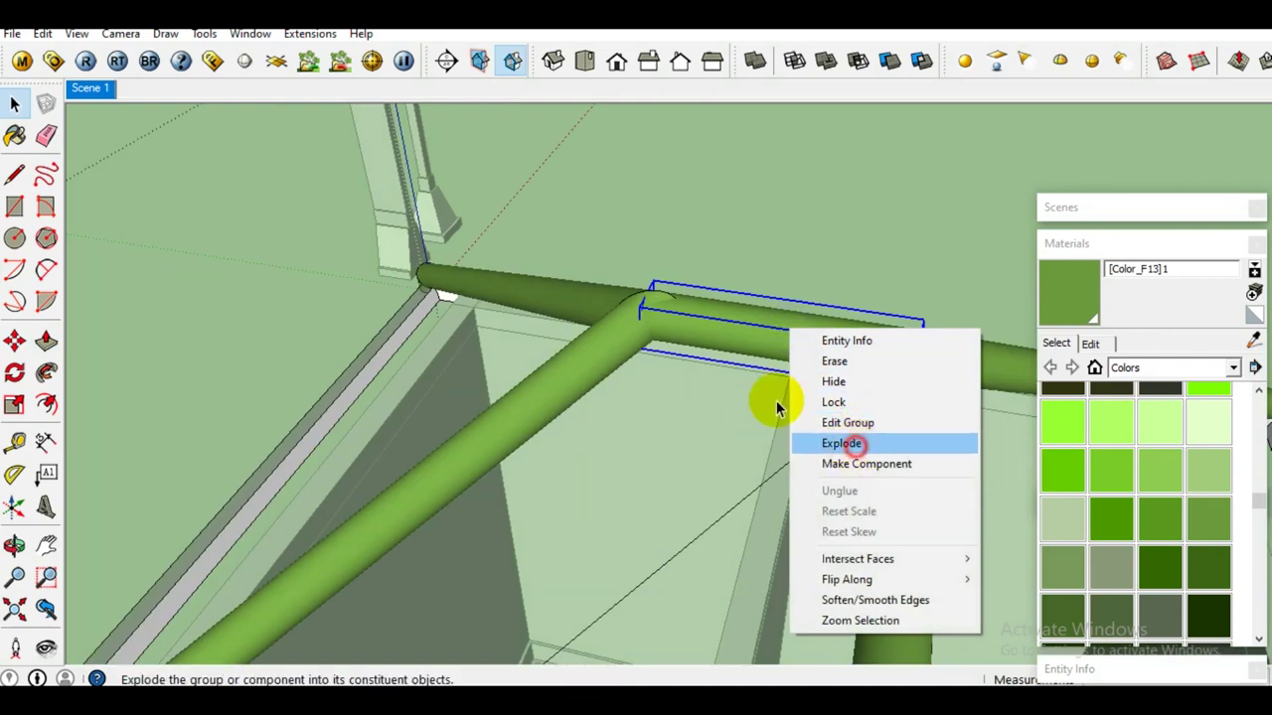
click(840, 440)
mouse_move(583, 410)
middle_down()
mouse_move(577, 446)
mouse_move(544, 382)
mouse_move(540, 430)
middle_up()
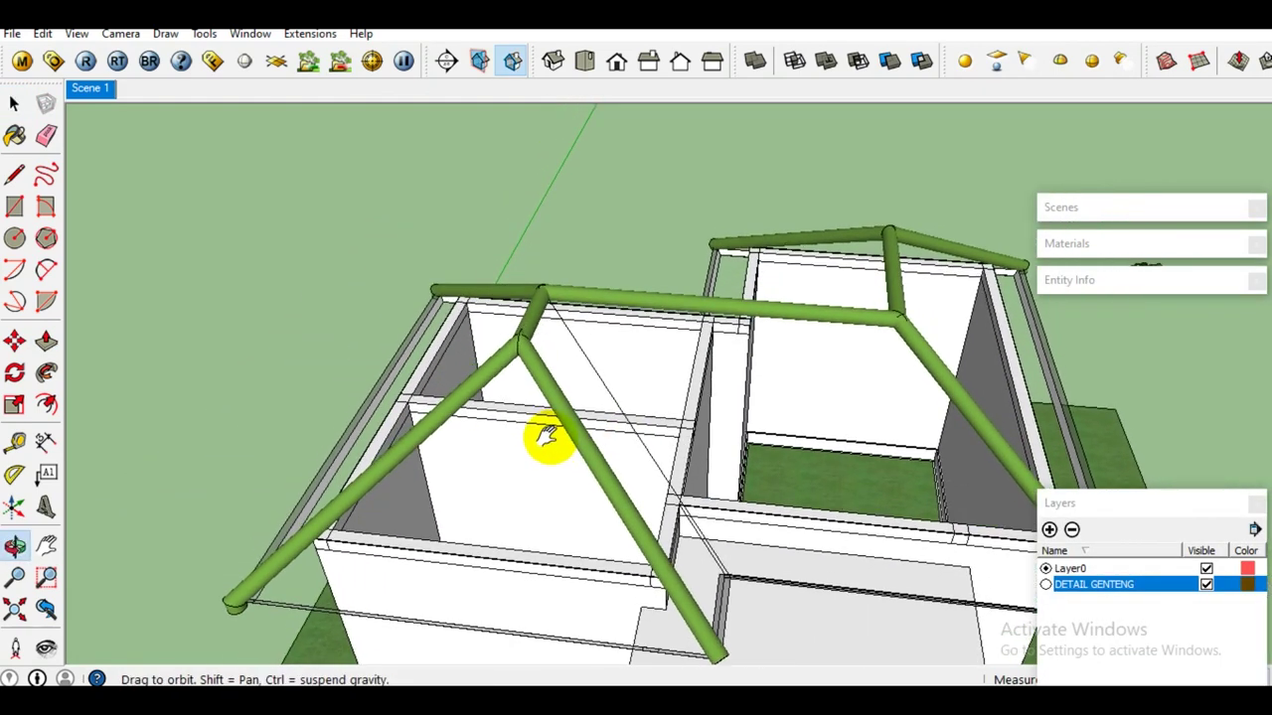
Unhide all hidden geometry via Edit > Unhide > All to restore the green roof tiles
middle_drag(438, 419, 480, 418)
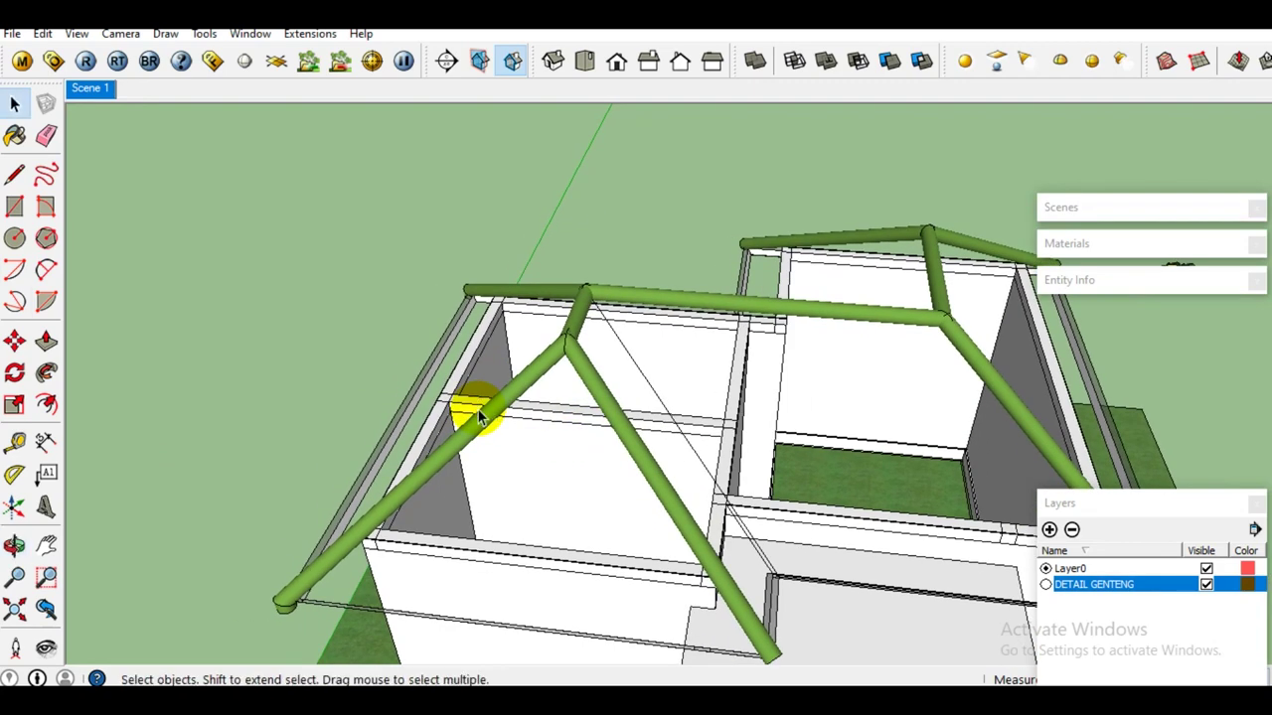
click(42, 33)
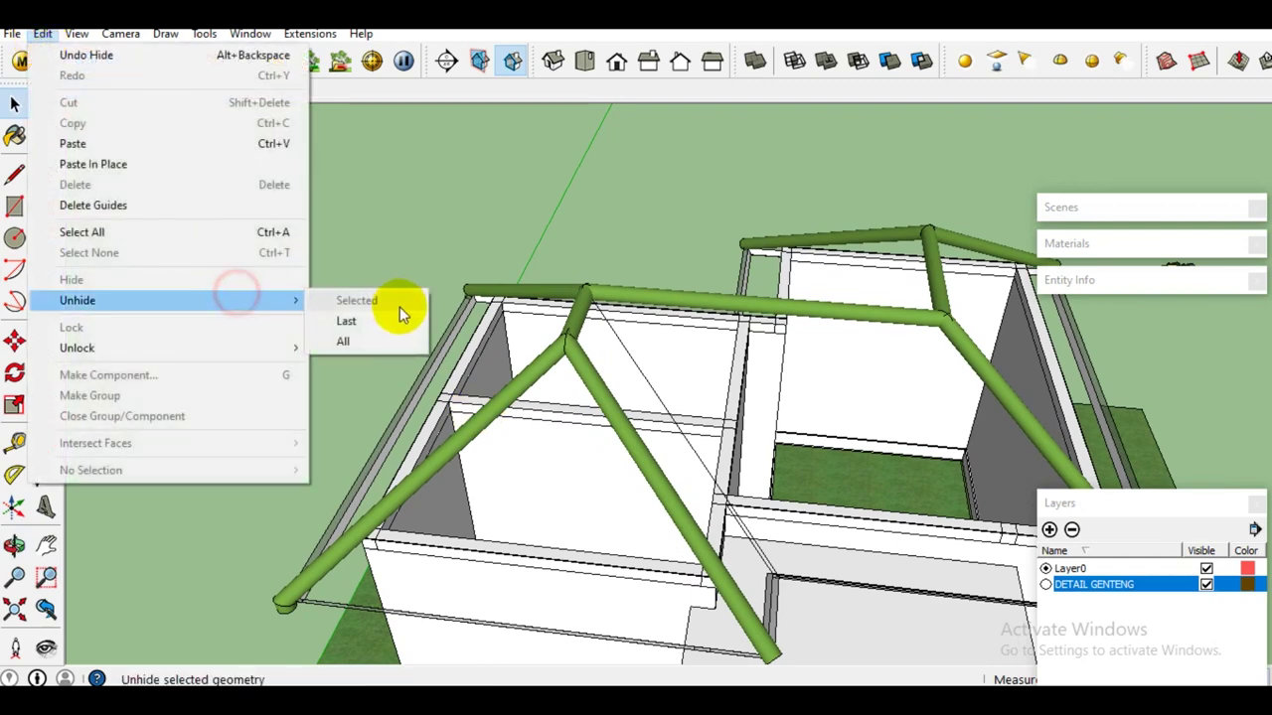
click(370, 340)
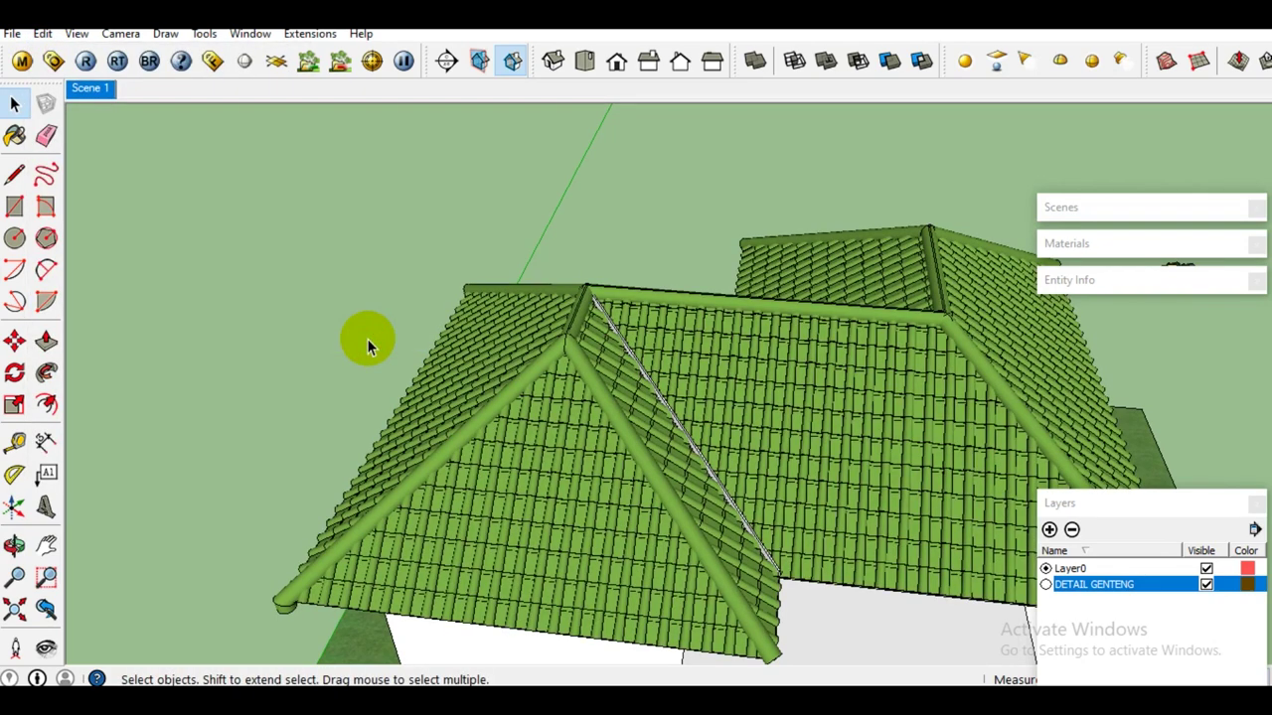
mouse_move(739, 439)
middle_down()
mouse_move(639, 411)
mouse_move(526, 275)
mouse_move(468, 355)
mouse_move(801, 366)
mouse_move(752, 420)
mouse_move(417, 427)
mouse_move(605, 407)
mouse_move(401, 503)
mouse_move(653, 440)
mouse_move(456, 476)
mouse_move(551, 460)
mouse_move(563, 377)
mouse_move(580, 364)
mouse_move(686, 397)
mouse_move(714, 381)
mouse_move(392, 472)
mouse_move(673, 446)
mouse_move(481, 423)
mouse_move(539, 411)
mouse_move(753, 432)
mouse_move(568, 446)
mouse_move(551, 465)
middle_up()
scroll(552, 465, up, 2)
scroll(491, 478, up, 2)
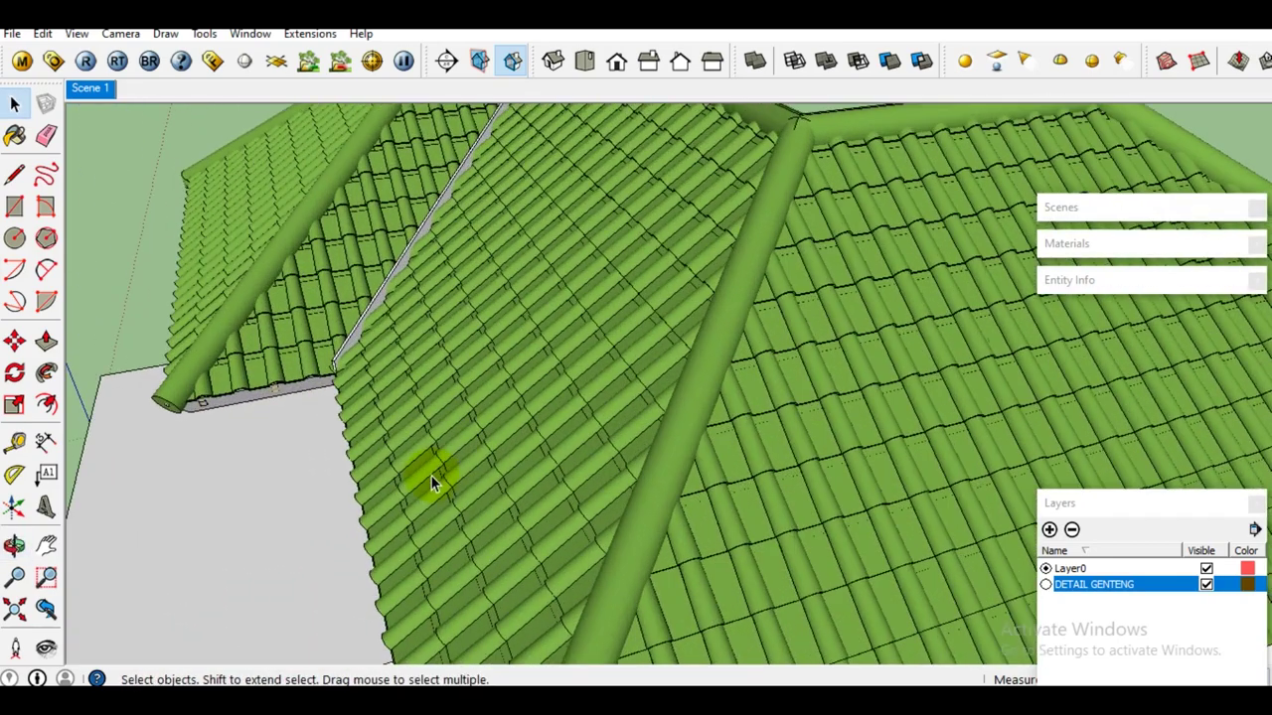
mouse_move(462, 459)
middle_down()
mouse_move(590, 431)
mouse_move(526, 449)
mouse_move(543, 398)
mouse_move(532, 419)
mouse_move(610, 434)
mouse_move(596, 426)
mouse_move(658, 468)
mouse_move(658, 492)
mouse_move(630, 487)
mouse_move(716, 477)
middle_up()
scroll(531, 419, down, 2)
scroll(659, 487, down, 2)
scroll(607, 488, down, 1)
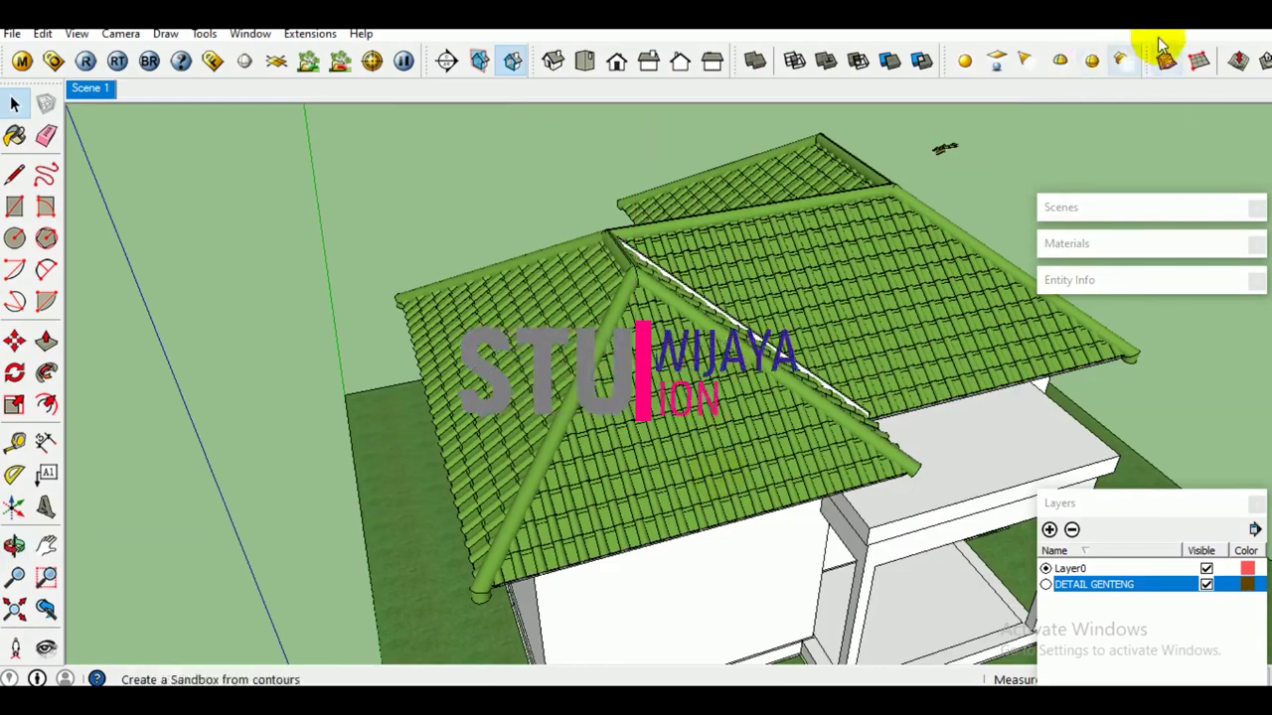